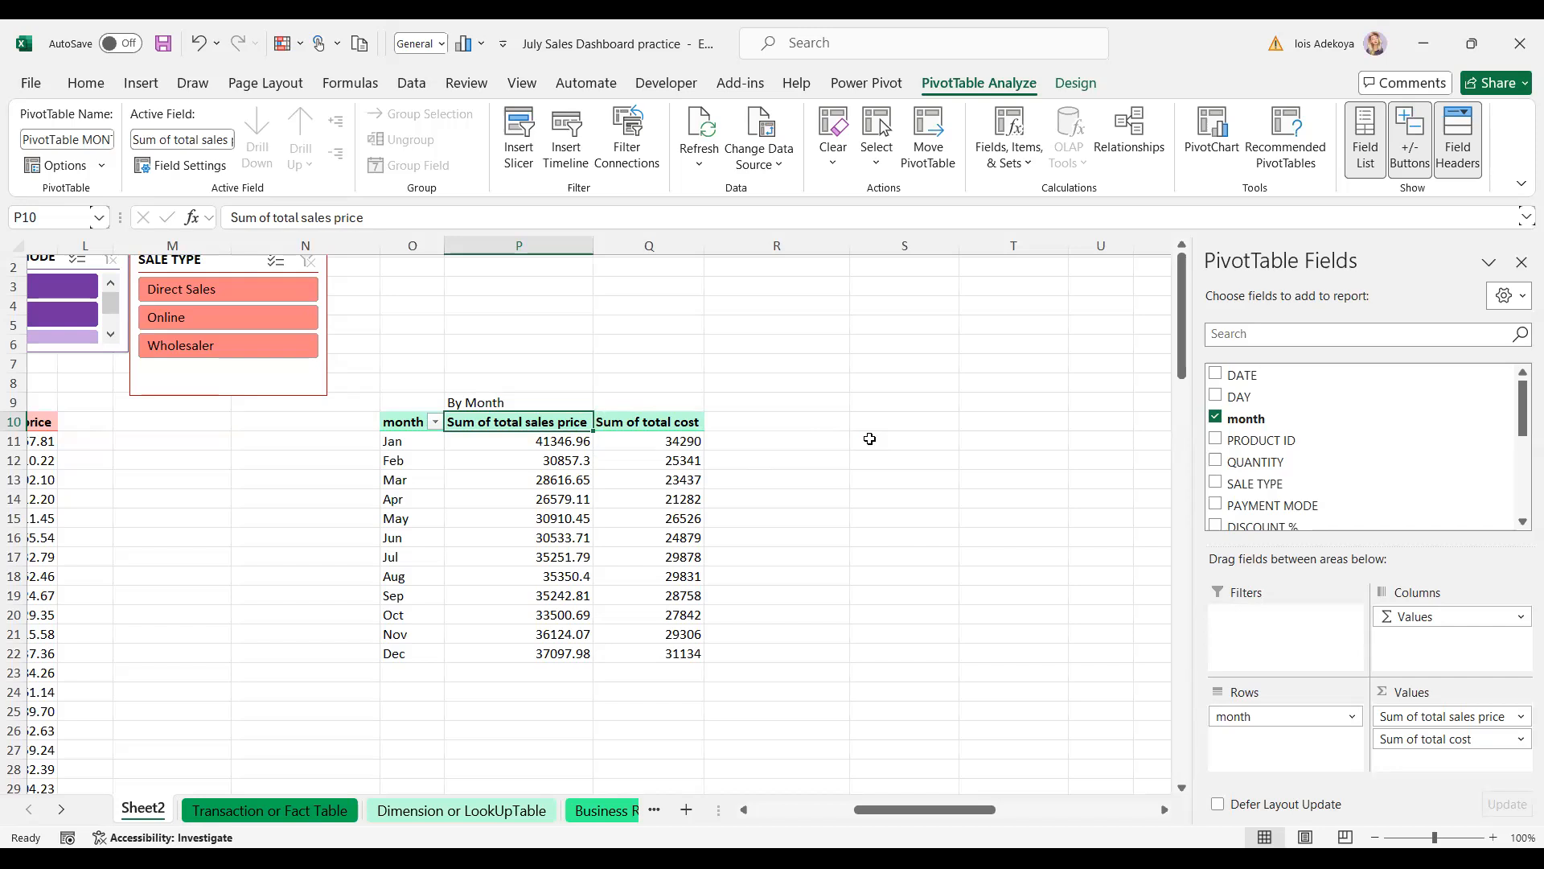
# - Close the PivotTable Fields pane with Alt+F1 so only the By Month pivot table remains
pyautogui.hotkey('alt', 'F1')
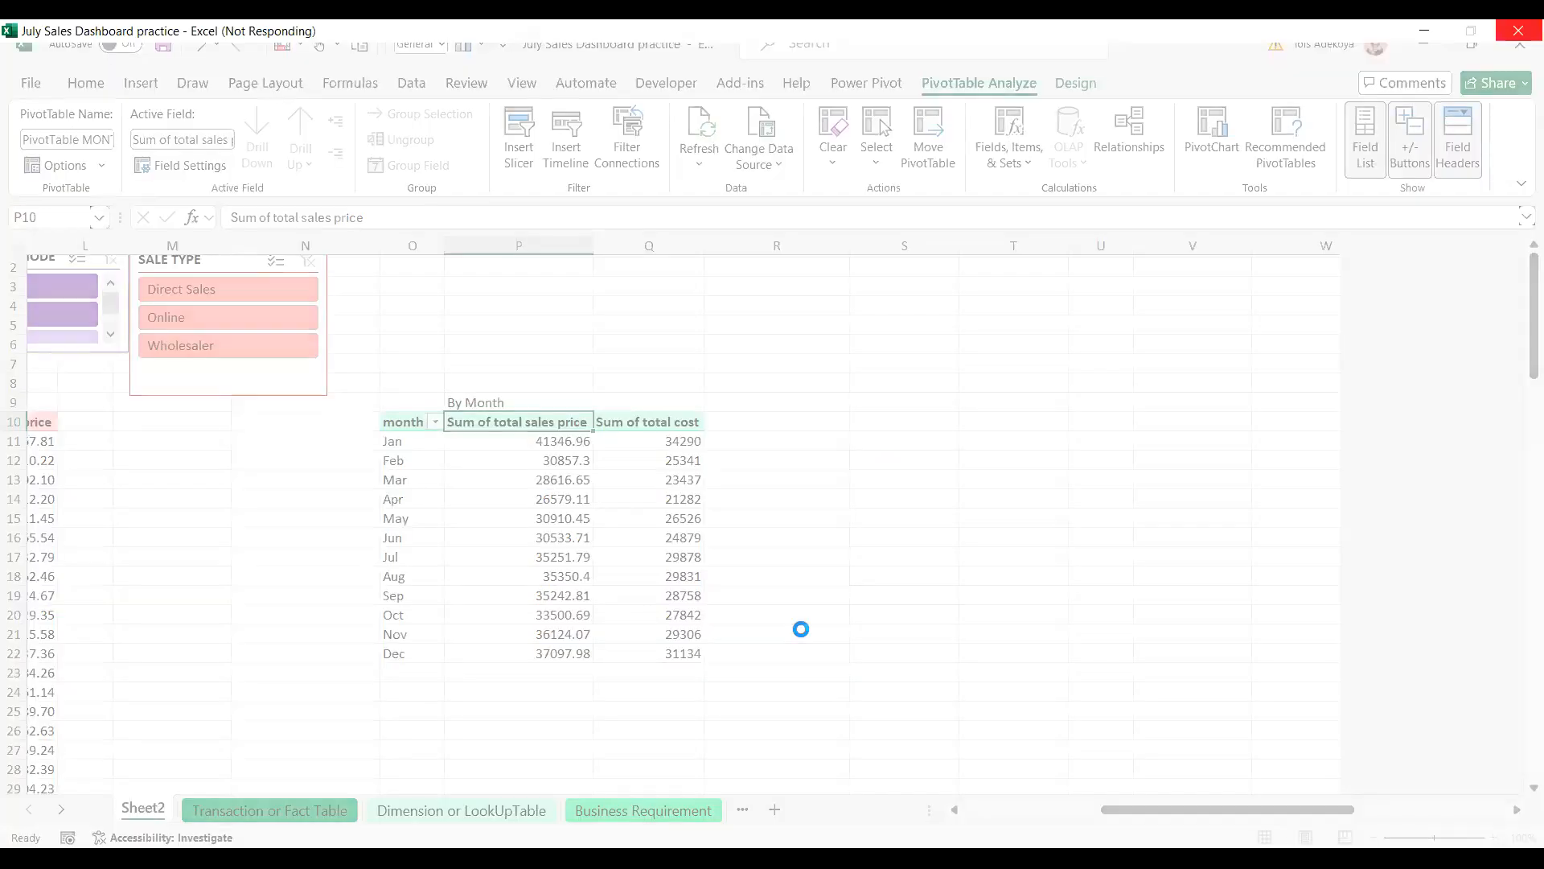
# - Enter a simple =O11 reference in S11, then clear it to start over
pyautogui.click(904, 441)
pyautogui.write('=')
pyautogui.click(393, 441)
pyautogui.press('Return')
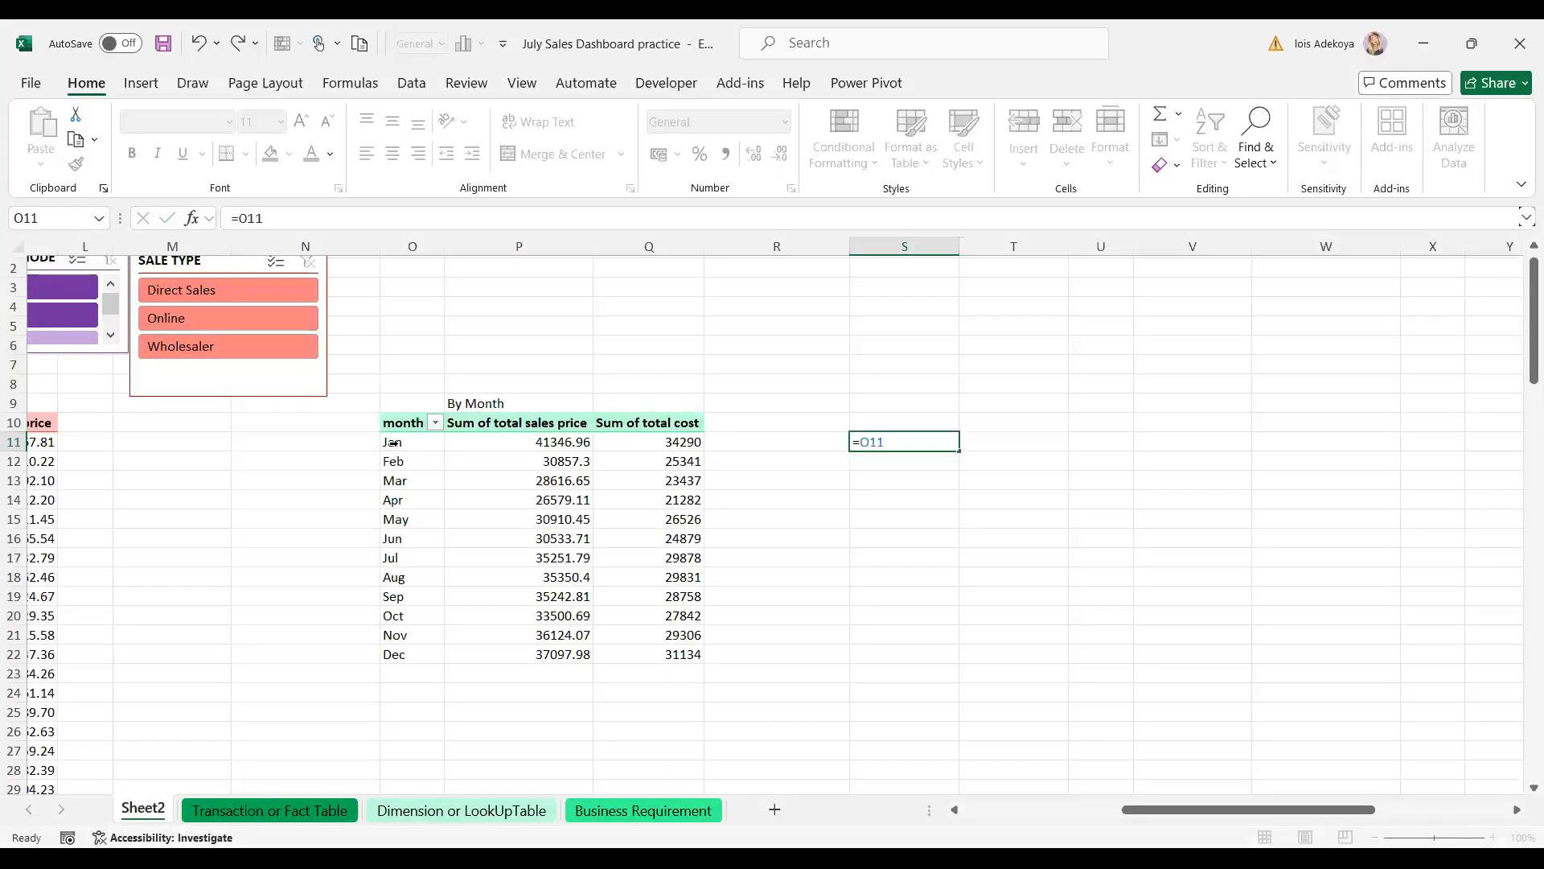
pyautogui.click(897, 441)
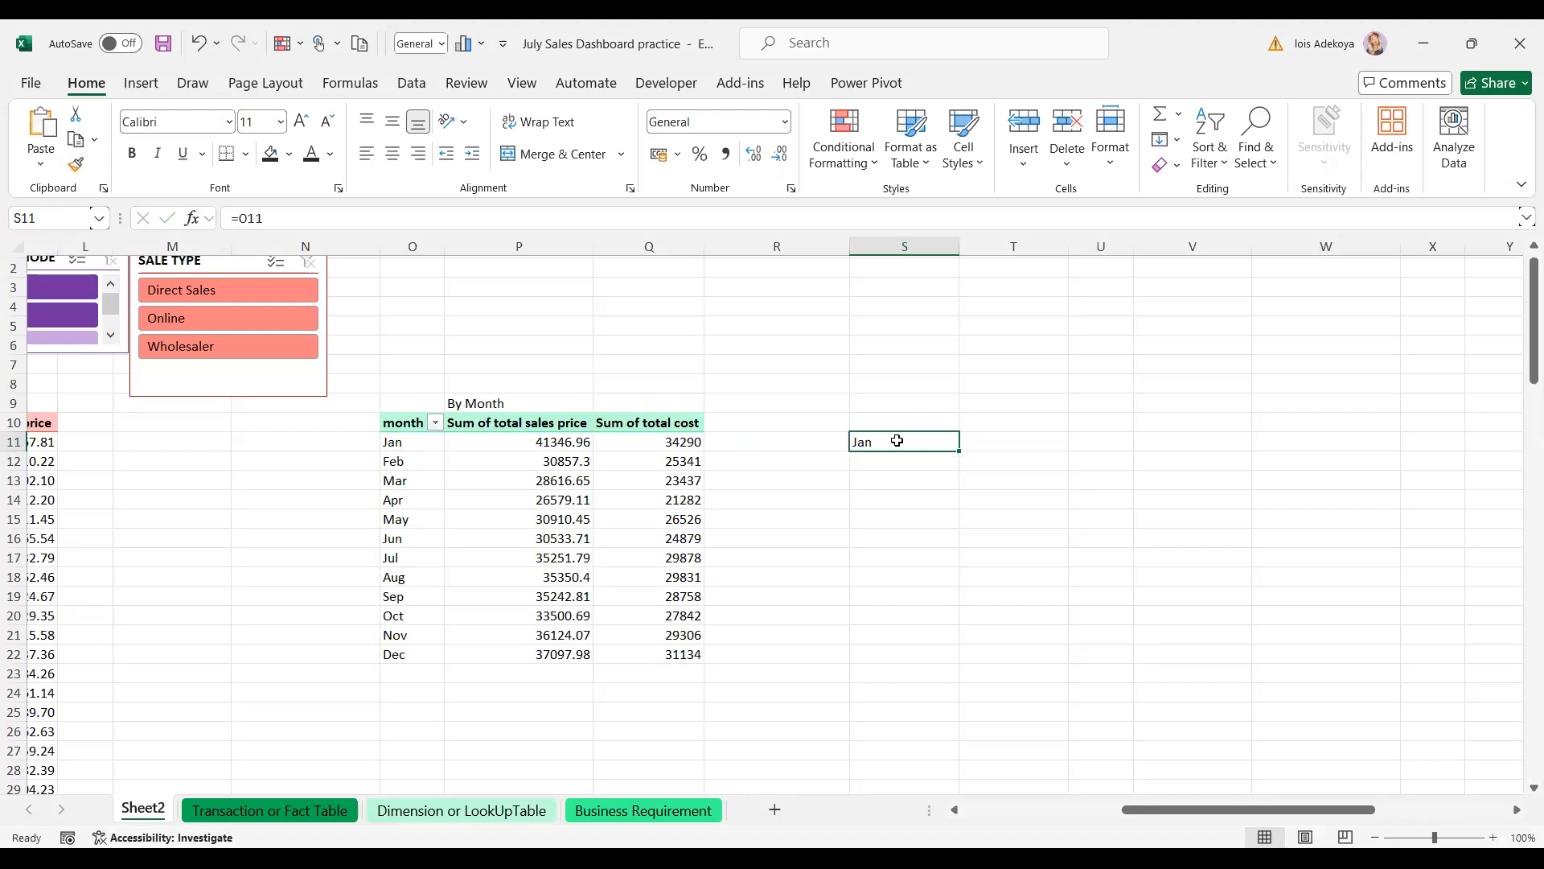
pyautogui.press('BackSpace')
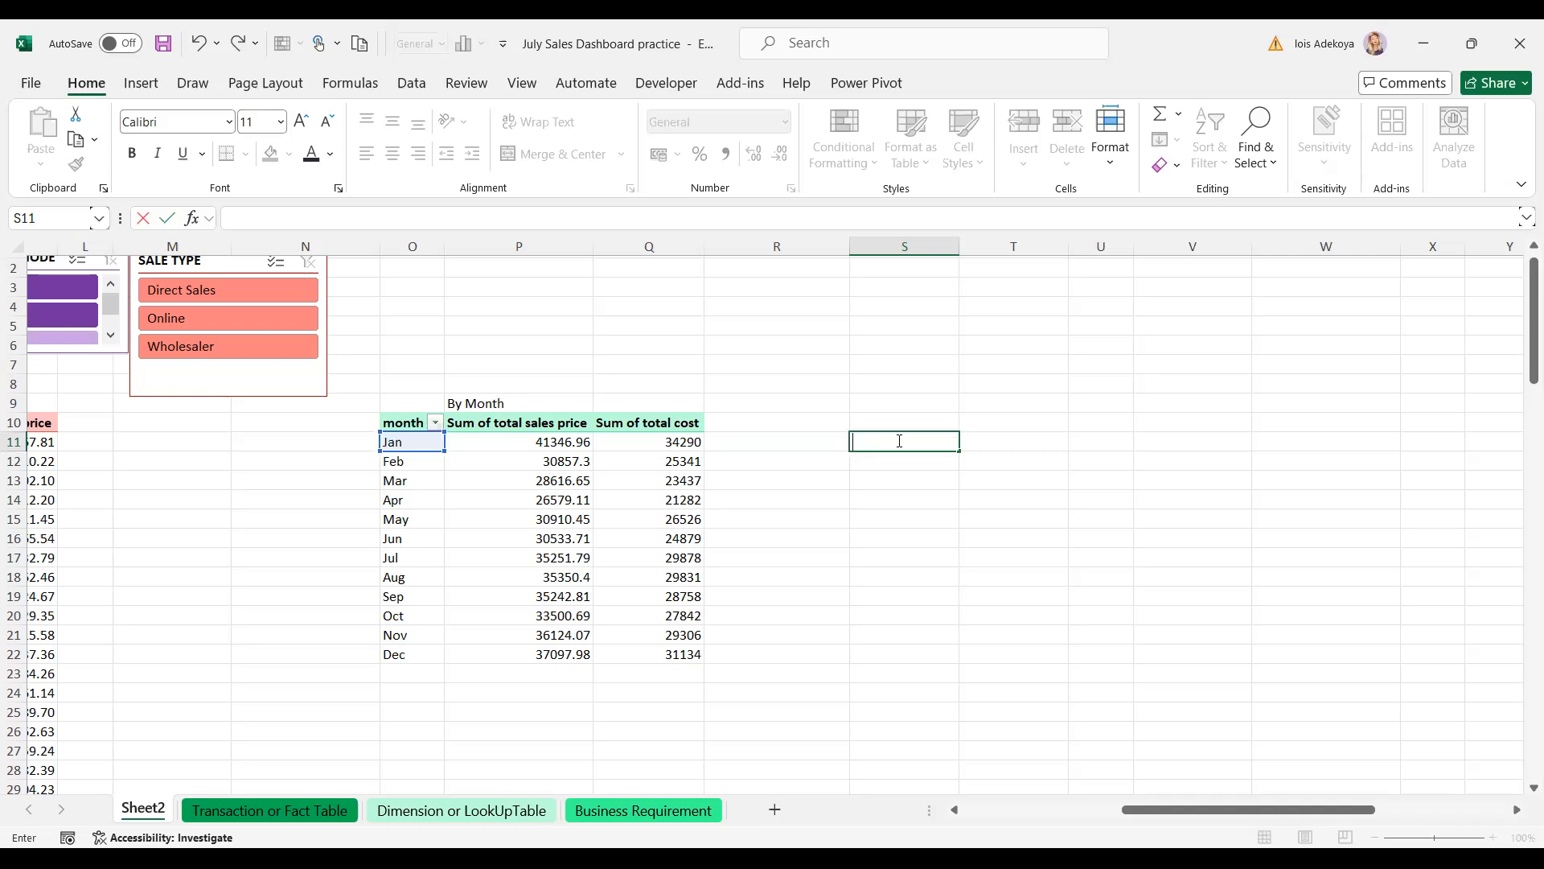
# - Enter =VLOOKUP(O11,$O:$Q,1,0) in S11 so it returns Jan
pyautogui.write('=')
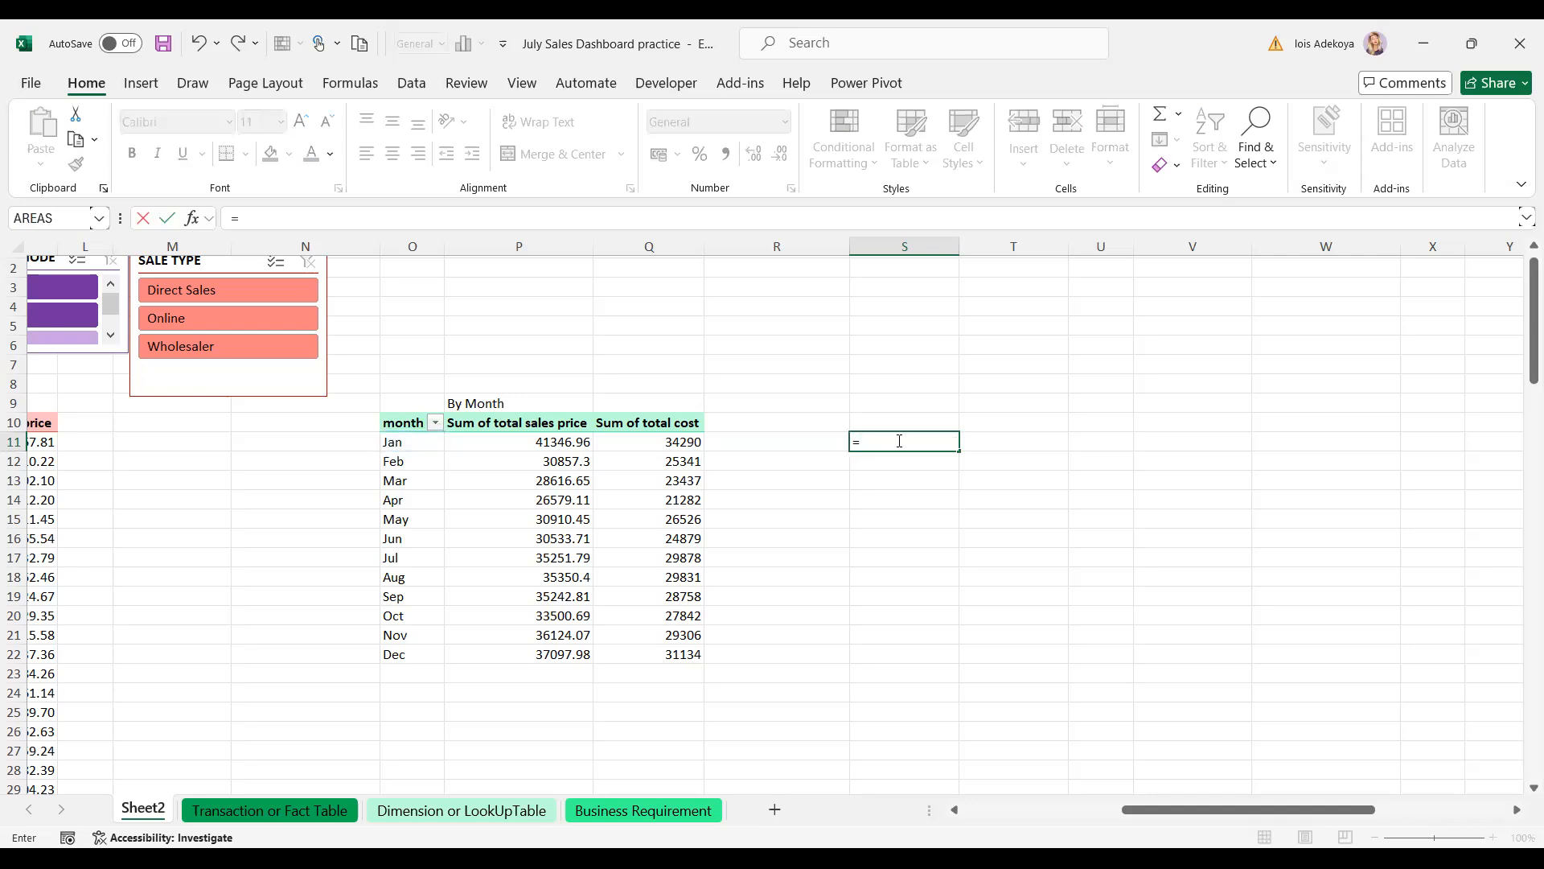
pyautogui.write('vlo')
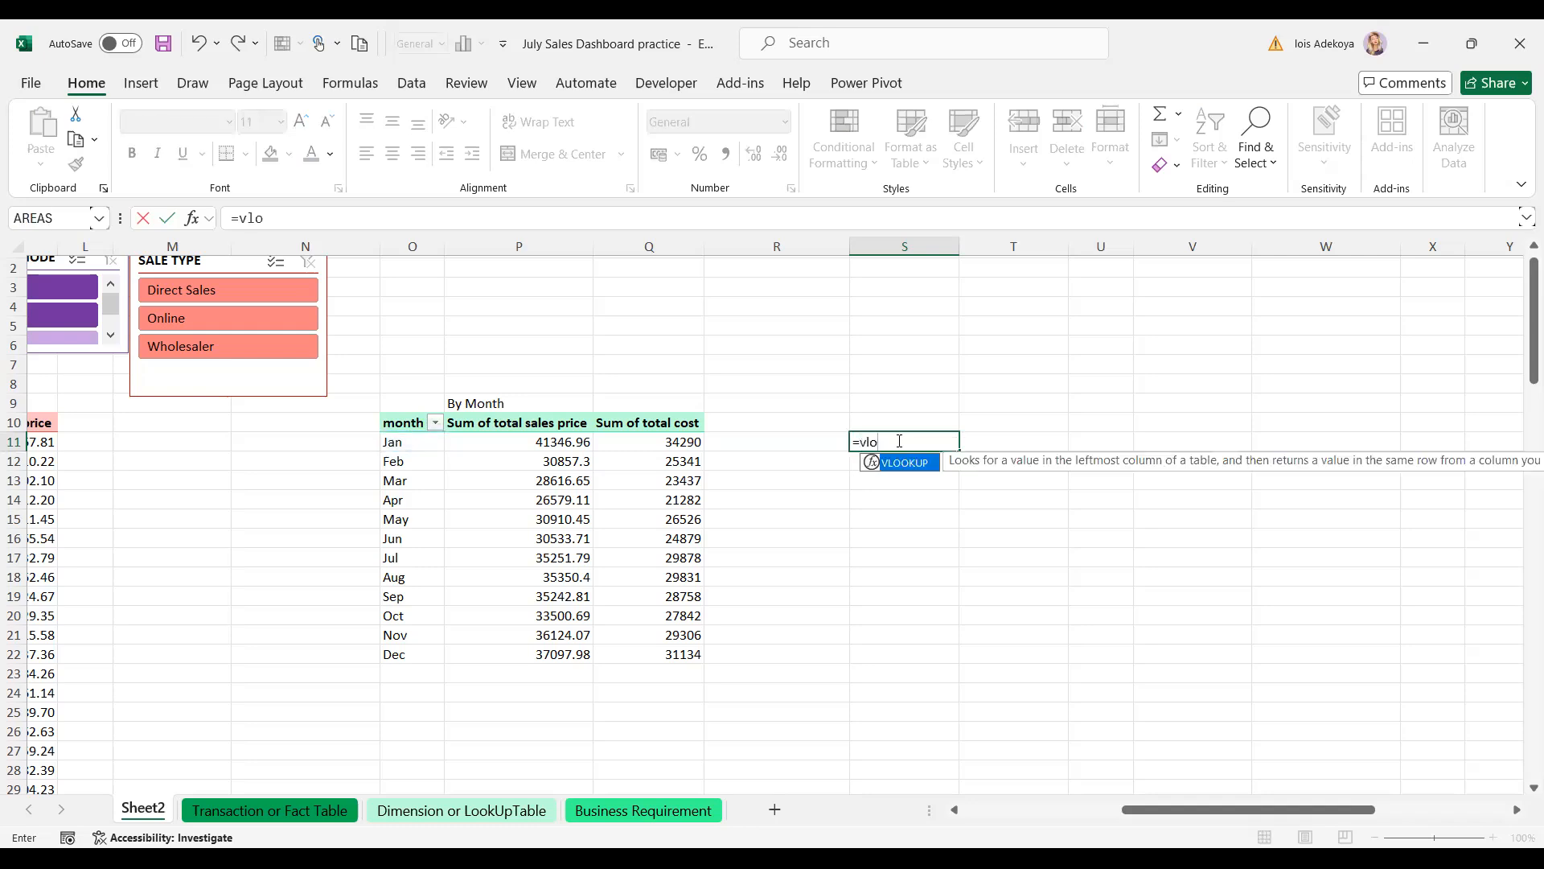
pyautogui.press('Tab')
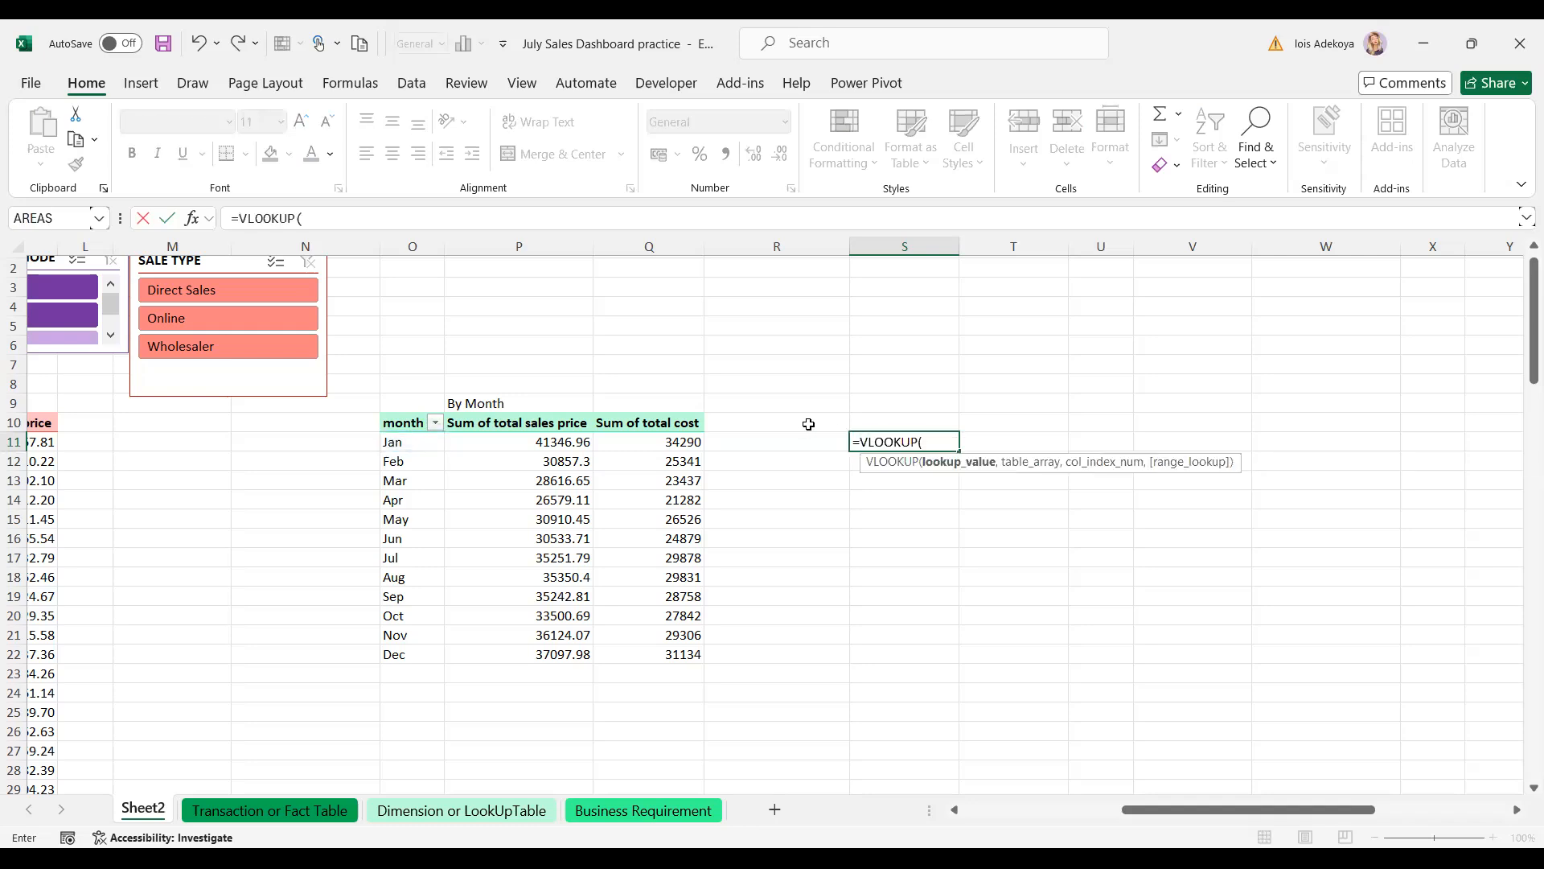
pyautogui.click(411, 443)
pyautogui.write(',')
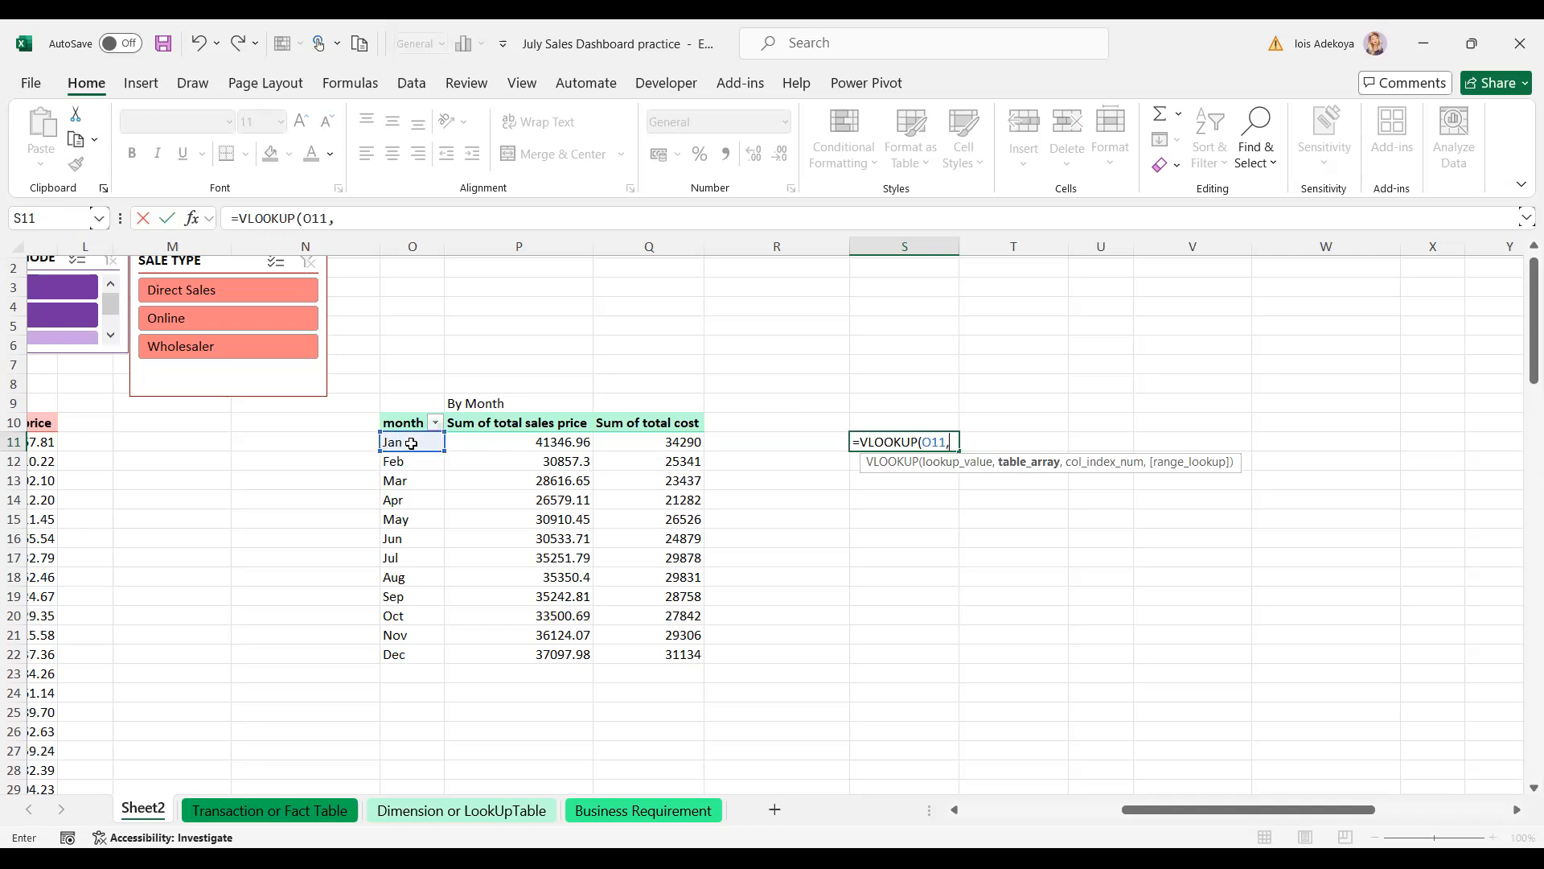
pyautogui.click(412, 245)
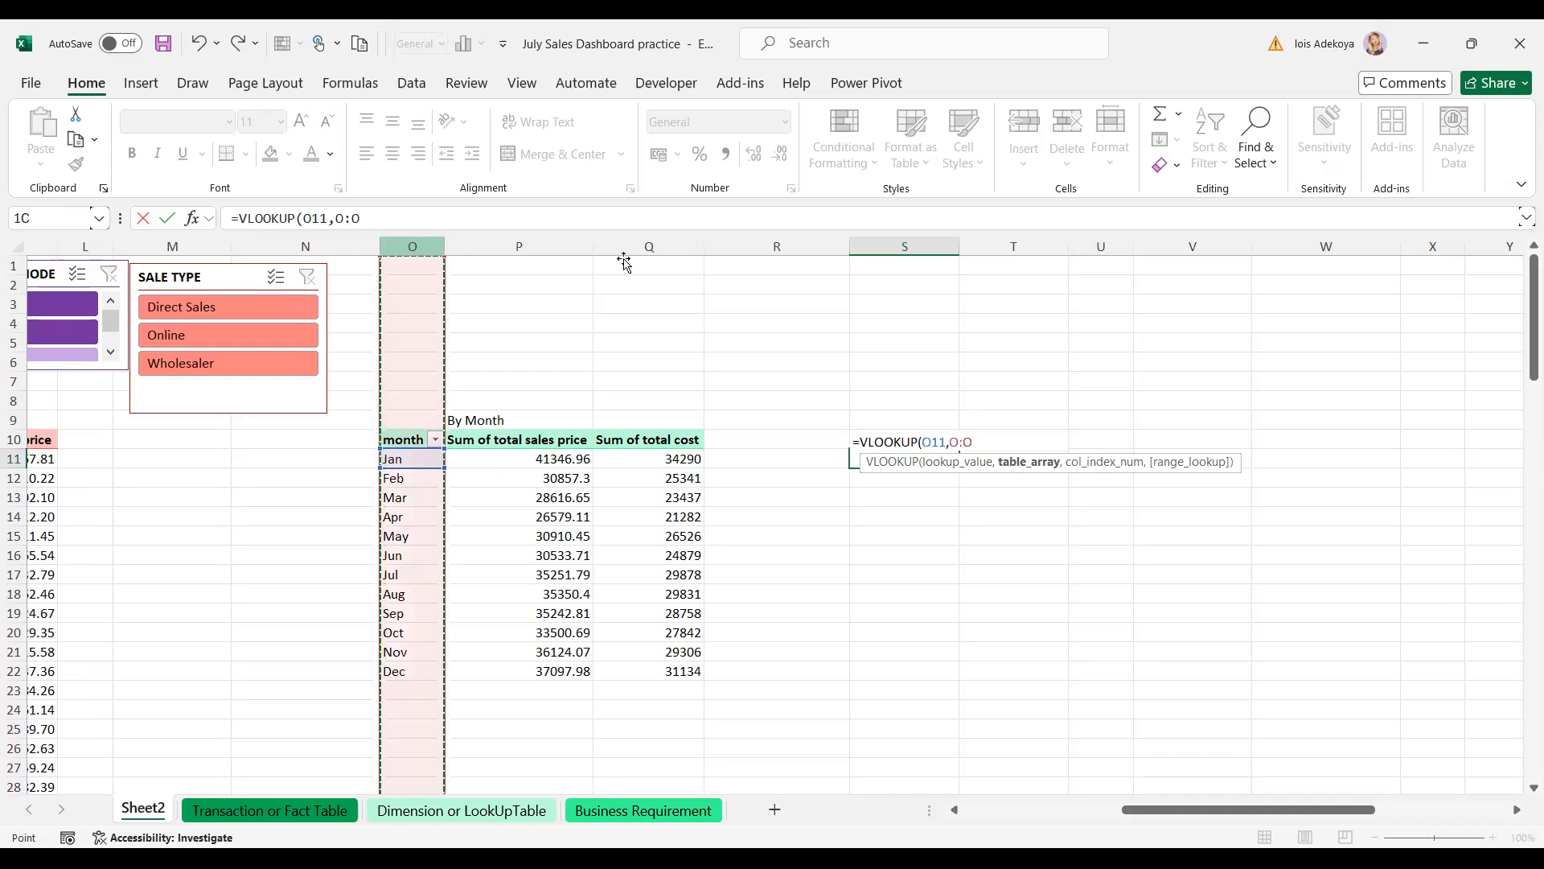
pyautogui.moveTo(624, 262); pyautogui.dragTo(624, 262)
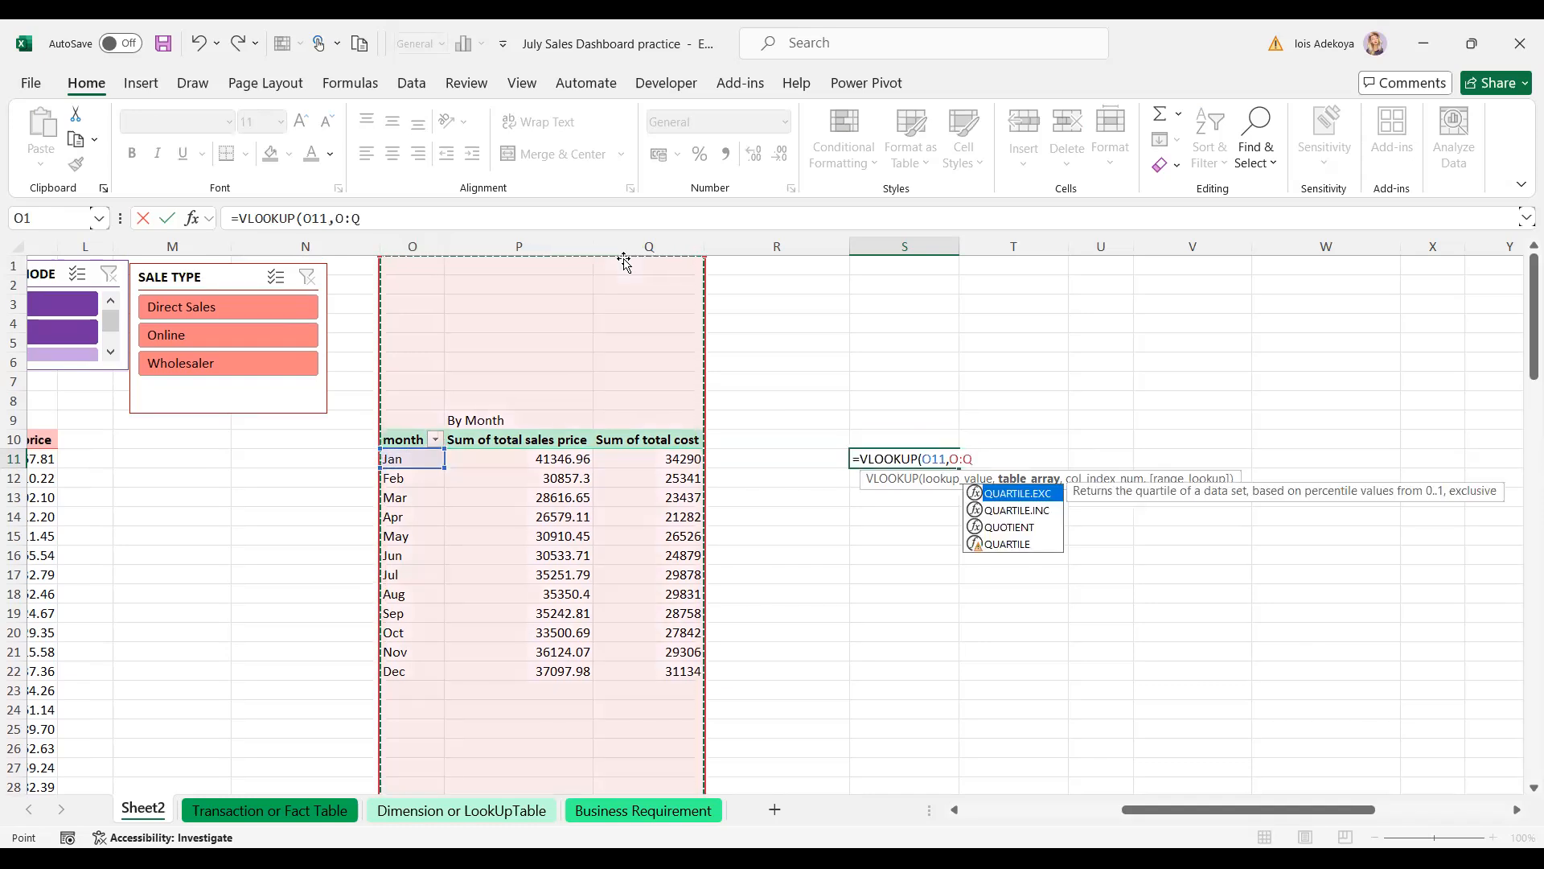
pyautogui.press('F4')
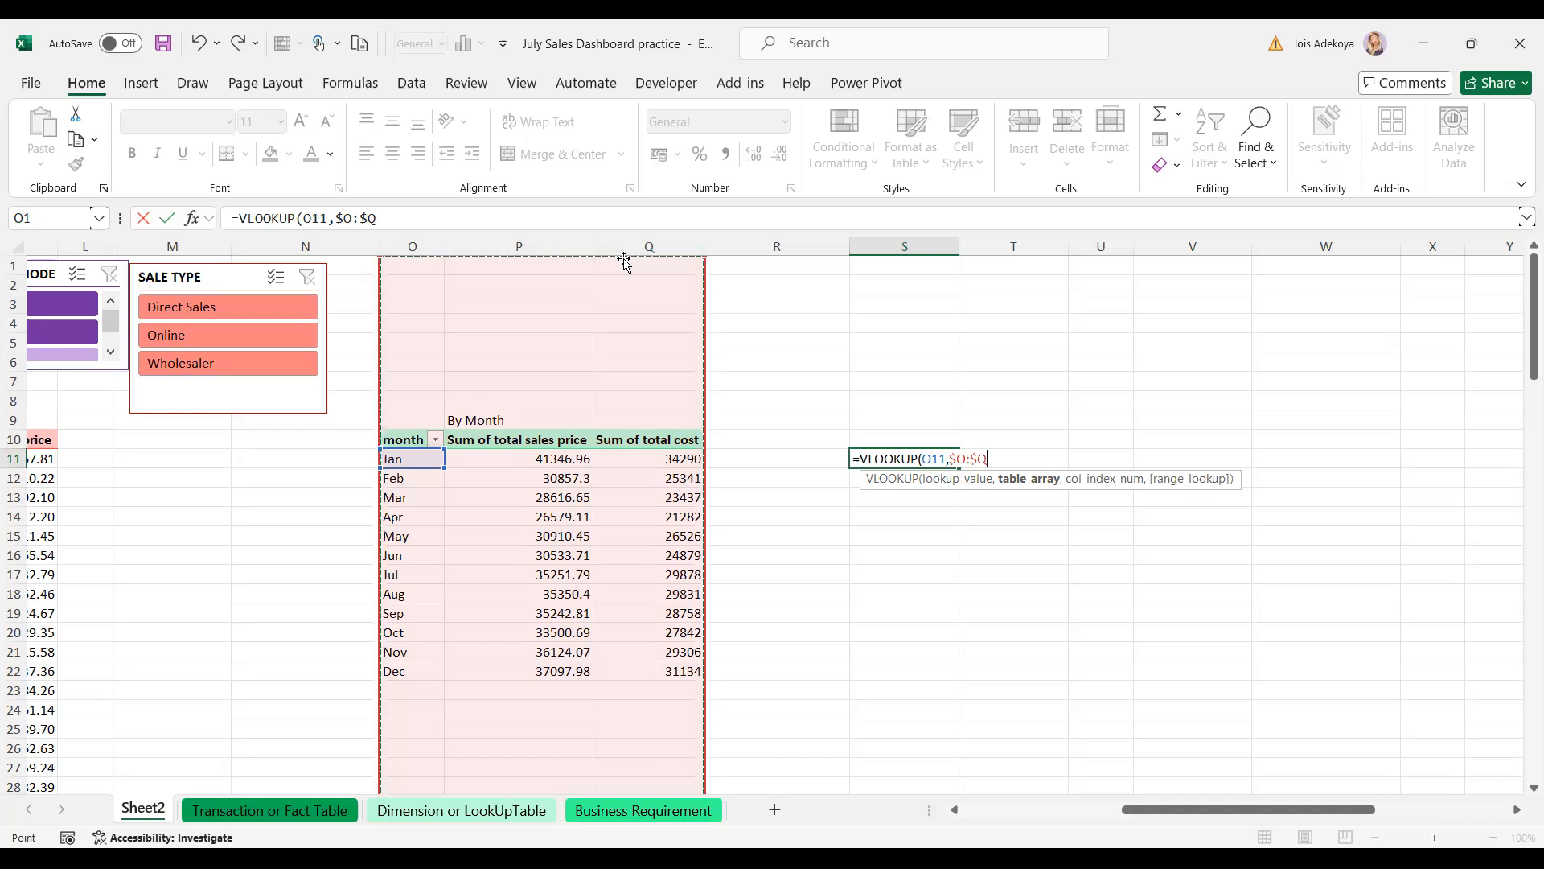
pyautogui.write(',1')
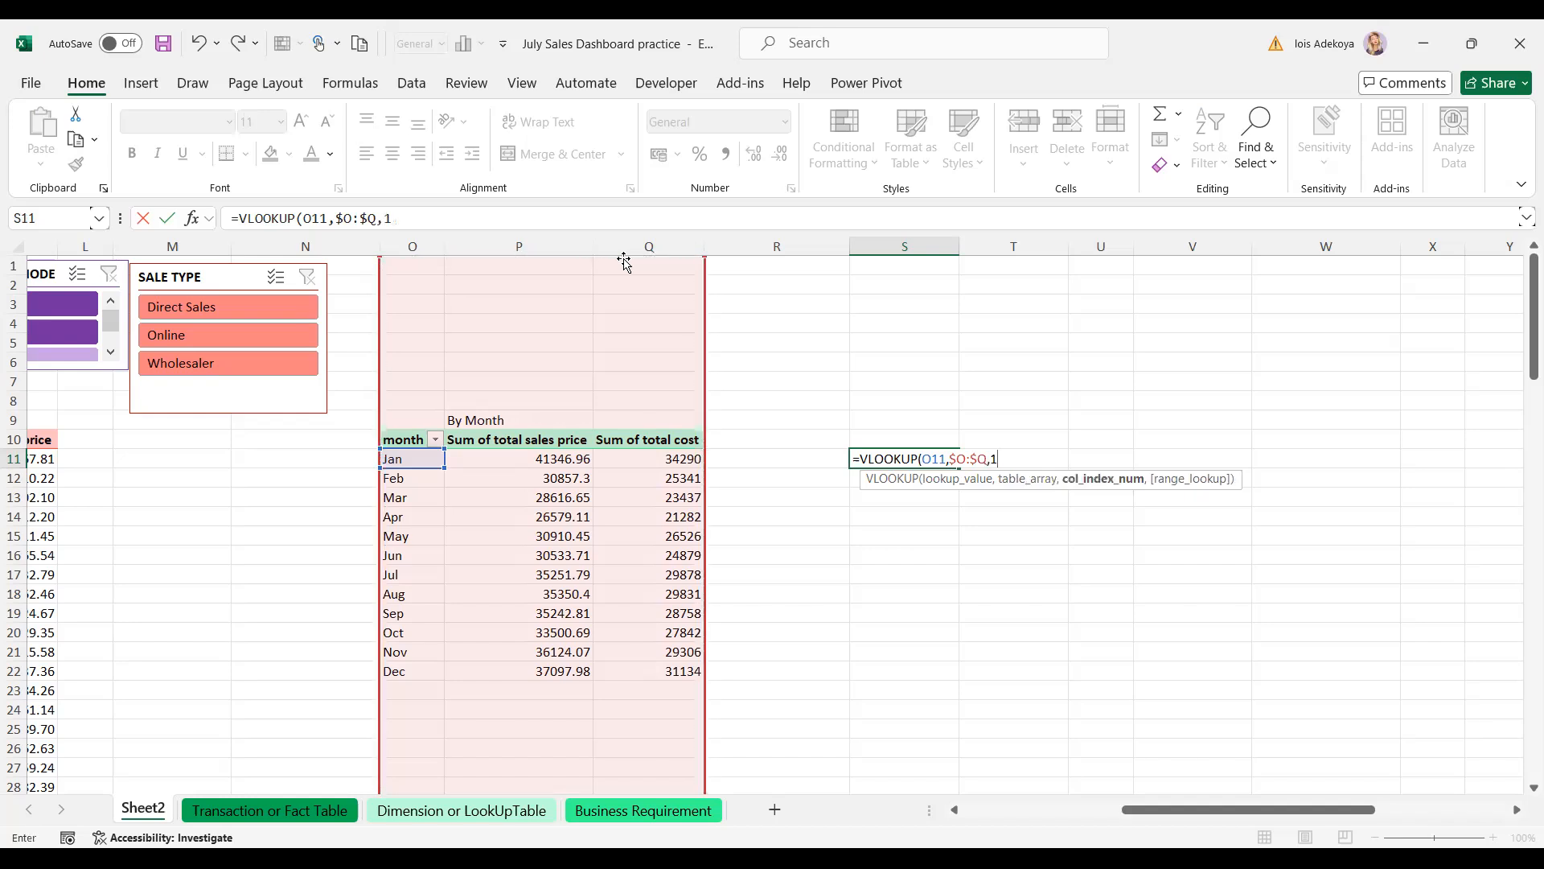
pyautogui.write(',')
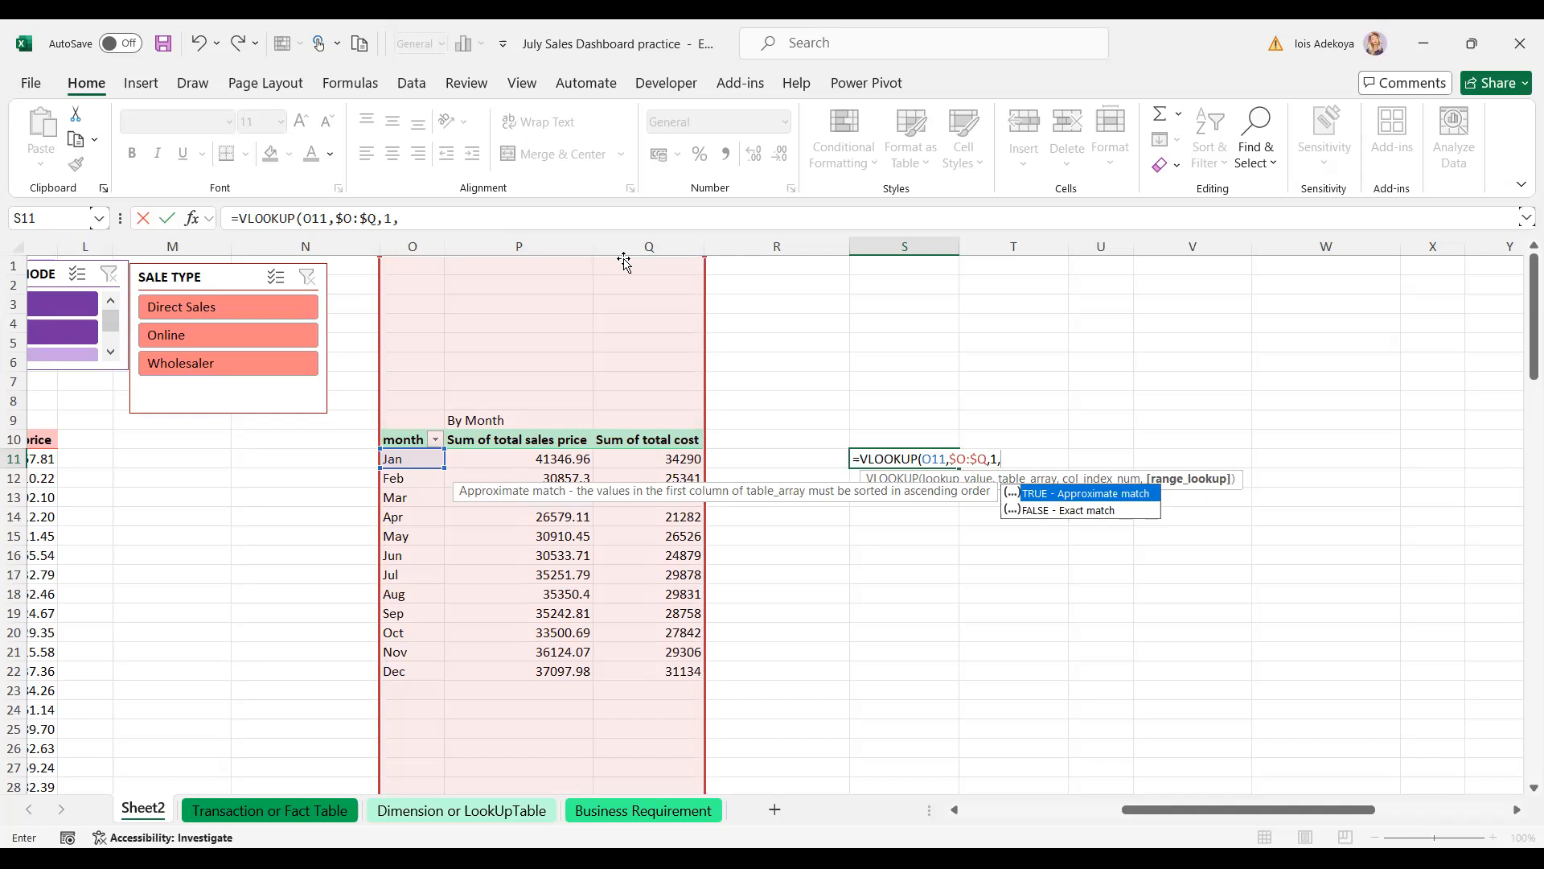
pyautogui.write('0')
pyautogui.press('Return')
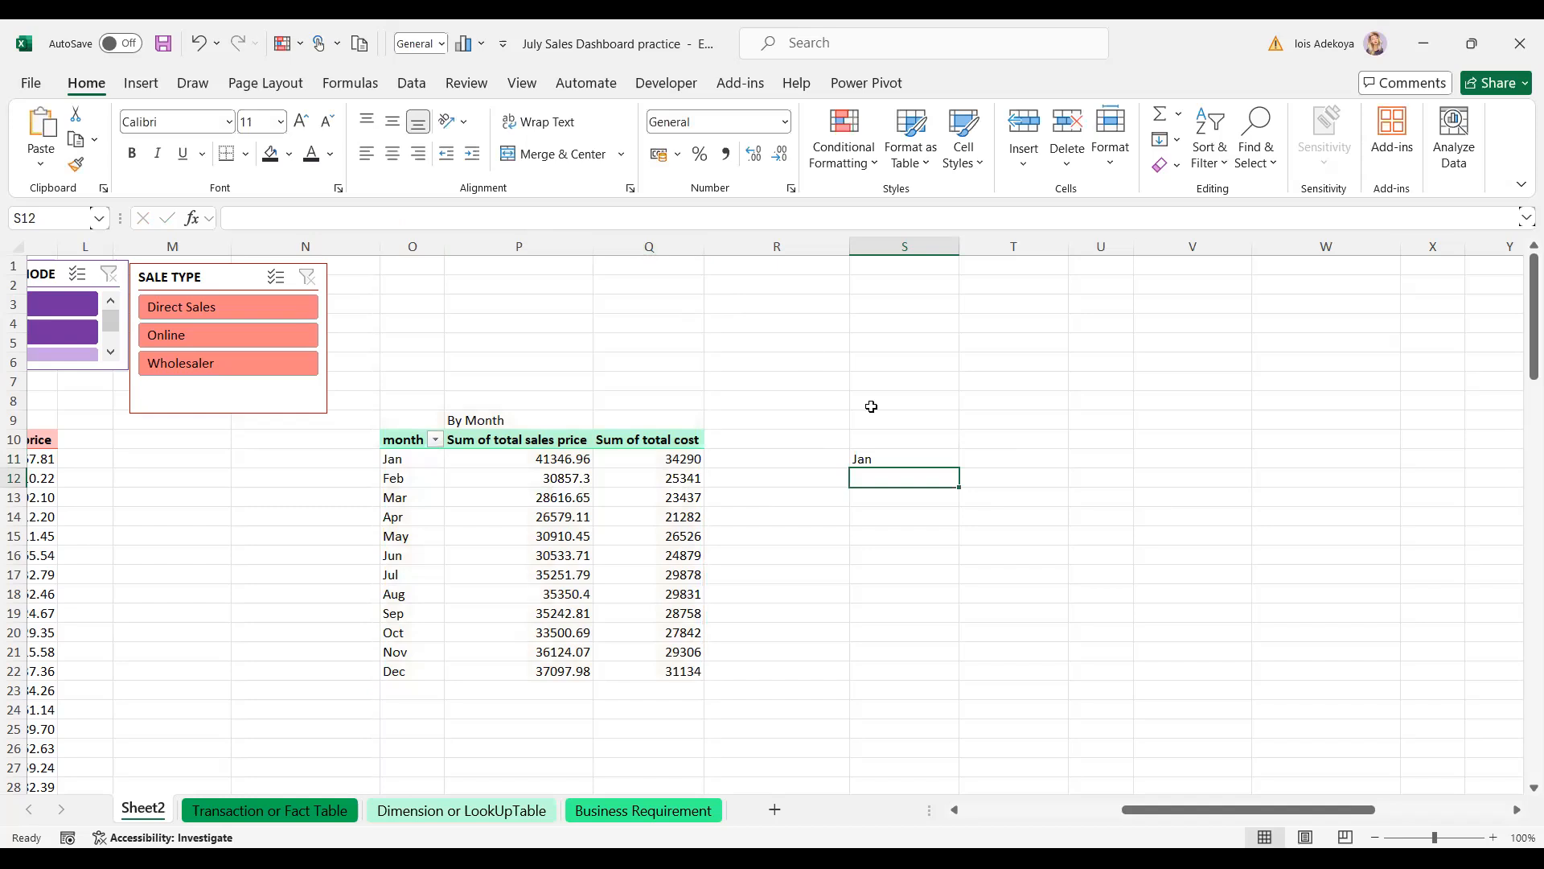
pyautogui.click(884, 456)
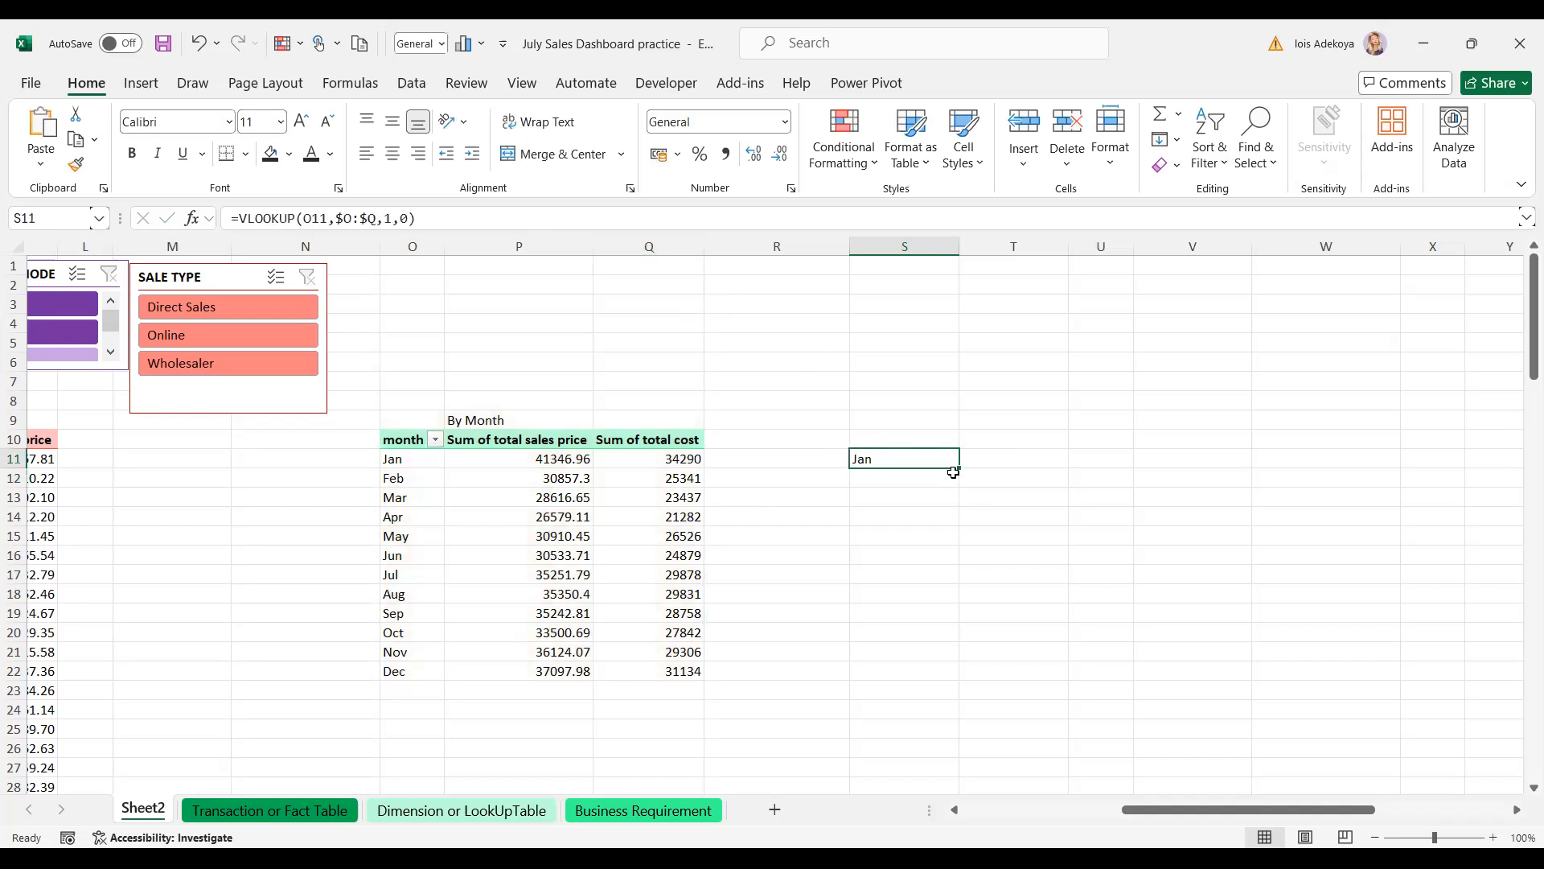
# - Fill the month lookup down to S22 and add headers 'month' in S10 and 'sales' in T10
pyautogui.moveTo(958, 467); pyautogui.dragTo(945, 674)
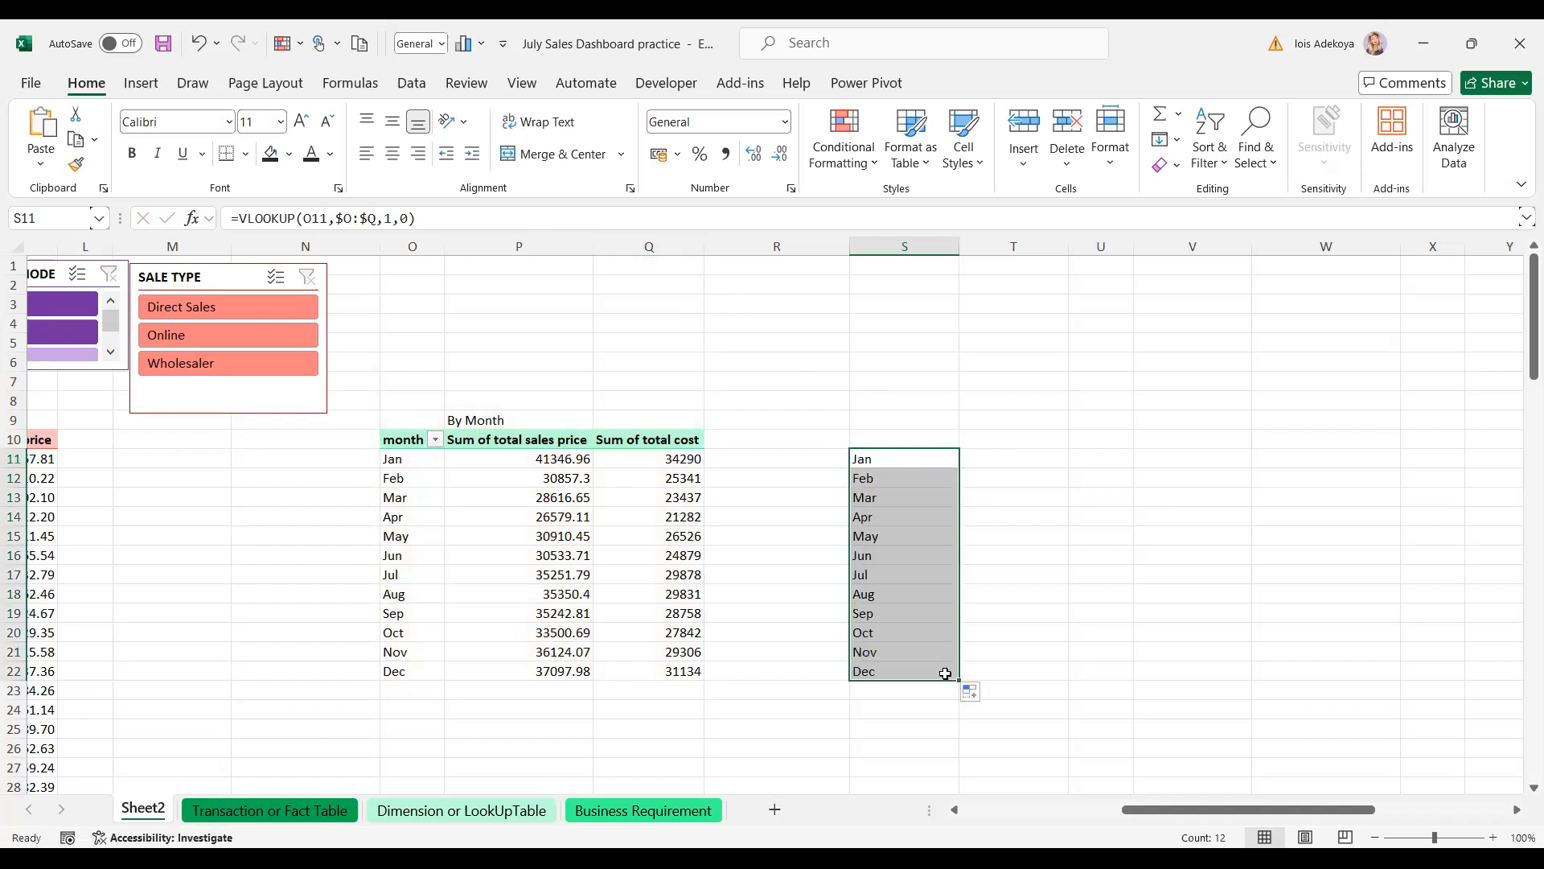
pyautogui.click(884, 437)
pyautogui.write('month')
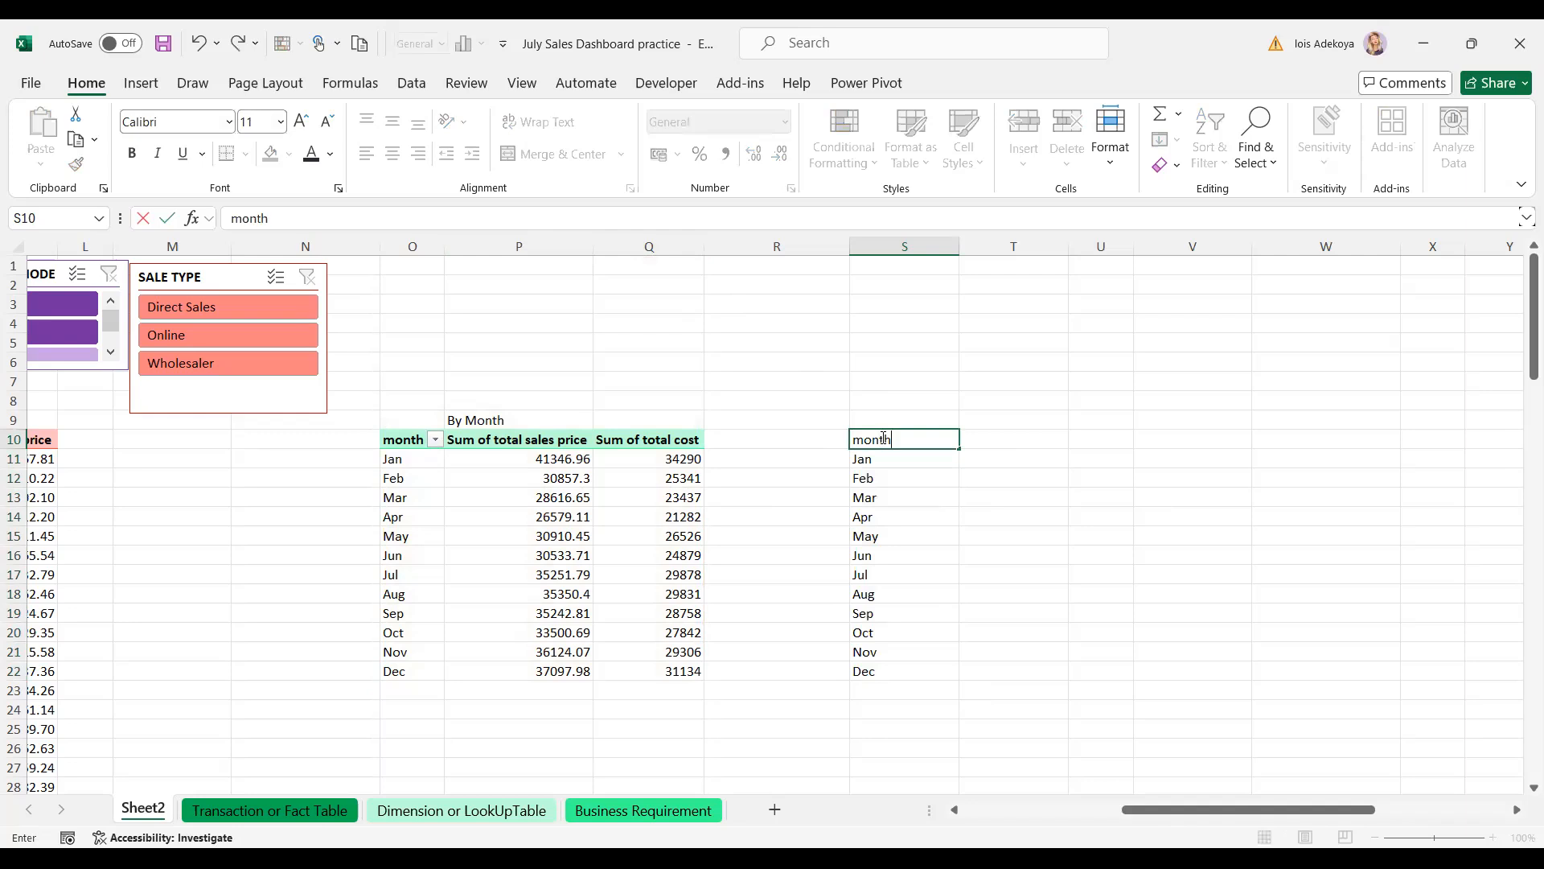
pyautogui.click(979, 437)
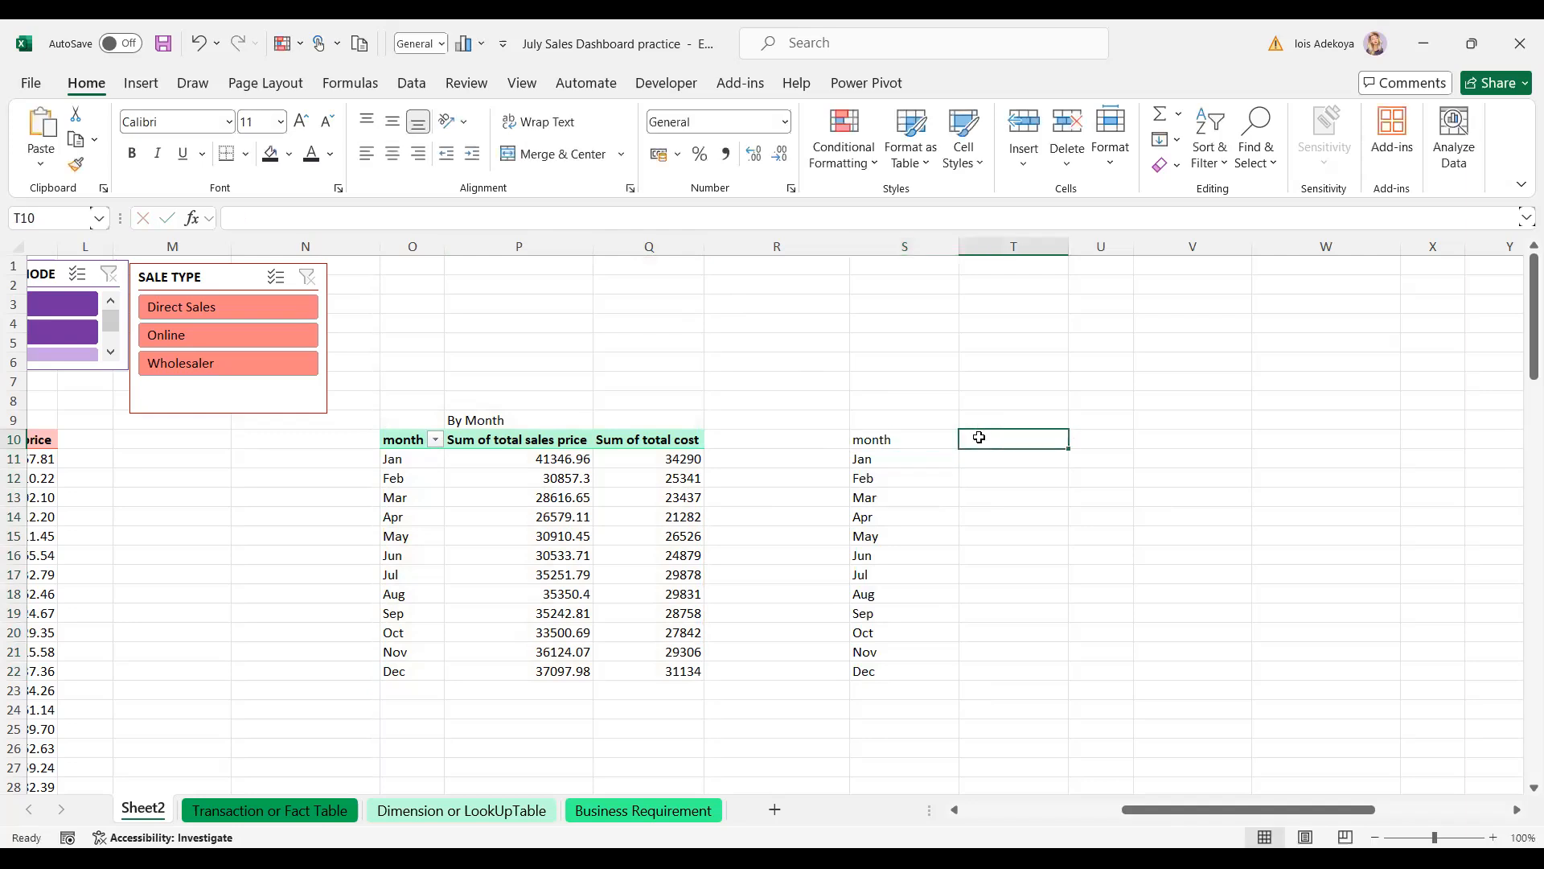
pyautogui.write('sales')
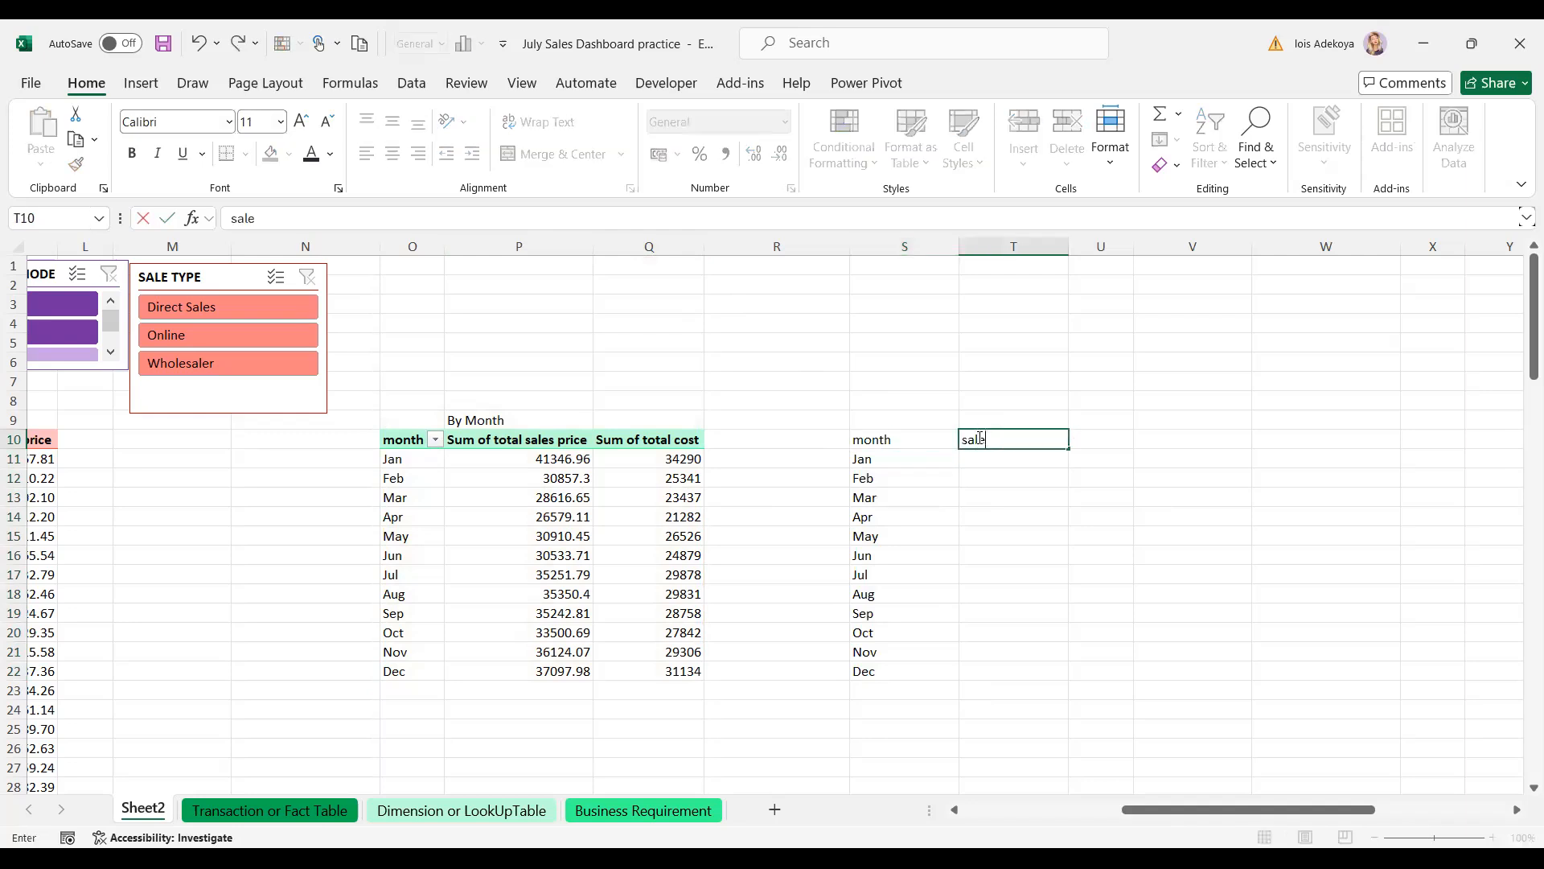
pyautogui.click(1047, 492)
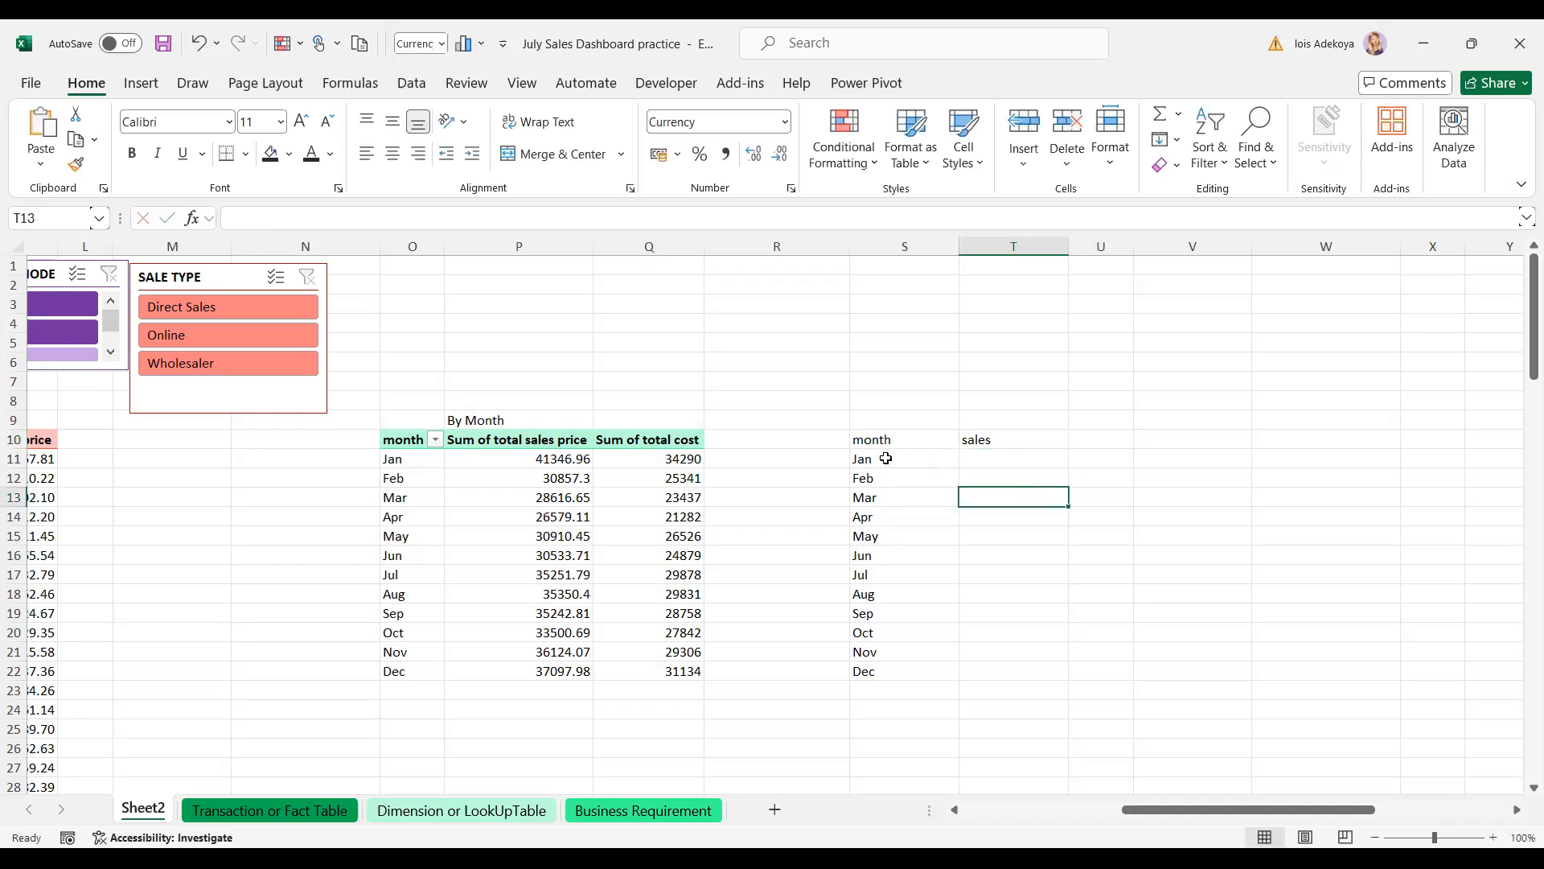
# - Copy S11's VLOOKUP formula text from the formula bar
pyautogui.click(886, 458)
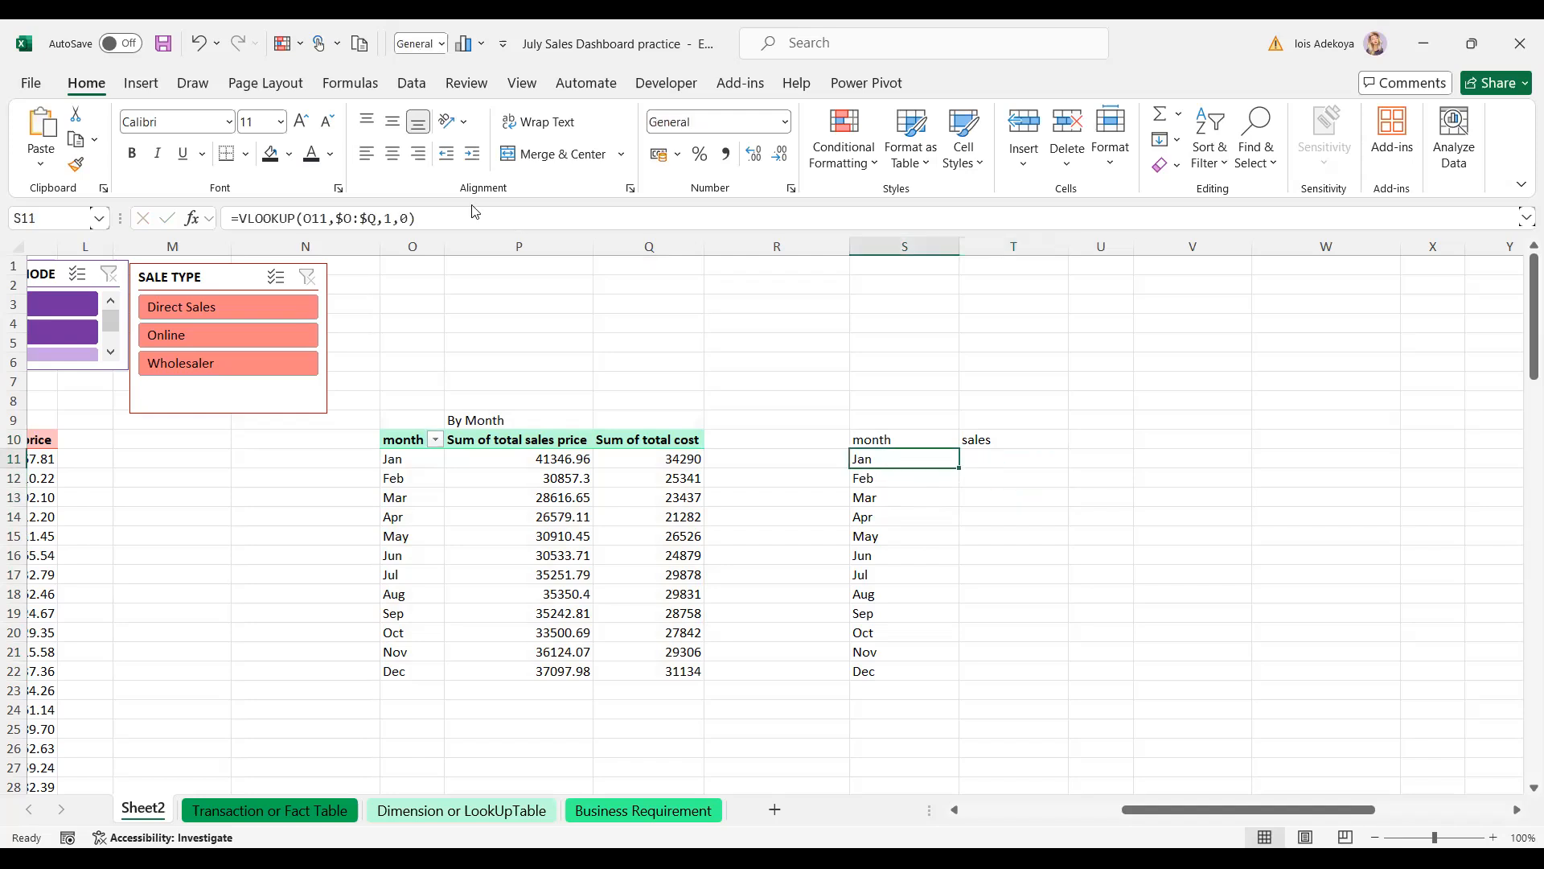
pyautogui.moveTo(416, 218); pyautogui.dragTo(230, 226)
pyautogui.hotkey('ctrl', 'c')
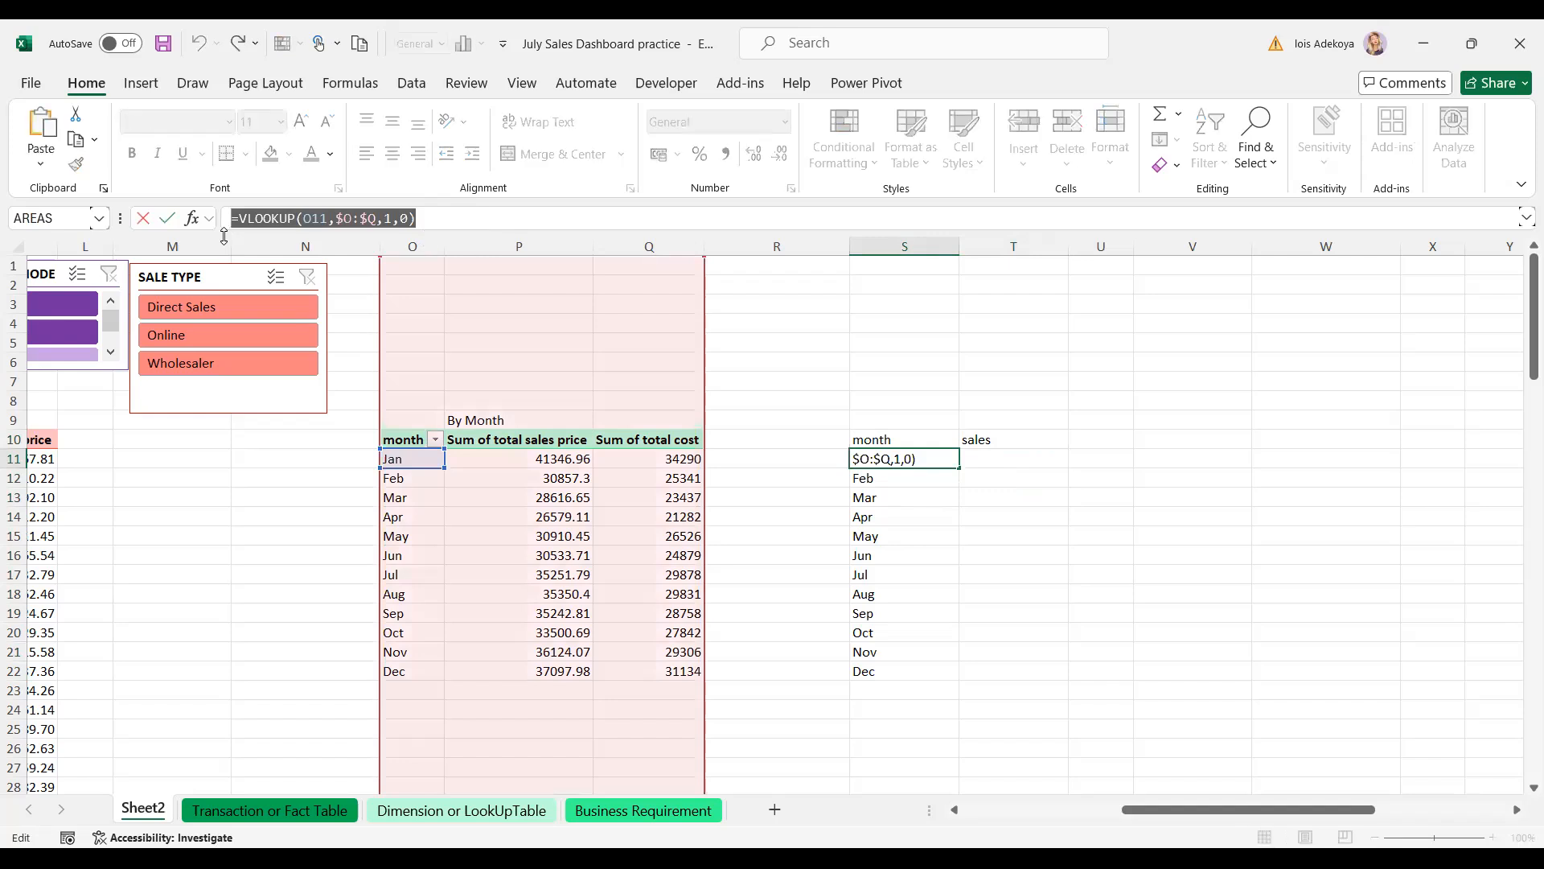
pyautogui.press('Escape')
pyautogui.click(982, 458)
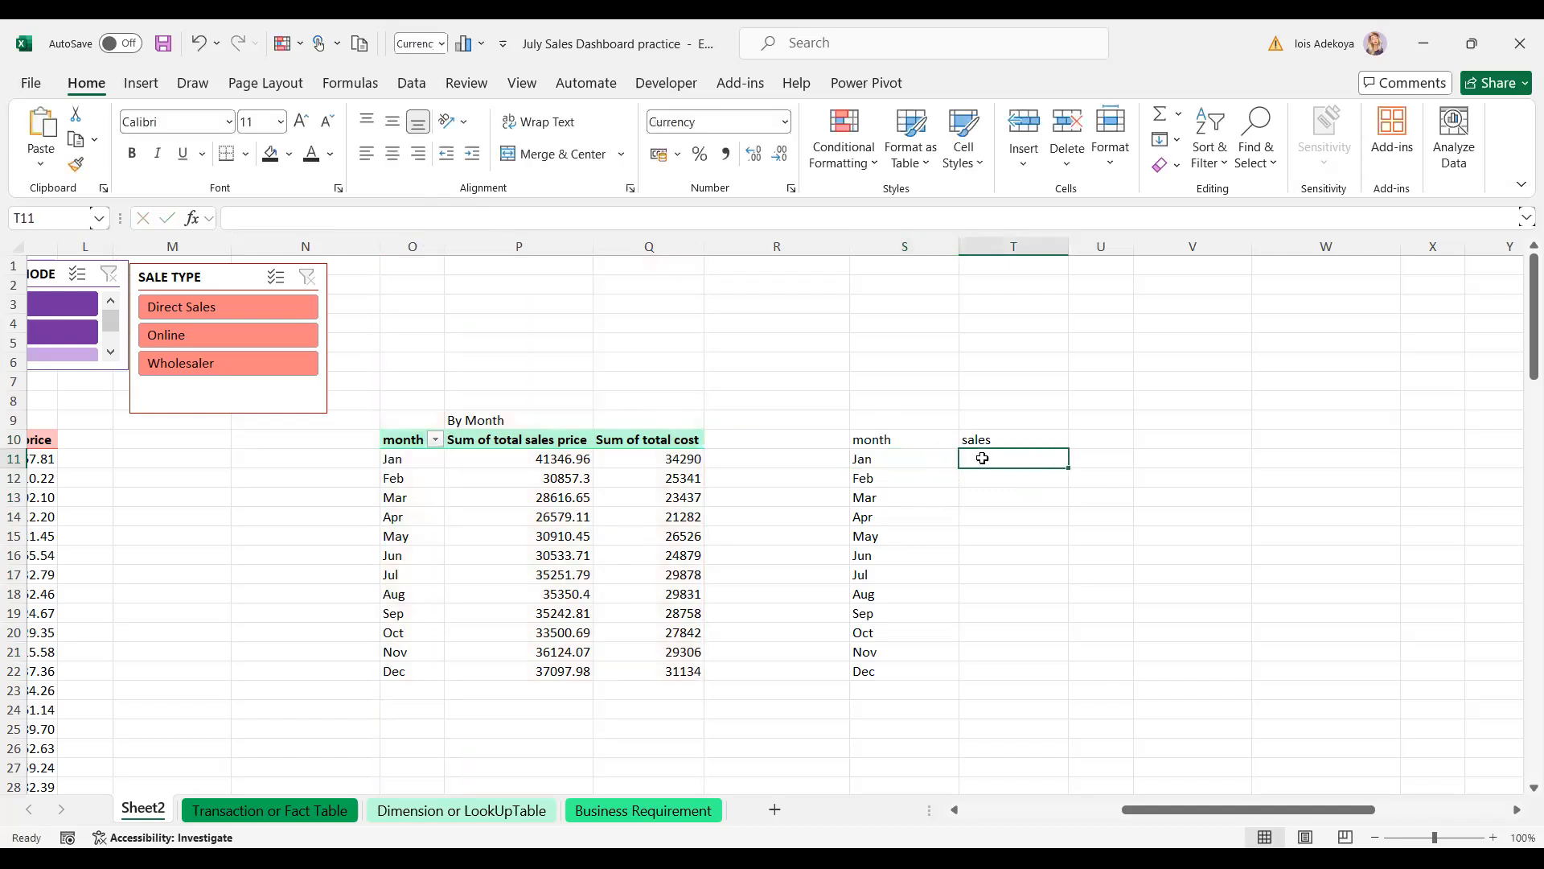
# - Paste the lookup into T11 with column index 2 and fill it to T22, giving £41,346.96 for Jan
pyautogui.hotkey('ctrl', 'v')
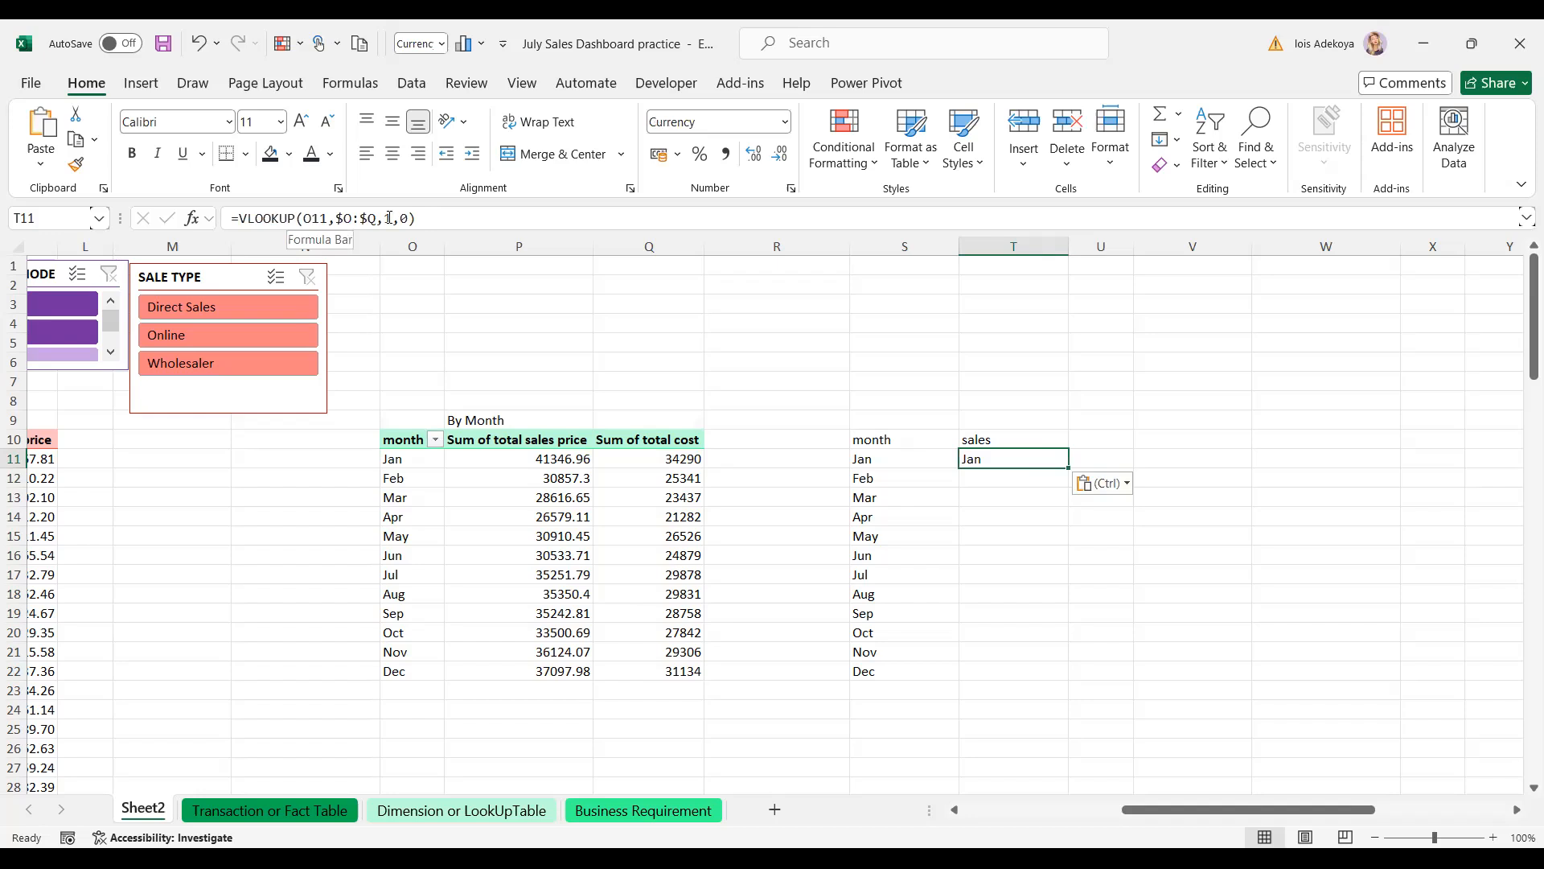
pyautogui.click(391, 218)
pyautogui.doubleClick(391, 218)
pyautogui.write('2')
pyautogui.hotkey('ctrl', 'Return')
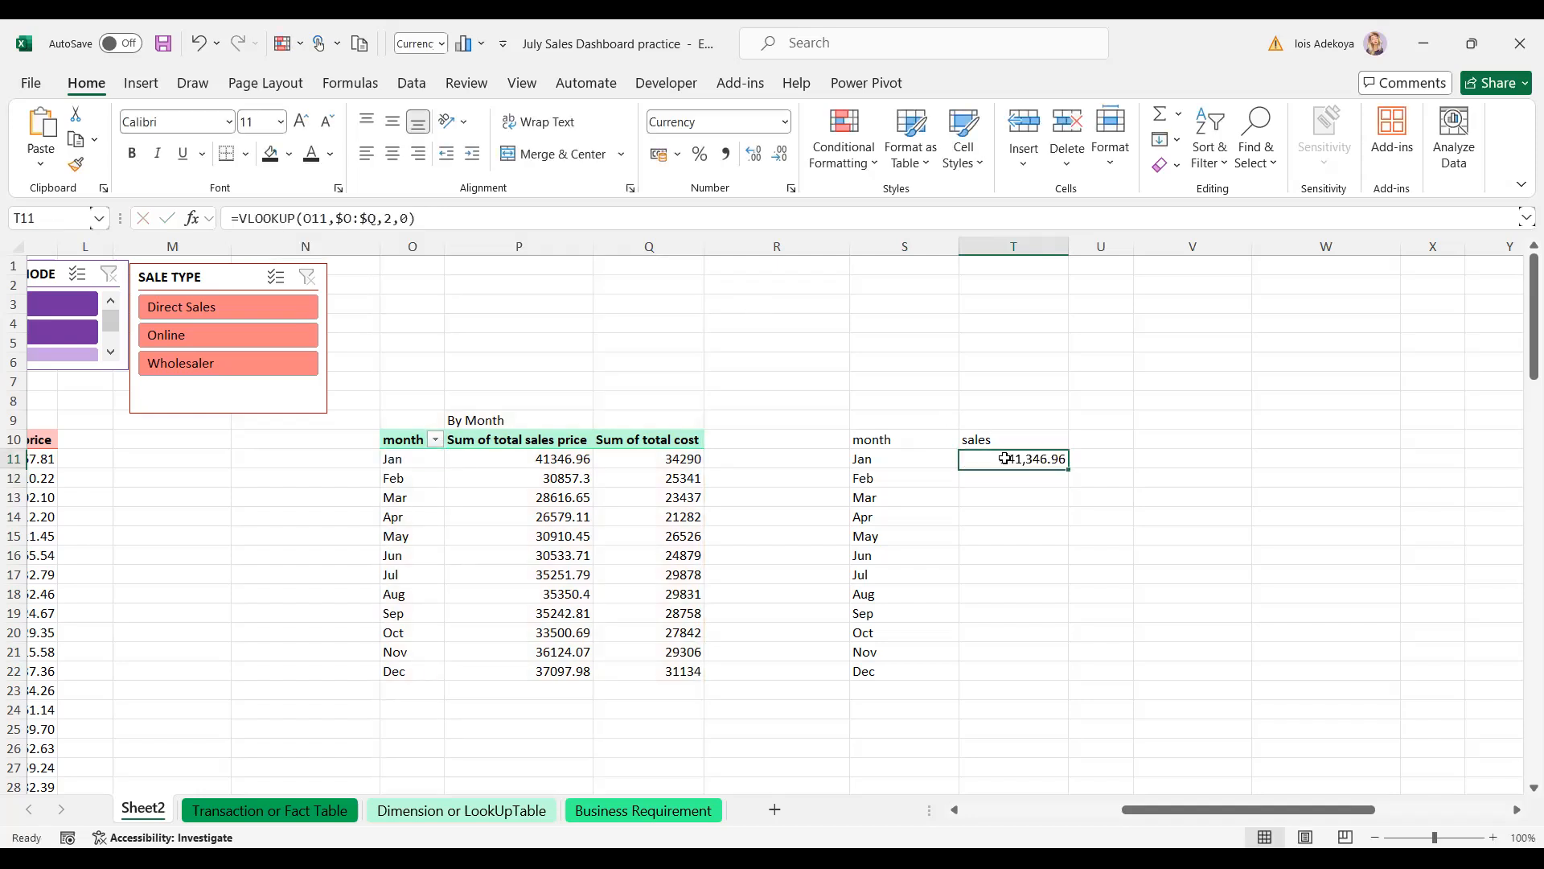
pyautogui.doubleClick(1069, 468)
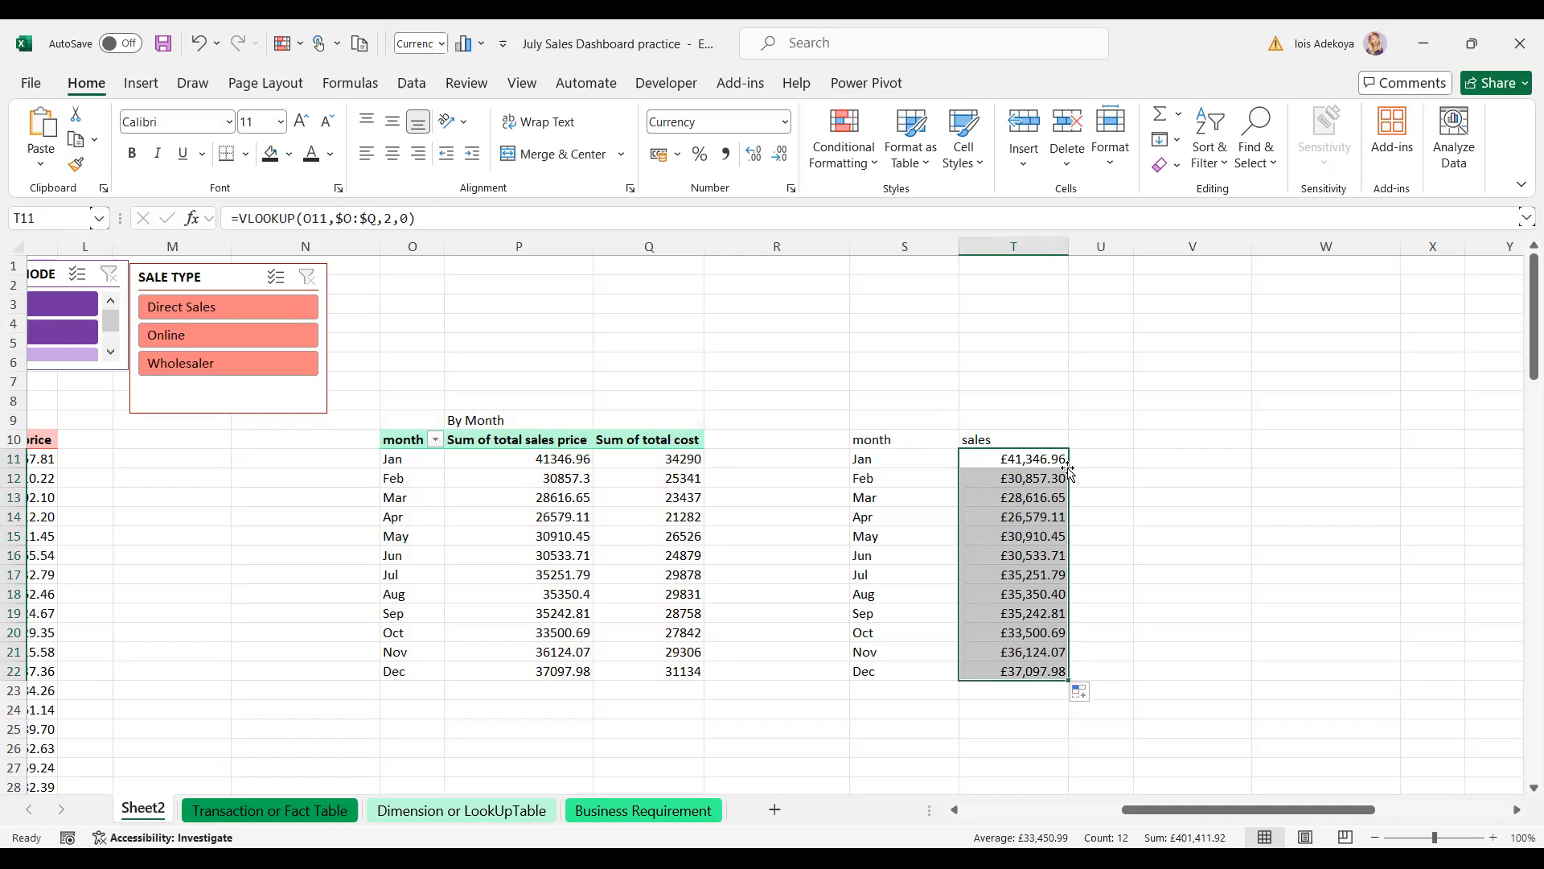
pyautogui.click(1101, 436)
# - Add the 'profit' header in U10 and re-copy the lookup formula from T11
pyautogui.write('pr')
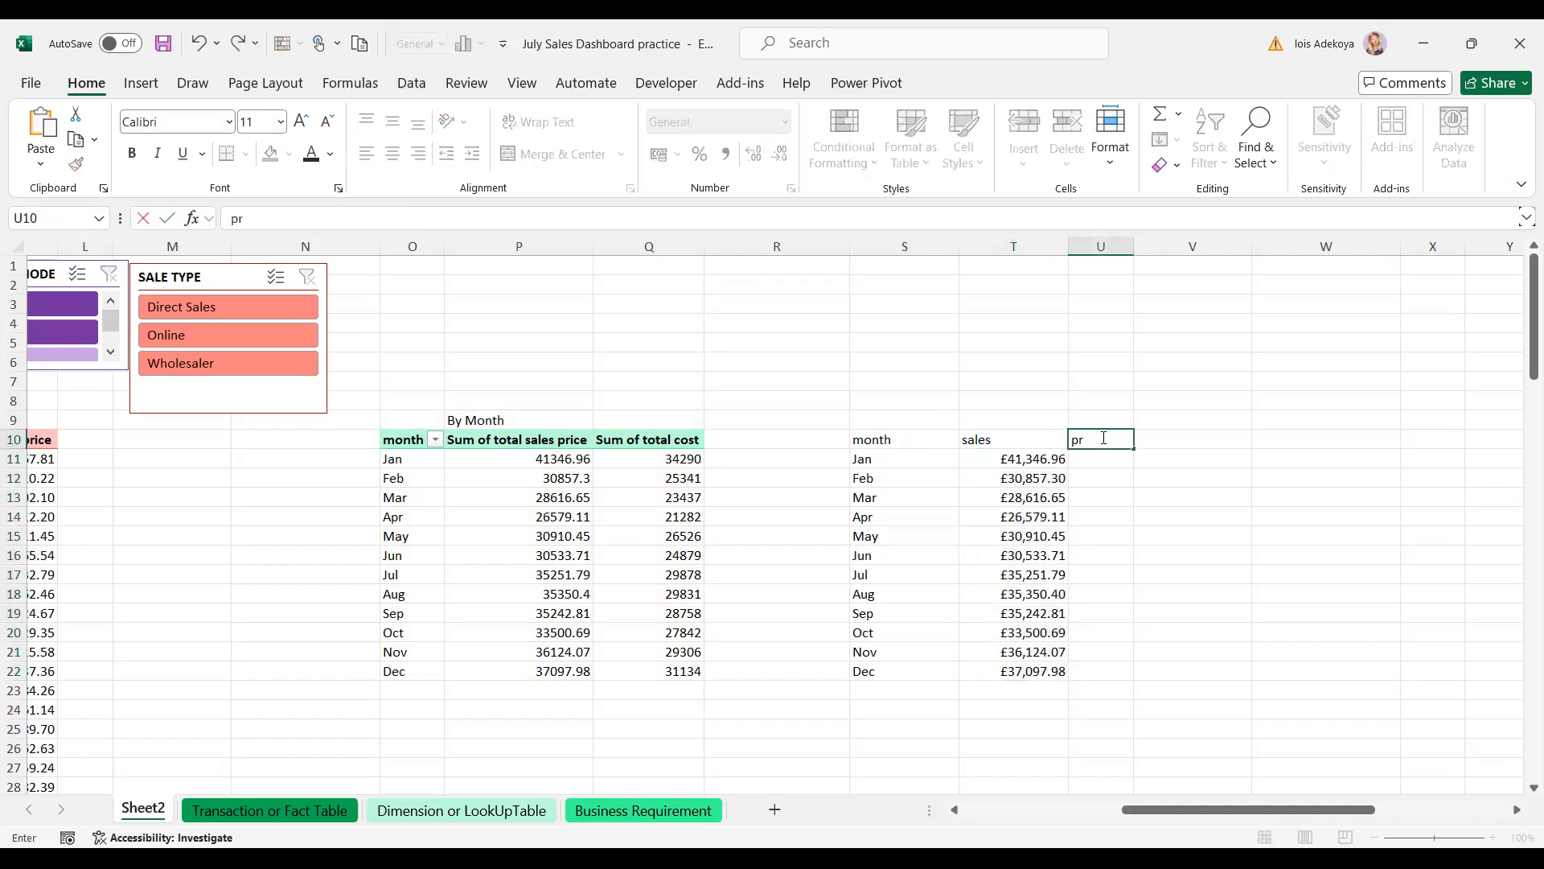
pyautogui.write('ofit')
pyautogui.press('Return')
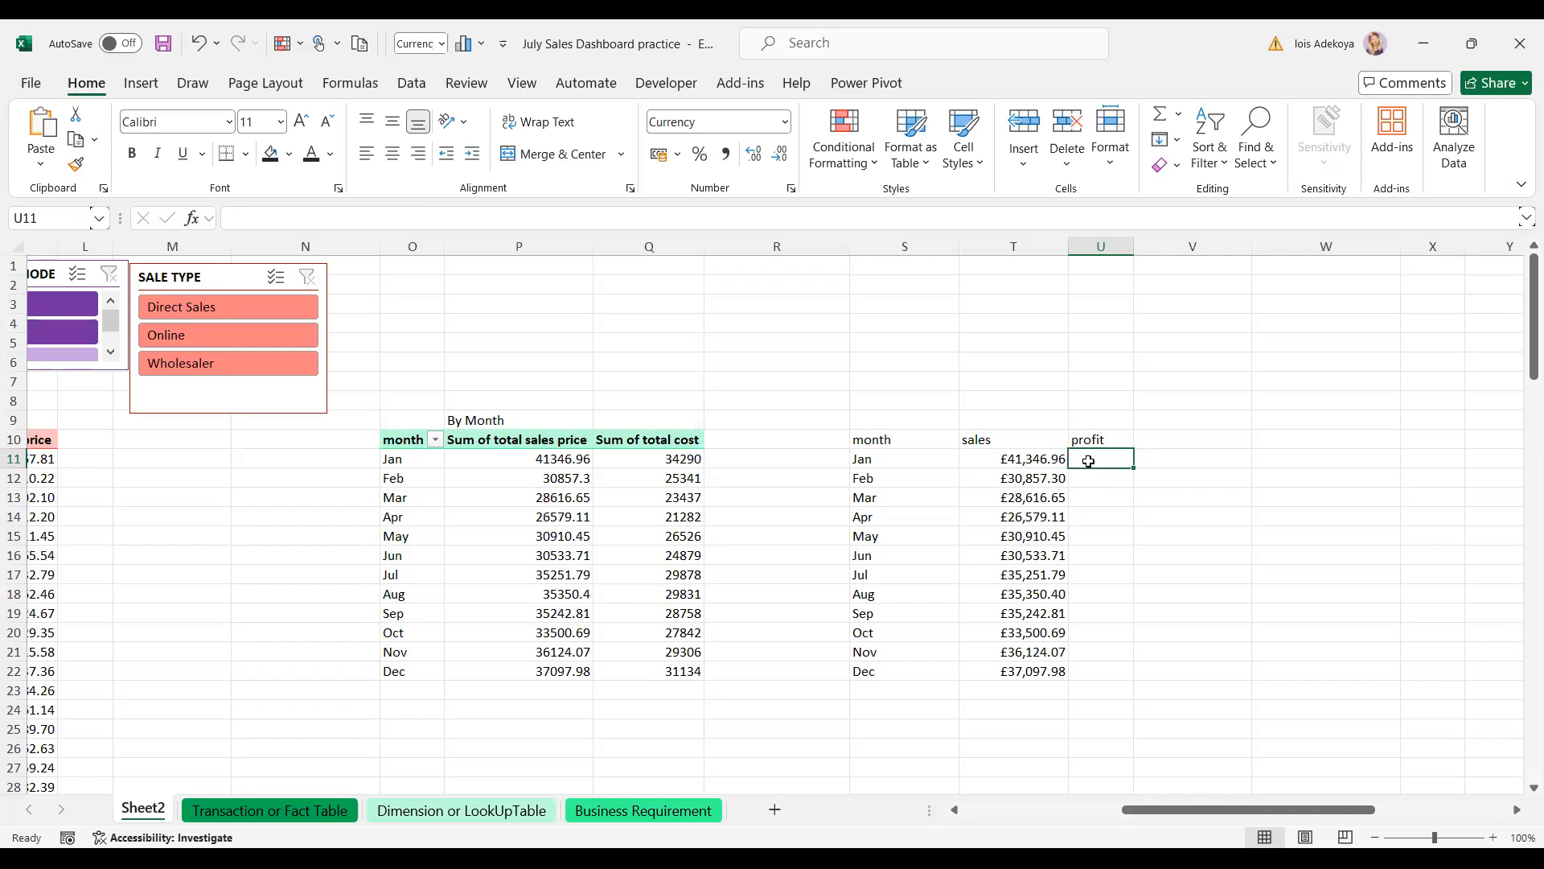
pyautogui.click(1034, 462)
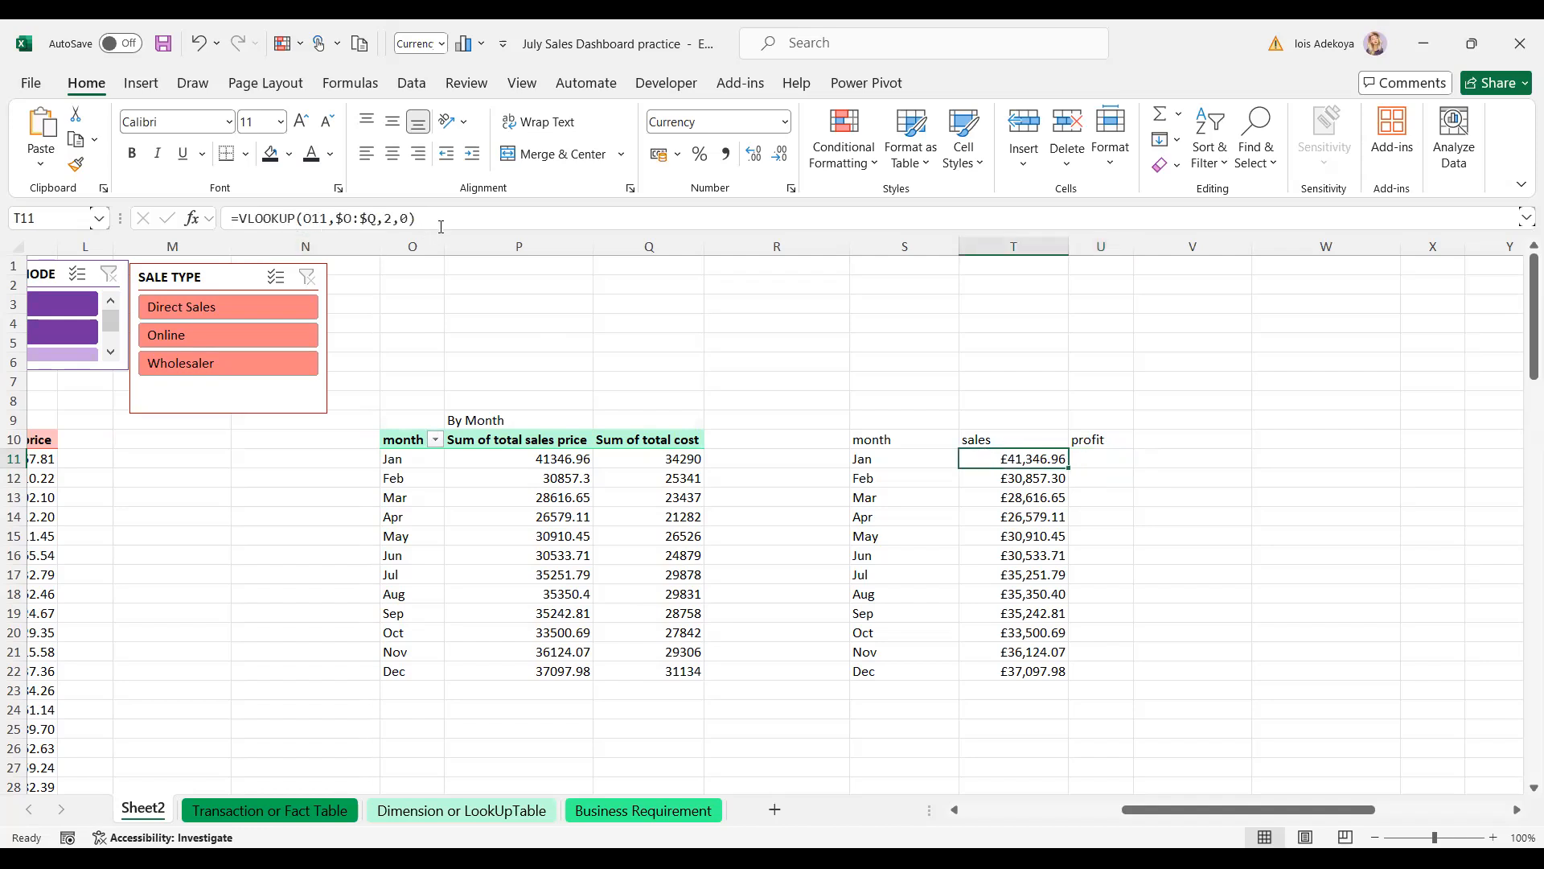
pyautogui.moveTo(416, 219); pyautogui.dragTo(234, 224)
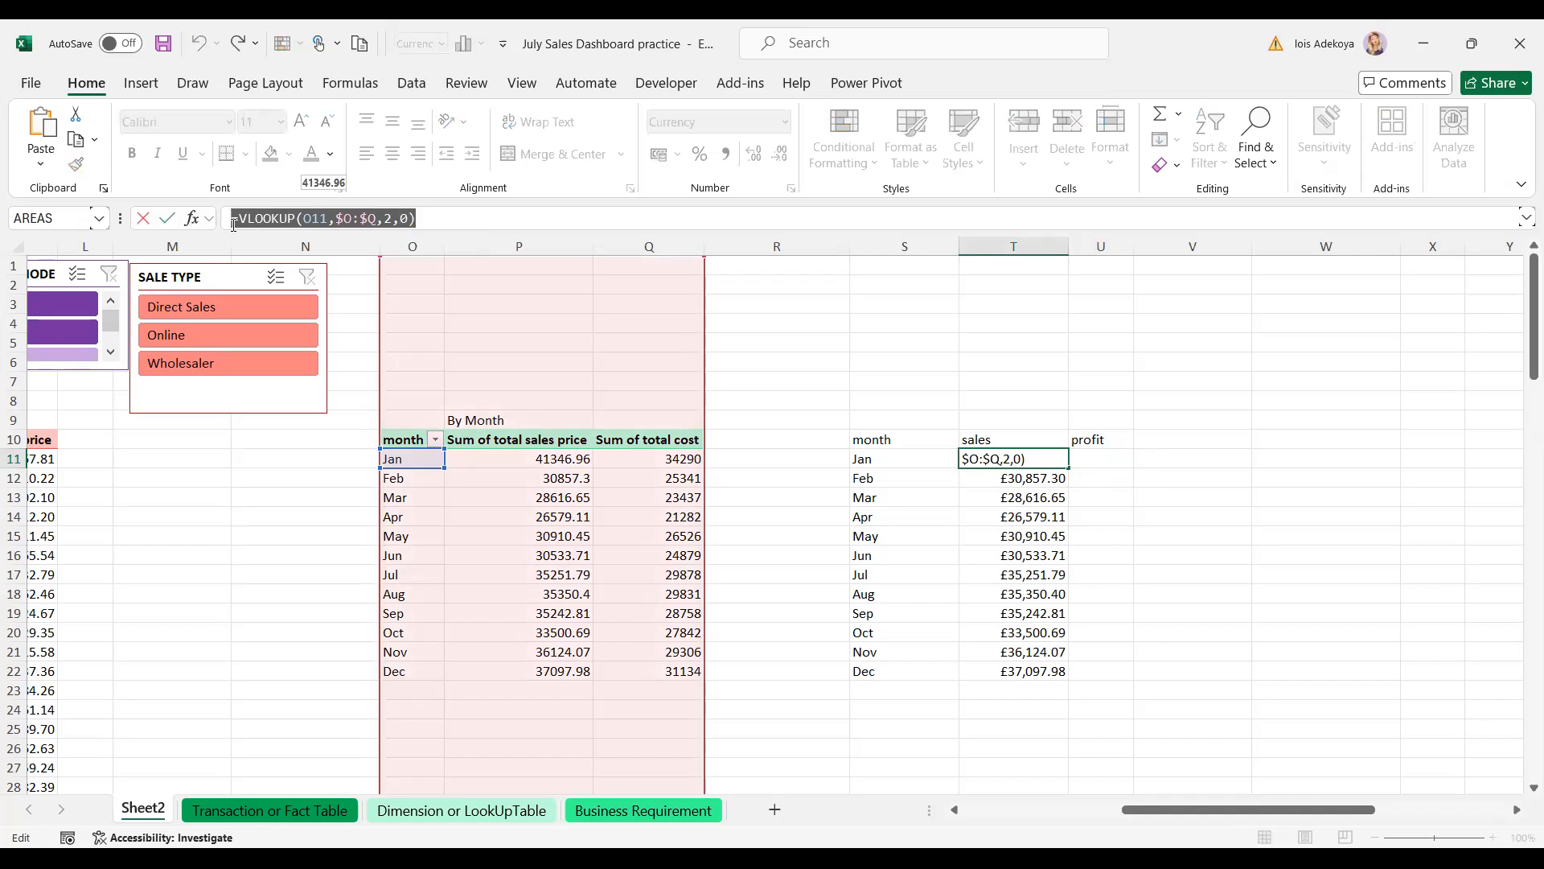
pyautogui.hotkey('ctrl', 'v')
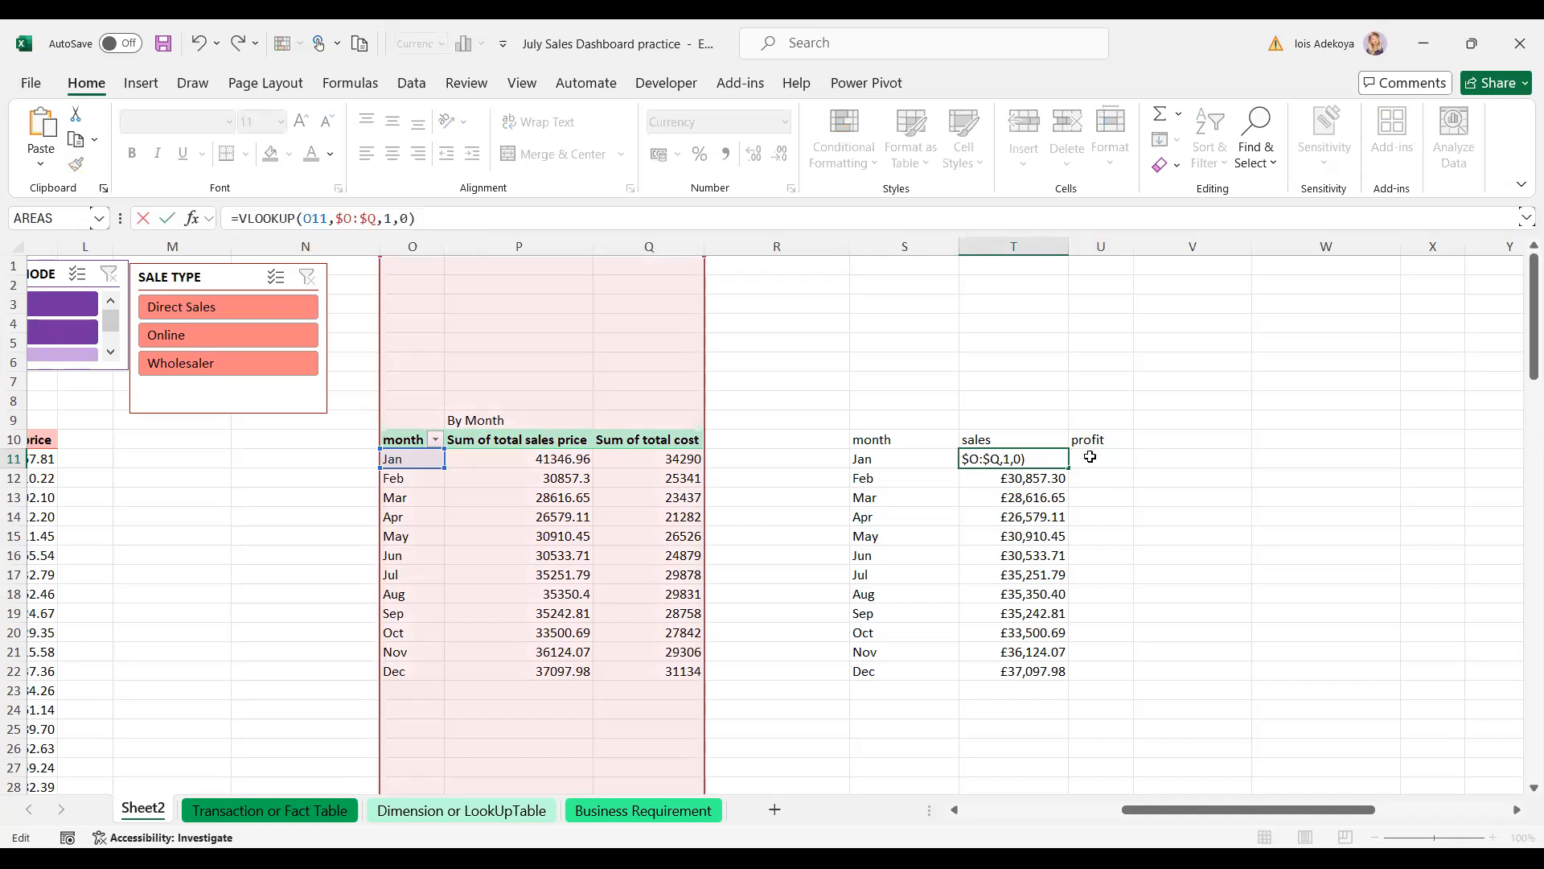
pyautogui.click(1090, 456)
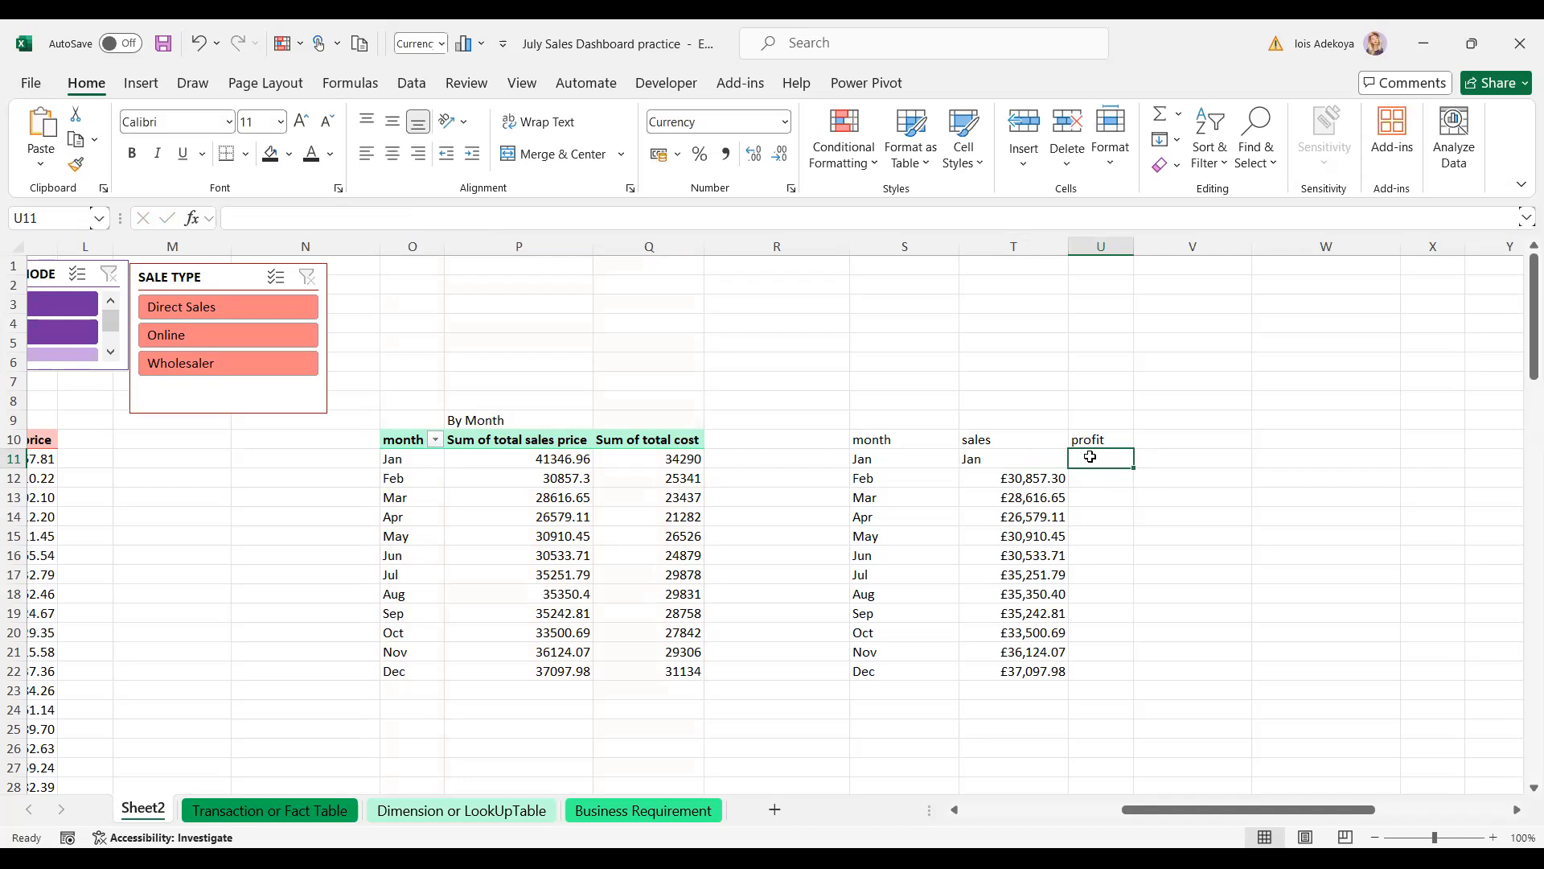
# - Paste the lookup into U11 with column index 2, then erase it
pyautogui.hotkey('ctrl', 'v')
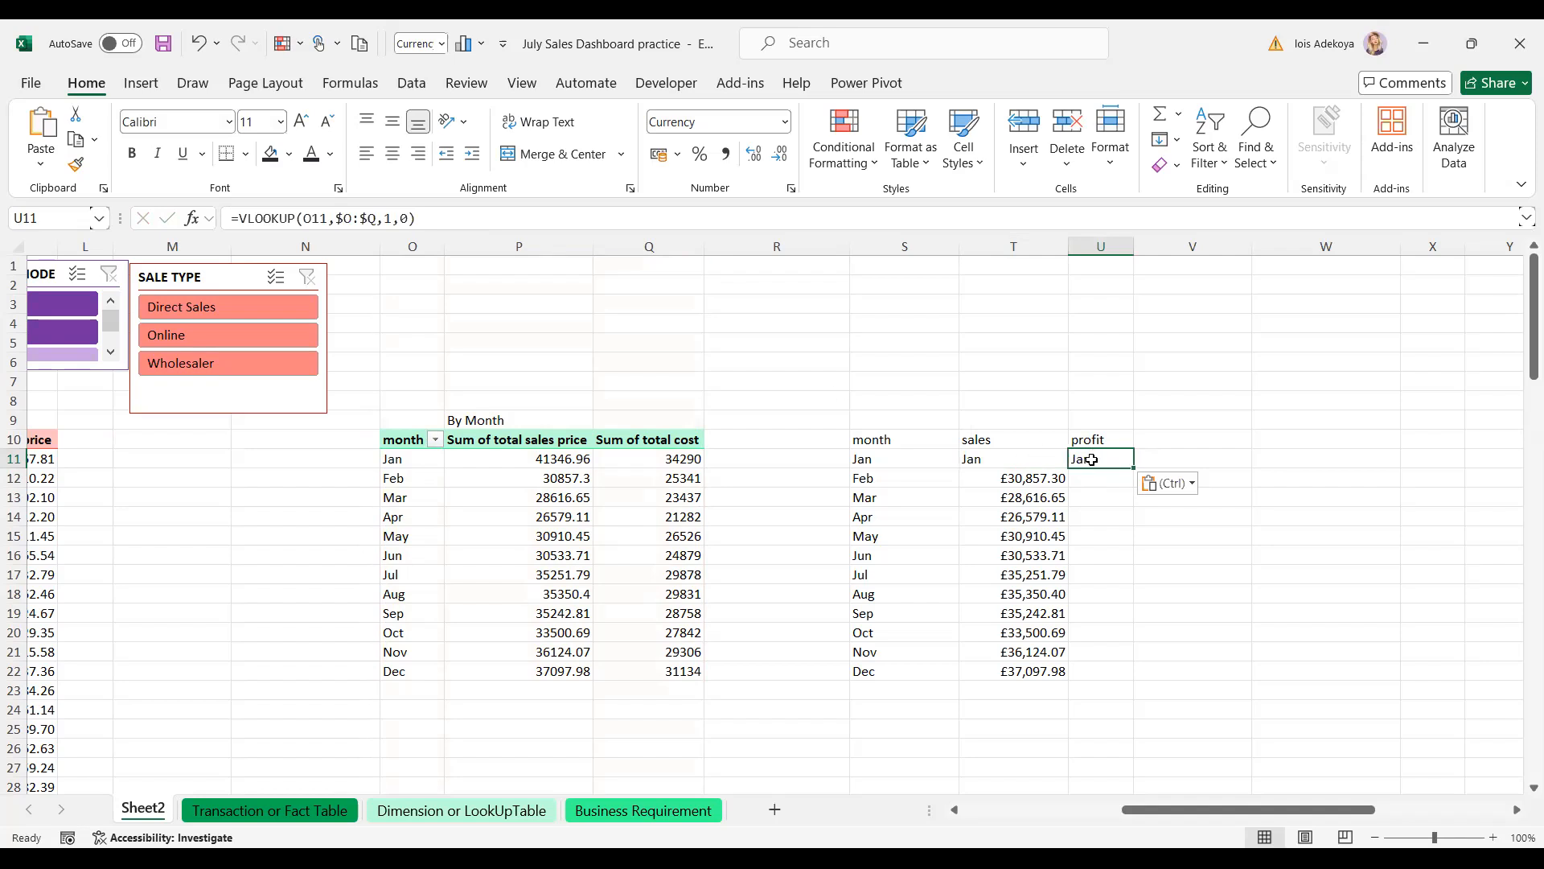
pyautogui.doubleClick(391, 217)
pyautogui.write('2')
pyautogui.press('Return')
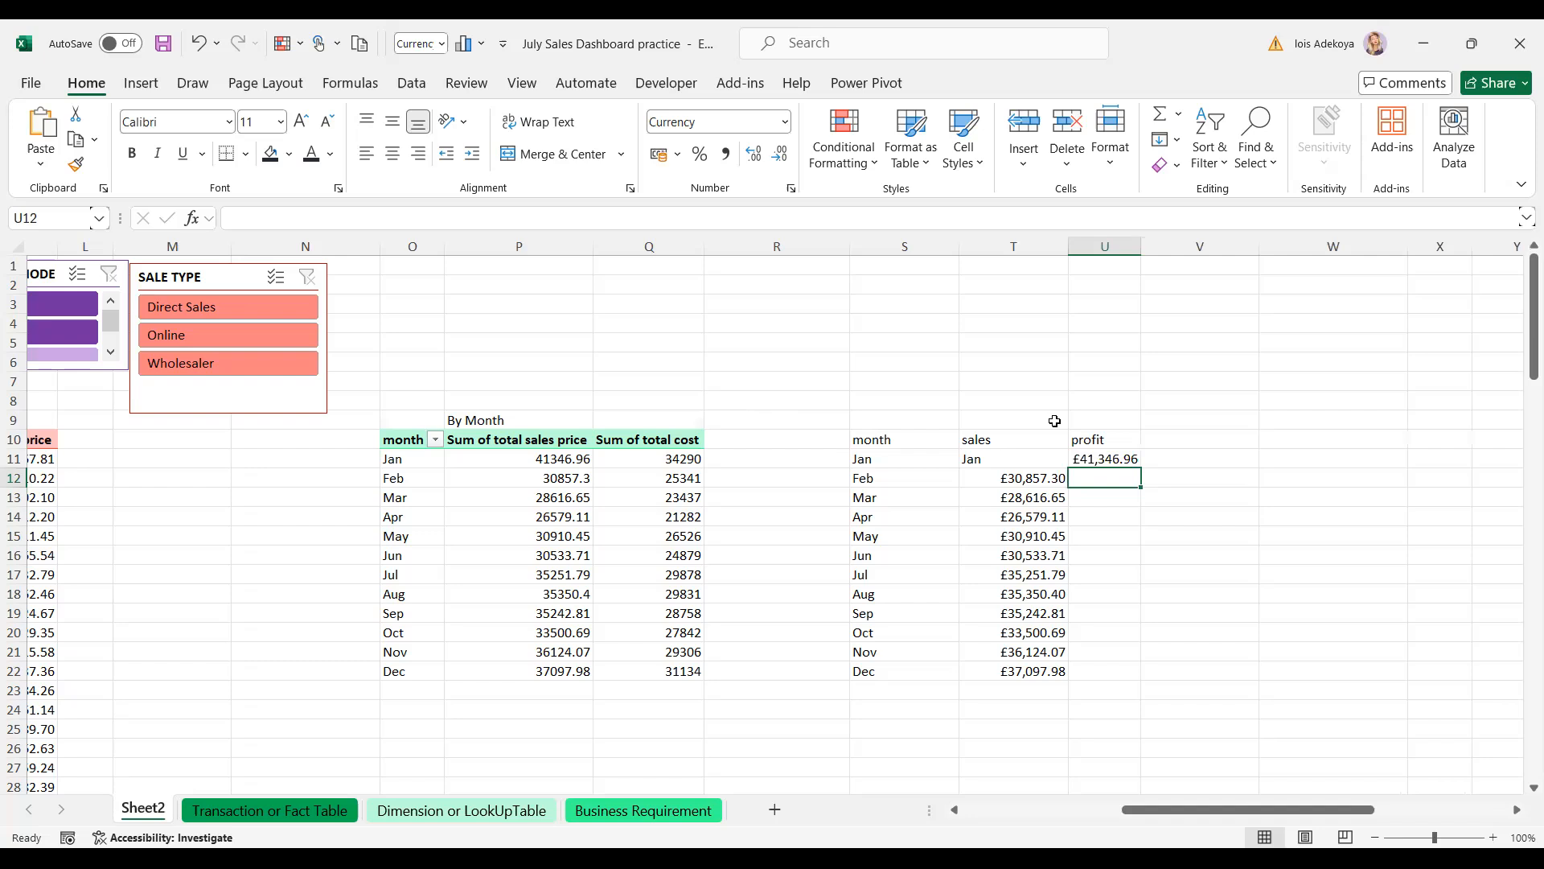
pyautogui.click(1111, 459)
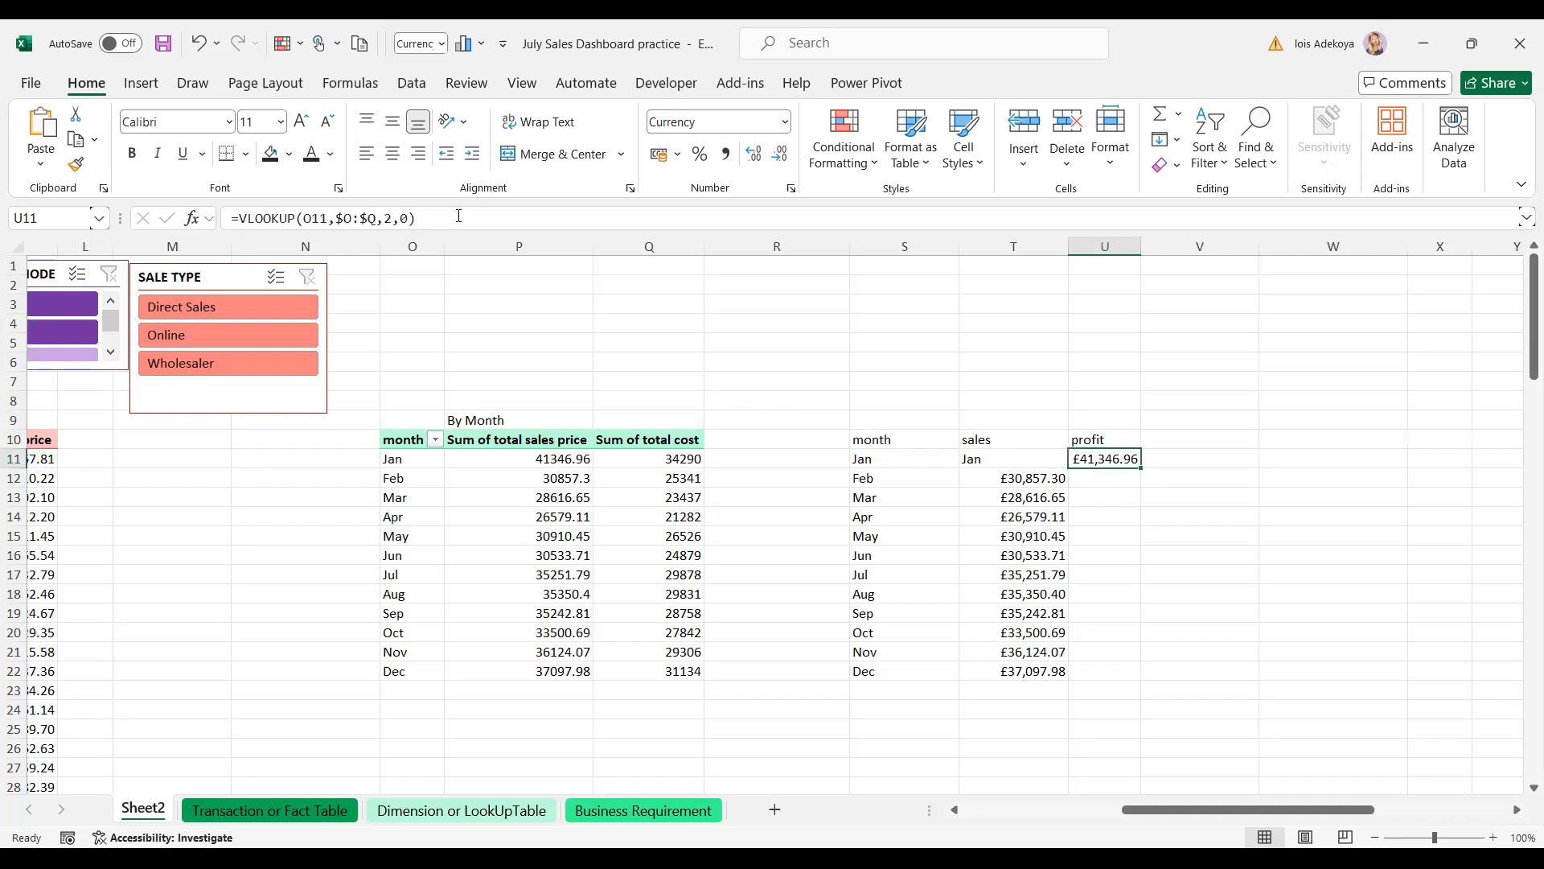
pyautogui.click(459, 217)
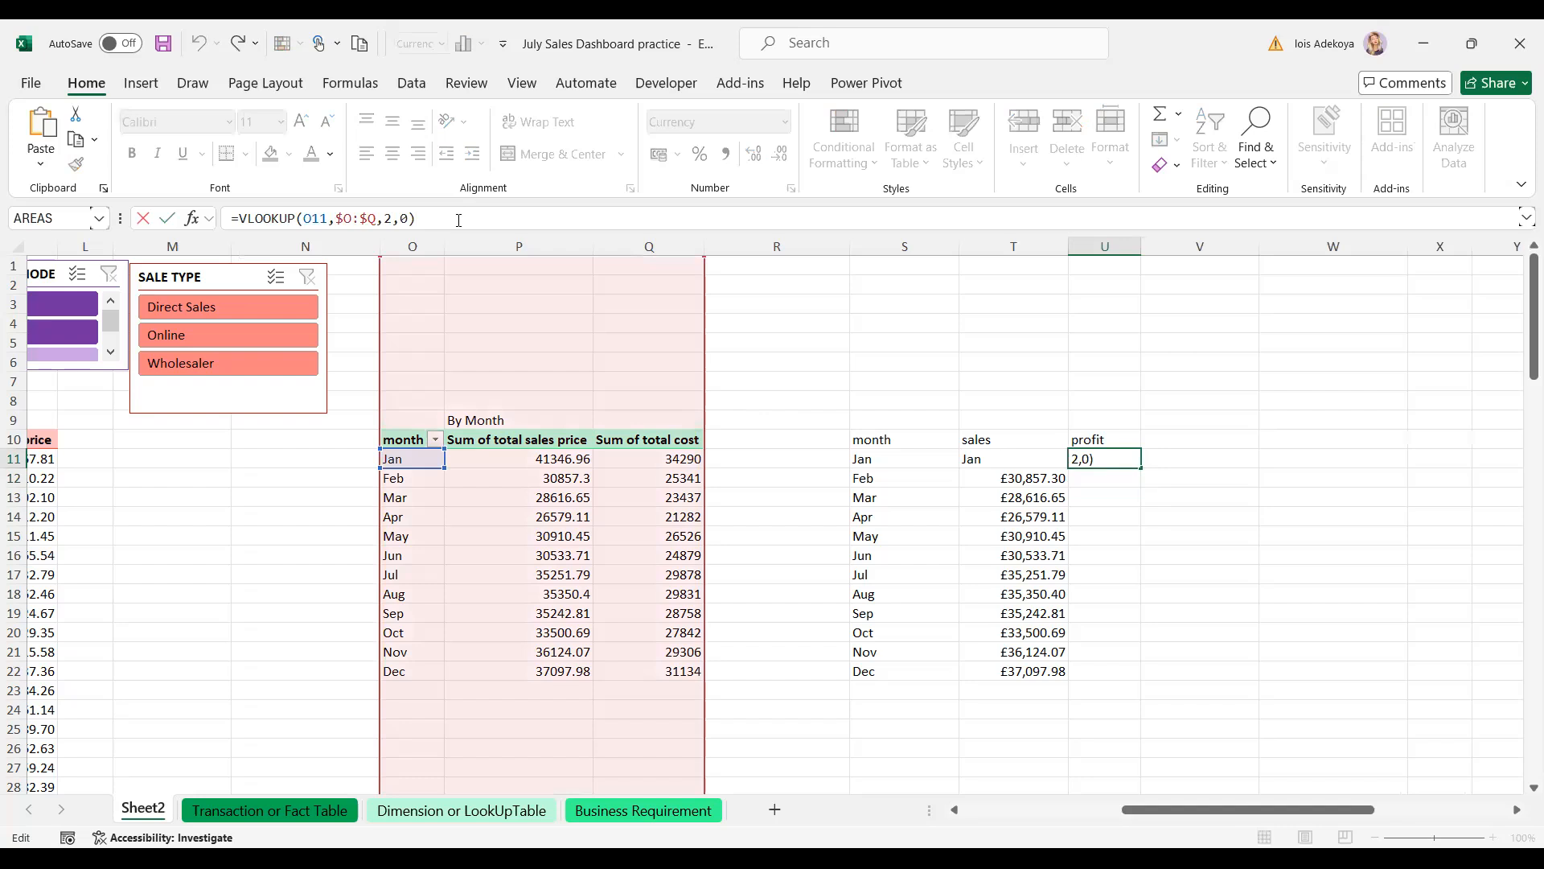
pyautogui.press('BackSpace')
pyautogui.press('BackSpace')
pyautogui.press('BackSpace')
pyautogui.press('BackSpace')
pyautogui.press('BackSpace')
pyautogui.press('BackSpace')
pyautogui.press('BackSpace')
pyautogui.press('BackSpace')
pyautogui.press('BackSpace')
pyautogui.press('BackSpace')
pyautogui.press('BackSpace')
pyautogui.press('BackSpace')
pyautogui.press('BackSpace')
pyautogui.press('BackSpace')
pyautogui.press('BackSpace')
pyautogui.press('BackSpace')
pyautogui.press('BackSpace')
pyautogui.press('BackSpace')
pyautogui.press('BackSpace')
pyautogui.press('BackSpace')
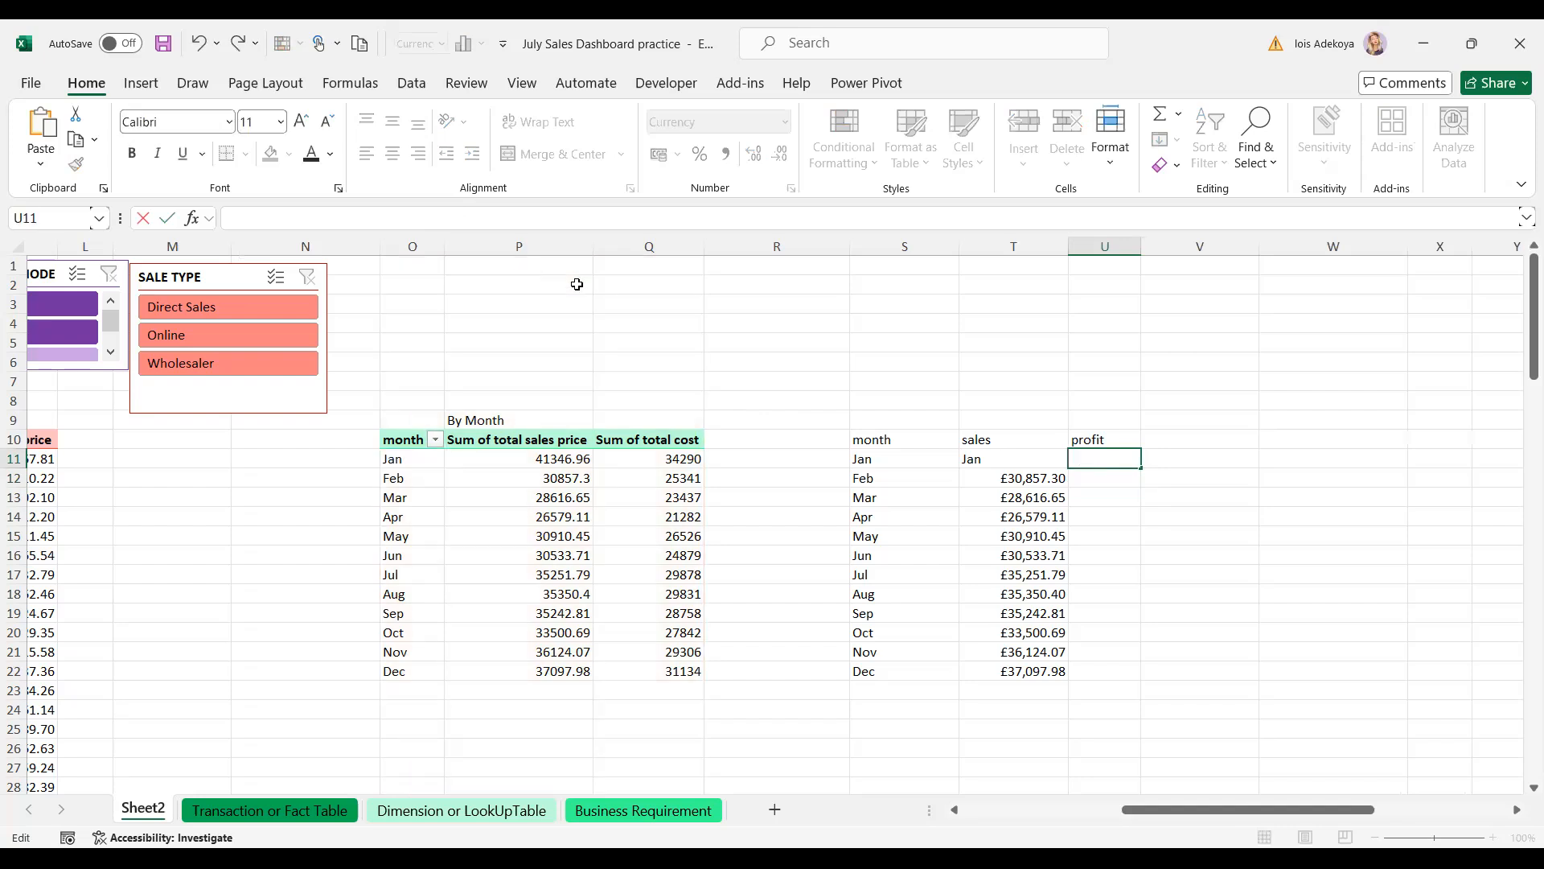
pyautogui.click(1102, 478)
# - Paste the lookup into U12, try subtracting January's total cost, then cancel the edit
pyautogui.hotkey('ctrl', 'v')
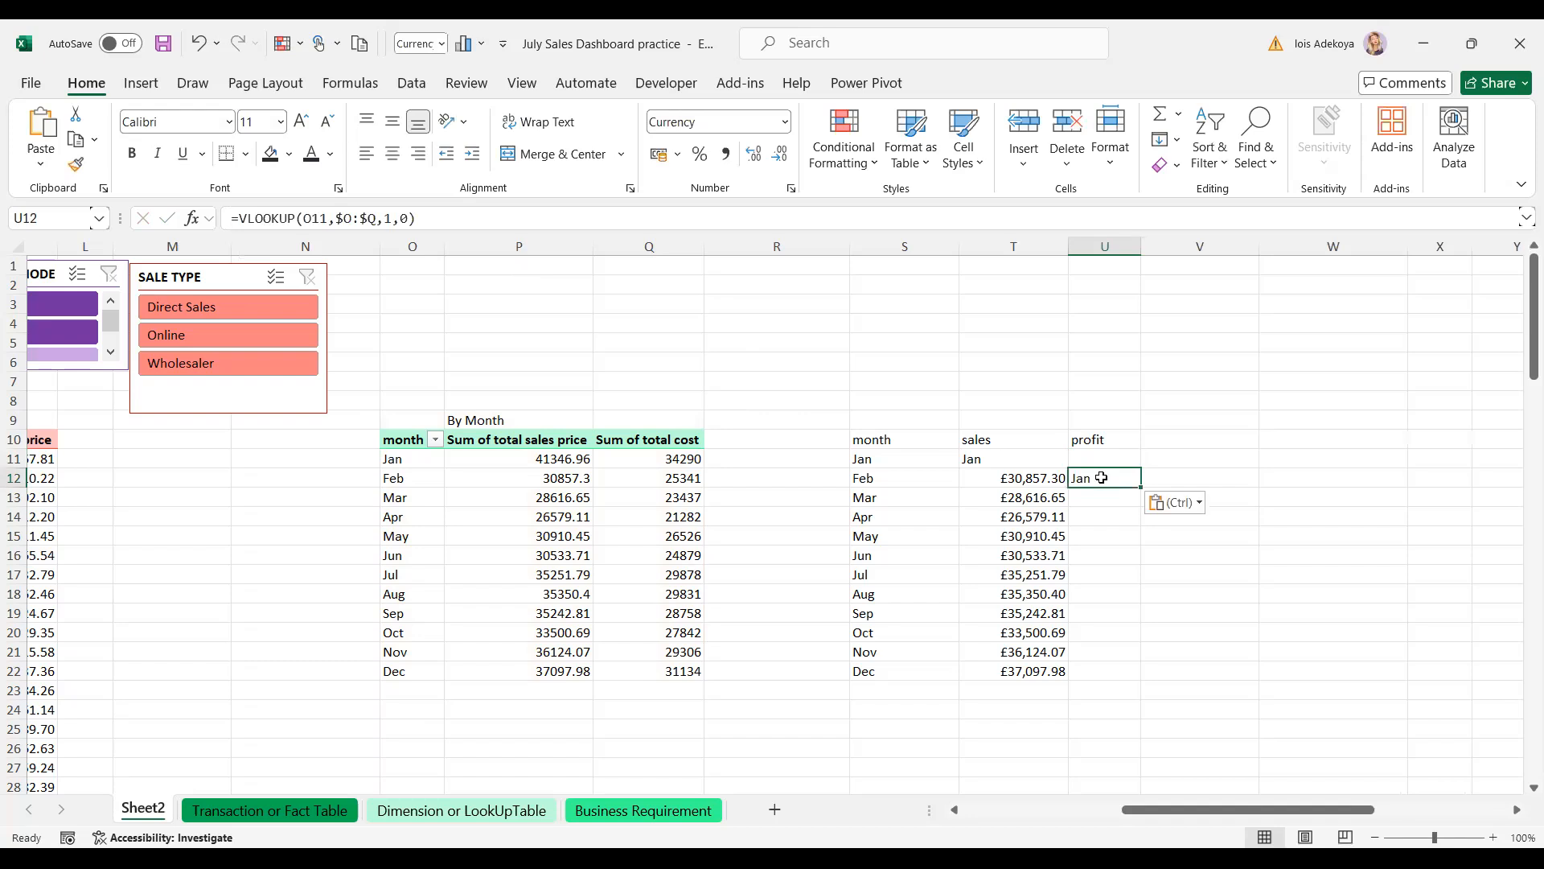
pyautogui.click(392, 219)
pyautogui.doubleClick(390, 218)
pyautogui.press('BackSpace')
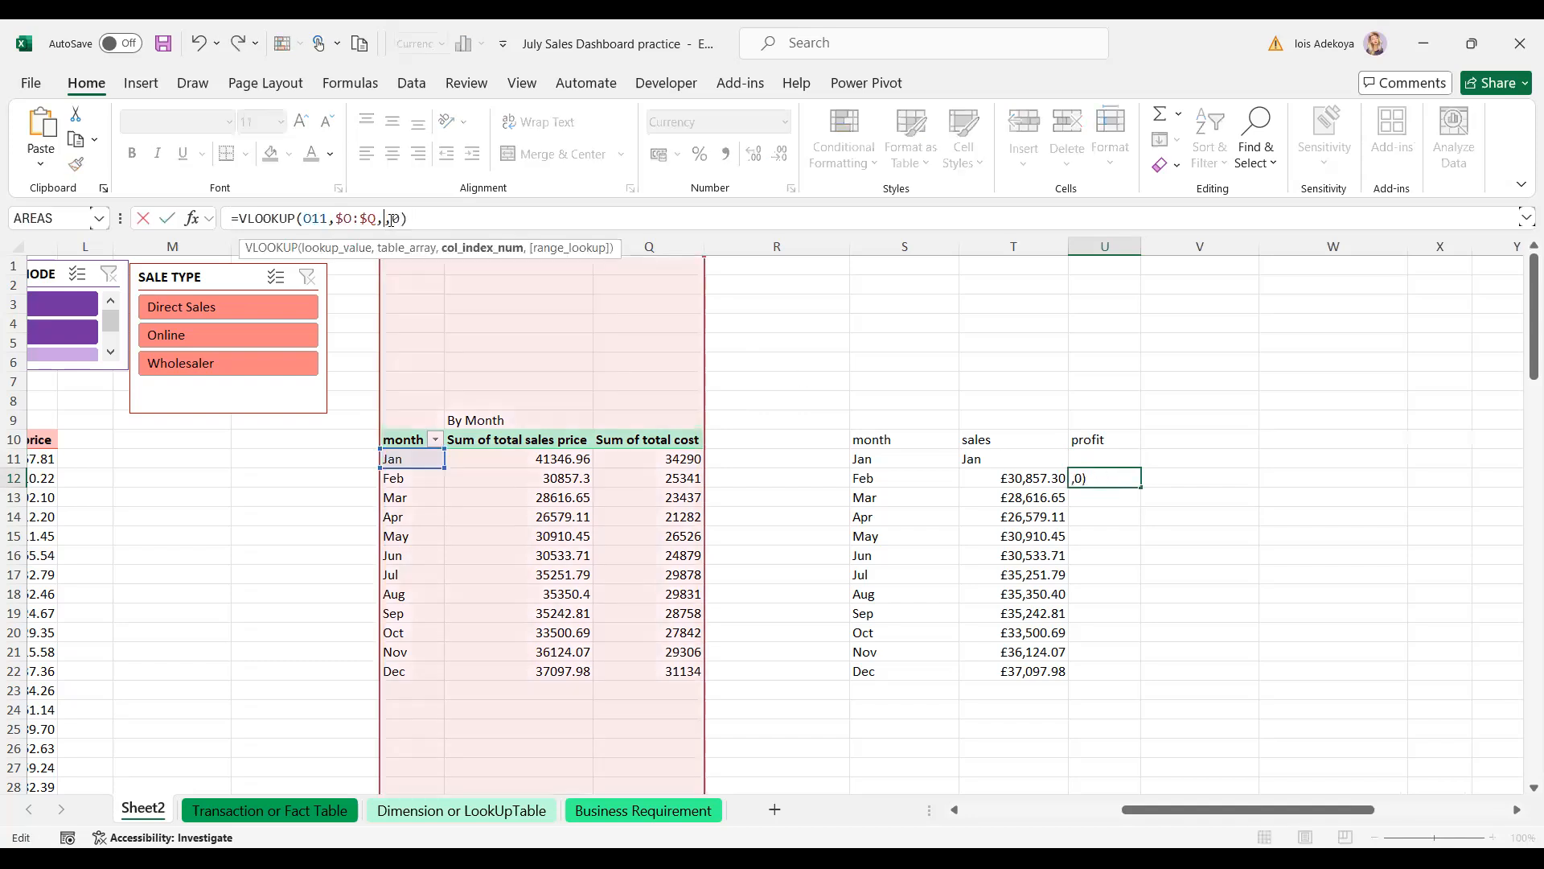
pyautogui.write('2')
pyautogui.click(417, 219)
pyautogui.write('-')
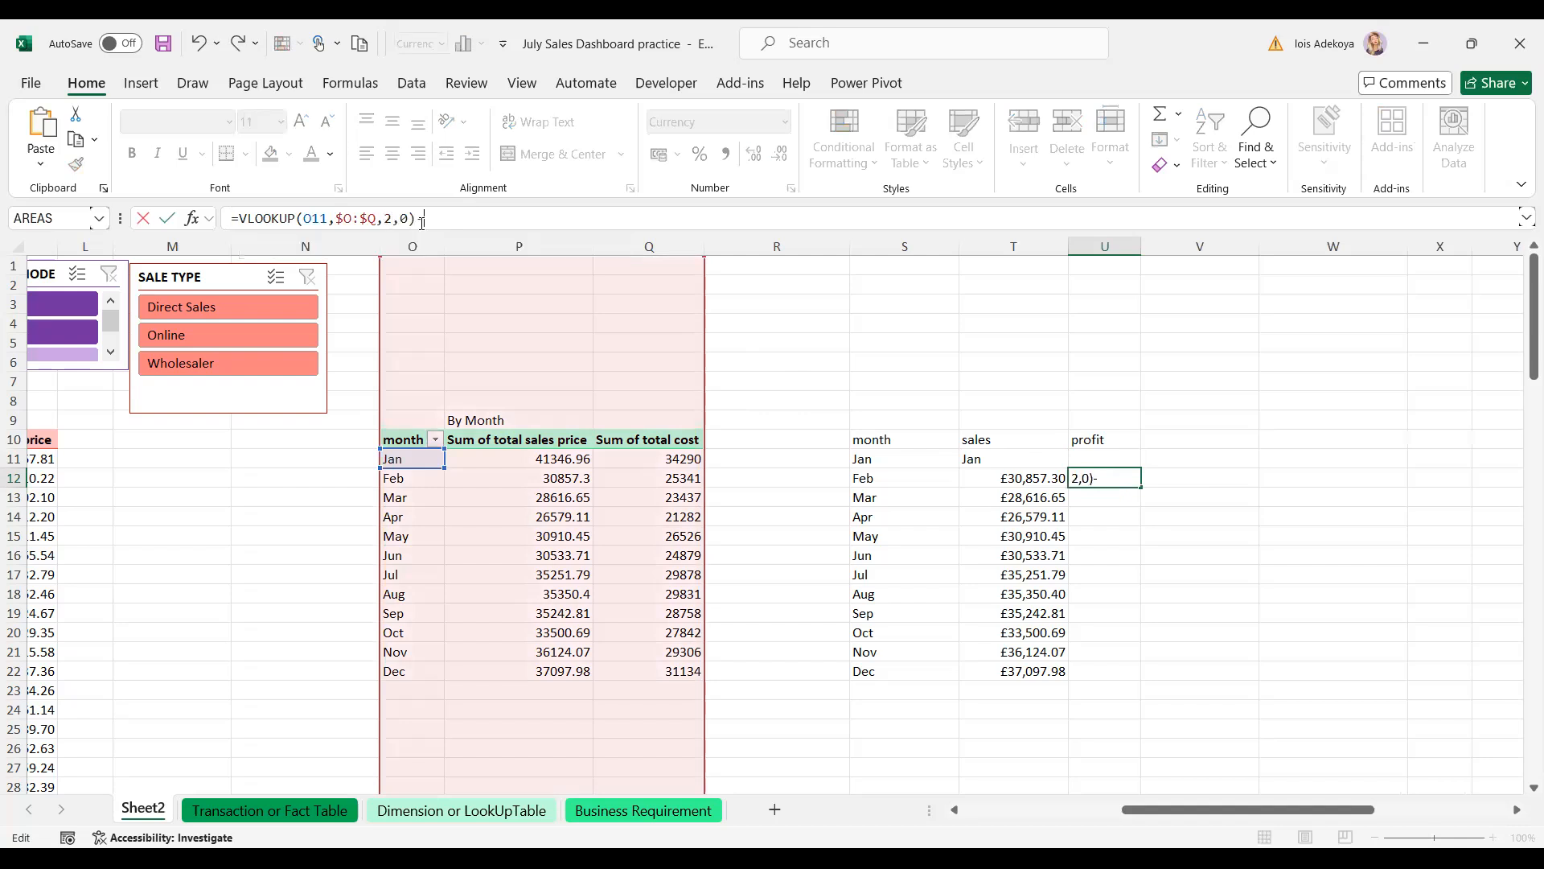
pyautogui.click(650, 454)
pyautogui.hotkey('ctrl', 'v')
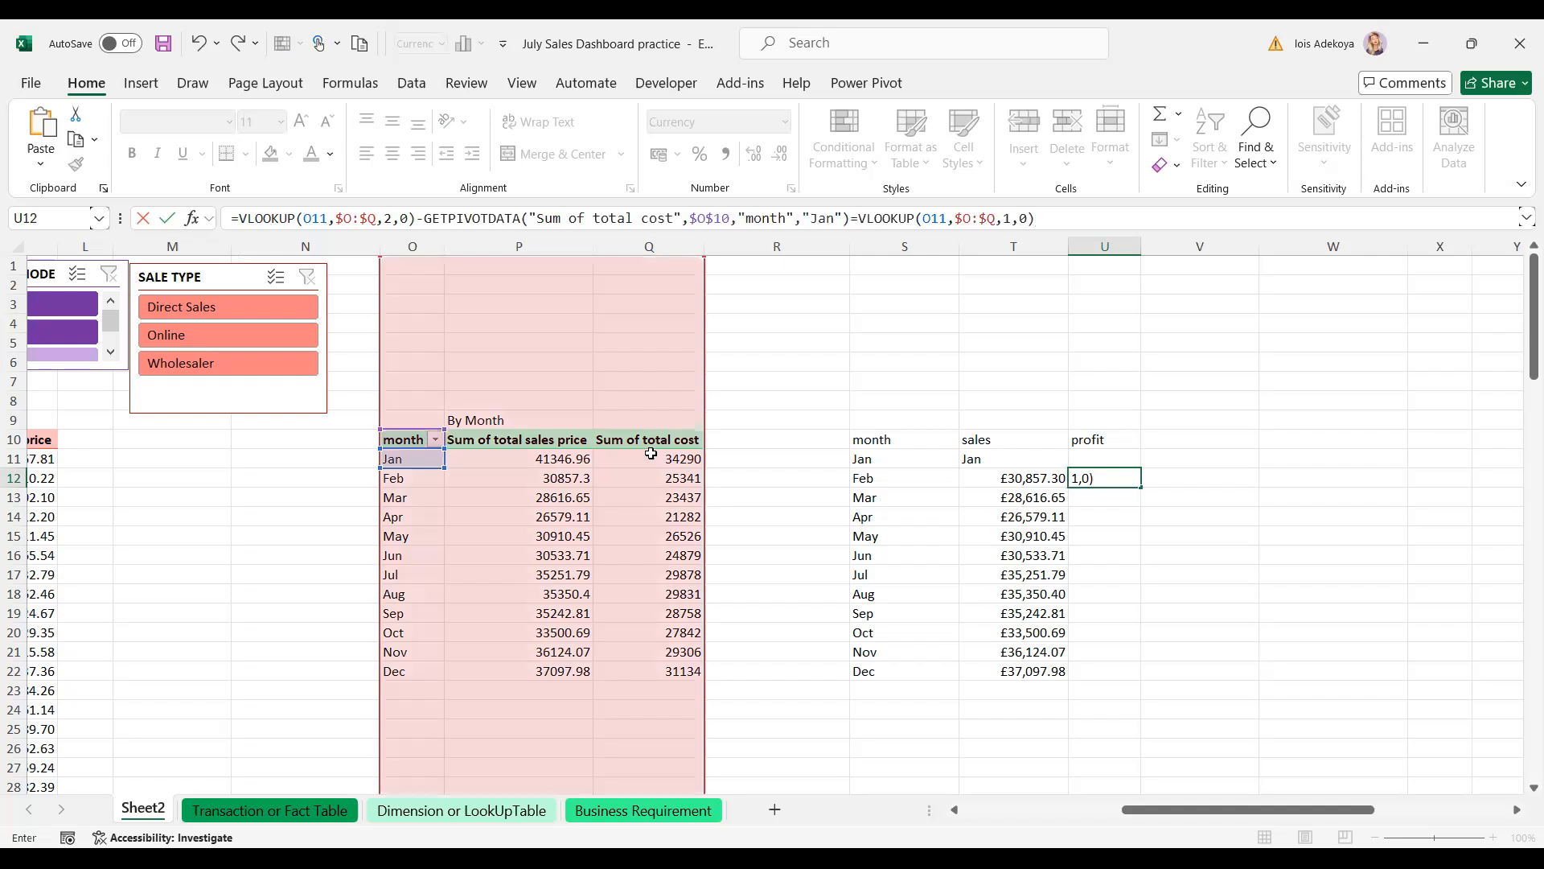
pyautogui.press('BackSpace')
pyautogui.press('BackSpace')
pyautogui.press('BackSpace')
pyautogui.press('BackSpace')
pyautogui.press('BackSpace')
pyautogui.press('BackSpace')
pyautogui.press('BackSpace')
pyautogui.press('BackSpace')
pyautogui.press('BackSpace')
pyautogui.press('BackSpace')
pyautogui.press('BackSpace')
pyautogui.press('BackSpace')
pyautogui.press('BackSpace')
pyautogui.press('BackSpace')
pyautogui.press('BackSpace')
pyautogui.press('BackSpace')
pyautogui.press('BackSpace')
pyautogui.press('BackSpace')
pyautogui.press('BackSpace')
pyautogui.press('BackSpace')
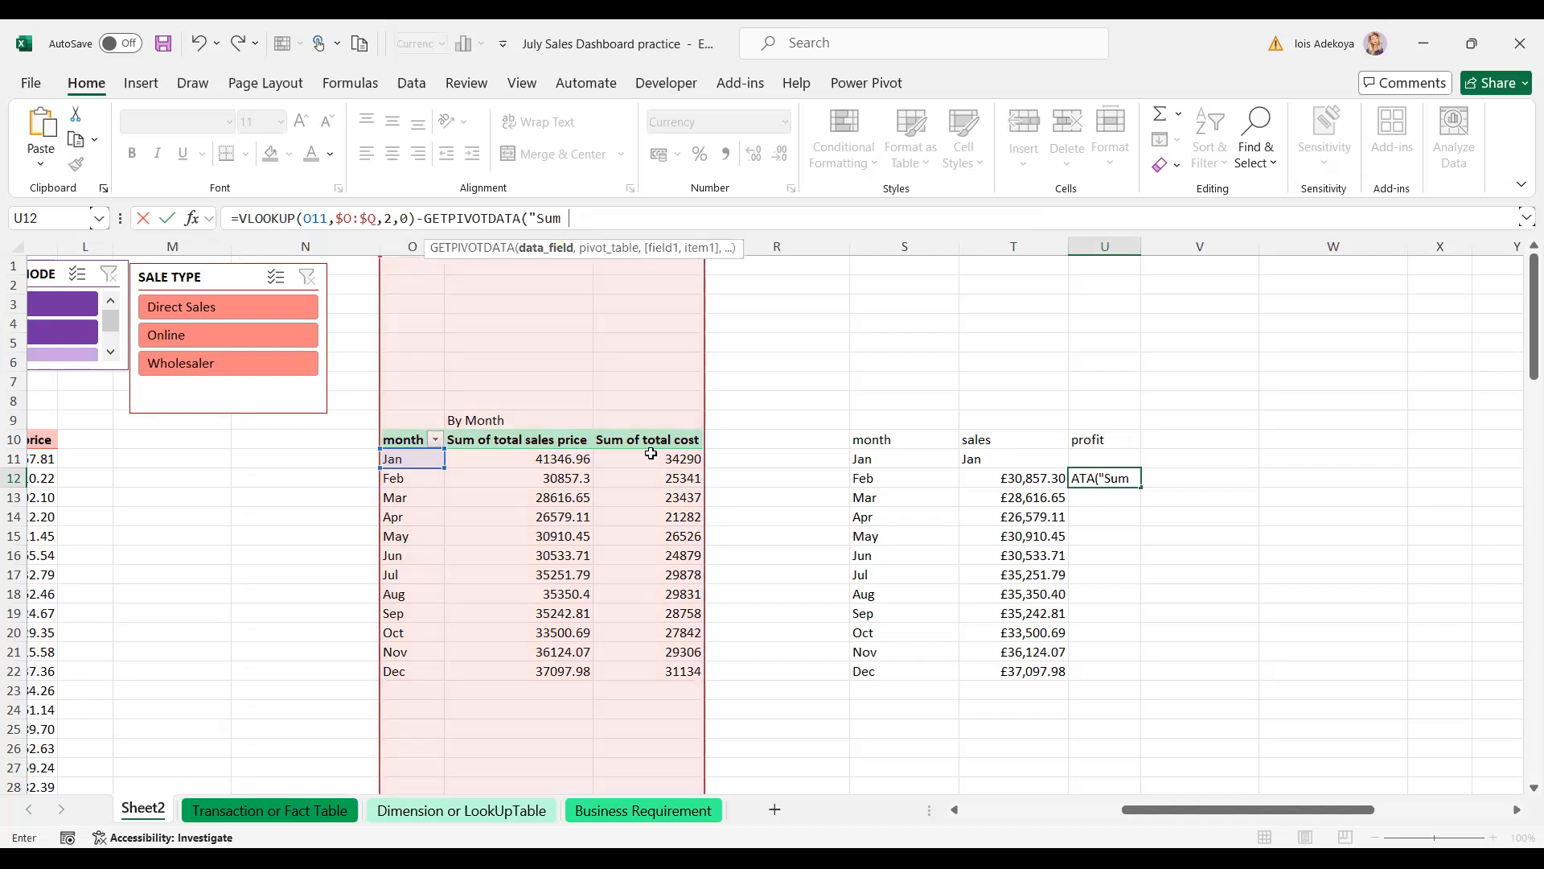
pyautogui.press('BackSpace')
pyautogui.press('BackSpace')
pyautogui.press('BackSpace')
pyautogui.press('BackSpace')
pyautogui.press('BackSpace')
pyautogui.press('BackSpace')
pyautogui.press('BackSpace')
pyautogui.press('BackSpace')
pyautogui.press('BackSpace')
pyautogui.press('BackSpace')
pyautogui.press('BackSpace')
pyautogui.press('BackSpace')
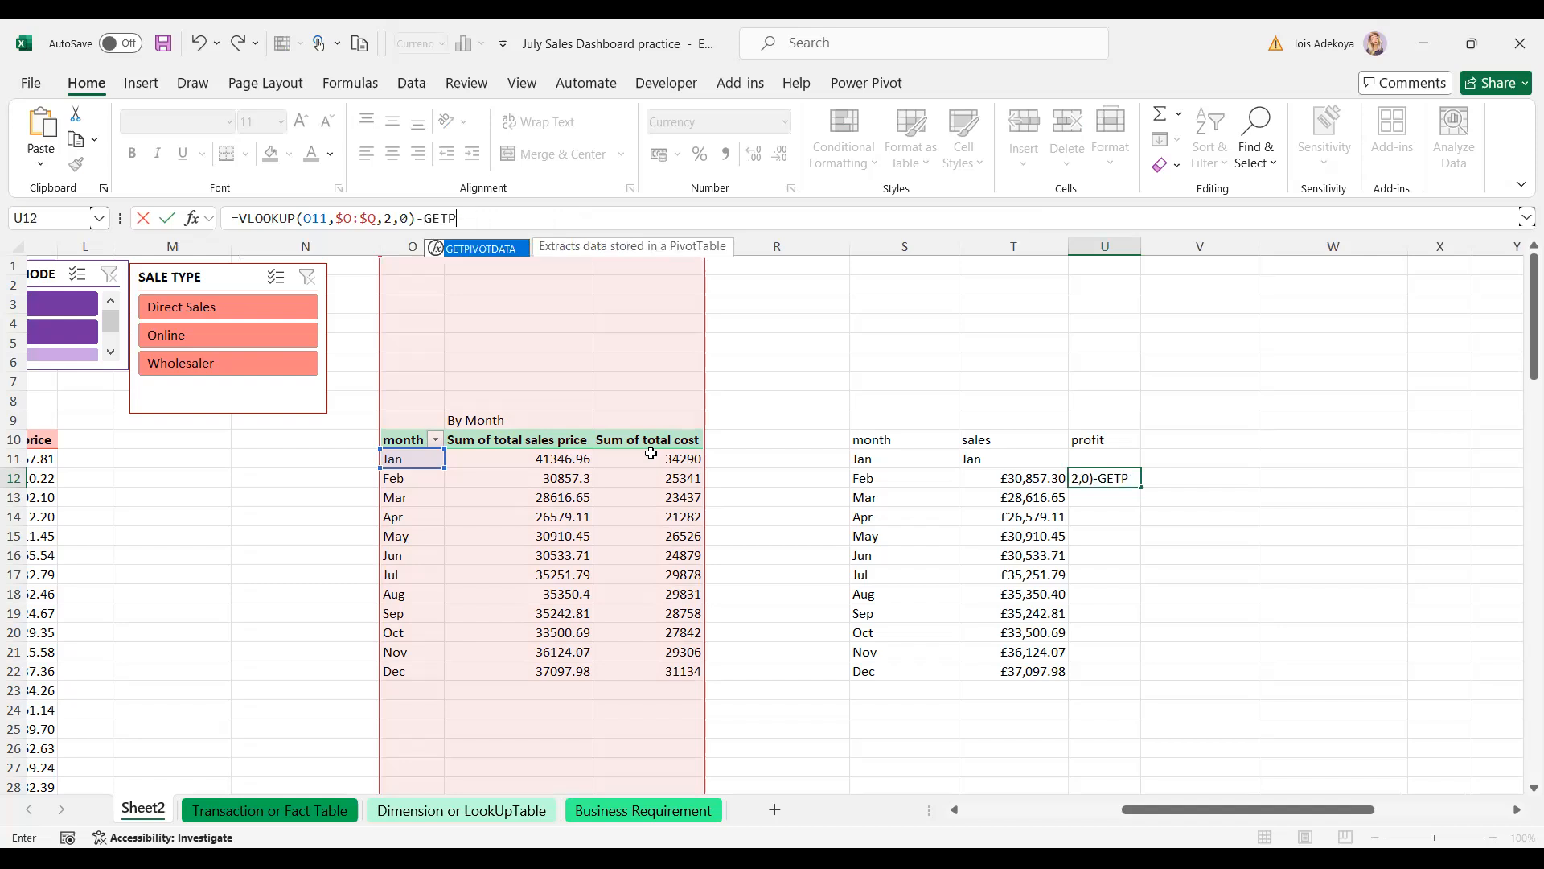
pyautogui.press('BackSpace')
pyautogui.press('BackSpace')
pyautogui.press('BackSpace')
pyautogui.press('BackSpace')
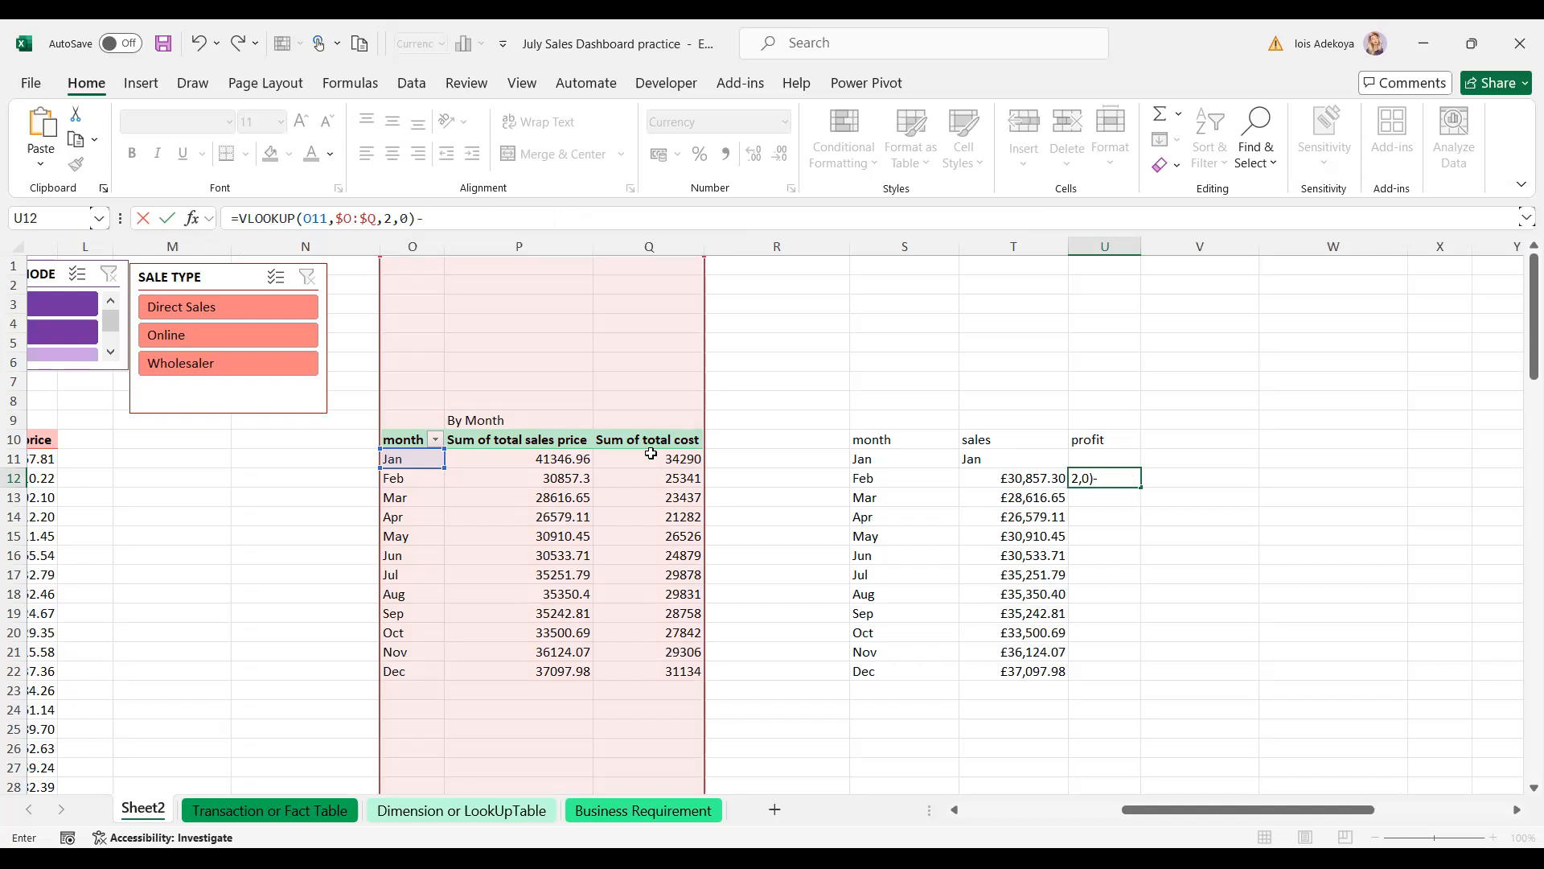
pyautogui.press('Escape')
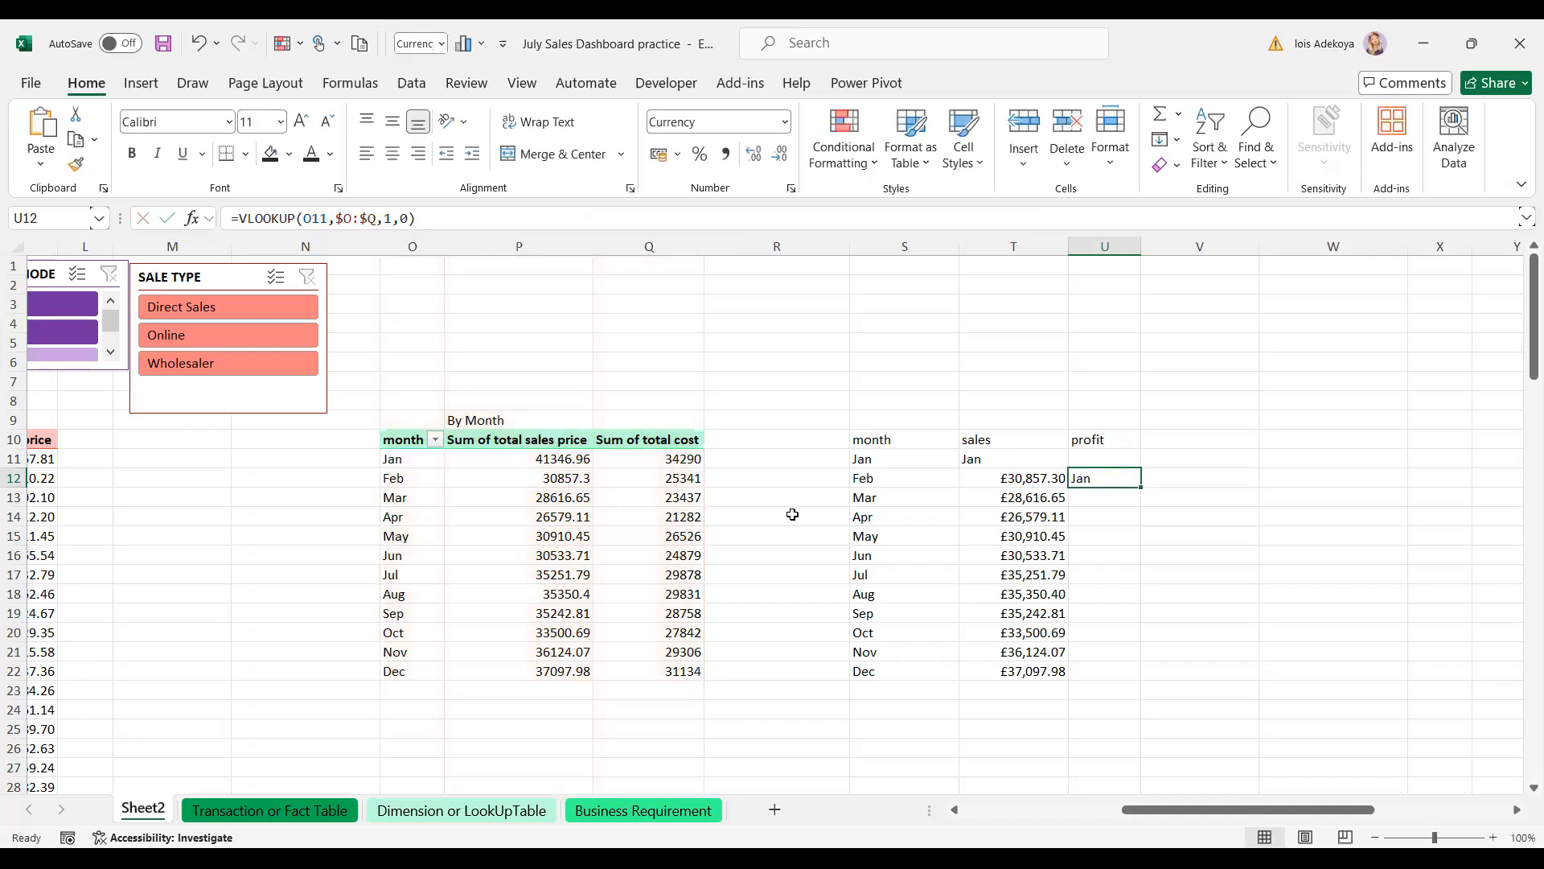
# - Delete the stray formula in U12 and inspect the sales cell T11
pyautogui.click(1127, 554)
pyautogui.click(1092, 479)
pyautogui.press('Delete')
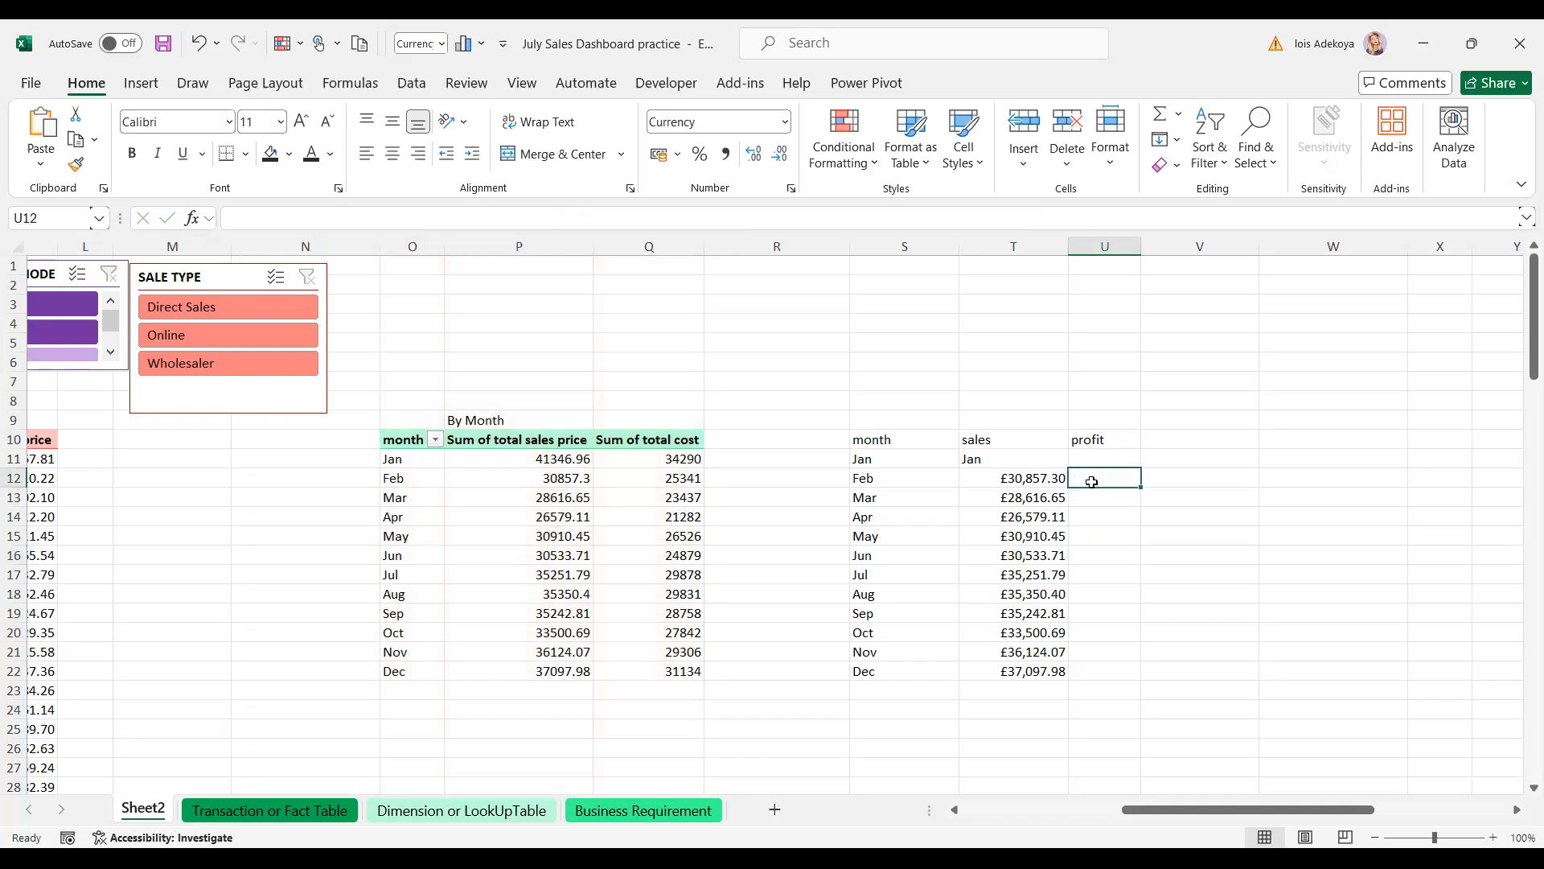
pyautogui.click(990, 461)
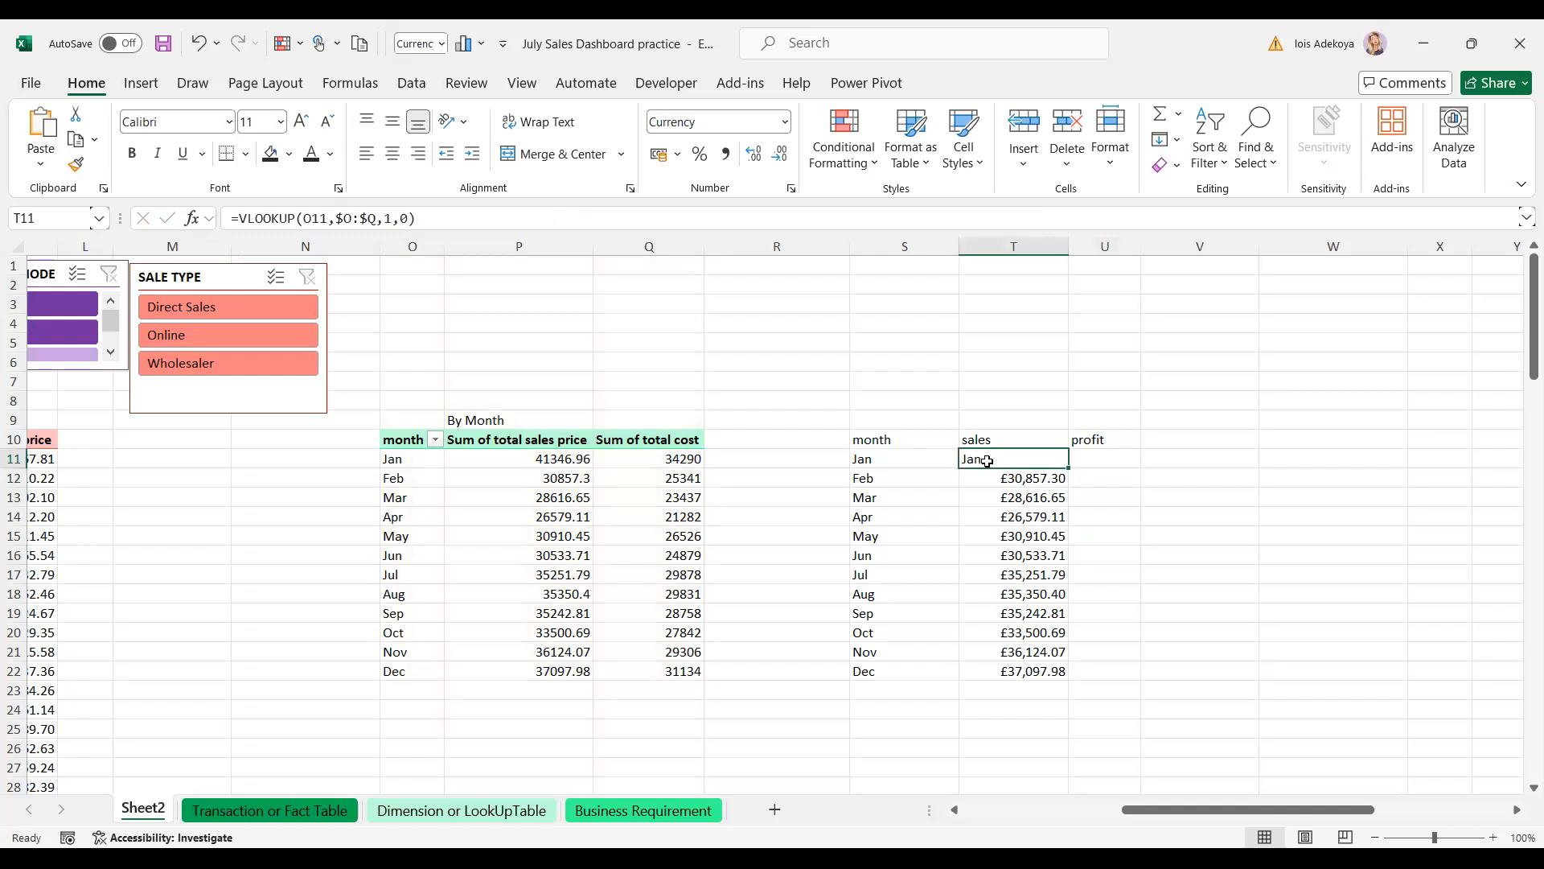
pyautogui.click(890, 460)
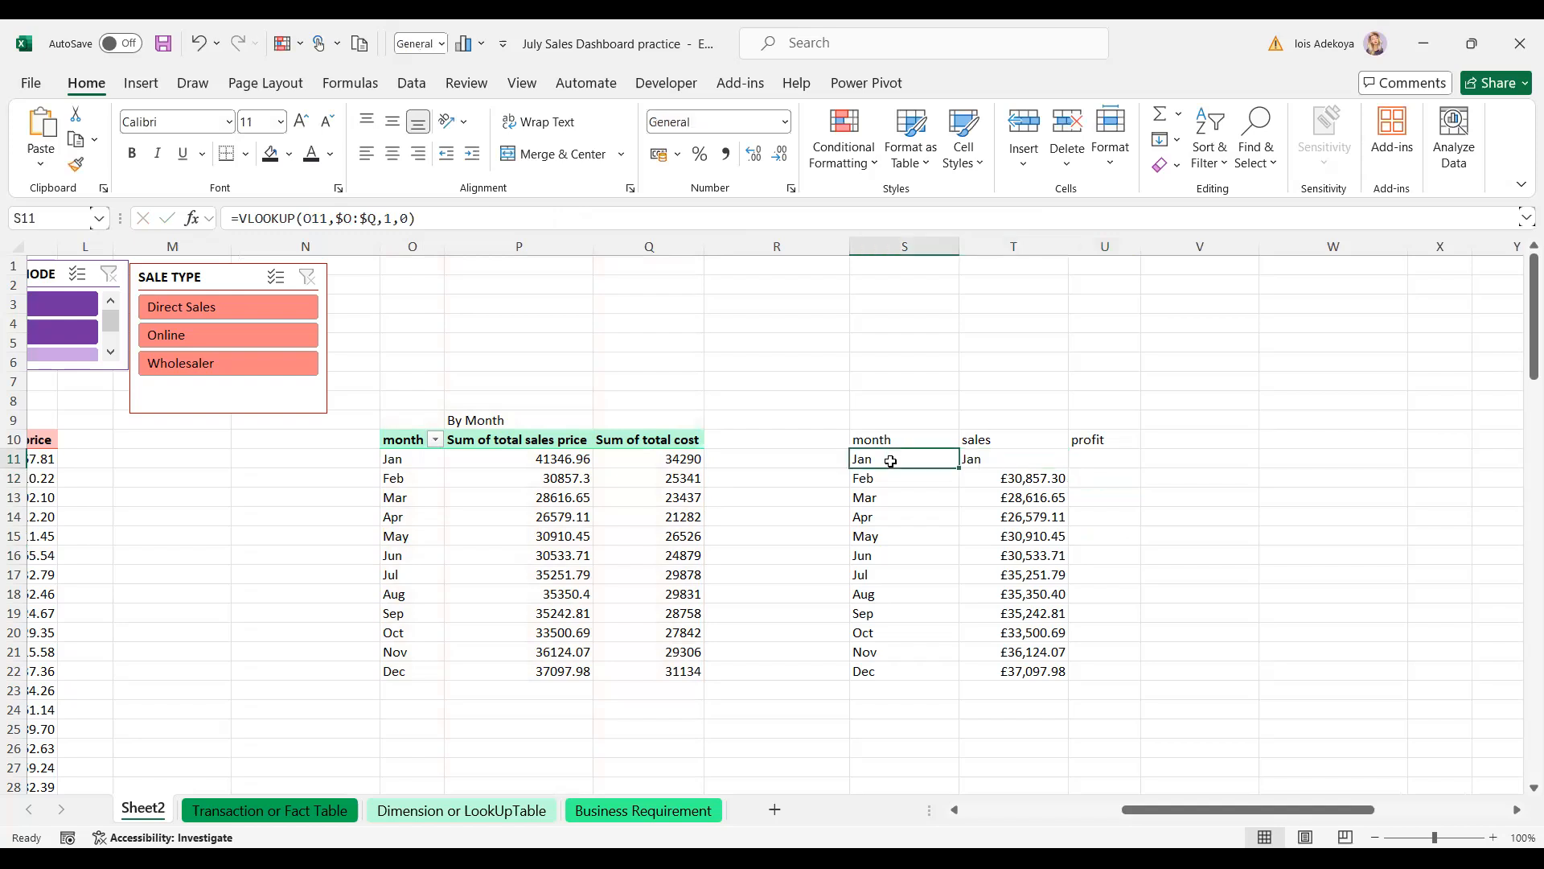
pyautogui.click(988, 461)
pyautogui.rightClick(987, 461)
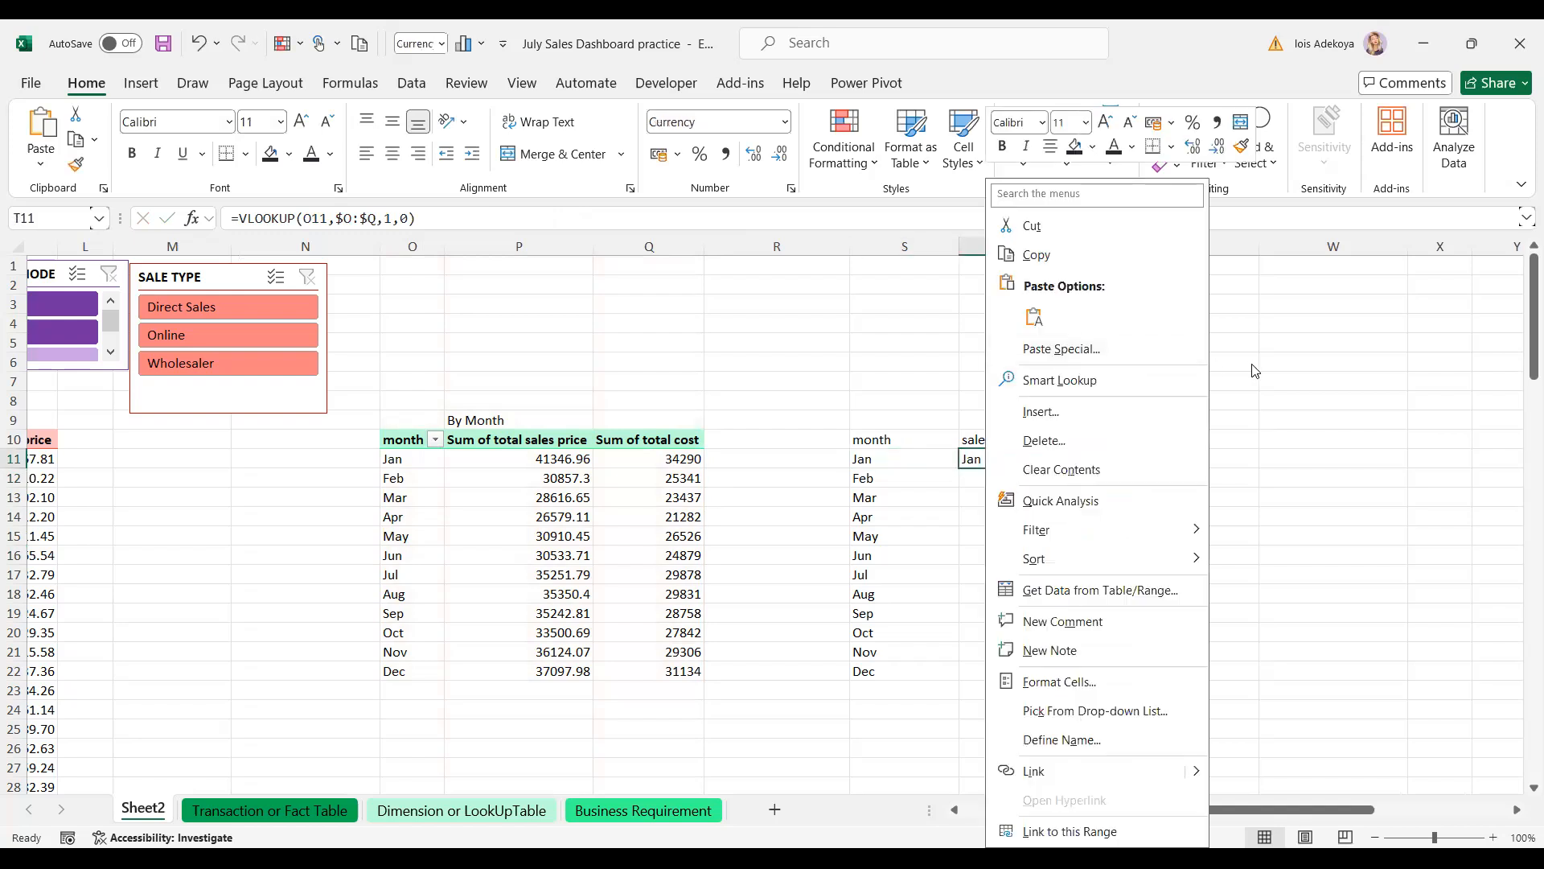
pyautogui.press('Escape')
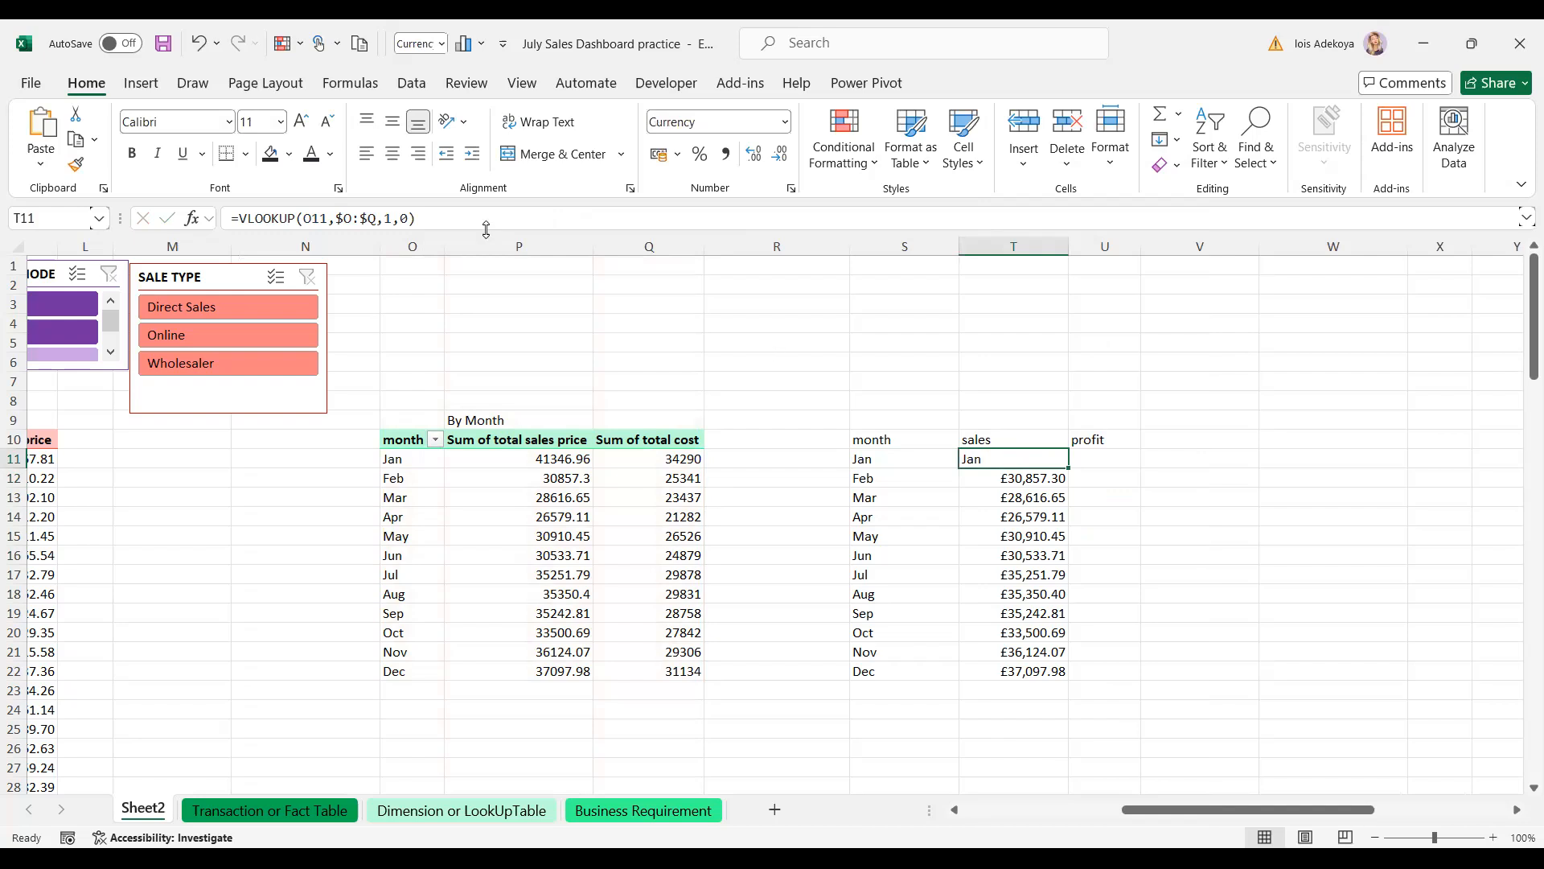
# - Set T11's VLOOKUP column index to 2 and fill the monthly sales down to T22
pyautogui.click(392, 218)
pyautogui.press('BackSpace')
pyautogui.write('2')
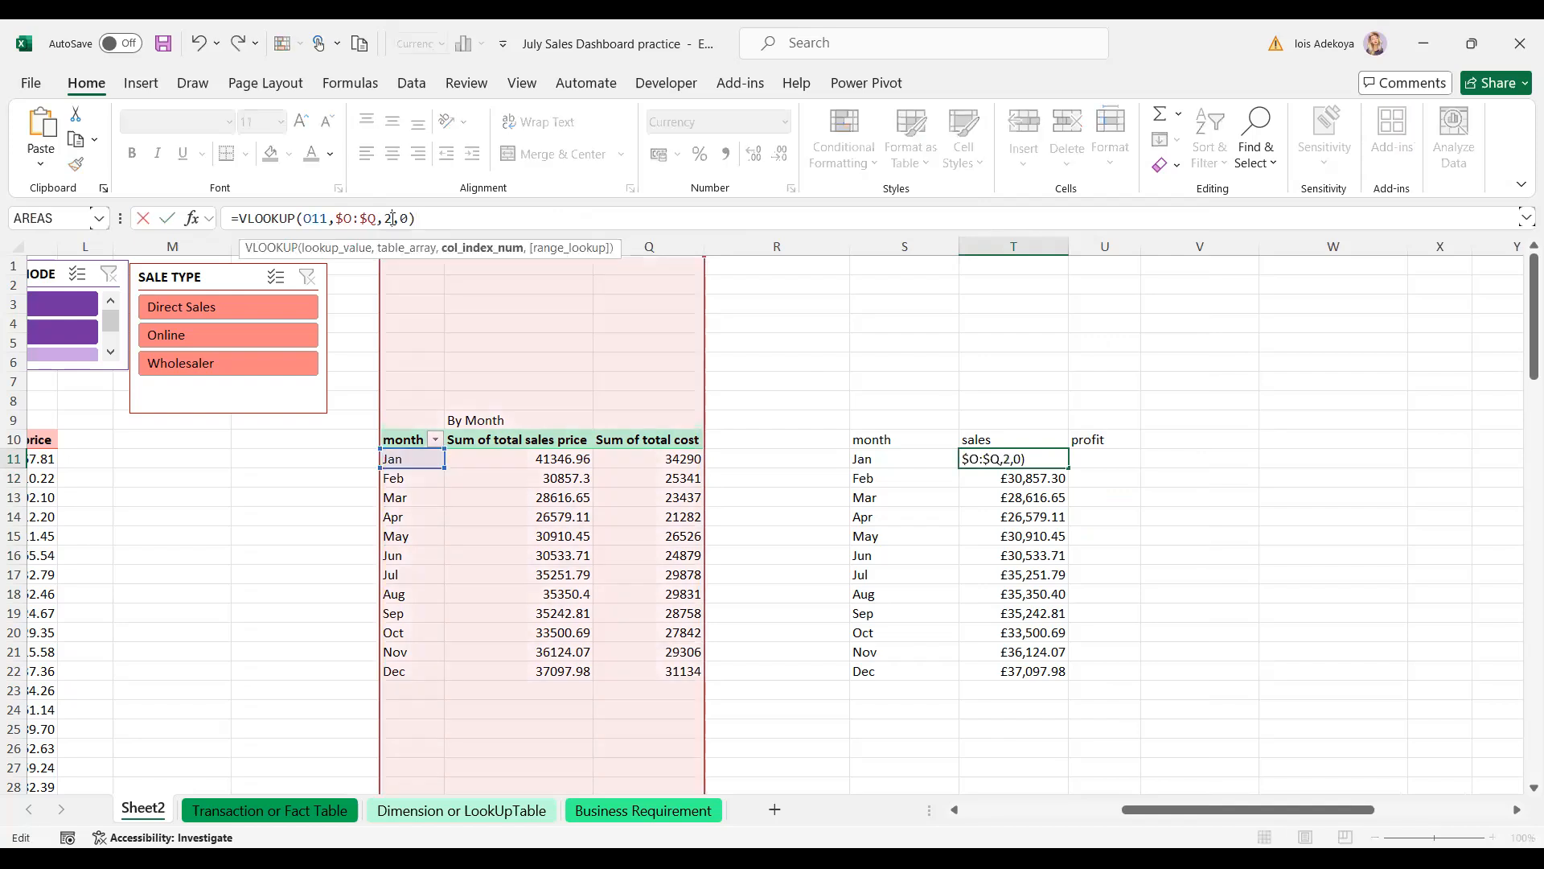
pyautogui.press('Return')
pyautogui.click(1011, 457)
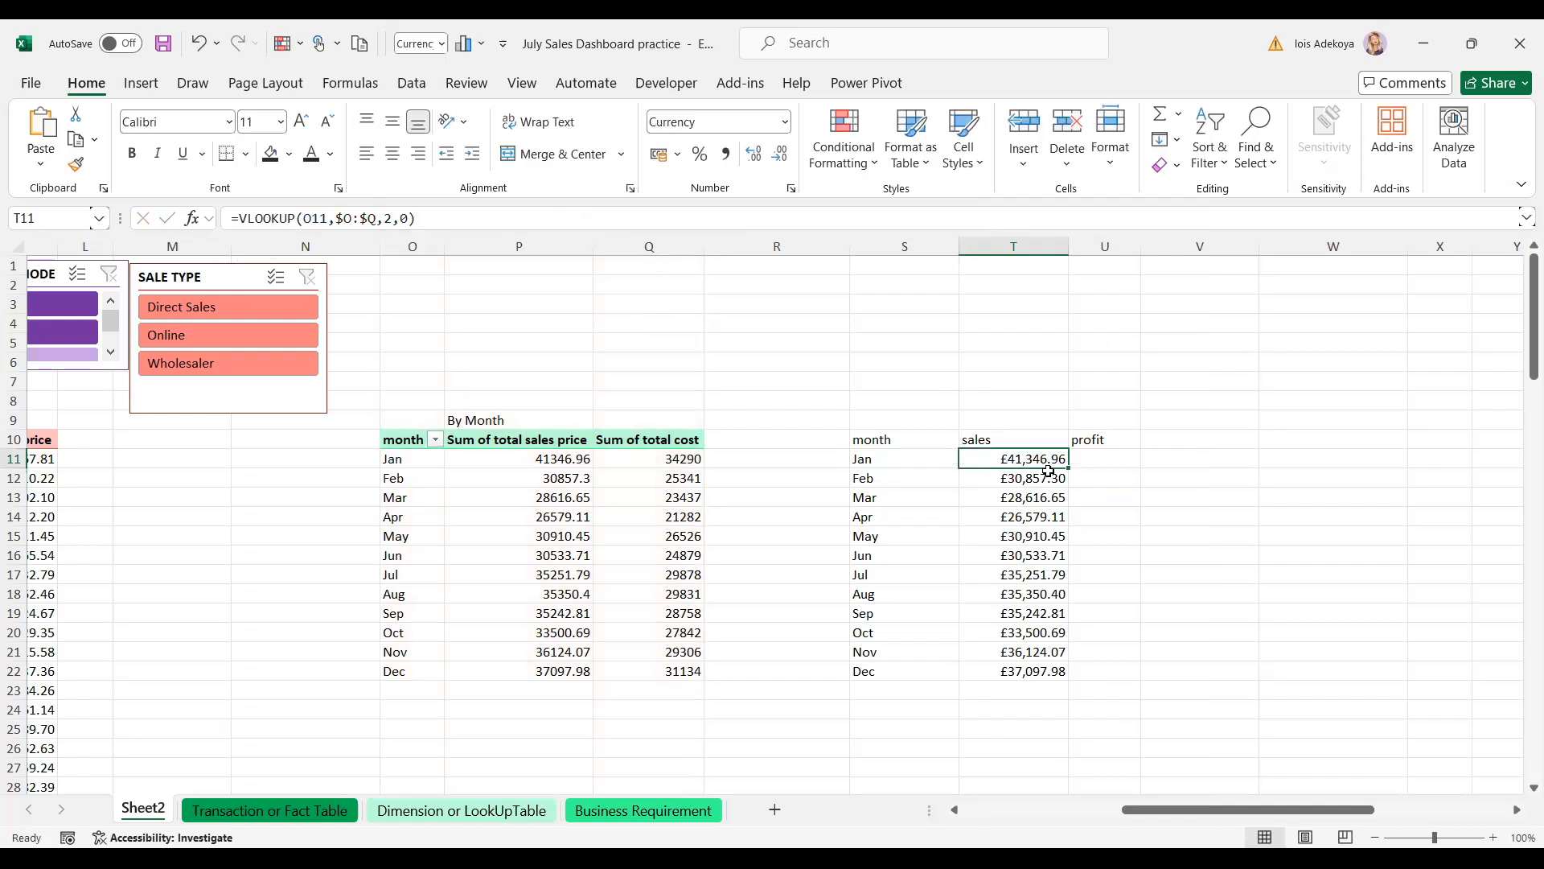
pyautogui.doubleClick(1068, 471)
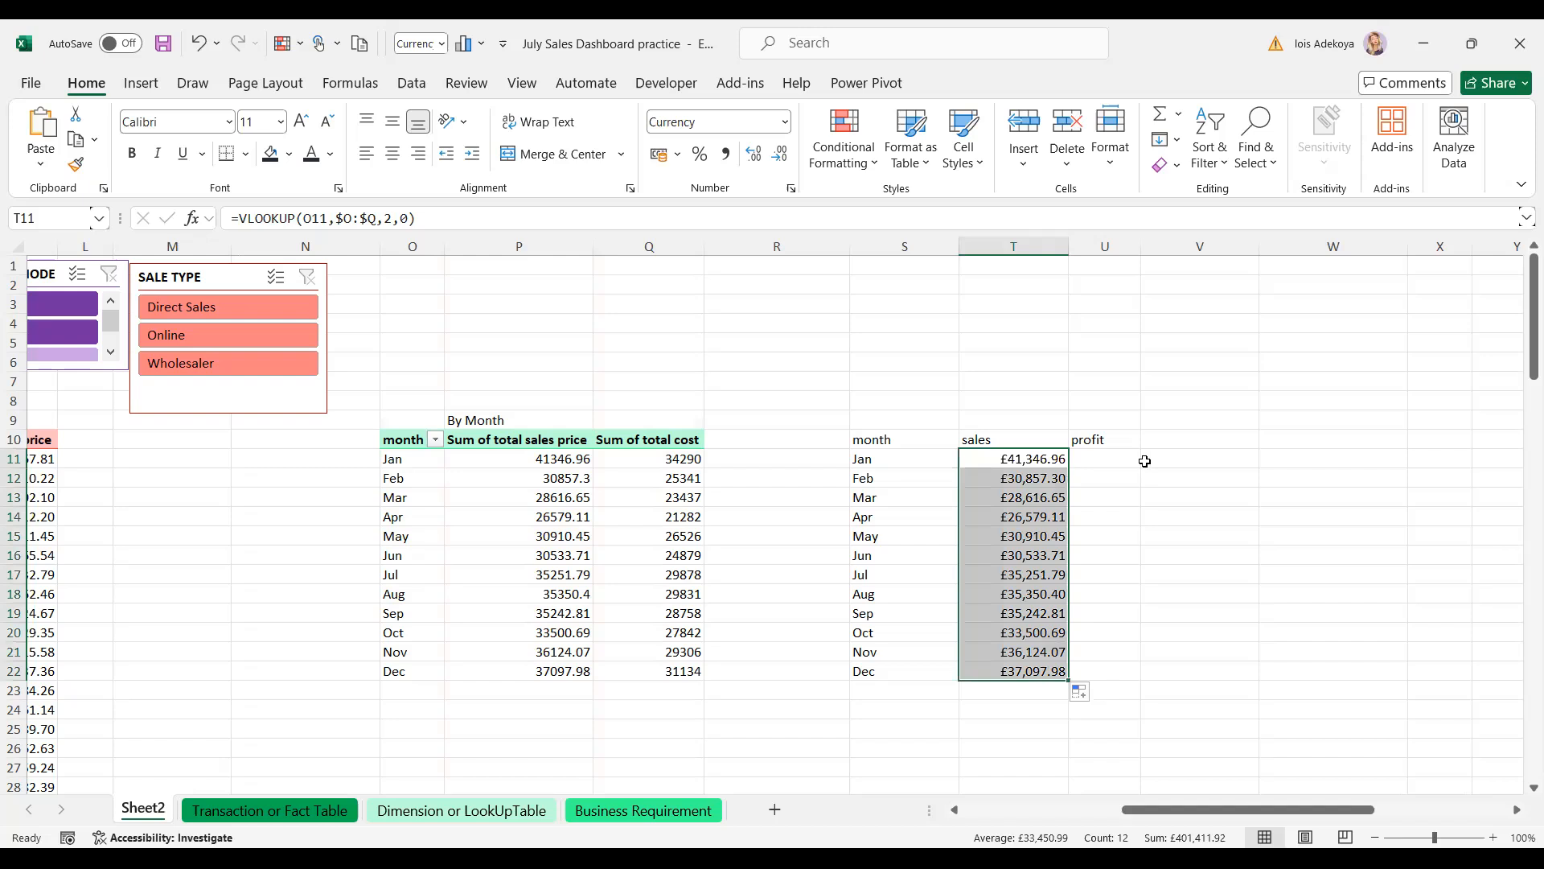
pyautogui.click(1146, 467)
pyautogui.click(1095, 457)
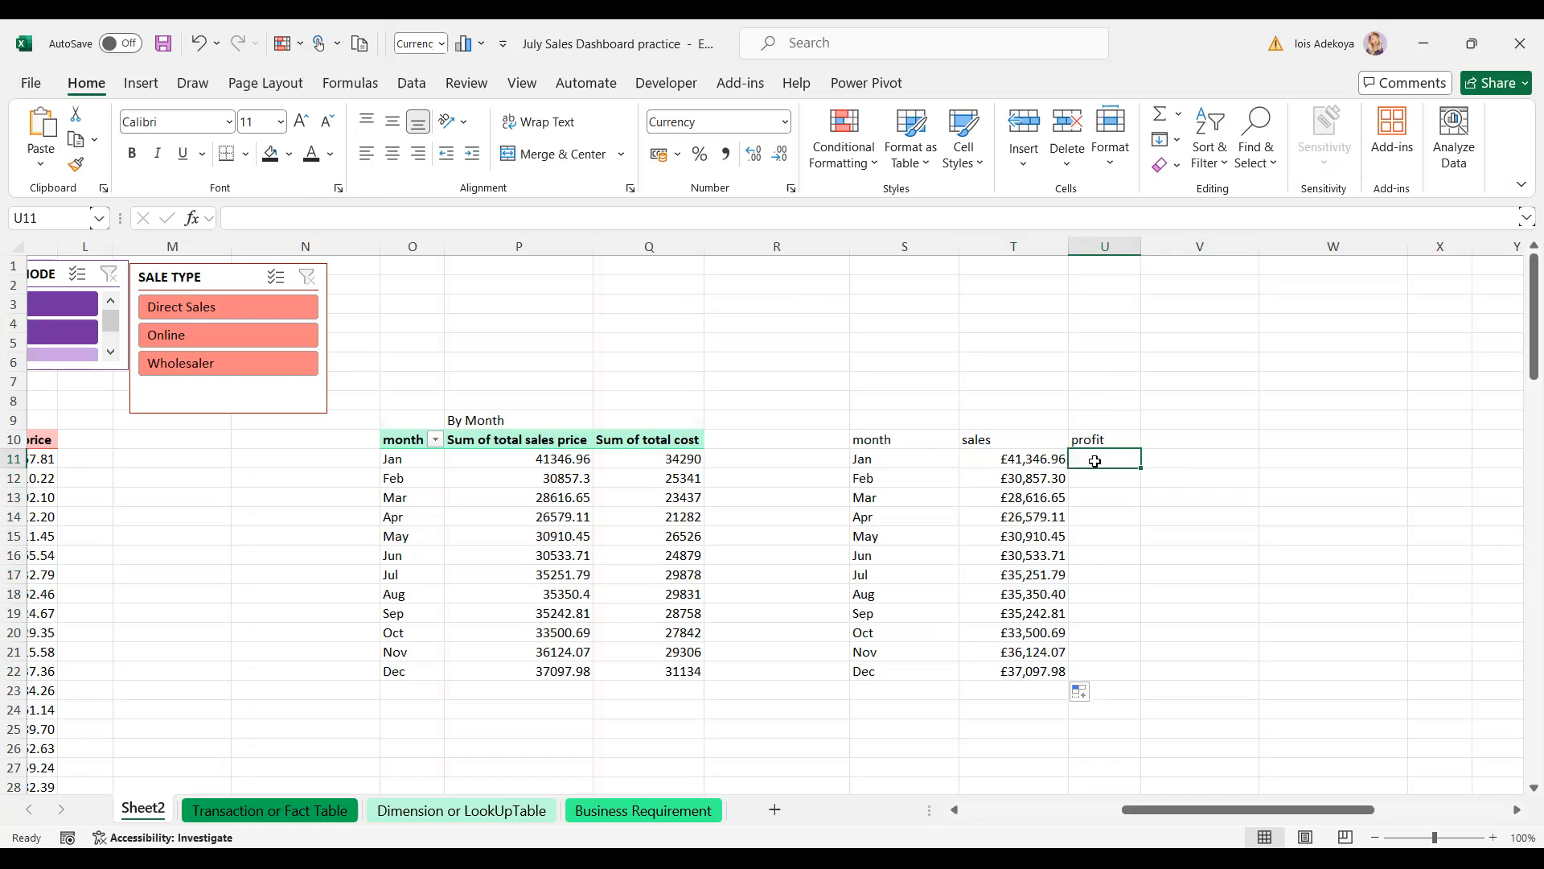
pyautogui.write('=')
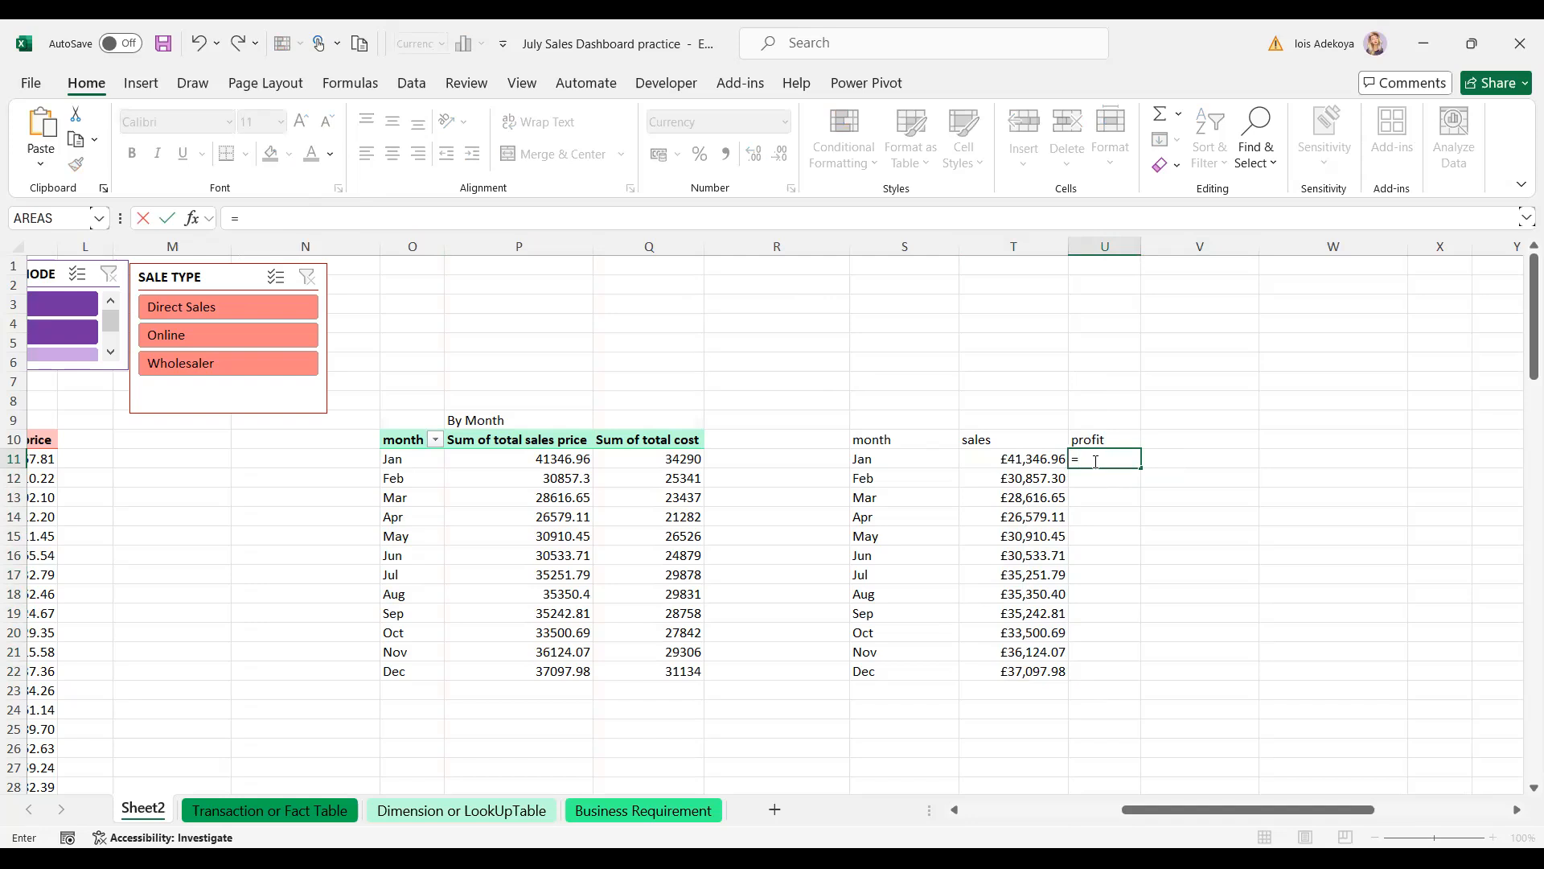
pyautogui.click(1036, 459)
pyautogui.write('-')
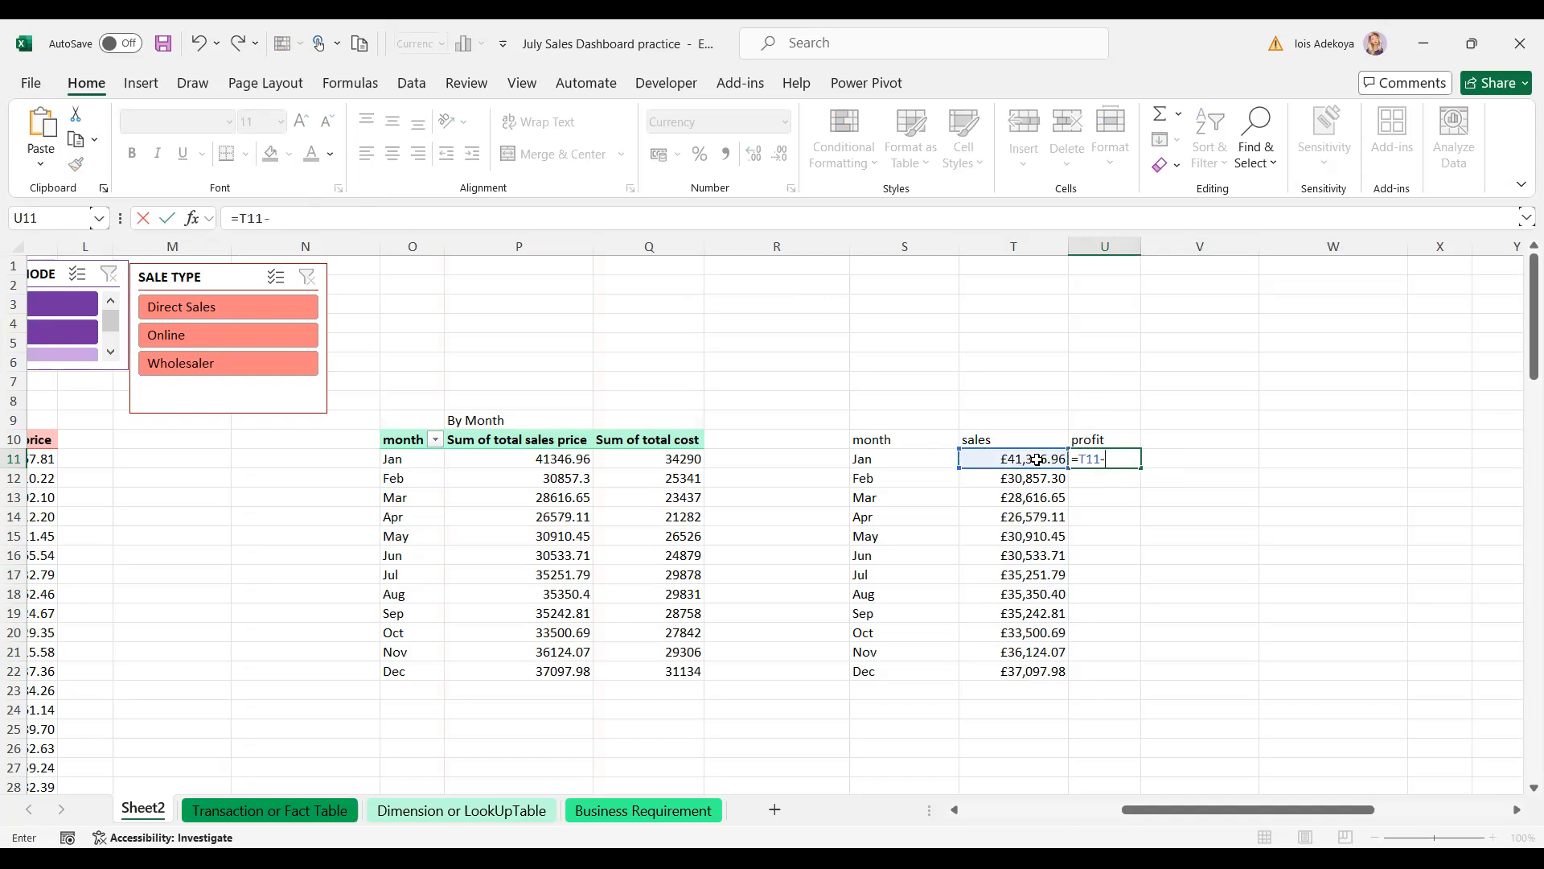
pyautogui.click(676, 459)
pyautogui.press('Return')
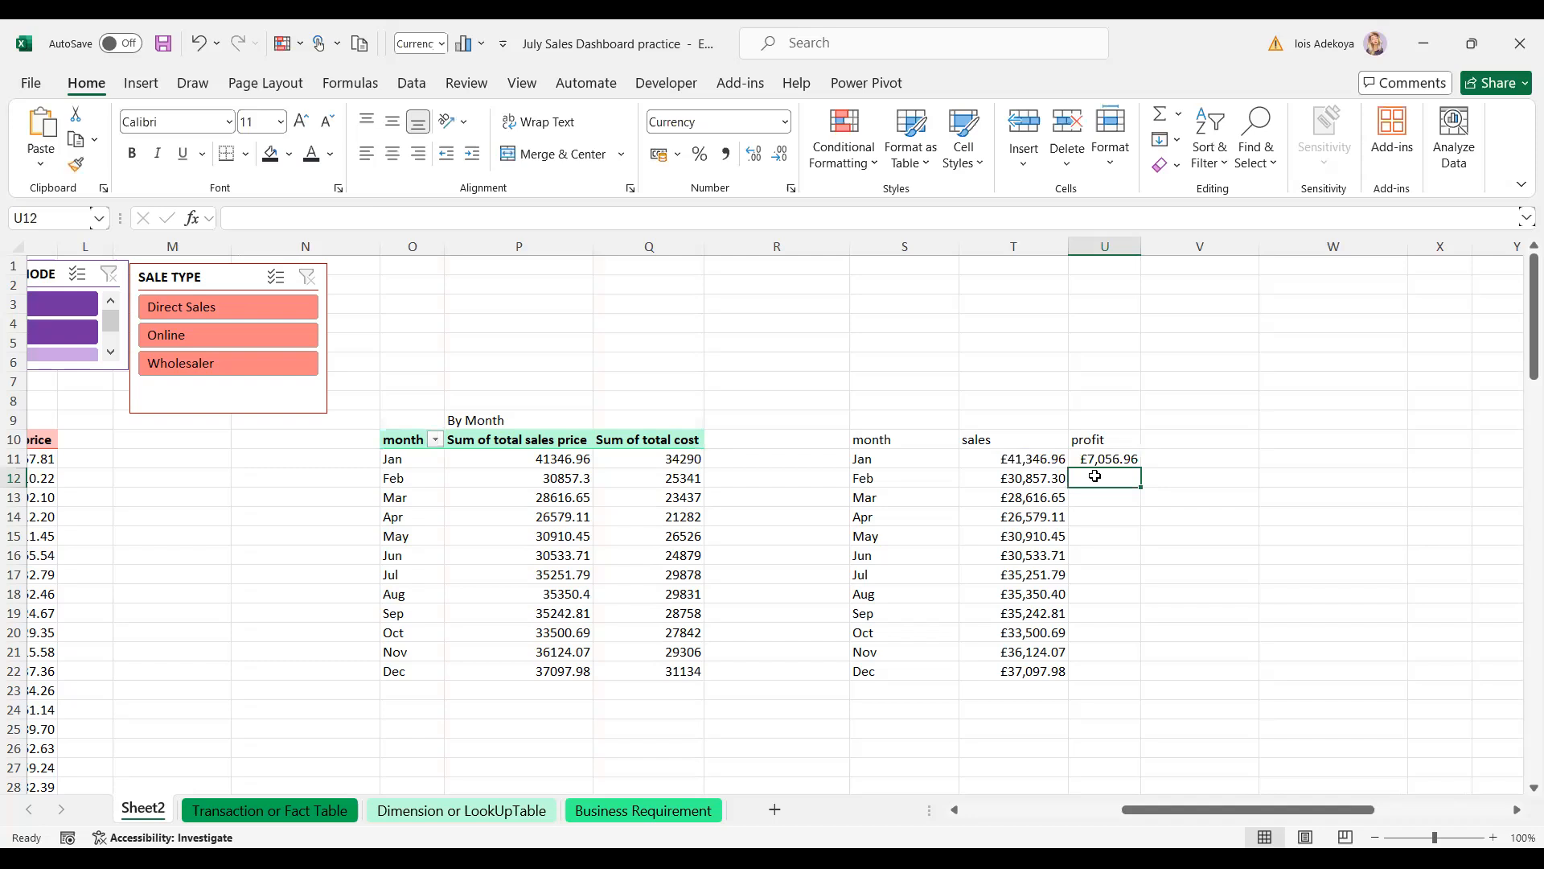
pyautogui.click(1121, 461)
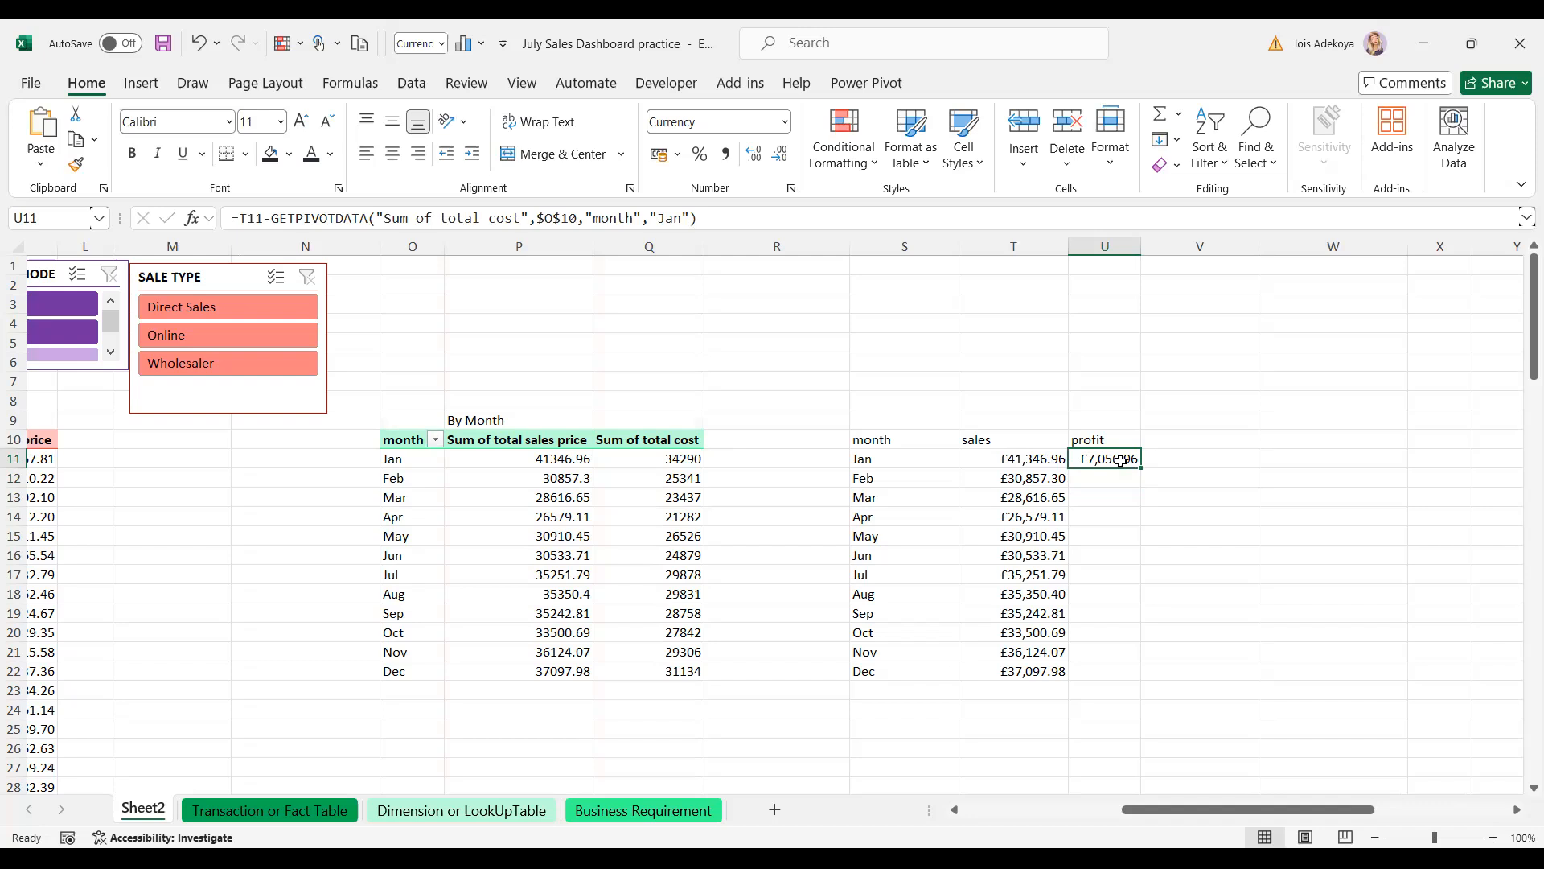
pyautogui.moveTo(1141, 467); pyautogui.dragTo(1158, 672)
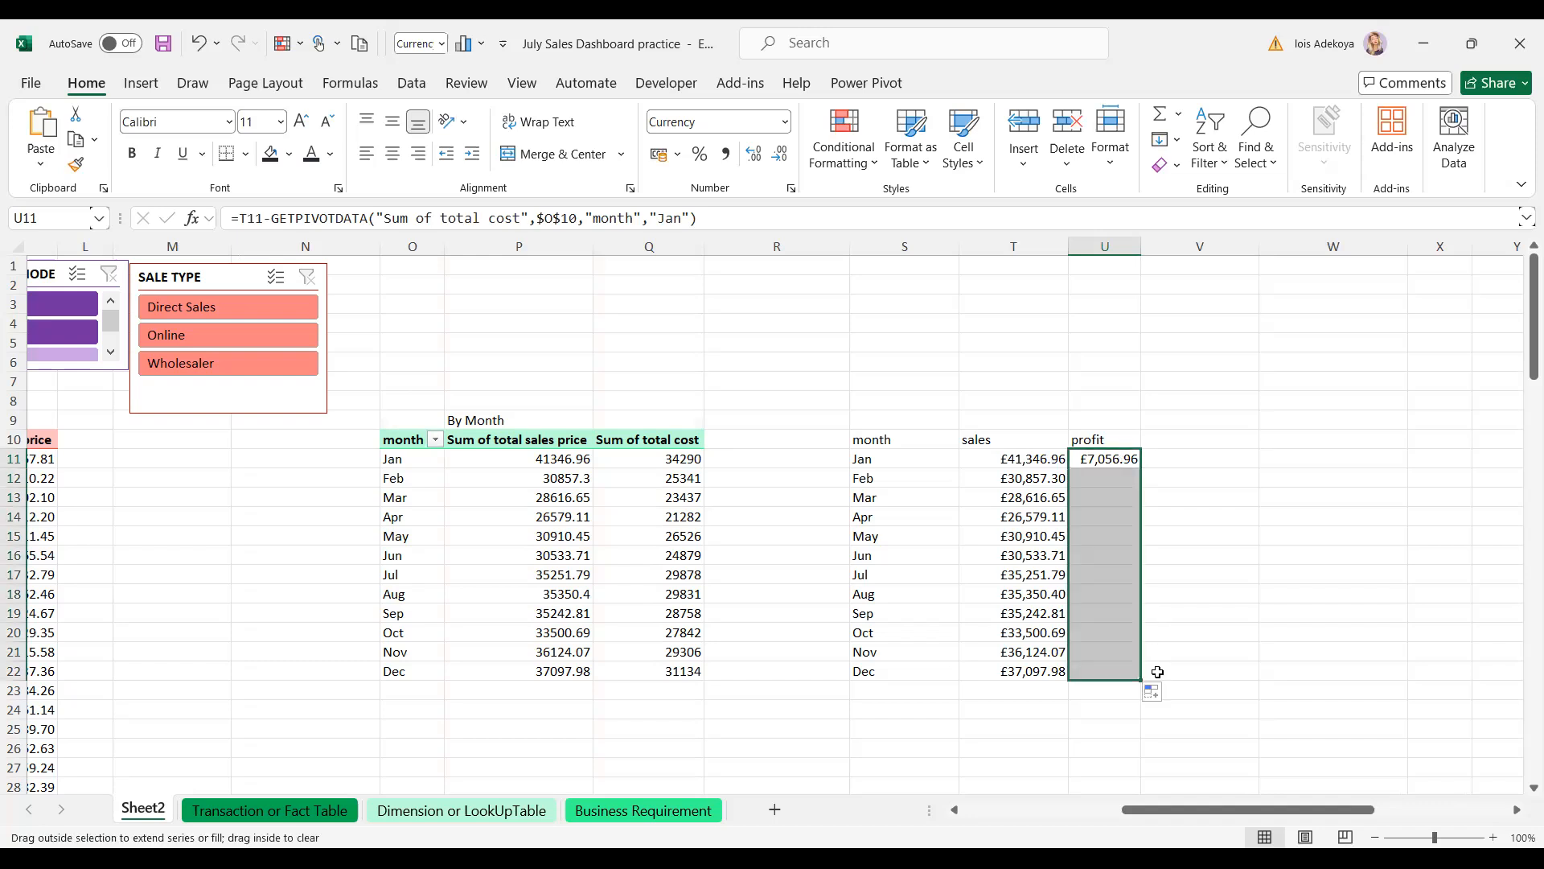
pyautogui.click(1117, 459)
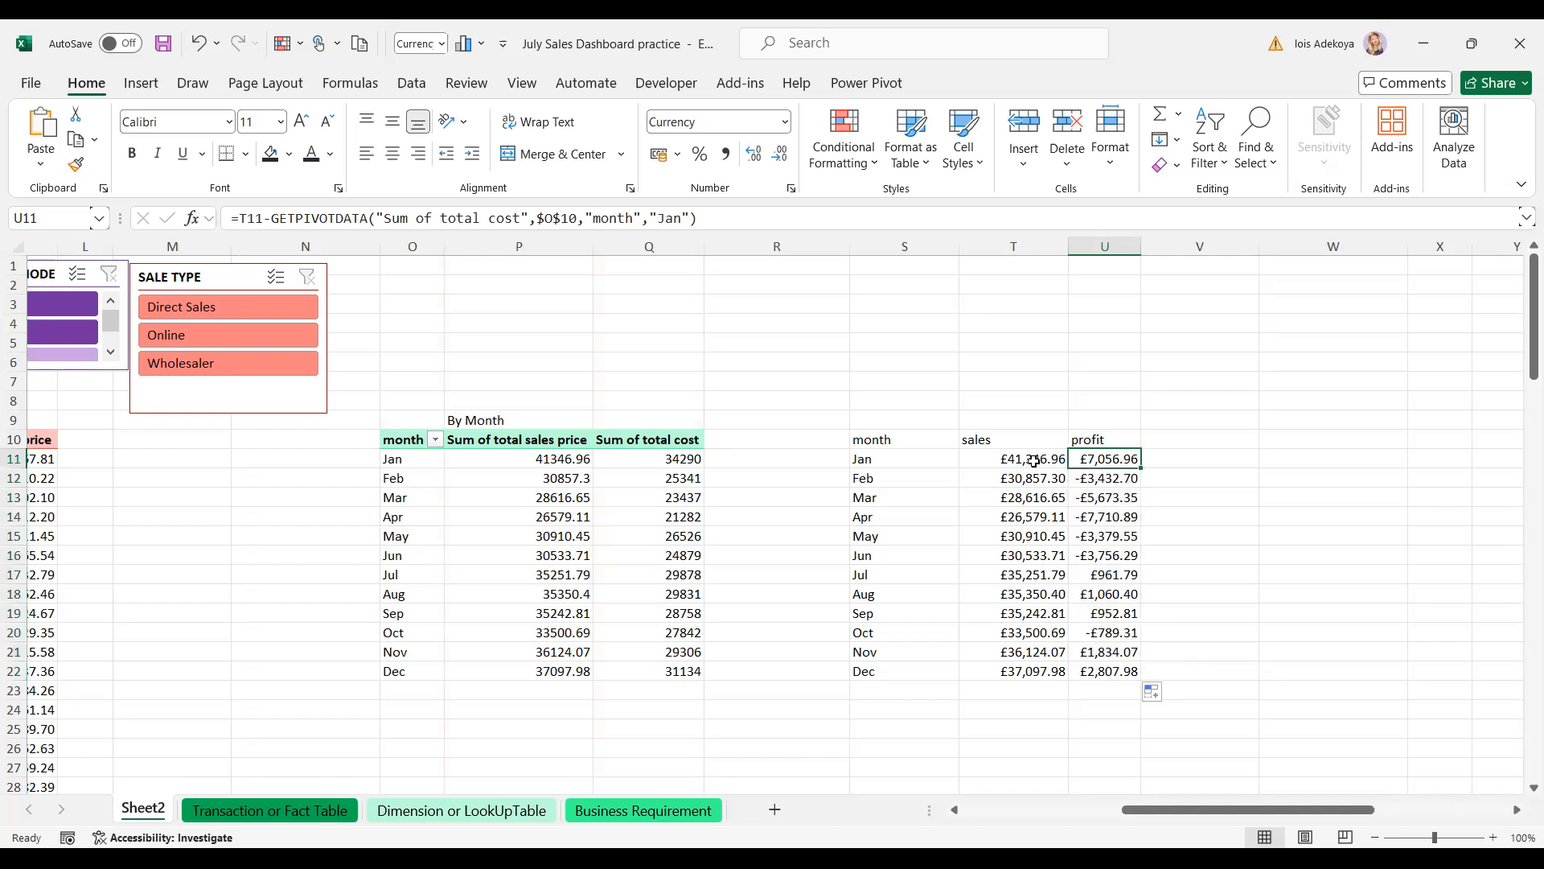
pyautogui.click(999, 461)
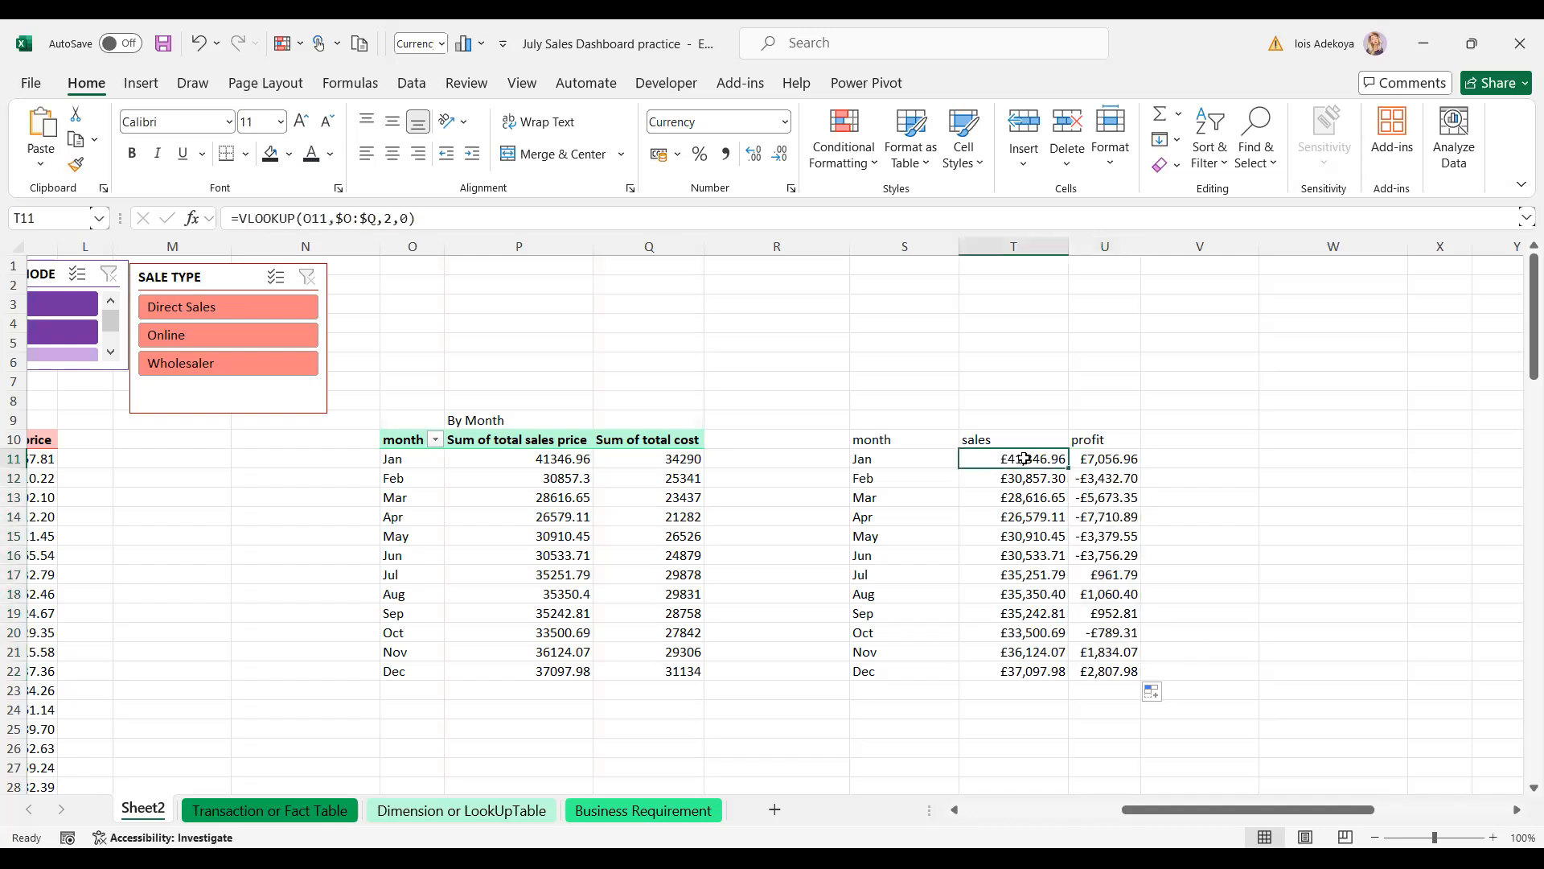
pyautogui.click(1092, 456)
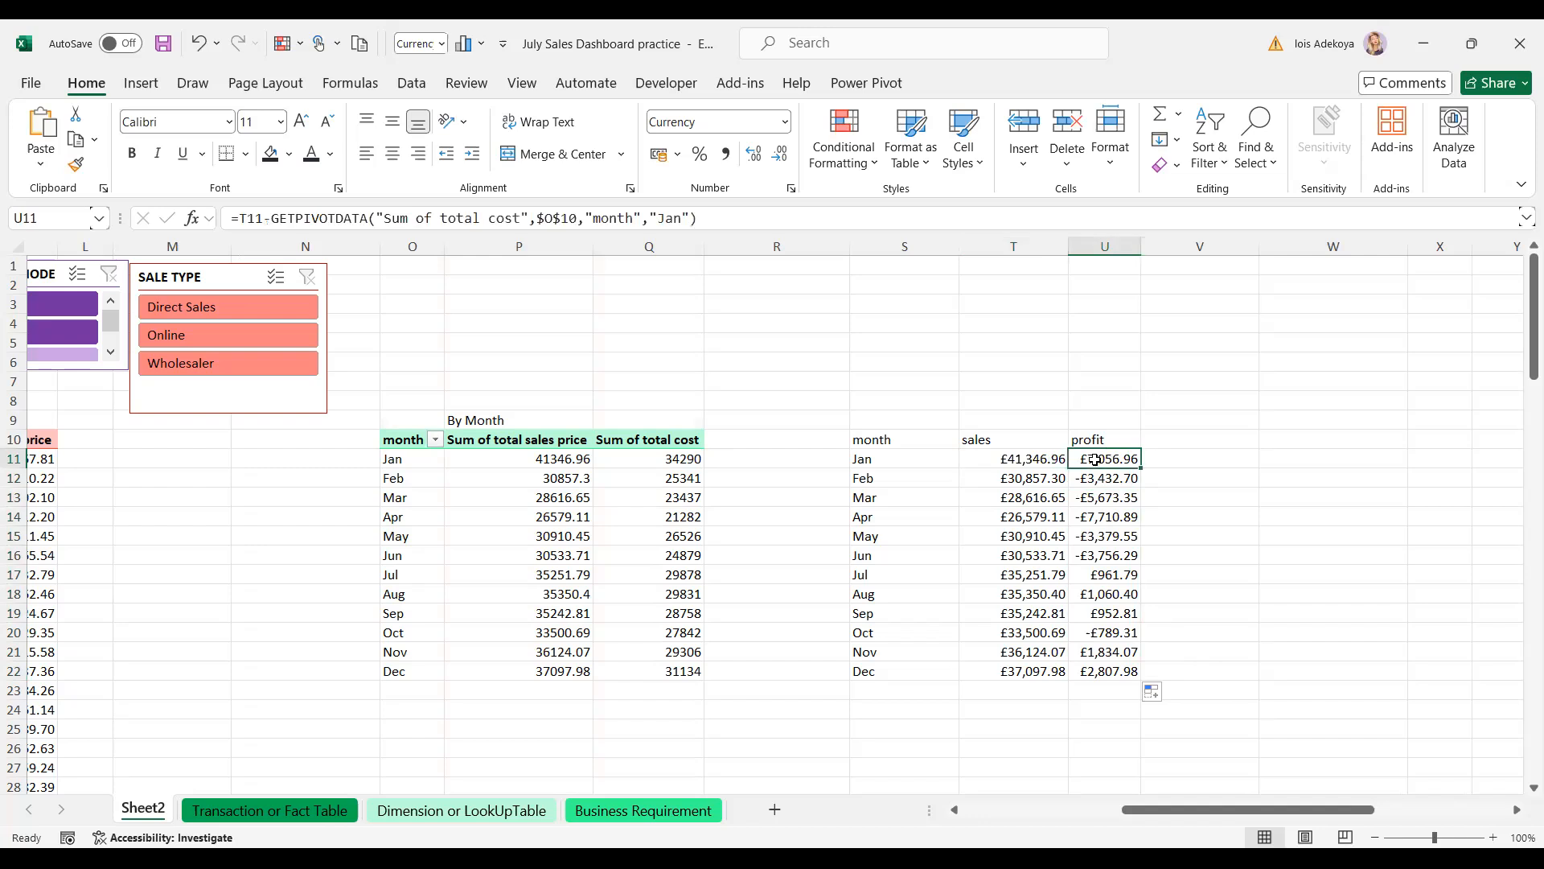
pyautogui.click(1029, 459)
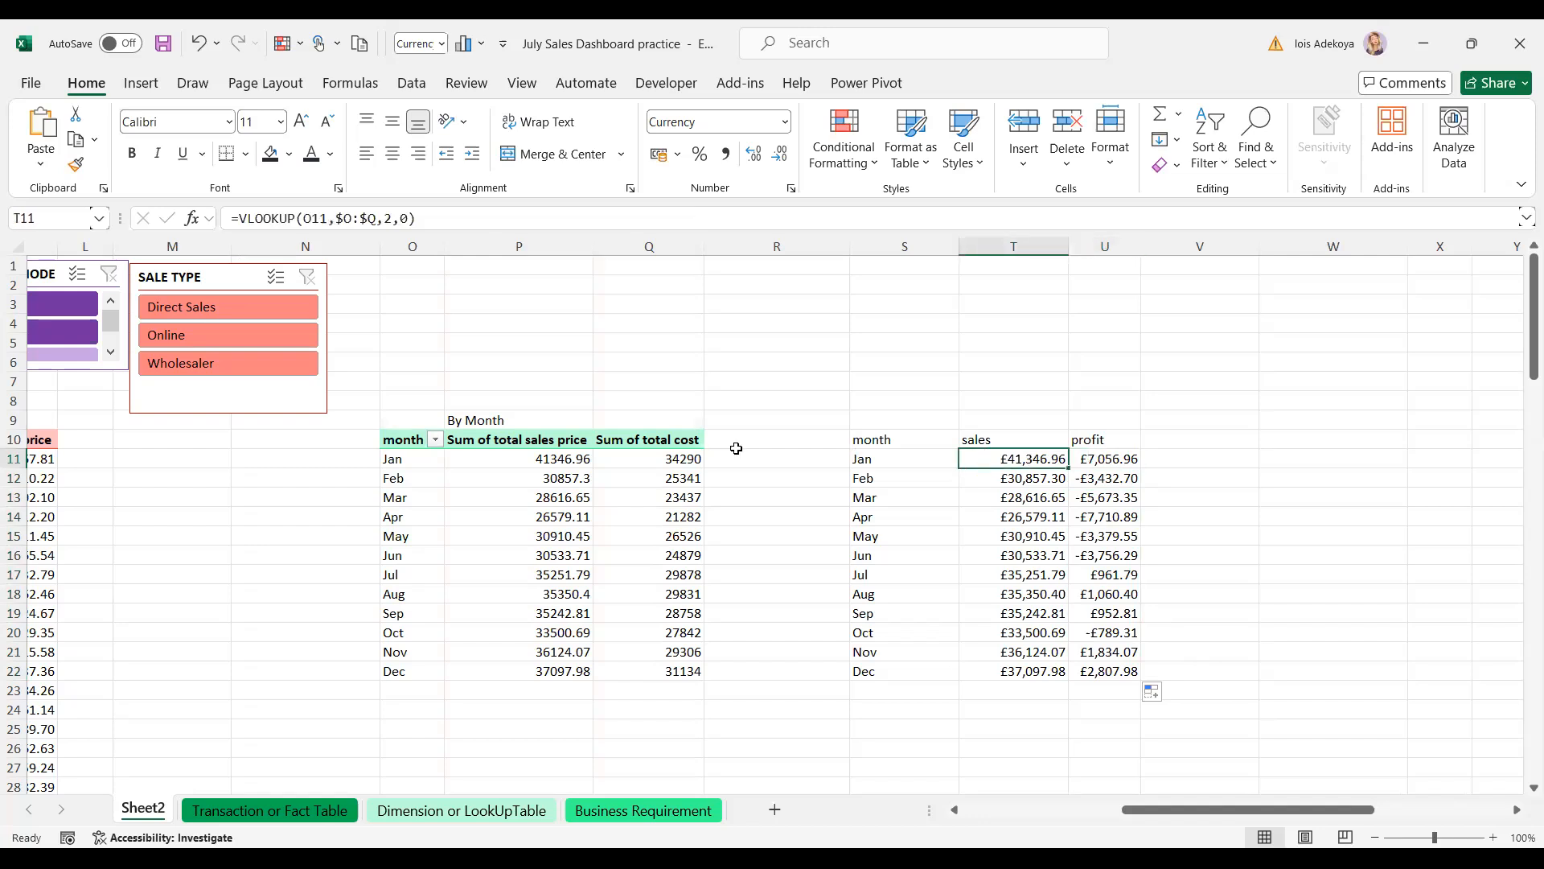
pyautogui.click(688, 457)
pyautogui.click(1147, 439)
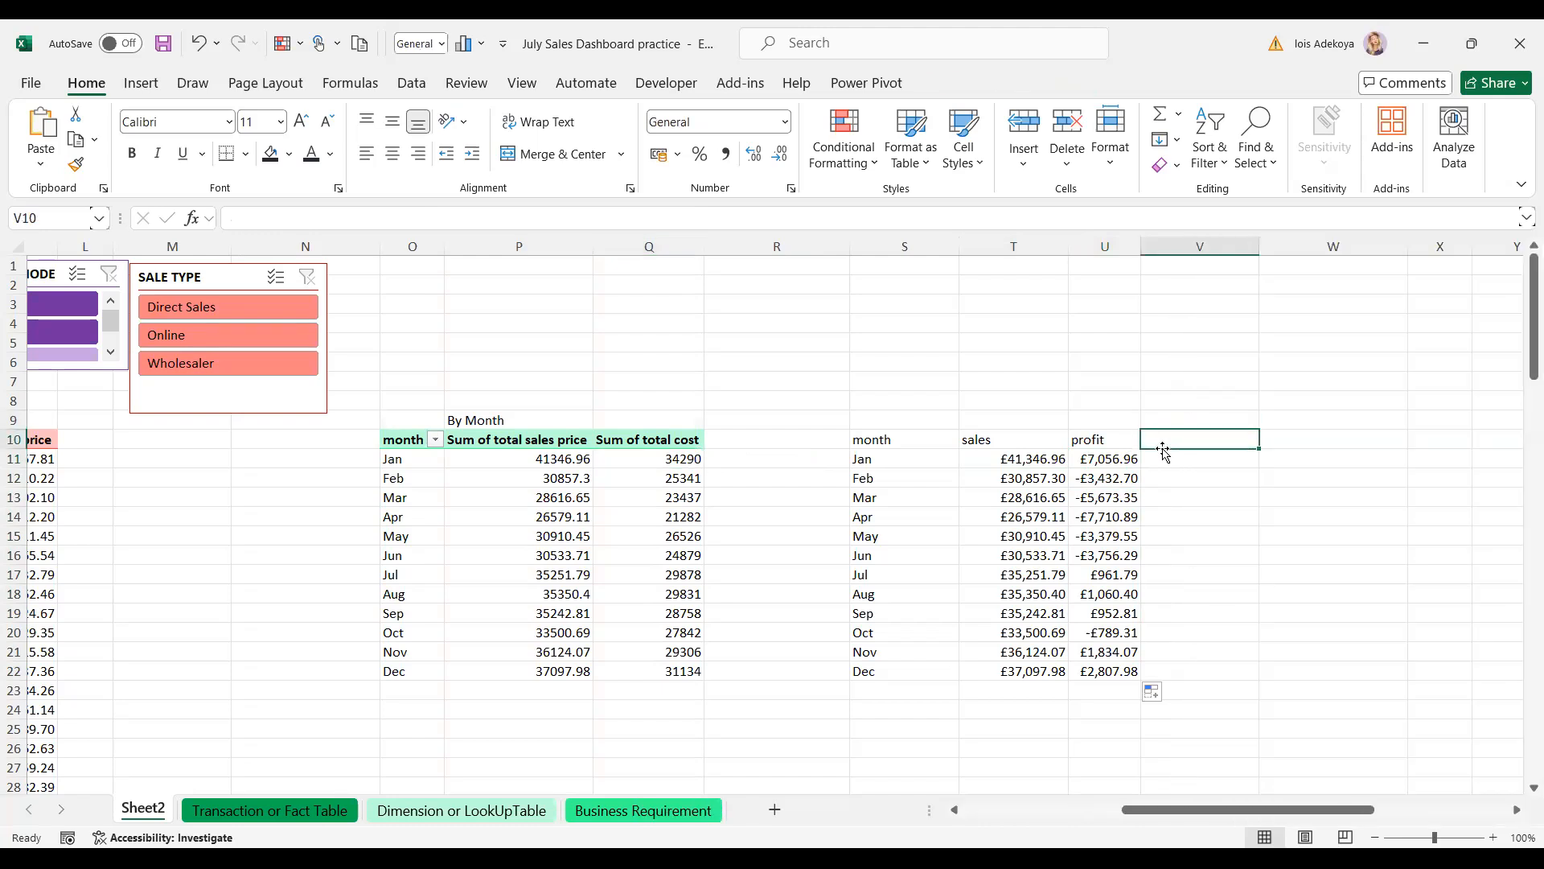
# - Type the heading 'profit%' into V10
pyautogui.write('profit')
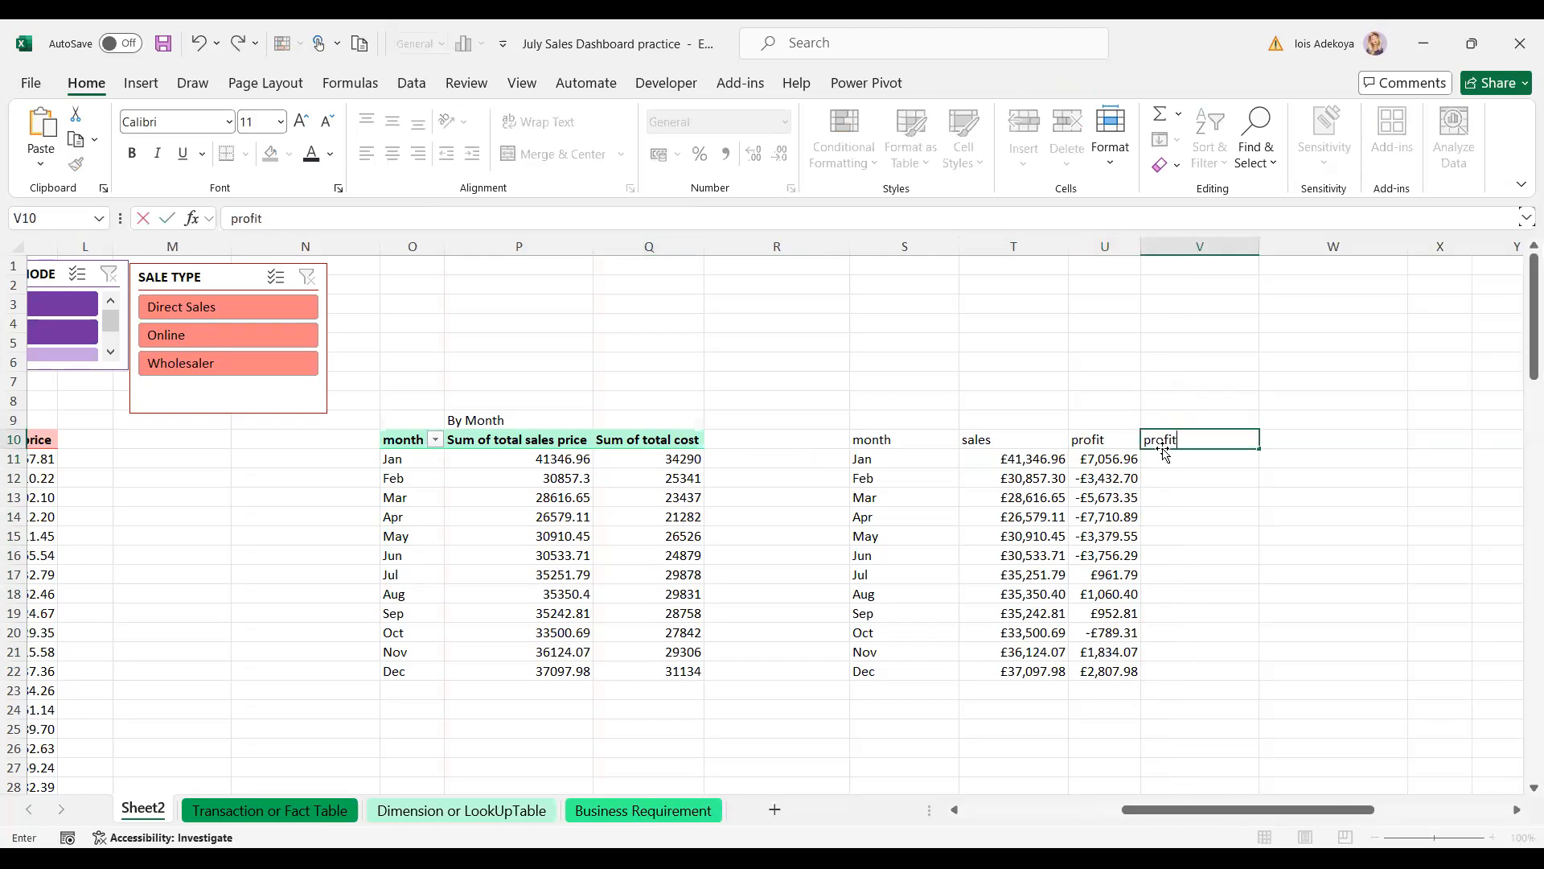
pyautogui.write('%')
pyautogui.press('Return')
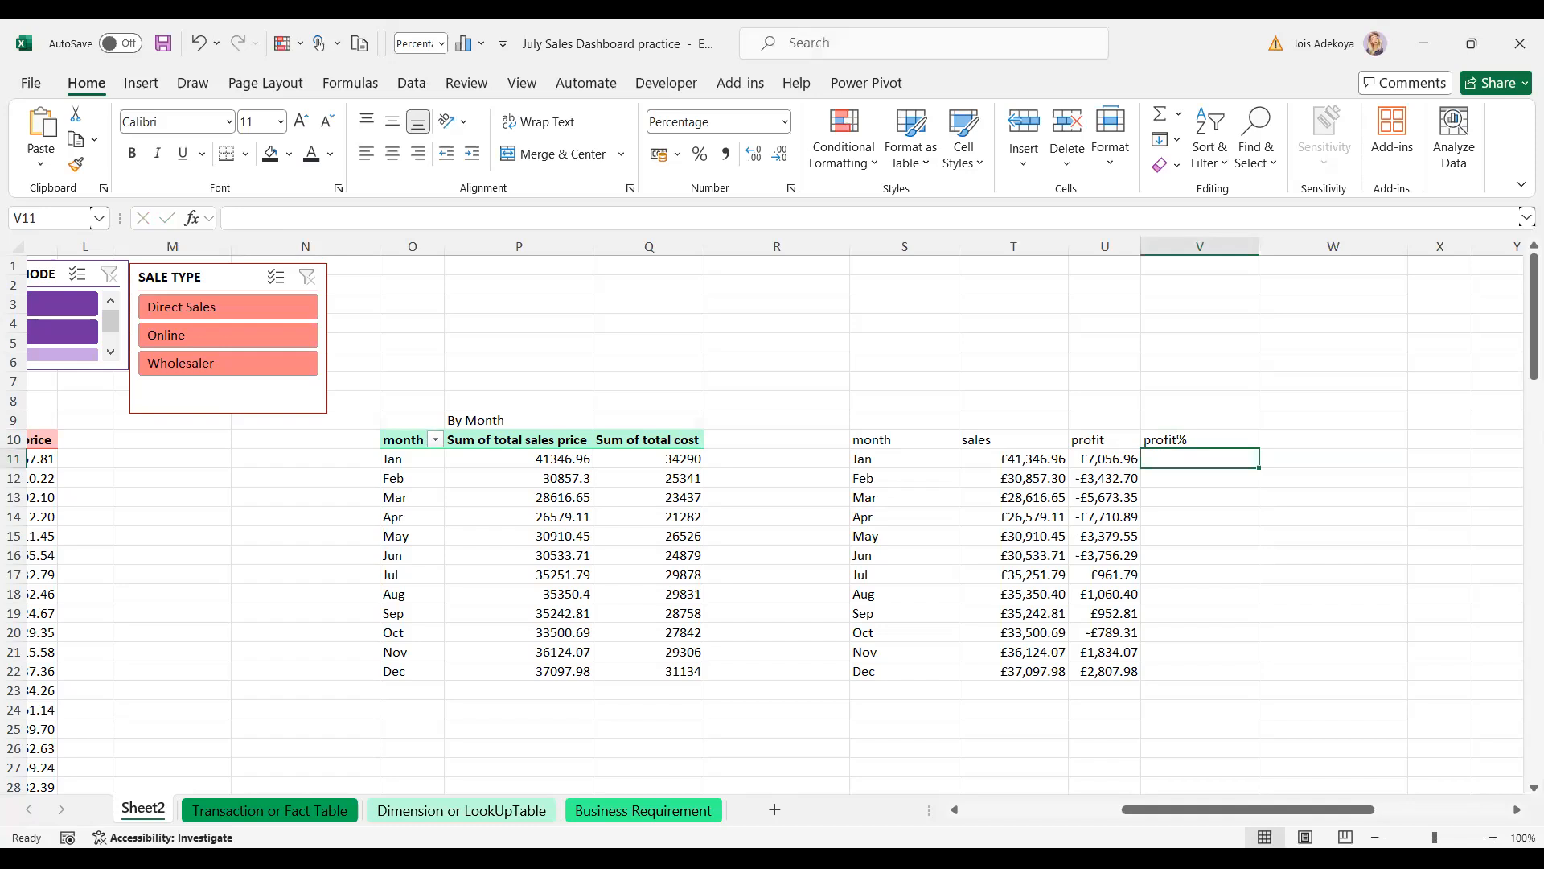
# - Review the Jan and Feb profit formulas and copy the Jan profit formula down to Dec
pyautogui.click(1123, 479)
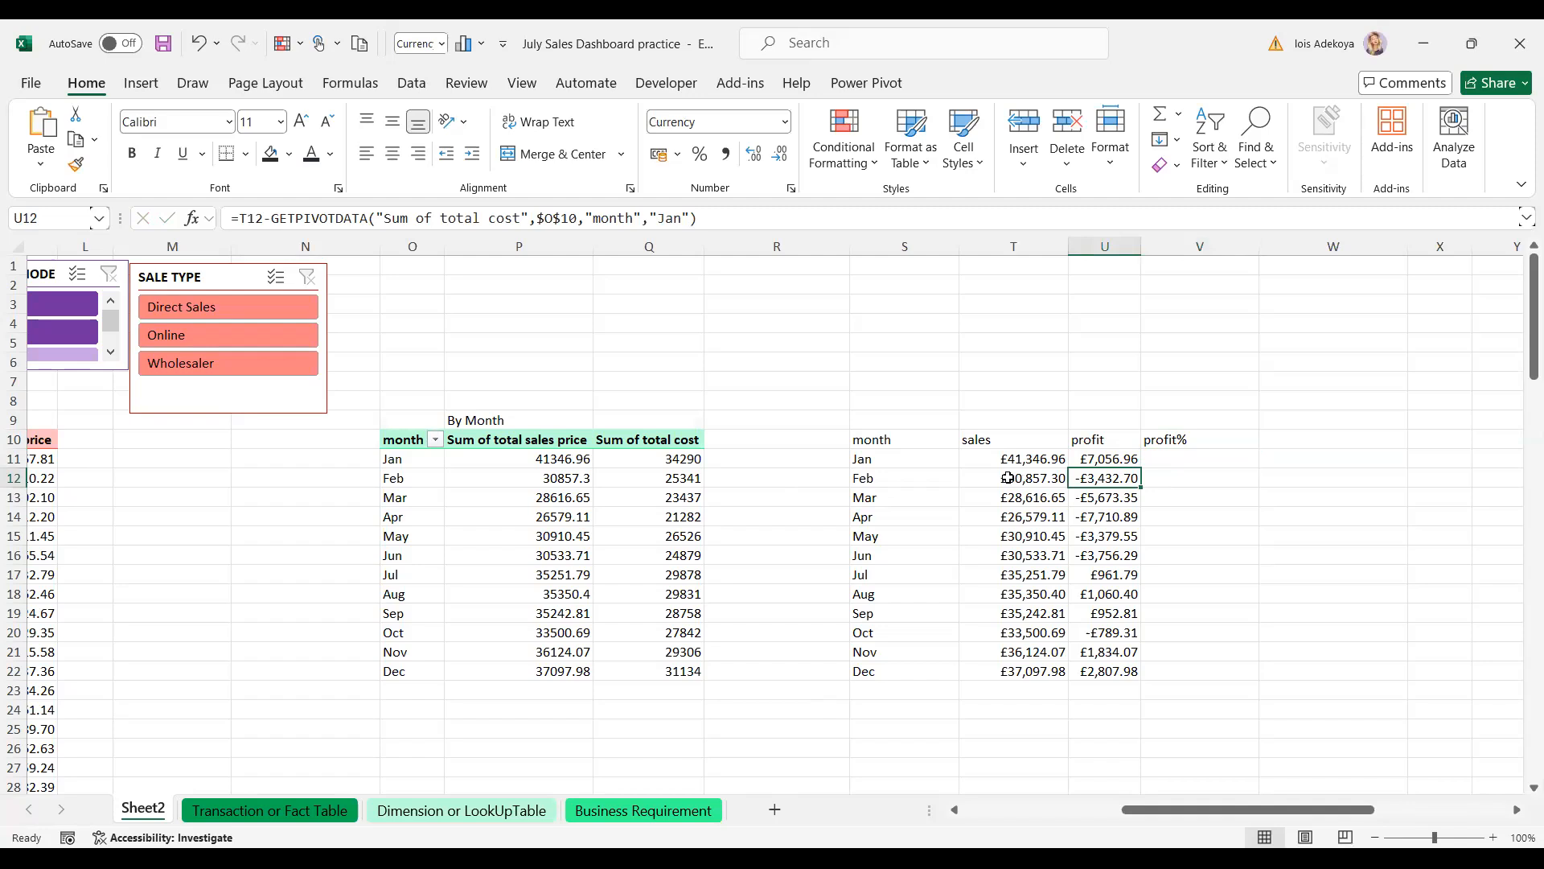
pyautogui.click(683, 476)
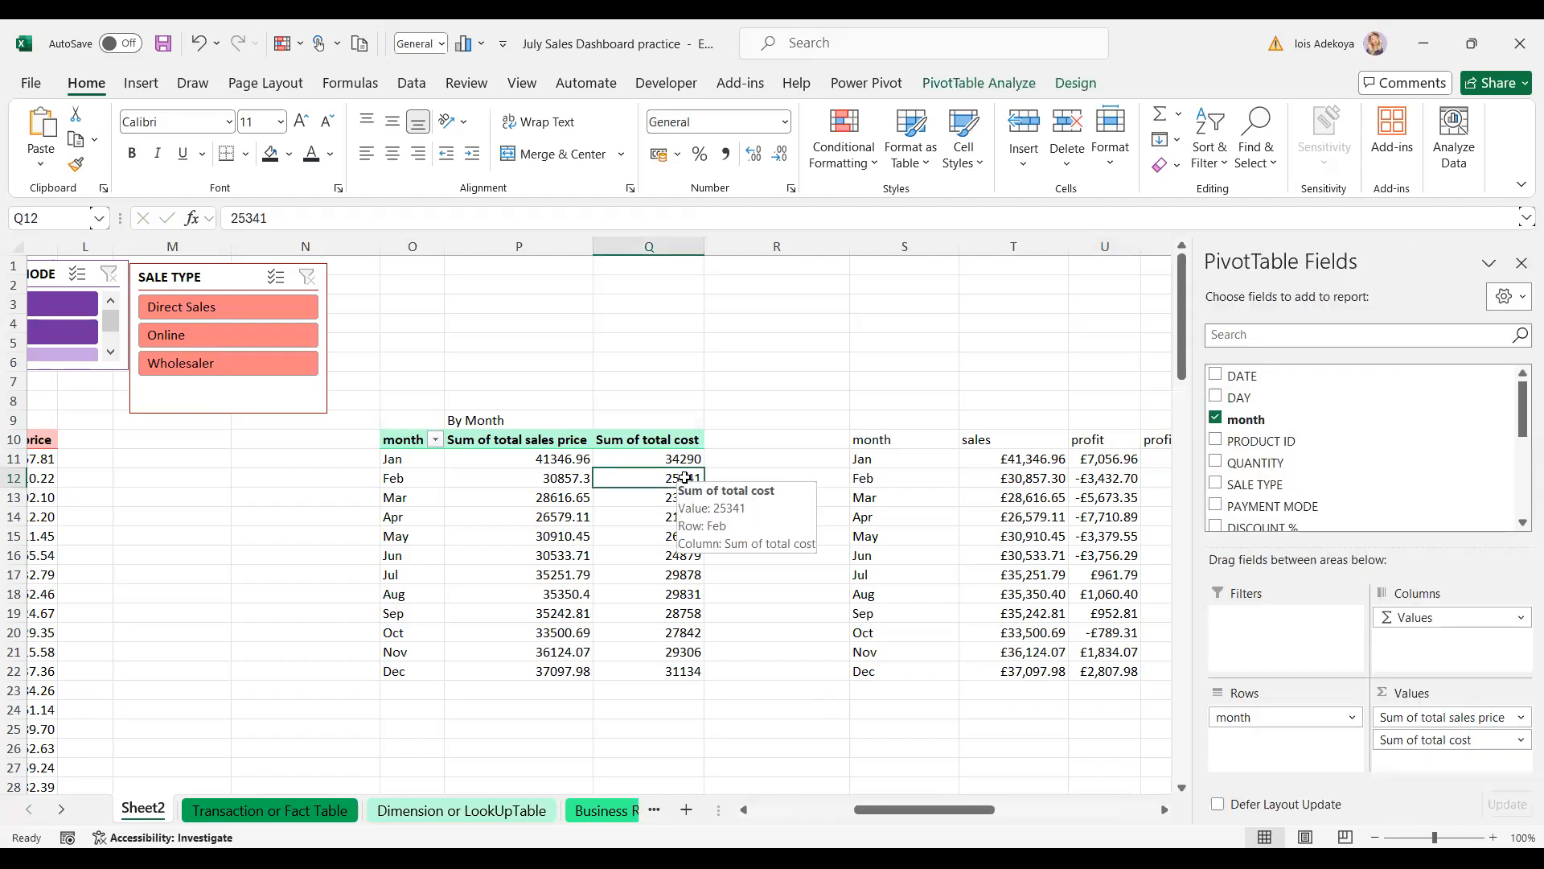
pyautogui.click(1108, 457)
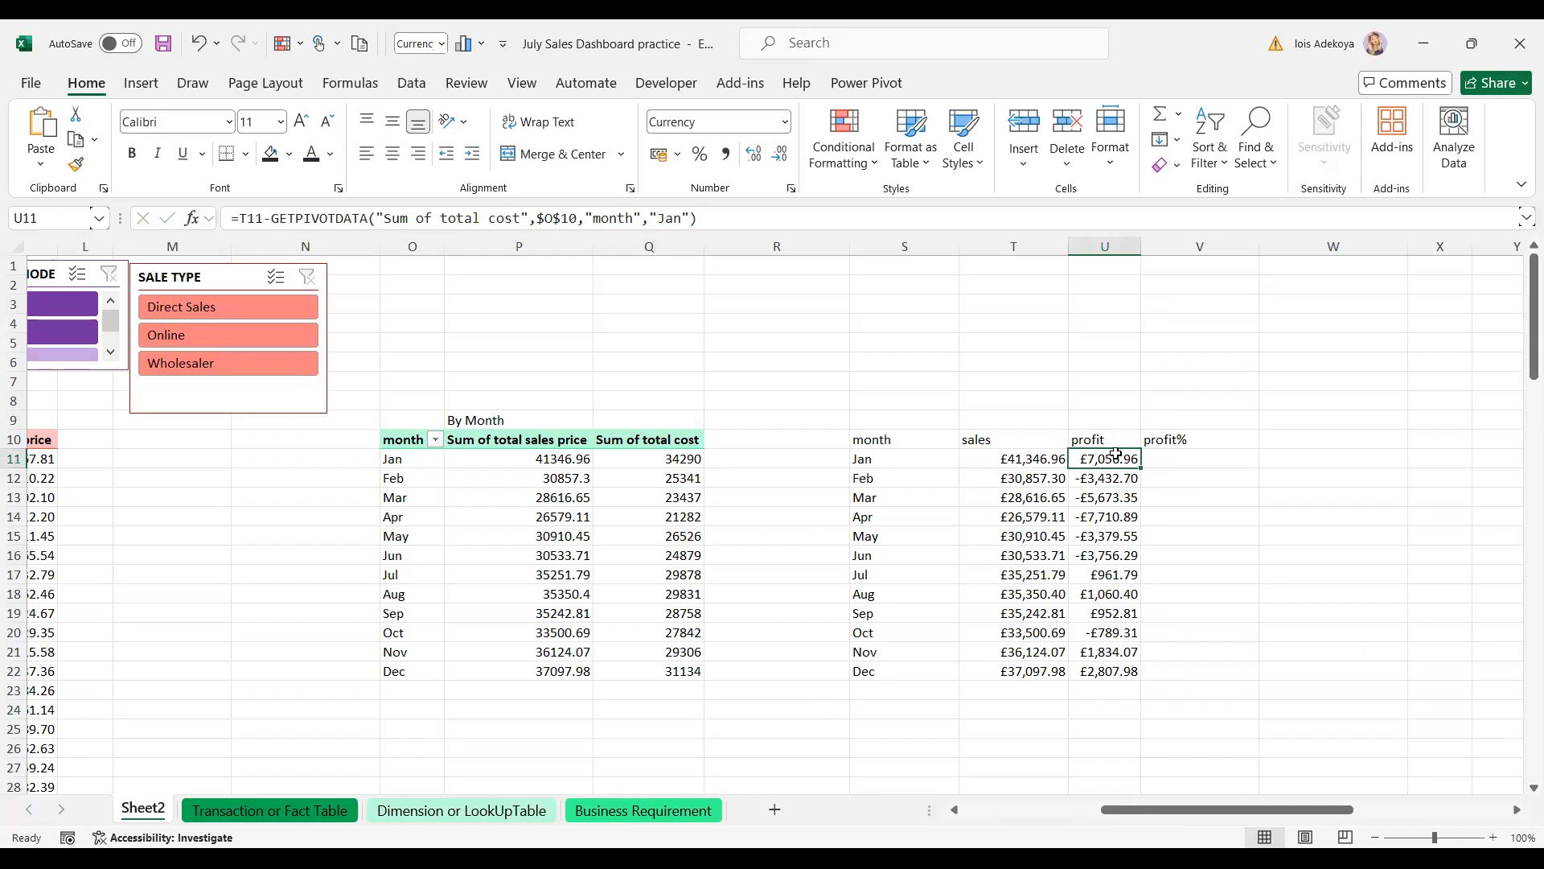
pyautogui.doubleClick(1141, 466)
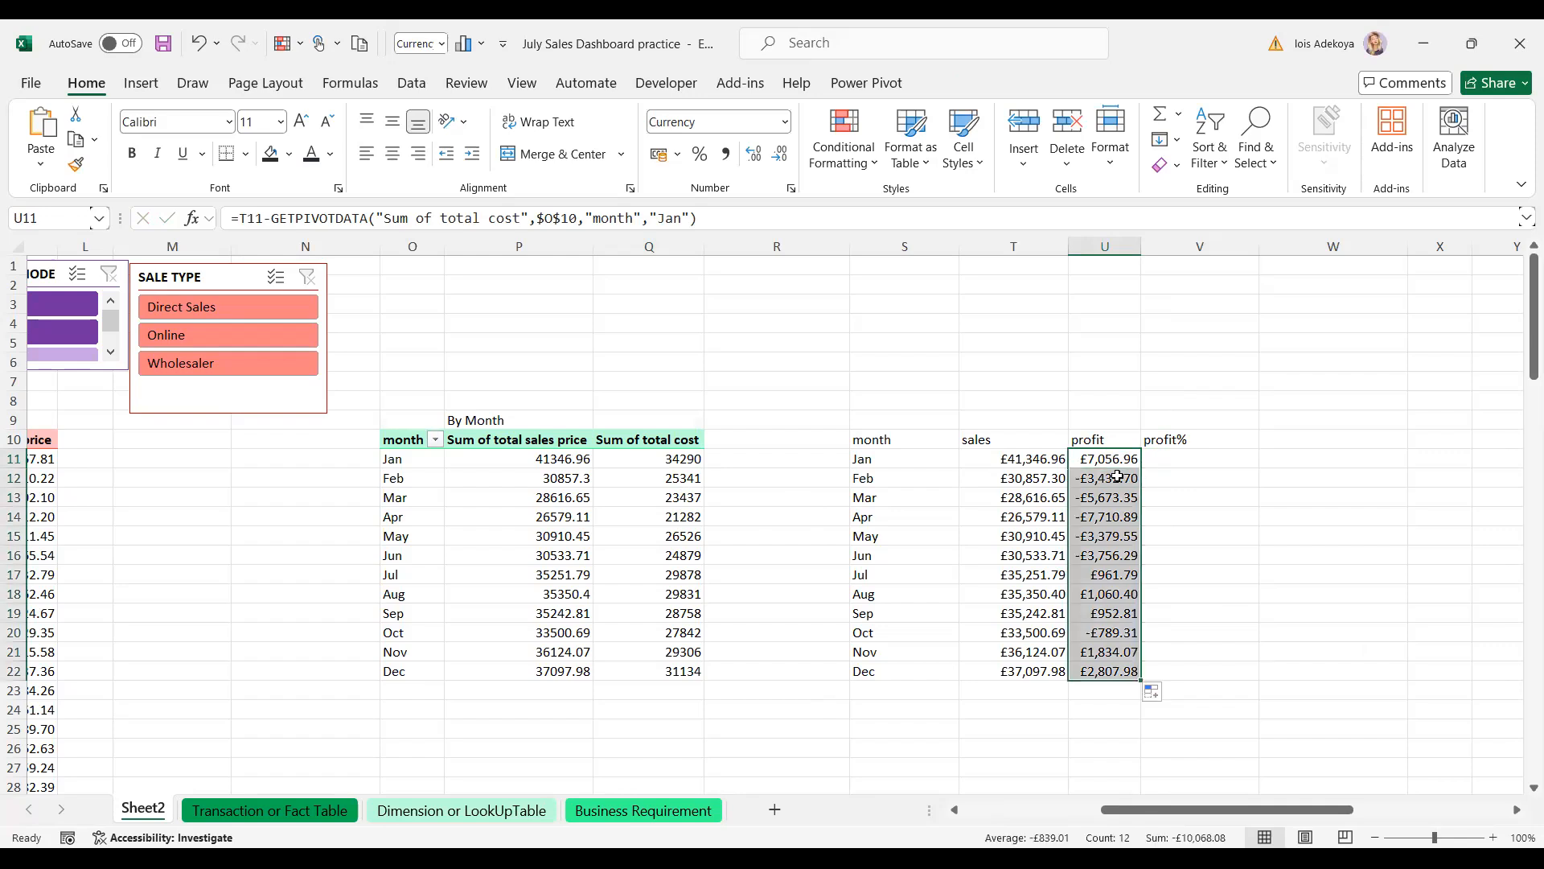
pyautogui.click(1118, 477)
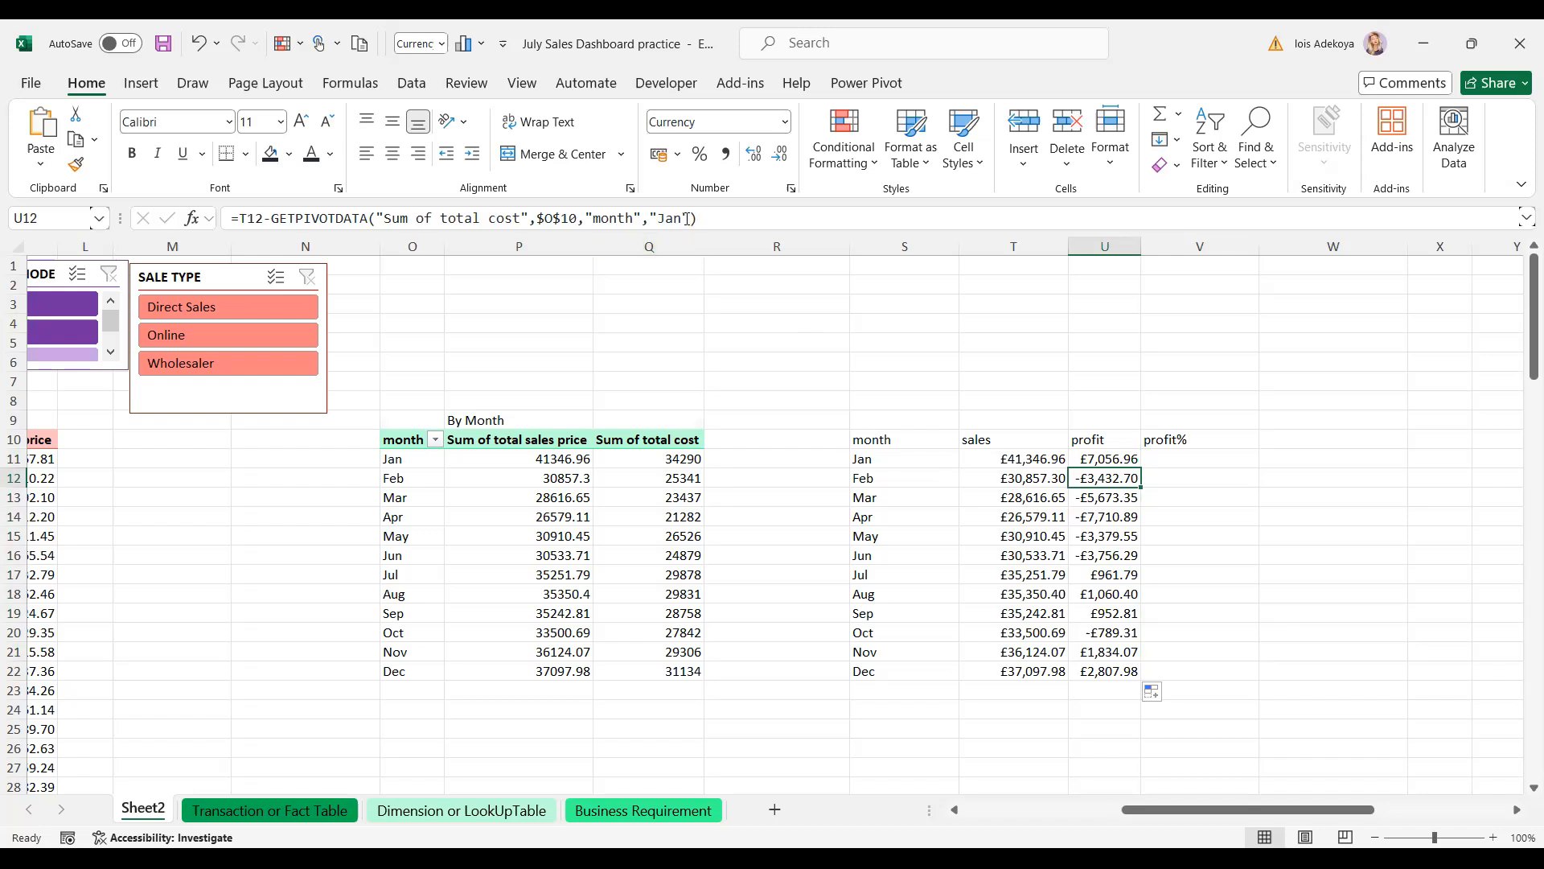
pyautogui.click(1094, 459)
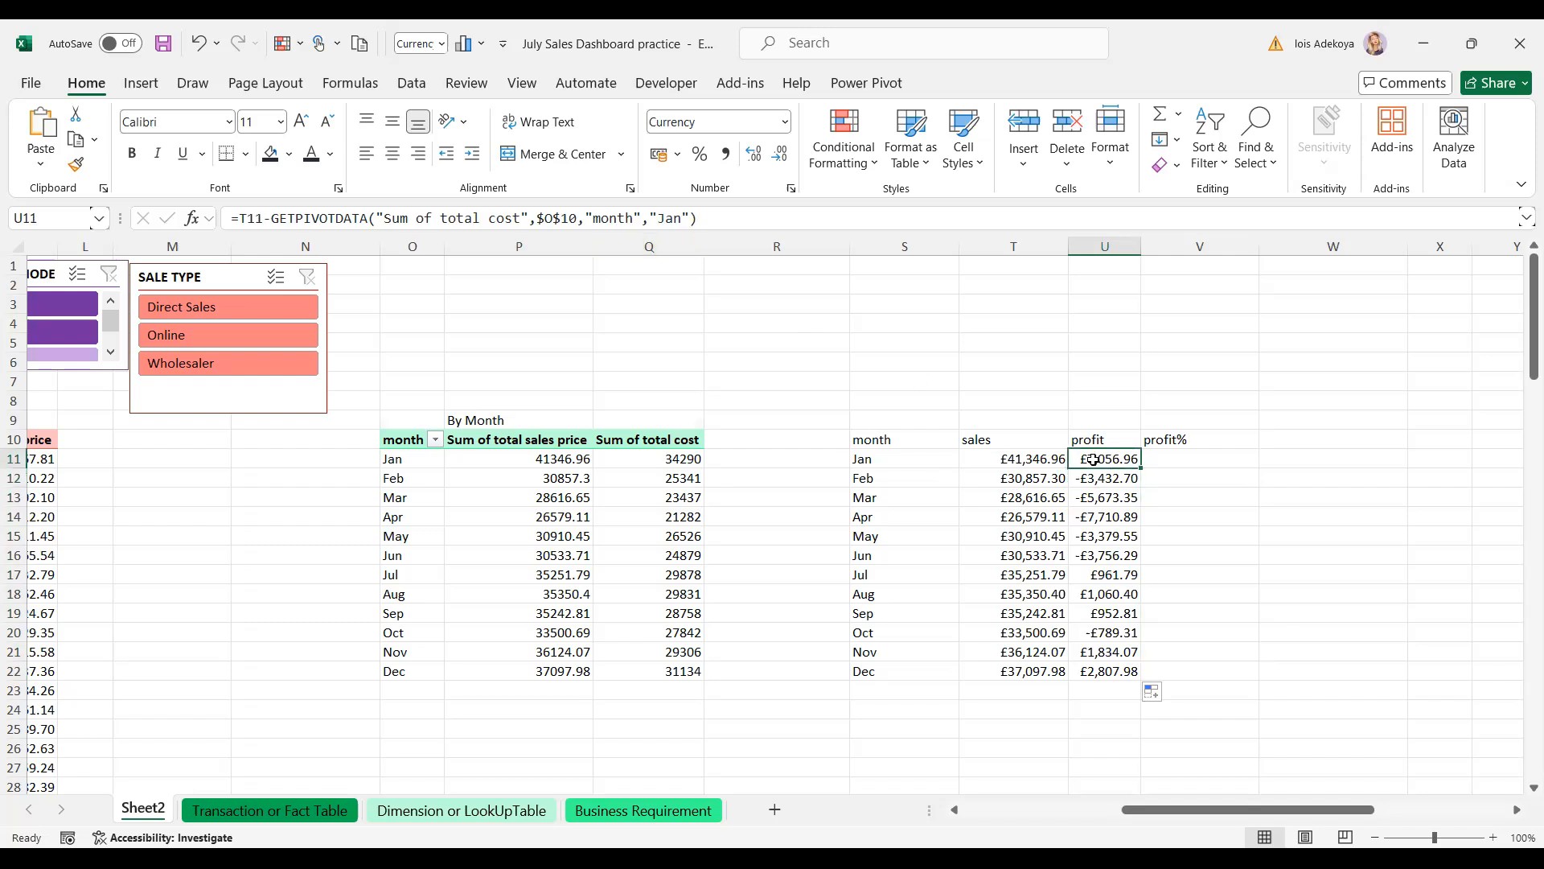
# - Abandon an edit of the Jan profit formula and delete the profit values in U11:U22
pyautogui.click(690, 218)
pyautogui.press('BackSpace')
pyautogui.press('BackSpace')
pyautogui.press('BackSpace')
pyautogui.press('BackSpace')
pyautogui.press('BackSpace')
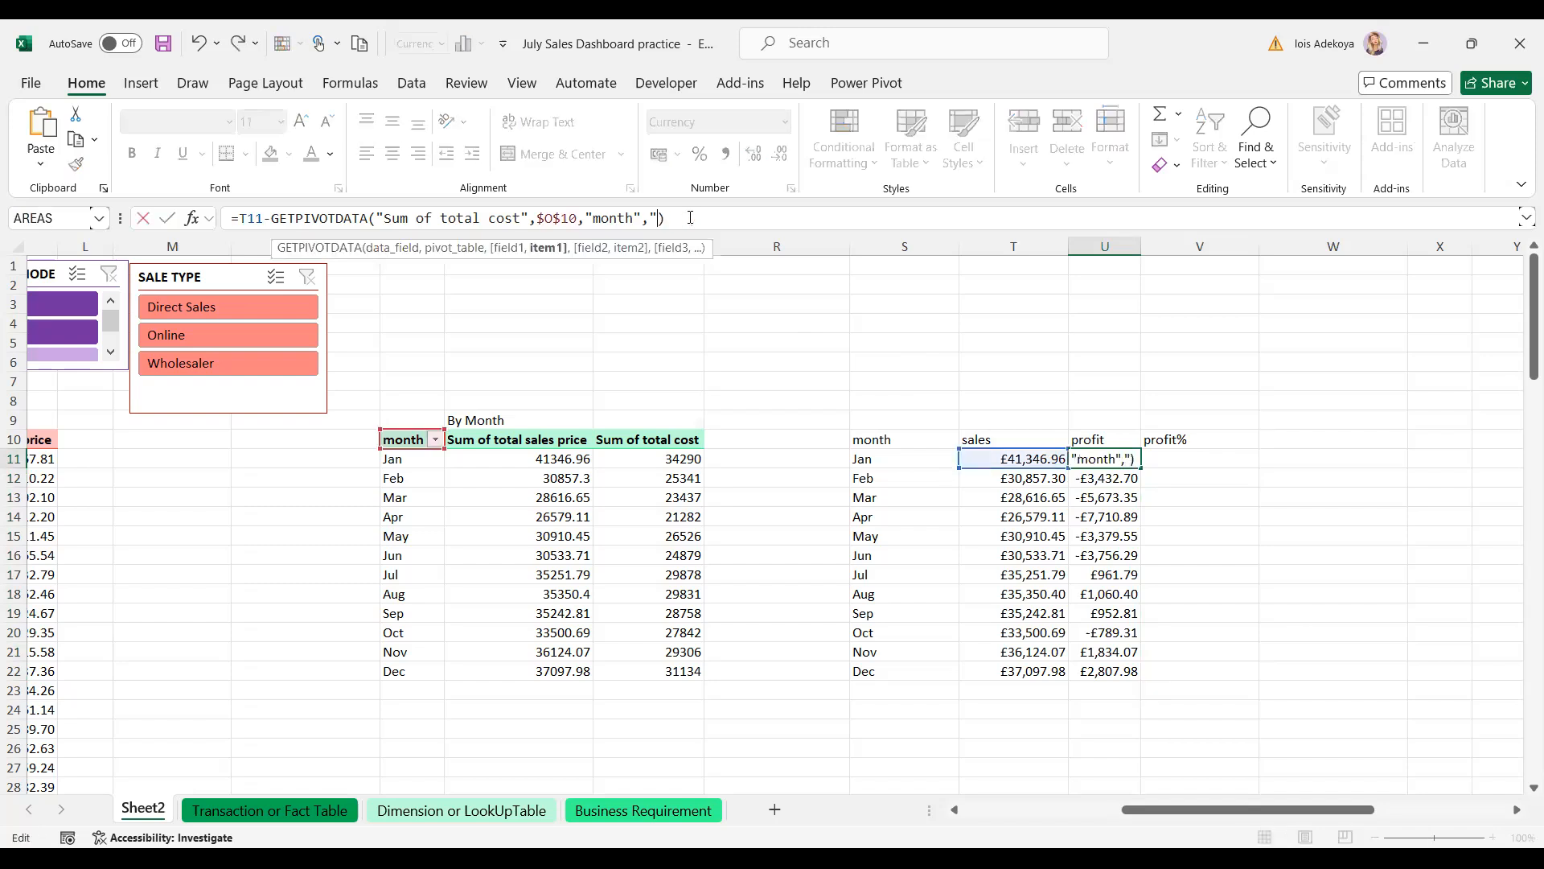
pyautogui.click(667, 458)
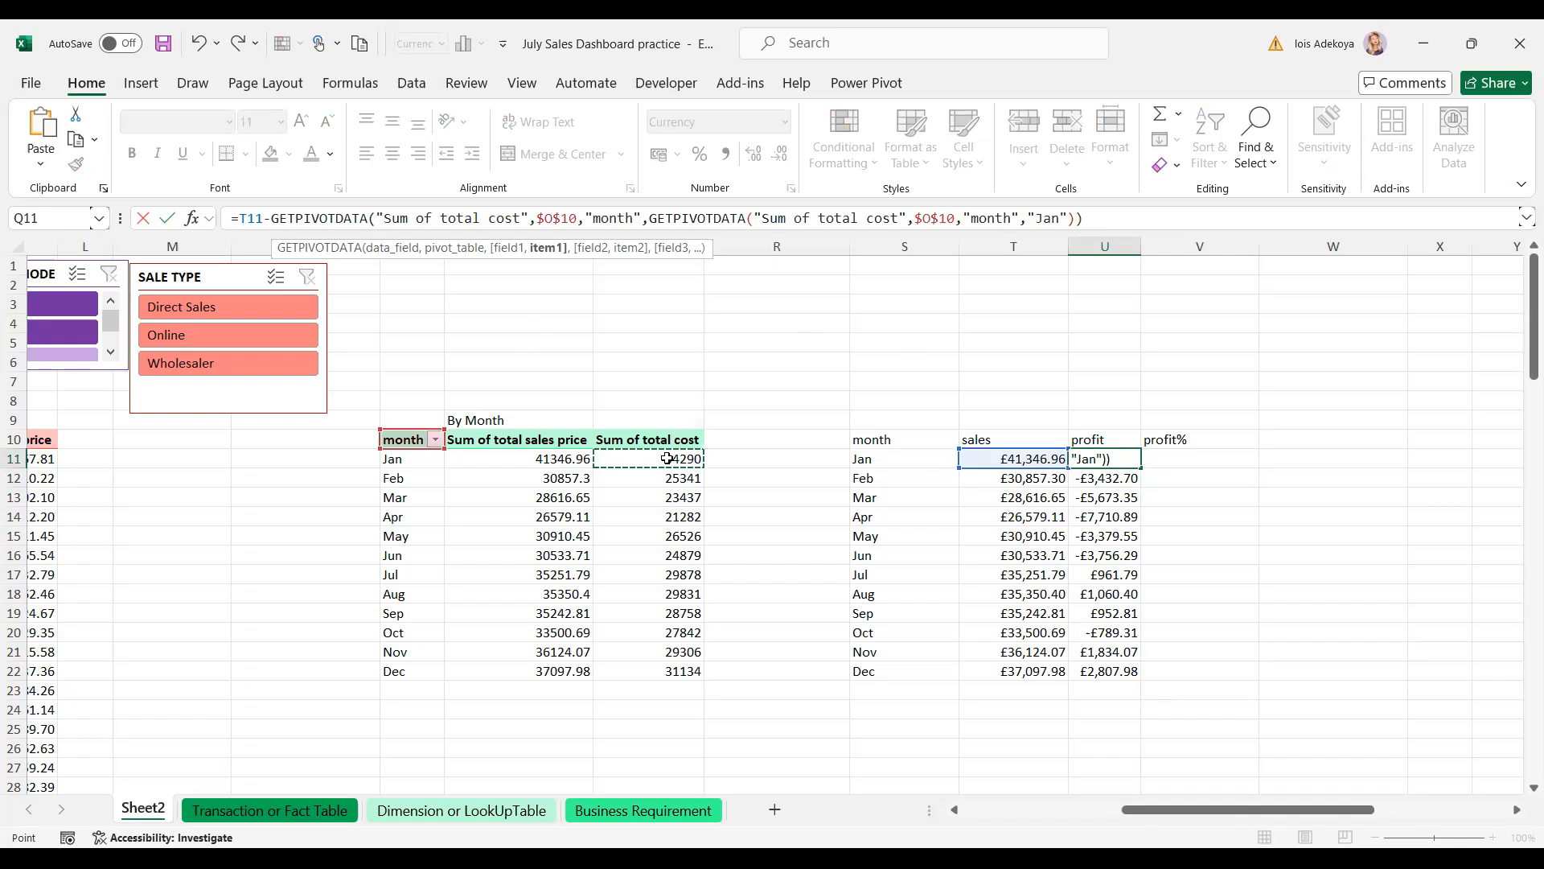
pyautogui.press('BackSpace')
pyautogui.press('BackSpace')
pyautogui.press('BackSpace')
pyautogui.press('BackSpace')
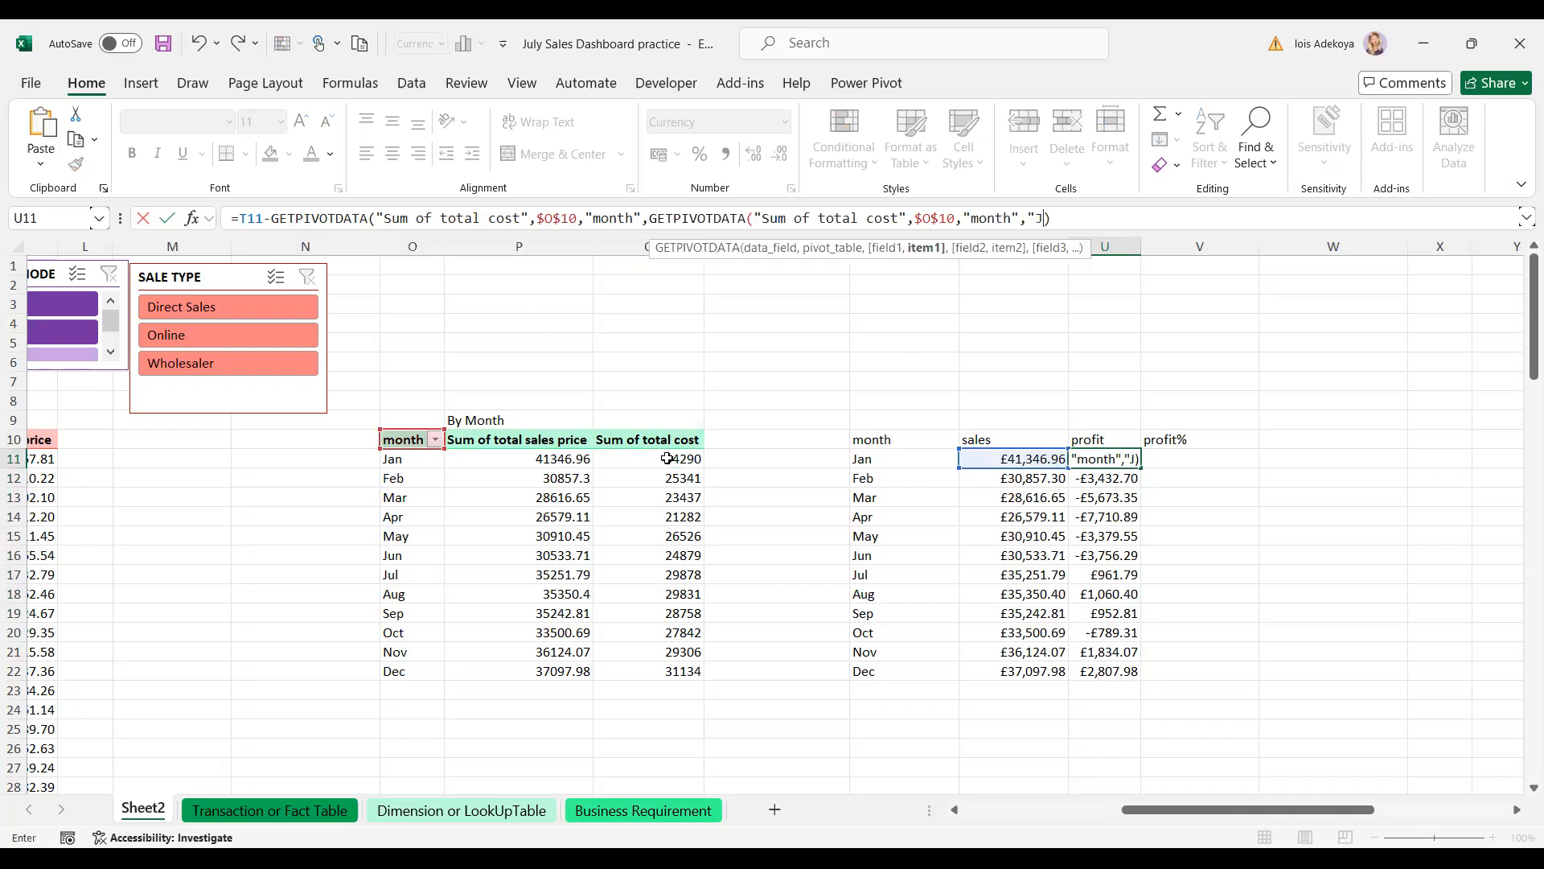
pyautogui.press('BackSpace')
pyautogui.press('BackSpace')
pyautogui.press('BackSpace')
pyautogui.press('BackSpace')
pyautogui.press('BackSpace')
pyautogui.press('BackSpace')
pyautogui.press('BackSpace')
pyautogui.press('BackSpace')
pyautogui.press('BackSpace')
pyautogui.press('BackSpace')
pyautogui.press('BackSpace')
pyautogui.press('BackSpace')
pyautogui.press('BackSpace')
pyautogui.press('BackSpace')
pyautogui.press('BackSpace')
pyautogui.press('BackSpace')
pyautogui.press('BackSpace')
pyautogui.press('BackSpace')
pyautogui.press('BackSpace')
pyautogui.press('BackSpace')
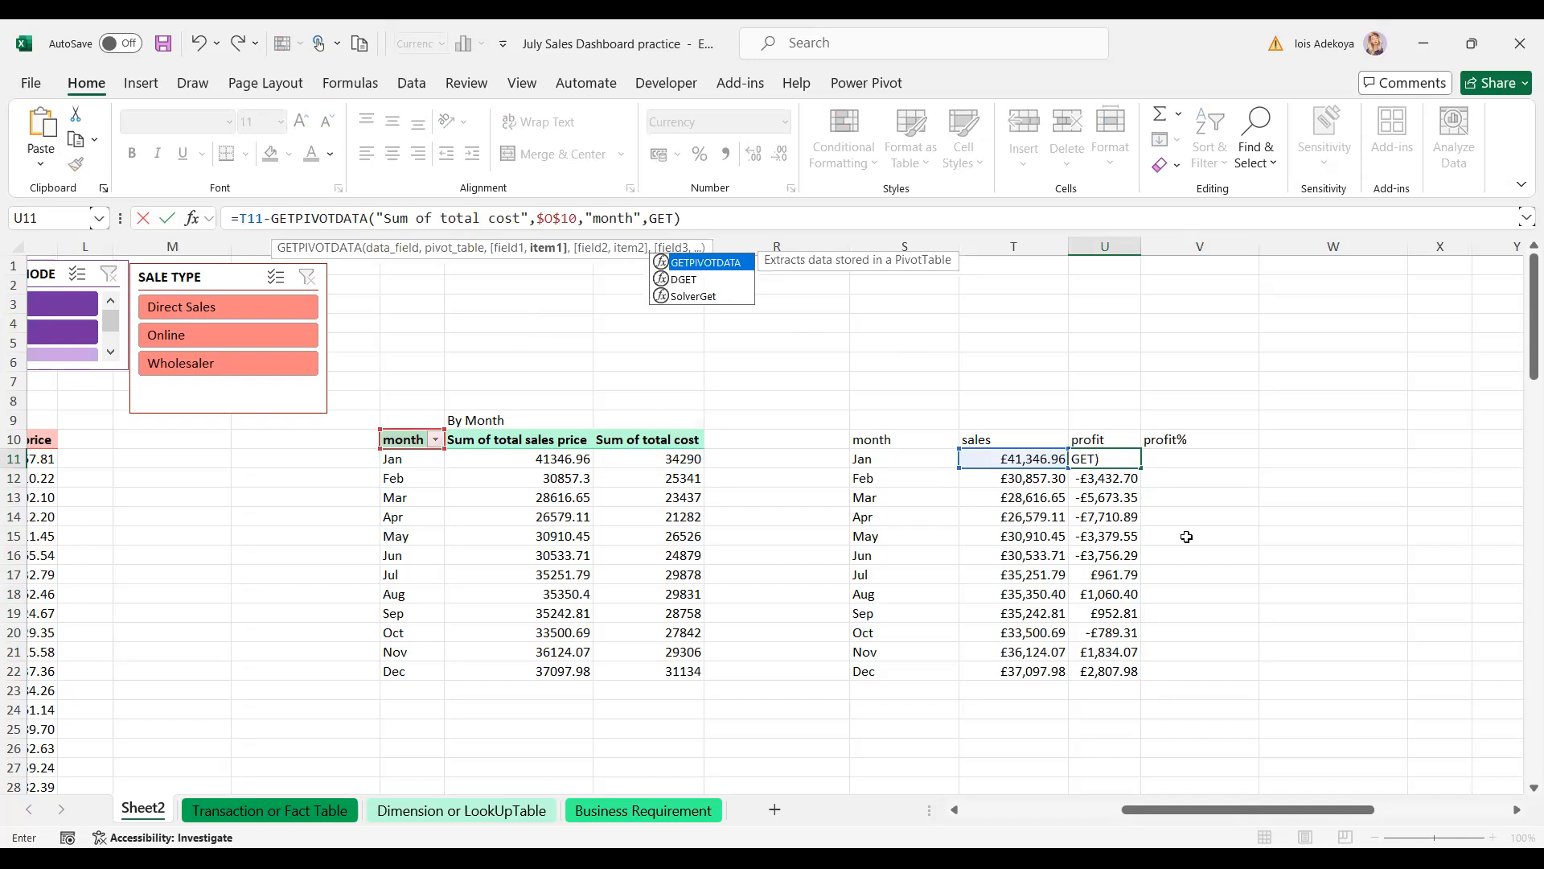
pyautogui.press('Escape')
pyautogui.keyDown('shift'); pyautogui.click(1105, 670); pyautogui.keyUp('shift')
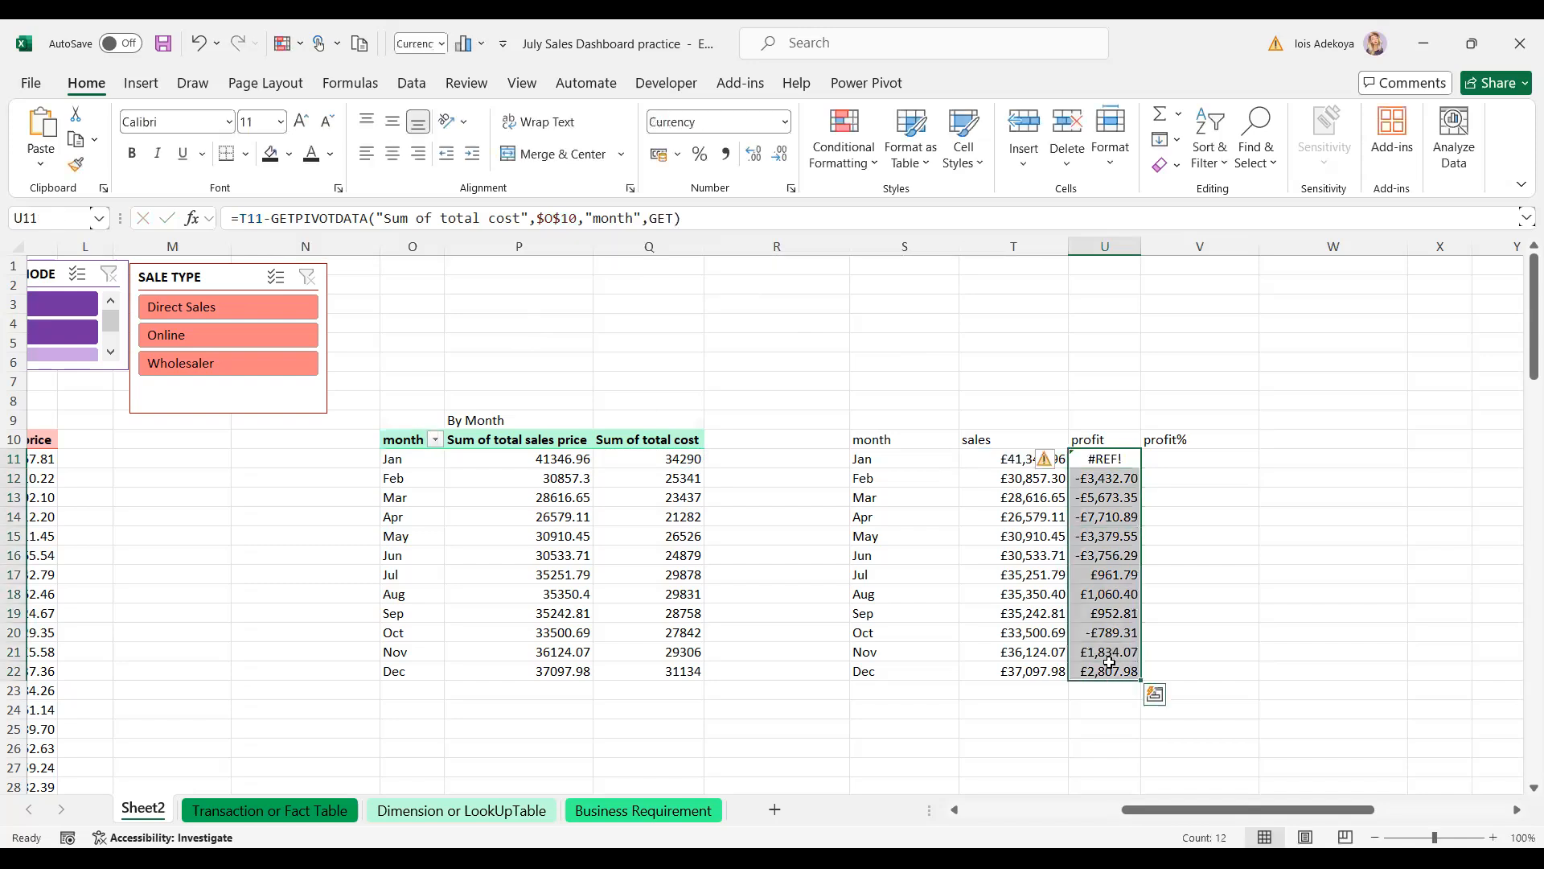
pyautogui.press('Delete')
pyautogui.click(1108, 460)
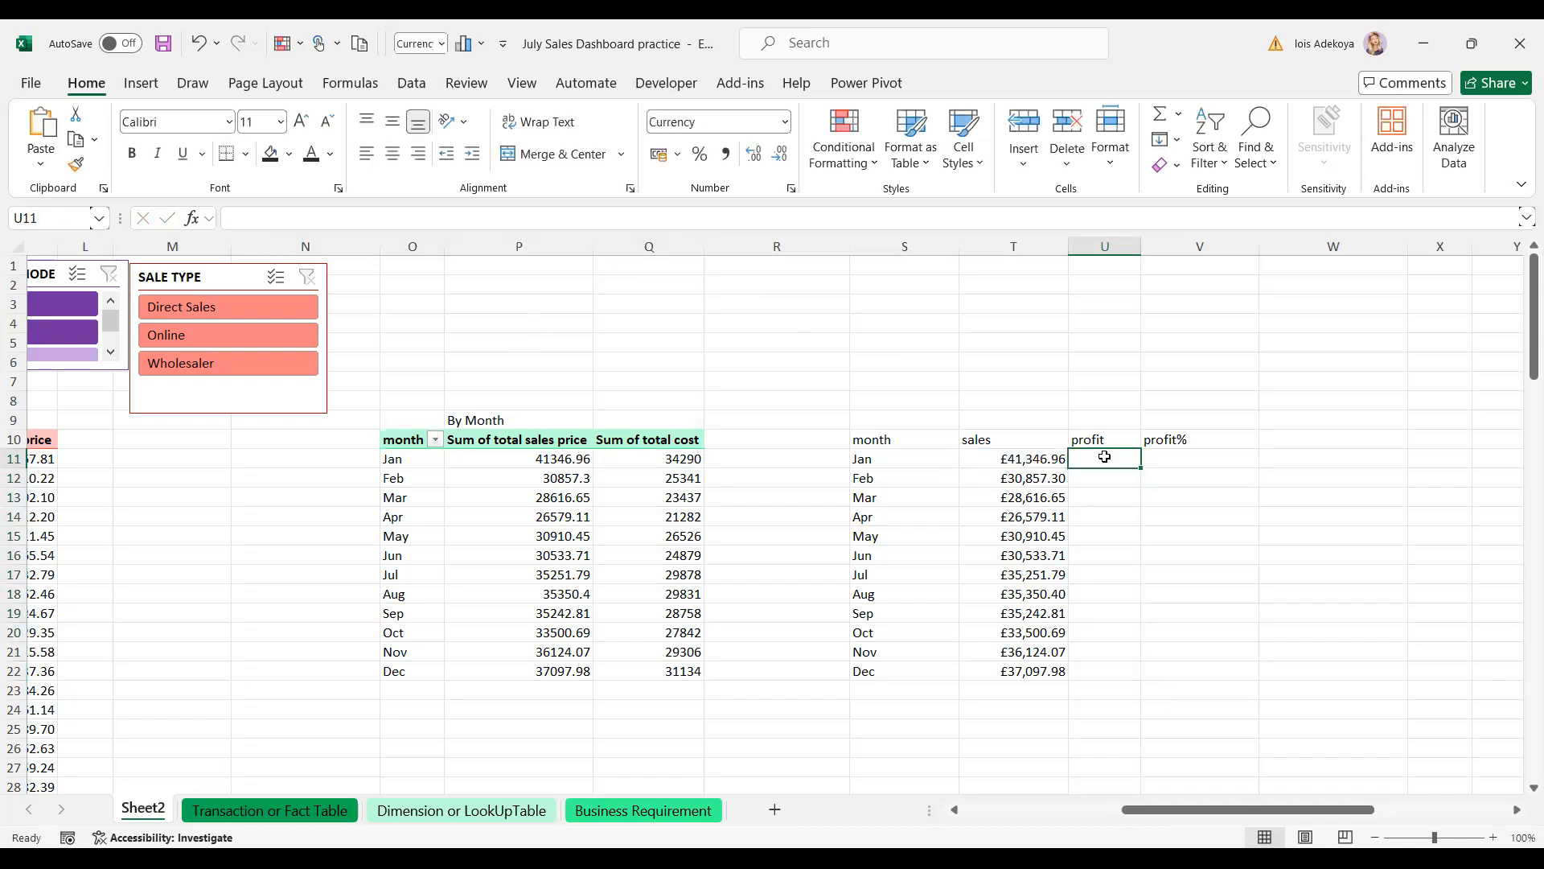
# - Enter the Jan profit formula =T11-Q11 in U11, correcting the row from Q10
pyautogui.write('=')
pyautogui.click(1015, 464)
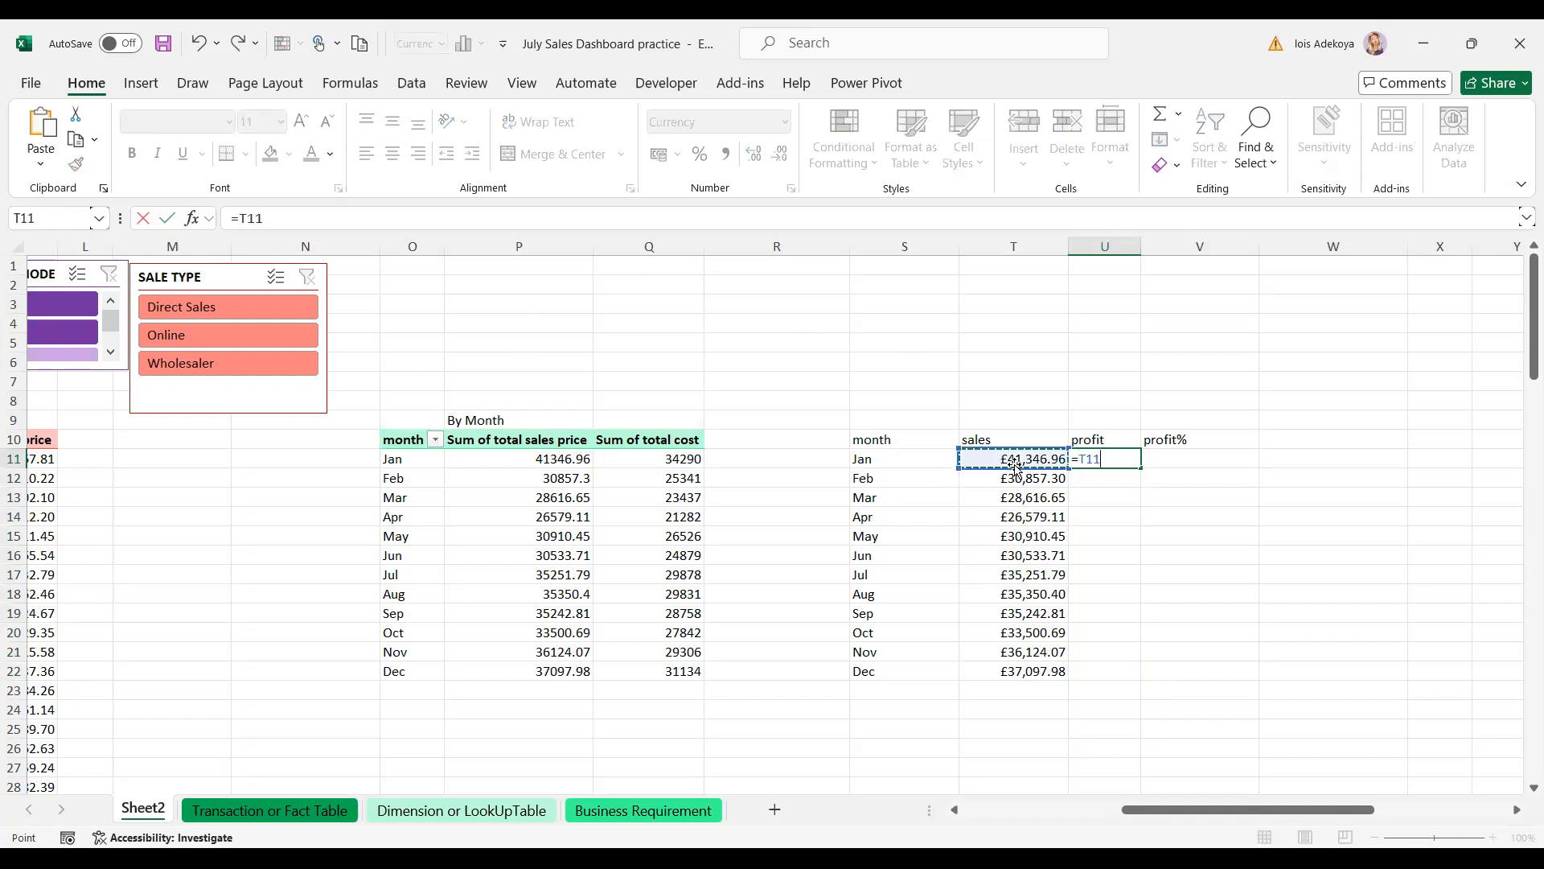
pyautogui.write('-')
pyautogui.write('q')
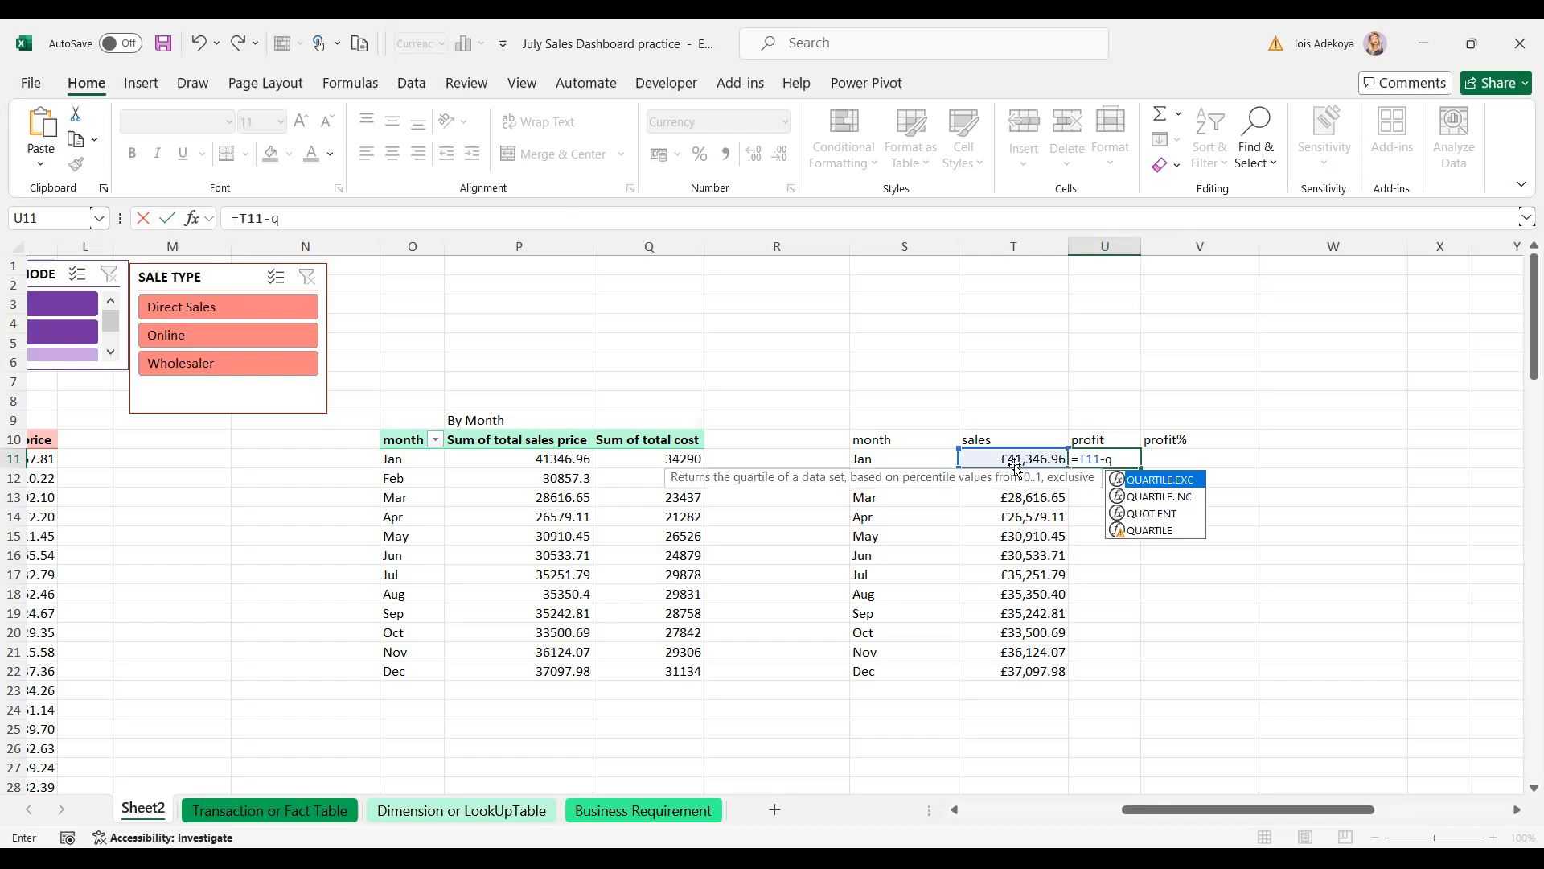
pyautogui.press('BackSpace')
pyautogui.write('Q10')
pyautogui.press('Return')
pyautogui.click(1107, 458)
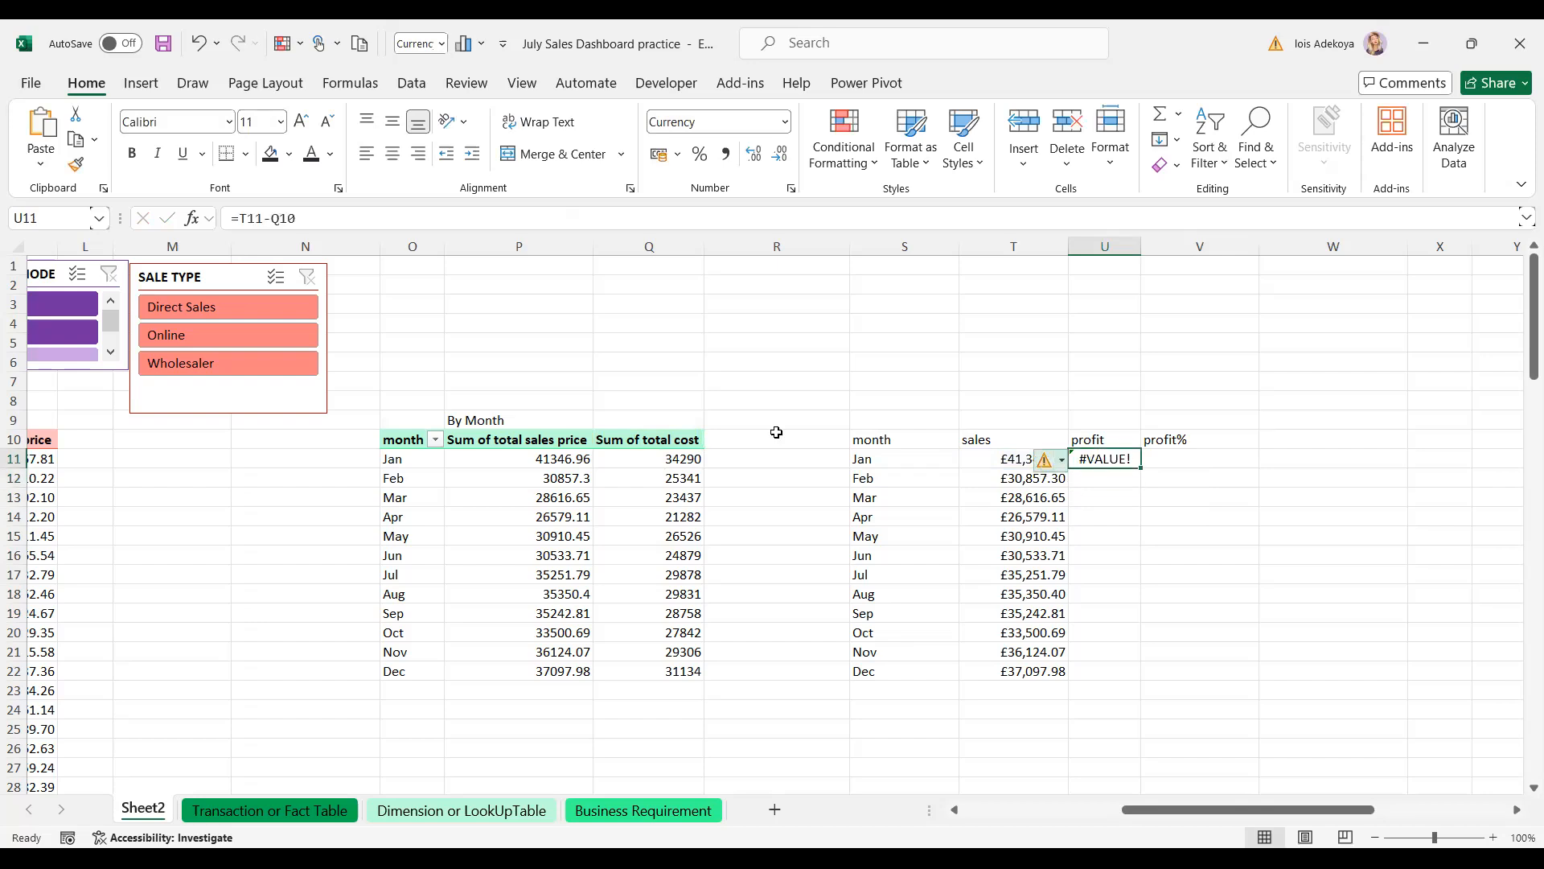
pyautogui.click(314, 217)
pyautogui.press('BackSpace')
pyautogui.write('1')
pyautogui.press('Return')
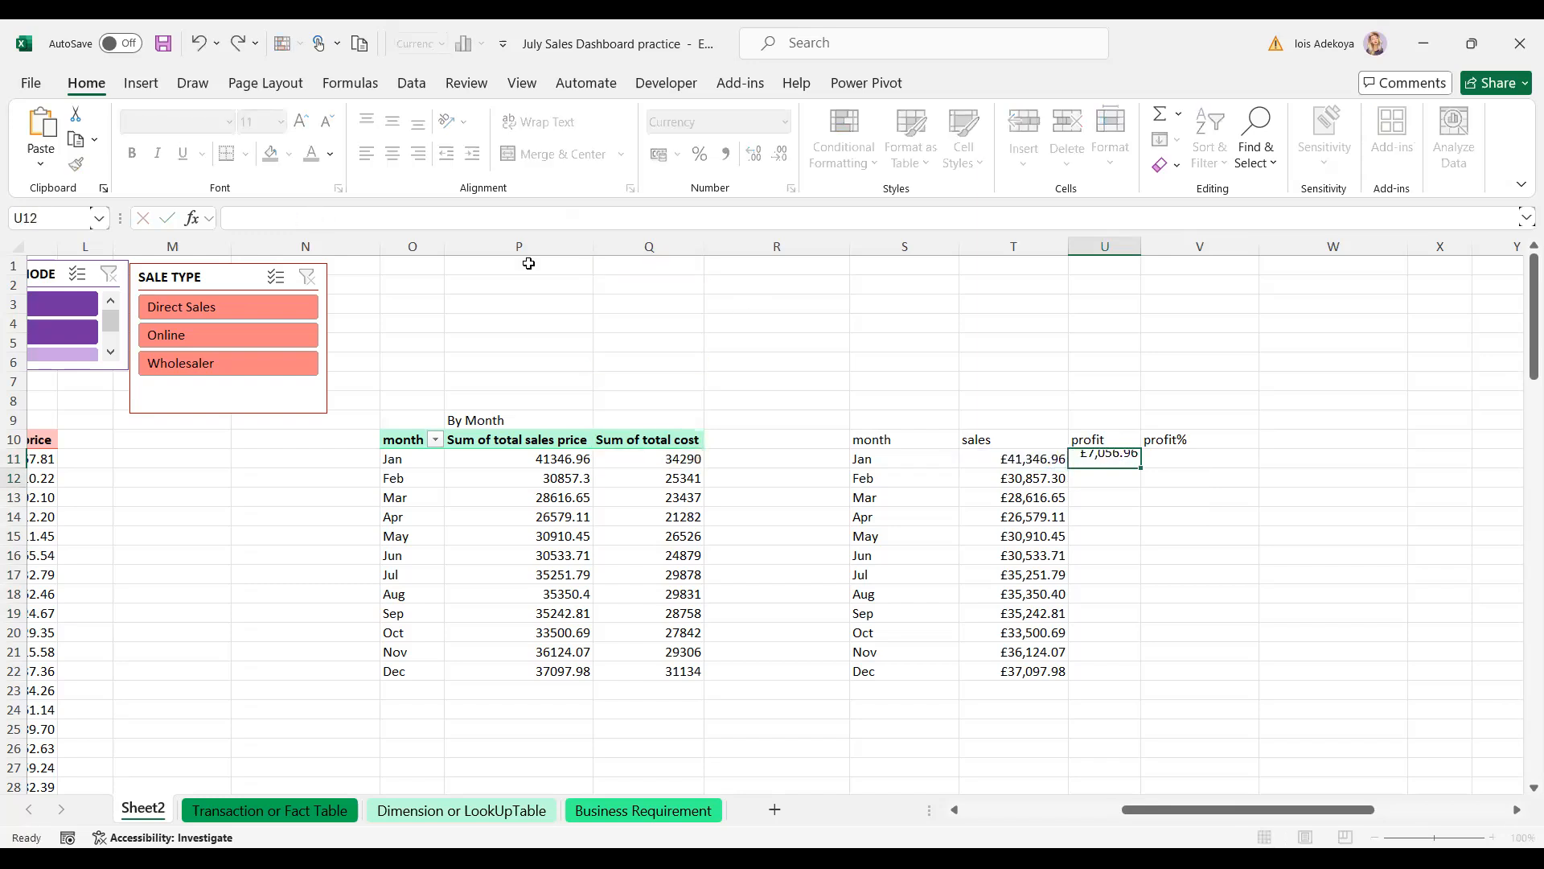
# - Fill the profit formula down to U22 and start the Jan profit% formula in V11
pyautogui.click(1099, 461)
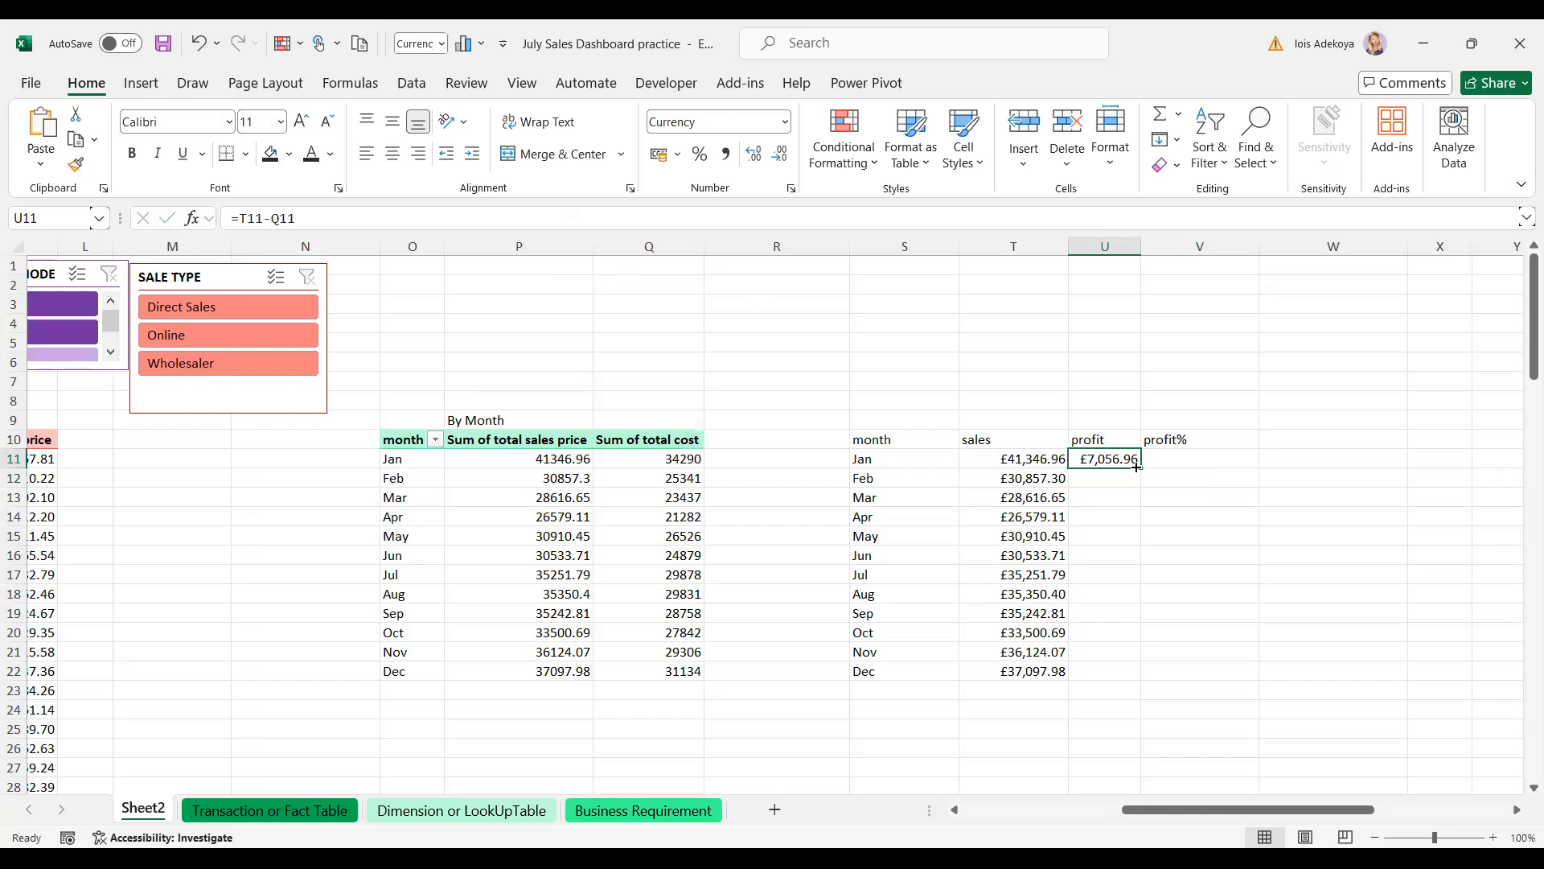
pyautogui.doubleClick(1136, 466)
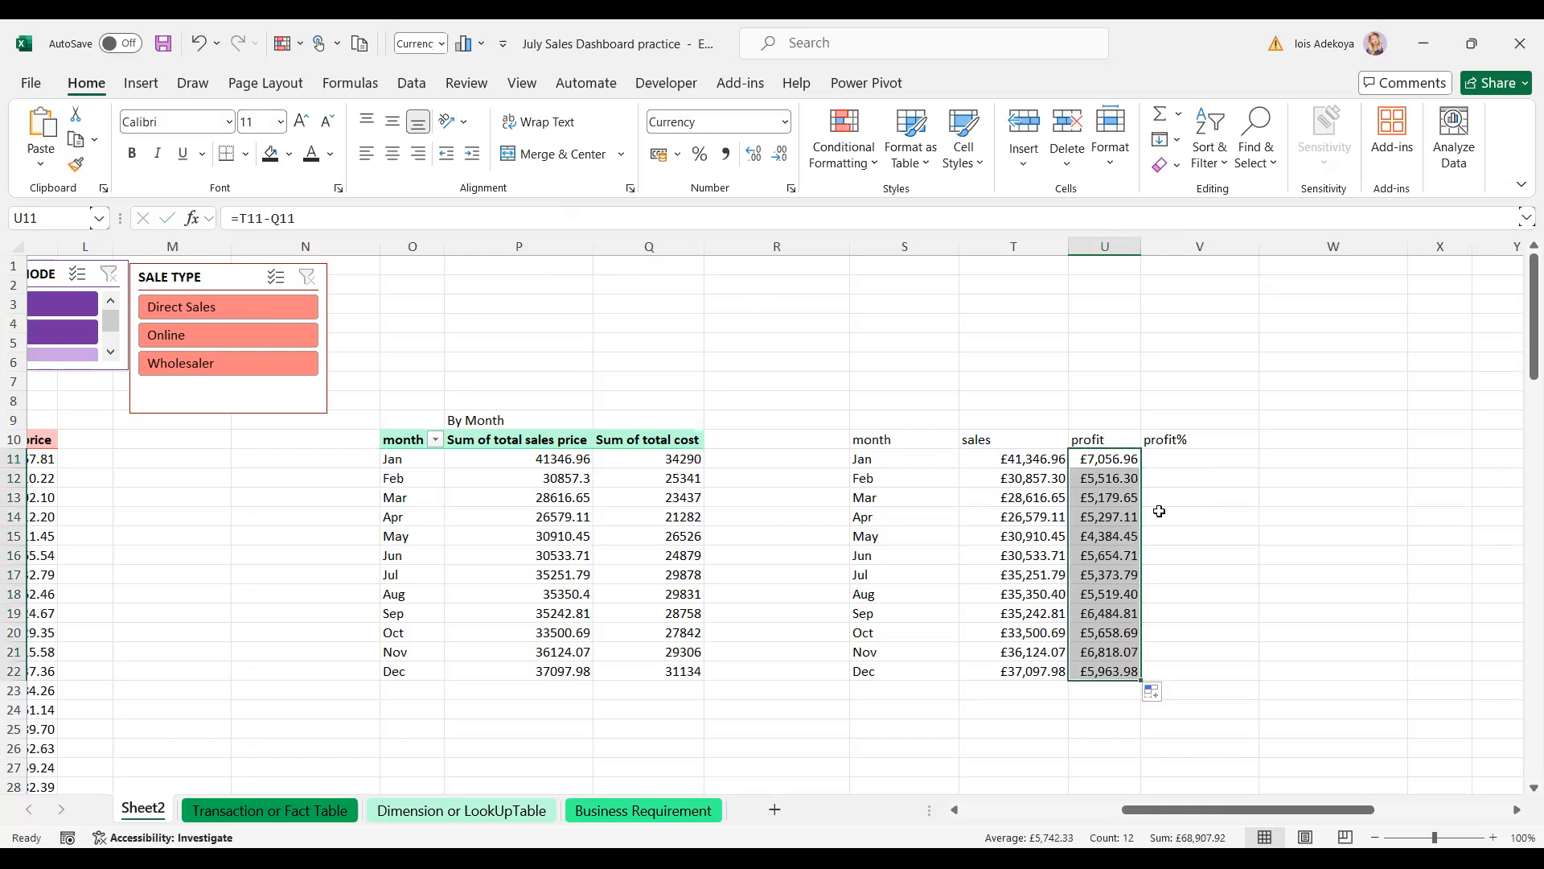
pyautogui.click(1159, 512)
pyautogui.click(1178, 459)
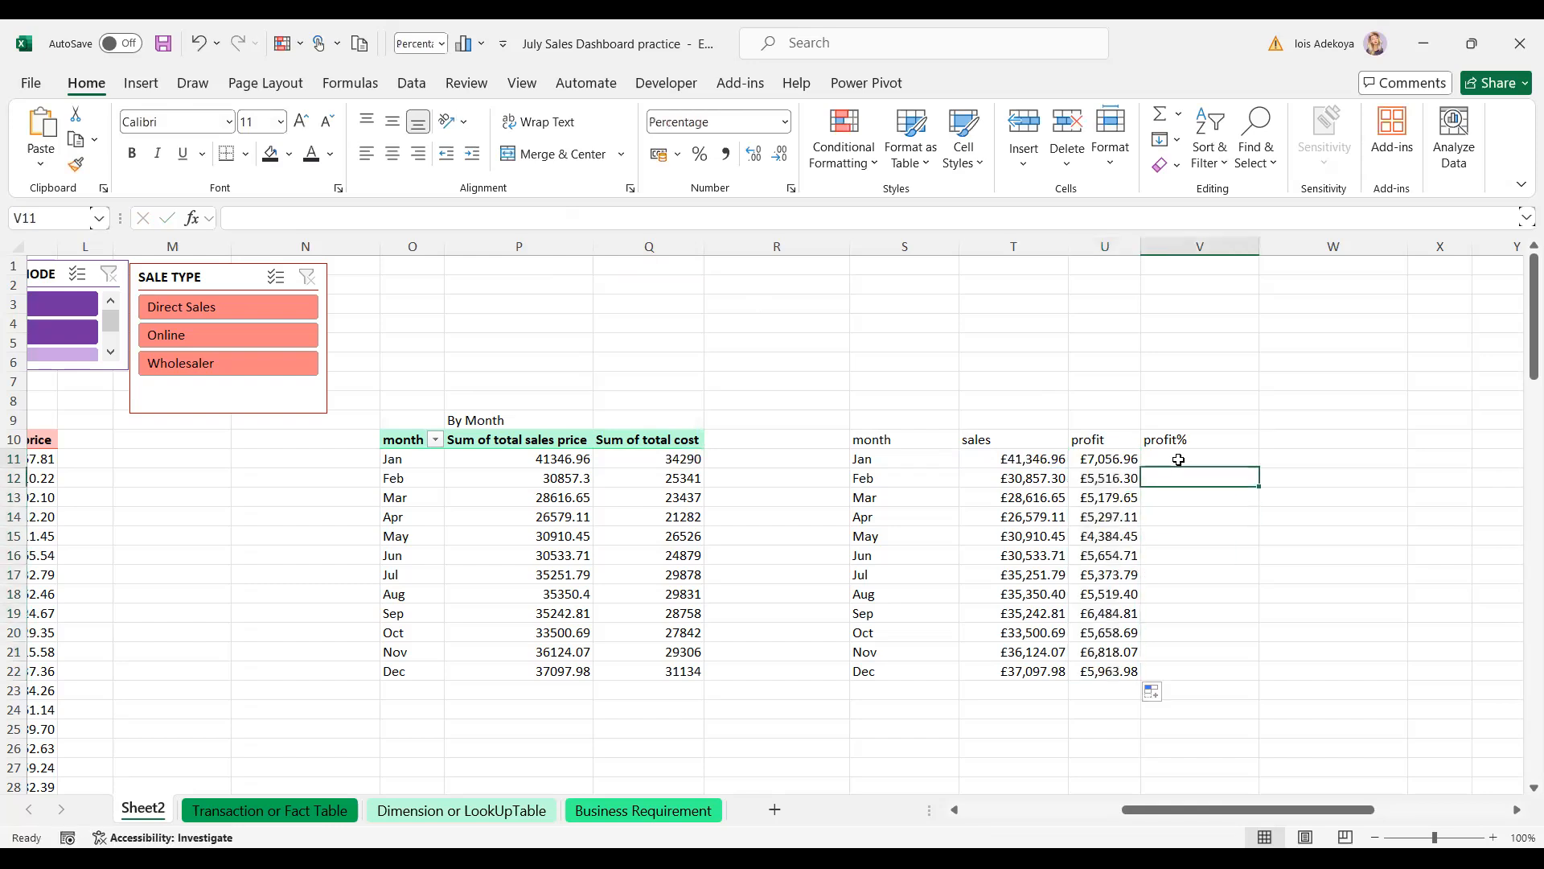
pyautogui.click(1102, 461)
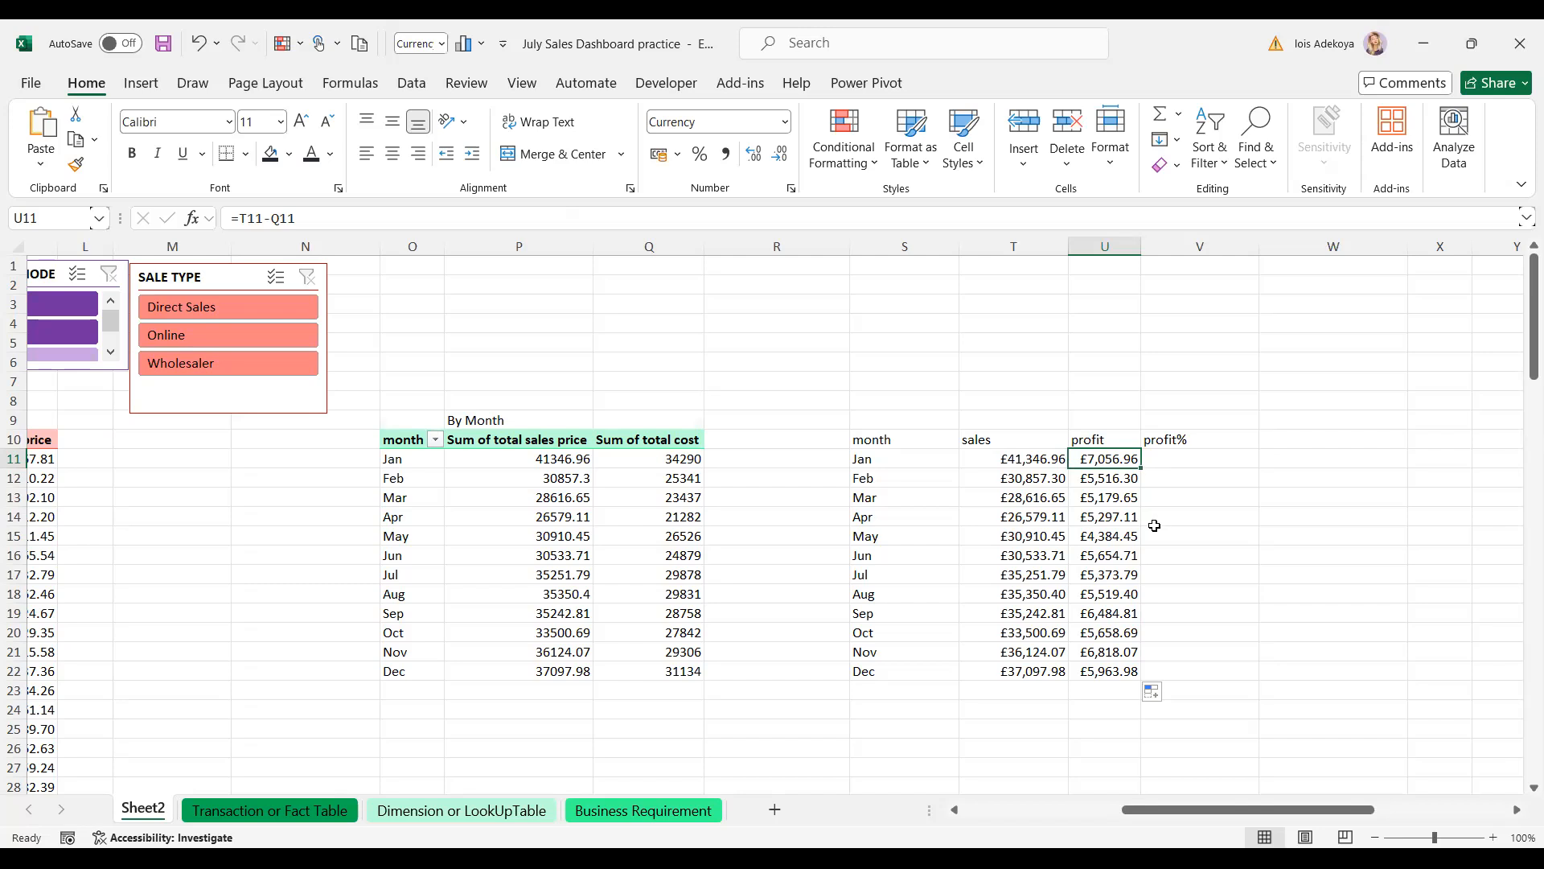
pyautogui.click(1188, 462)
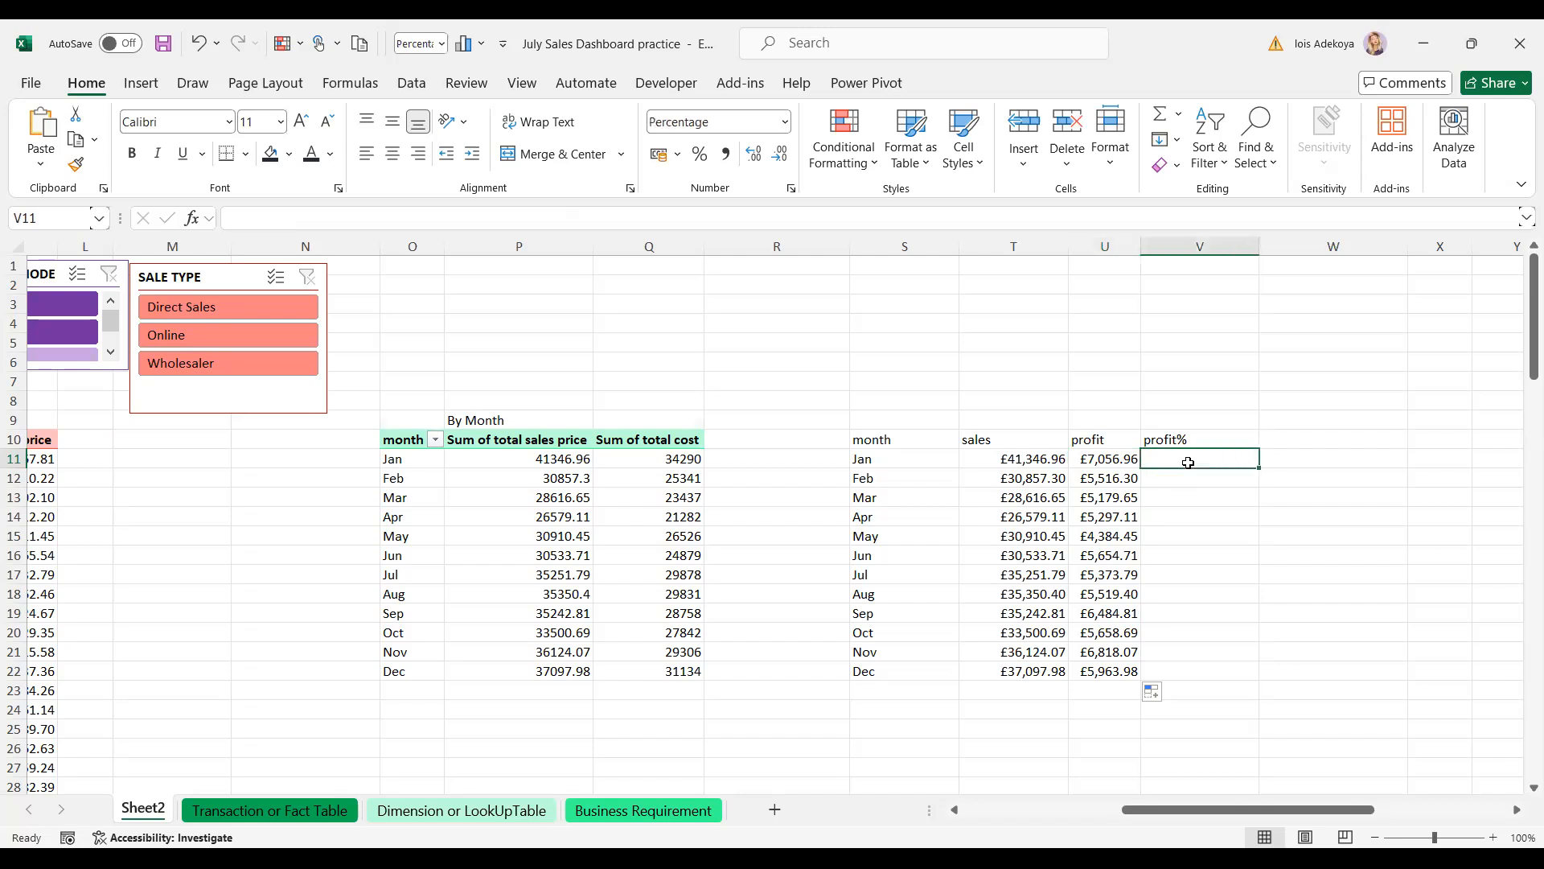
pyautogui.click(1112, 459)
pyautogui.click(1156, 461)
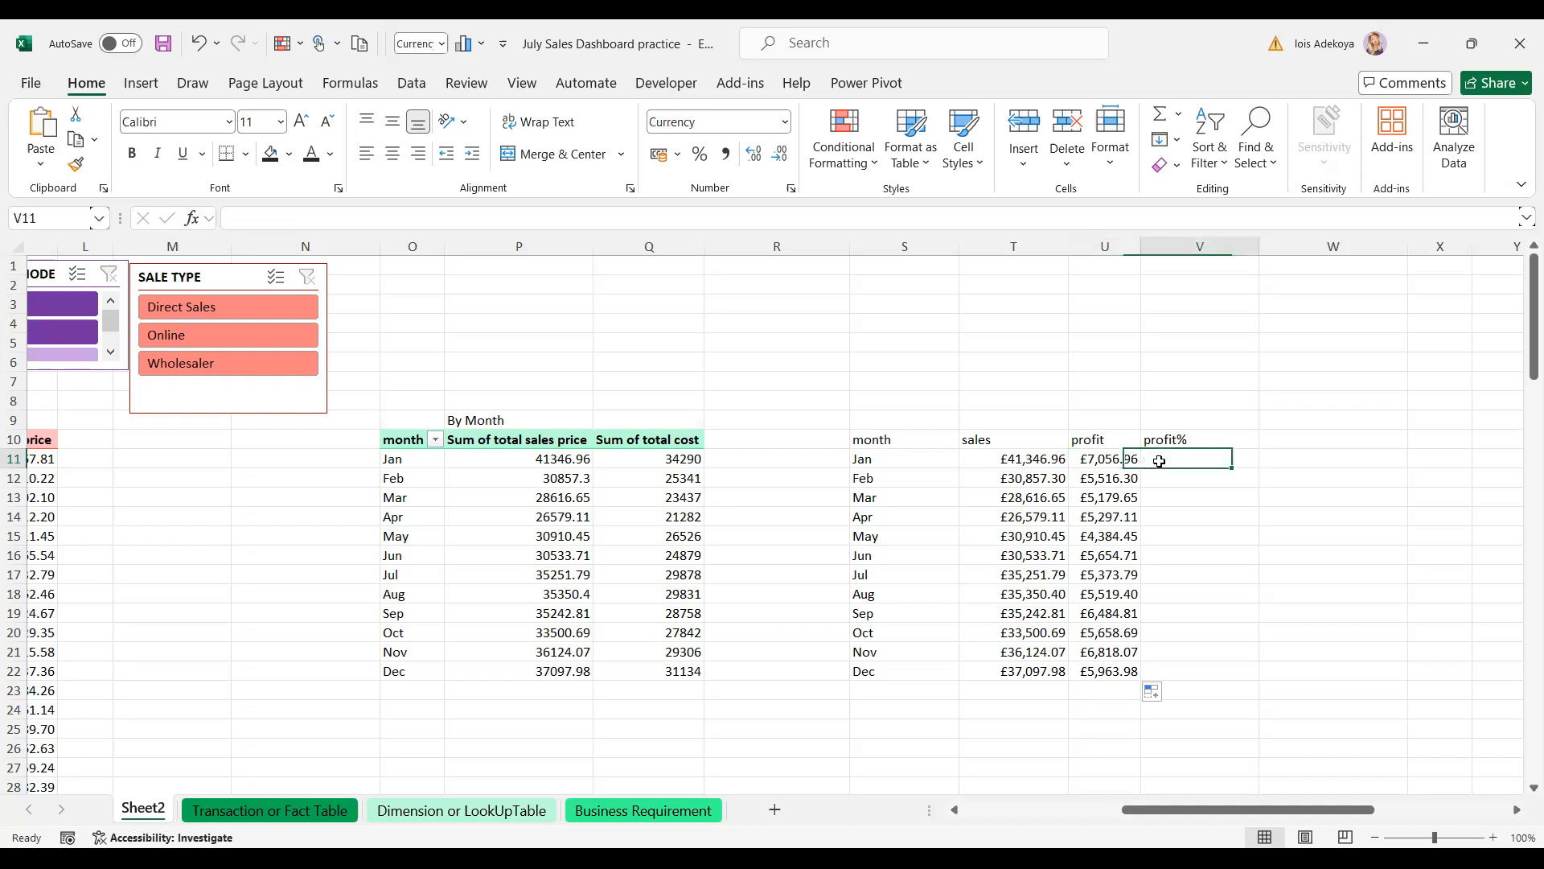
pyautogui.write('=')
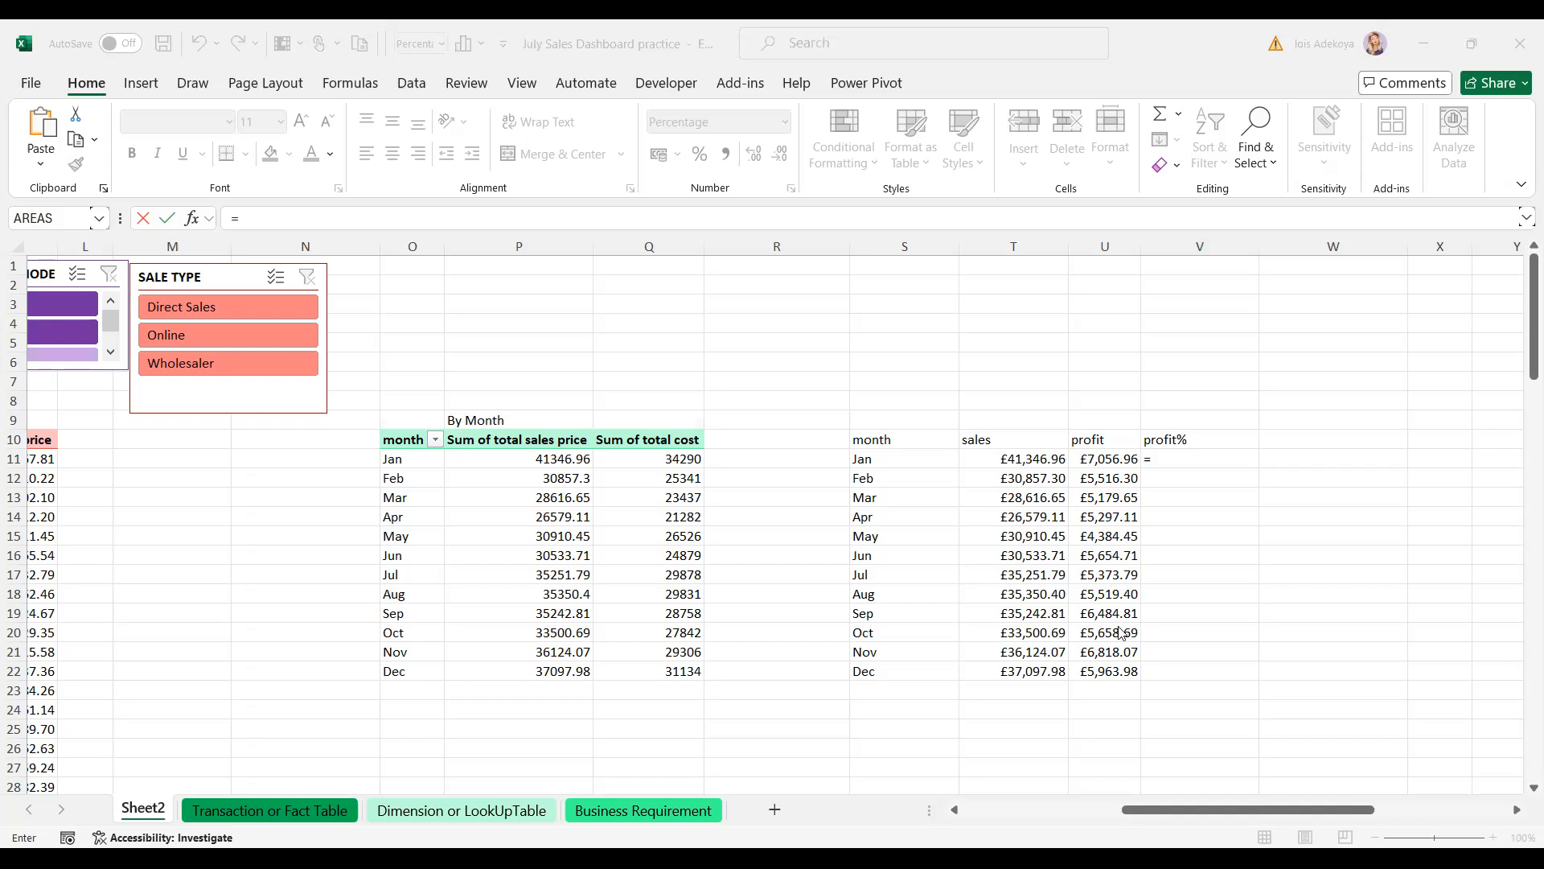
# - Enter =U11/T11 in V11 and fill it to V22, showing 17% for Jan to 16% for Dec
pyautogui.click(1224, 613)
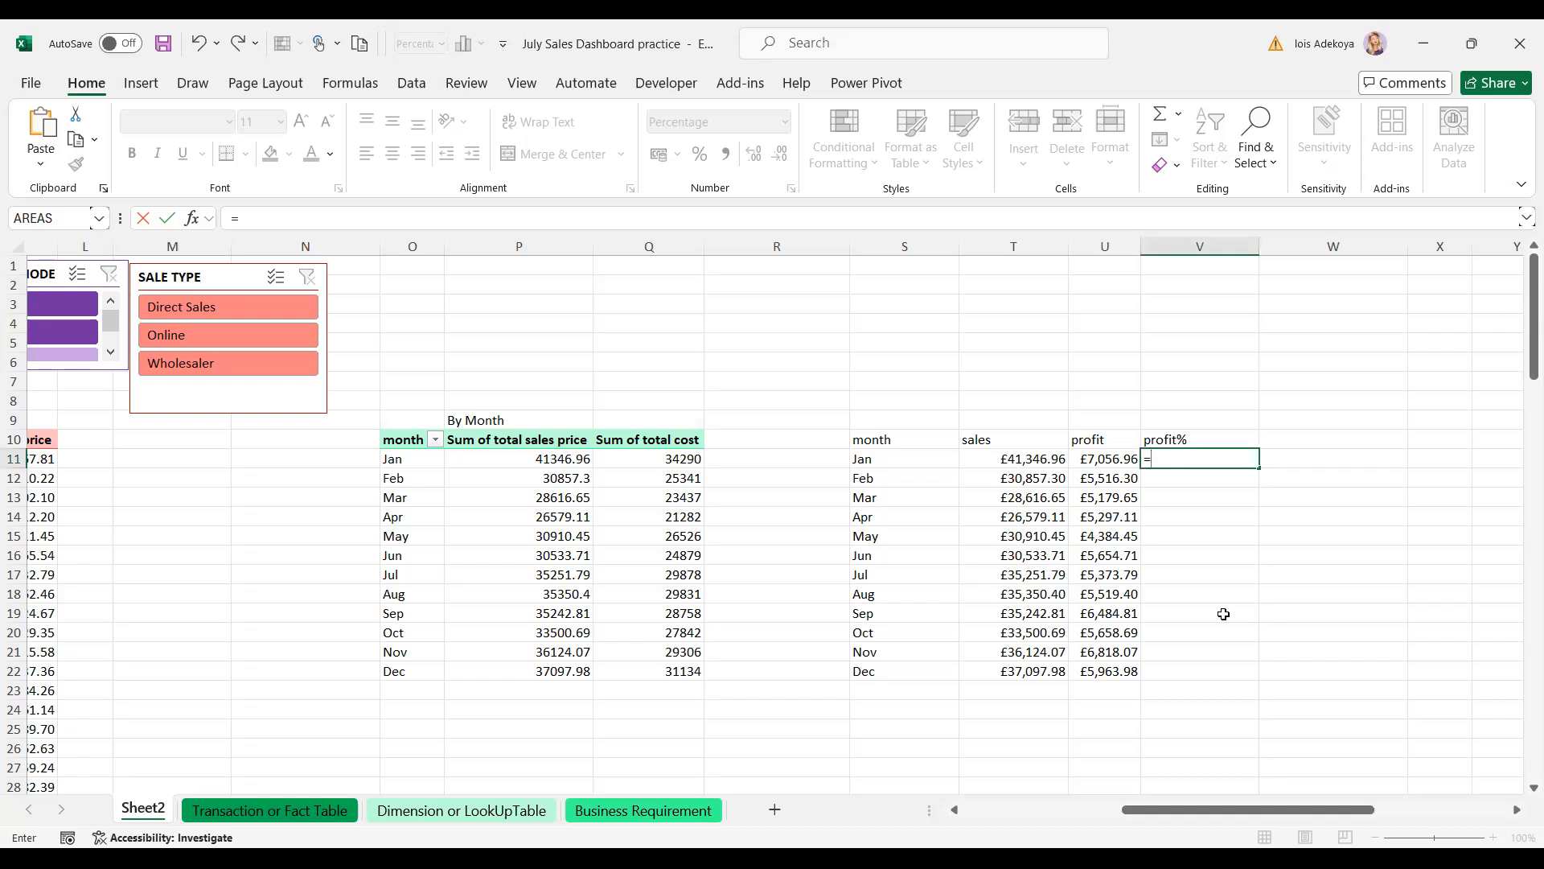
pyautogui.click(1084, 458)
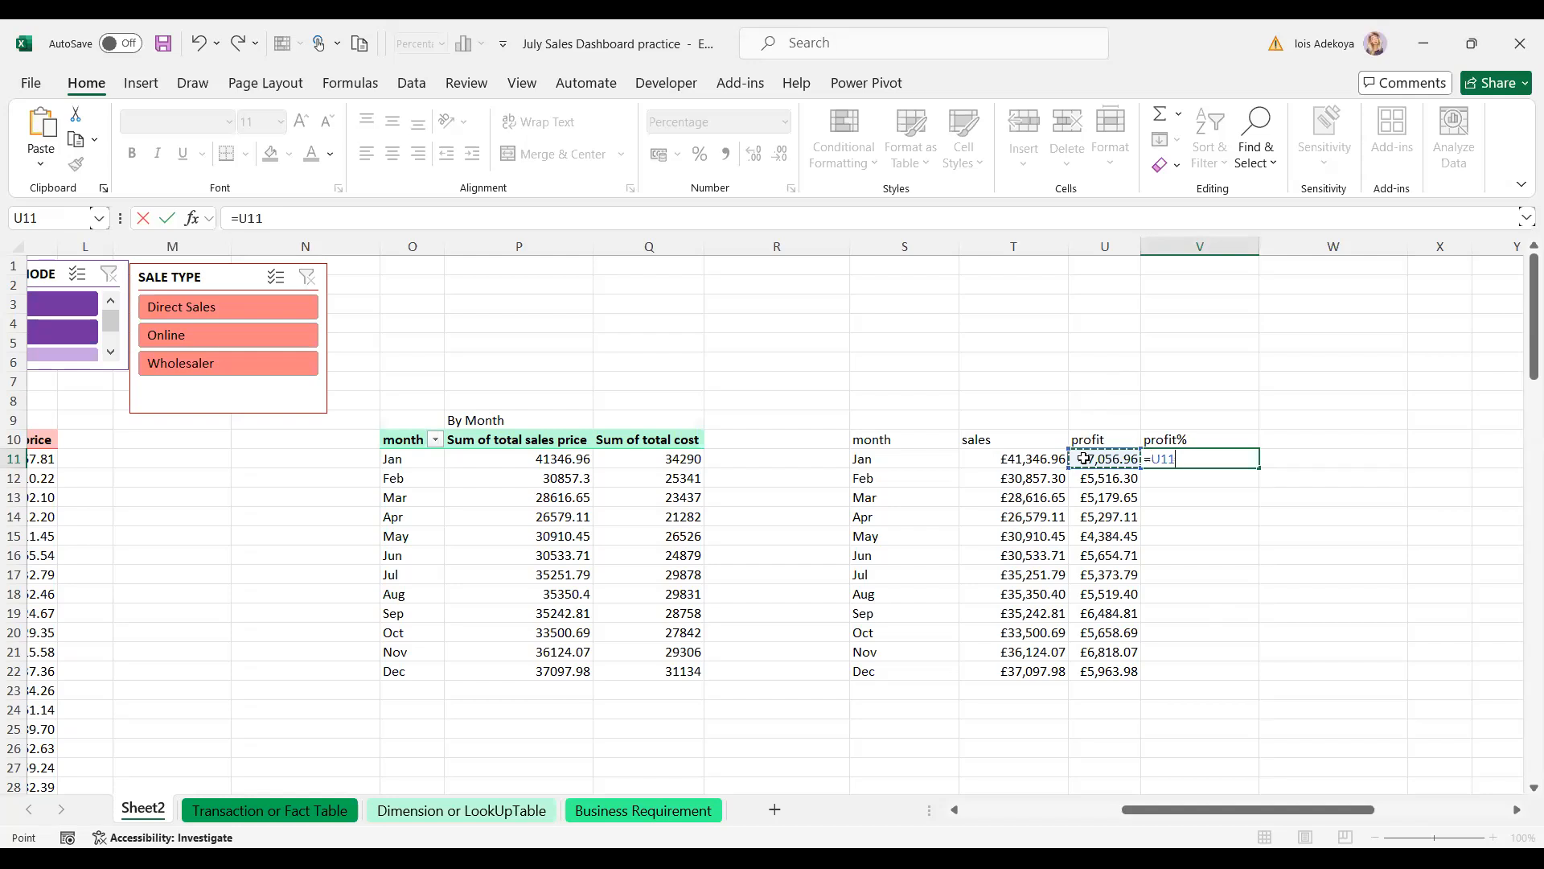
pyautogui.write('/')
pyautogui.click(1030, 460)
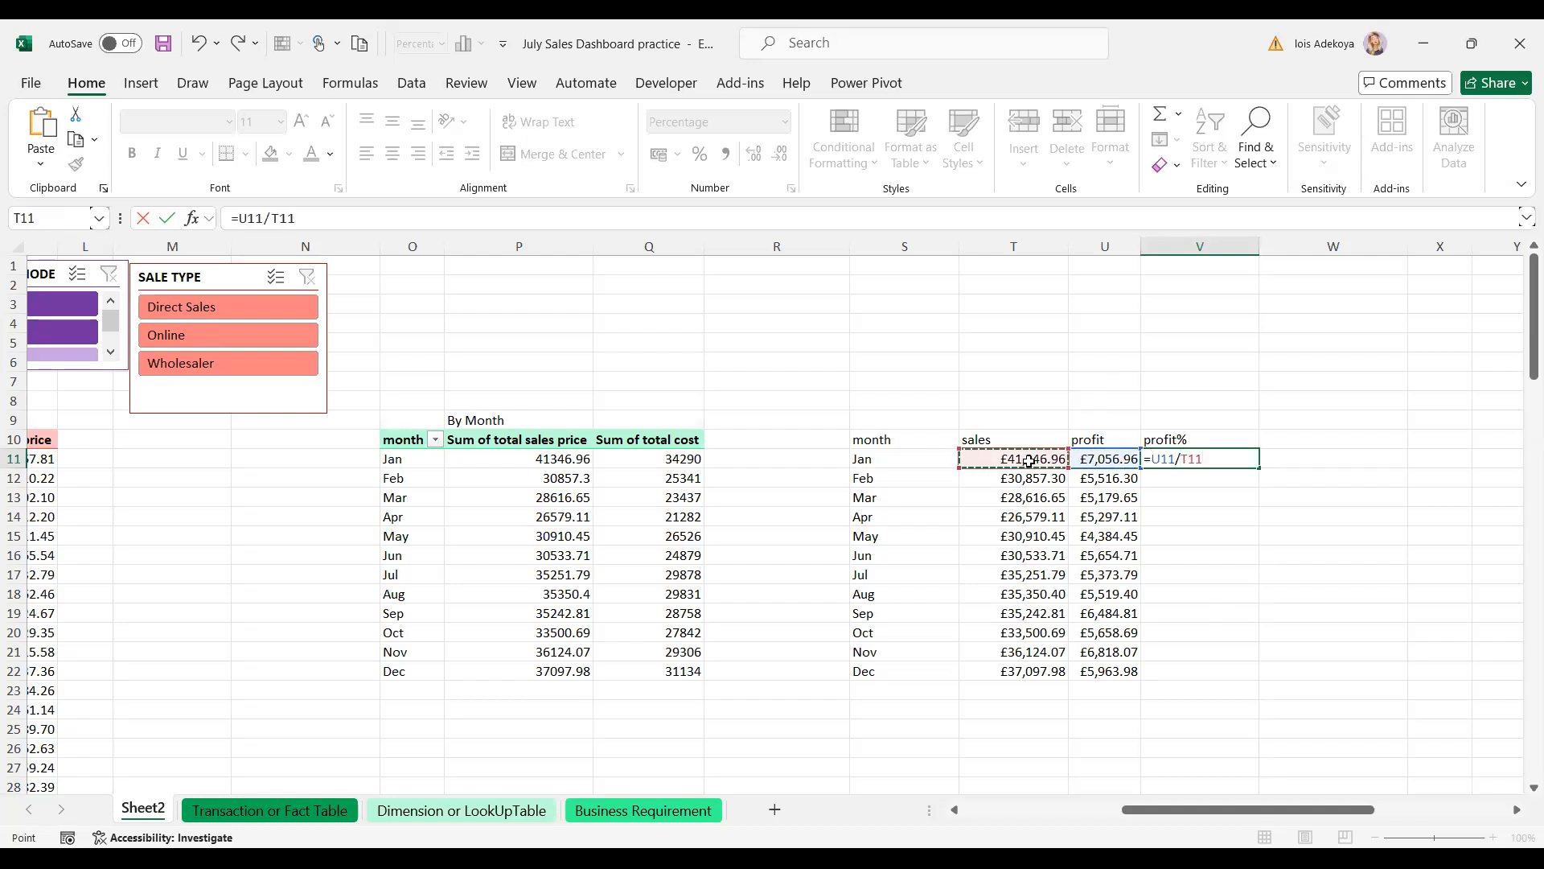
pyautogui.press('Return')
pyautogui.click(1227, 457)
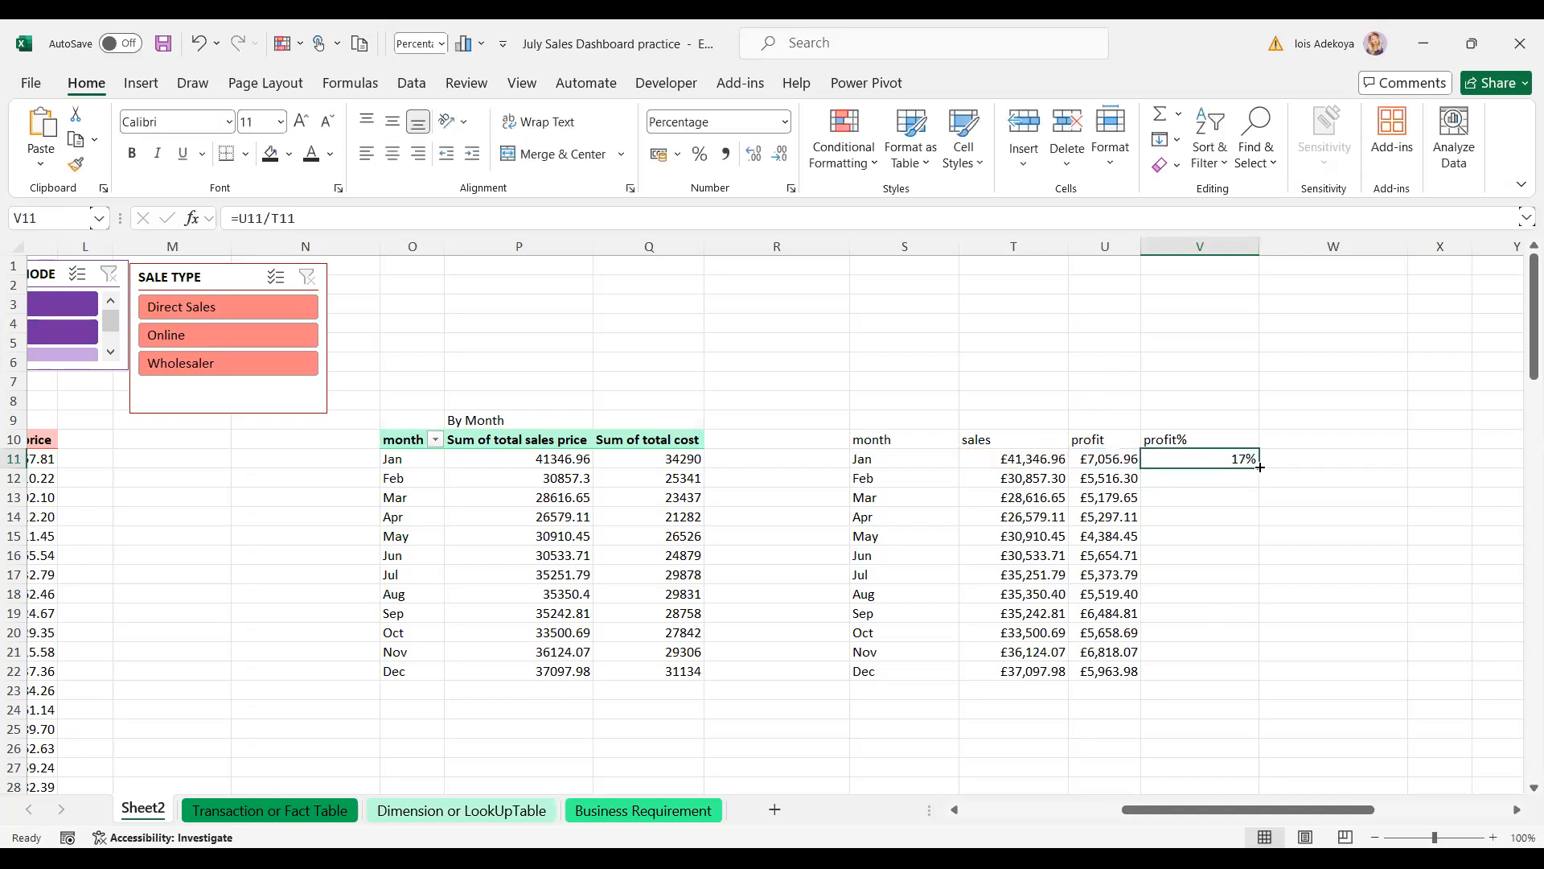
pyautogui.doubleClick(1257, 466)
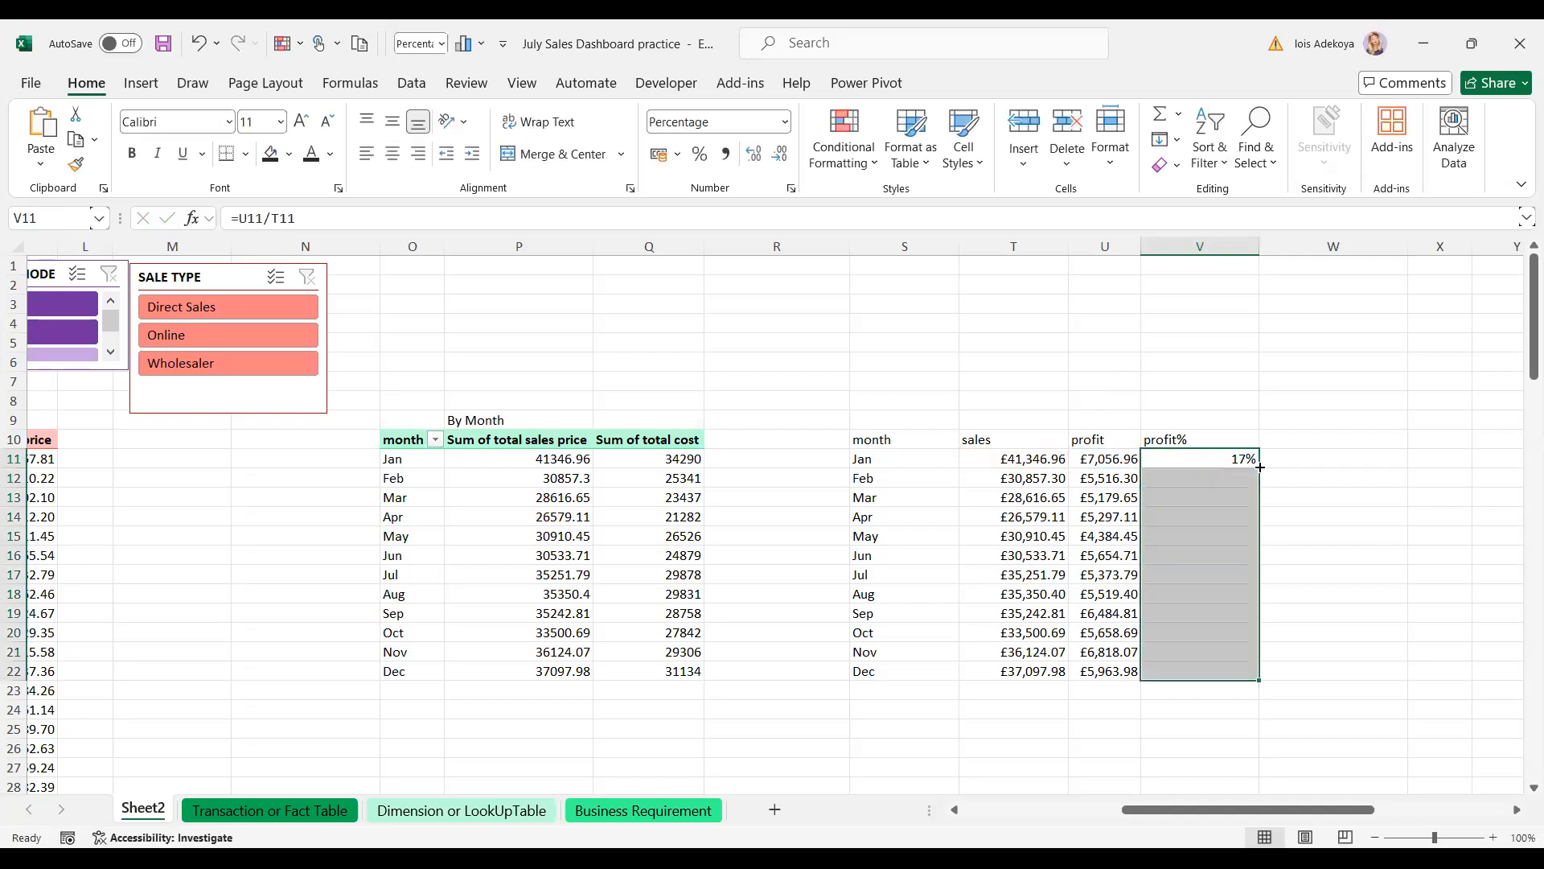
# - Rename the V10 header from 'profit%' to 'profit margin%'
pyautogui.click(1168, 439)
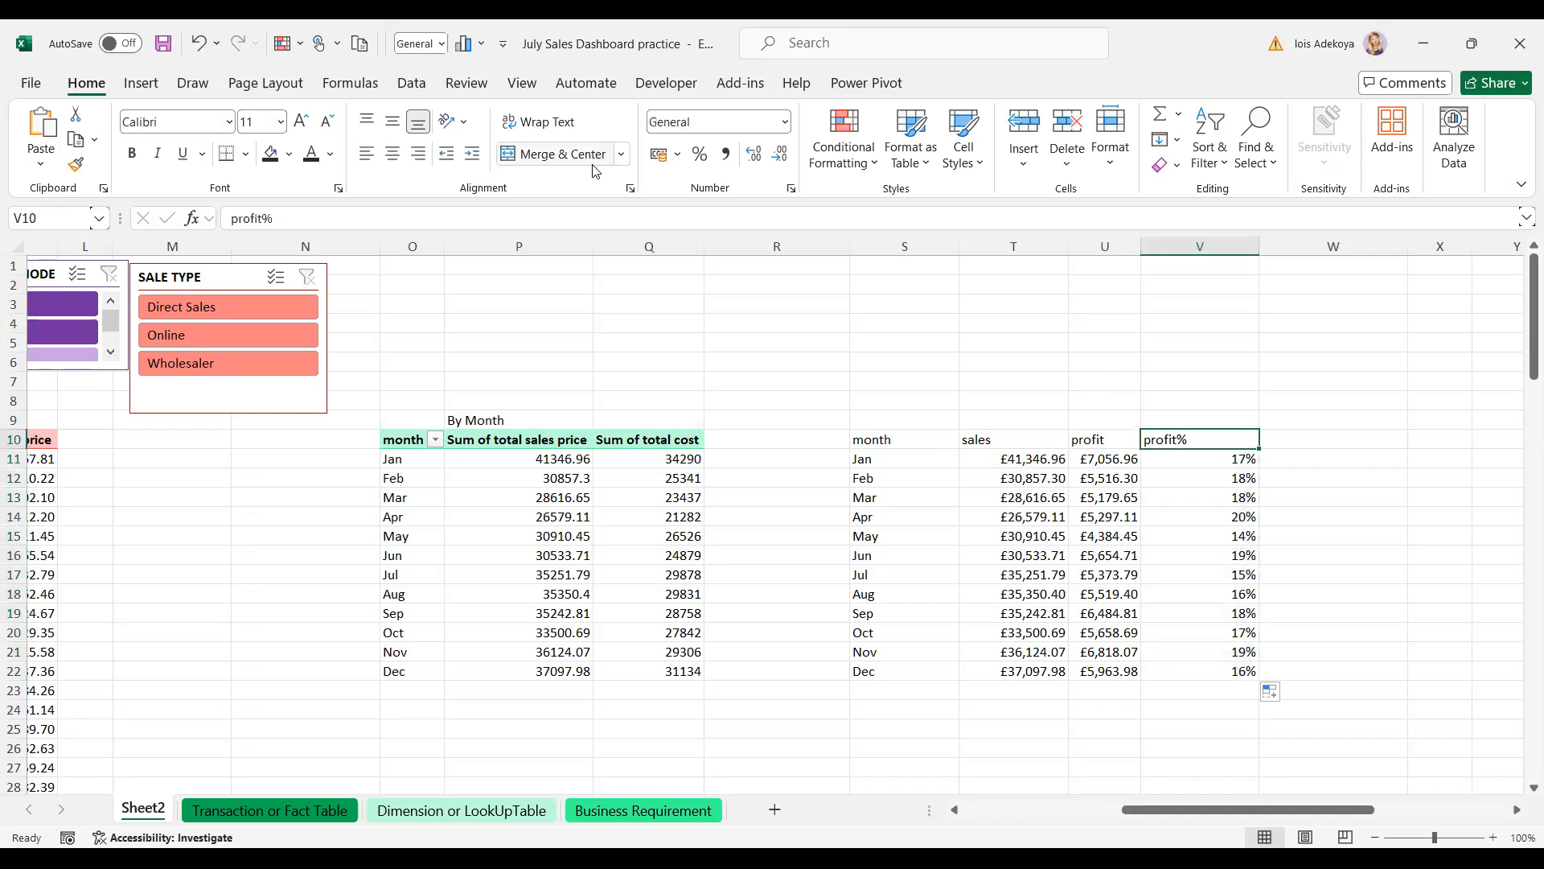
pyautogui.click(265, 217)
pyautogui.write('margin')
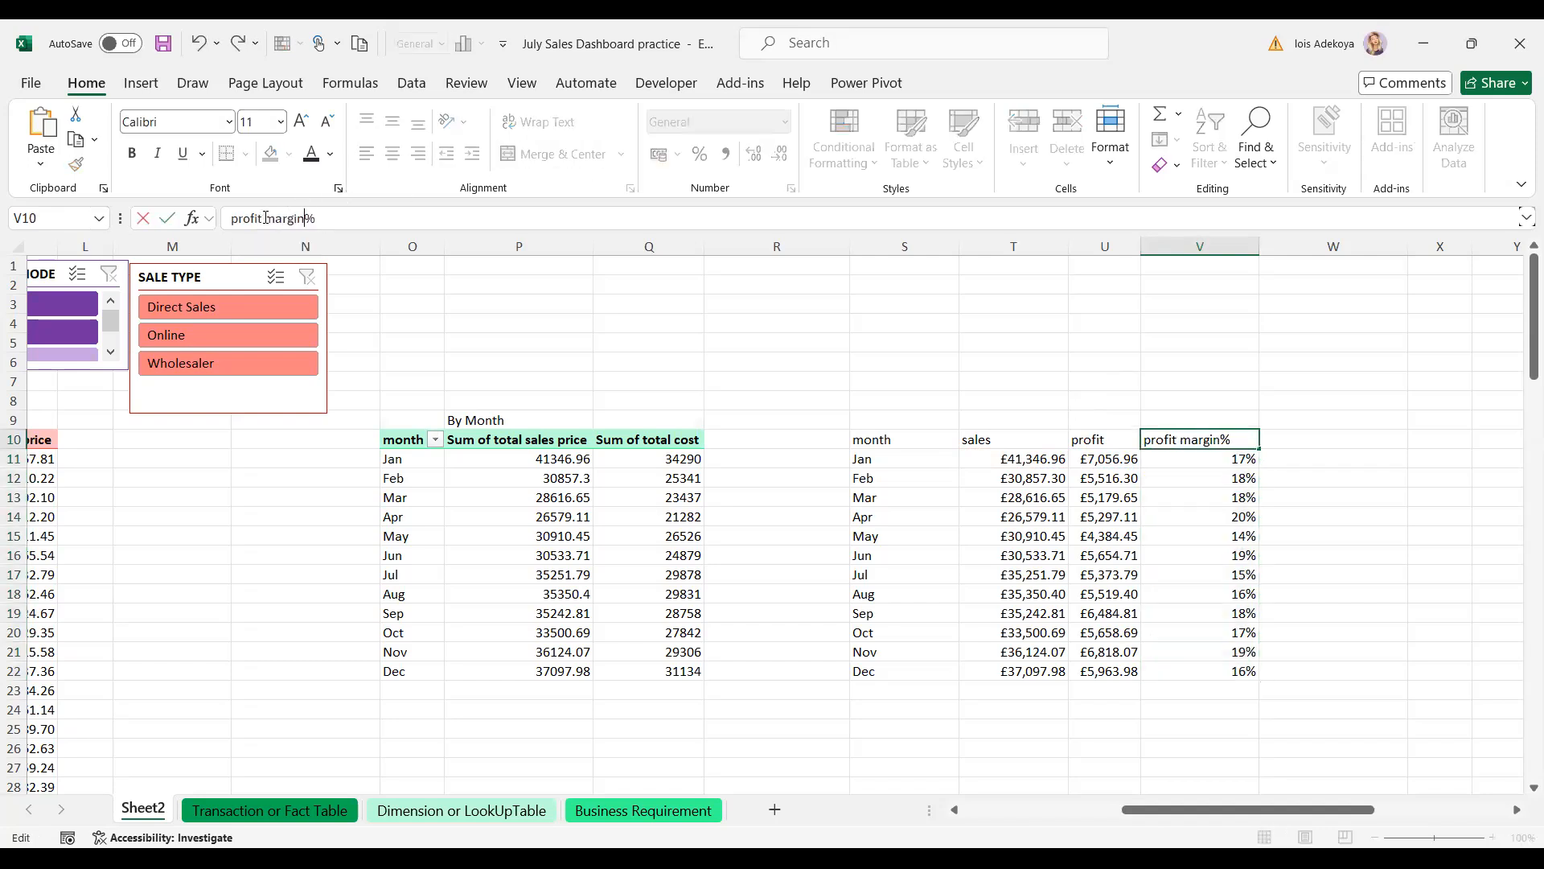
pyautogui.click(1359, 480)
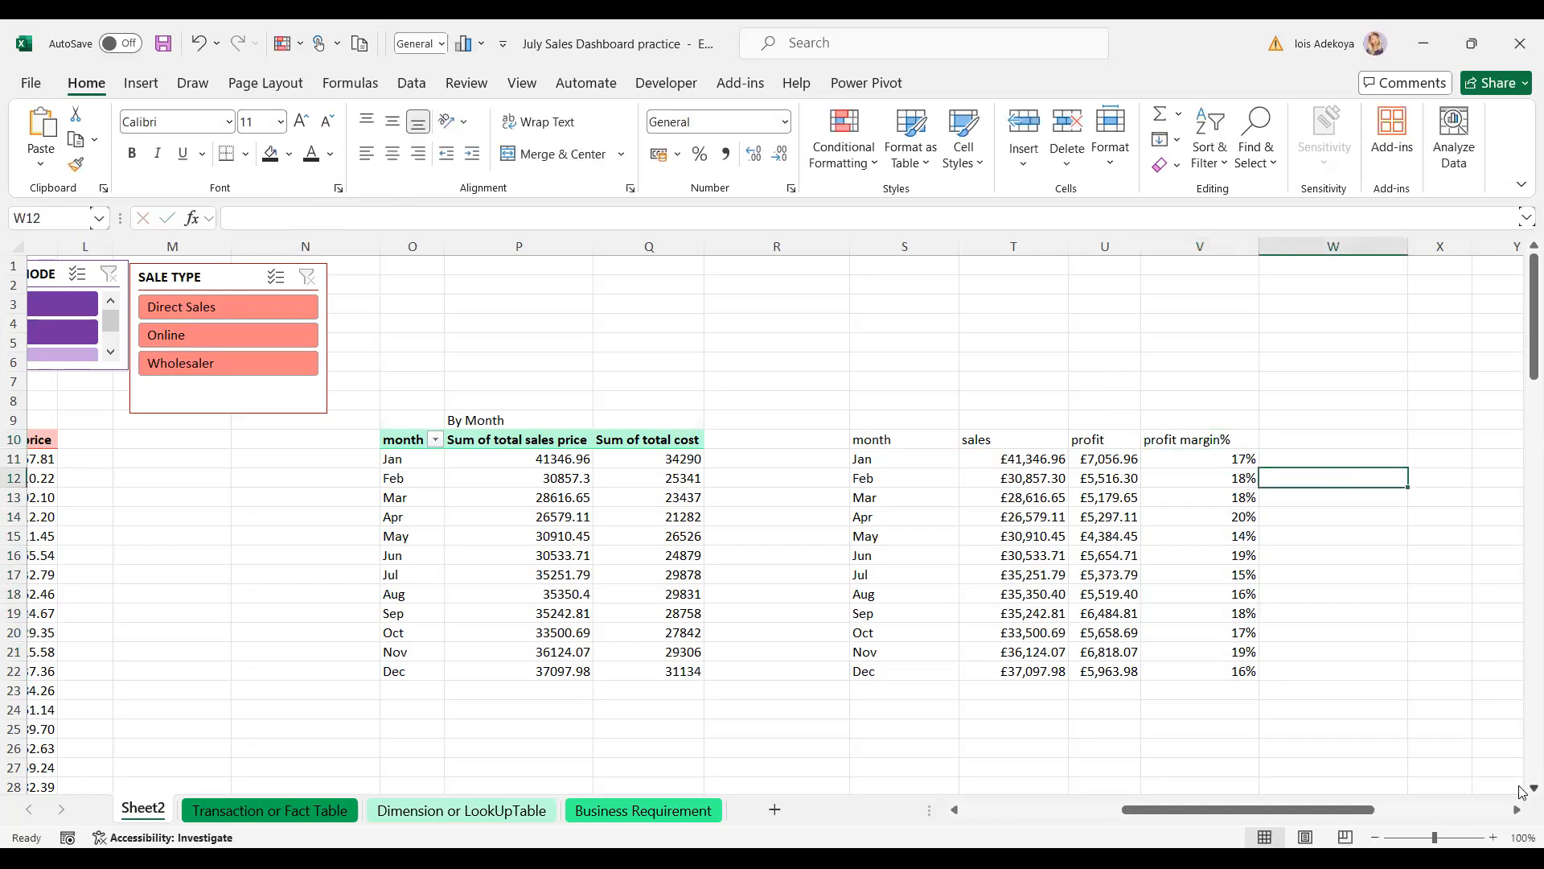
# - Select the month, sales and profit range S10:U22 as chart data, with the Insert ribbon showing
pyautogui.scroll(-2, 1520, 787)
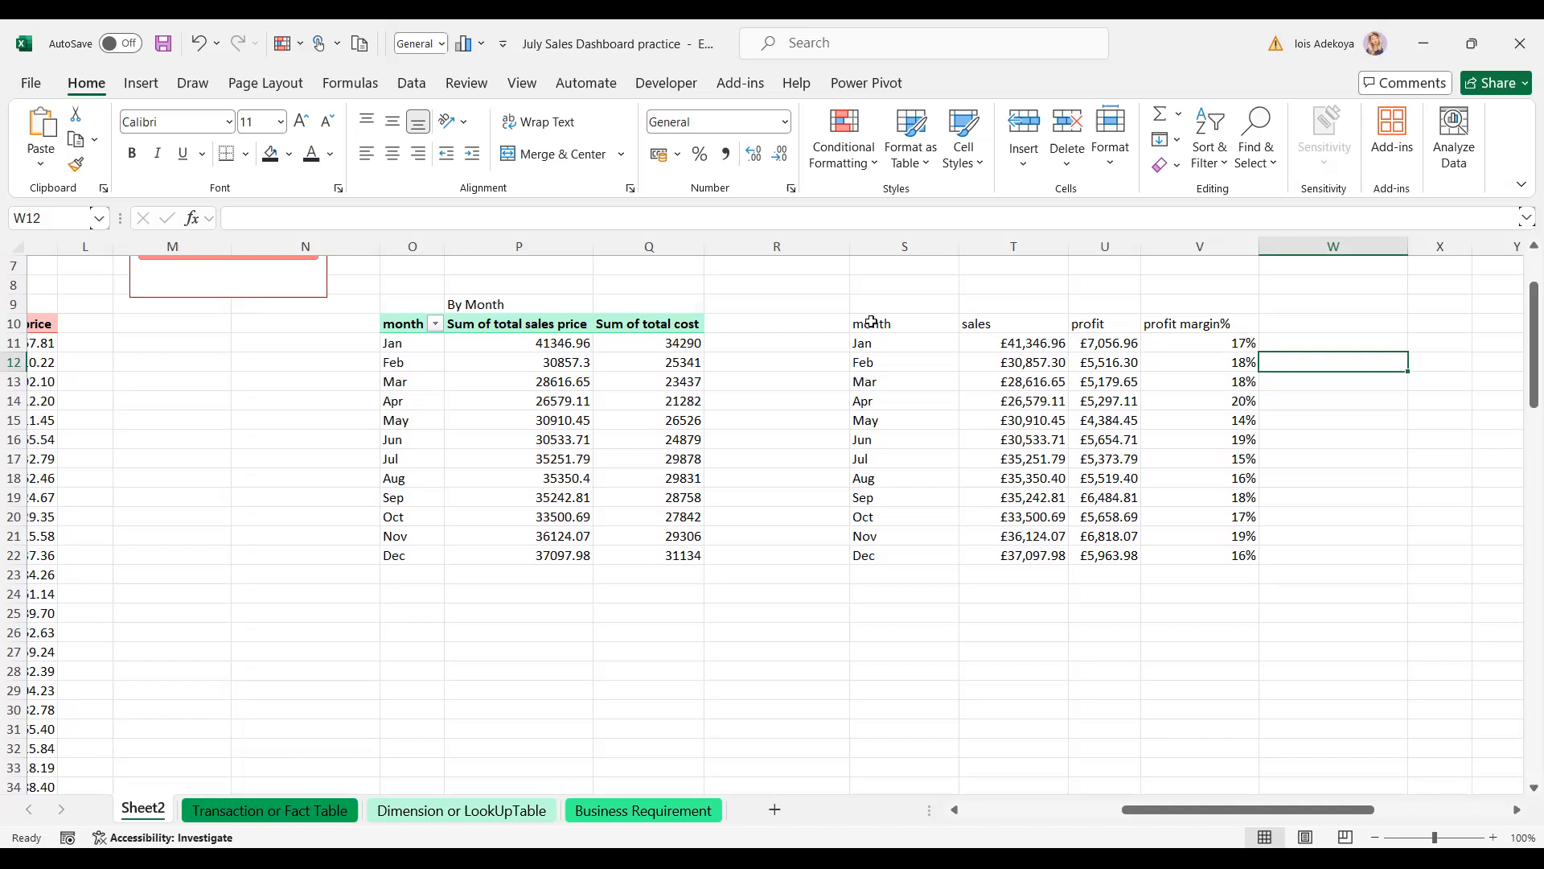
pyautogui.moveTo(871, 323); pyautogui.dragTo(1073, 548)
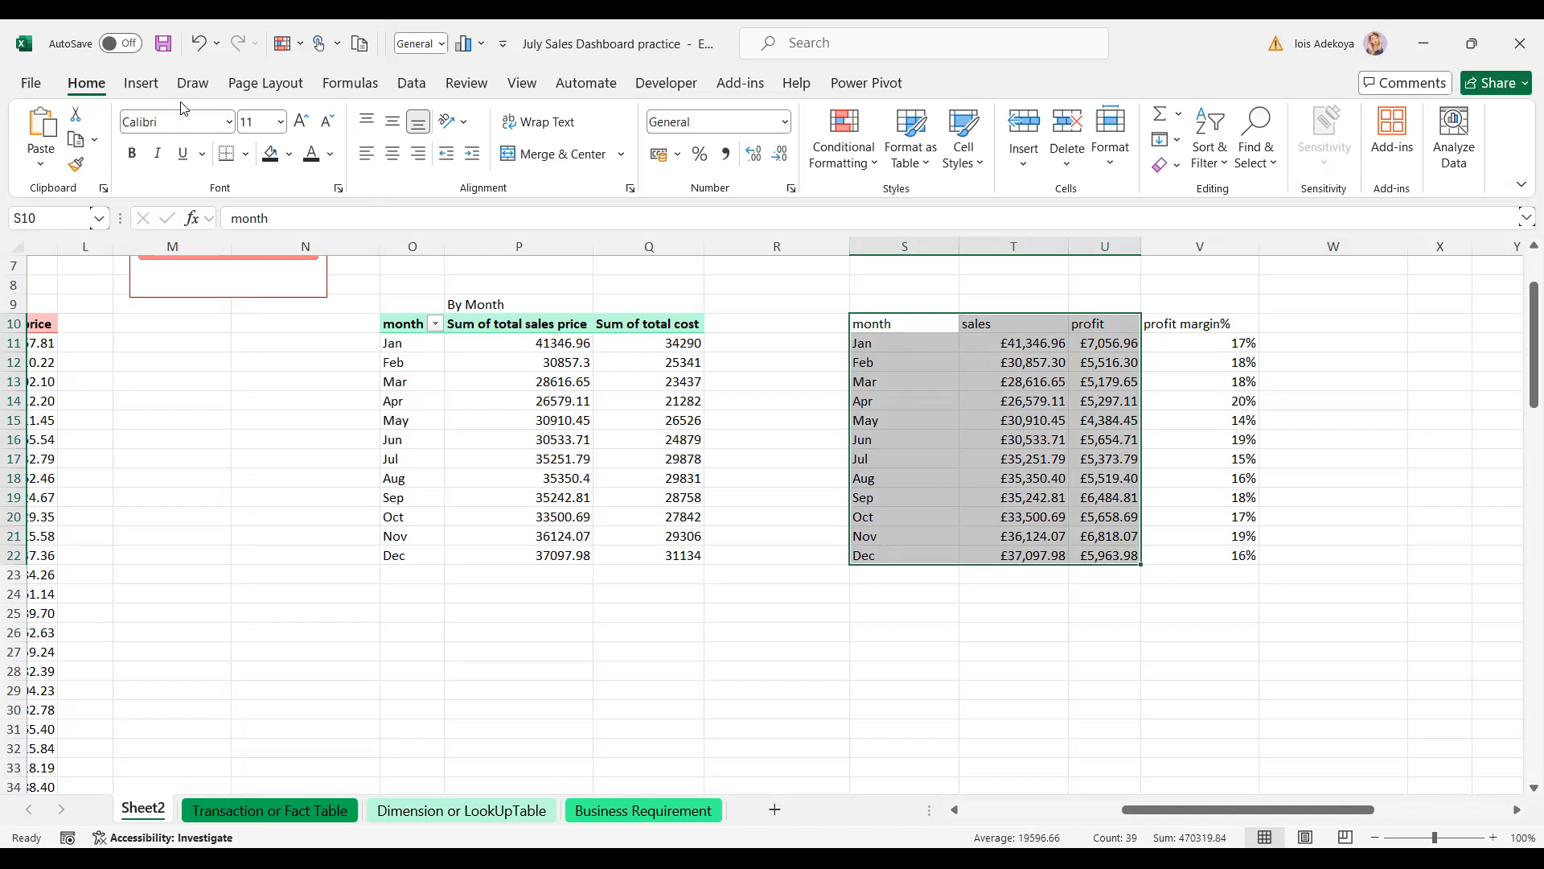
pyautogui.click(150, 91)
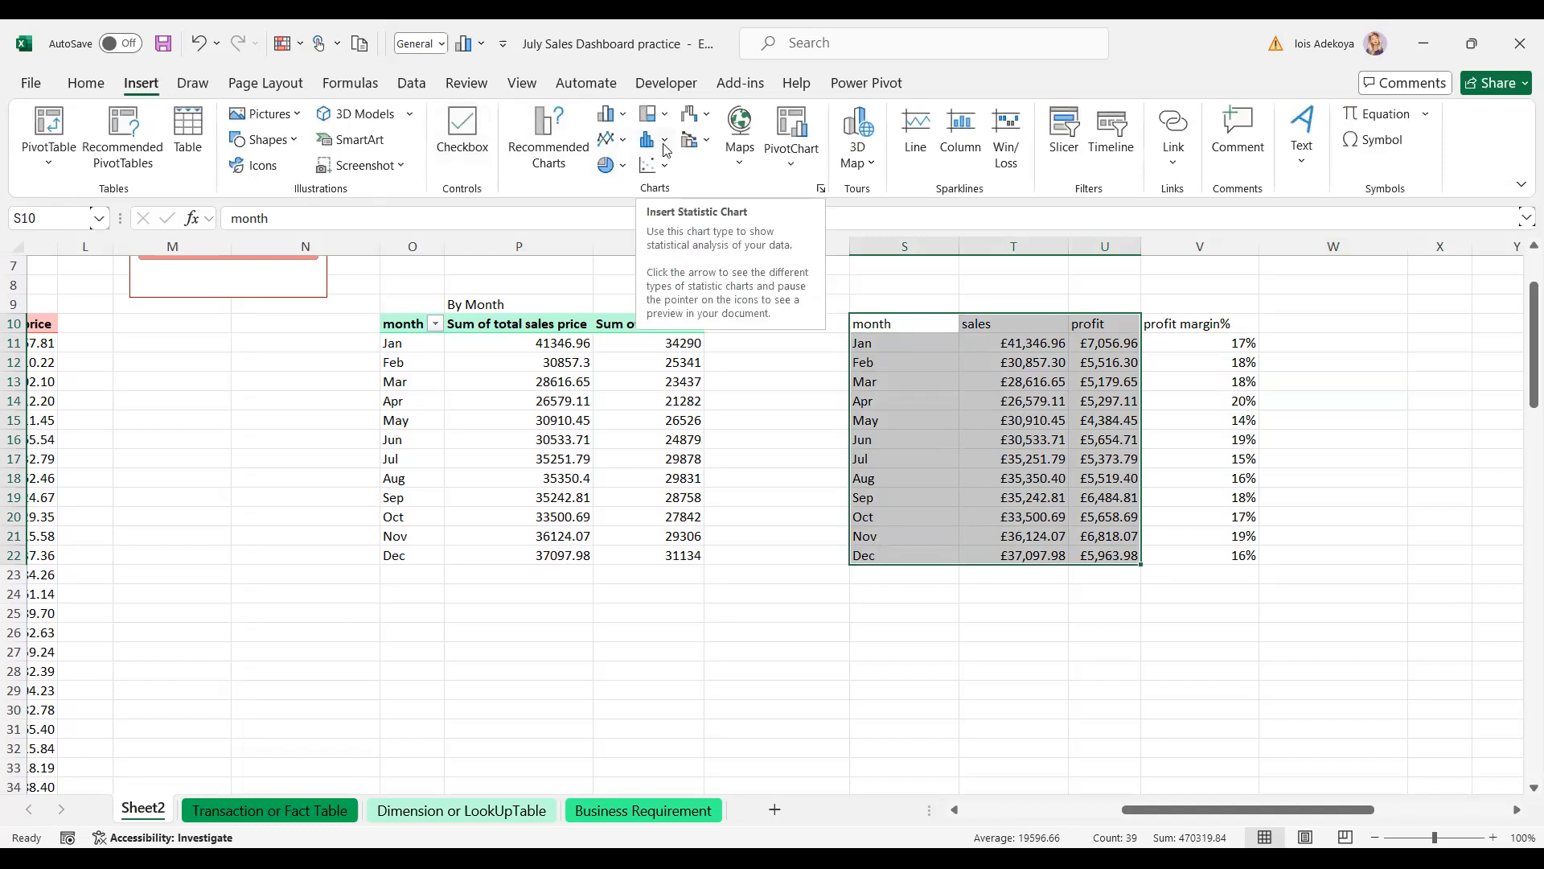
# - Insert a clustered column chart of sales and profit and move it below the table
pyautogui.click(619, 119)
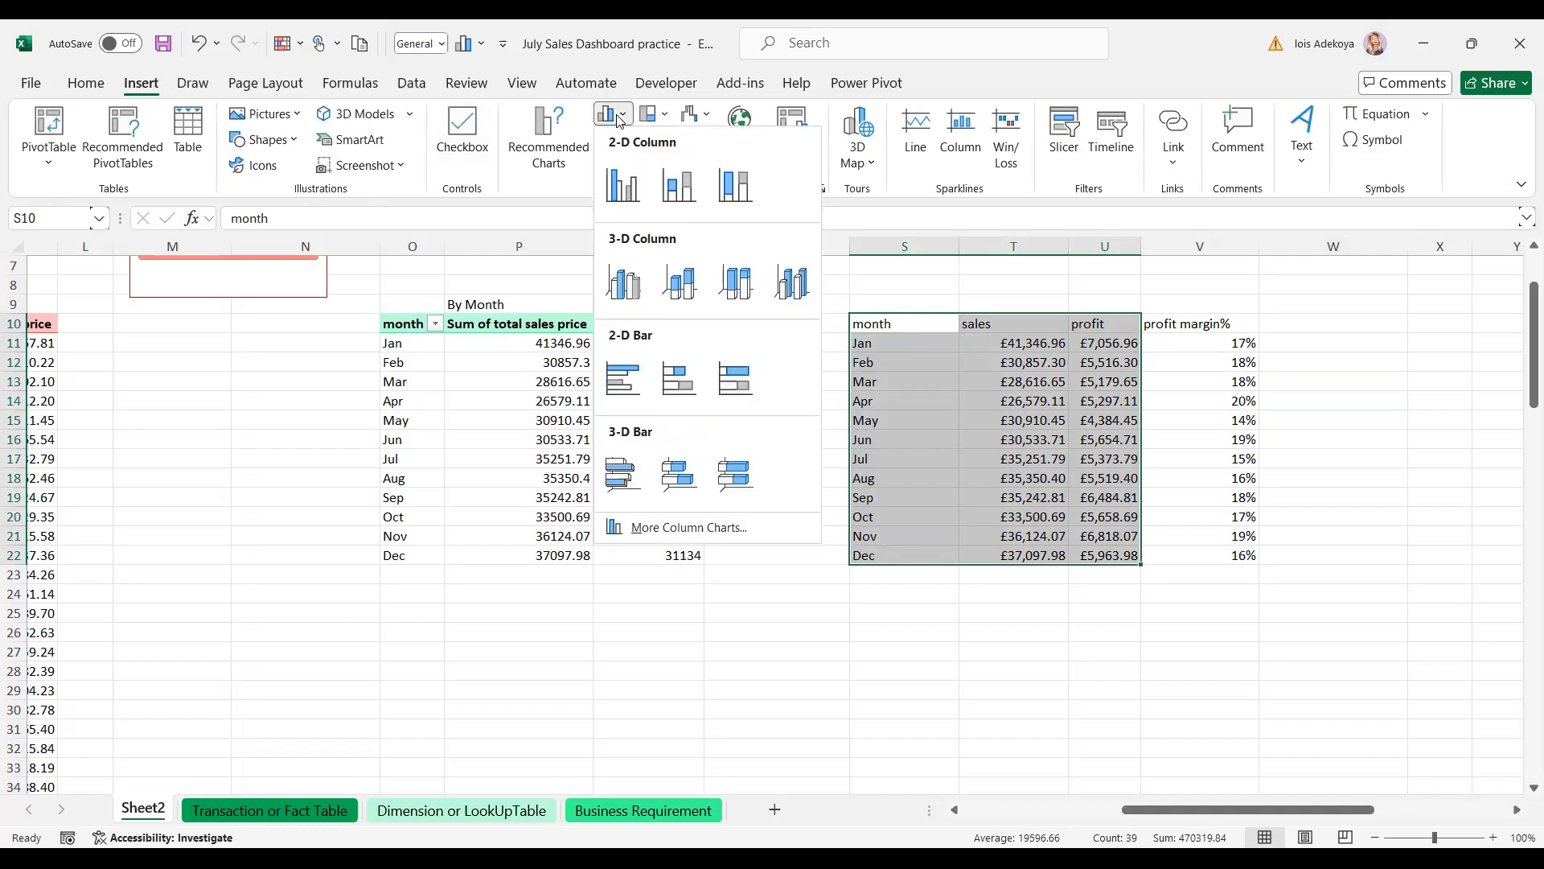
pyautogui.click(617, 187)
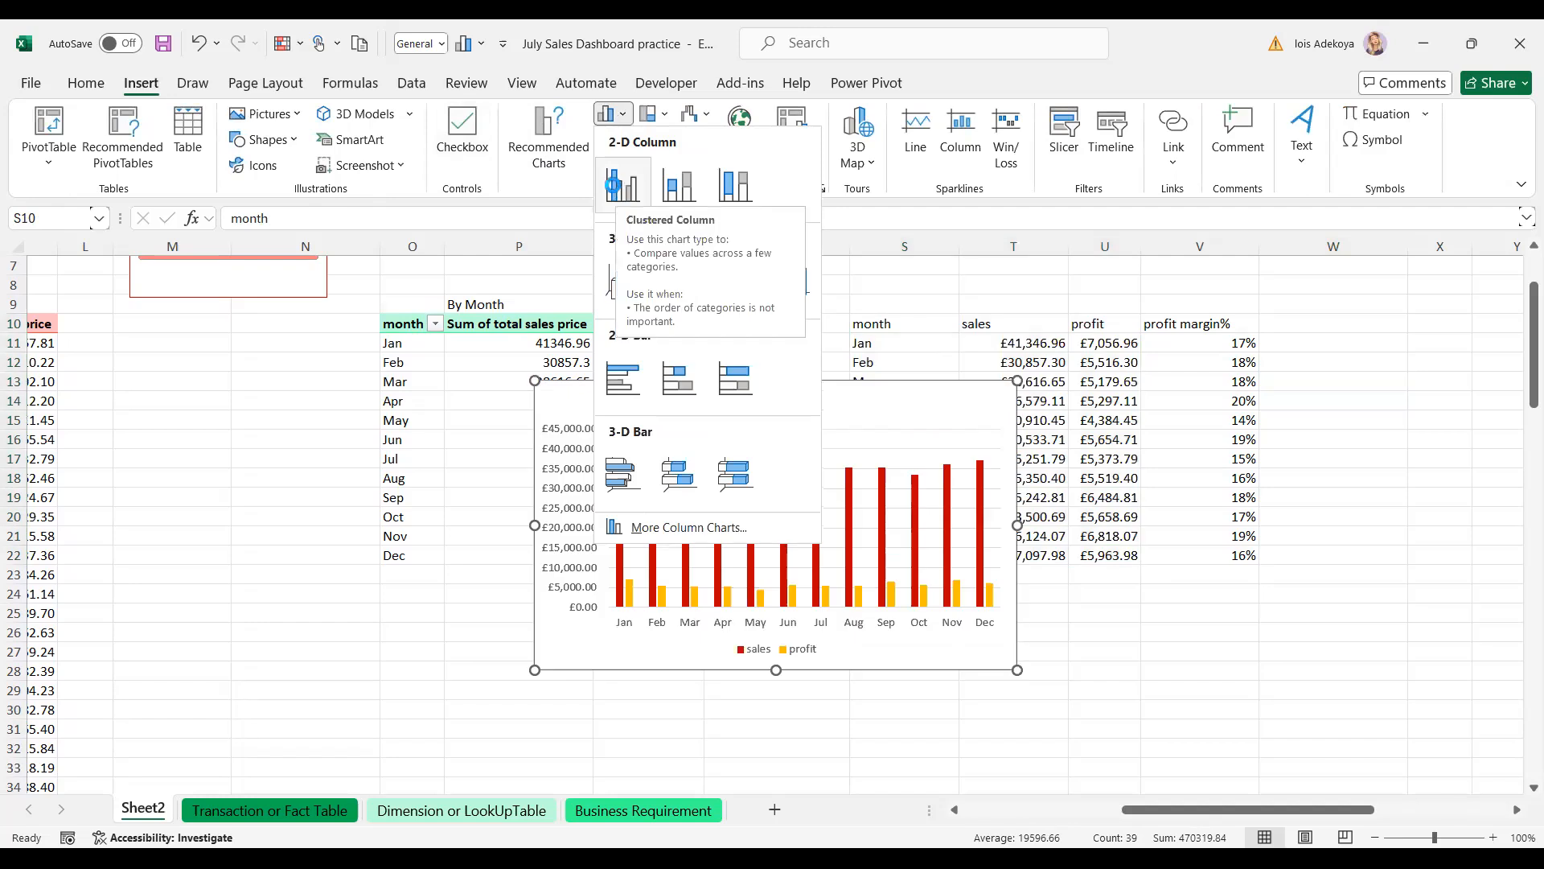
pyautogui.moveTo(896, 407); pyautogui.dragTo(883, 470)
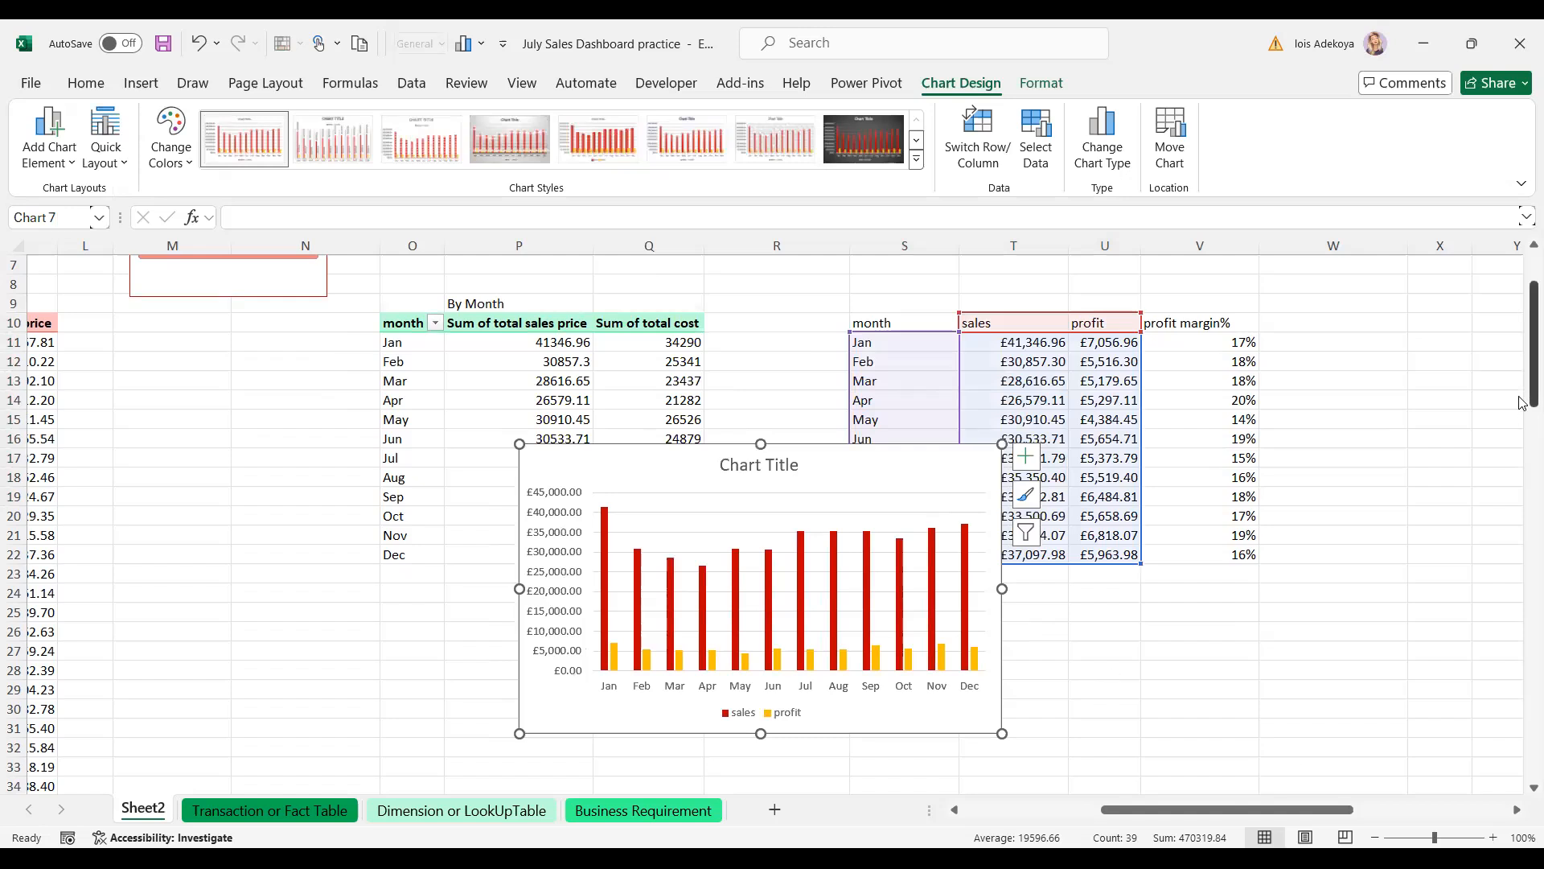
pyautogui.moveTo(1522, 402); pyautogui.dragTo(1523, 463)
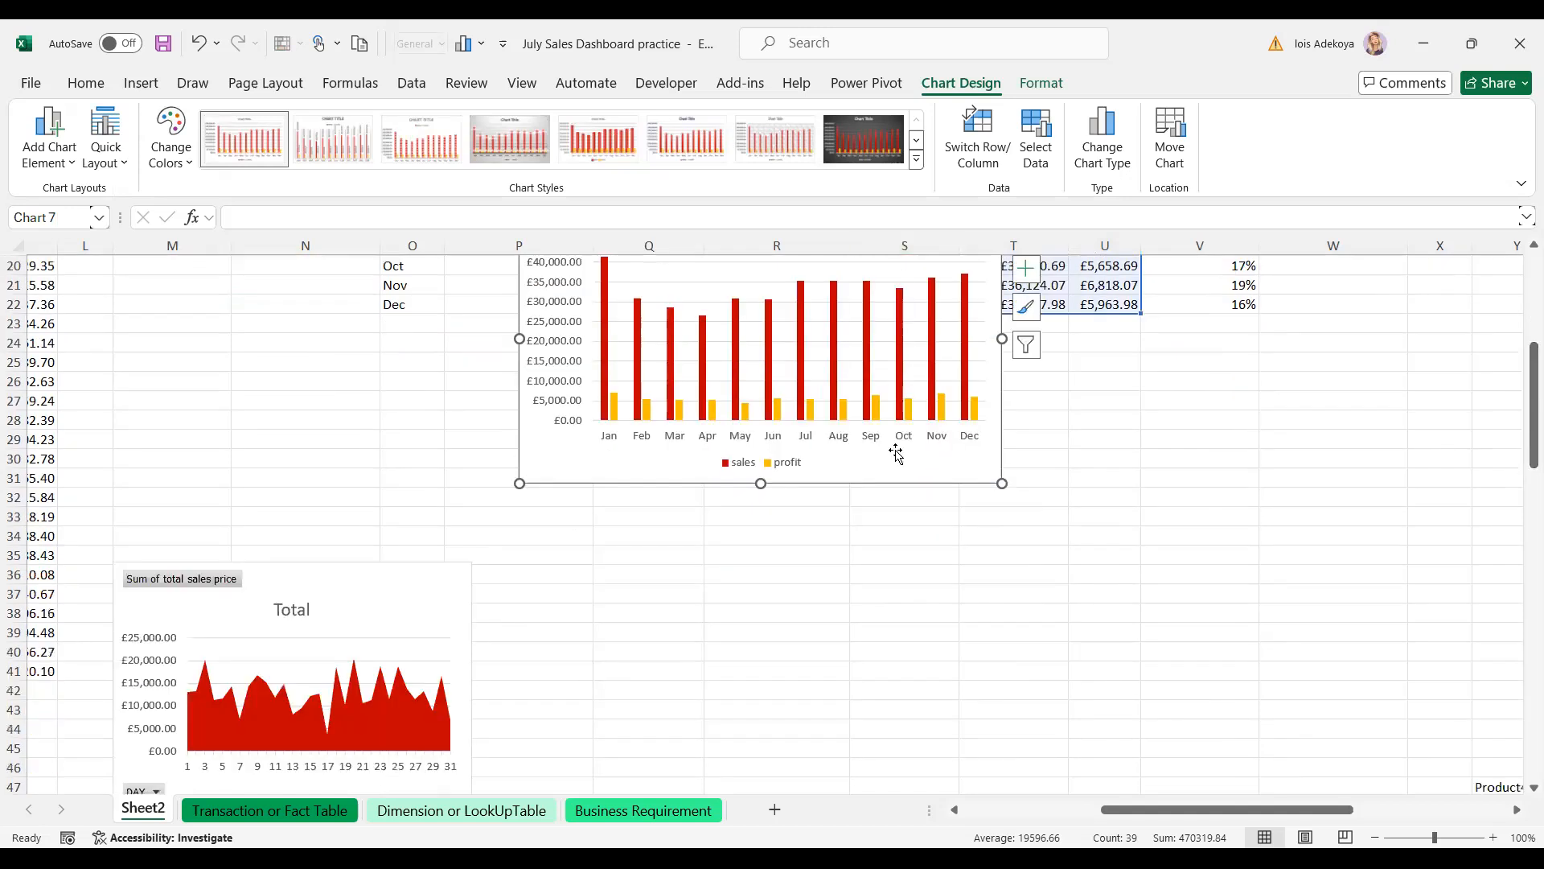
pyautogui.moveTo(901, 458); pyautogui.dragTo(910, 608)
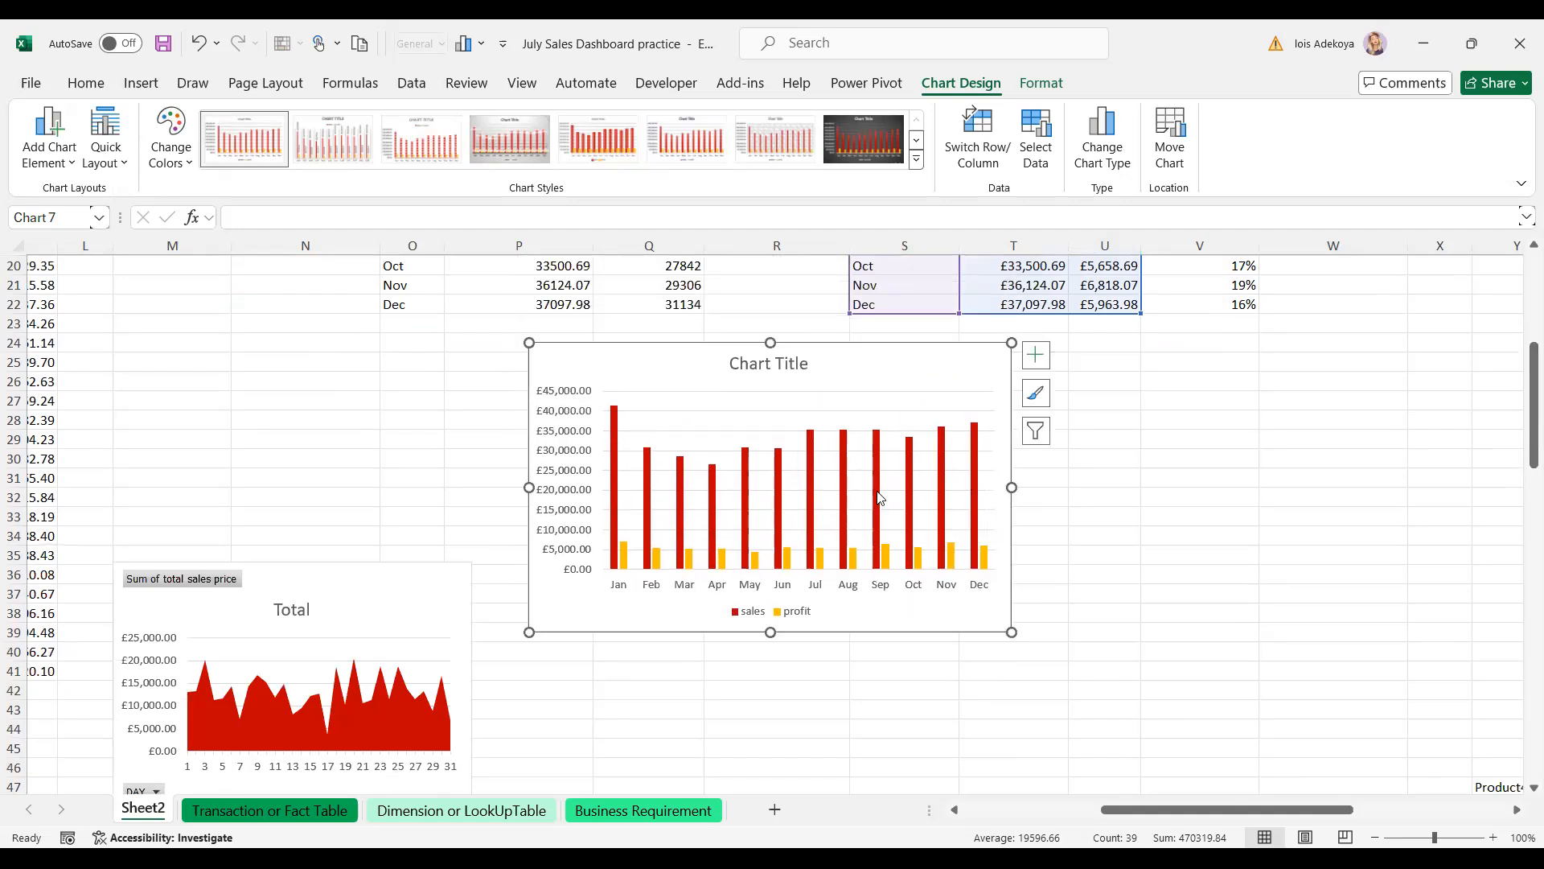
# - Remove the chart's gridlines and delete its title
pyautogui.click(844, 500)
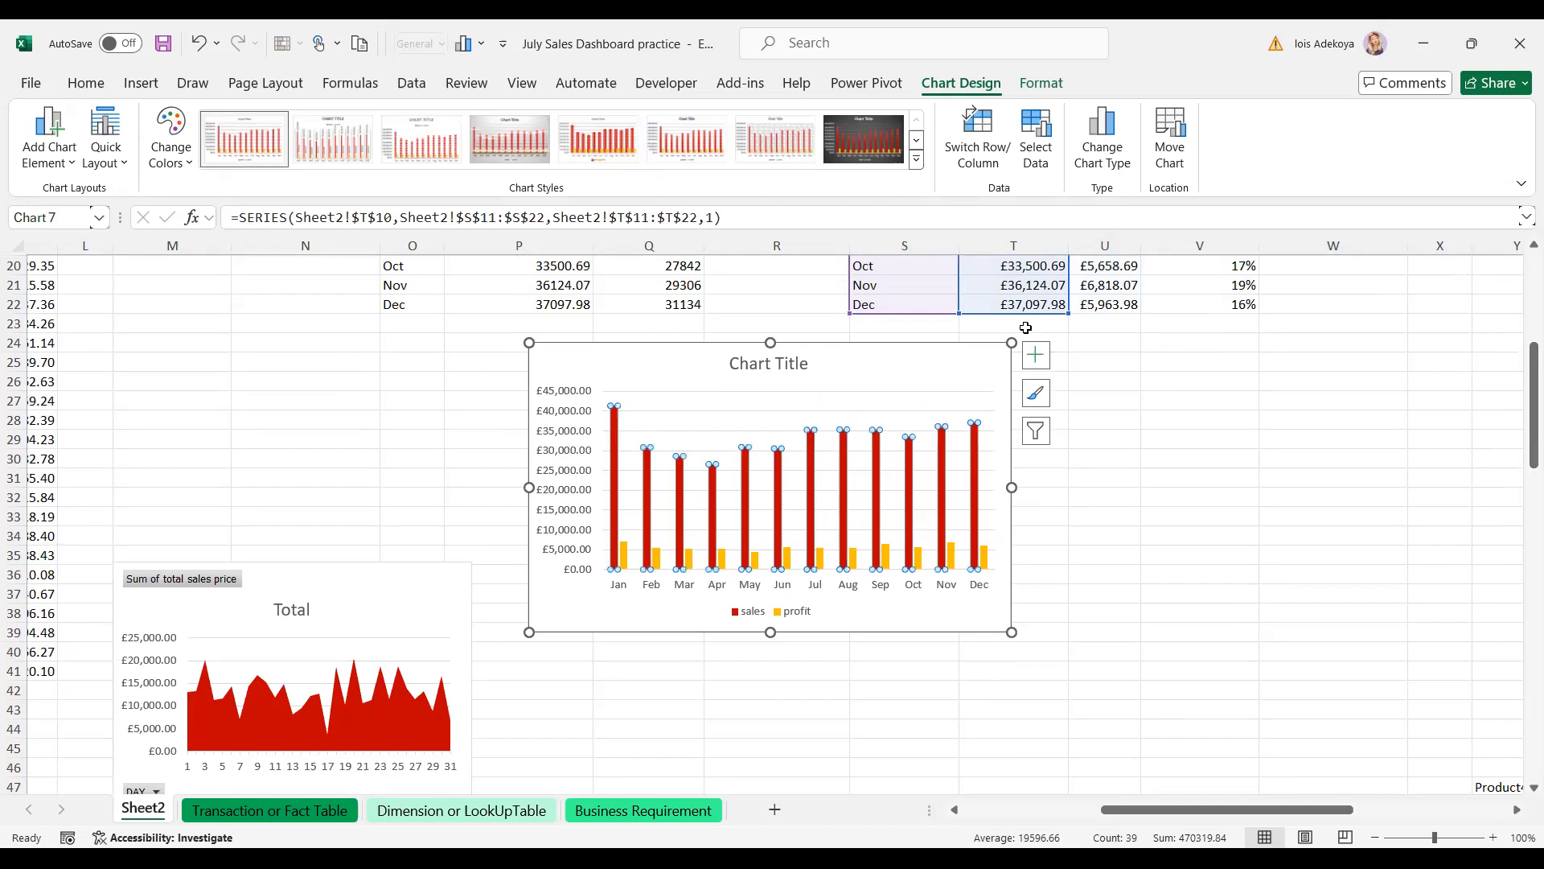
pyautogui.click(1037, 358)
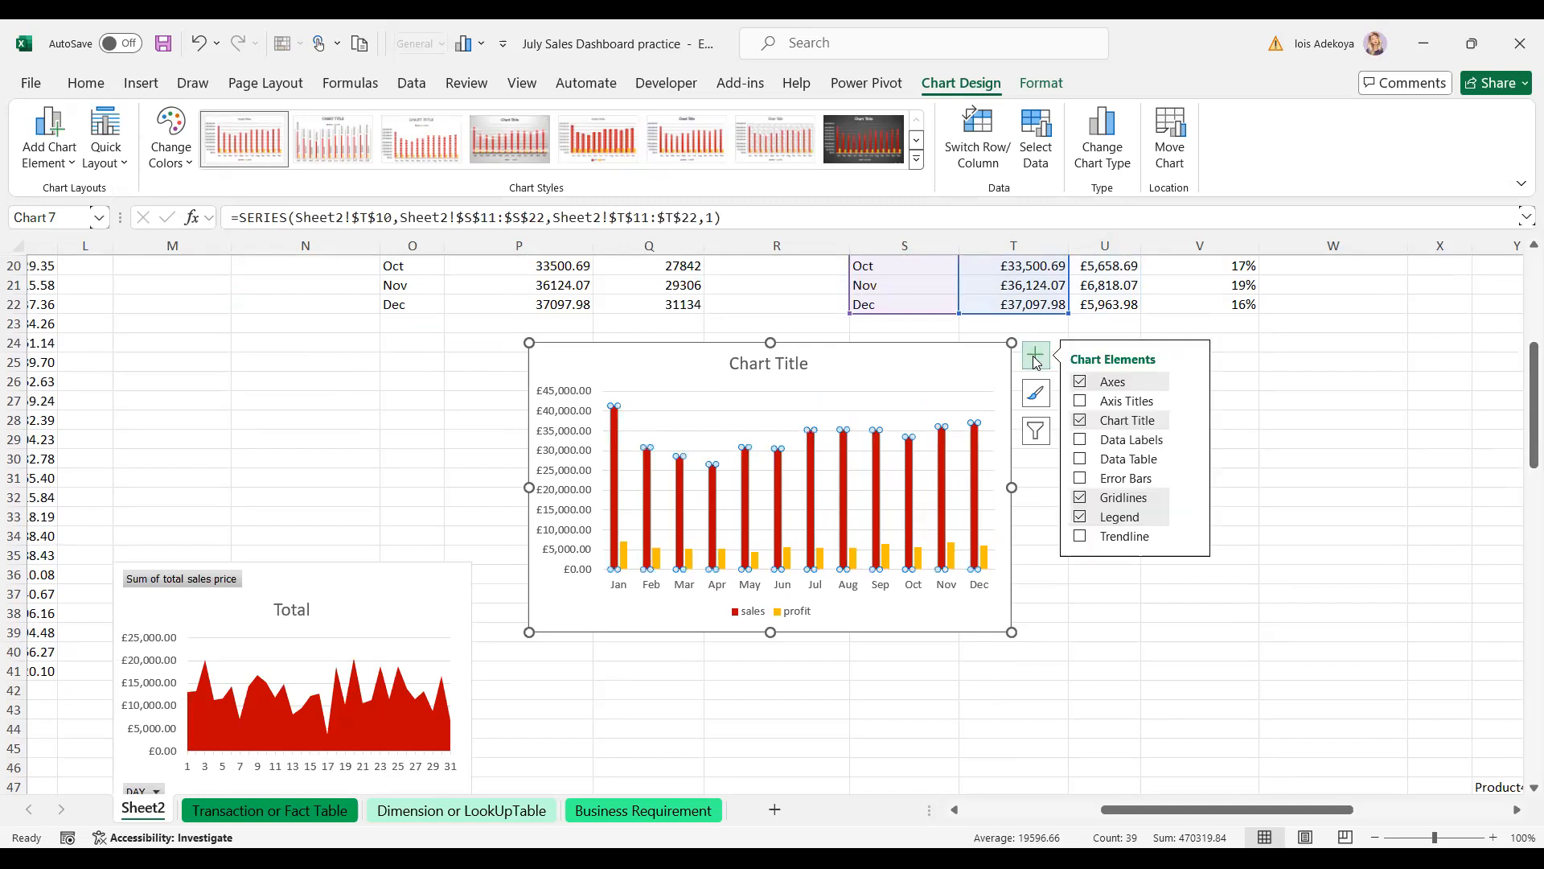
pyautogui.click(1080, 497)
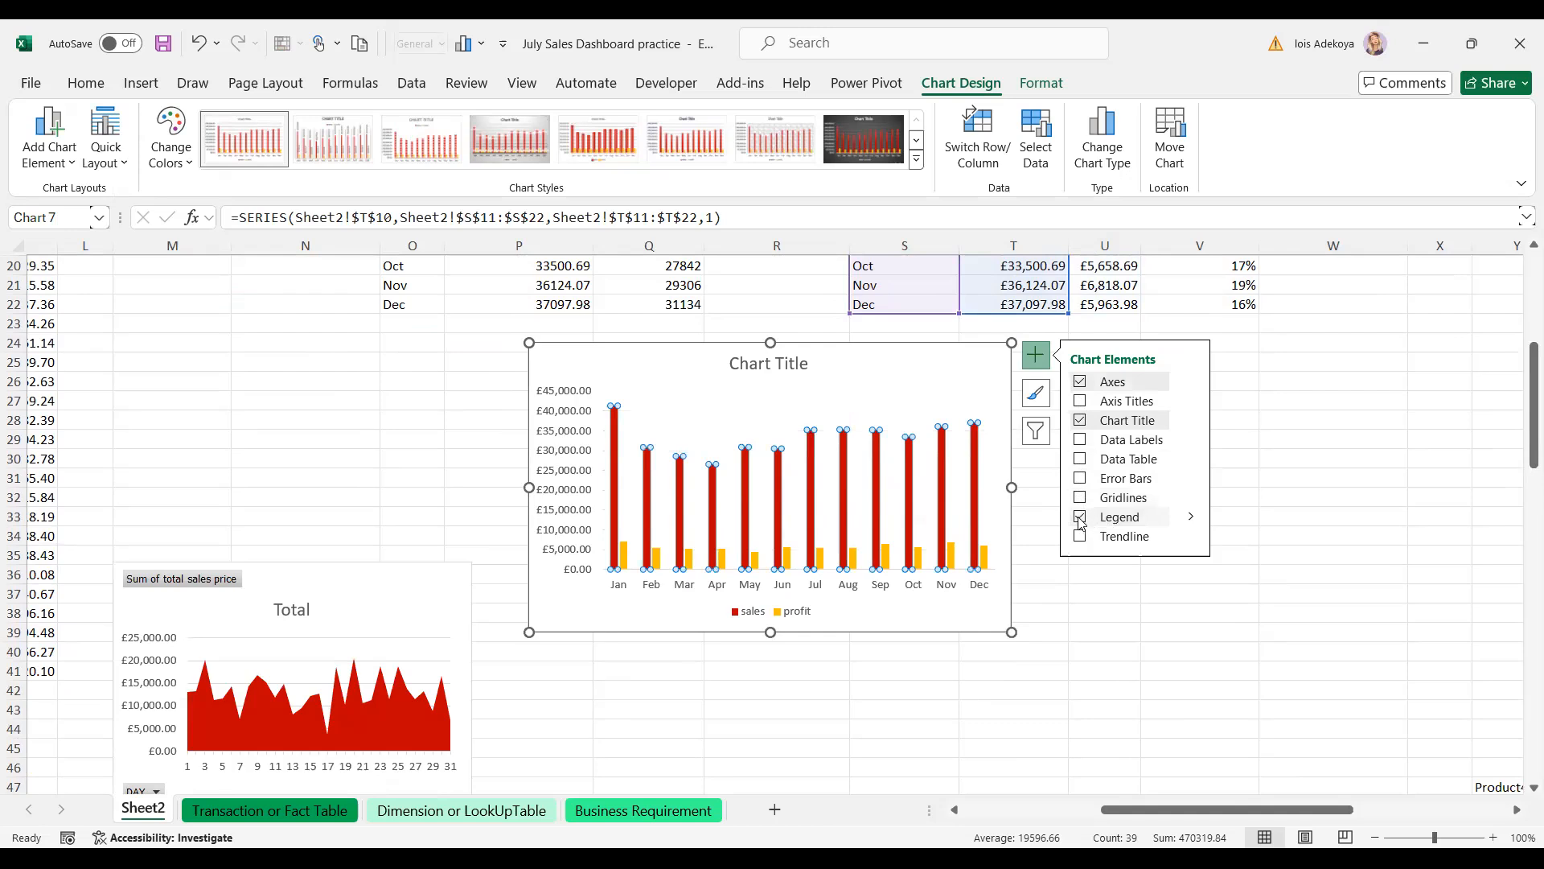
pyautogui.click(1047, 574)
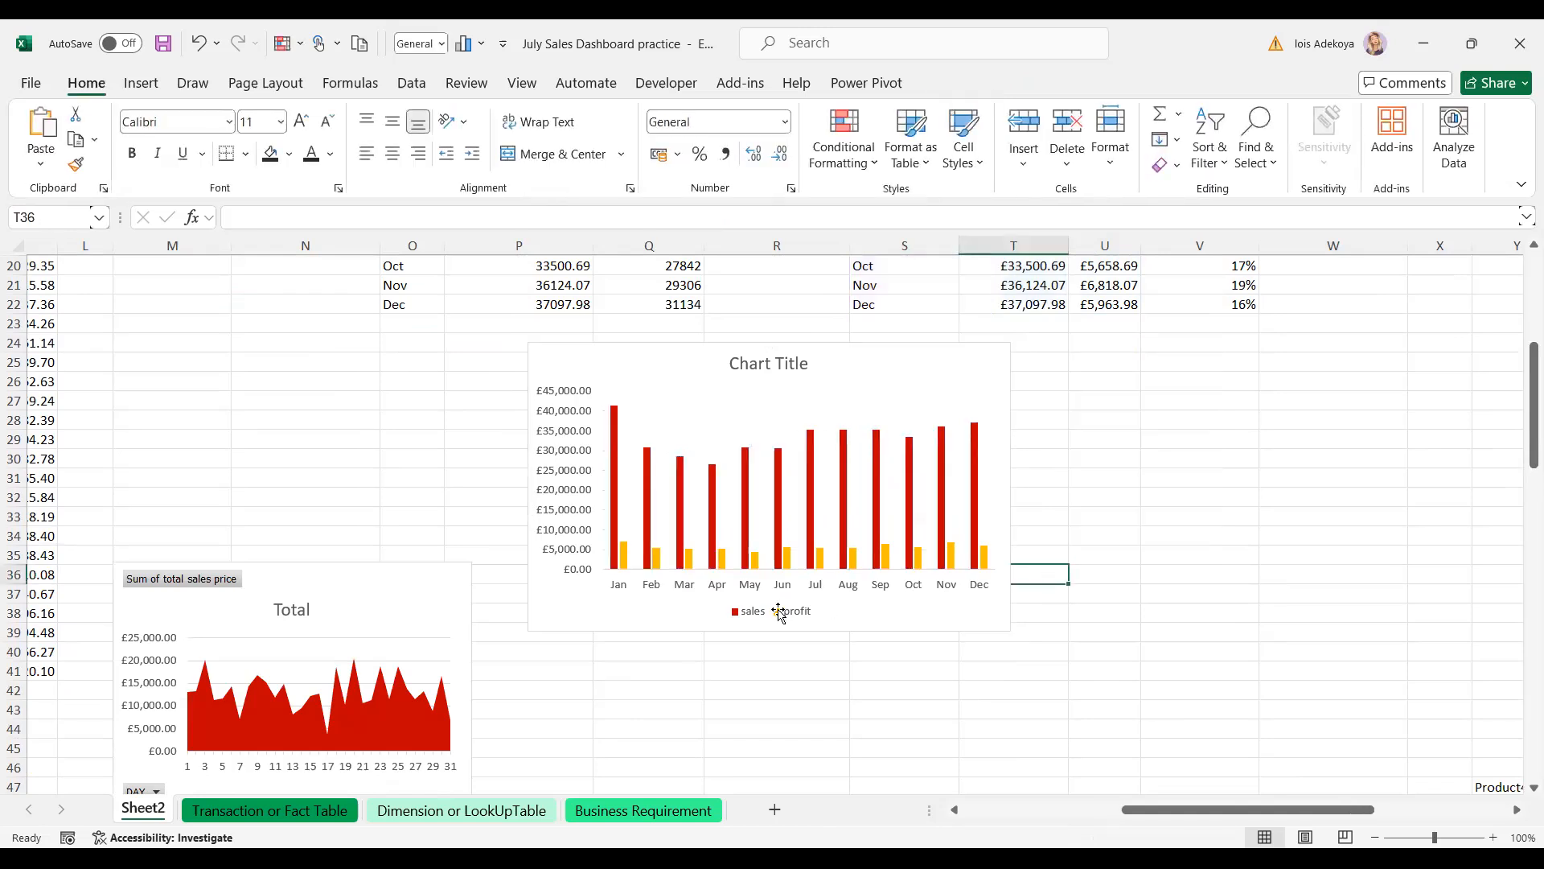
pyautogui.click(757, 361)
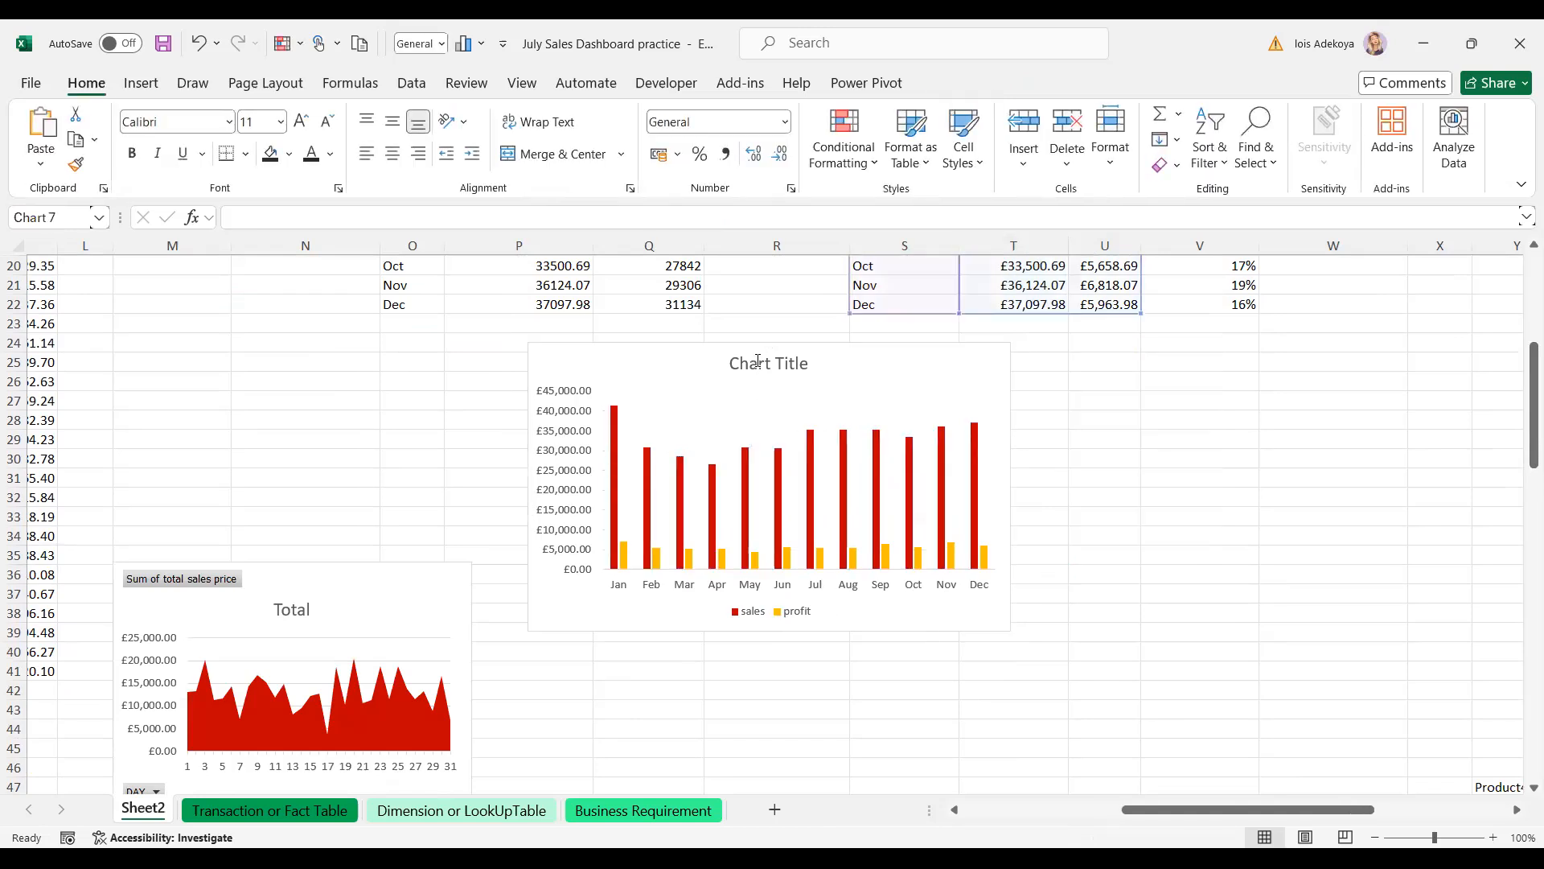
pyautogui.click(758, 361)
pyautogui.press('Delete')
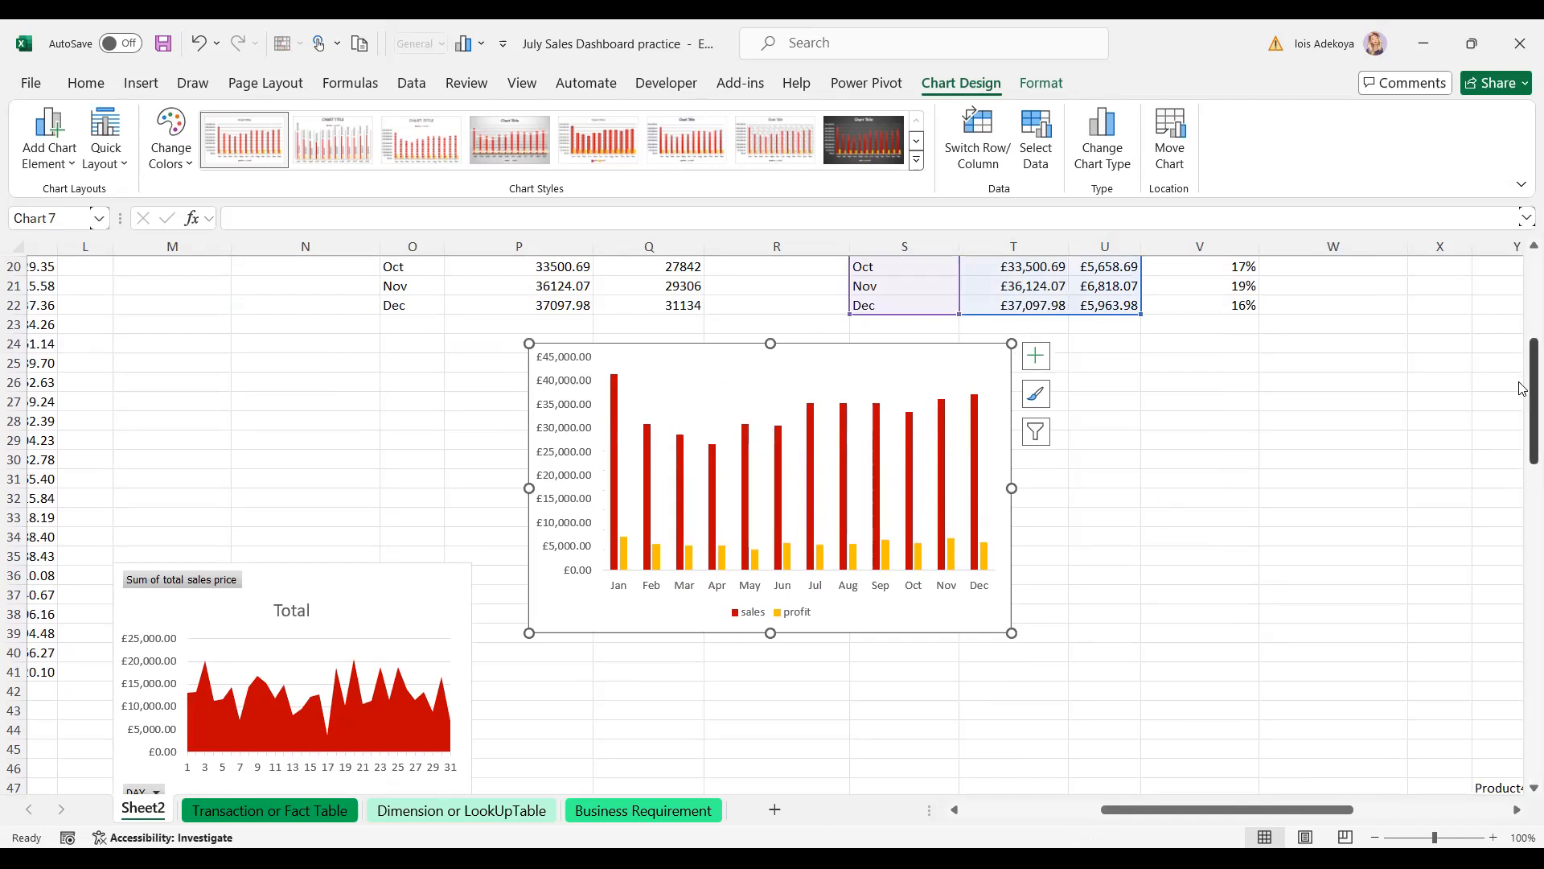
# - Open the Format Data Series pane for the chart's sales bars
pyautogui.scroll(1, 1523, 382)
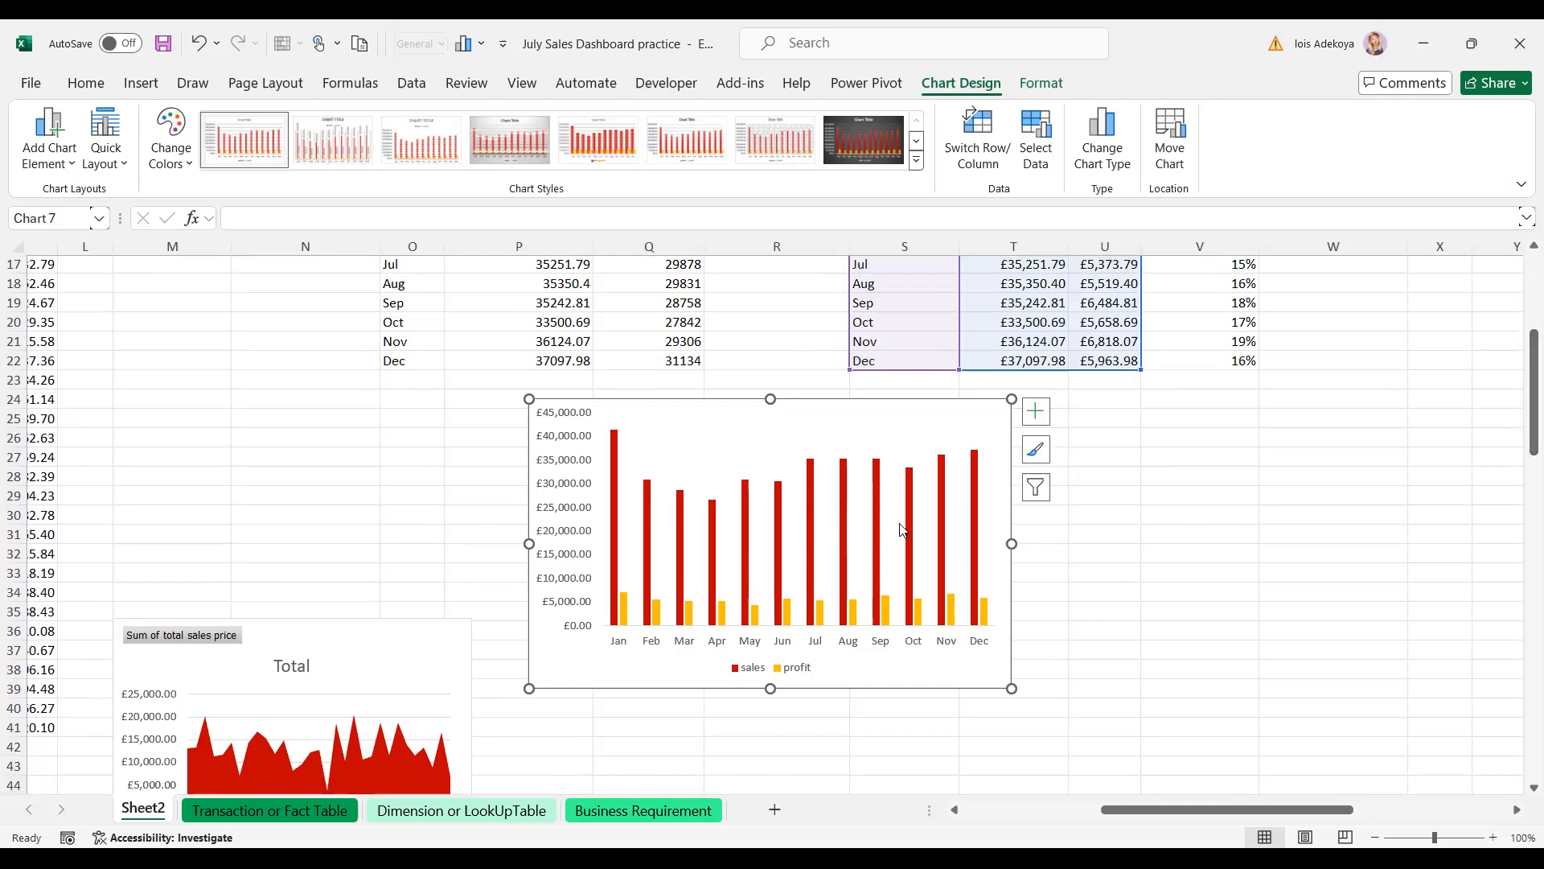
pyautogui.doubleClick(779, 558)
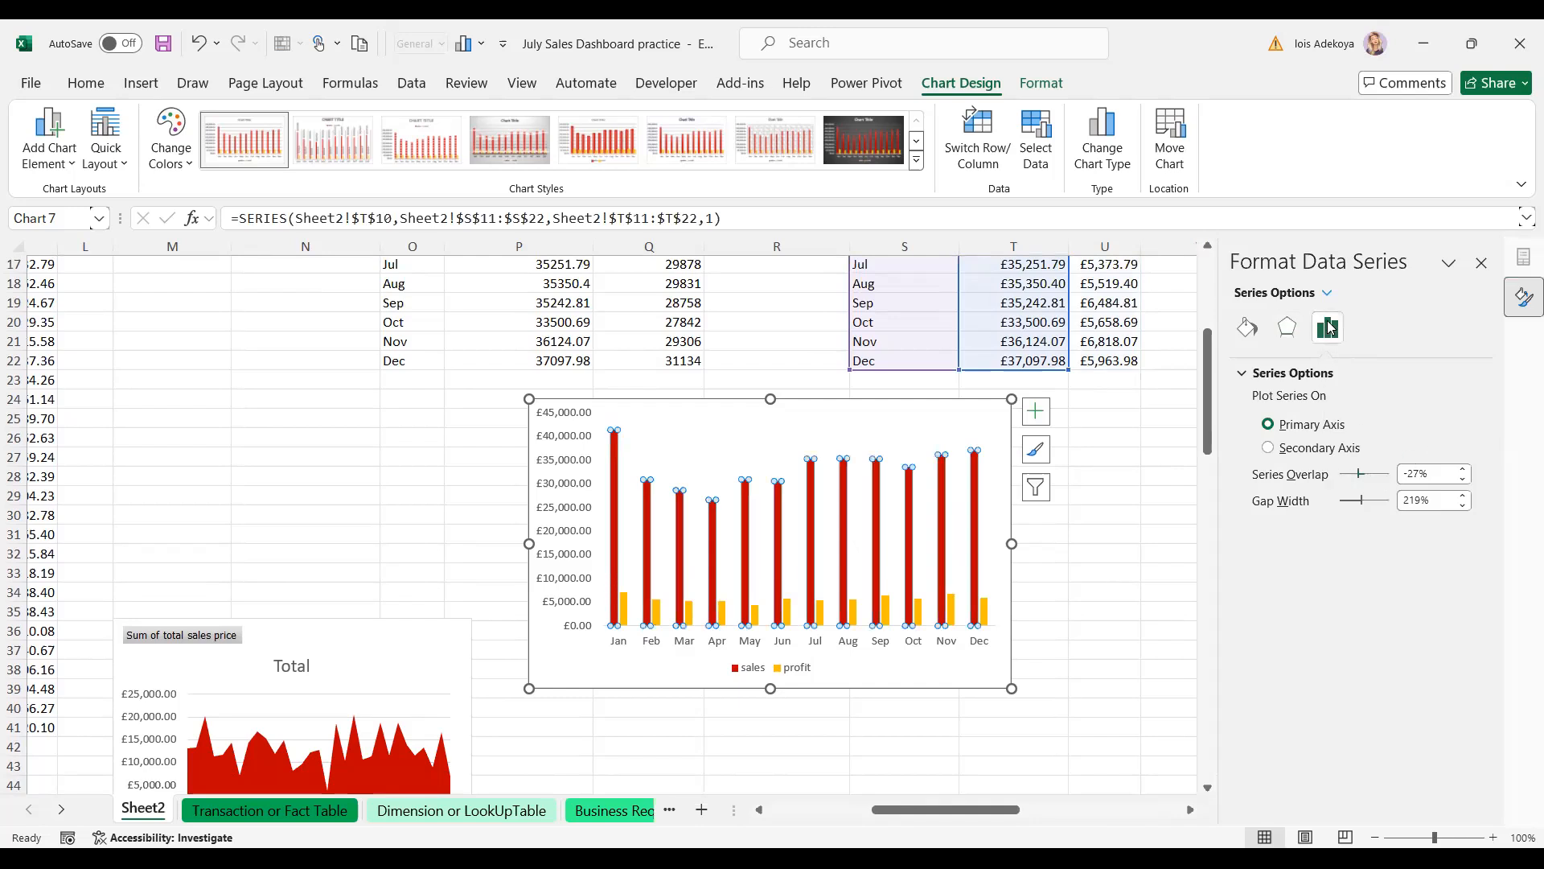
# - Set the columns' Series Overlap to 100% and Gap Width to 50%
pyautogui.click(1430, 475)
pyautogui.press('BackSpace')
pyautogui.press('BackSpace')
pyautogui.press('BackSpace')
pyautogui.press('BackSpace')
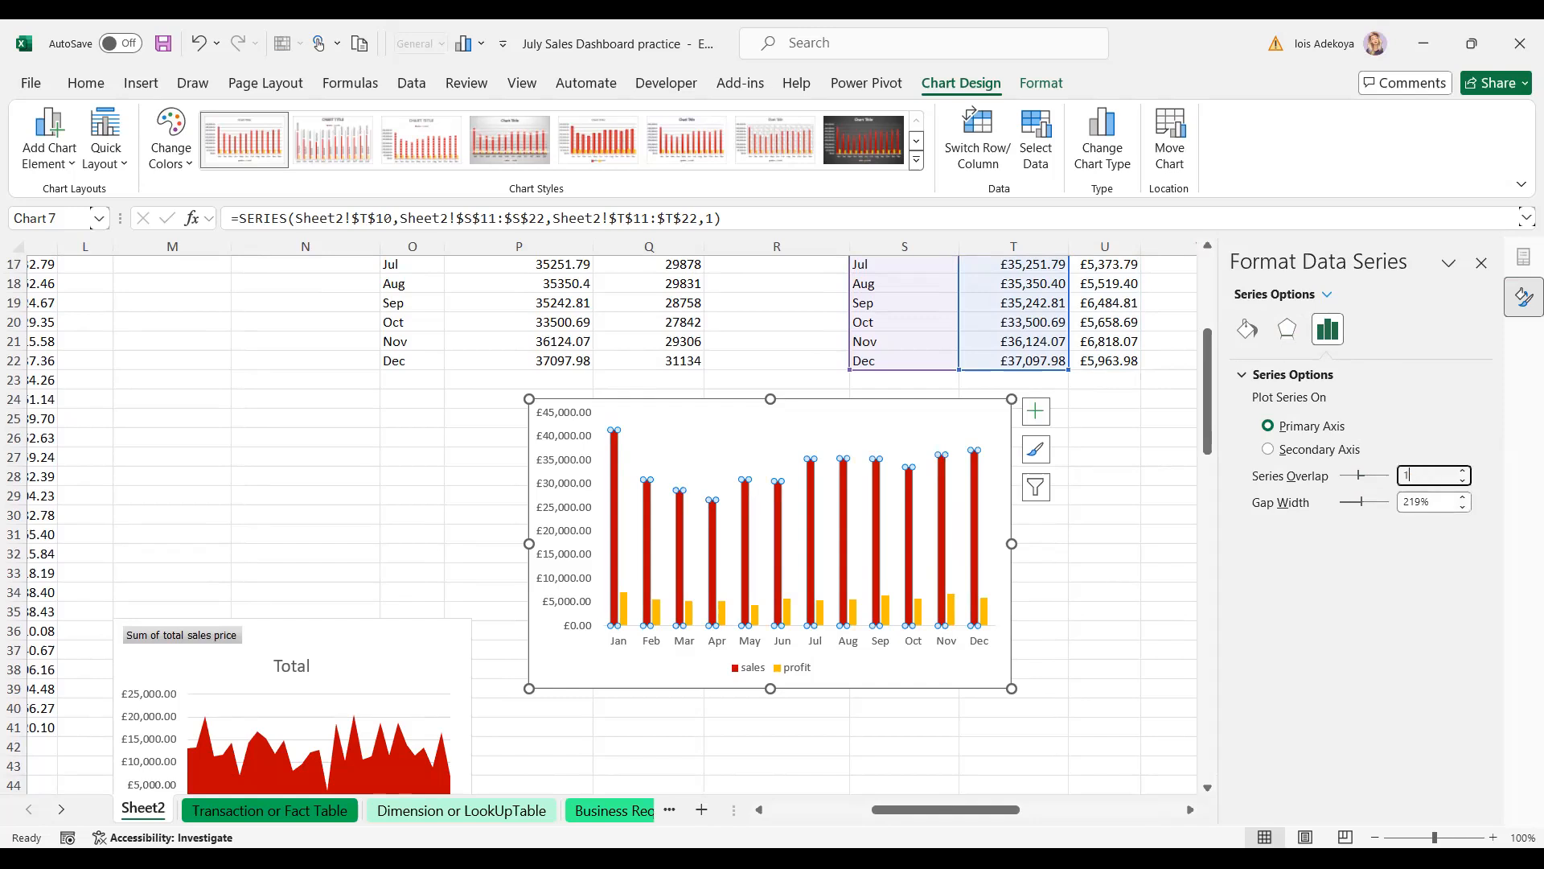
pyautogui.click(1432, 500)
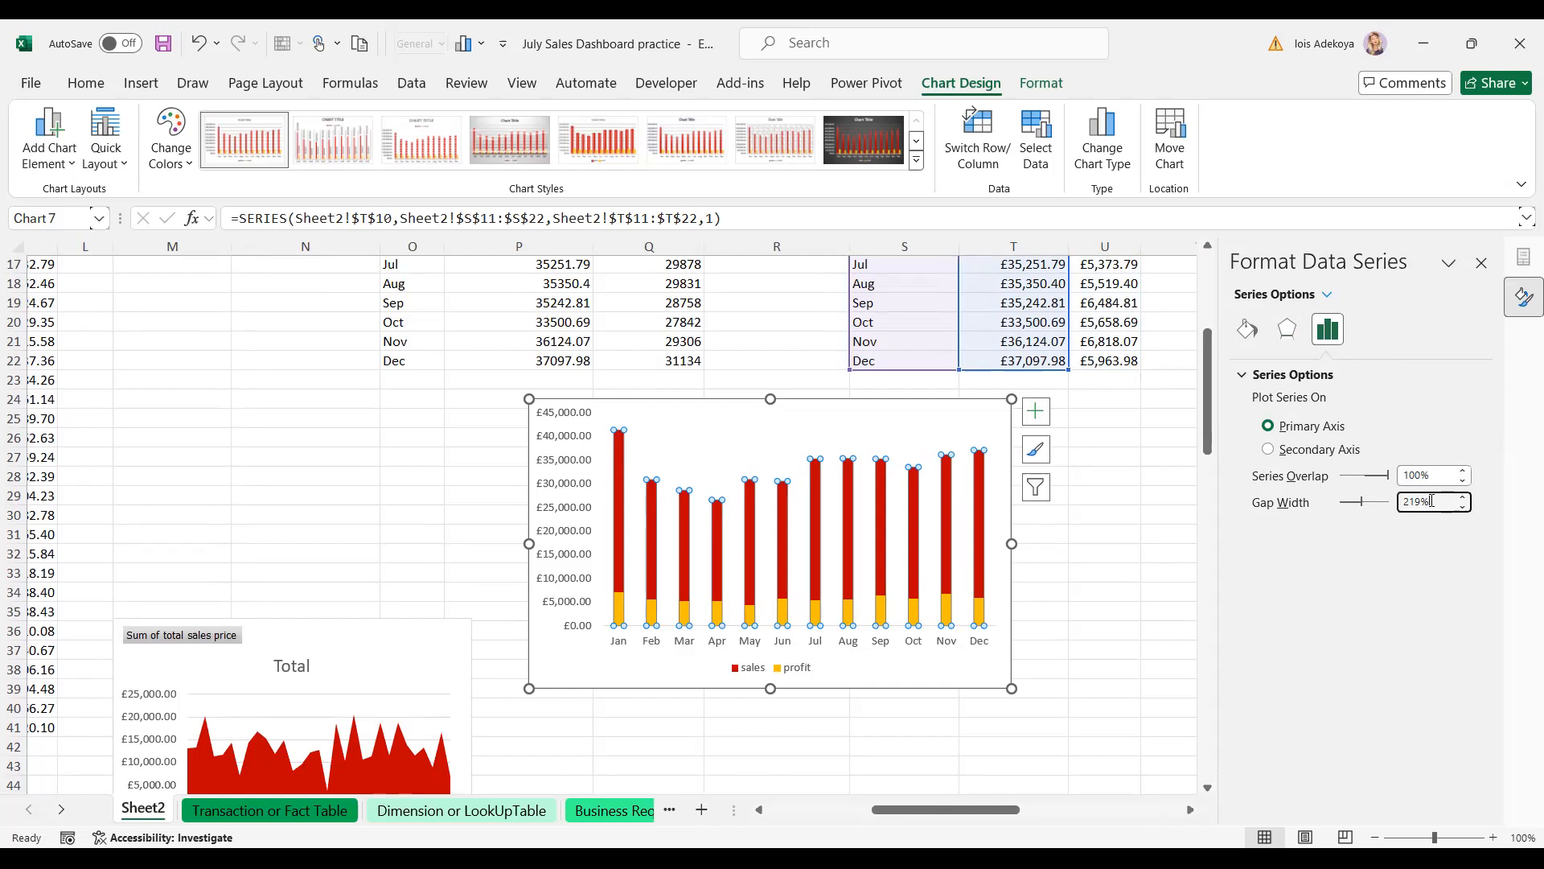
pyautogui.press('BackSpace')
pyautogui.press('BackSpace')
pyautogui.press('BackSpace')
pyautogui.write('50')
pyautogui.press('Return')
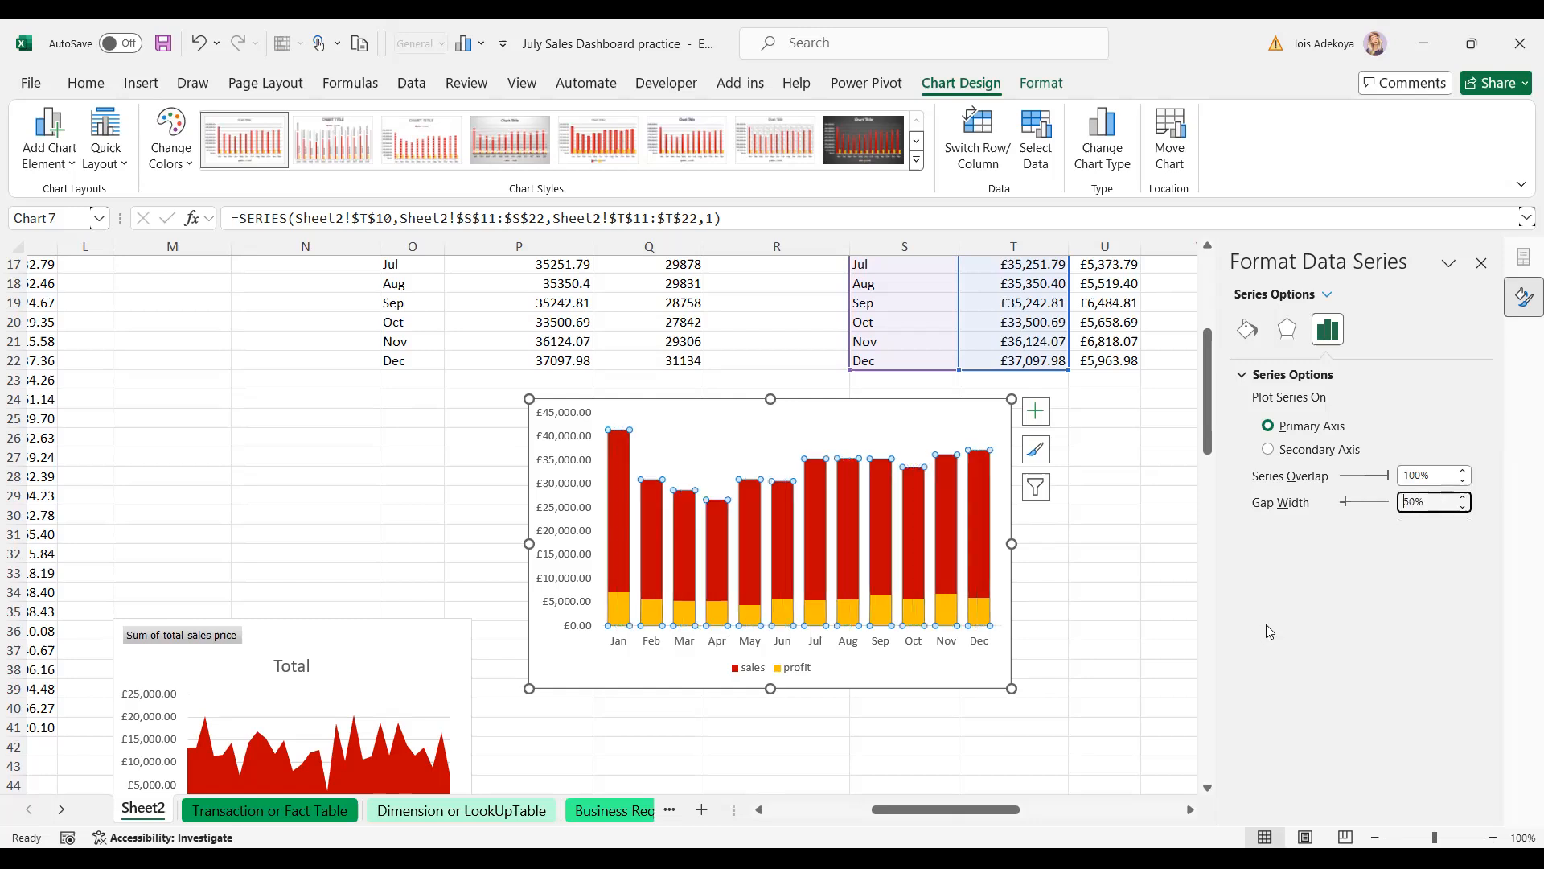
# - Close the formatting pane and reselect the chart's sales series
pyautogui.click(1077, 619)
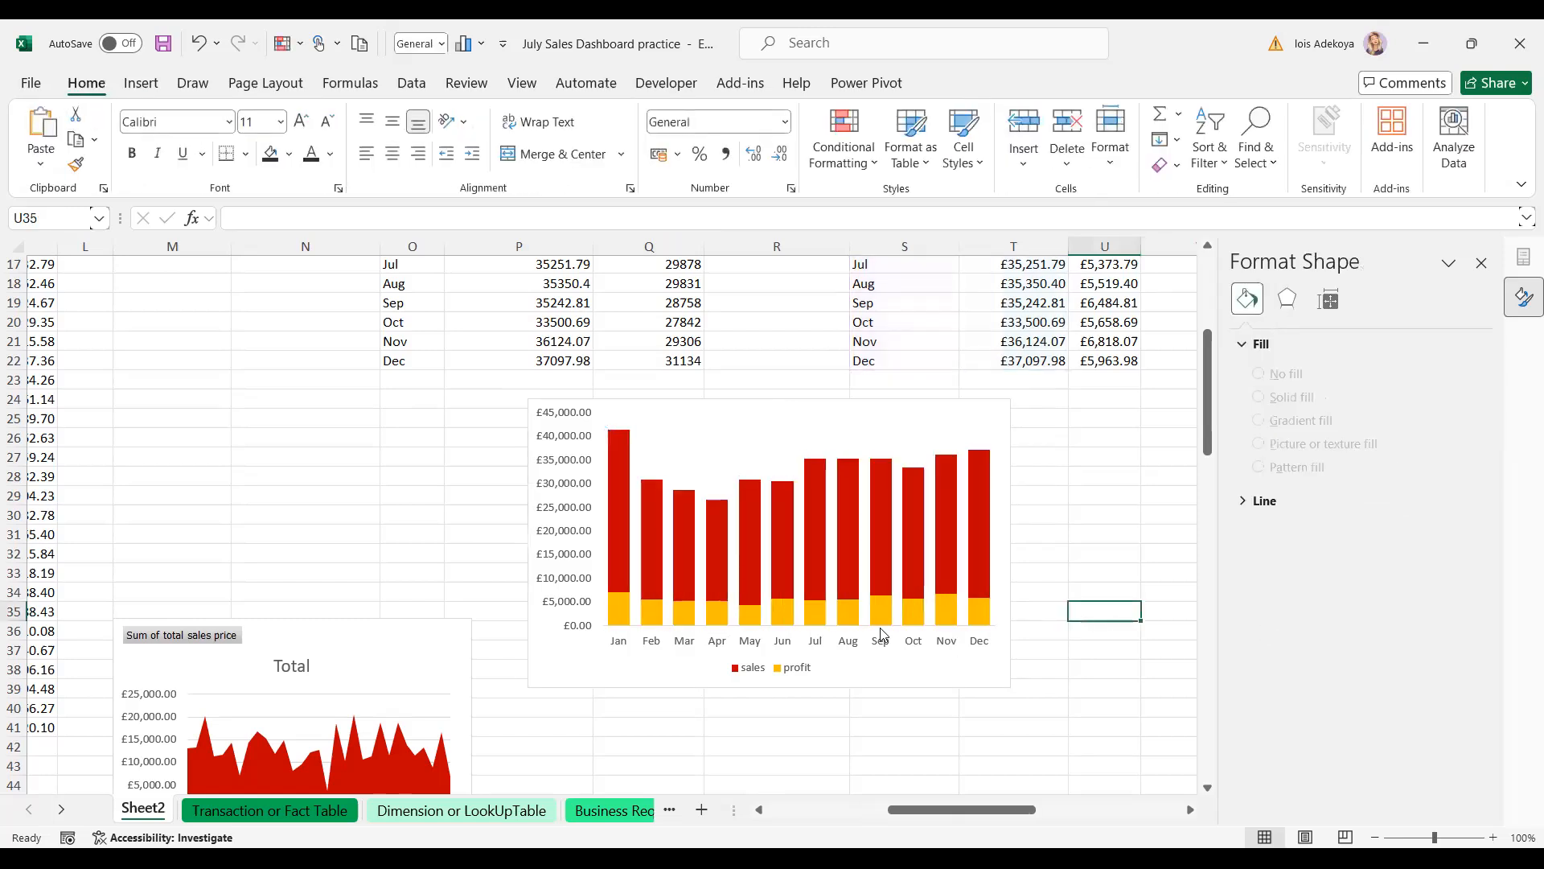
pyautogui.moveTo(852, 615)
pyautogui.click(1481, 263)
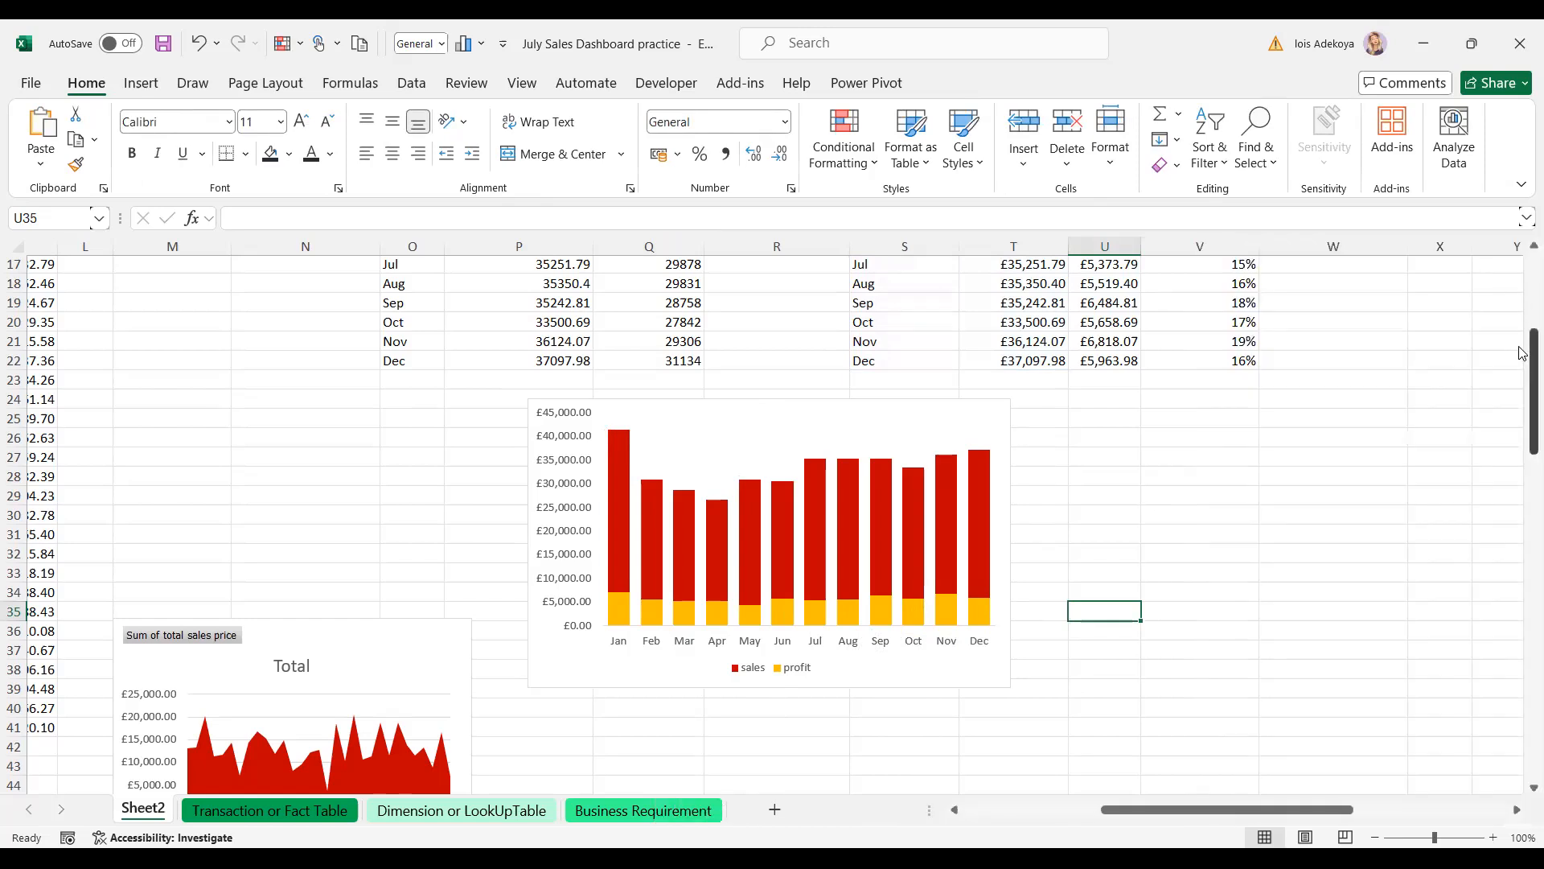
pyautogui.moveTo(1523, 365)
pyautogui.mouseDown()
pyautogui.moveTo(1523, 305)
pyautogui.moveTo(1519, 342)
pyautogui.mouseUp()
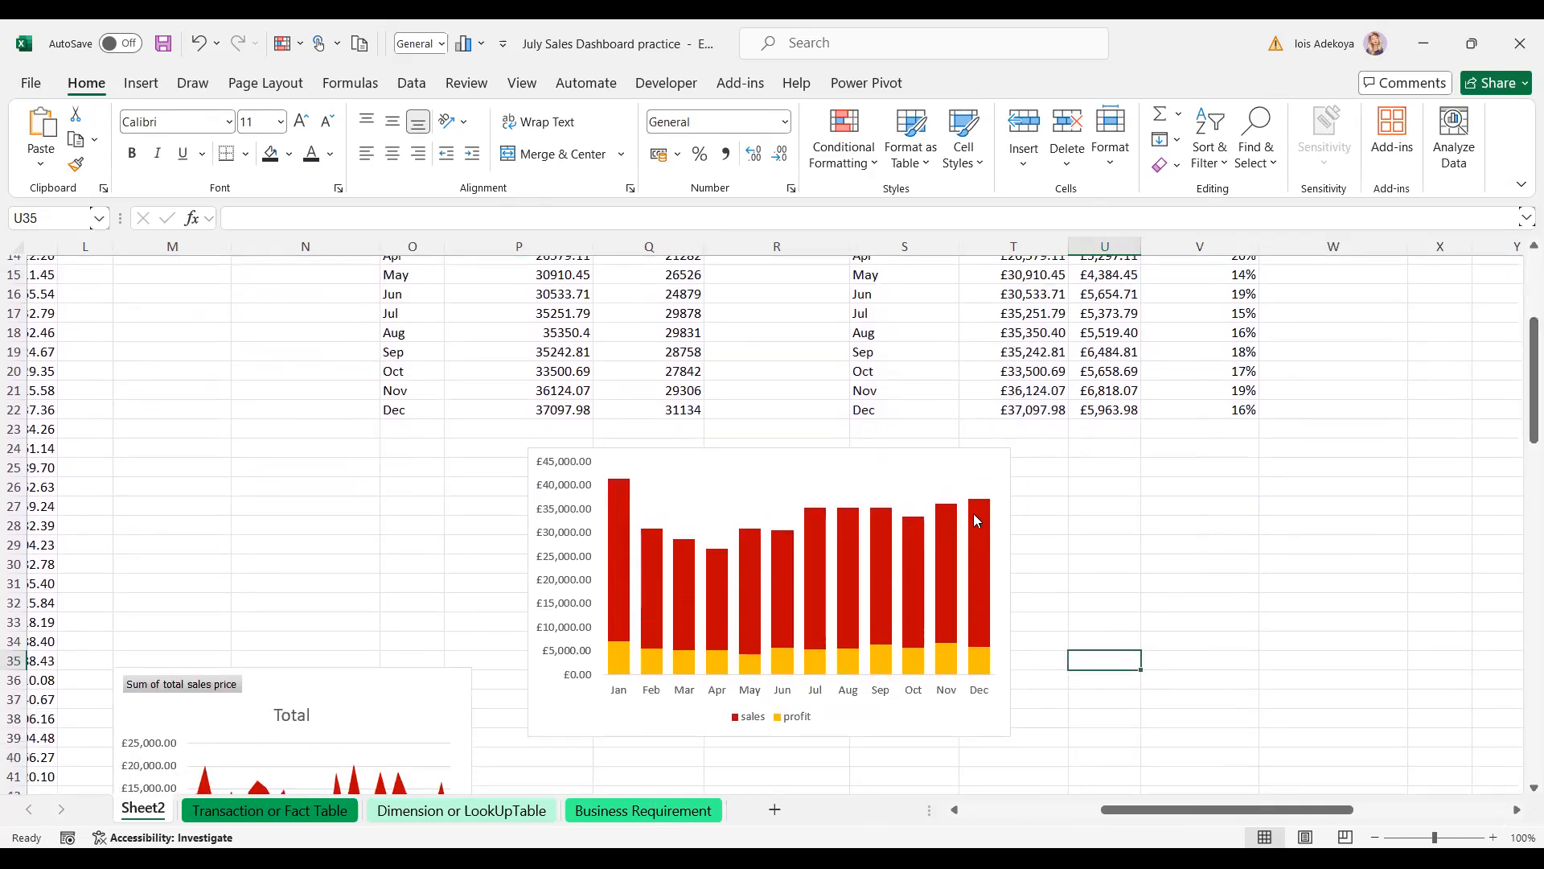
pyautogui.click(825, 599)
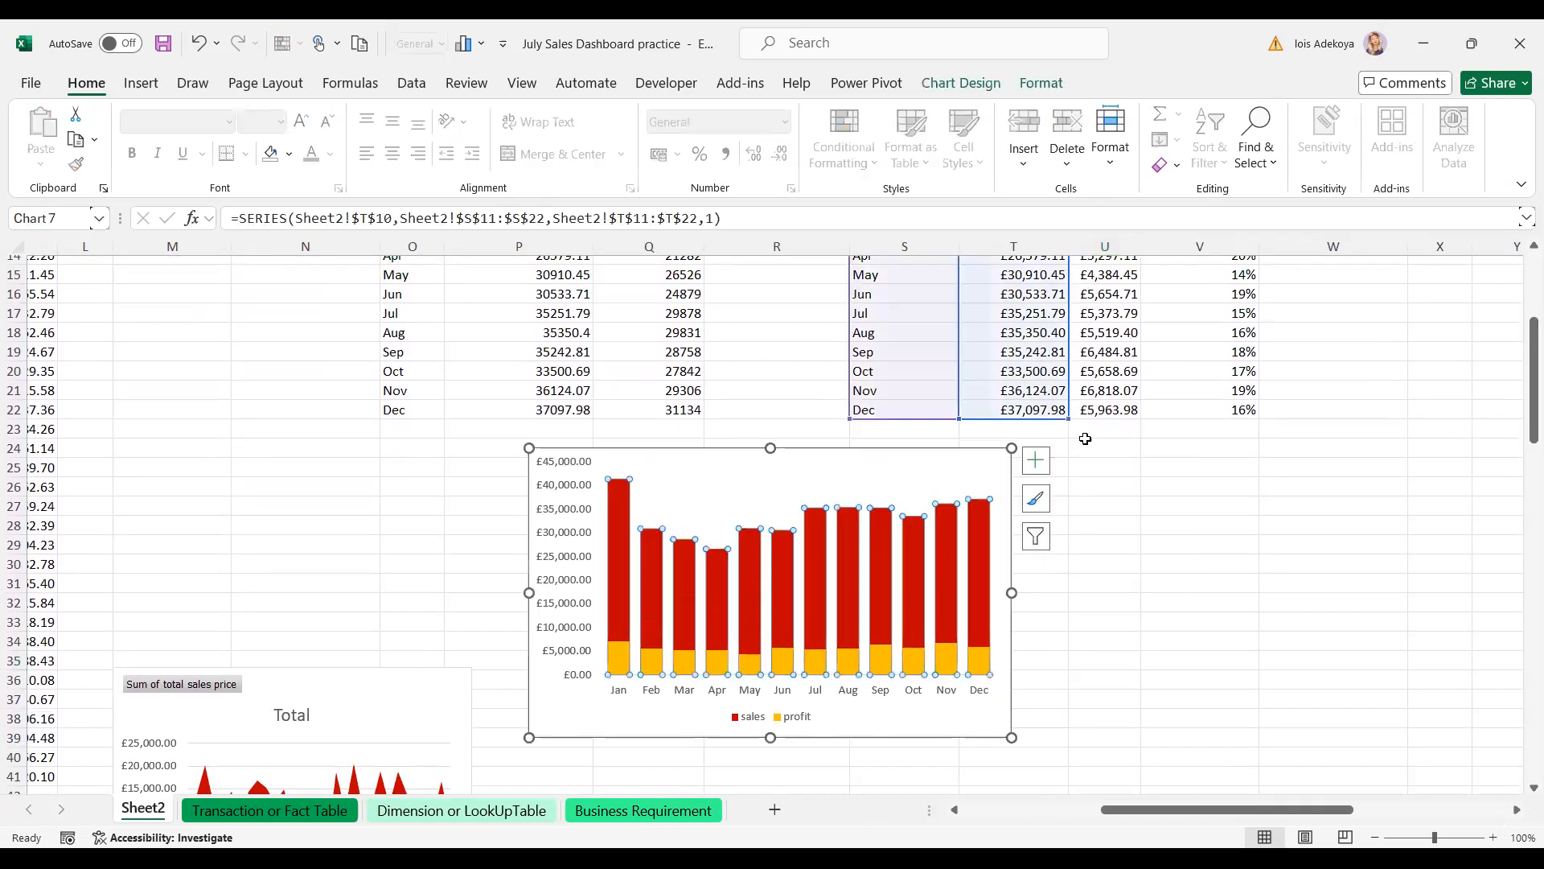
# - Add data labels to the chart's sales bars
pyautogui.click(1038, 462)
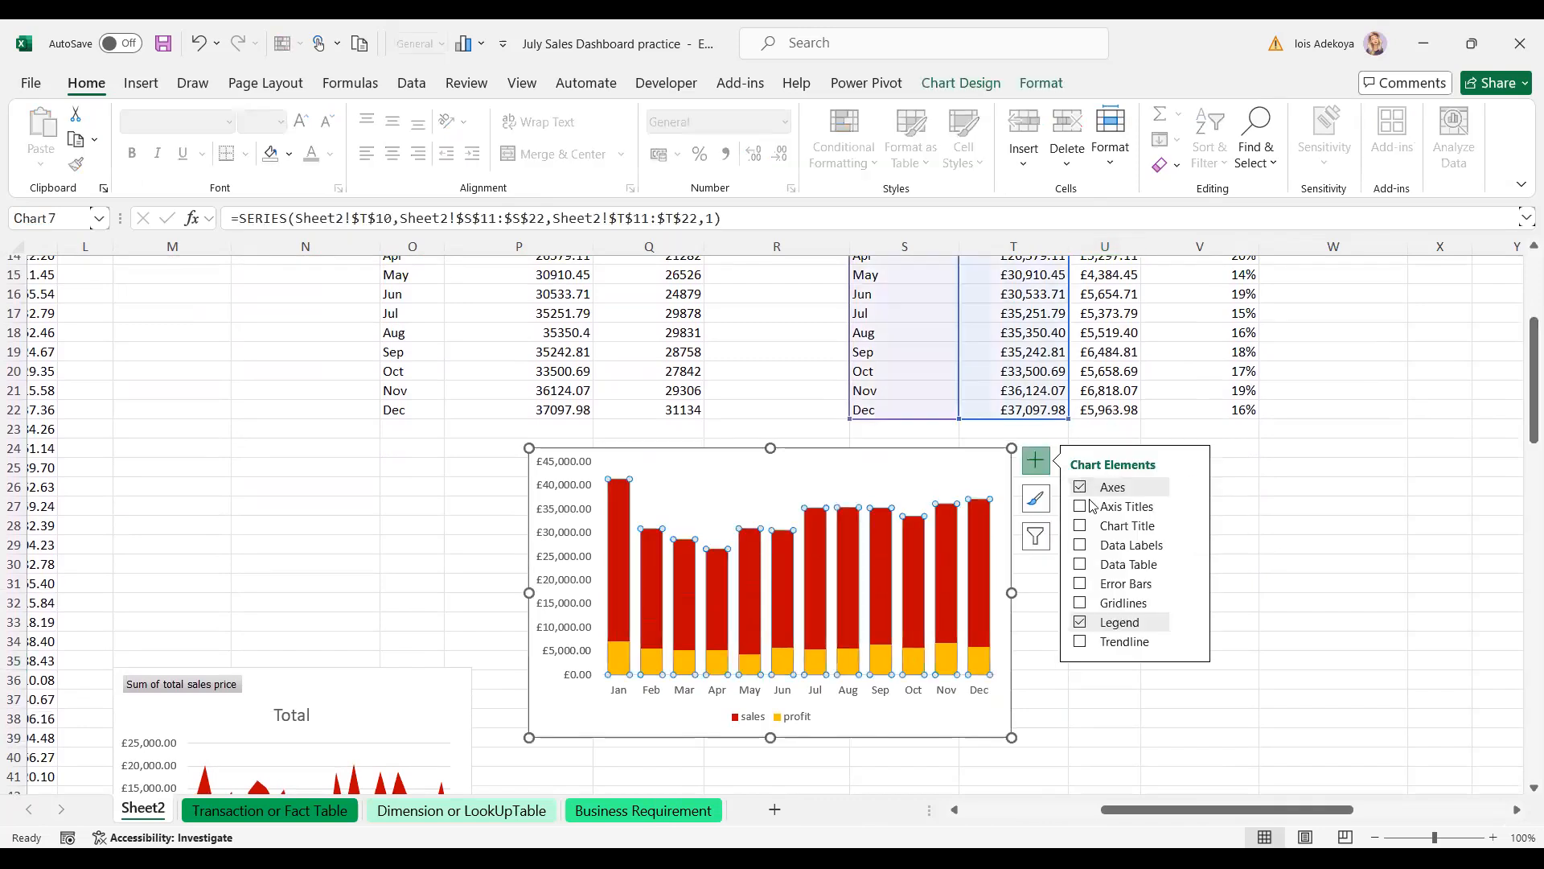
pyautogui.click(1080, 546)
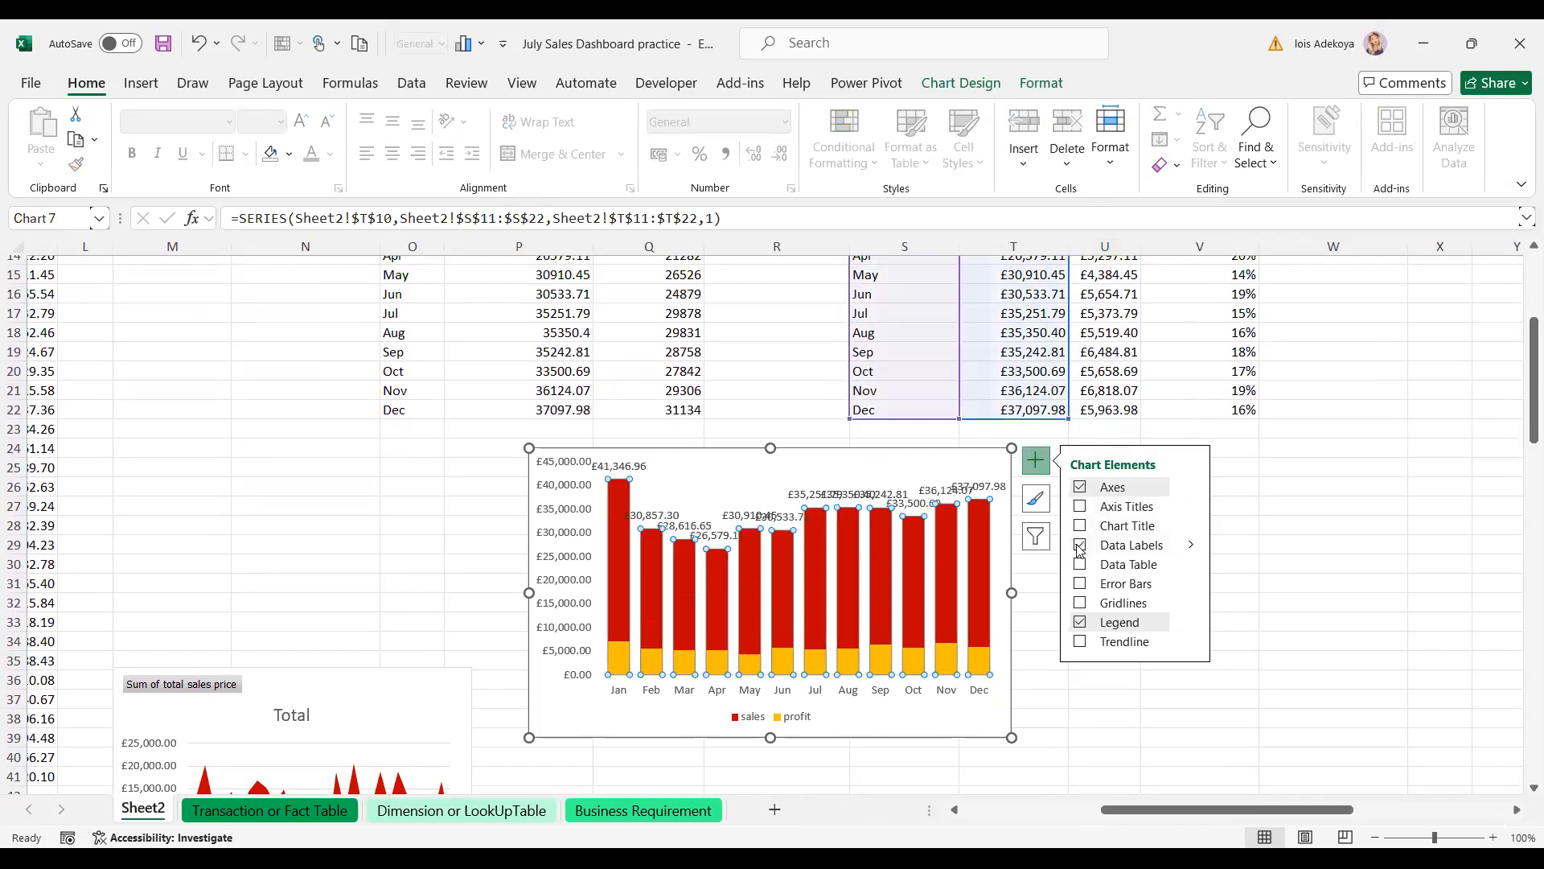
pyautogui.click(1191, 546)
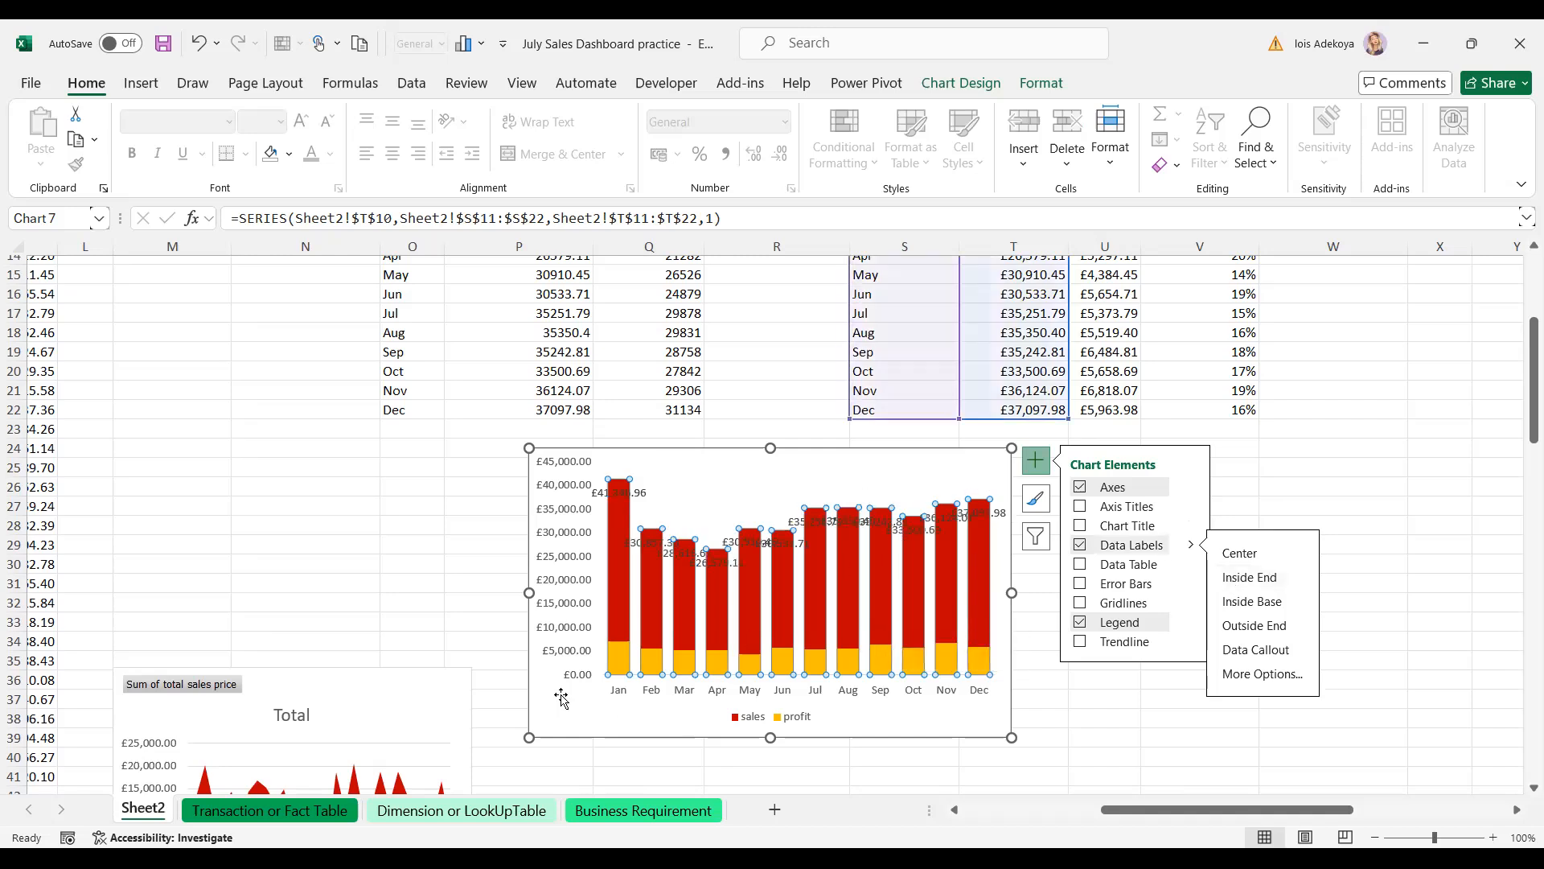
pyautogui.click(1297, 450)
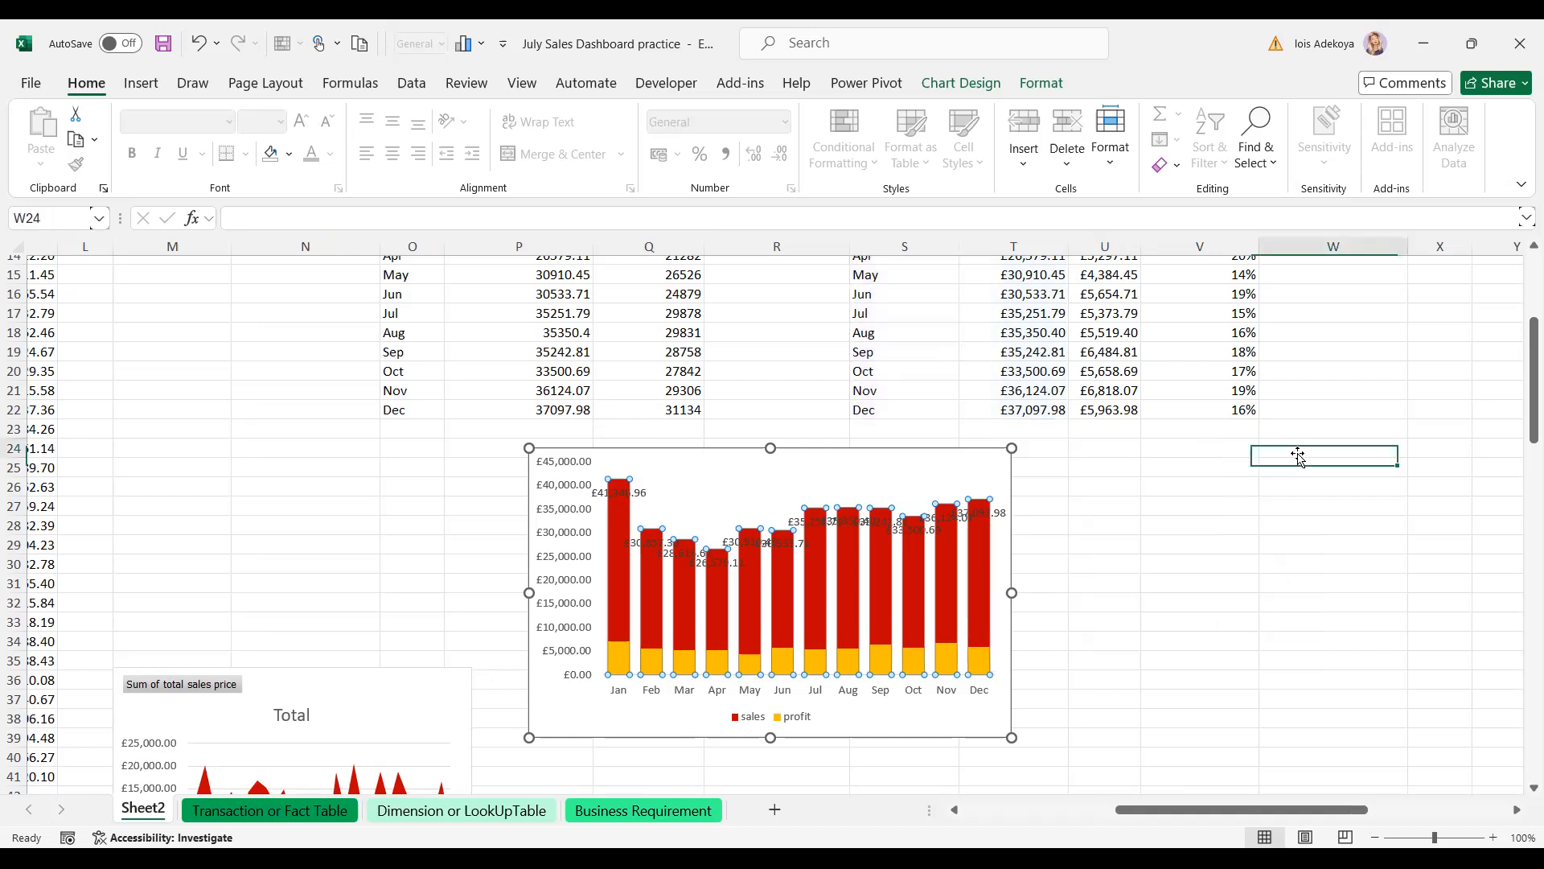
# - Replace the label values with text from the profit margin% cells V11:V22
pyautogui.doubleClick(911, 538)
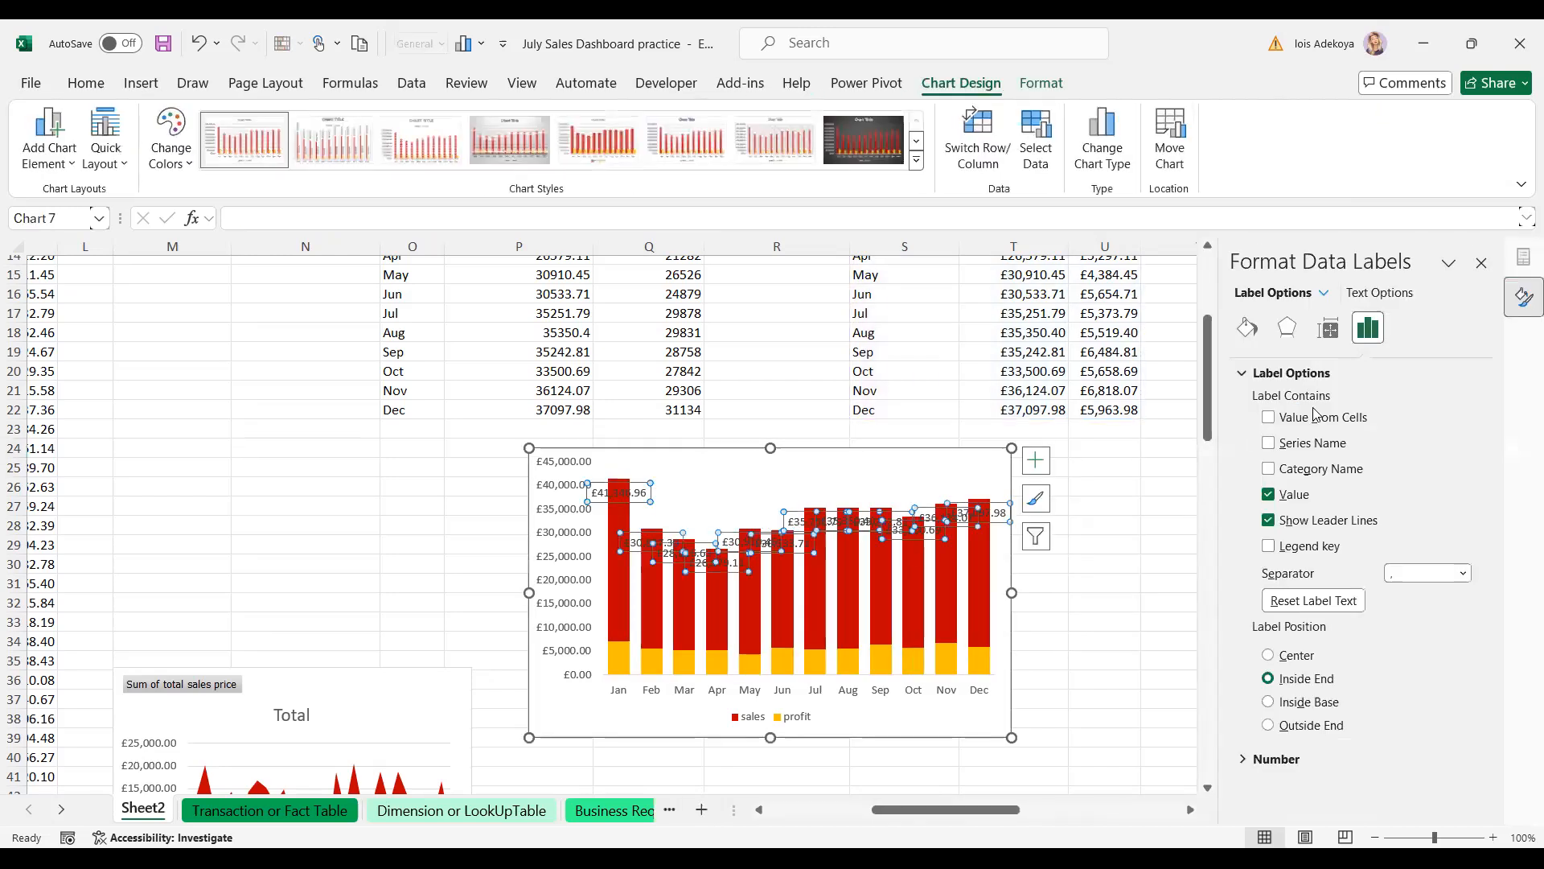
pyautogui.click(1270, 493)
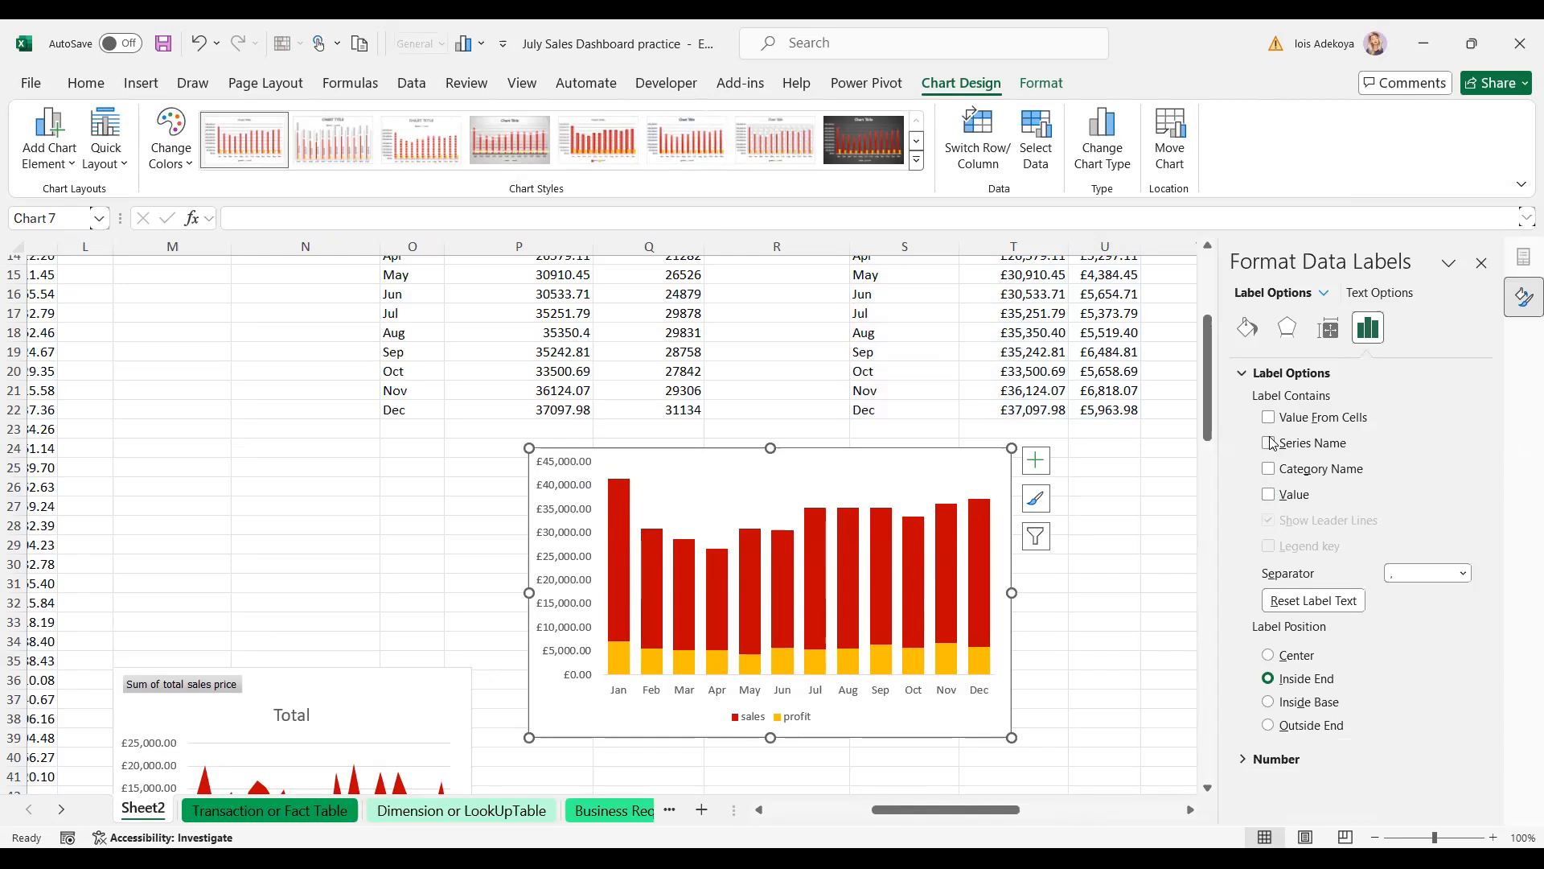
pyautogui.click(1268, 418)
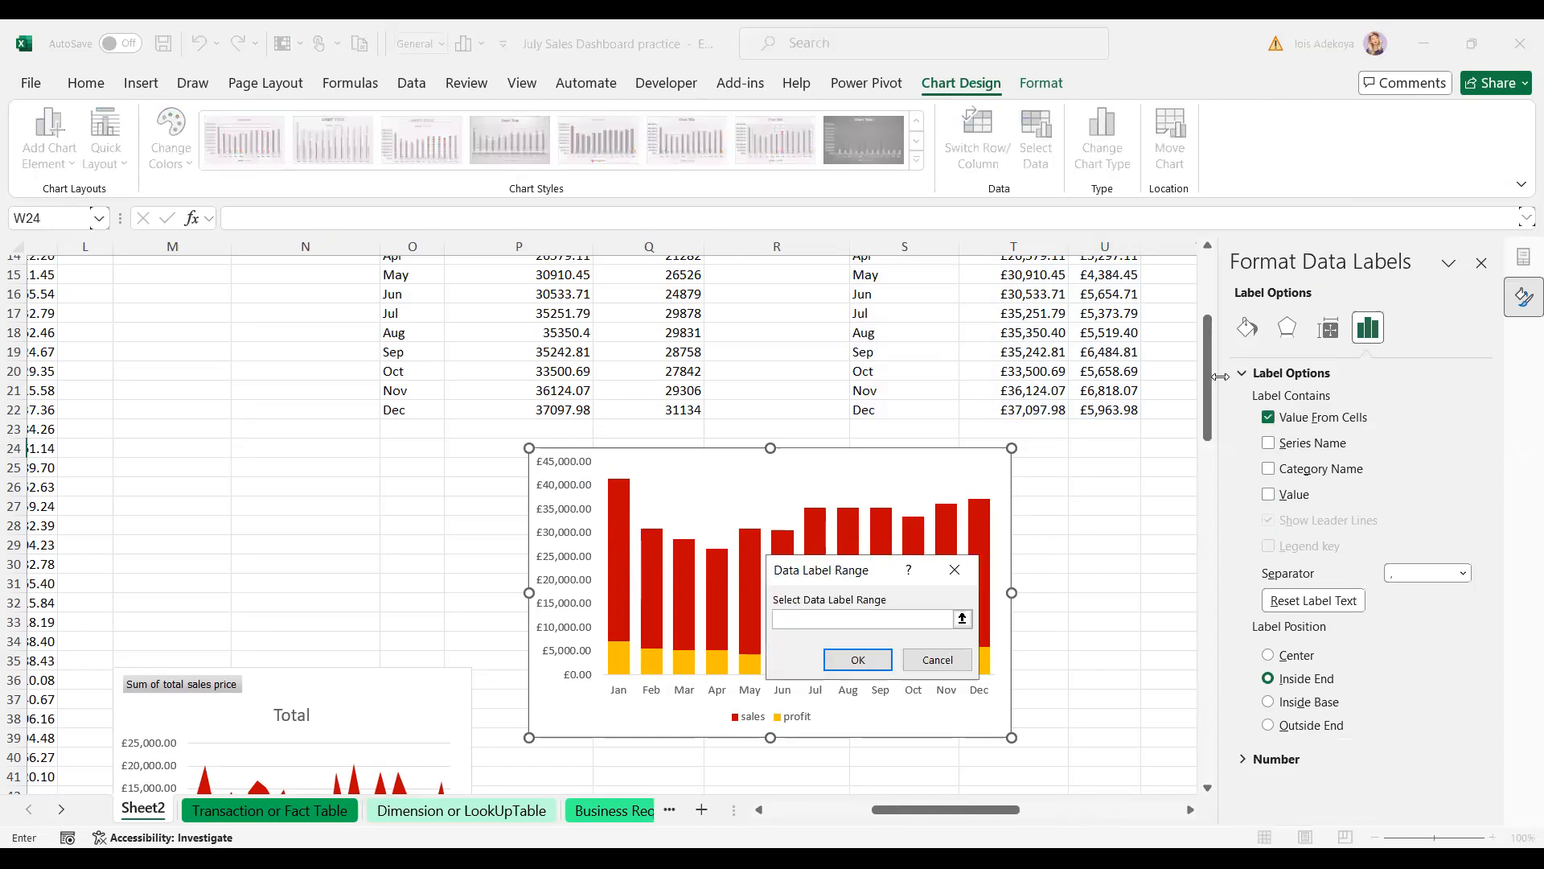
pyautogui.moveTo(1211, 394); pyautogui.dragTo(1209, 362)
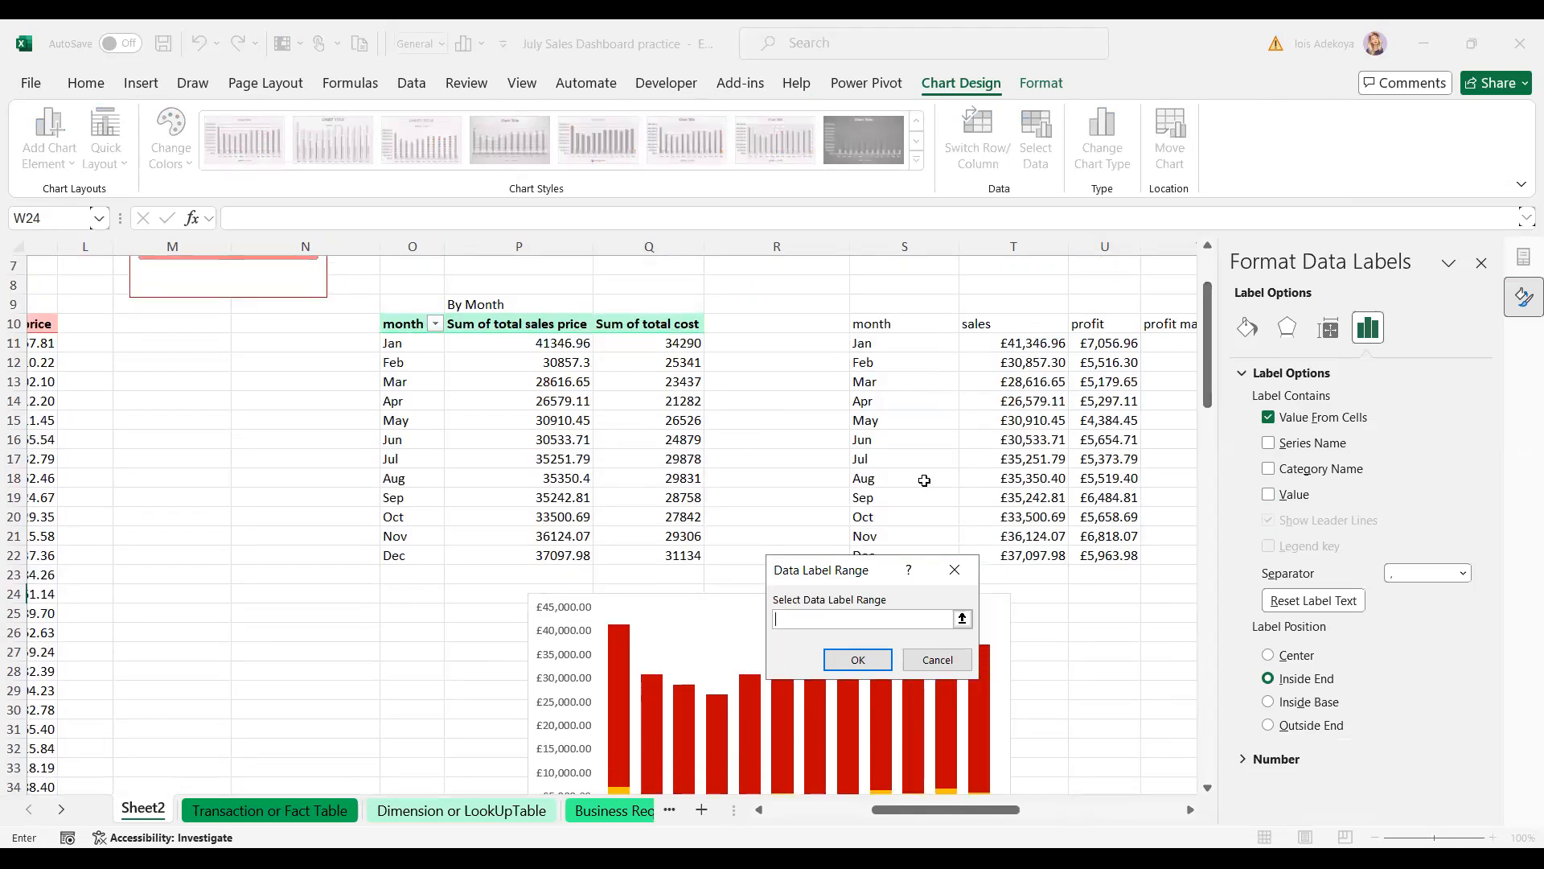
pyautogui.moveTo(1013, 555); pyautogui.dragTo(1106, 575)
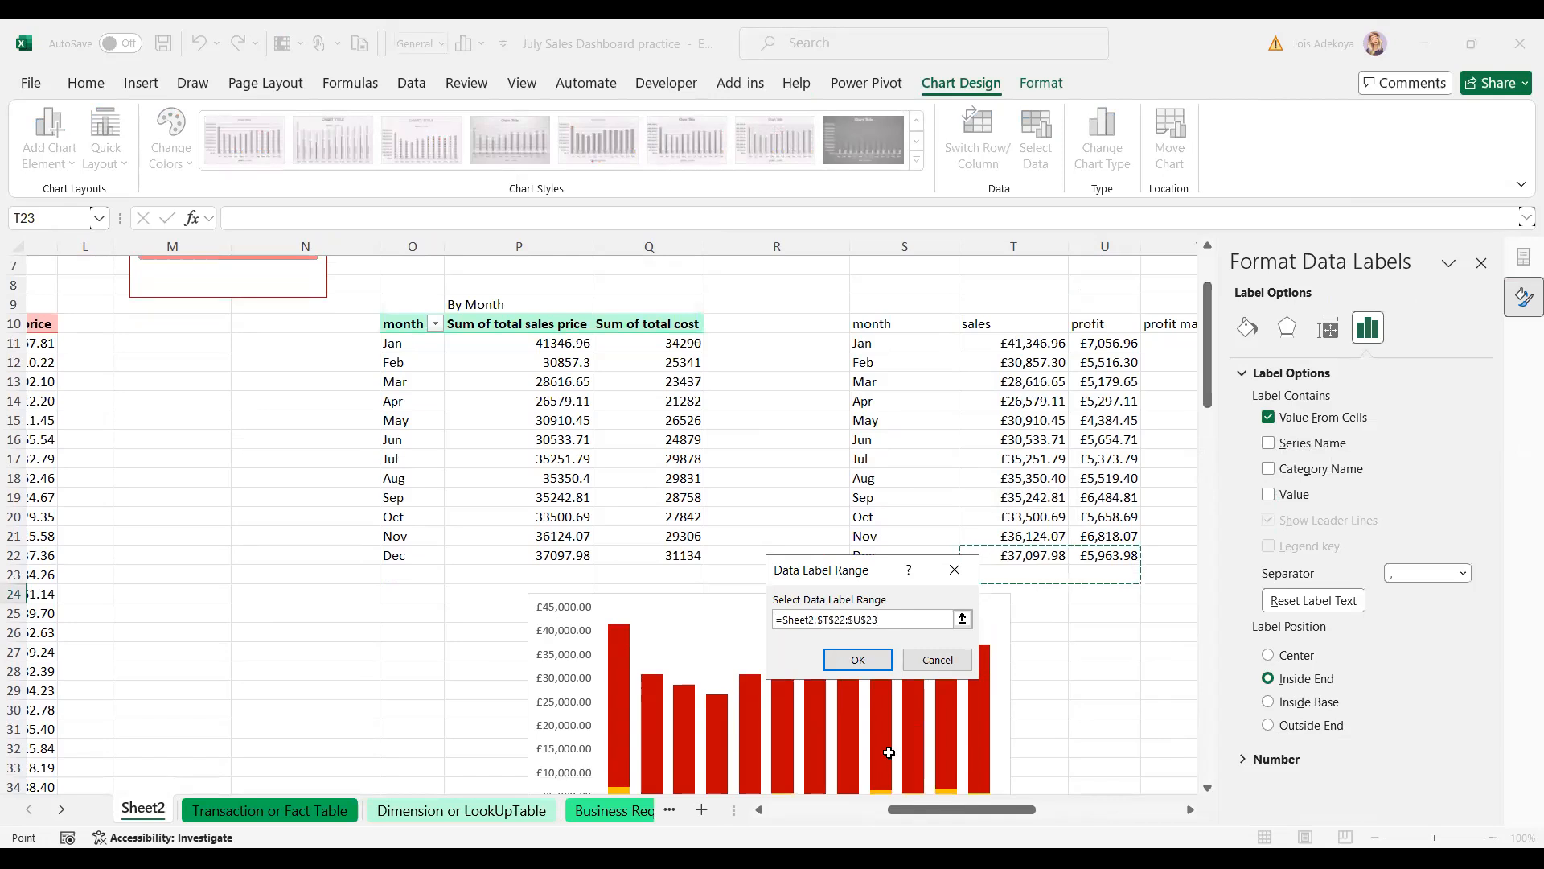
pyautogui.click(1484, 266)
pyautogui.moveTo(1238, 345); pyautogui.dragTo(1234, 392)
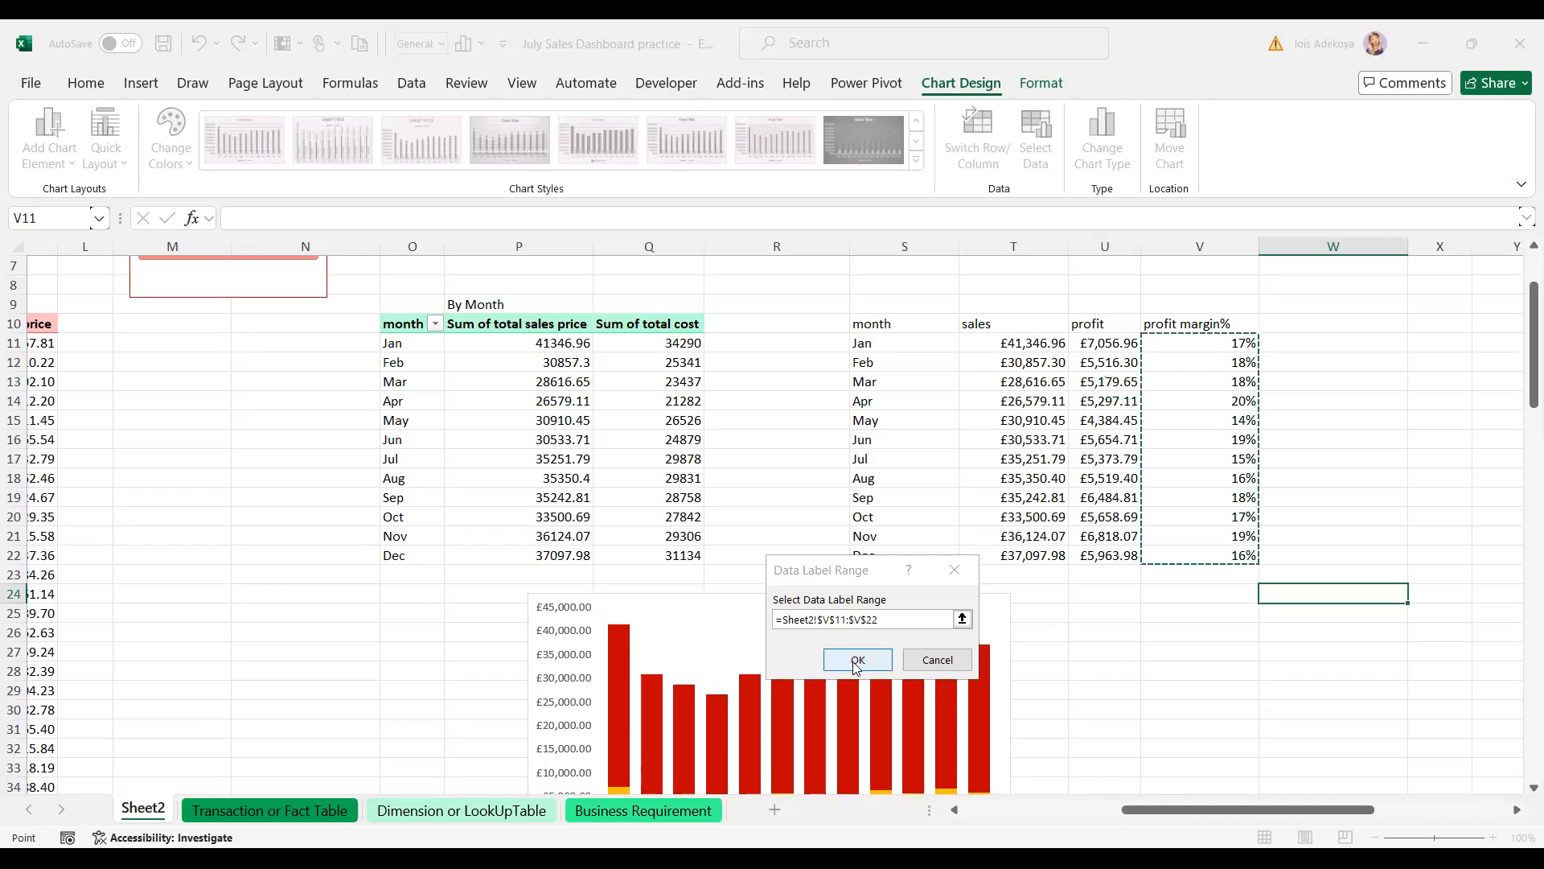
pyautogui.press('Return')
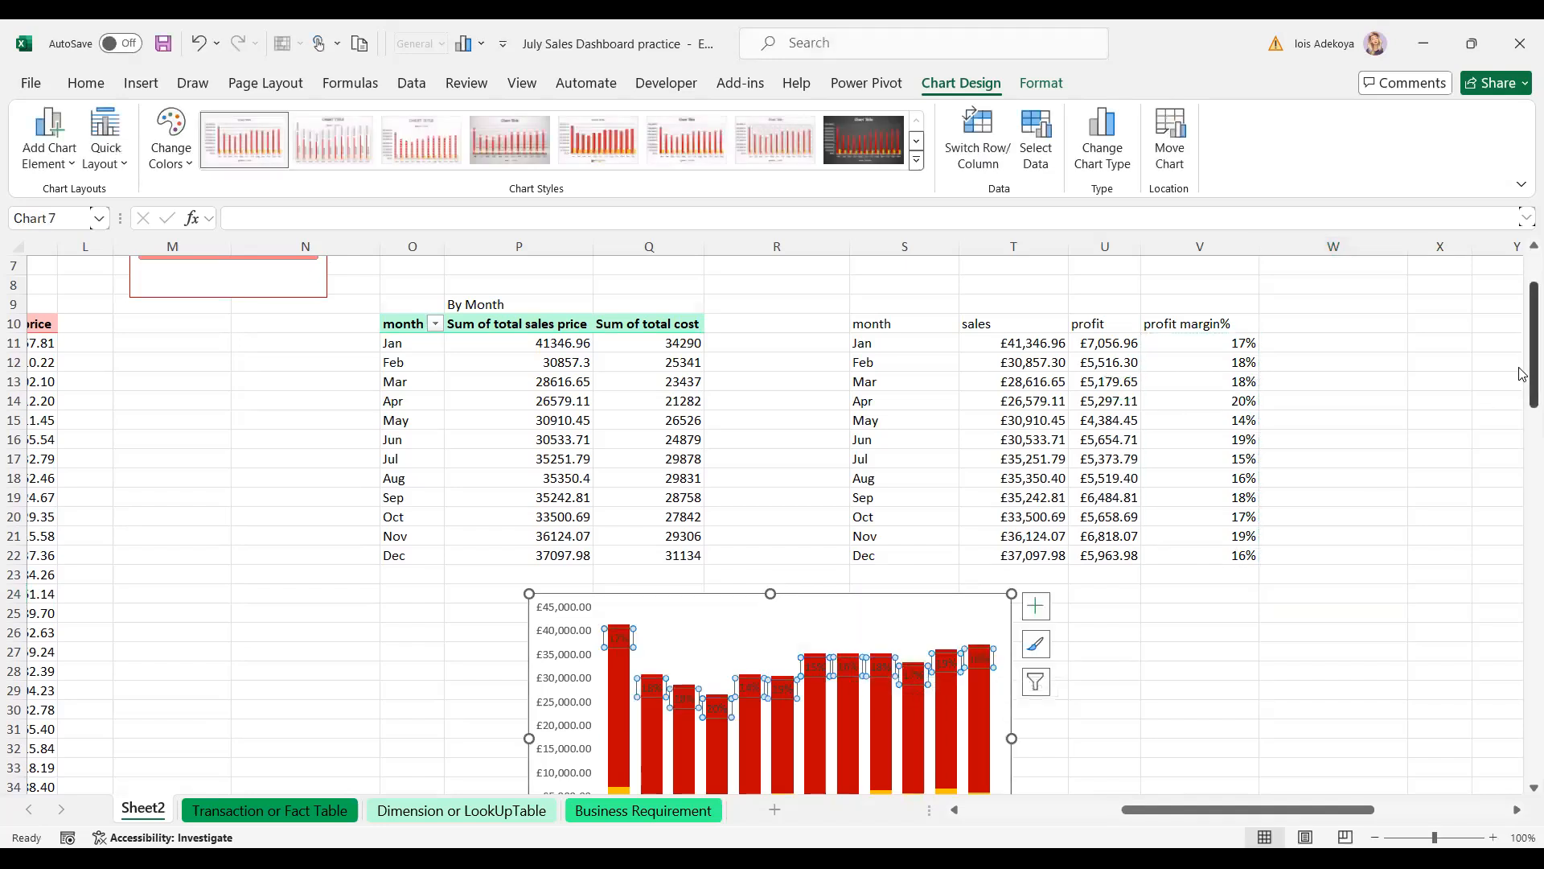
# - Position the profit margin data labels at the centre of the sales bars
pyautogui.scroll(-3, 1523, 416)
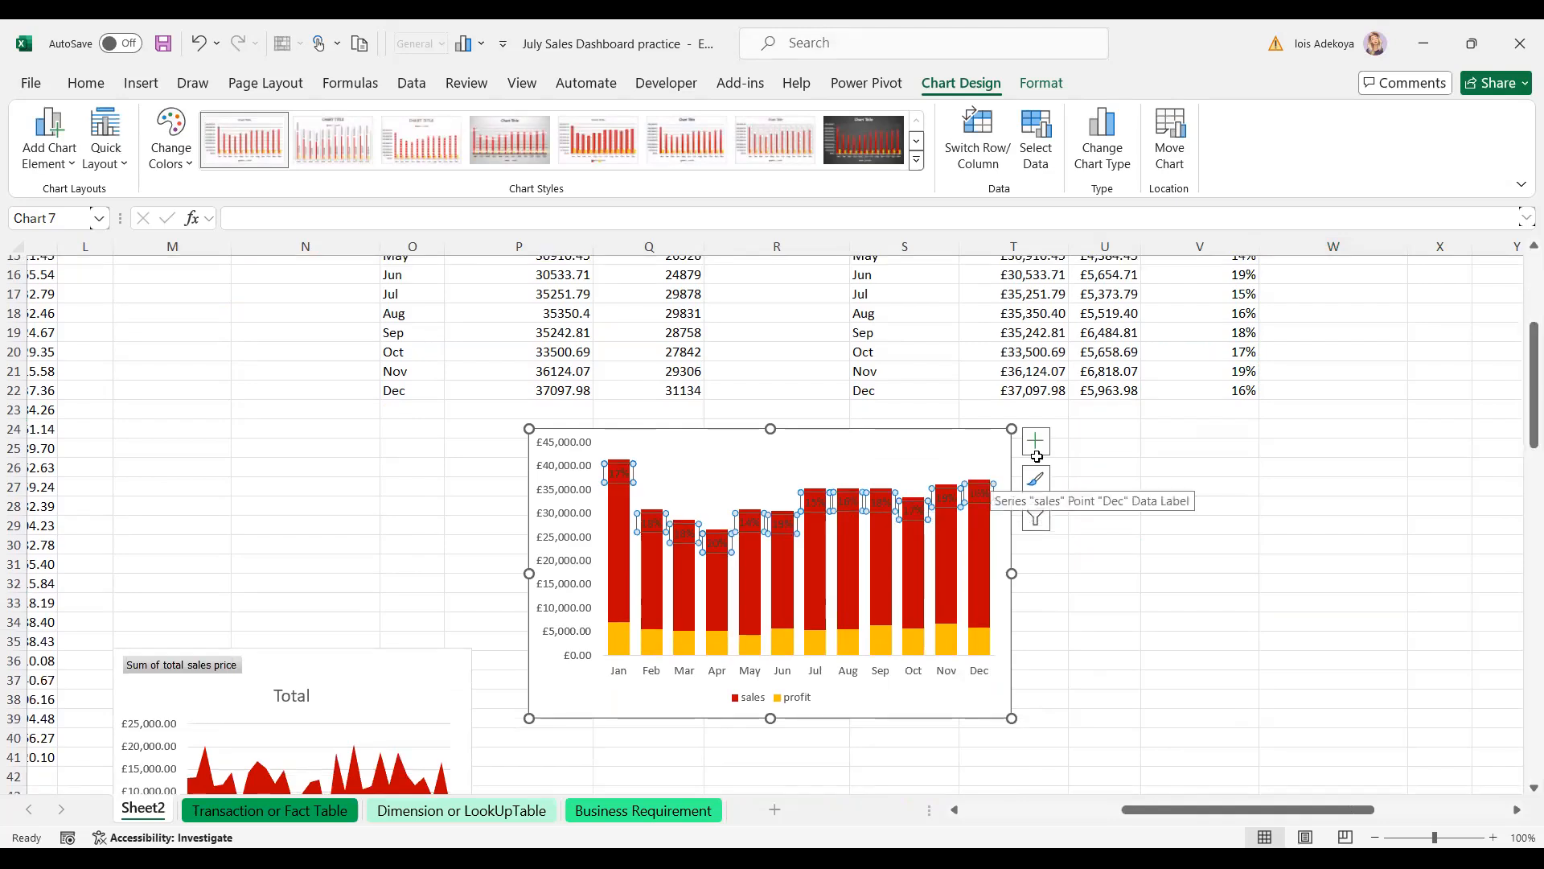
pyautogui.click(1036, 442)
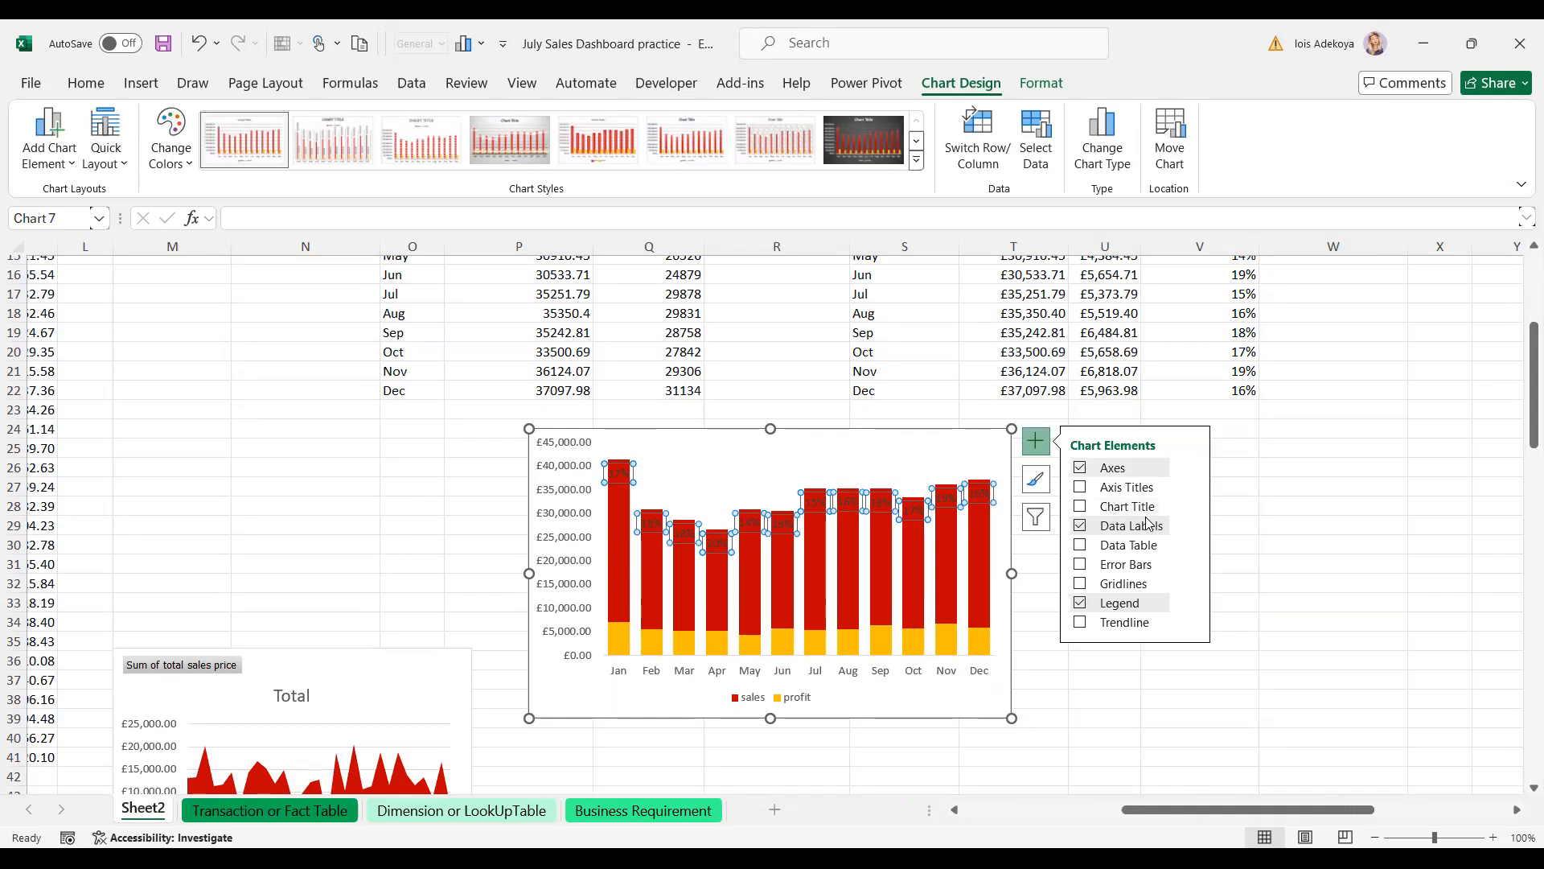
pyautogui.click(1194, 531)
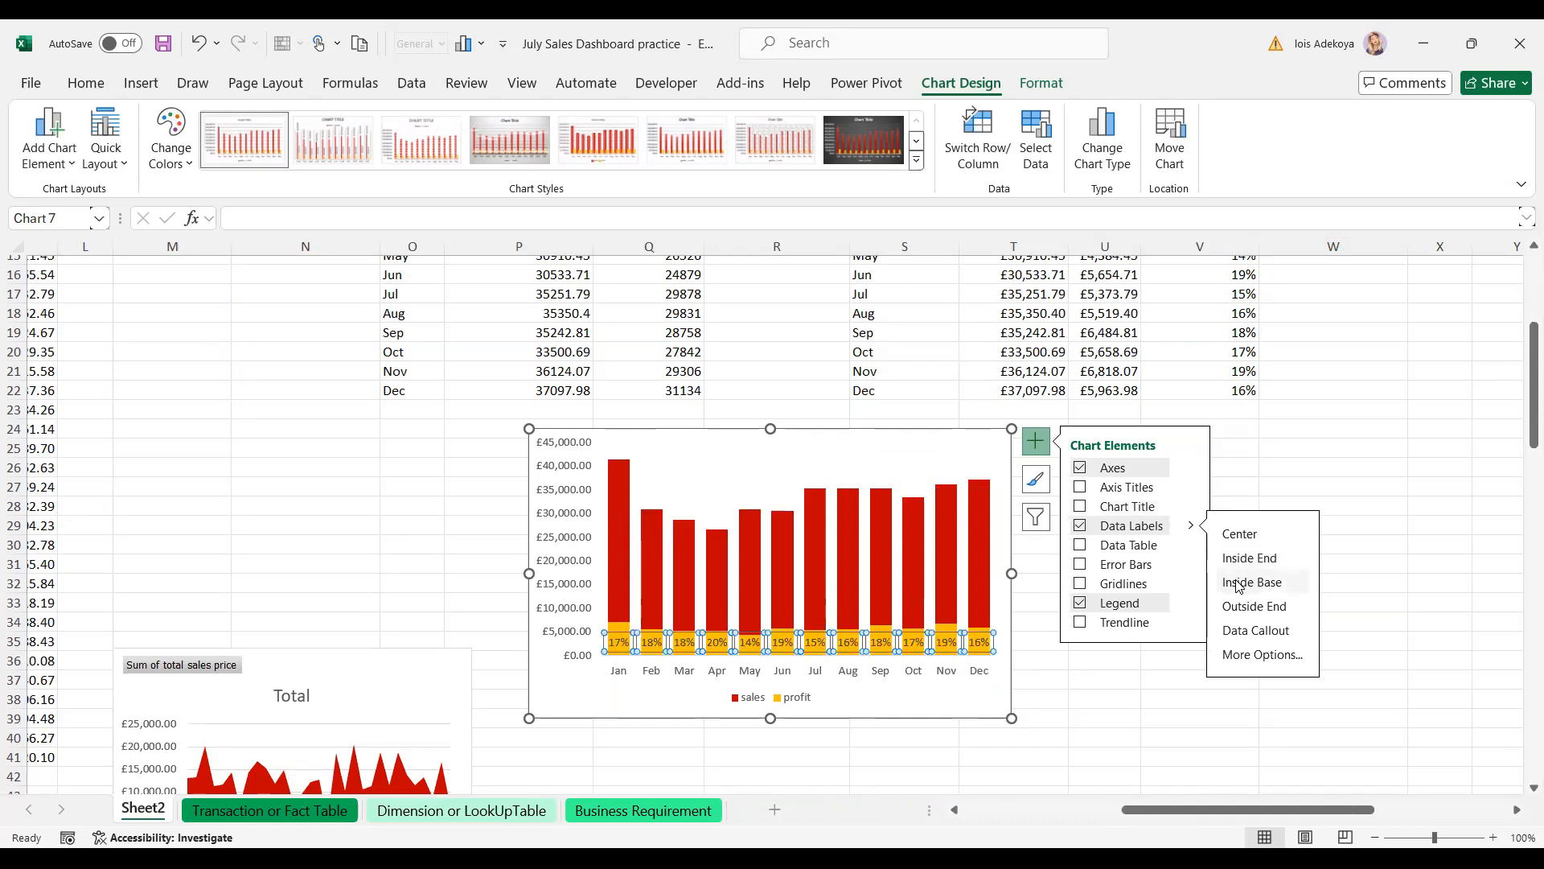
pyautogui.click(1239, 535)
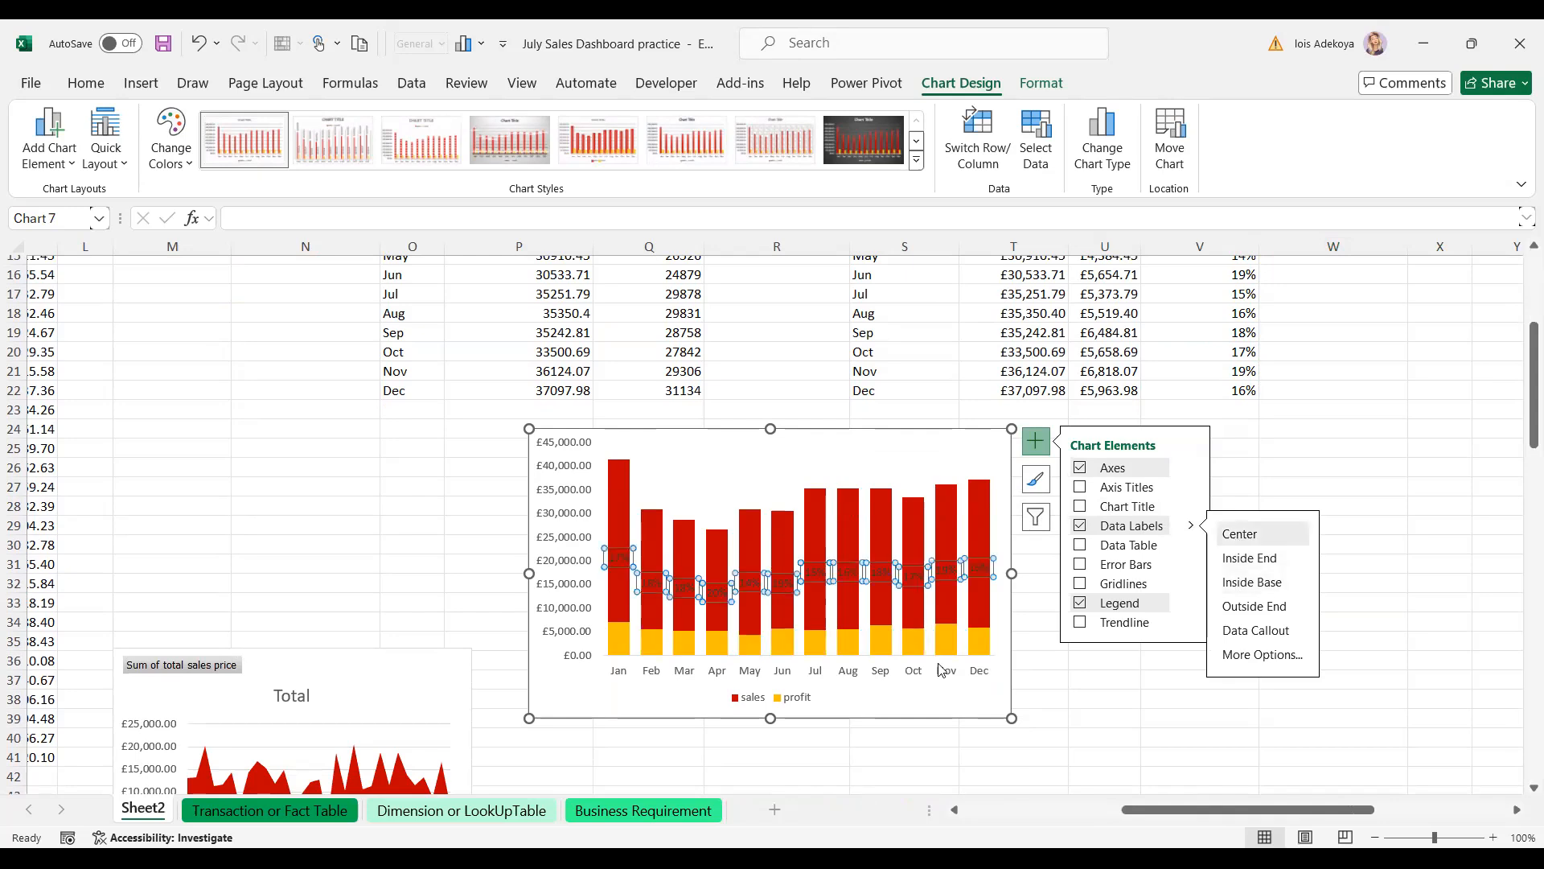
# - Make the data labels white and bold
pyautogui.click(78, 83)
pyautogui.click(330, 158)
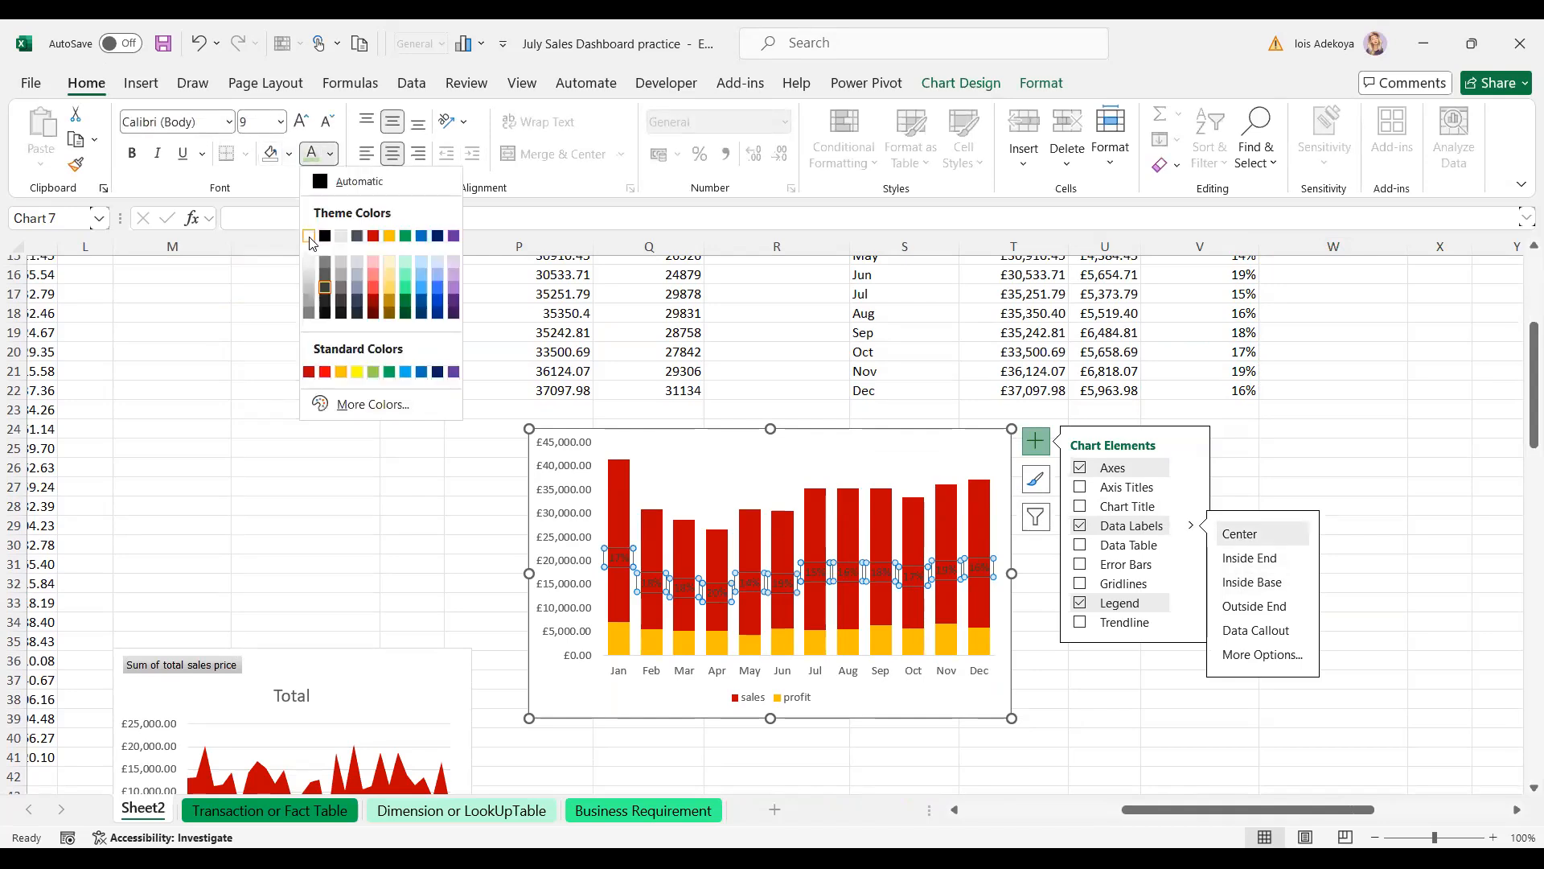
pyautogui.click(311, 239)
pyautogui.click(134, 154)
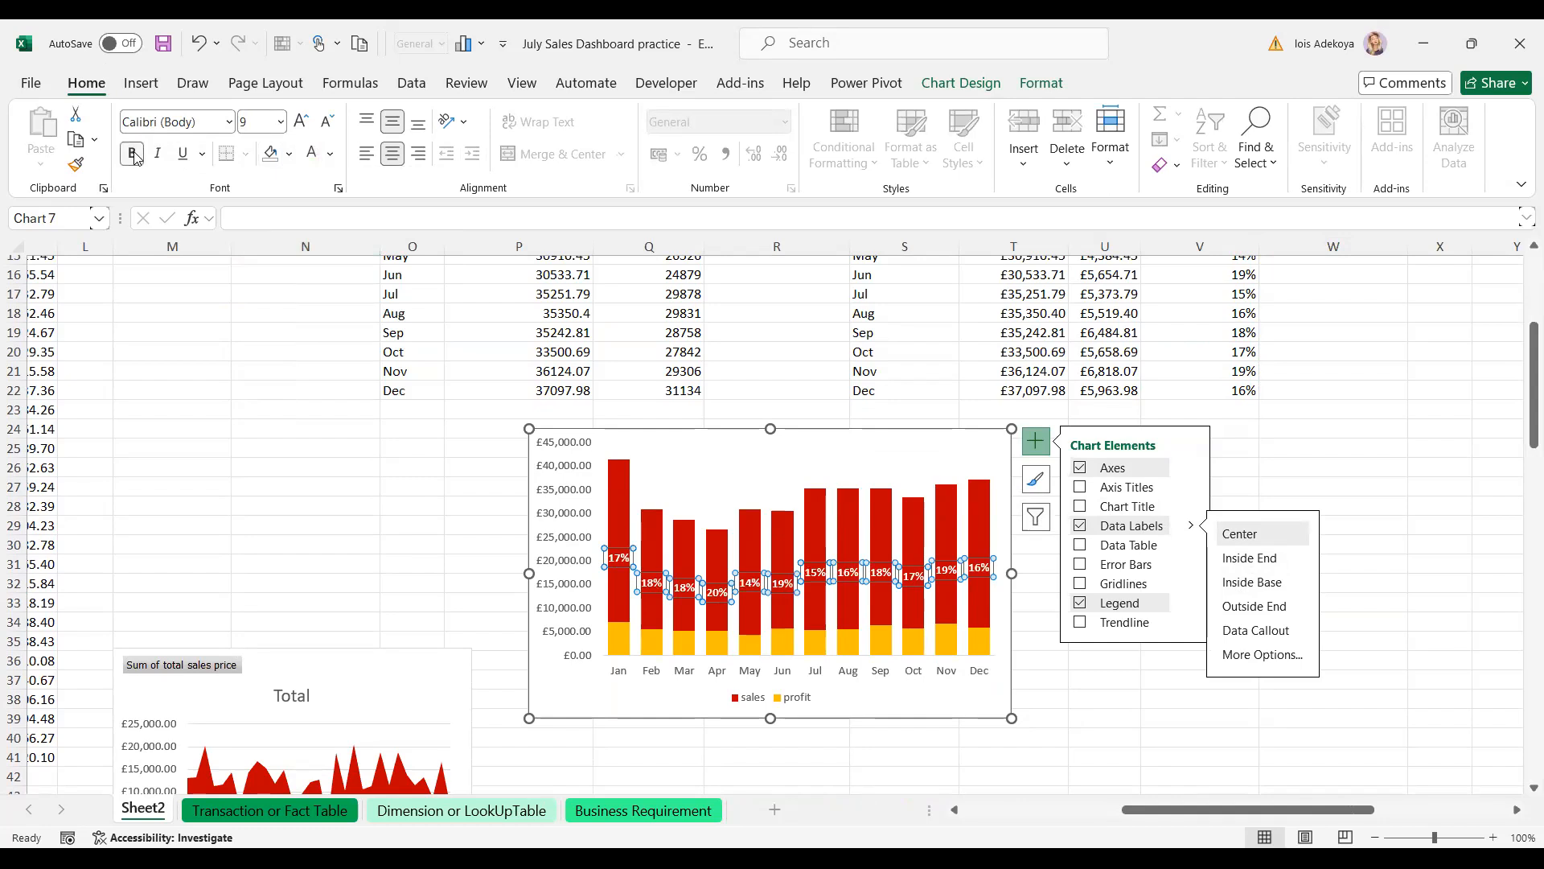
pyautogui.click(359, 468)
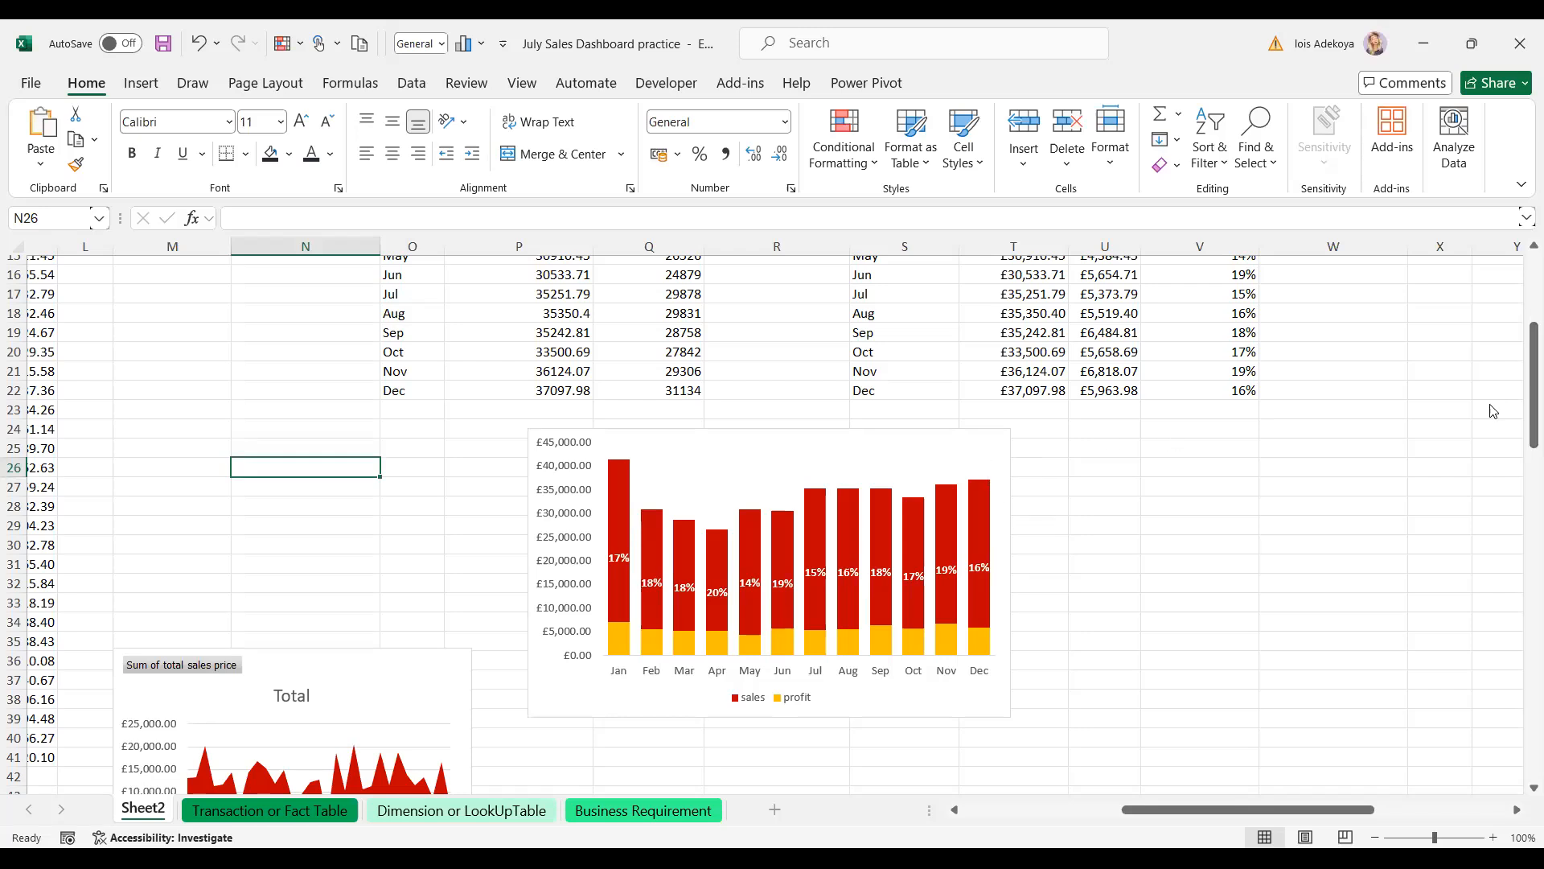
pyautogui.scroll(2, 1523, 418)
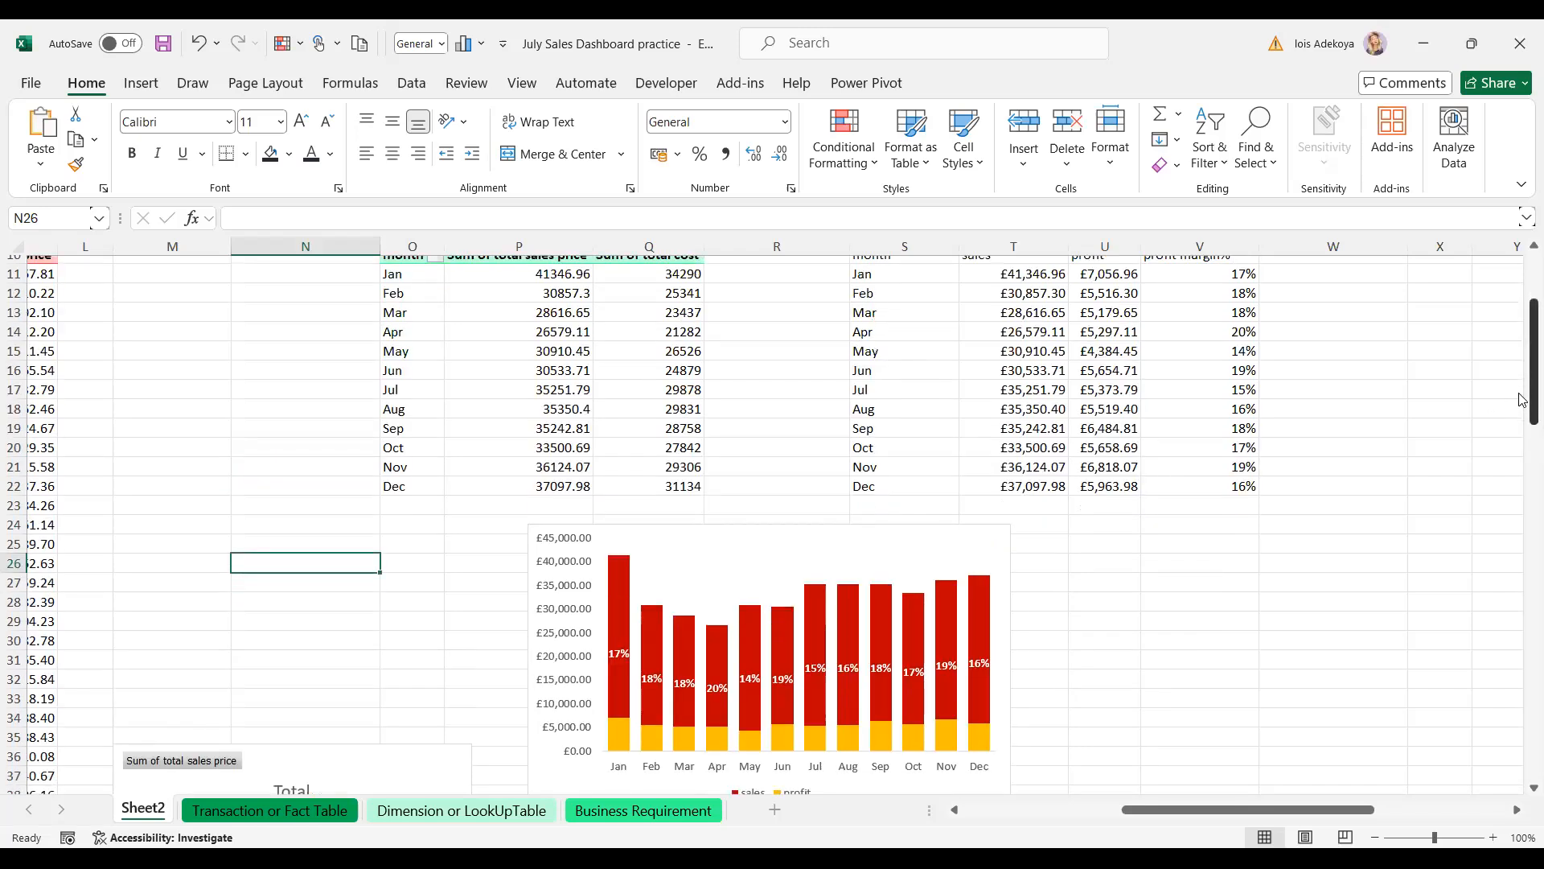
pyautogui.scroll(-3, 1522, 434)
pyautogui.scroll(1, 1523, 435)
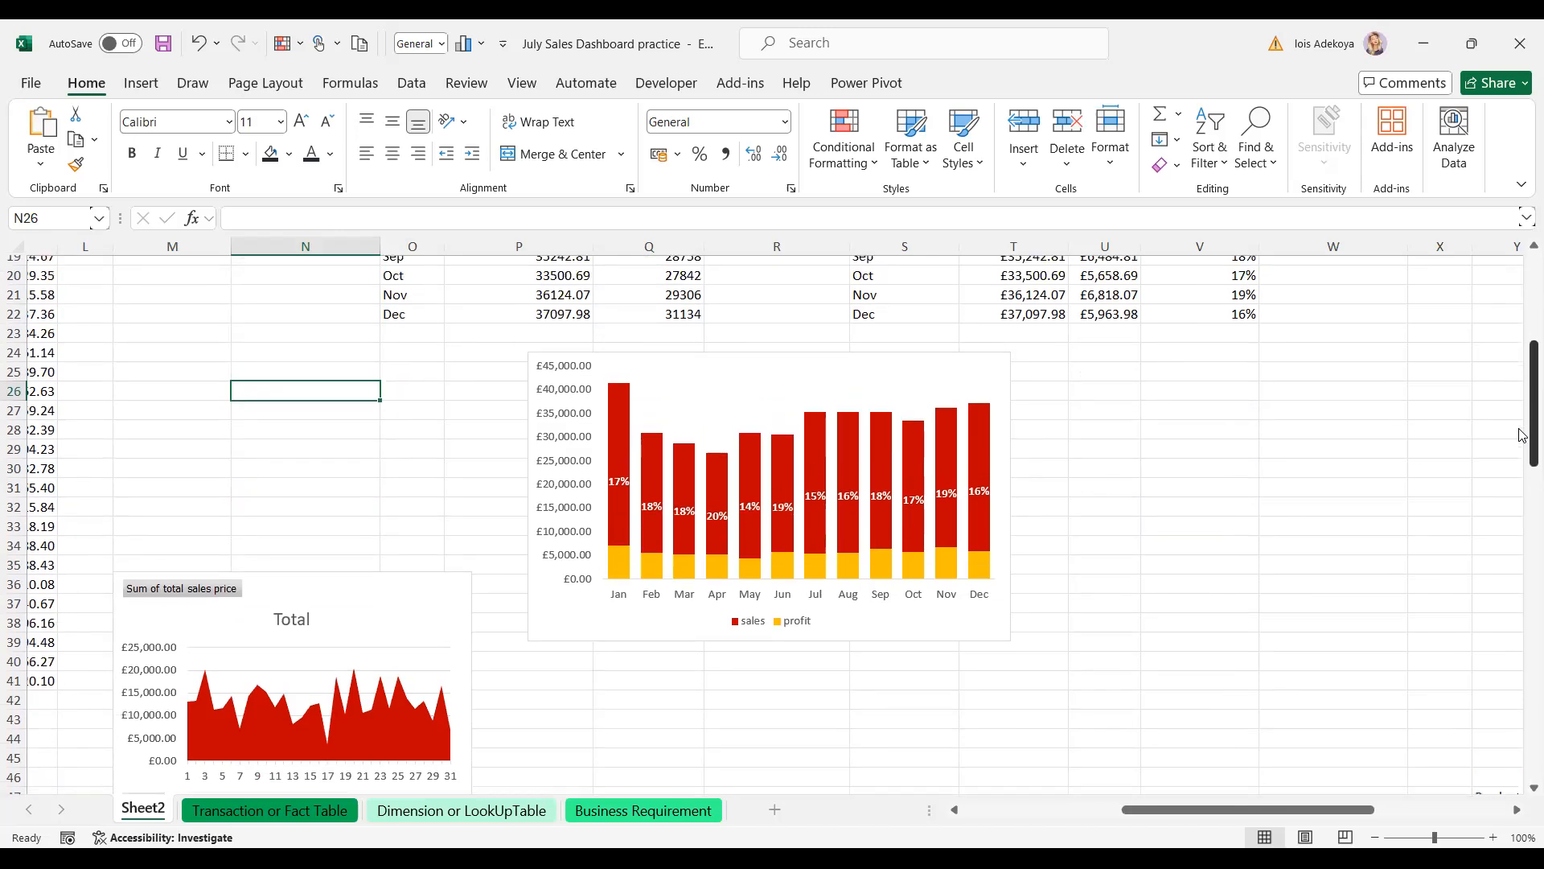
pyautogui.moveTo(621, 571)
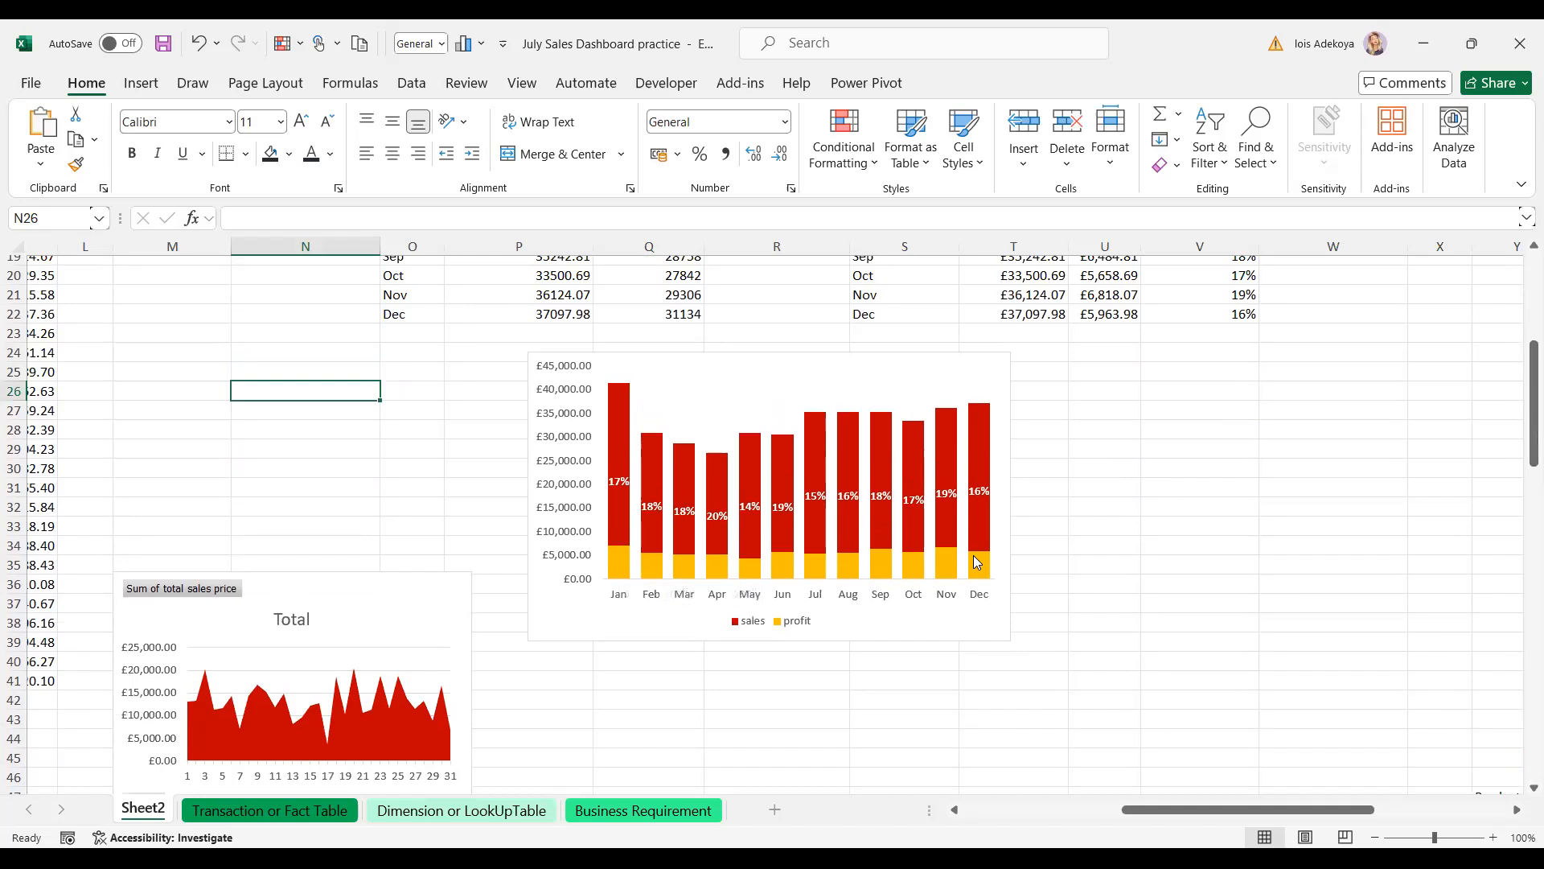
pyautogui.moveTo(974, 557)
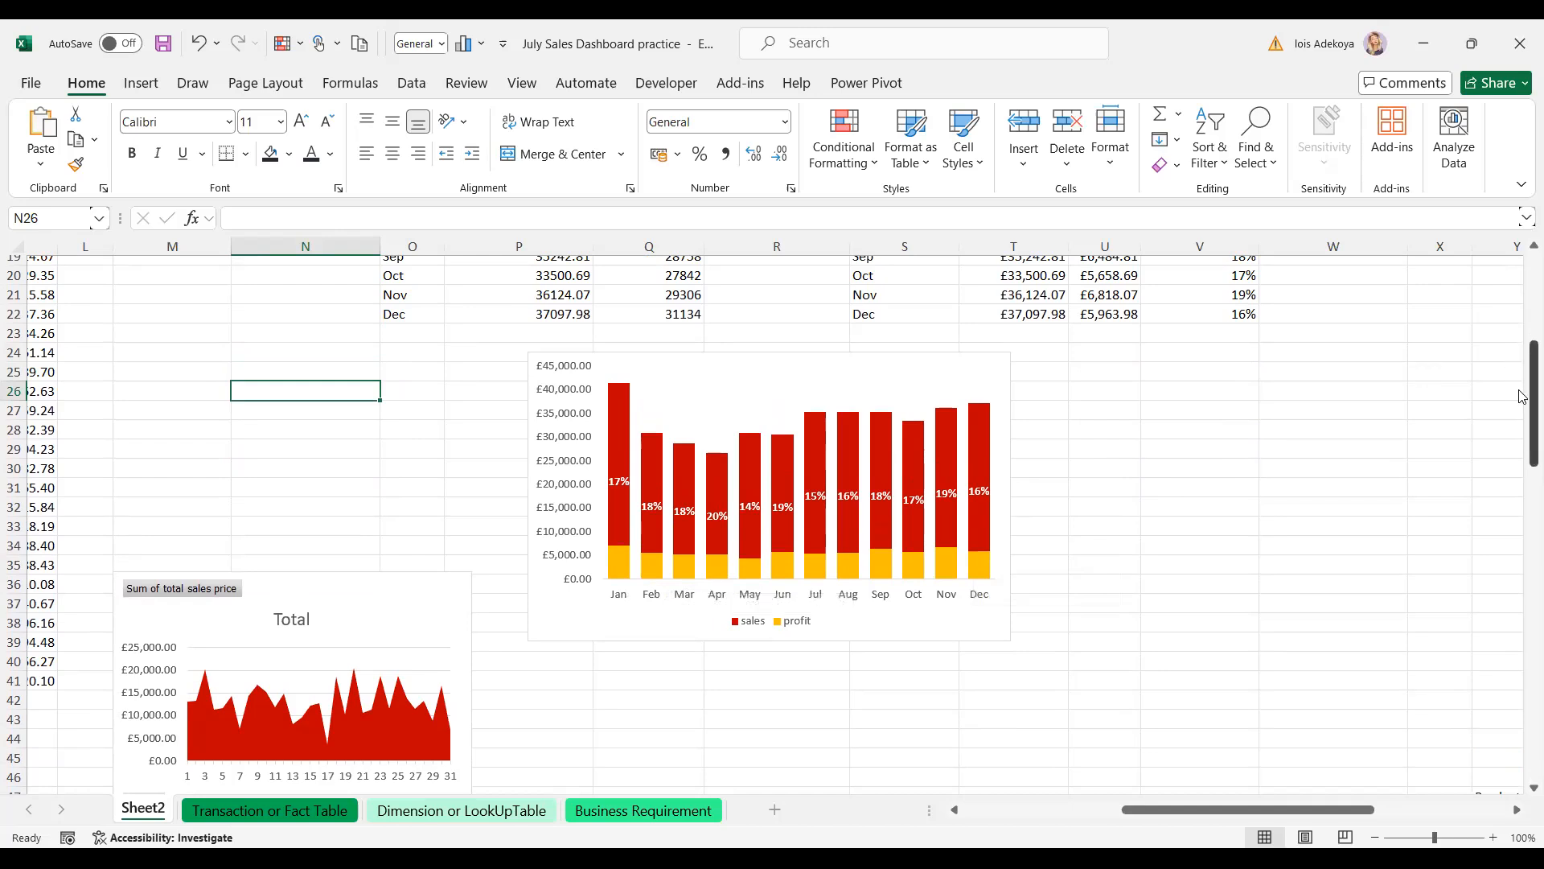
pyautogui.moveTo(1522, 396)
pyautogui.mouseDown()
pyautogui.moveTo(1522, 350)
pyautogui.moveTo(1522, 372)
pyautogui.mouseUp()
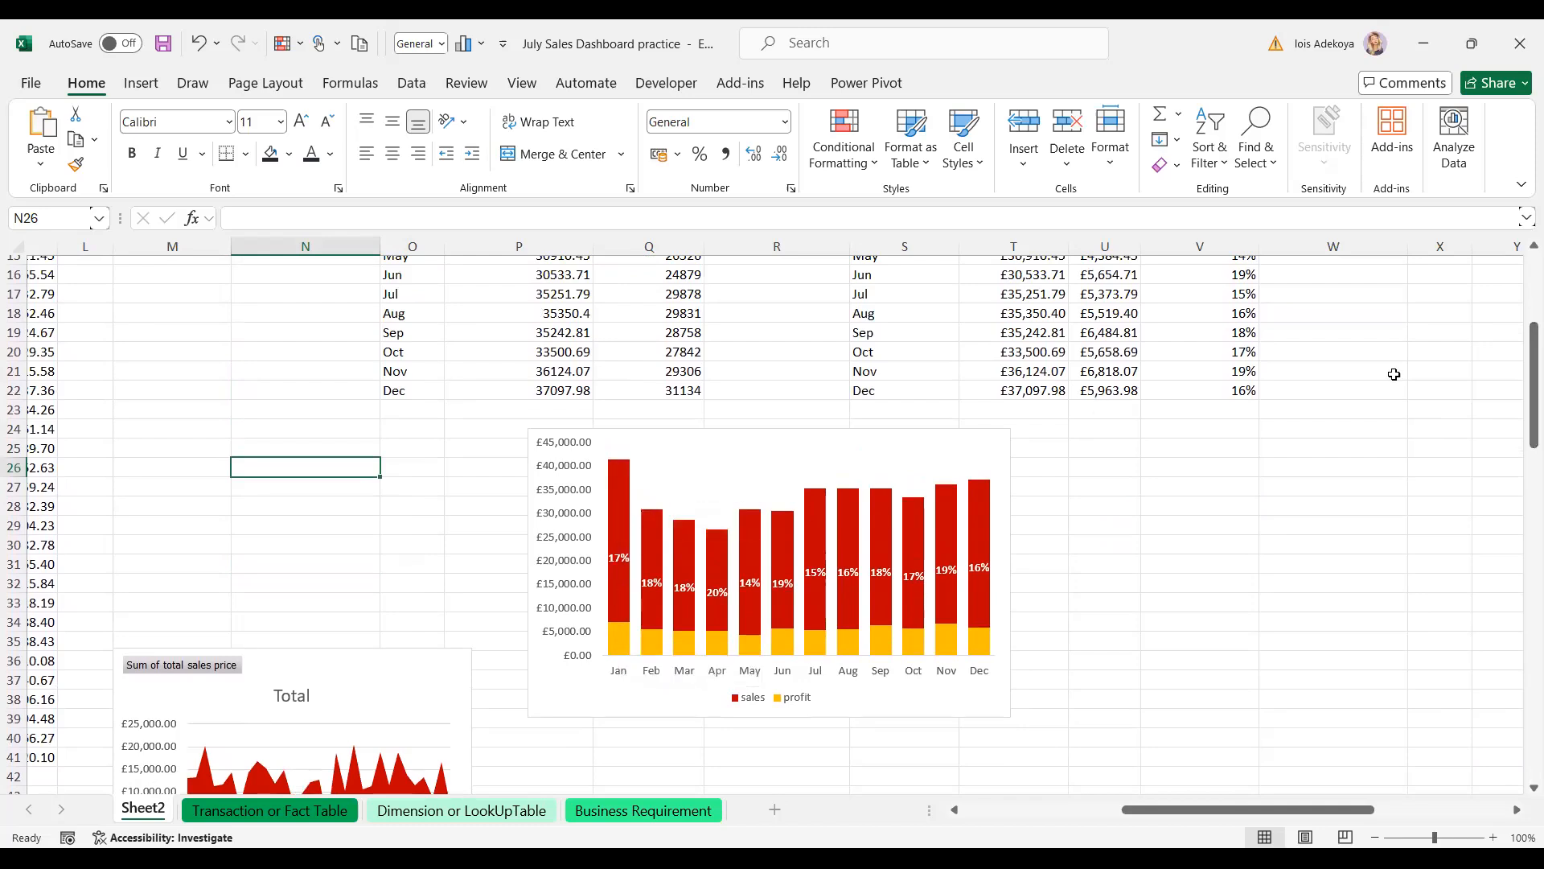
pyautogui.moveTo(1522, 400)
pyautogui.mouseDown()
pyautogui.moveTo(1522, 376)
pyautogui.moveTo(1522, 403)
pyautogui.mouseUp()
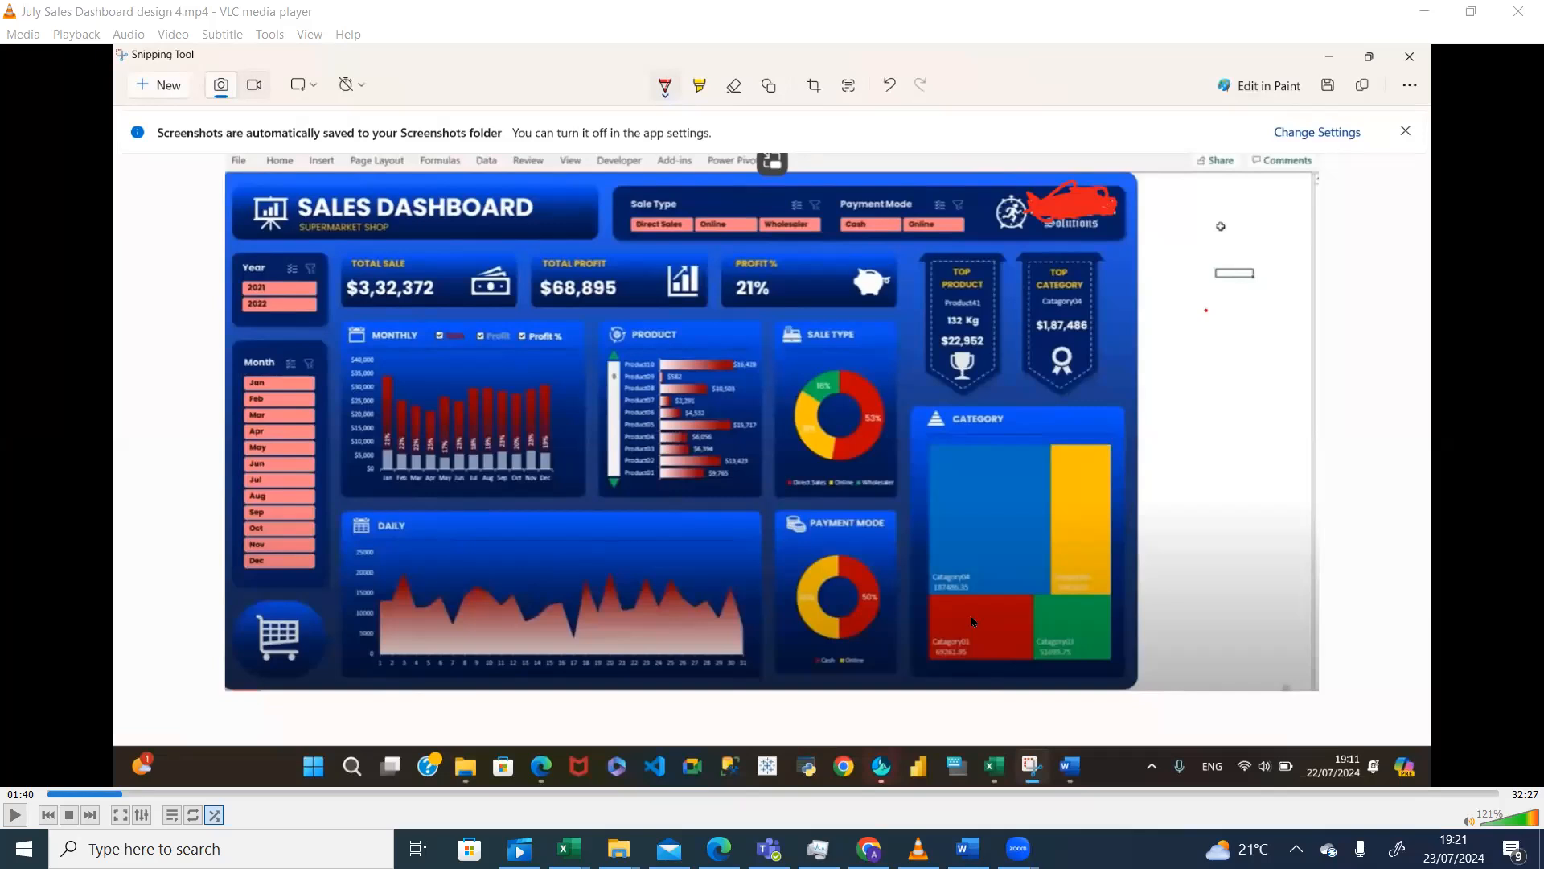
# - Bring the paused VLC reference video forward and view the finished dashboard full screen briefly
pyautogui.click(971, 622)
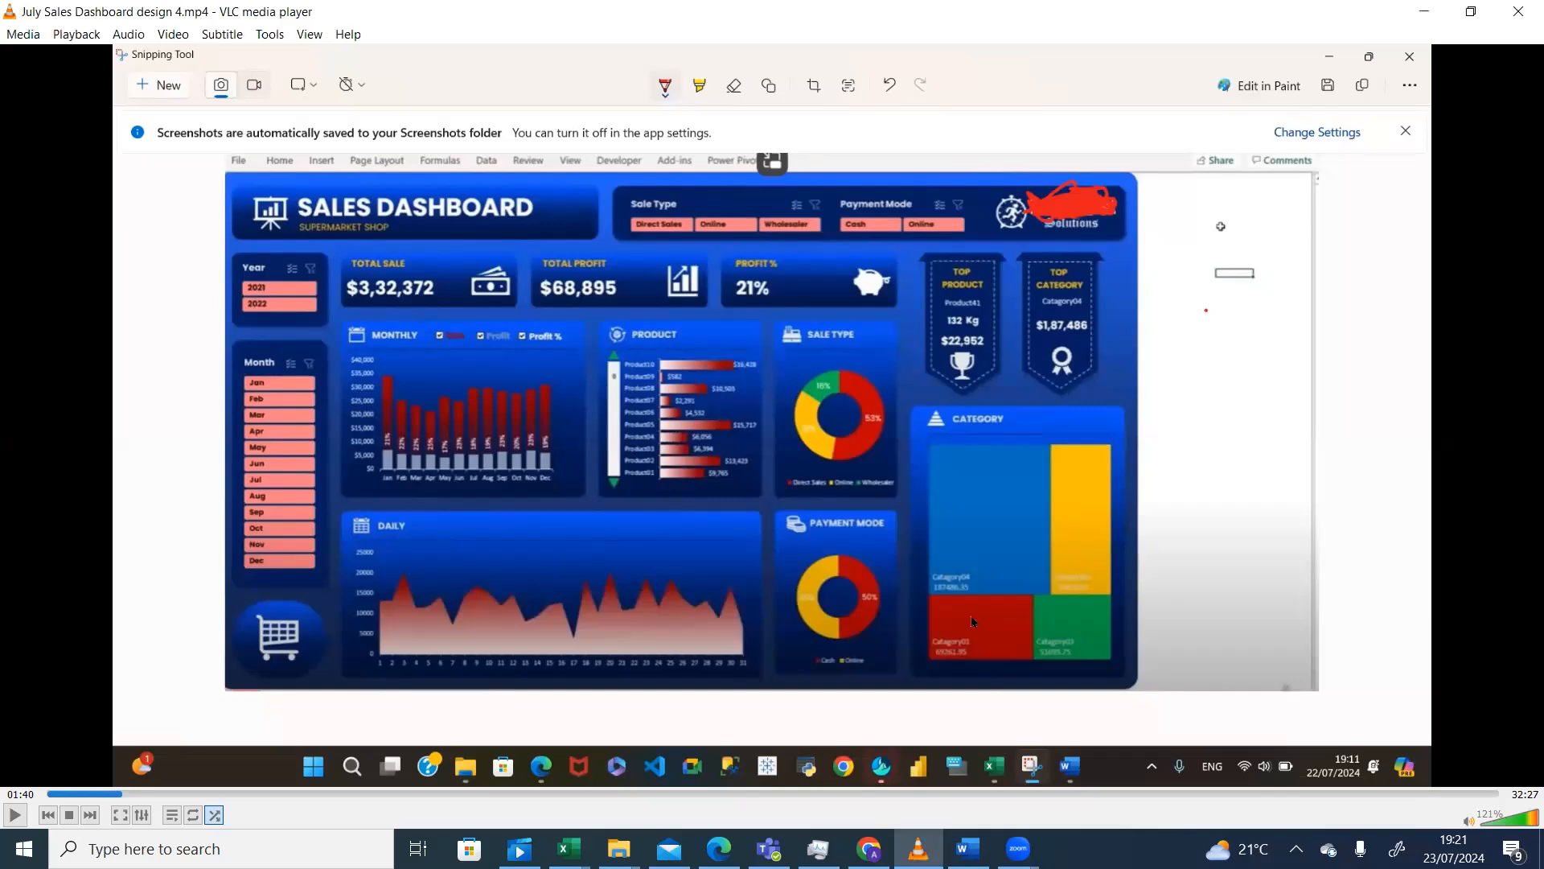
pyautogui.doubleClick(330, 463)
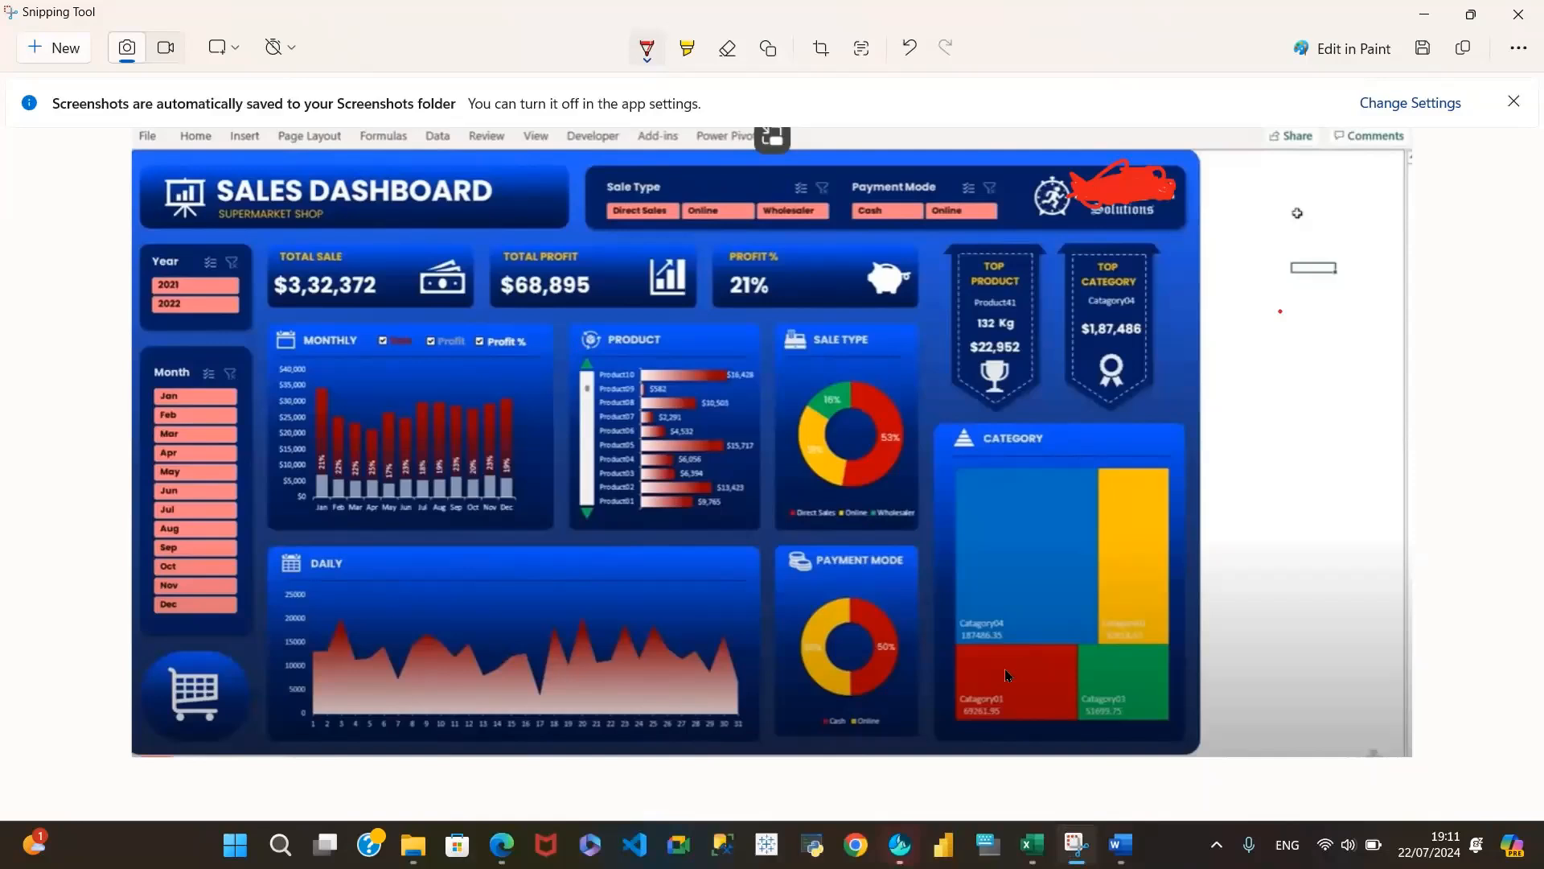
pyautogui.press('Escape')
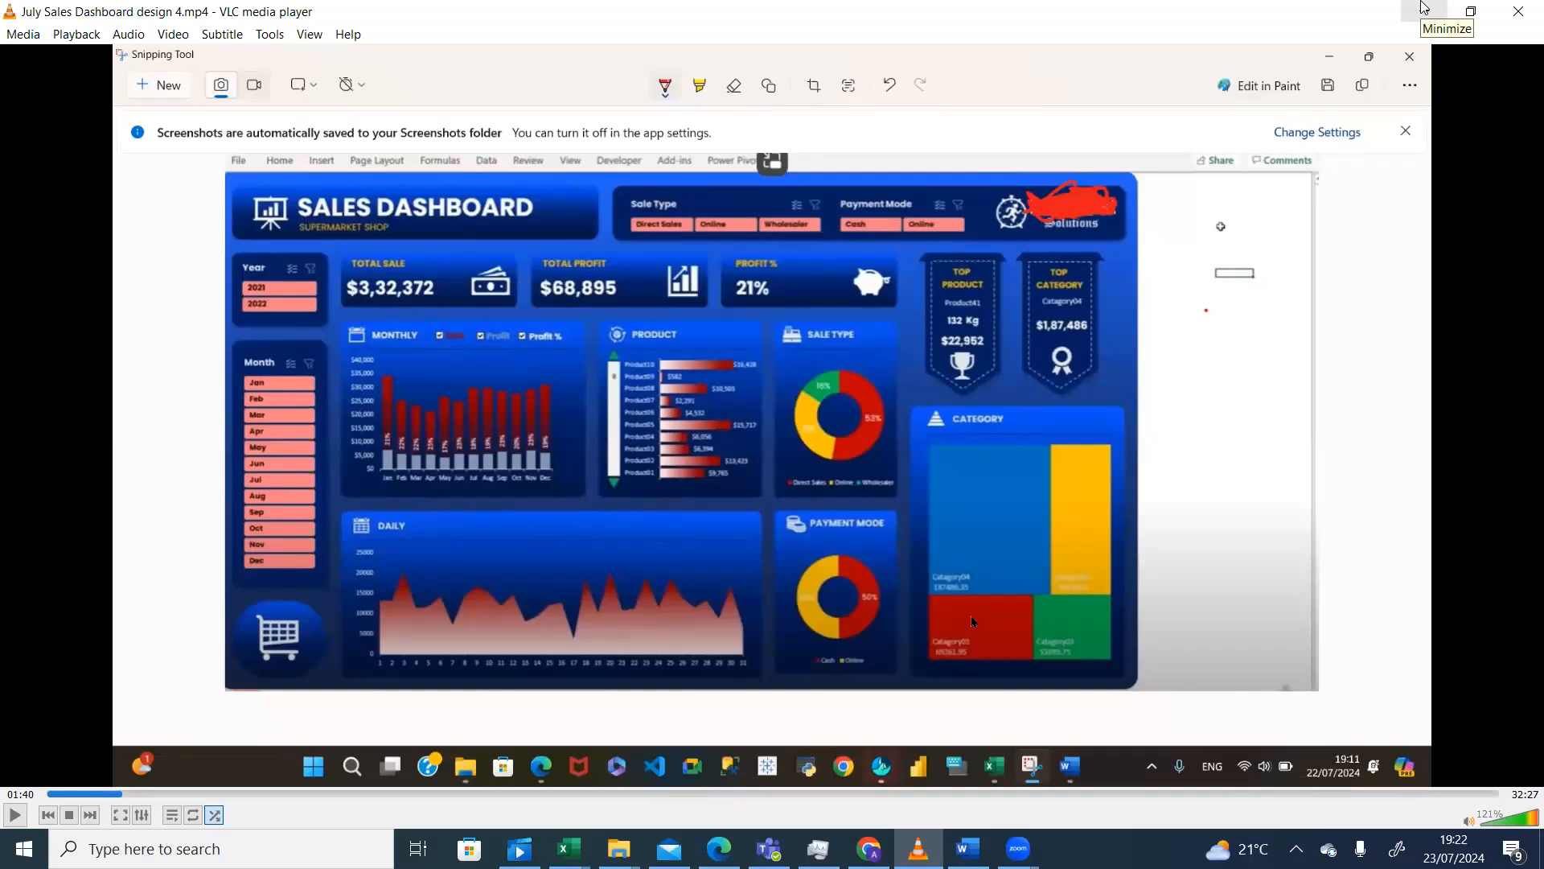
pyautogui.click(1423, 8)
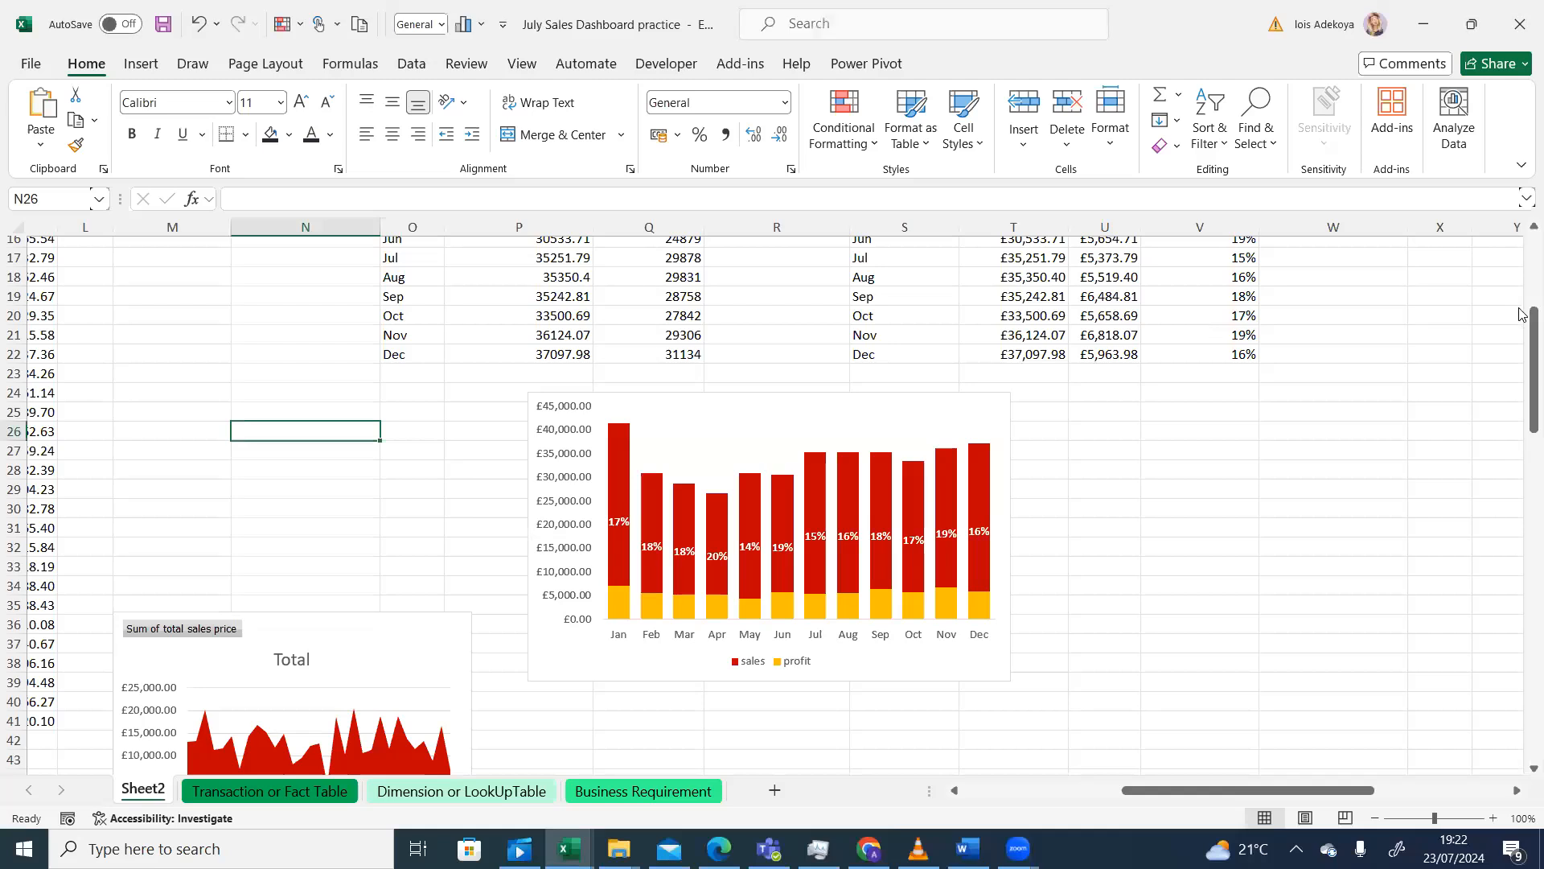
pyautogui.moveTo(1520, 330); pyautogui.dragTo(1519, 279)
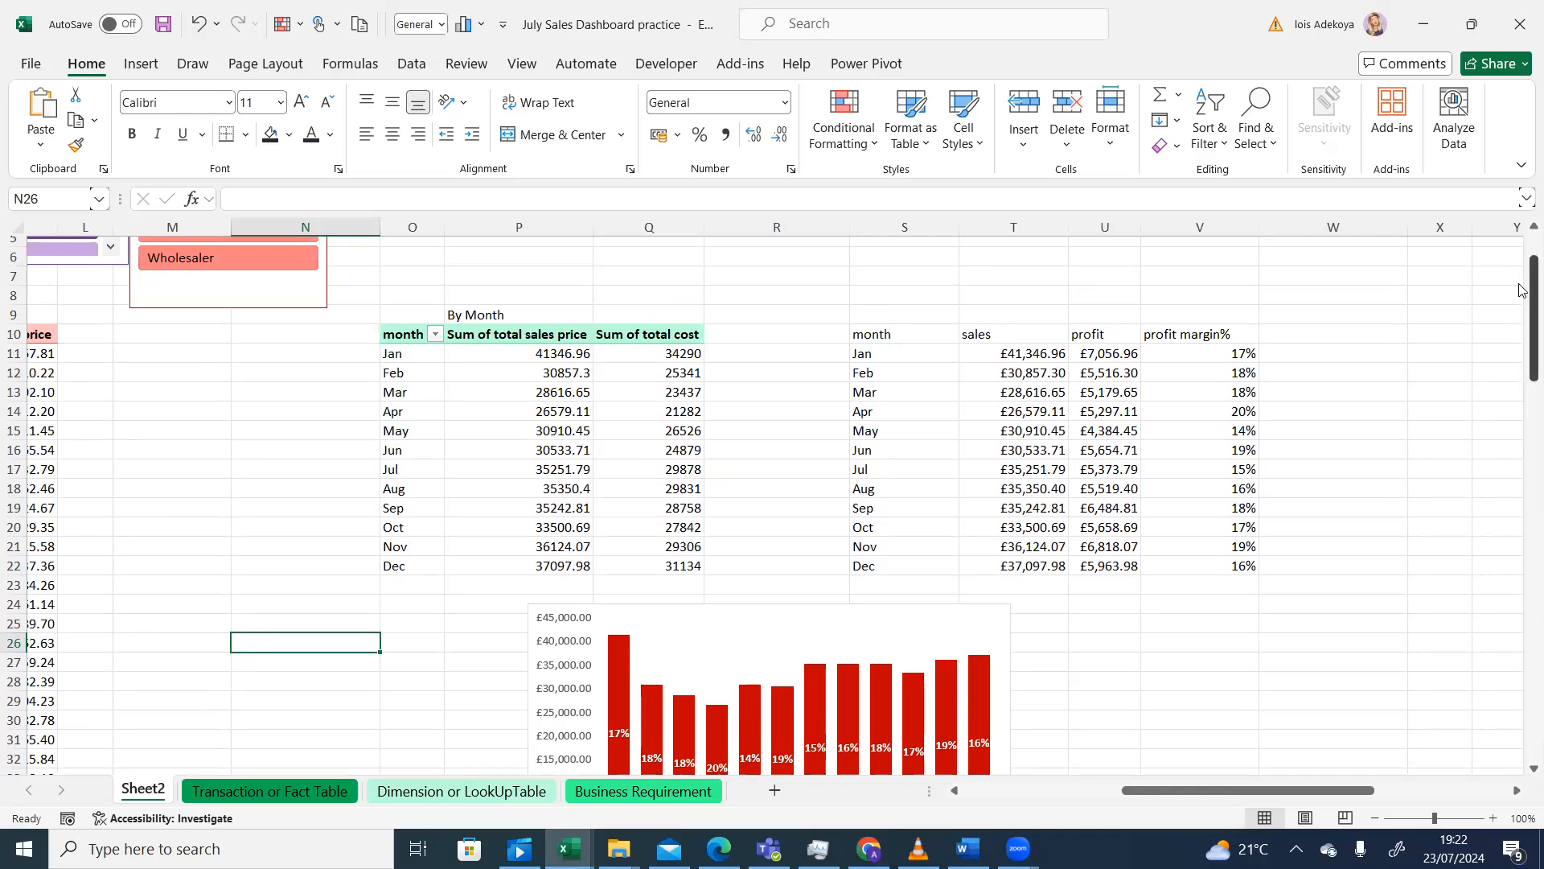
pyautogui.scroll(-3, 1520, 339)
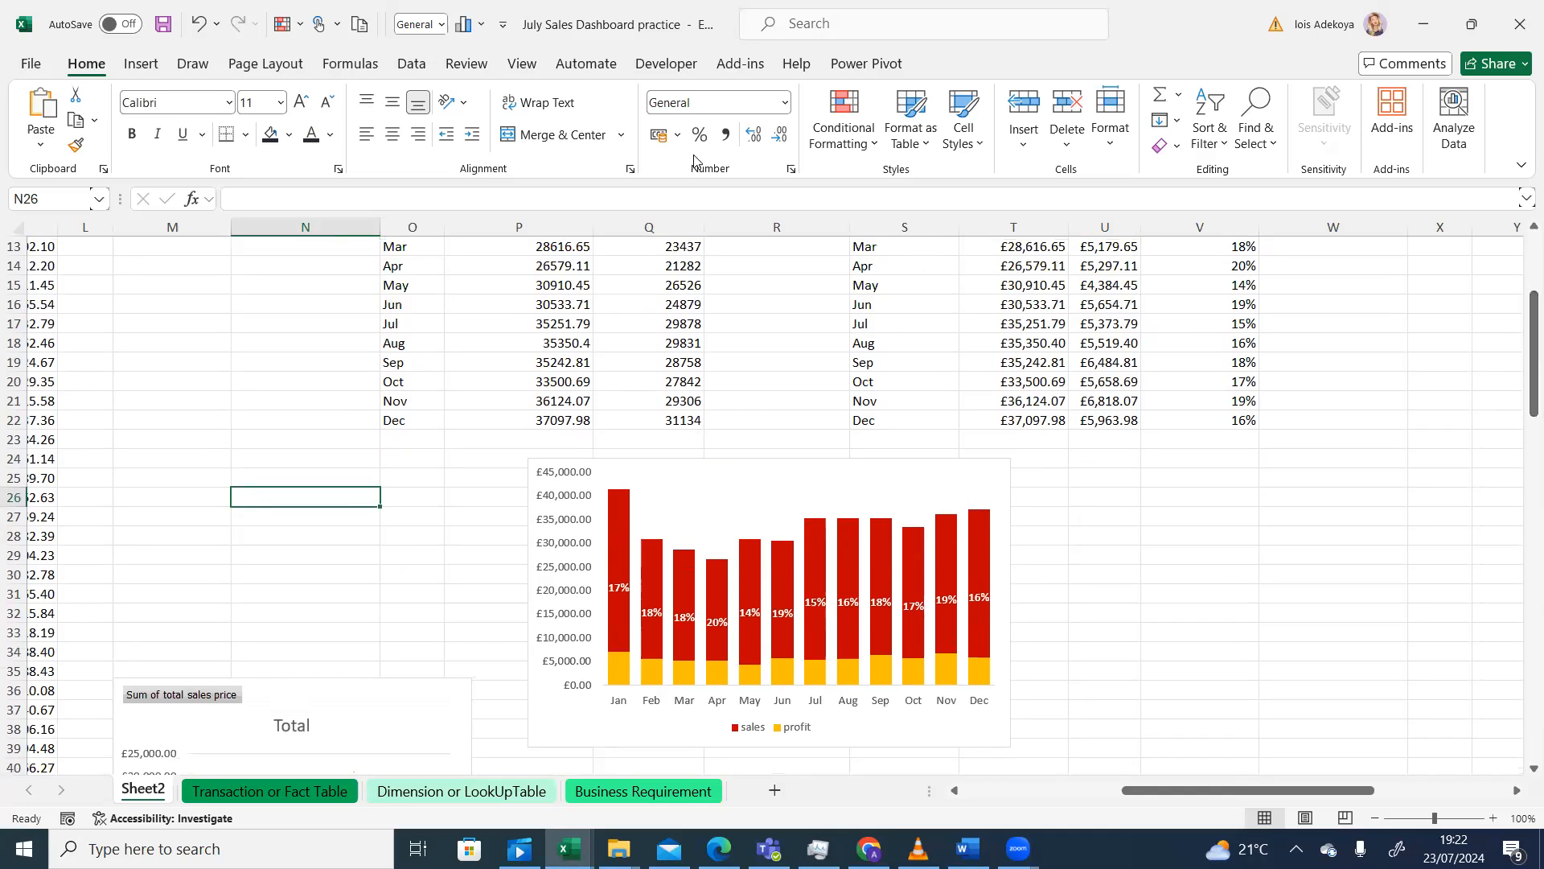
pyautogui.click(662, 66)
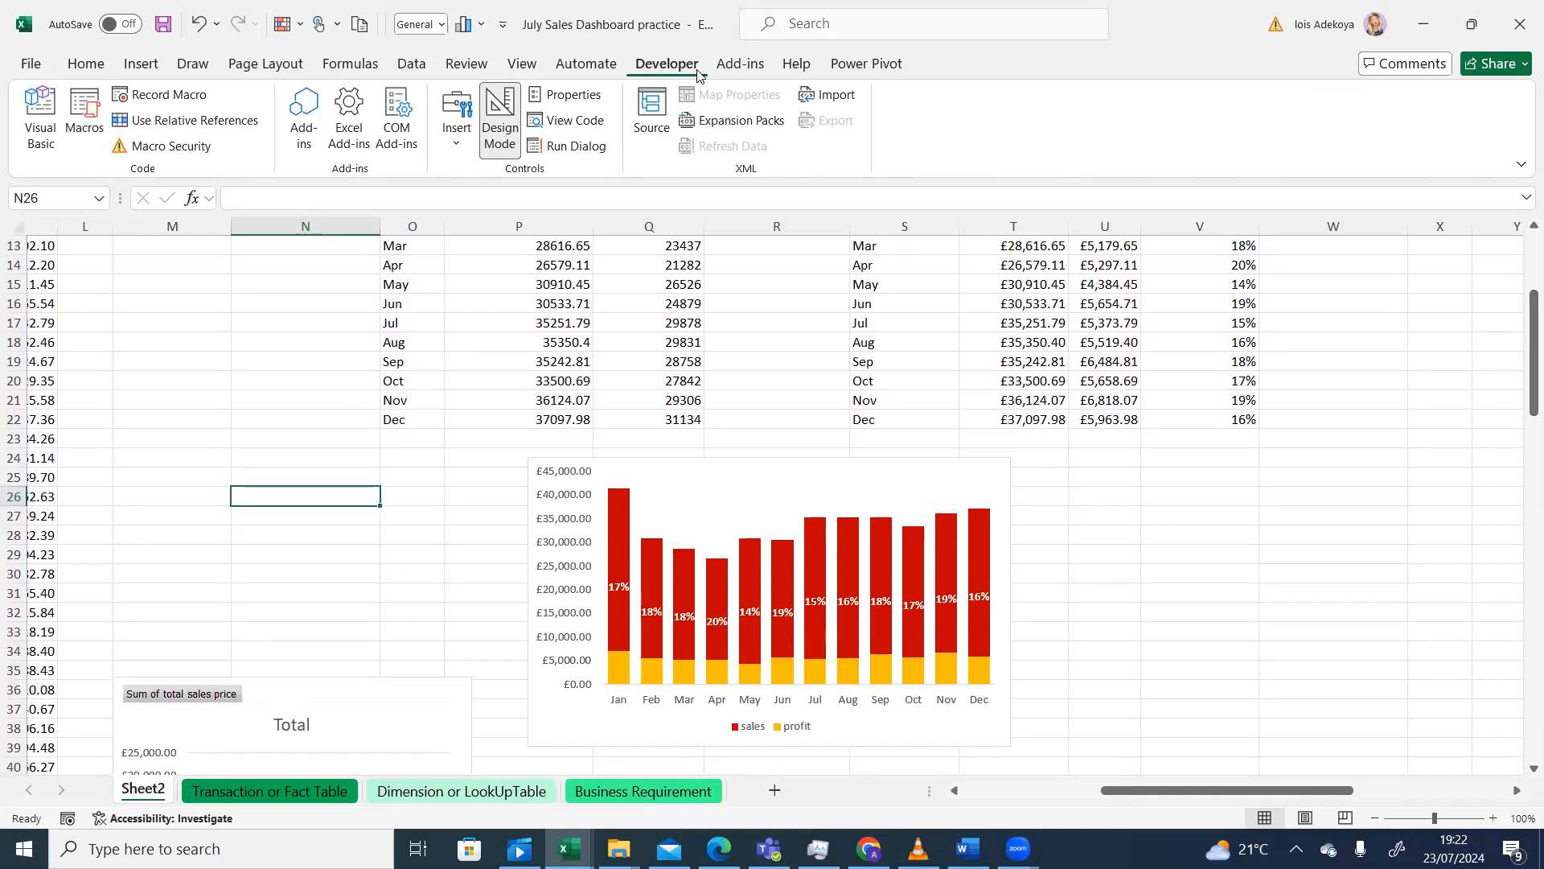
pyautogui.rightClick(994, 105)
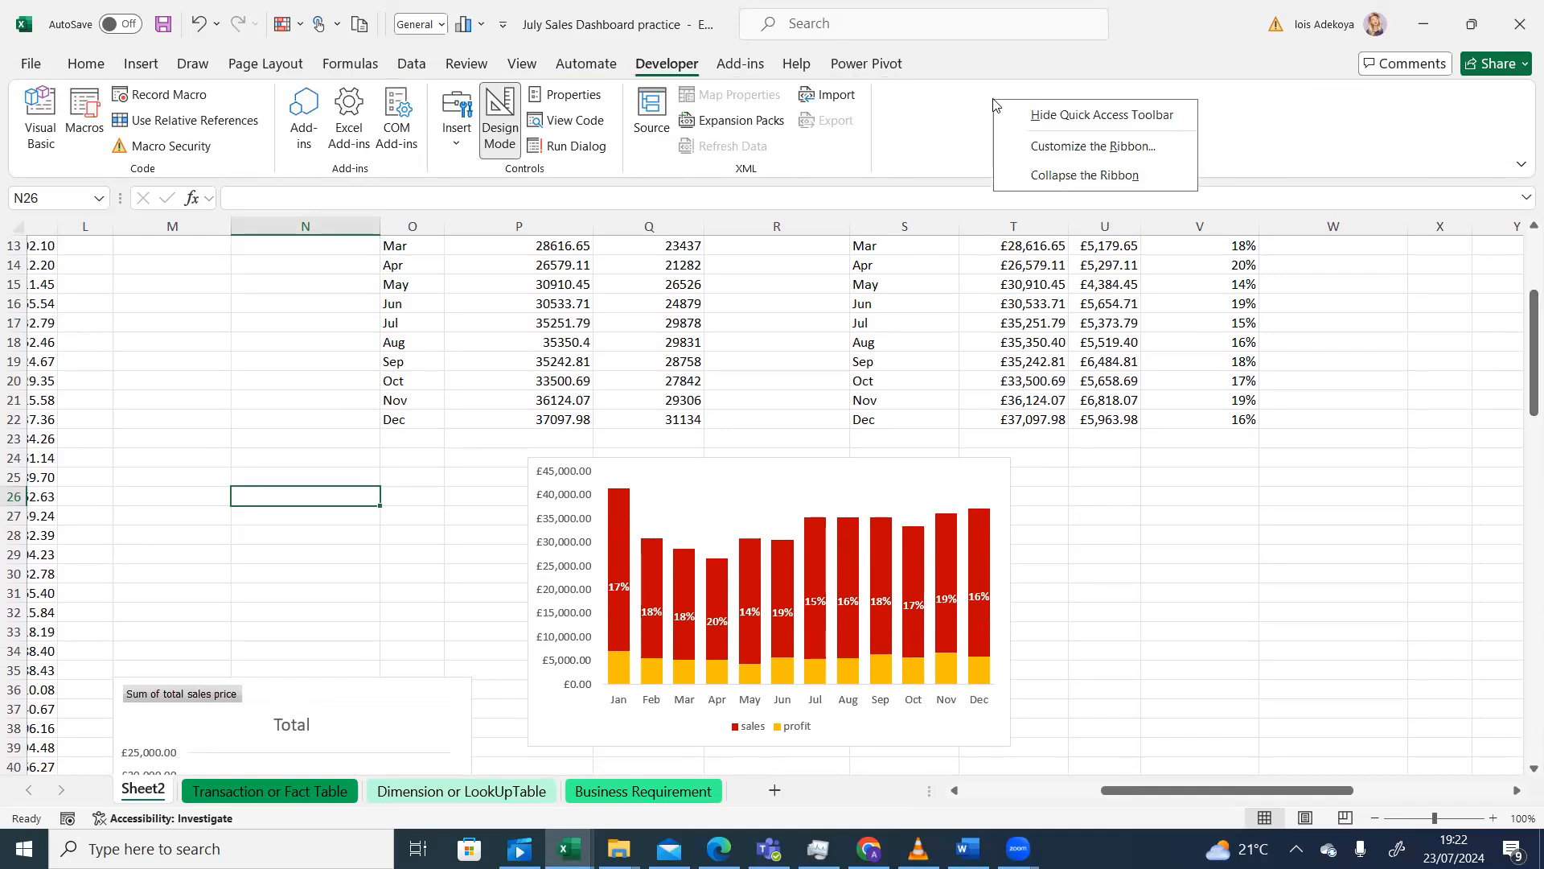
pyautogui.click(1067, 148)
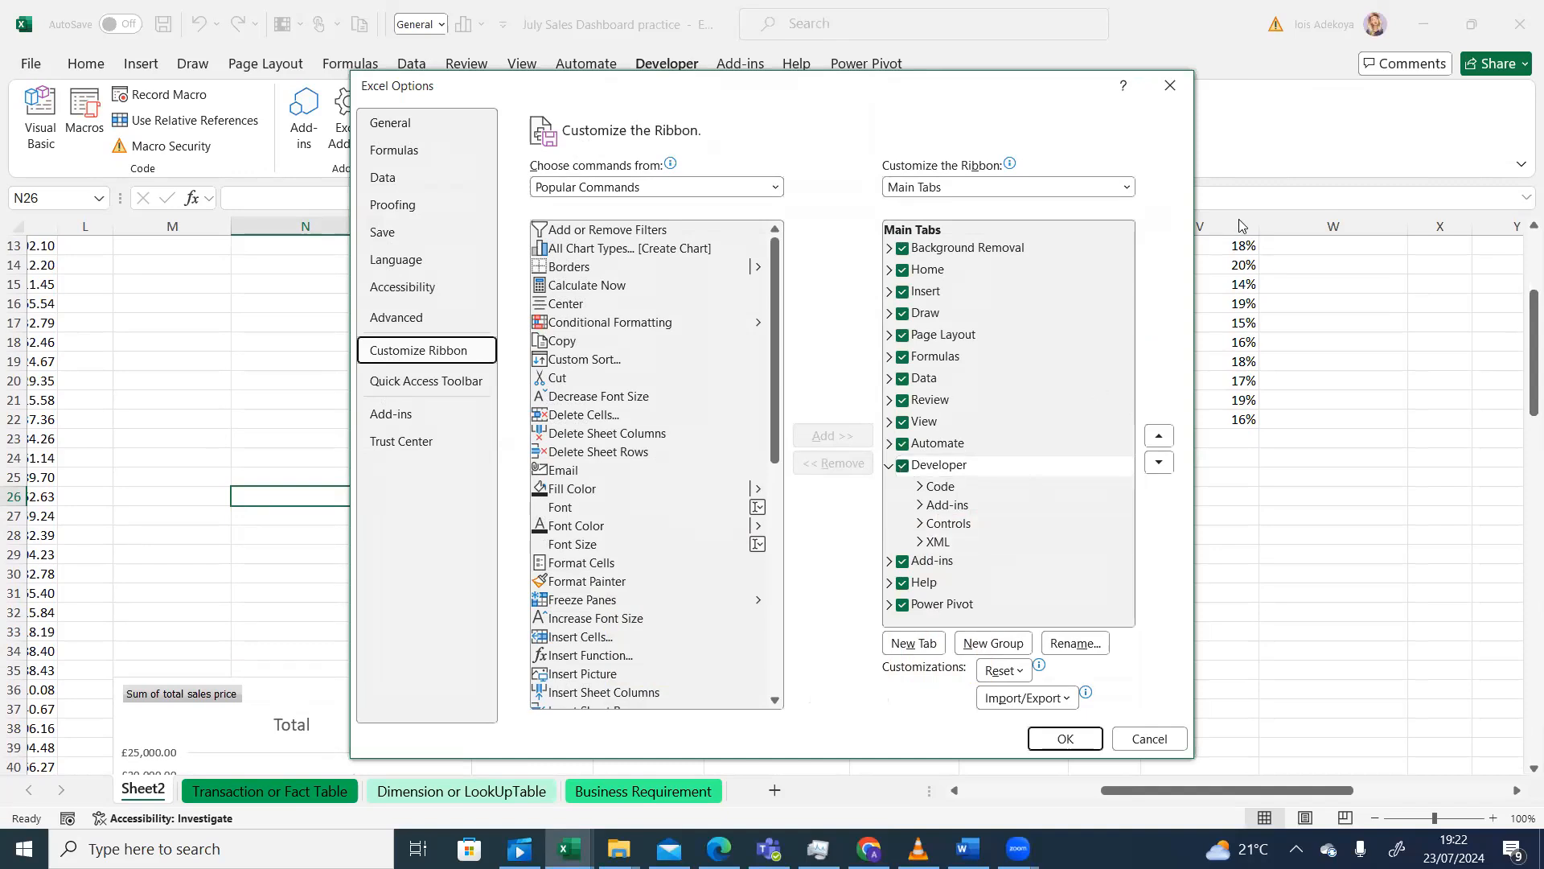
pyautogui.click(1170, 87)
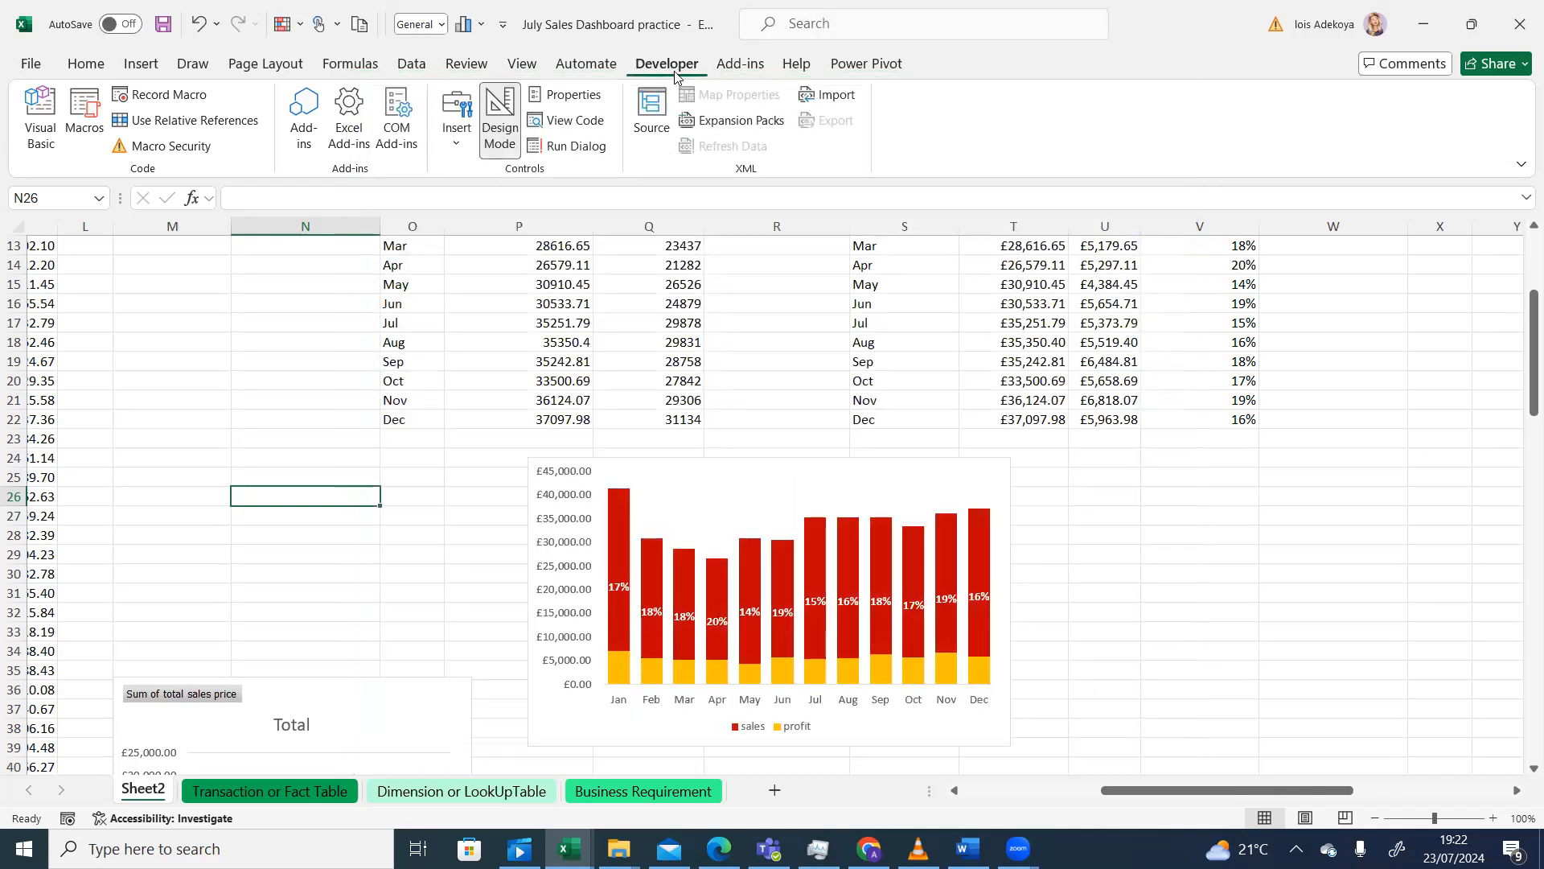
# - Draw a Form Controls check box below the sales chart, clear its caption and resize it
pyautogui.click(455, 150)
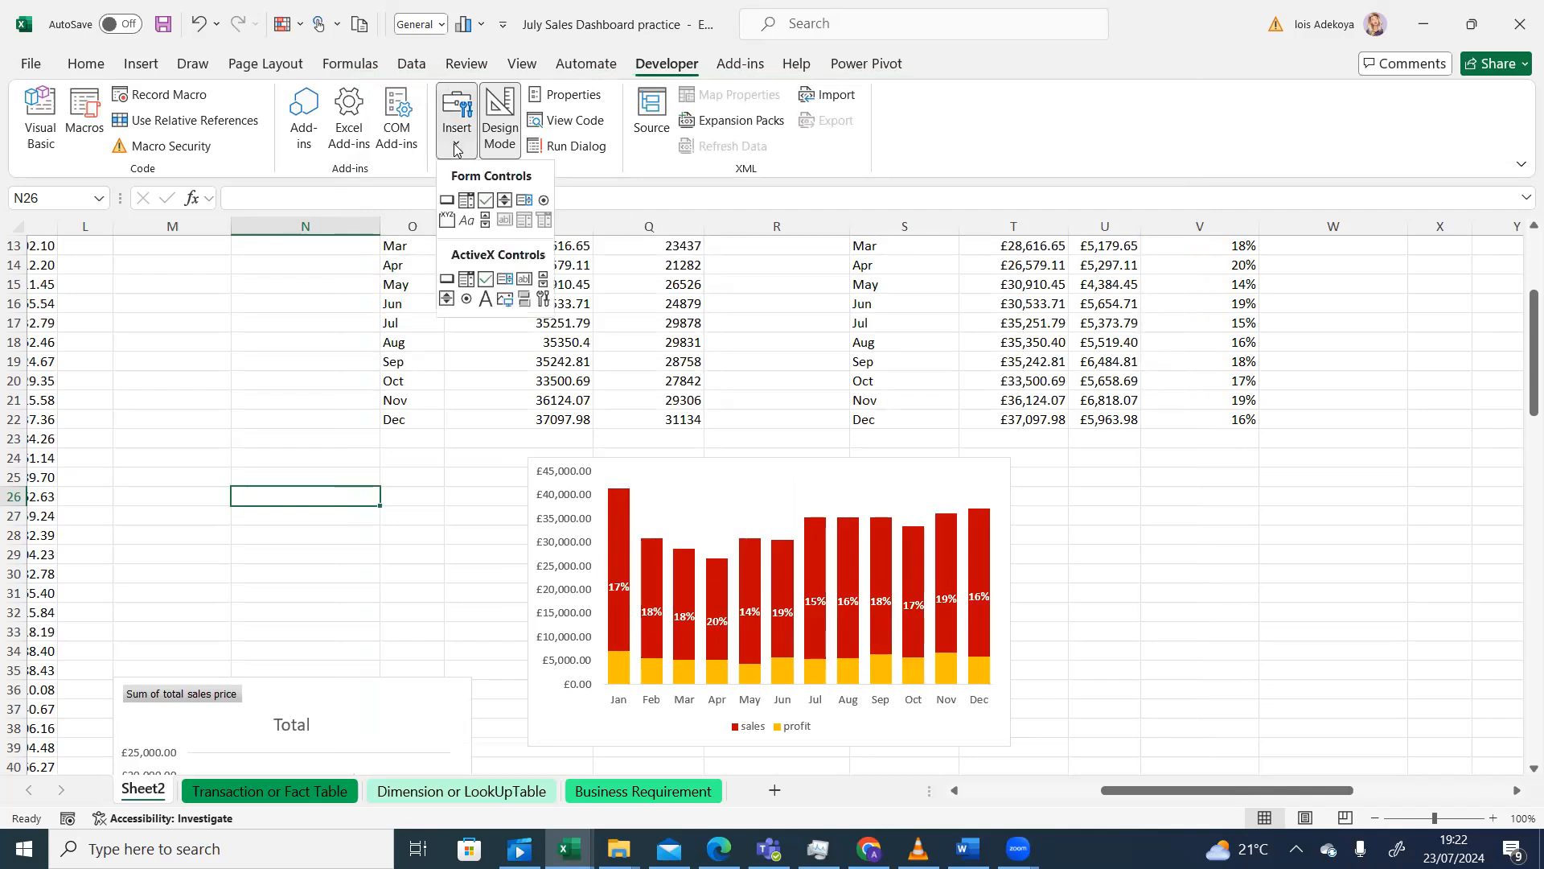
pyautogui.click(485, 201)
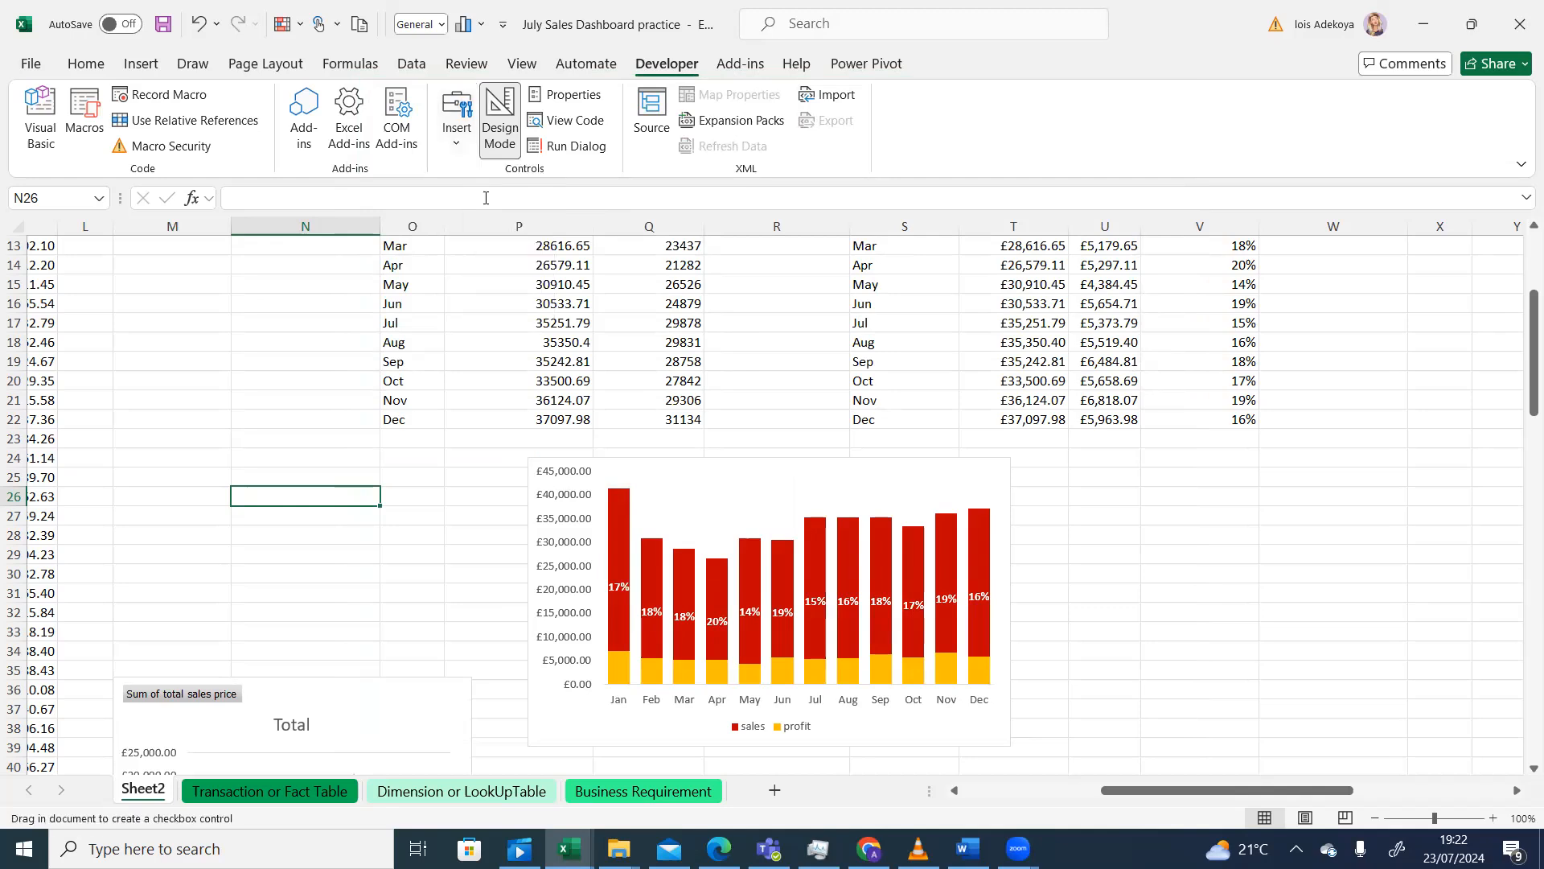
pyautogui.moveTo(1531, 320); pyautogui.dragTo(1531, 374)
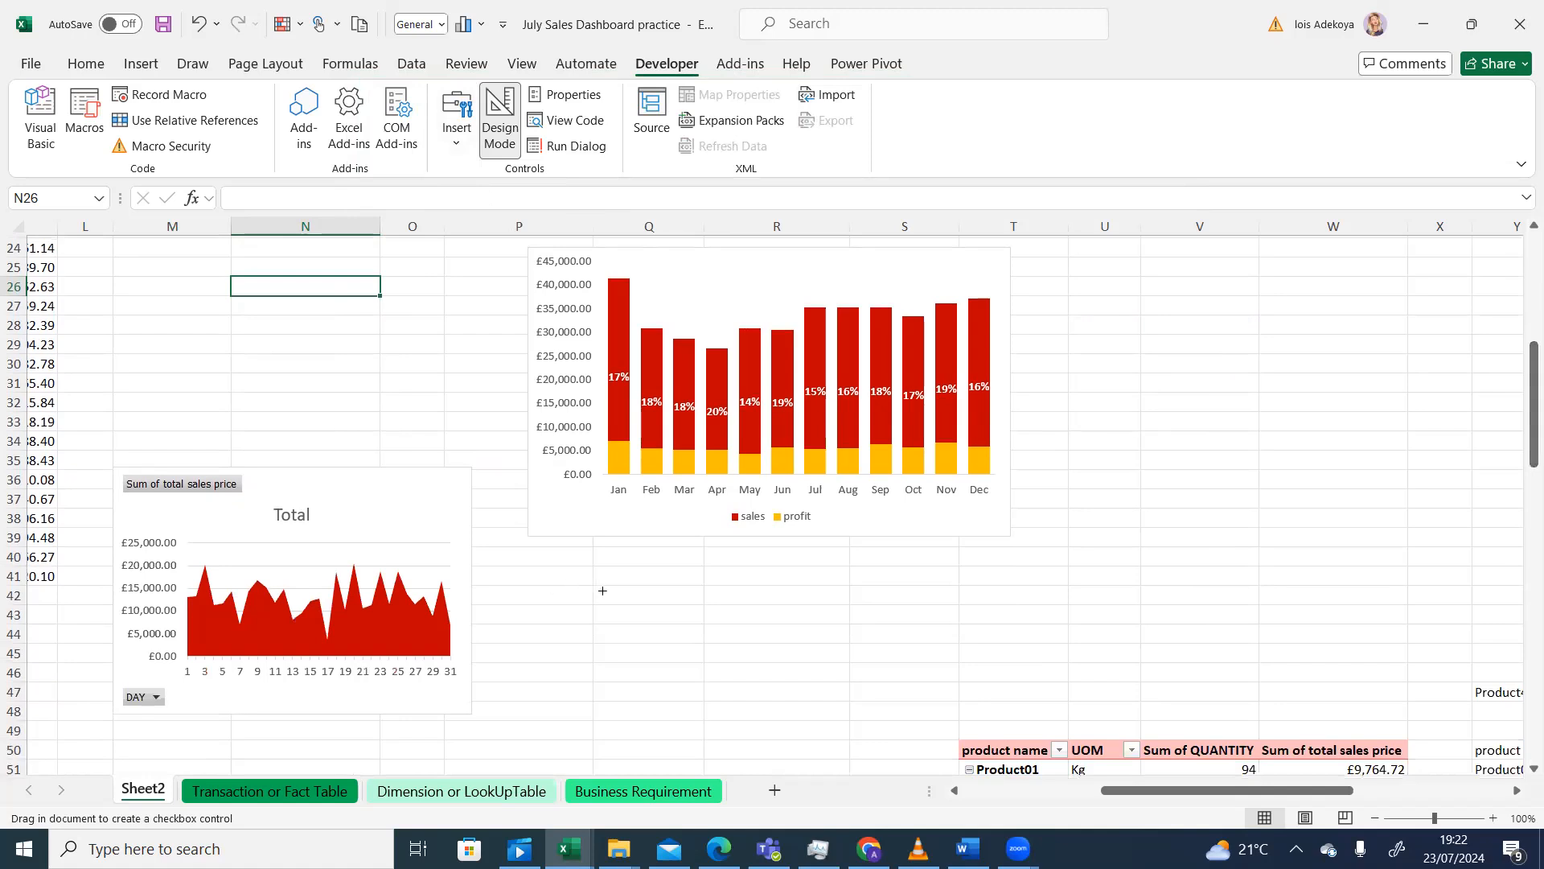
pyautogui.moveTo(602, 590); pyautogui.dragTo(632, 616)
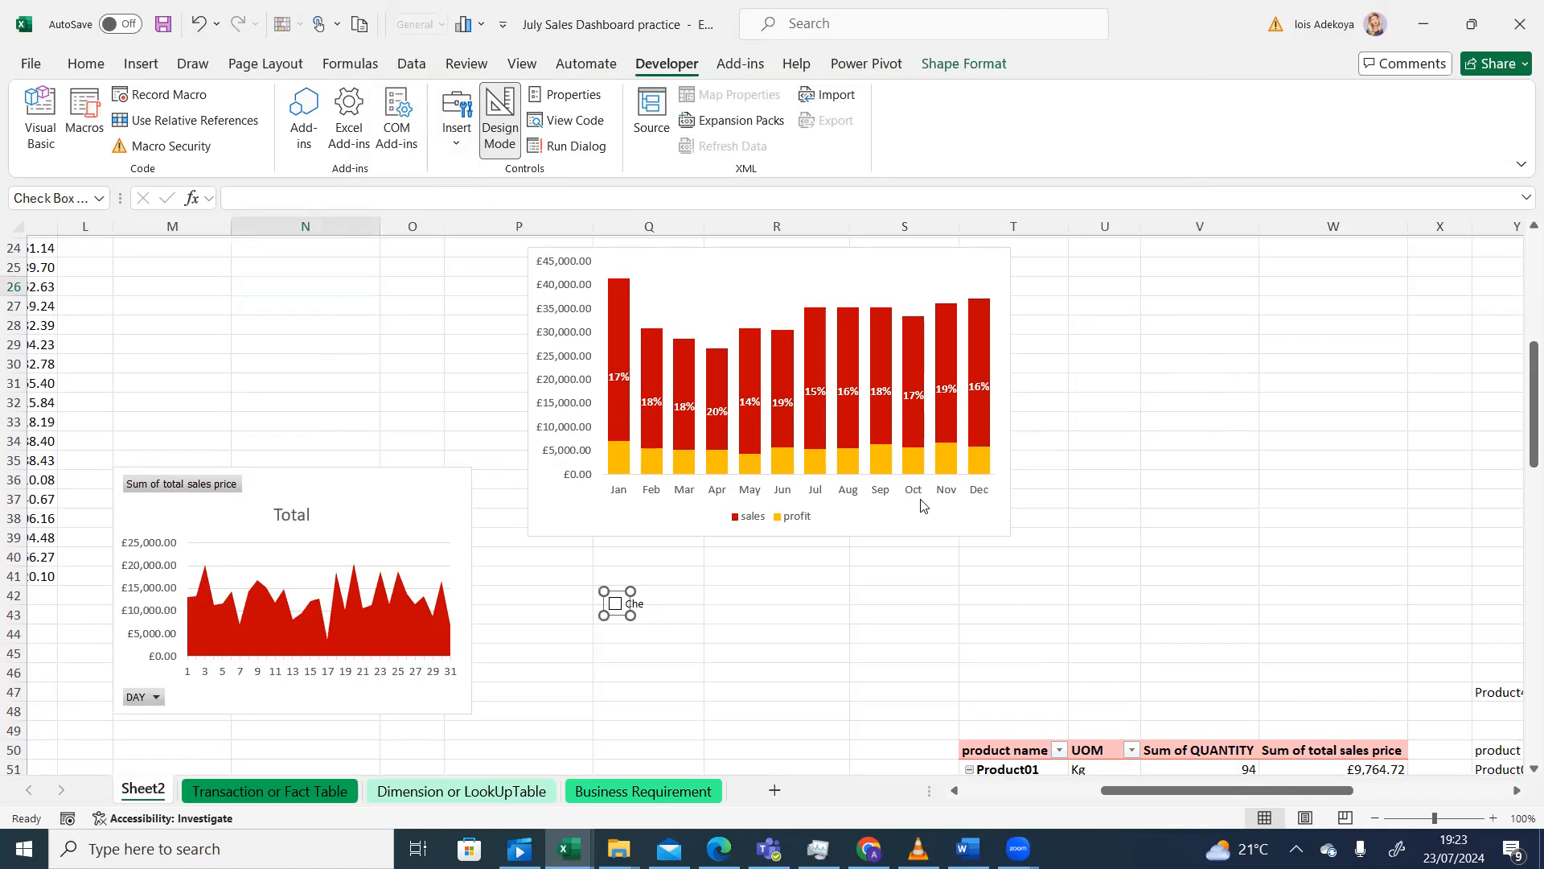
pyautogui.click(628, 603)
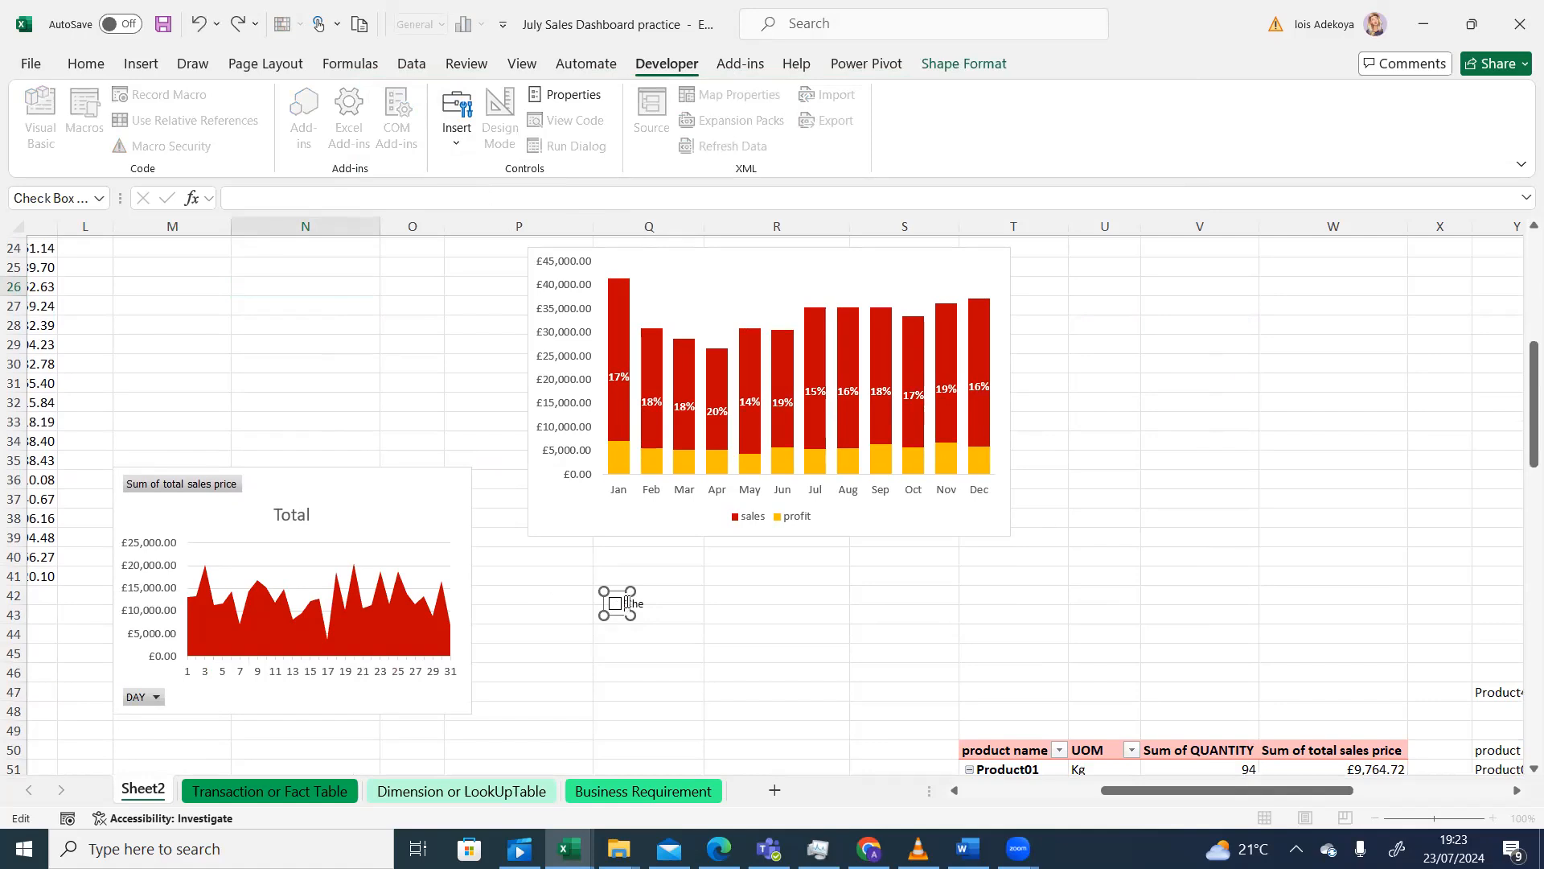
pyautogui.moveTo(630, 616); pyautogui.dragTo(643, 616)
pyautogui.click(614, 631)
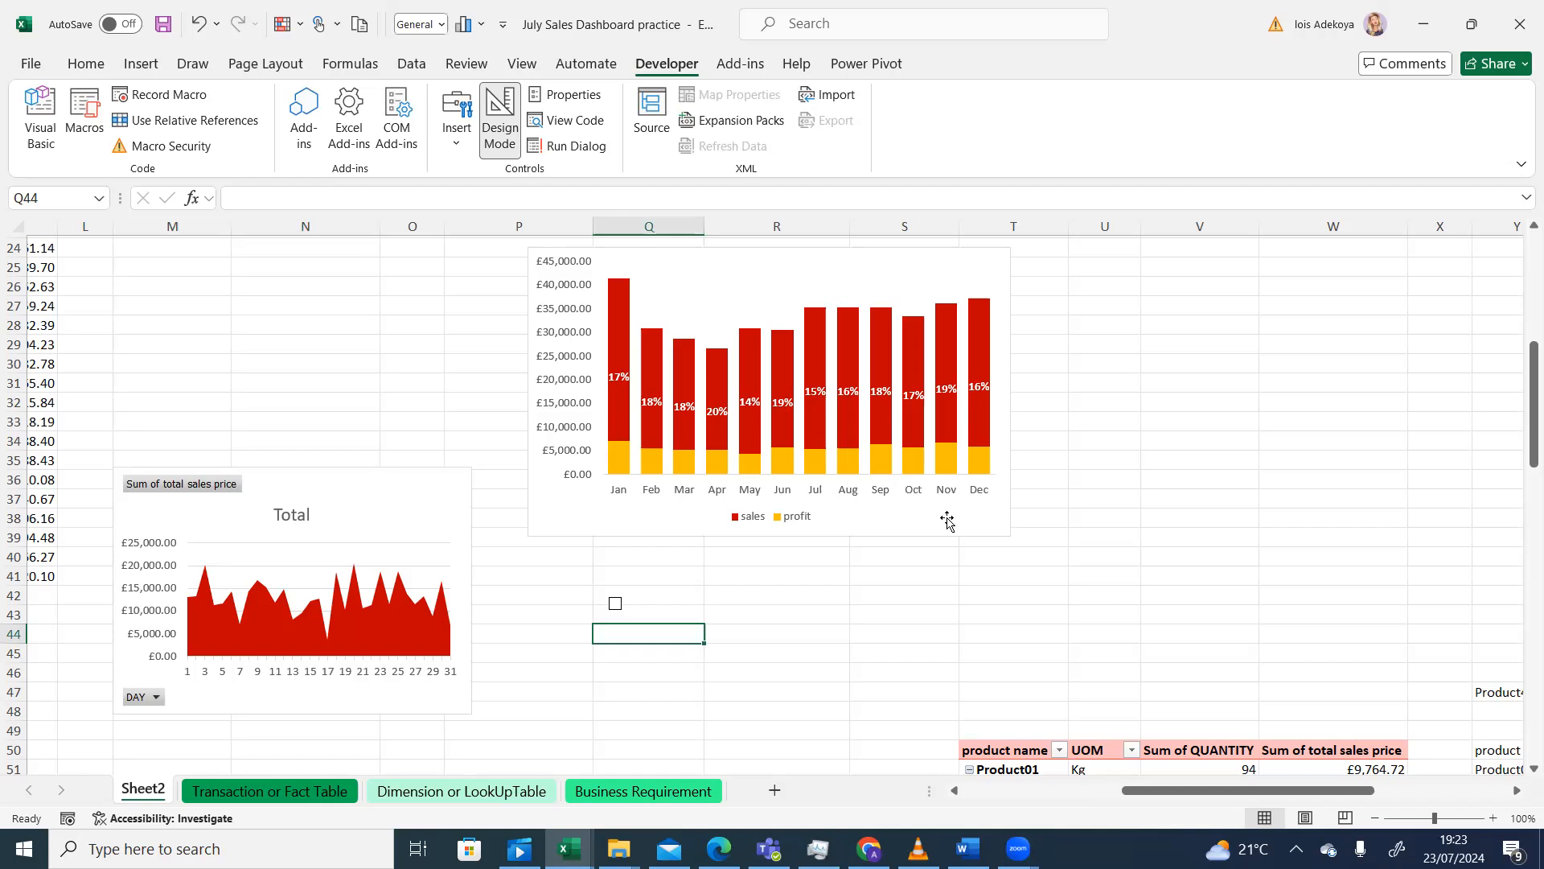
pyautogui.scroll(2, 1520, 360)
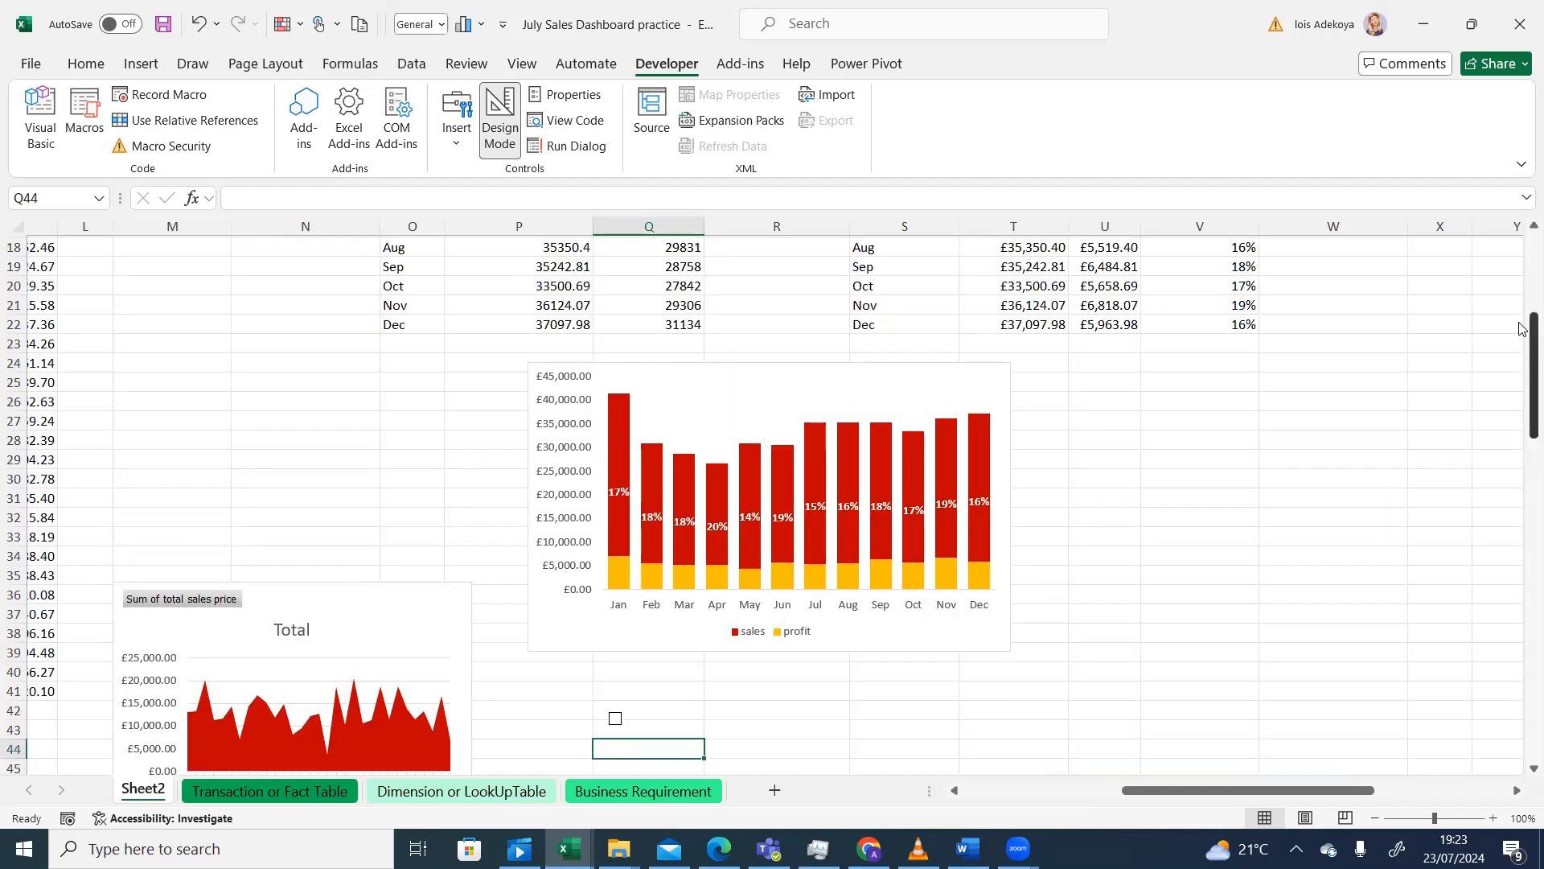
pyautogui.scroll(3, 1520, 326)
pyautogui.moveTo(1519, 311); pyautogui.dragTo(1521, 389)
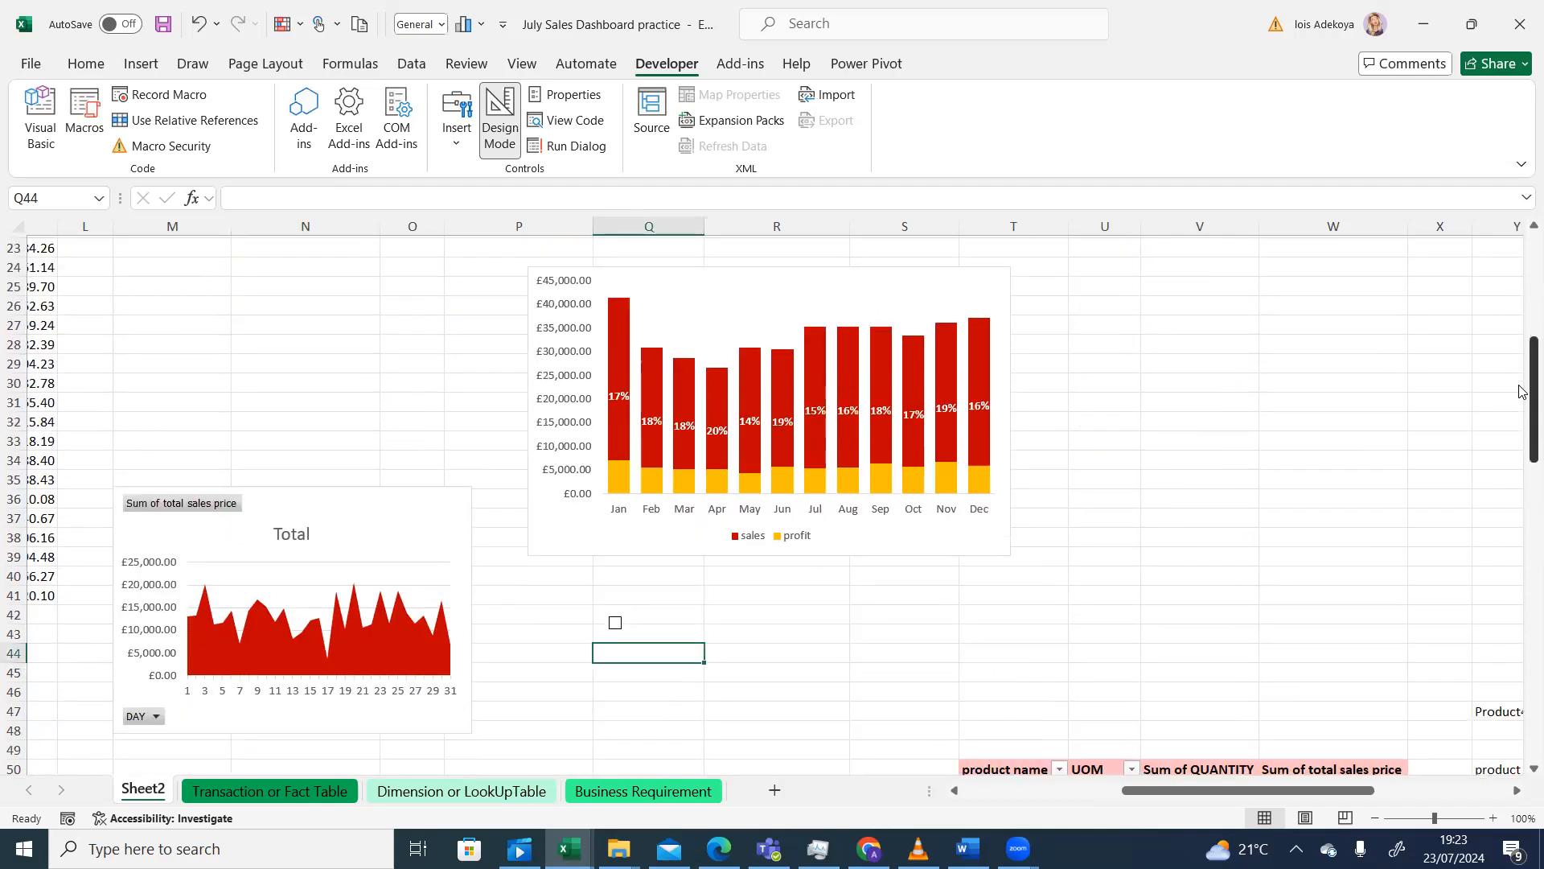
pyautogui.rightClick(617, 626)
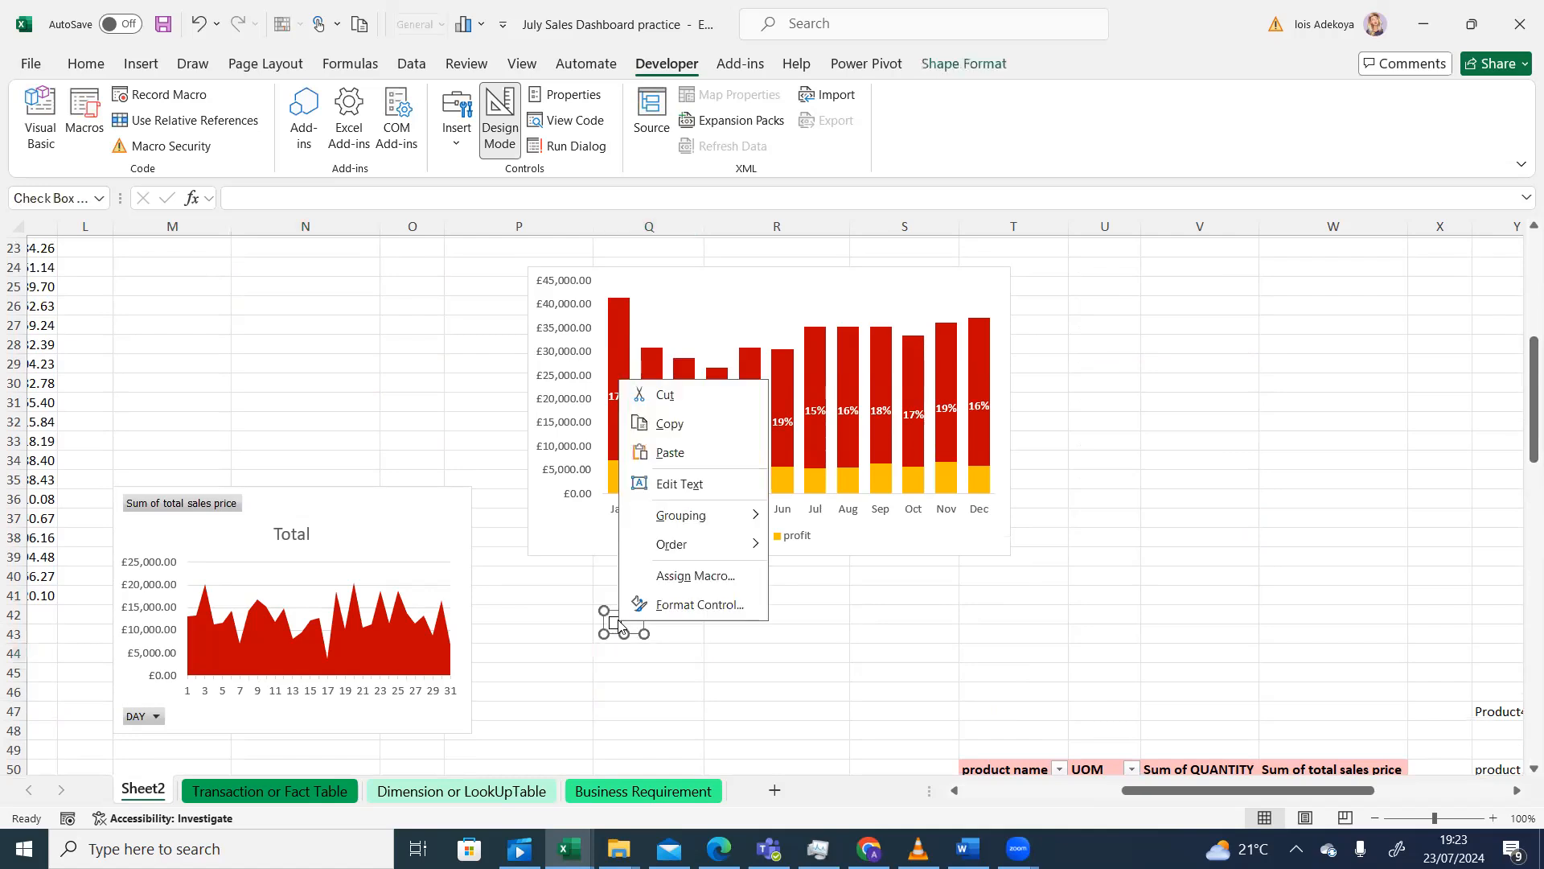
pyautogui.click(674, 604)
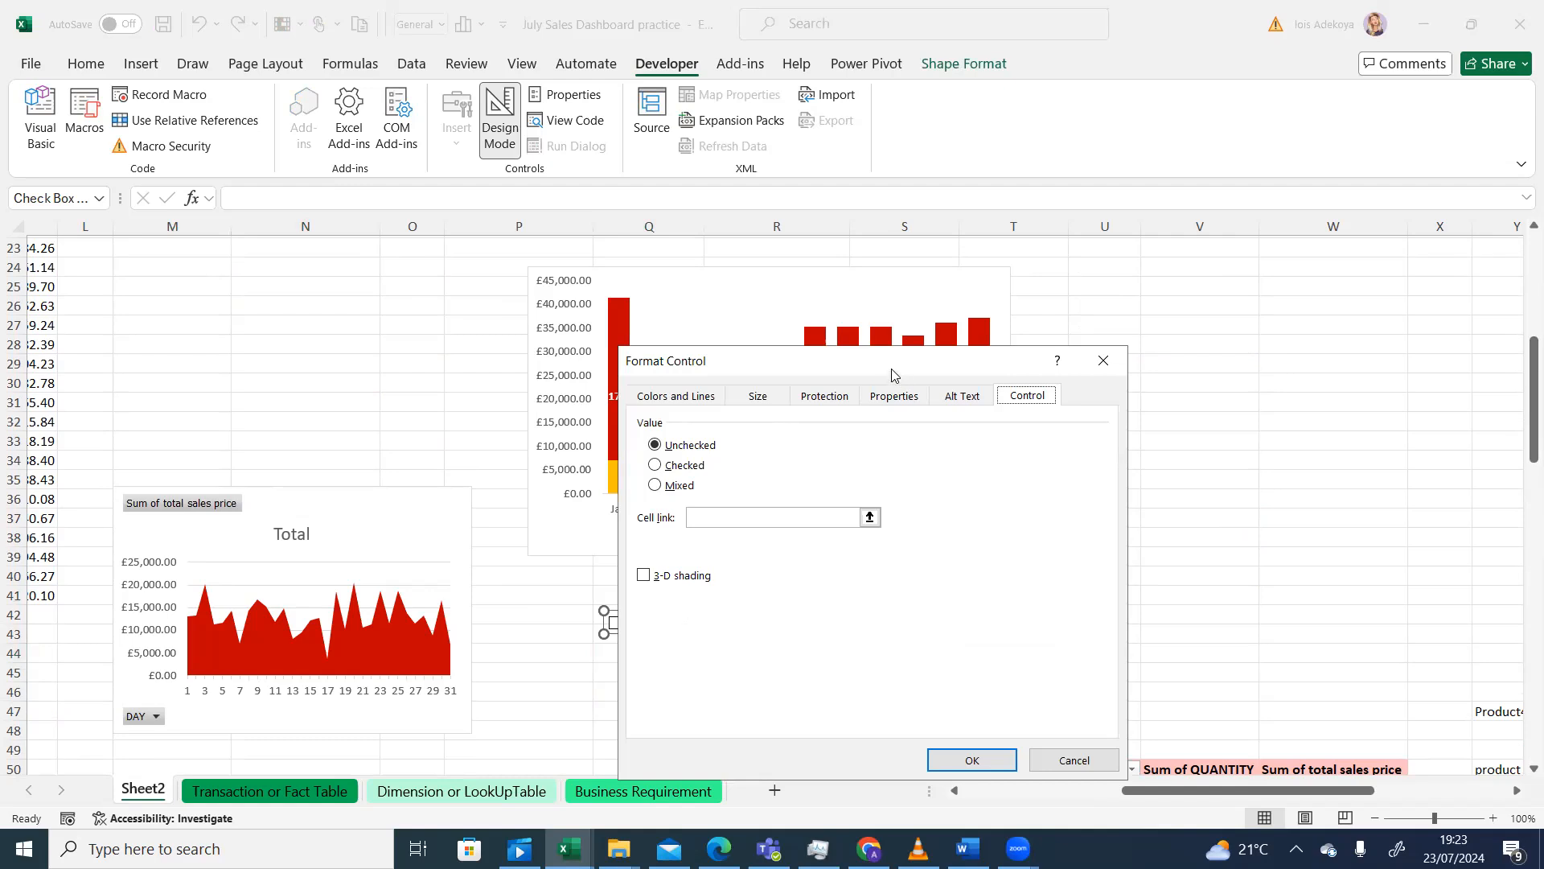
pyautogui.moveTo(892, 374); pyautogui.dragTo(979, 327)
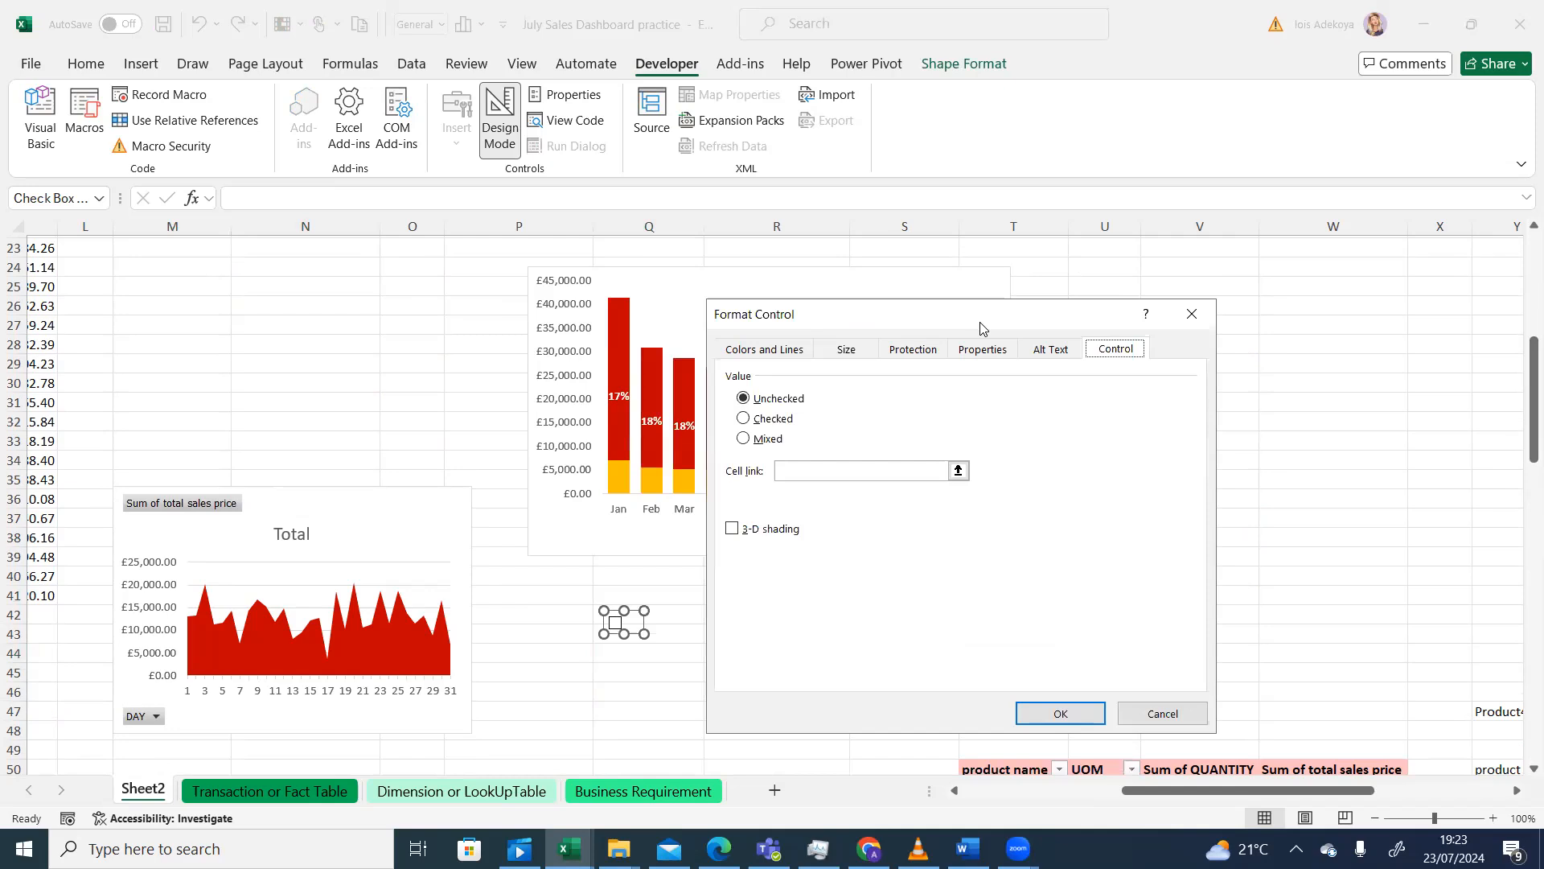
pyautogui.click(1164, 713)
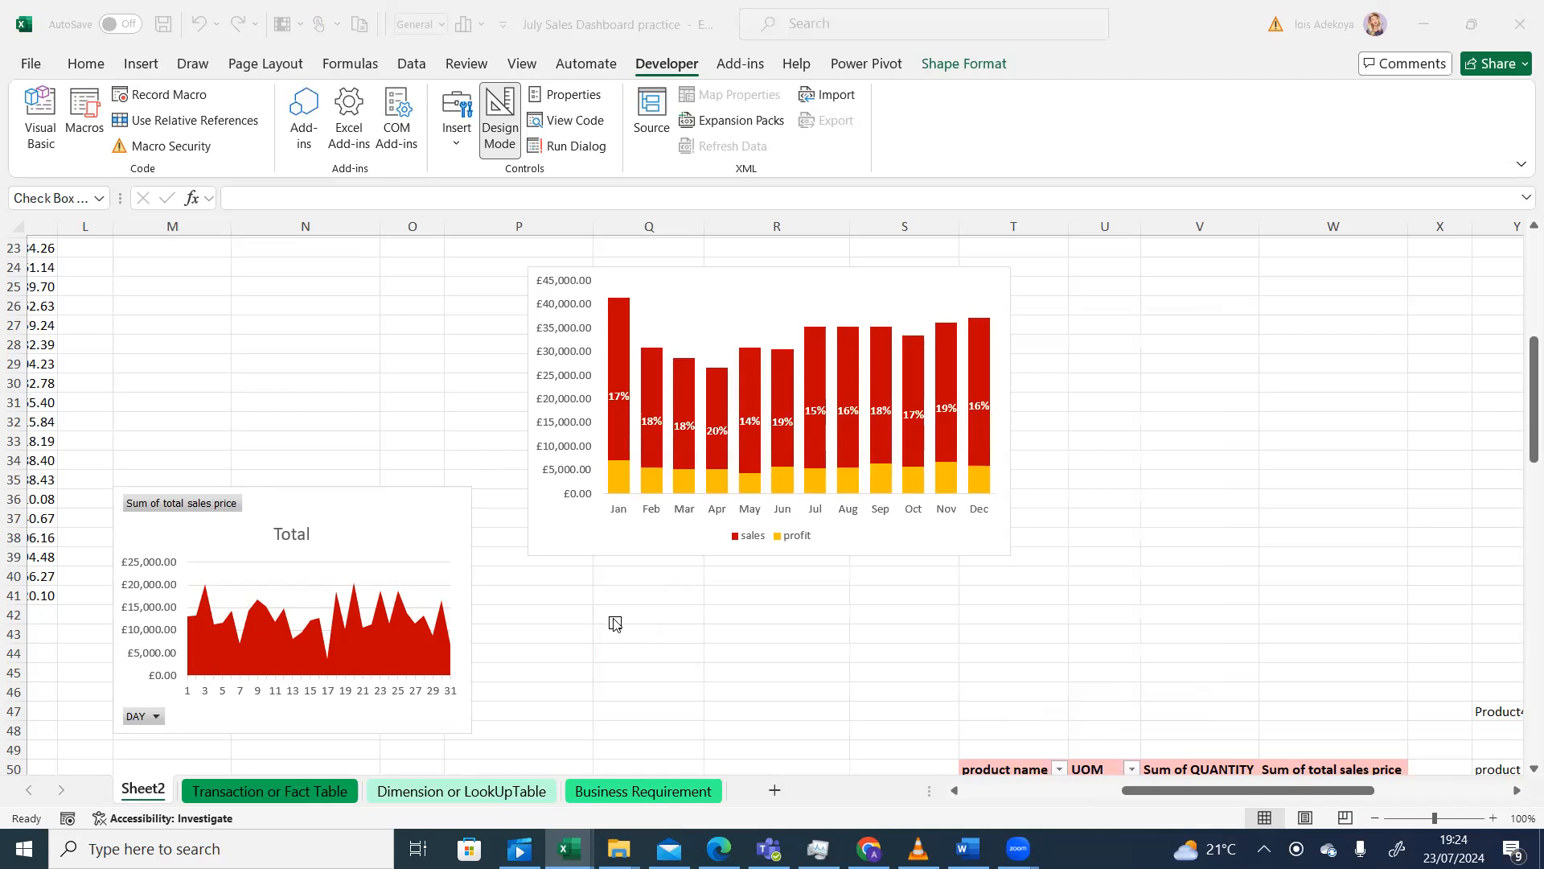
pyautogui.click(614, 624)
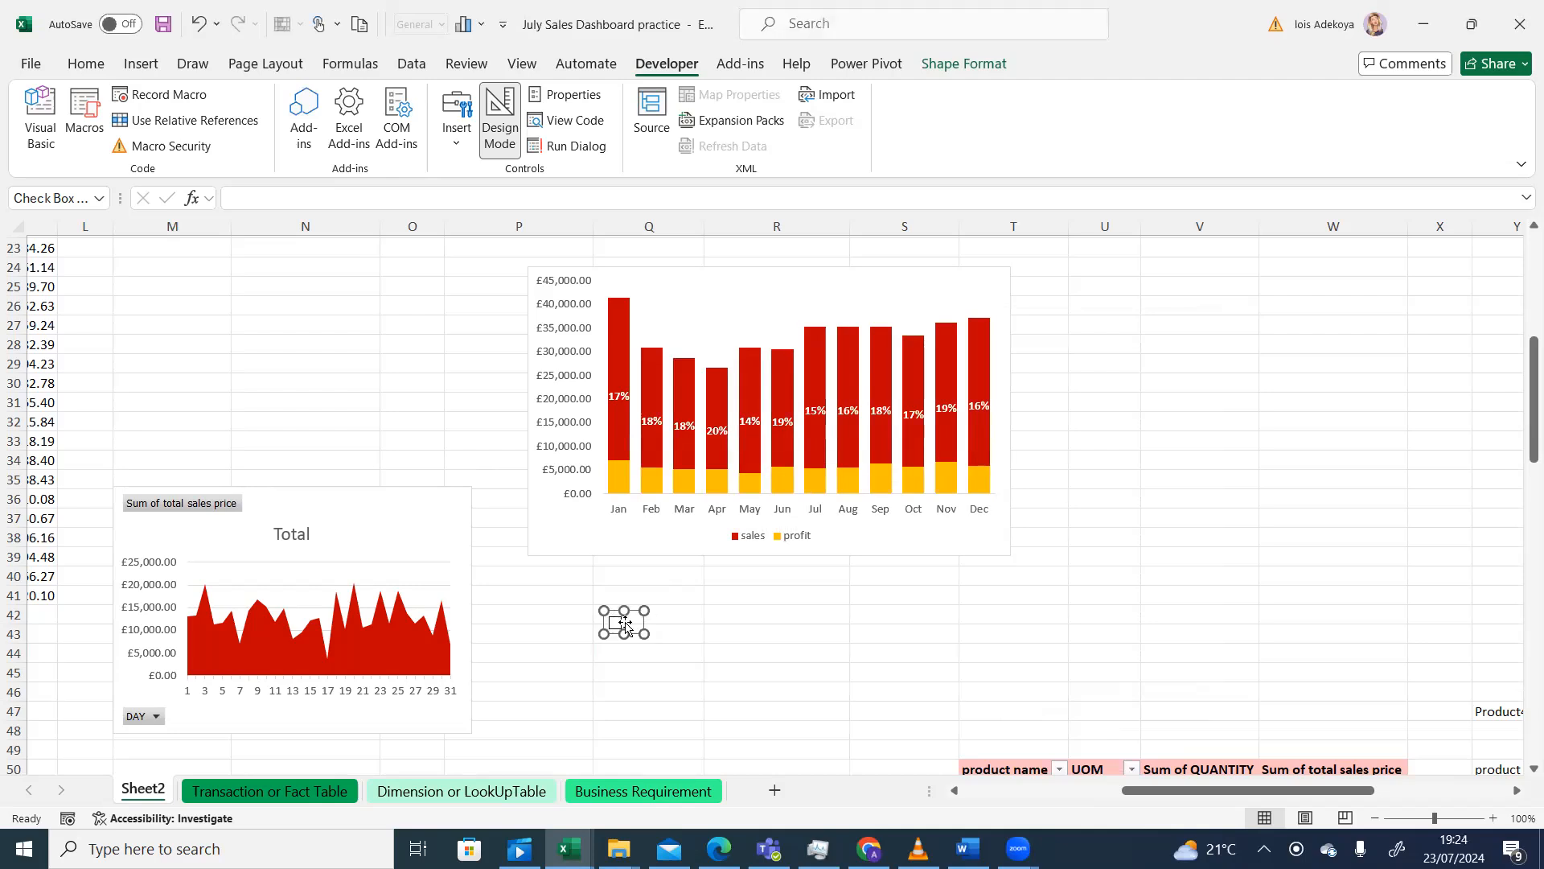
pyautogui.rightClick(634, 626)
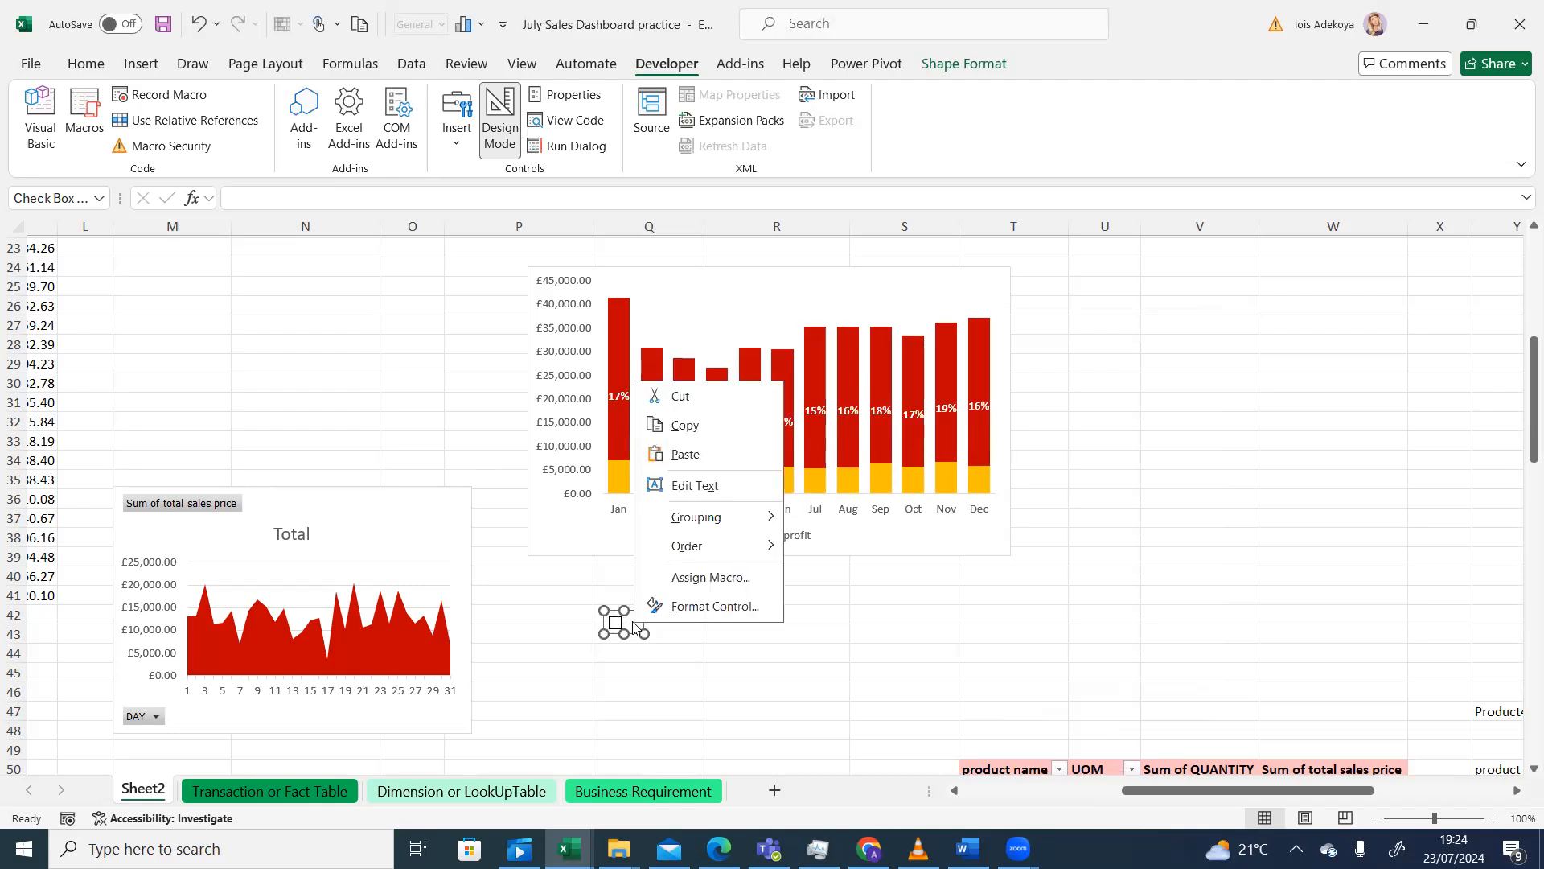
pyautogui.click(693, 609)
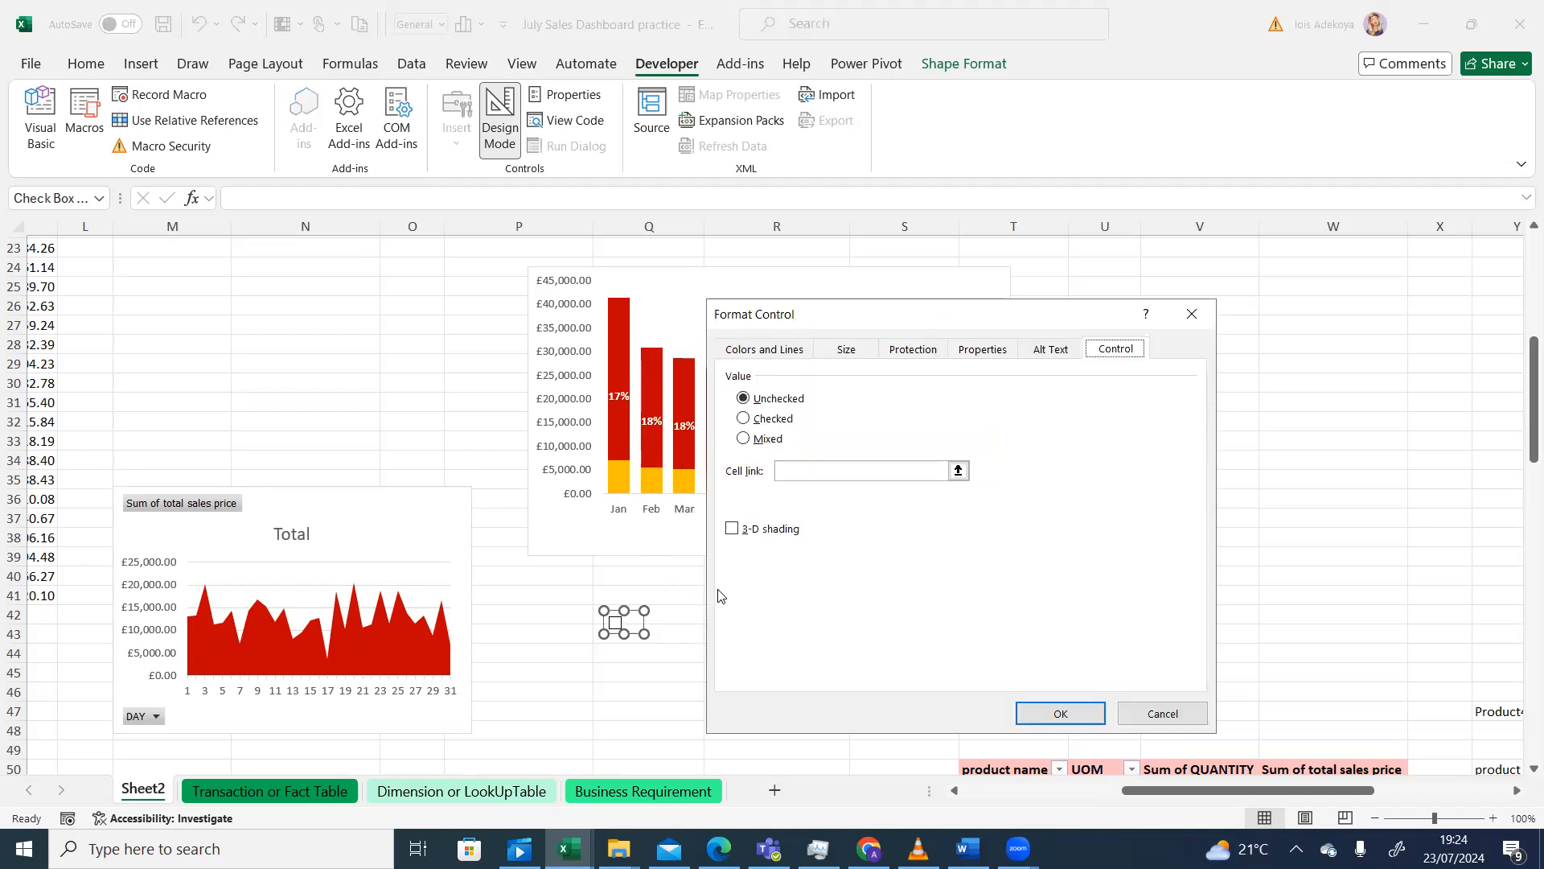
pyautogui.click(1192, 317)
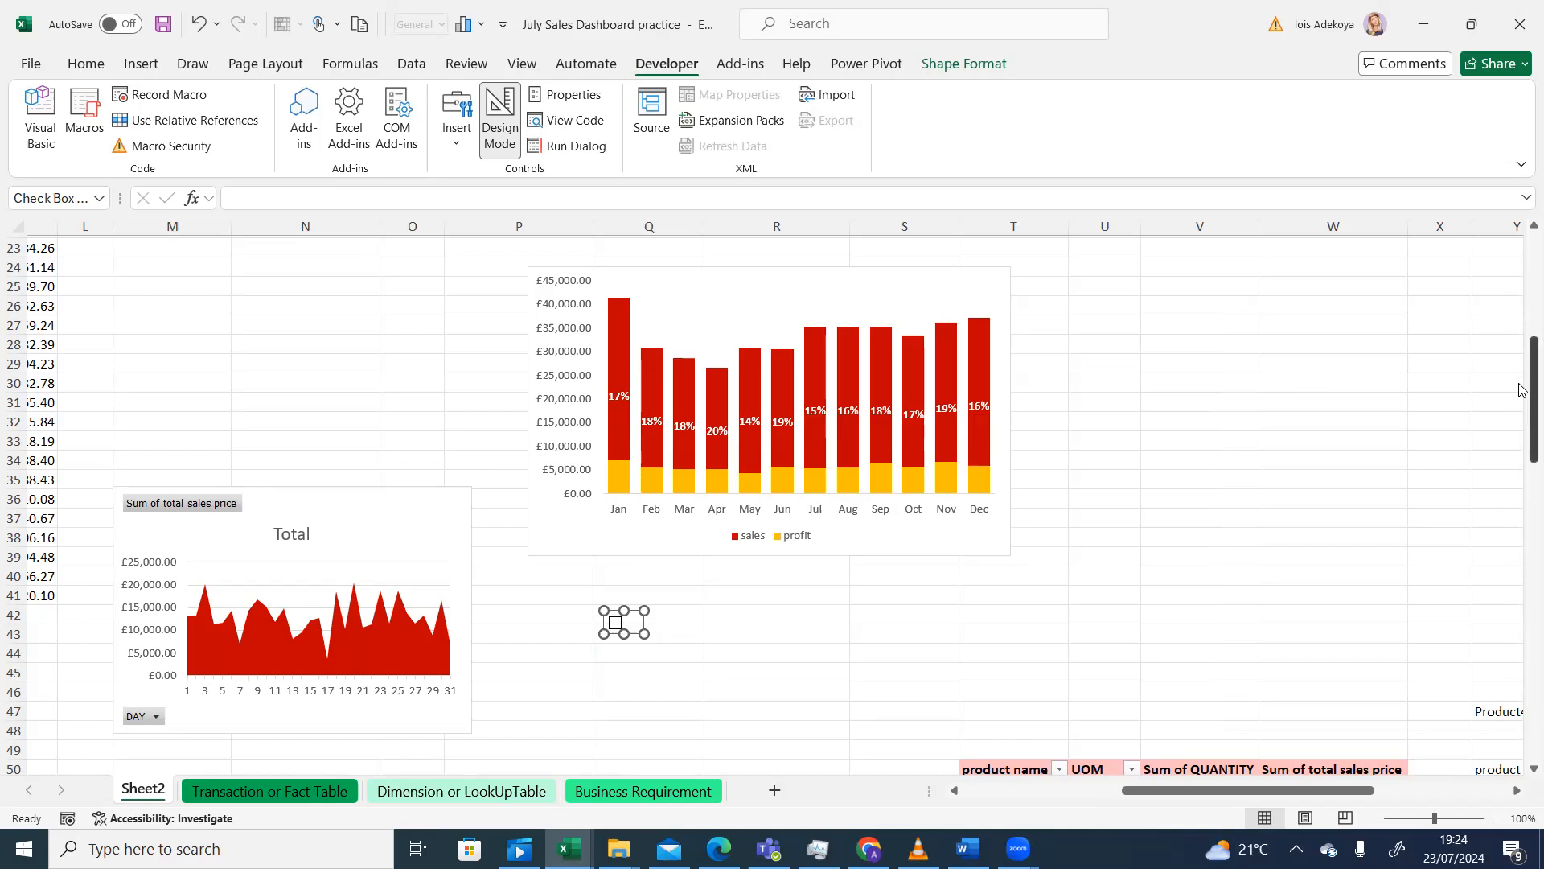
pyautogui.scroll(3, 1521, 356)
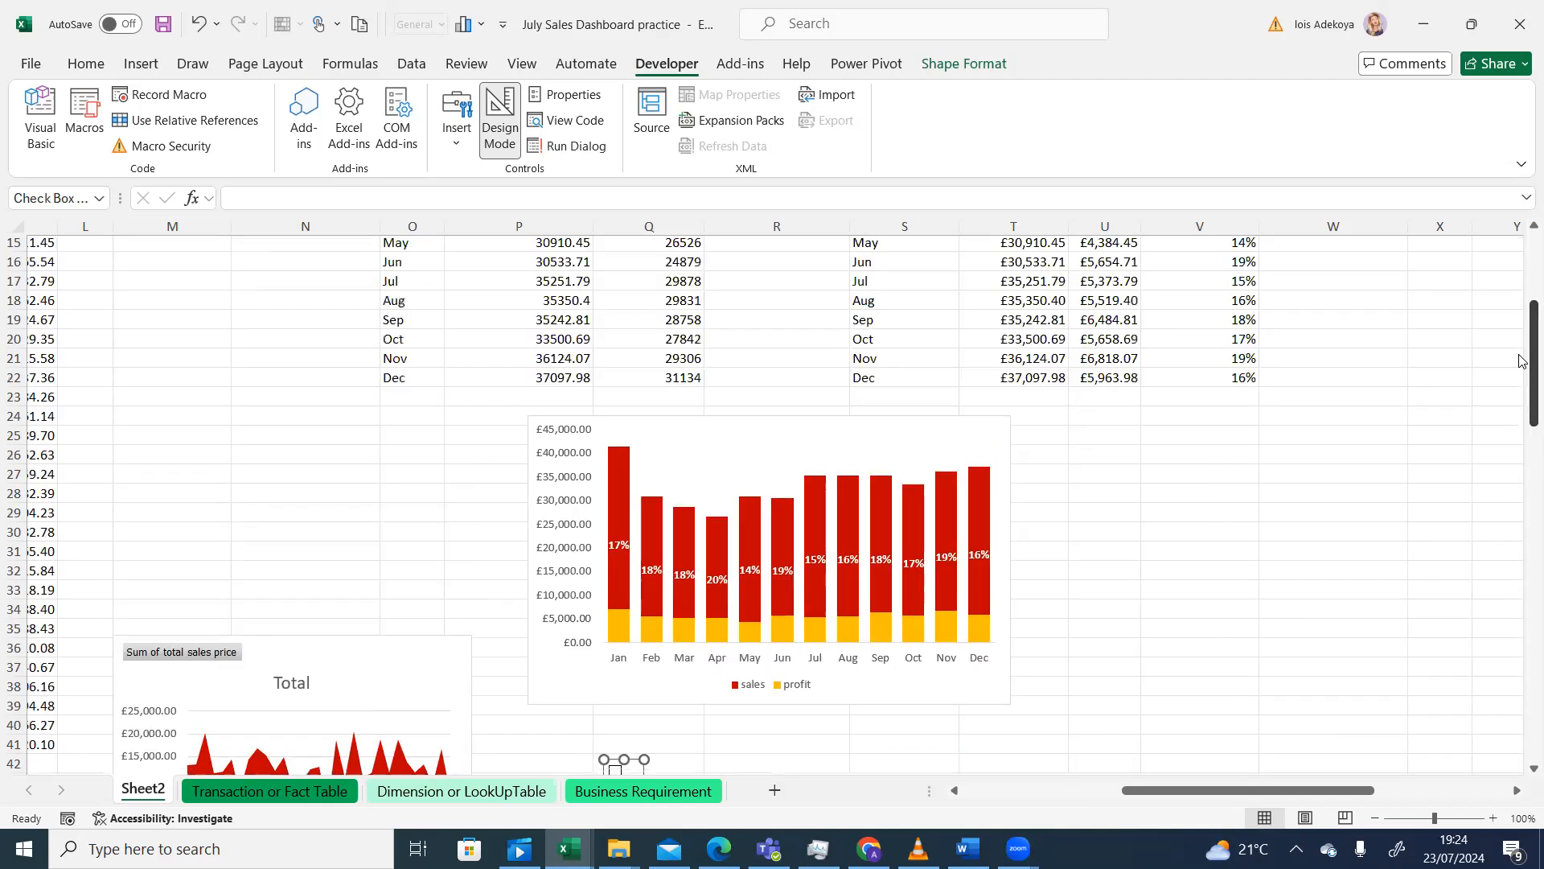
pyautogui.scroll(2, 1521, 354)
pyautogui.scroll(1, 1520, 321)
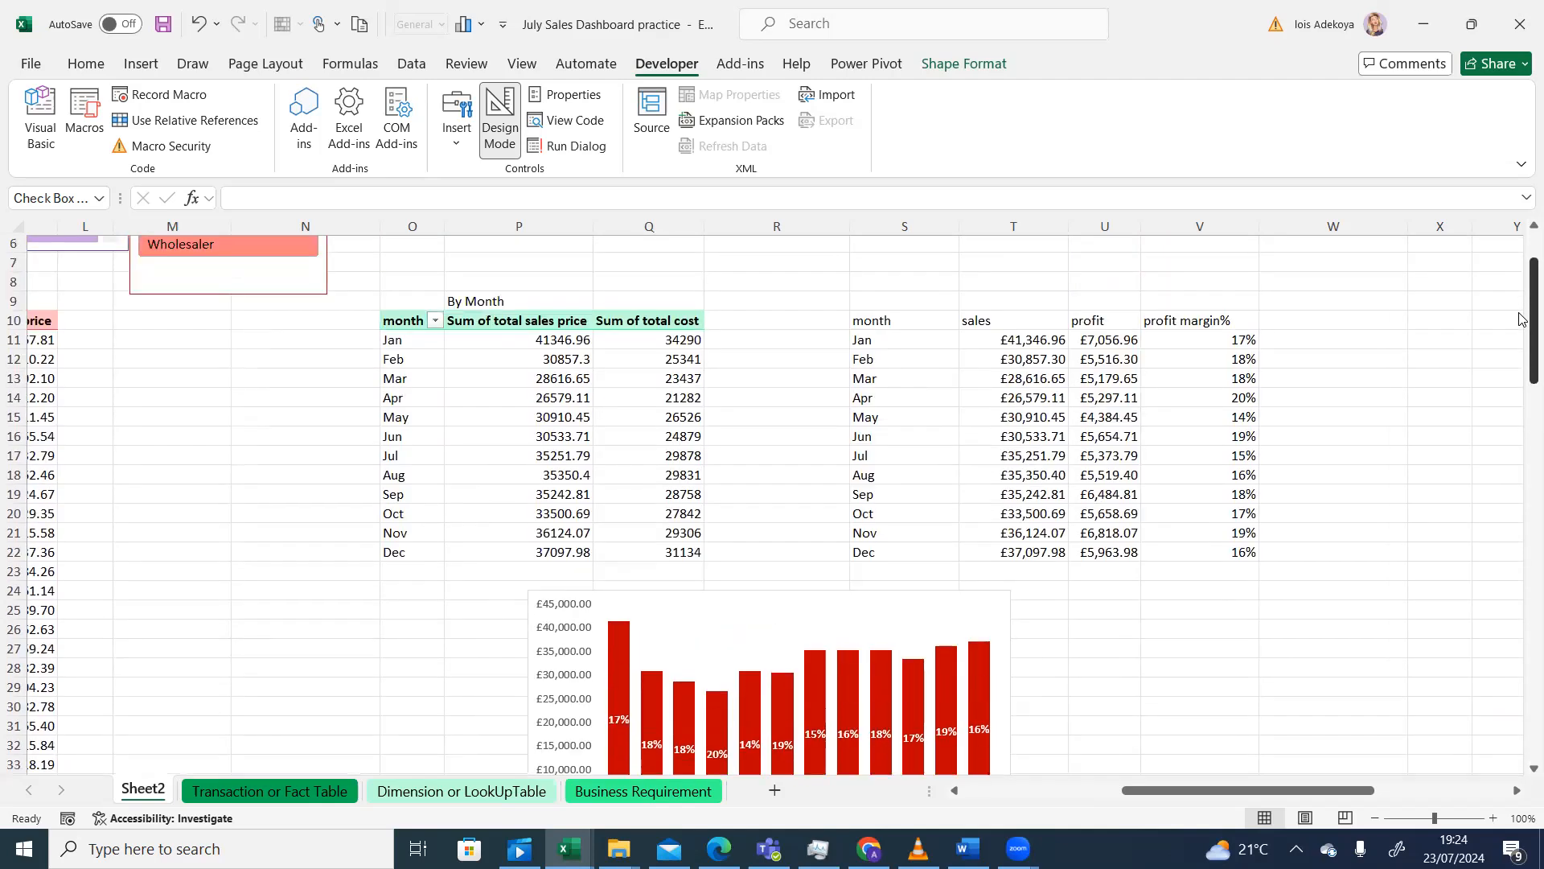
# - Select cells T9, U9 and V9 above the table headers, then show the Form Controls gallery
pyautogui.click(997, 303)
pyautogui.click(1101, 295)
pyautogui.click(1189, 295)
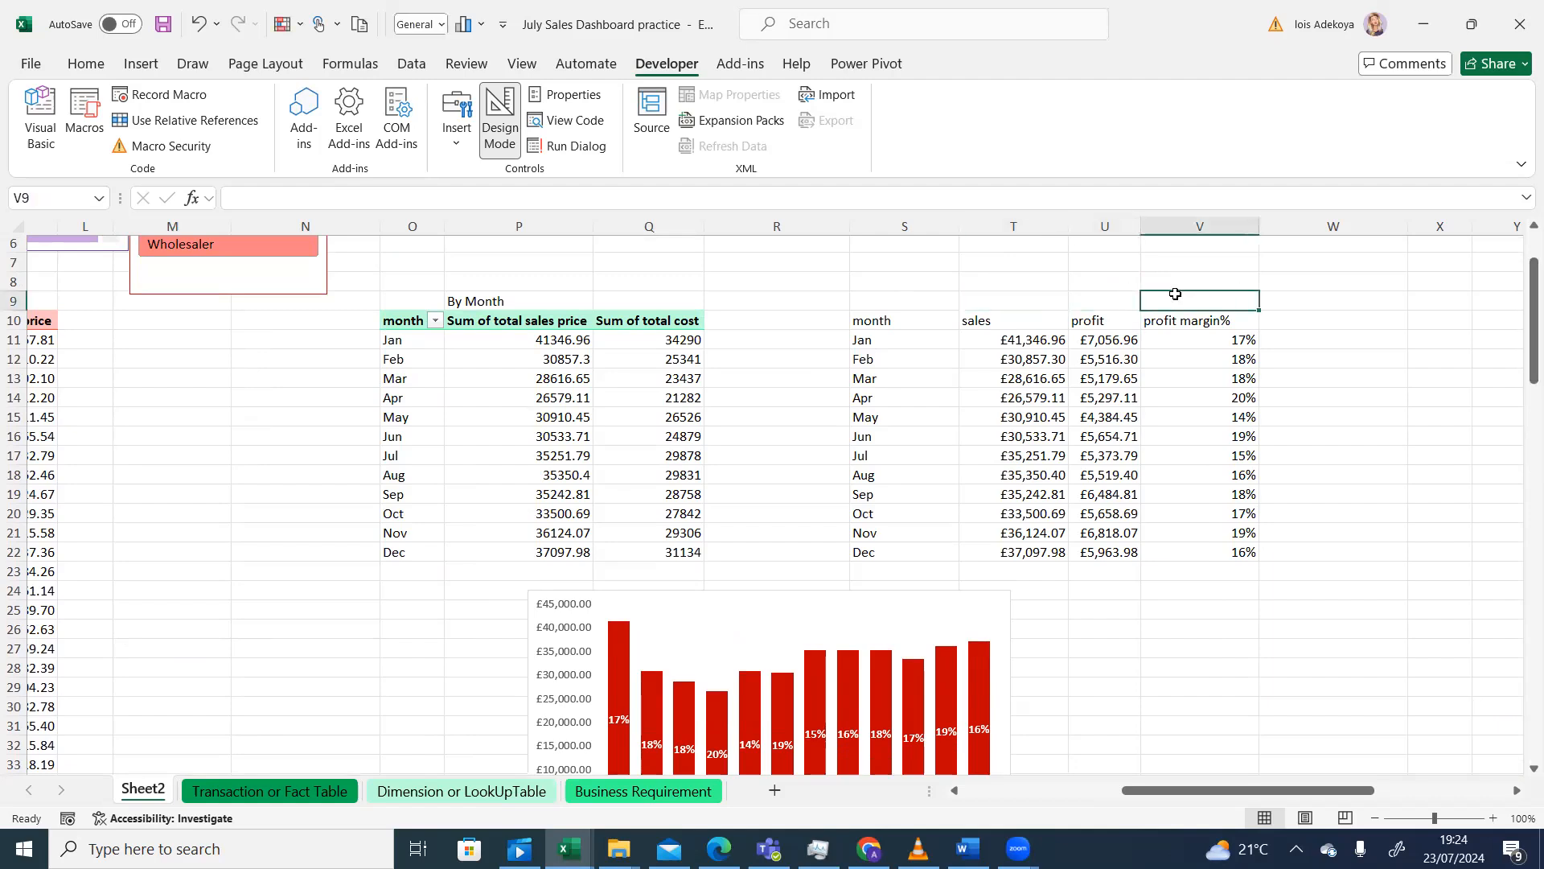
pyautogui.click(1018, 300)
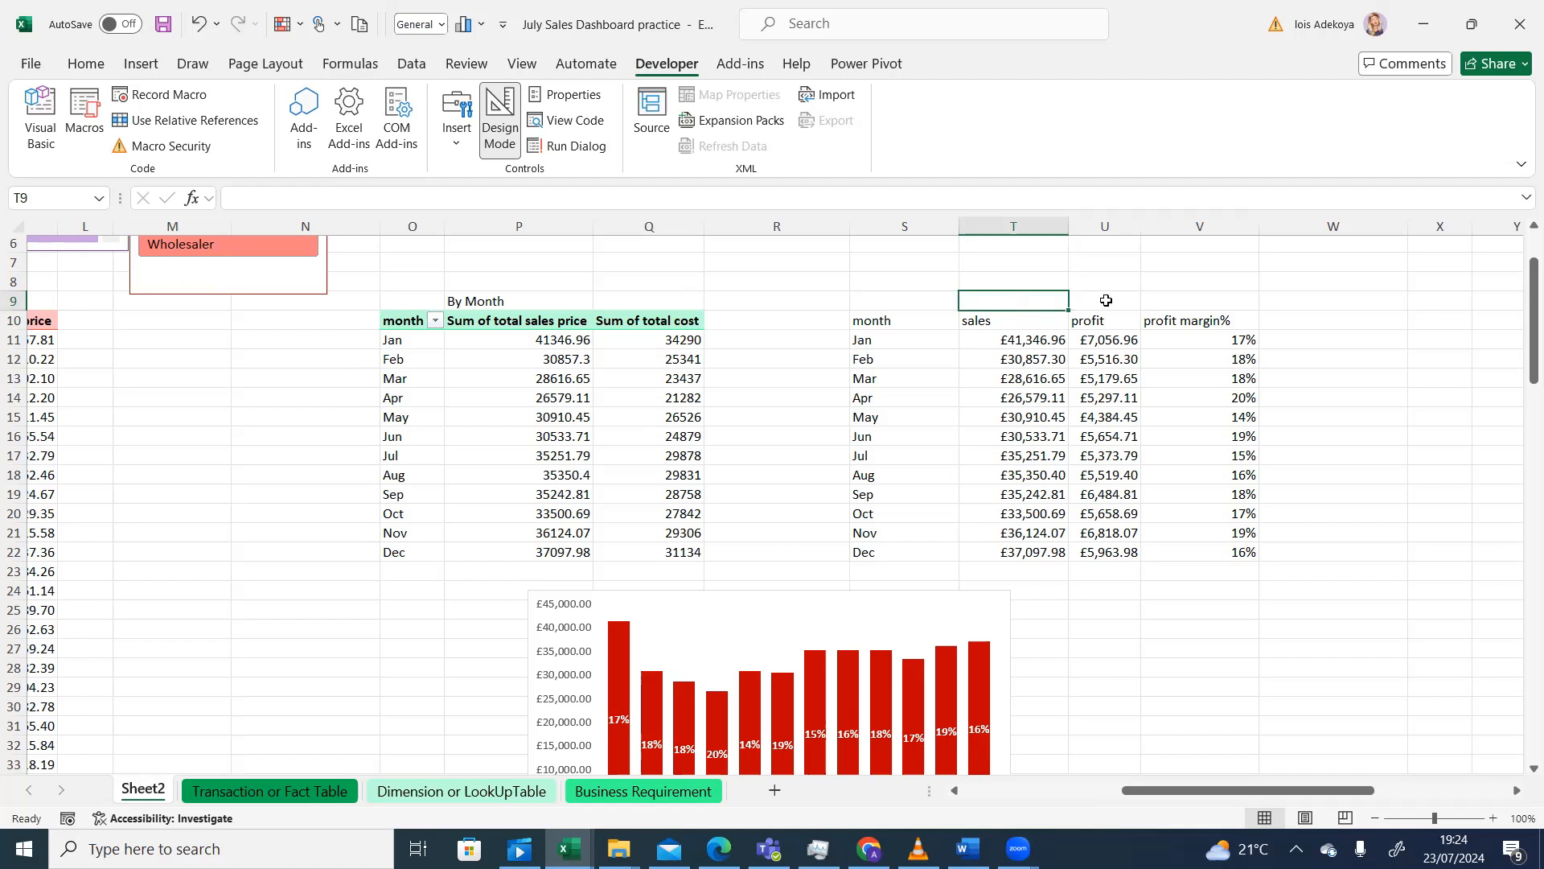
pyautogui.click(1105, 300)
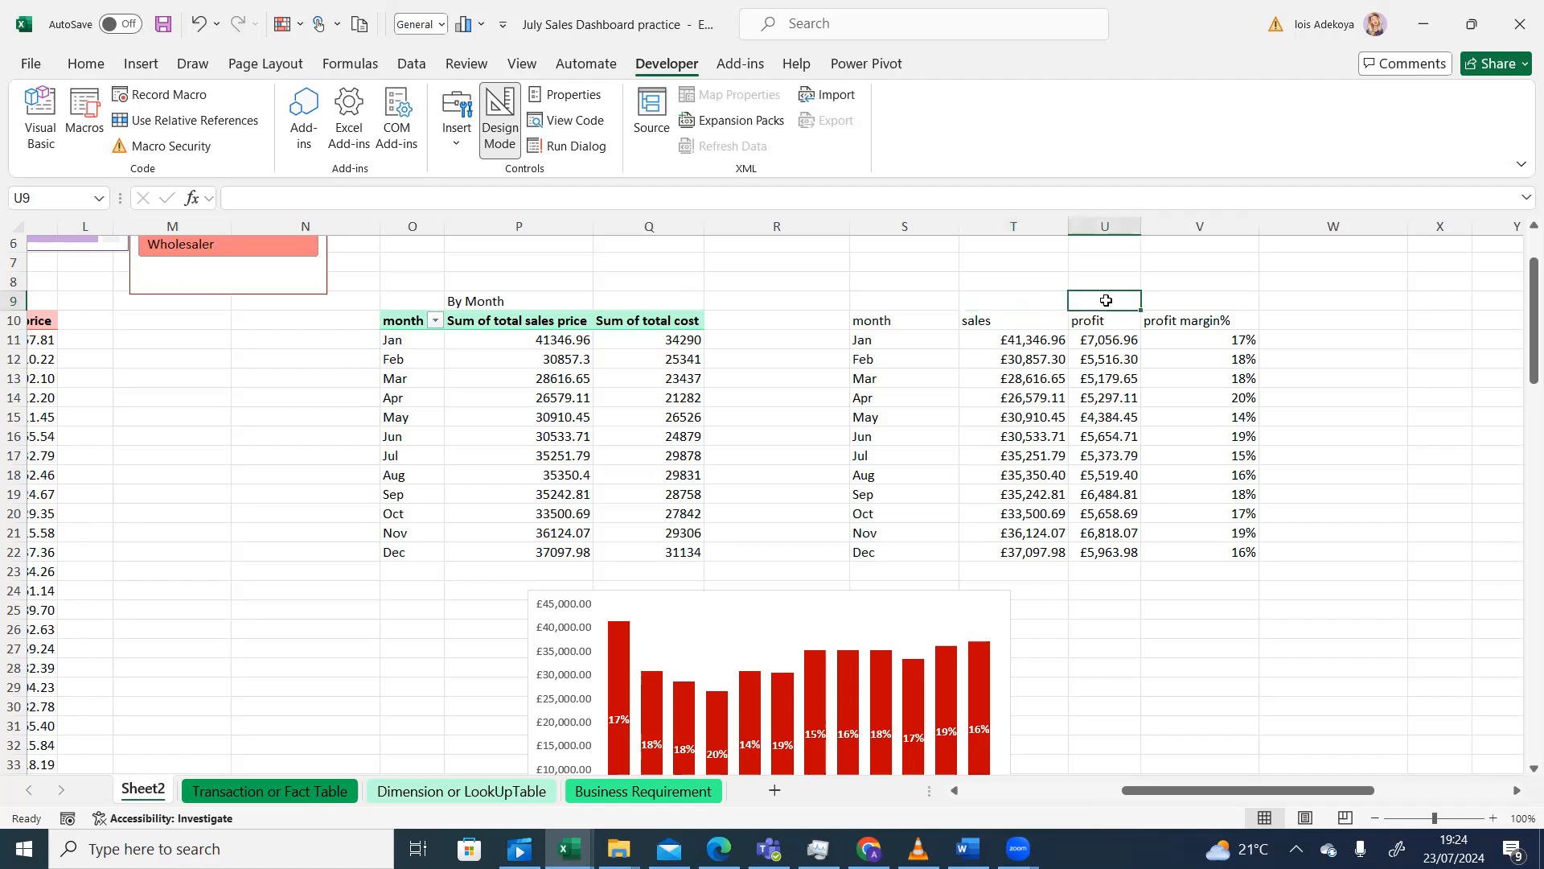
pyautogui.click(1176, 301)
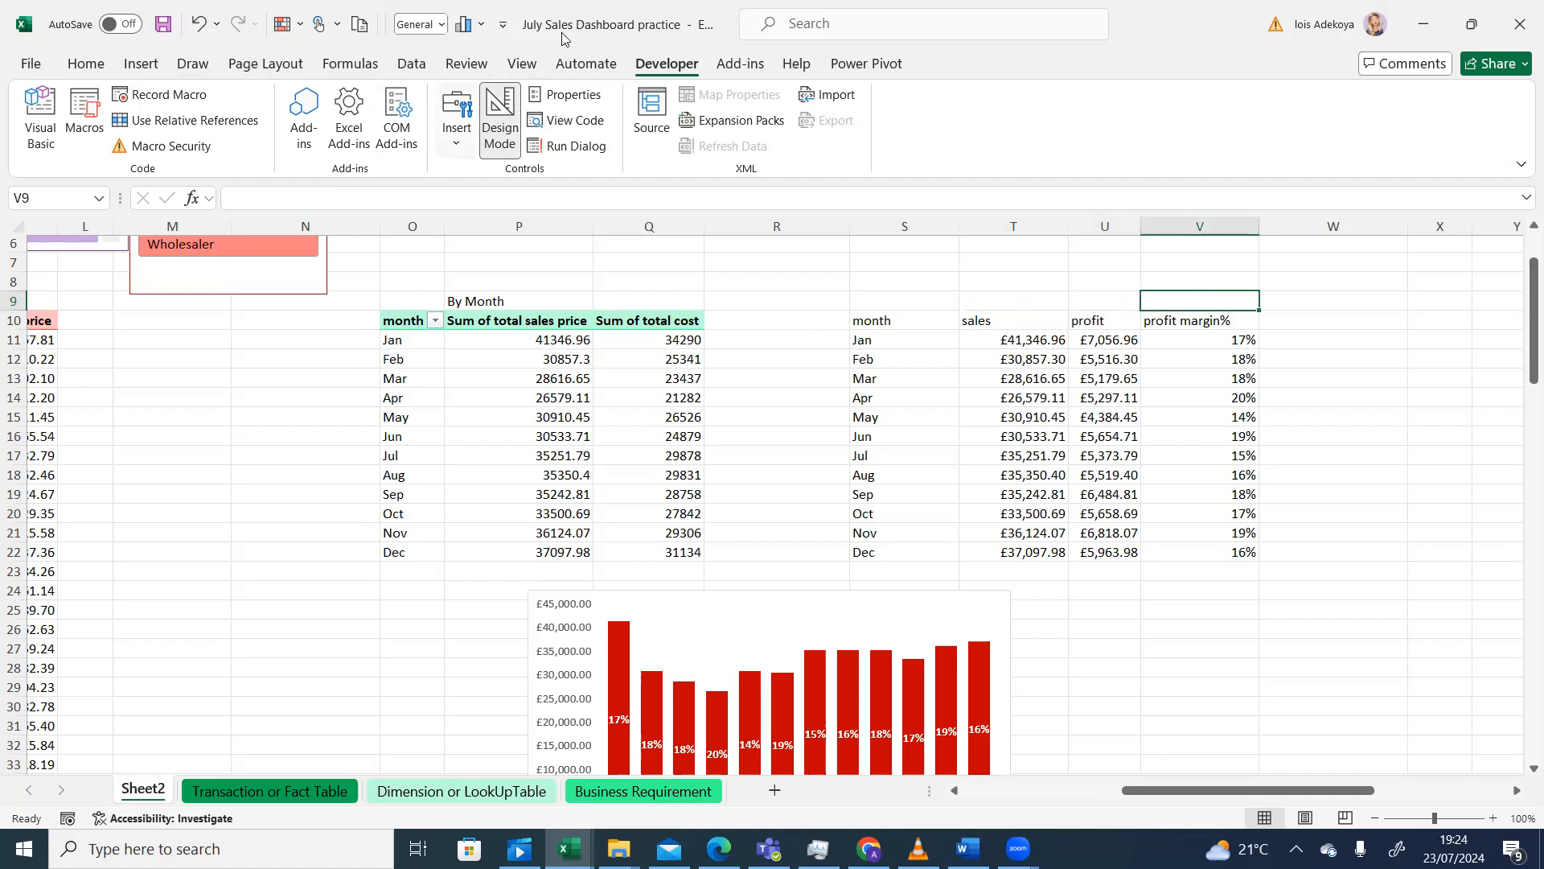
pyautogui.click(456, 137)
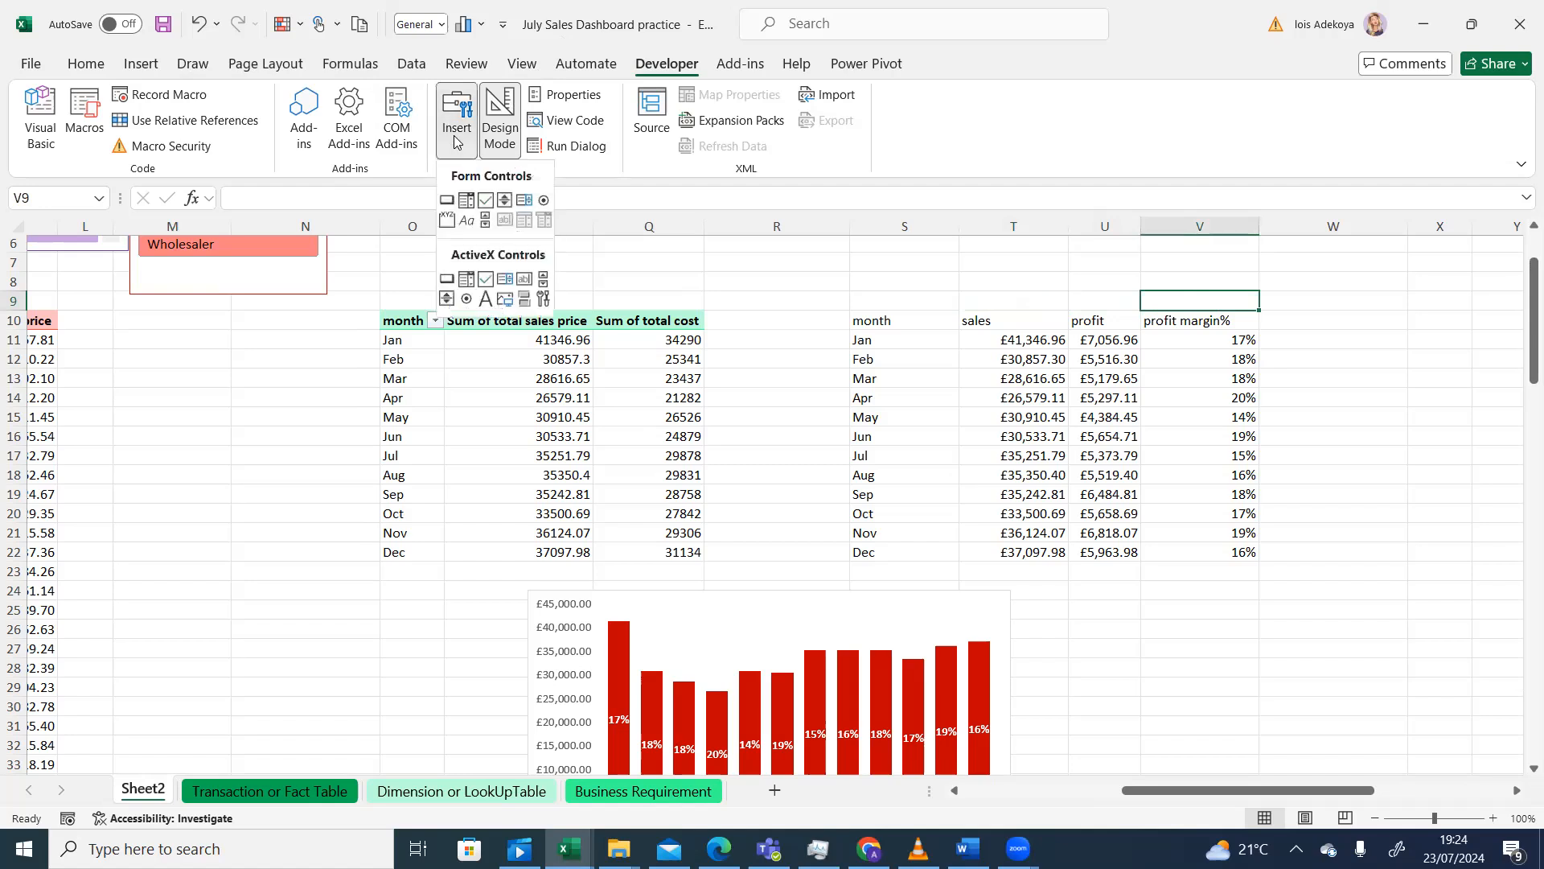
# - Draw a second check box right of the chart near U24 and open its Format Control dialog
pyautogui.click(485, 199)
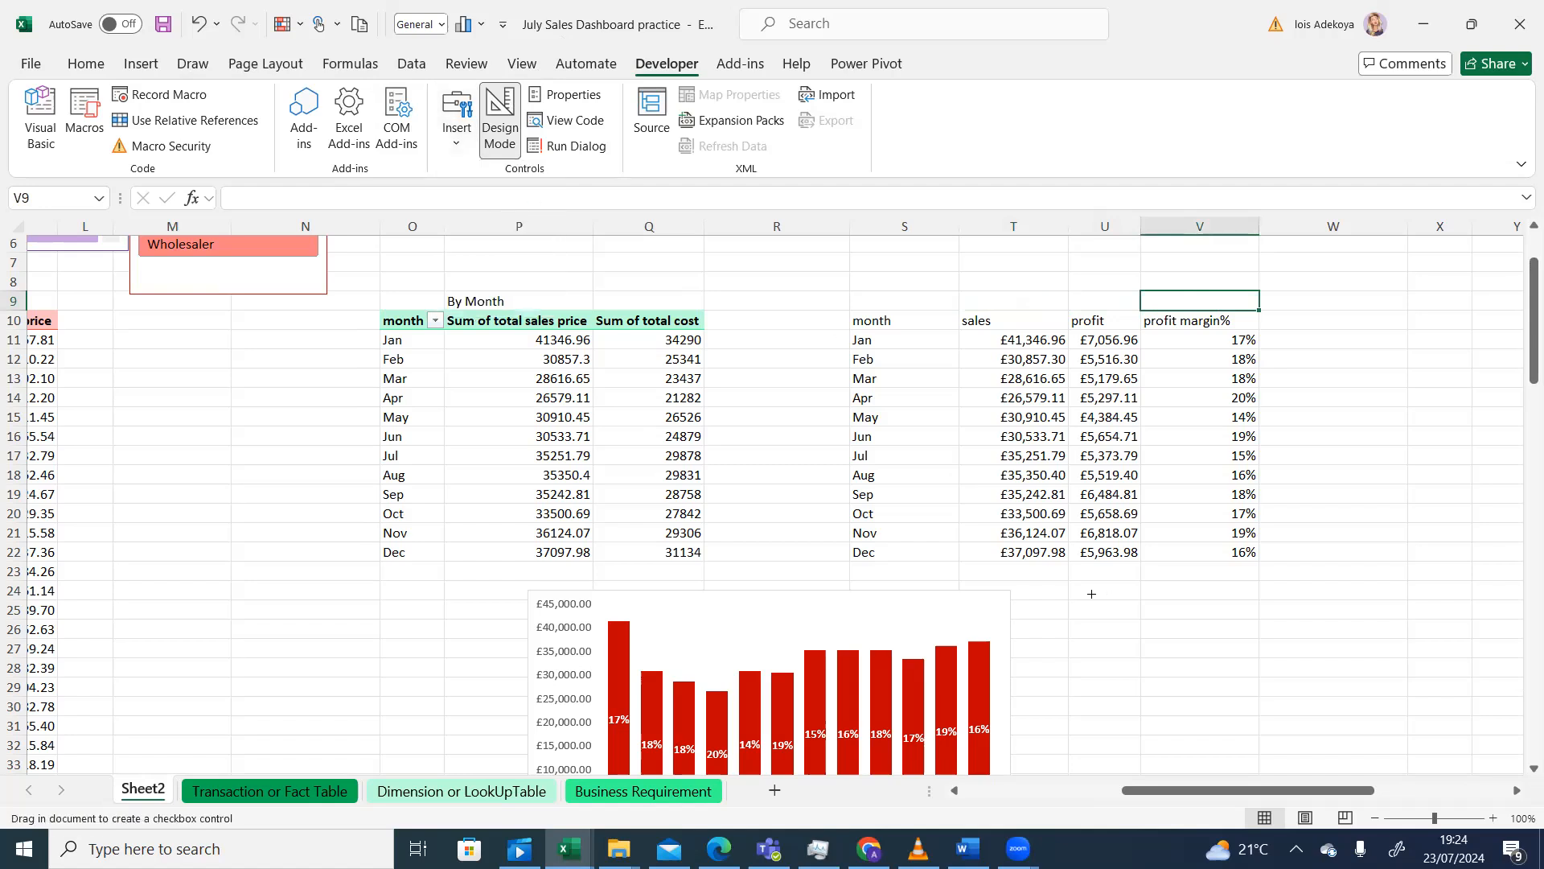
pyautogui.moveTo(1079, 590); pyautogui.dragTo(1105, 615)
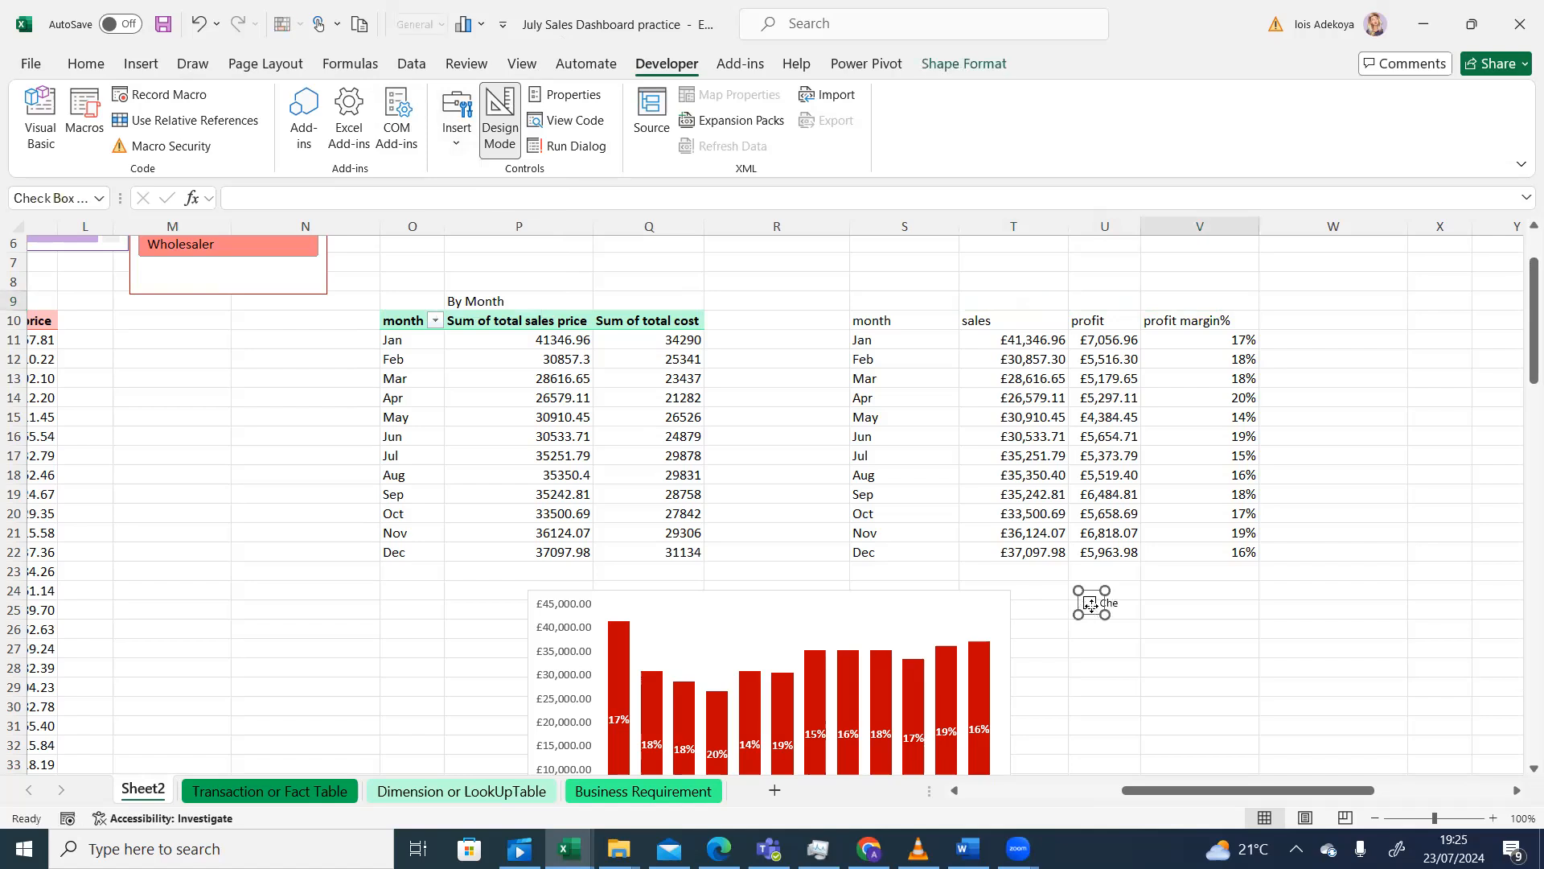
pyautogui.rightClick(1094, 609)
pyautogui.click(1146, 593)
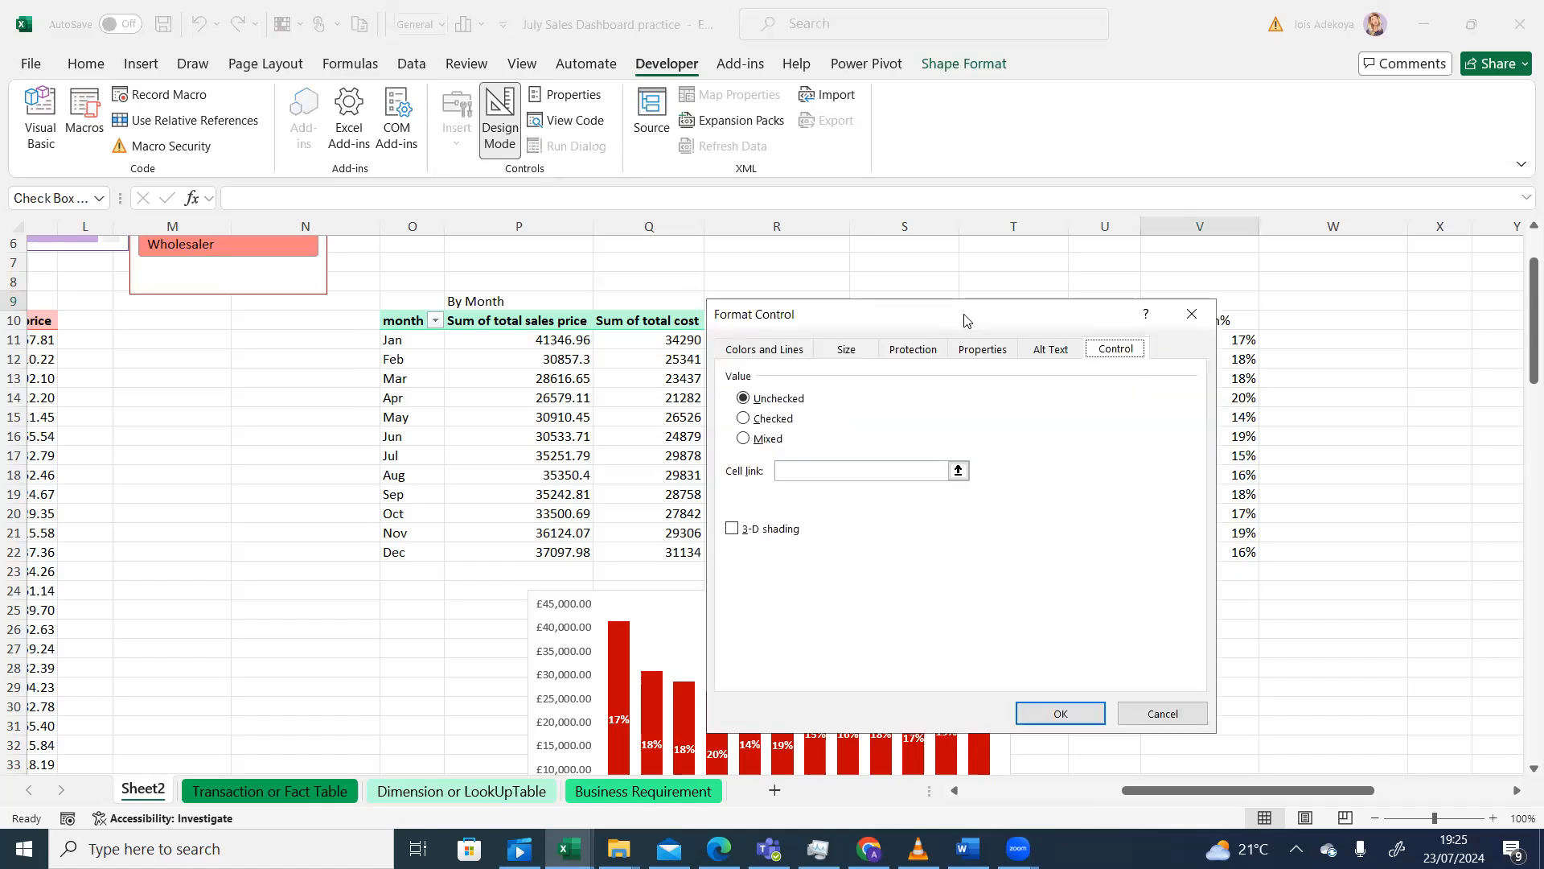
pyautogui.moveTo(964, 316); pyautogui.dragTo(658, 360)
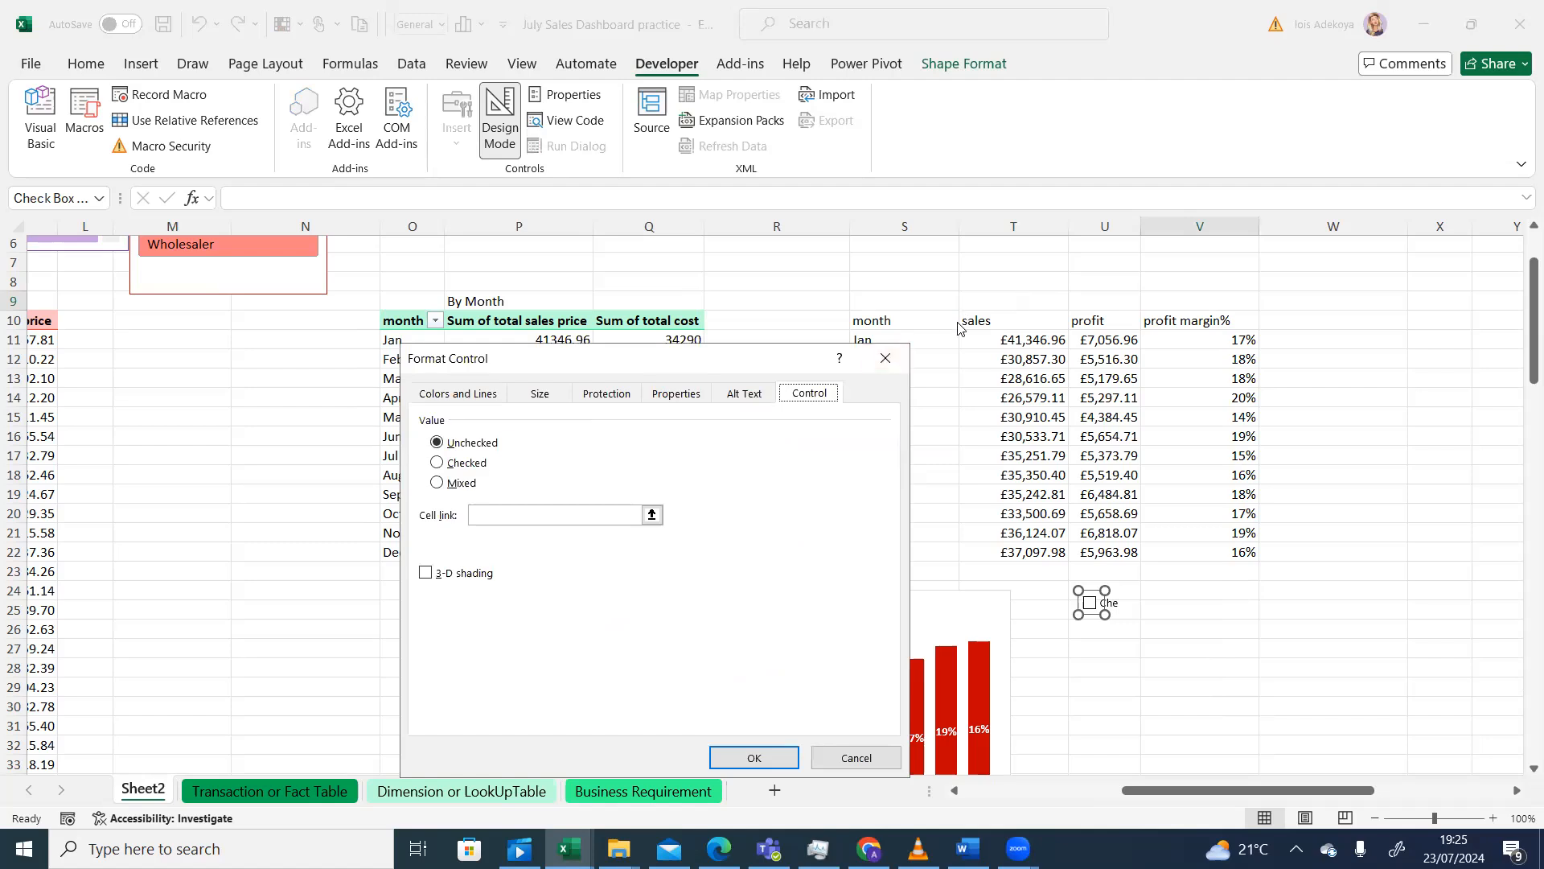
# - Set the second checkbox's cell link to Sheet2!$T$9 and confirm the Format Control dialog
pyautogui.click(652, 514)
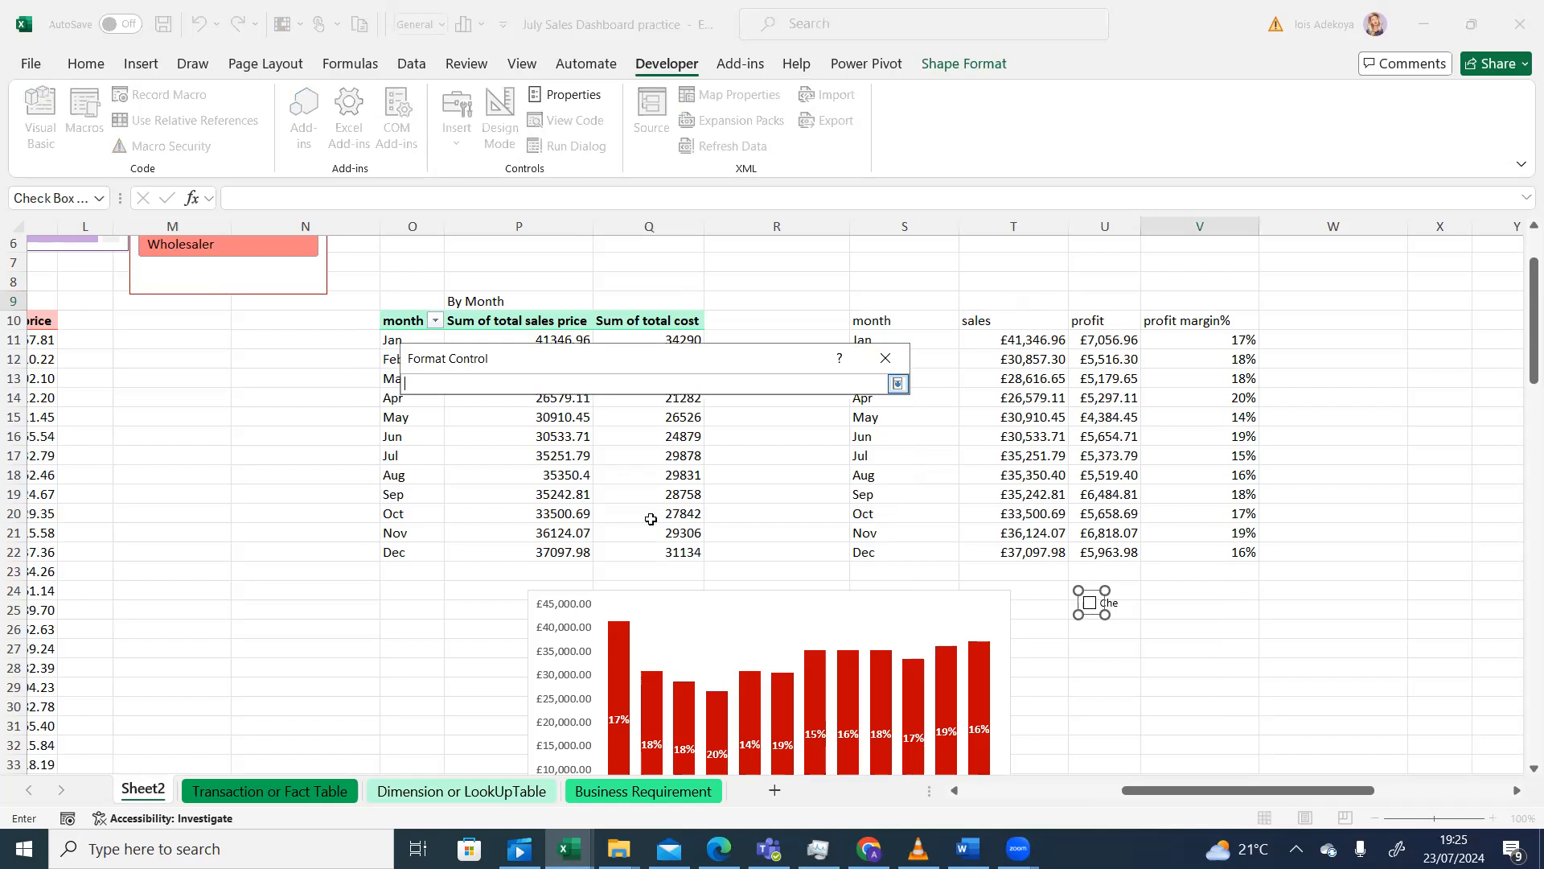
pyautogui.click(1015, 302)
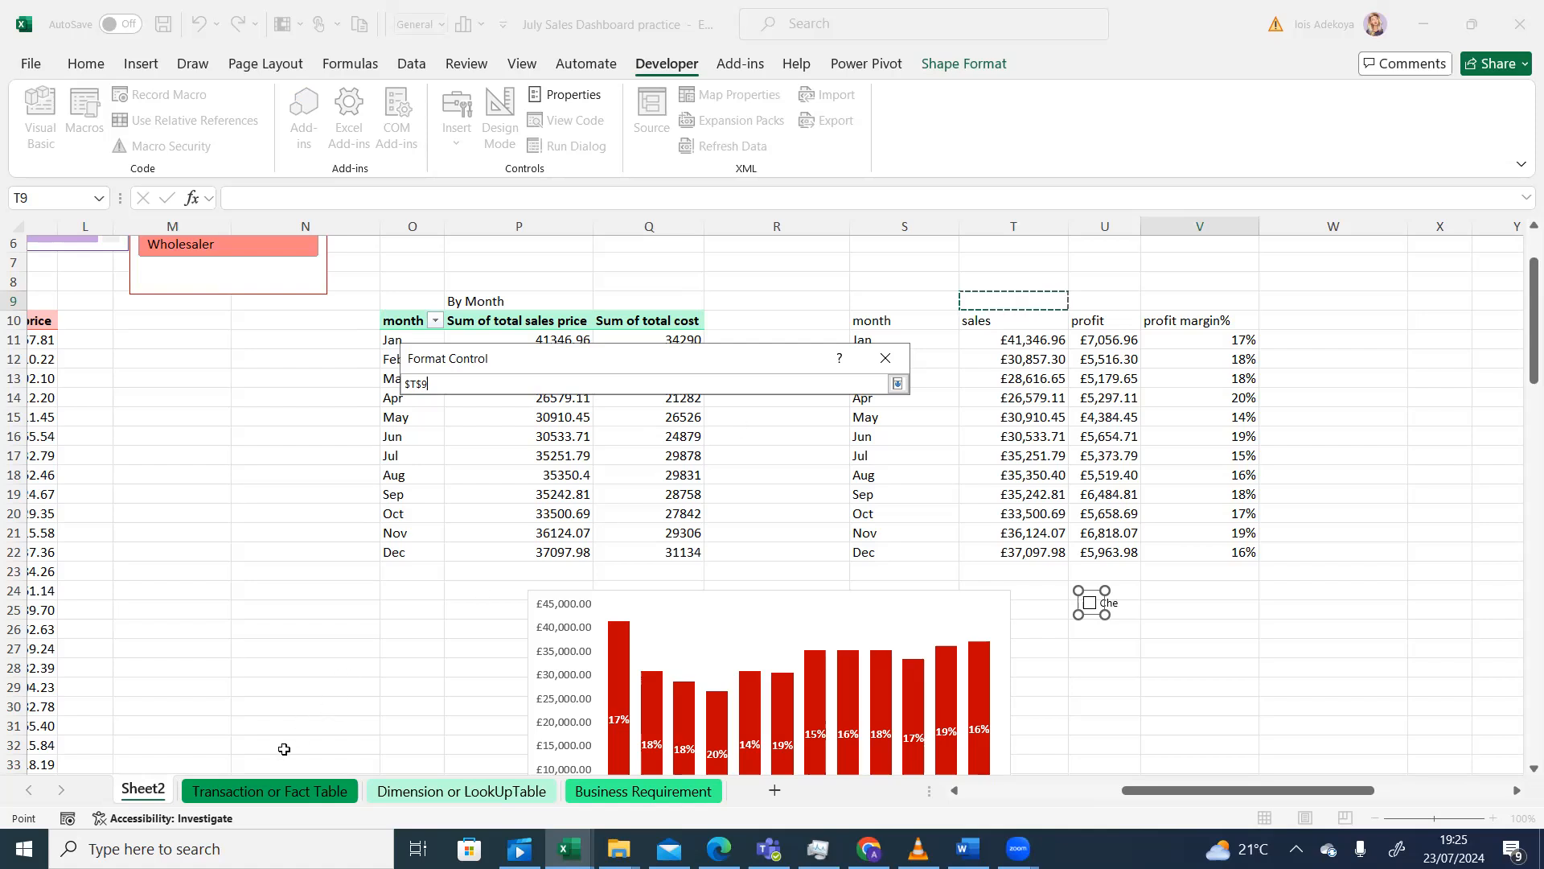
pyautogui.click(237, 792)
pyautogui.click(143, 790)
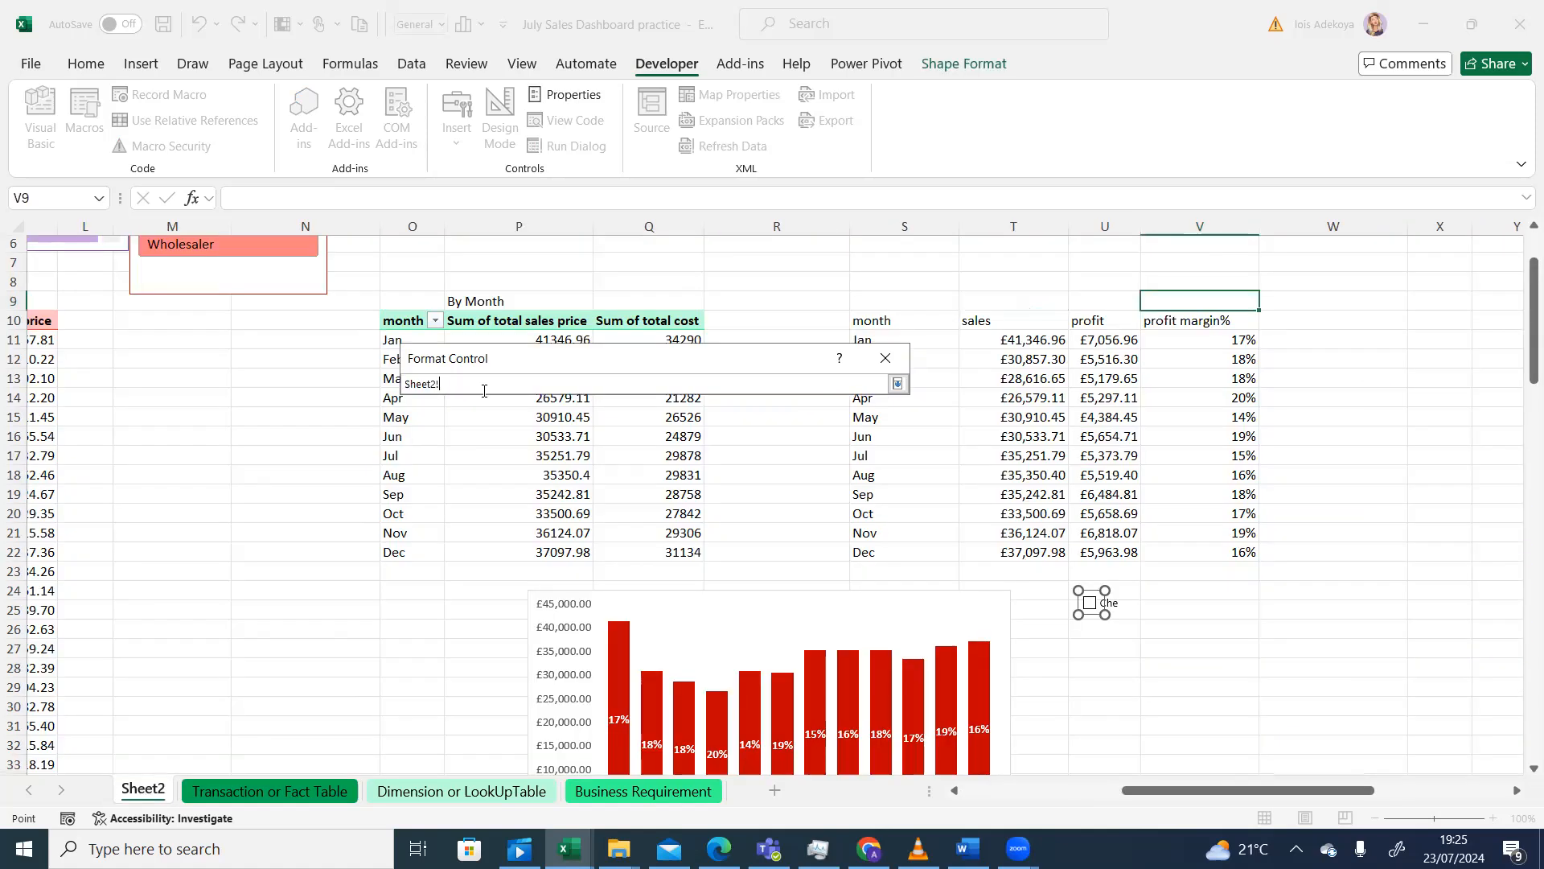
pyautogui.click(1008, 305)
pyautogui.click(898, 384)
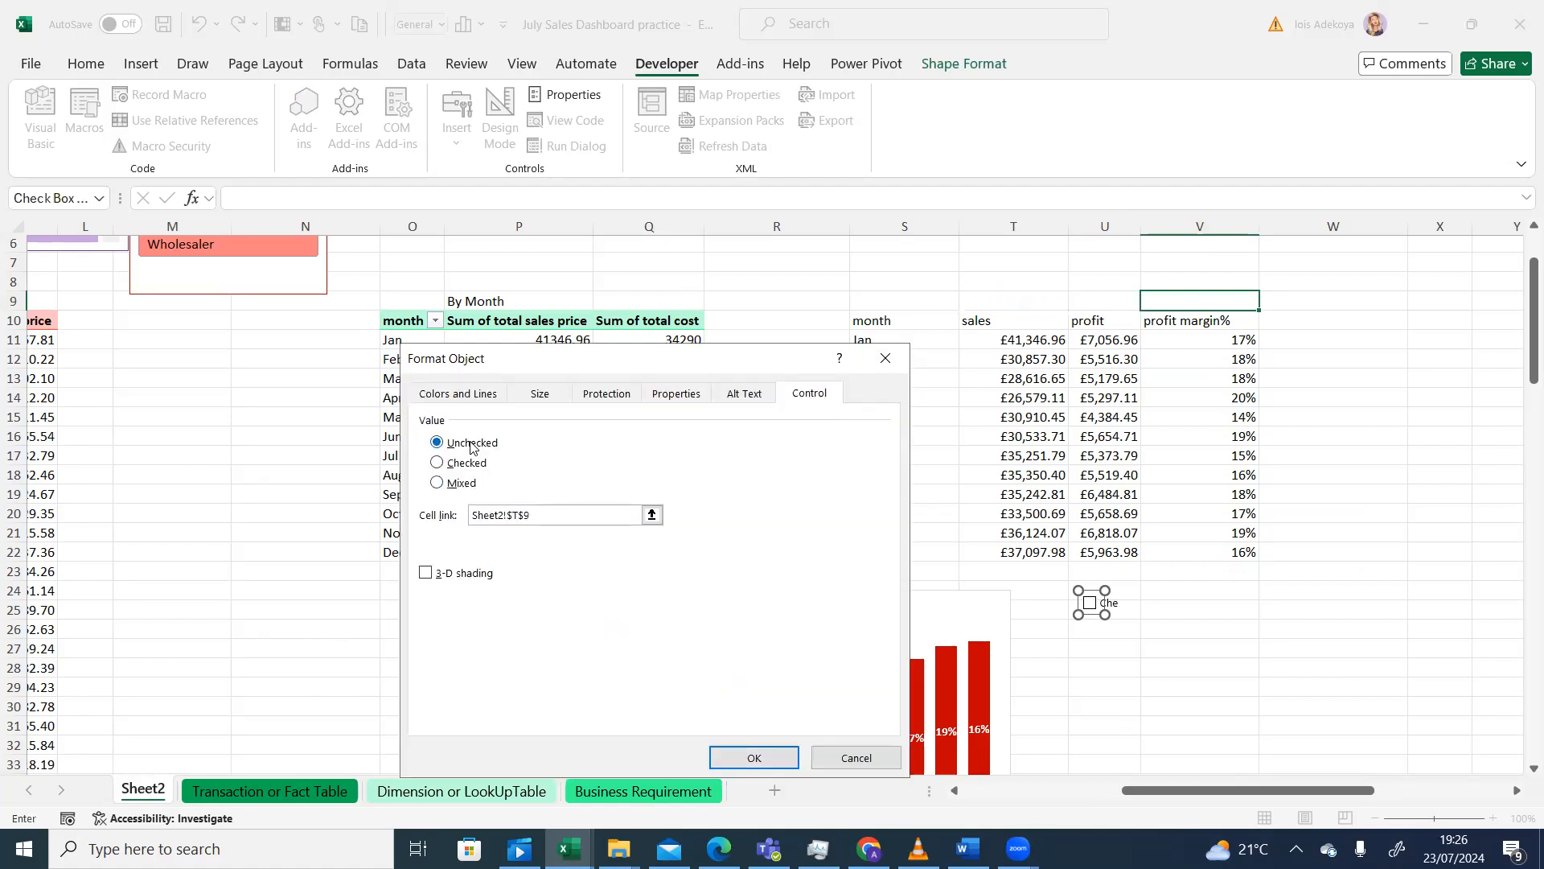
pyautogui.click(773, 758)
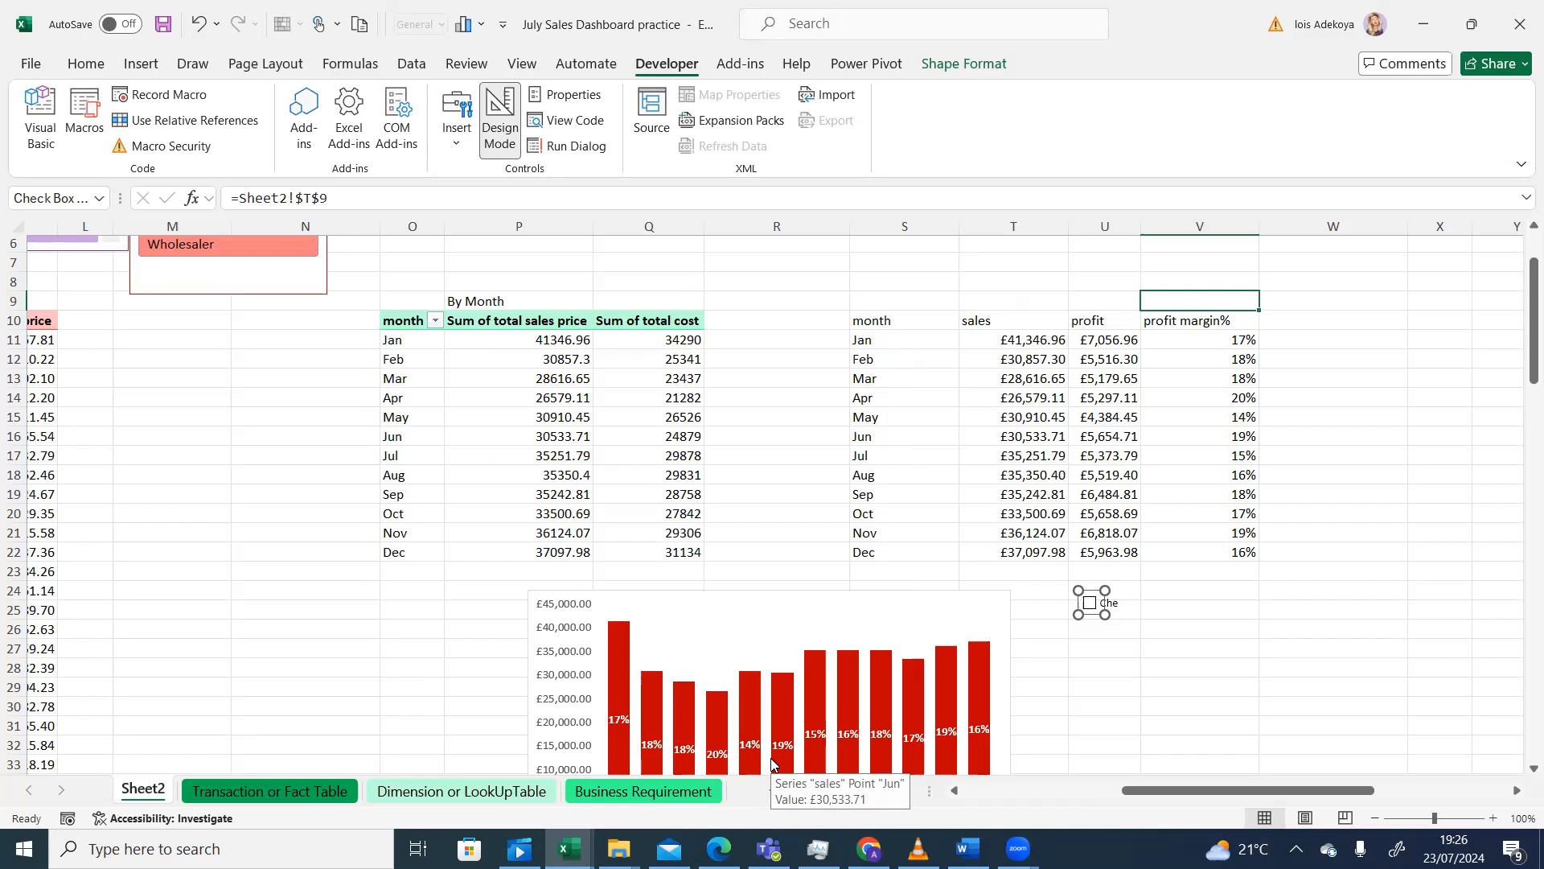
# - Tick and untick the checkbox several times to confirm T9 flips between TRUE and FALSE
pyautogui.click(1150, 607)
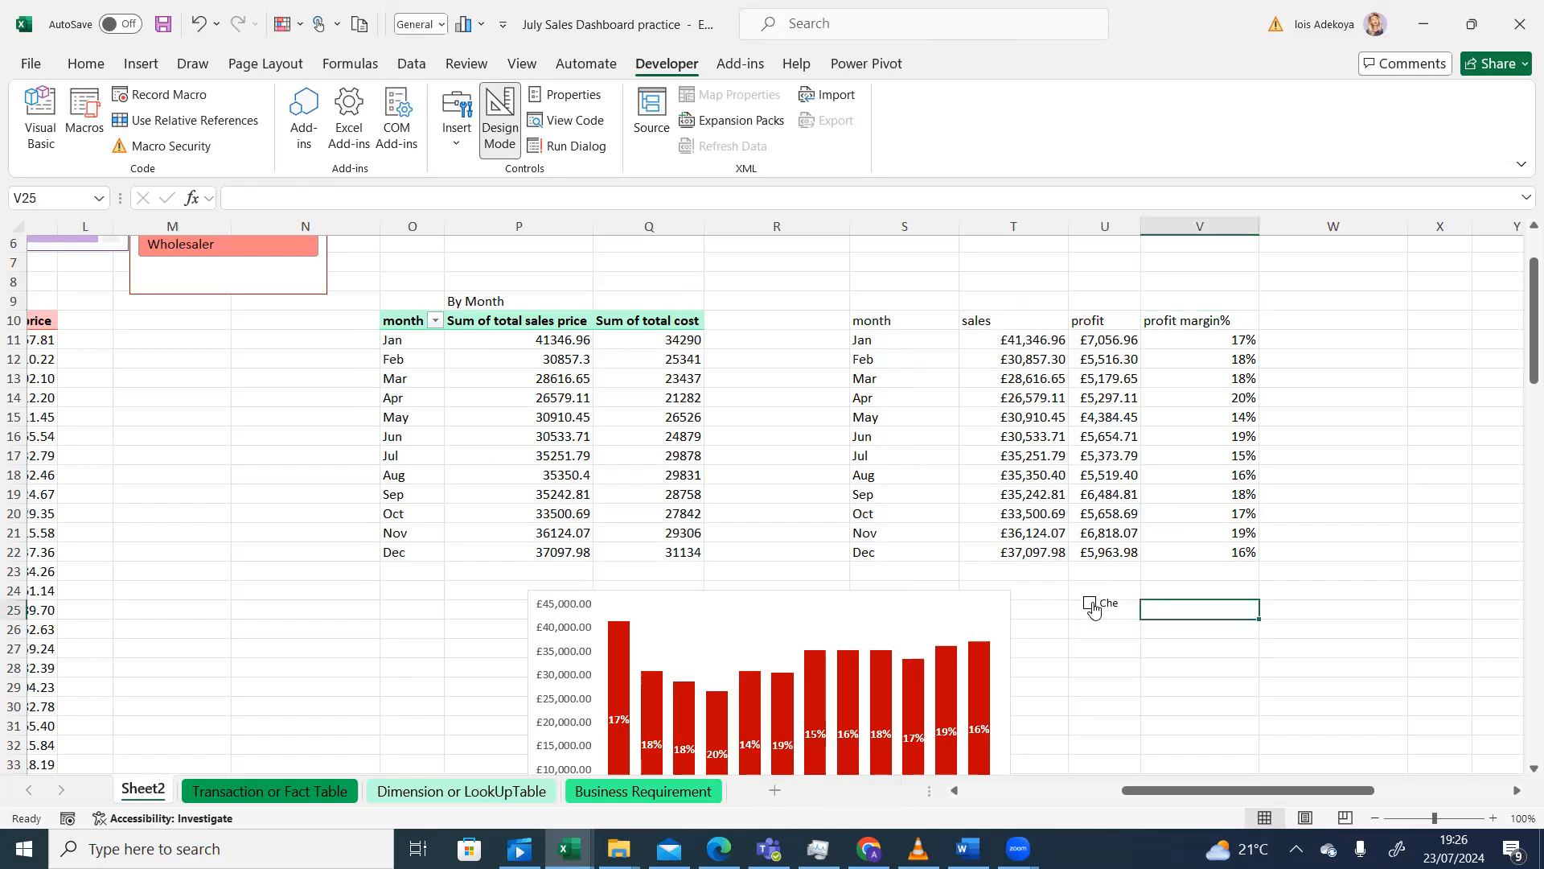
pyautogui.click(1090, 605)
pyautogui.click(1090, 605)
pyautogui.click(1090, 605)
pyautogui.click(1113, 606)
# - Delete the linked checkbox and clear the FALSE value left in T9
pyautogui.rightClick(1090, 603)
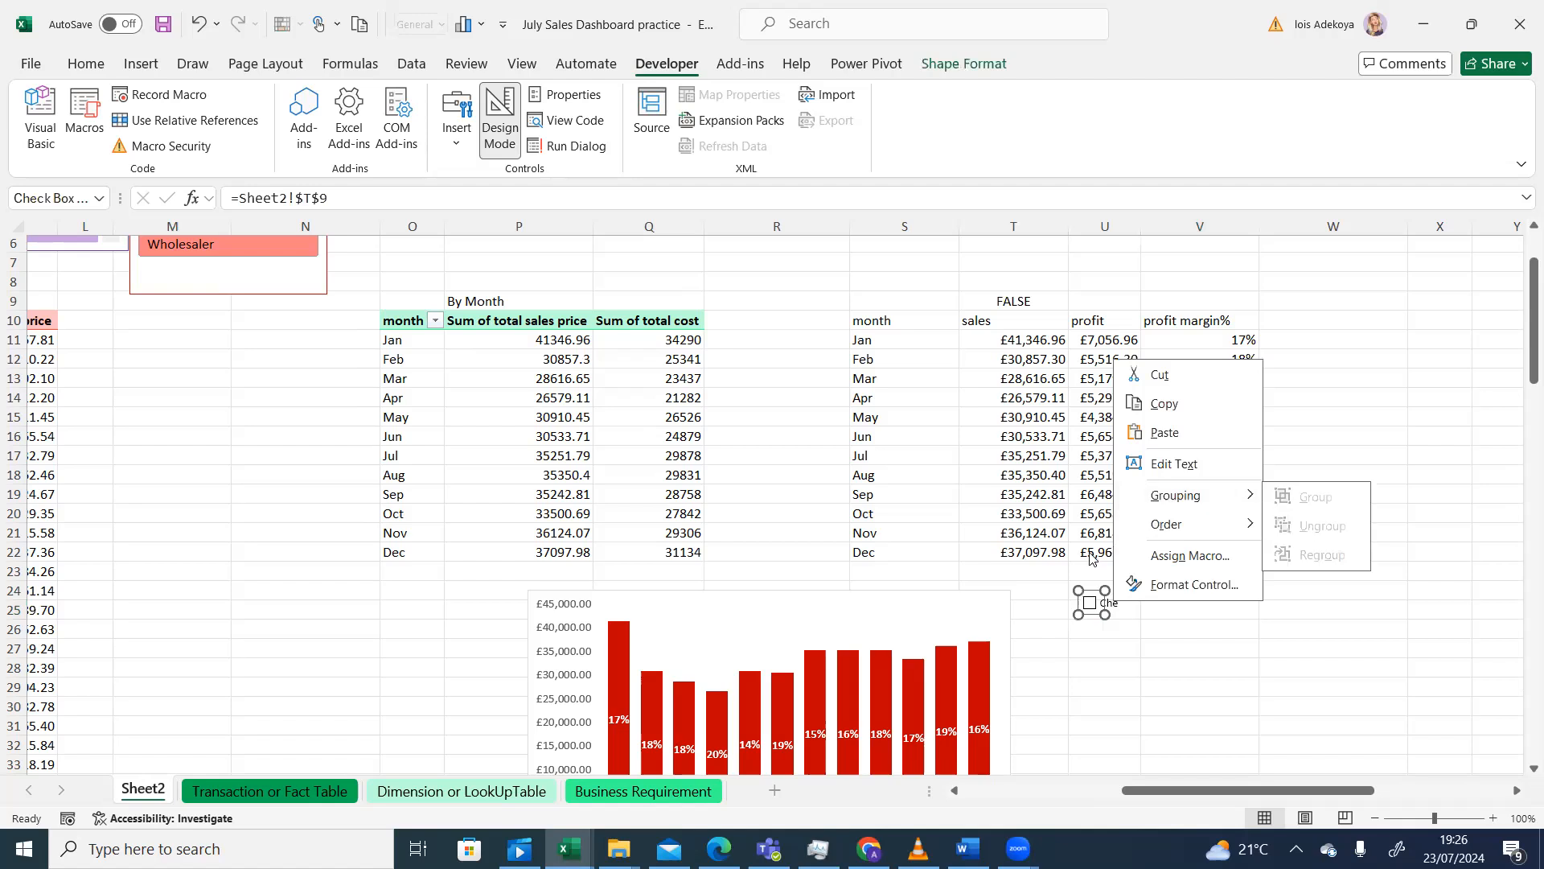
pyautogui.press('Escape')
pyautogui.press('Escape')
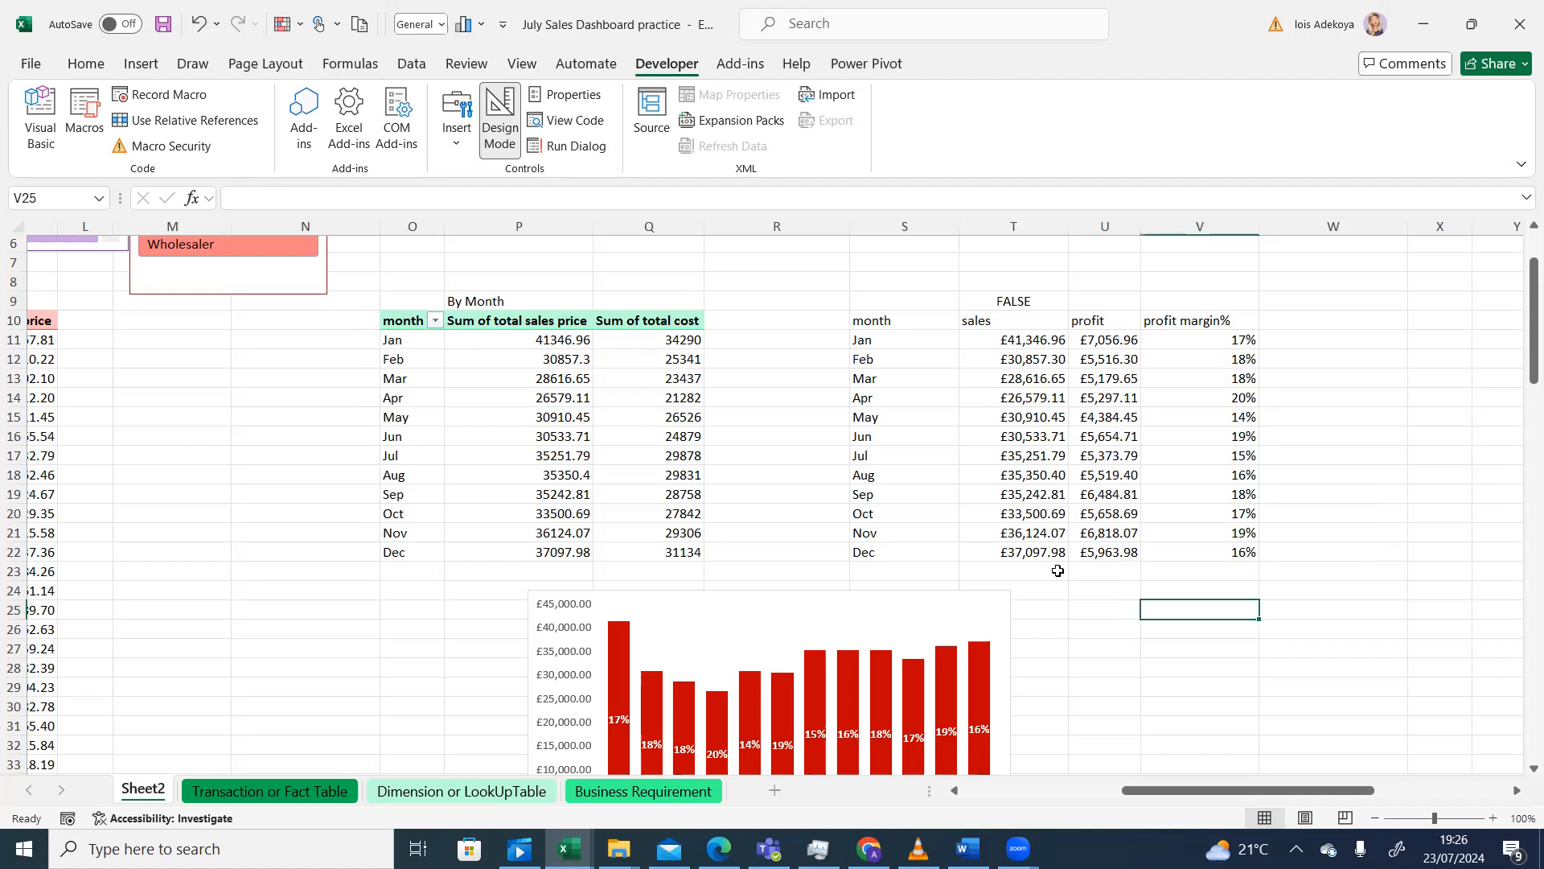
pyautogui.click(1019, 299)
pyautogui.press('Delete')
pyautogui.click(1055, 593)
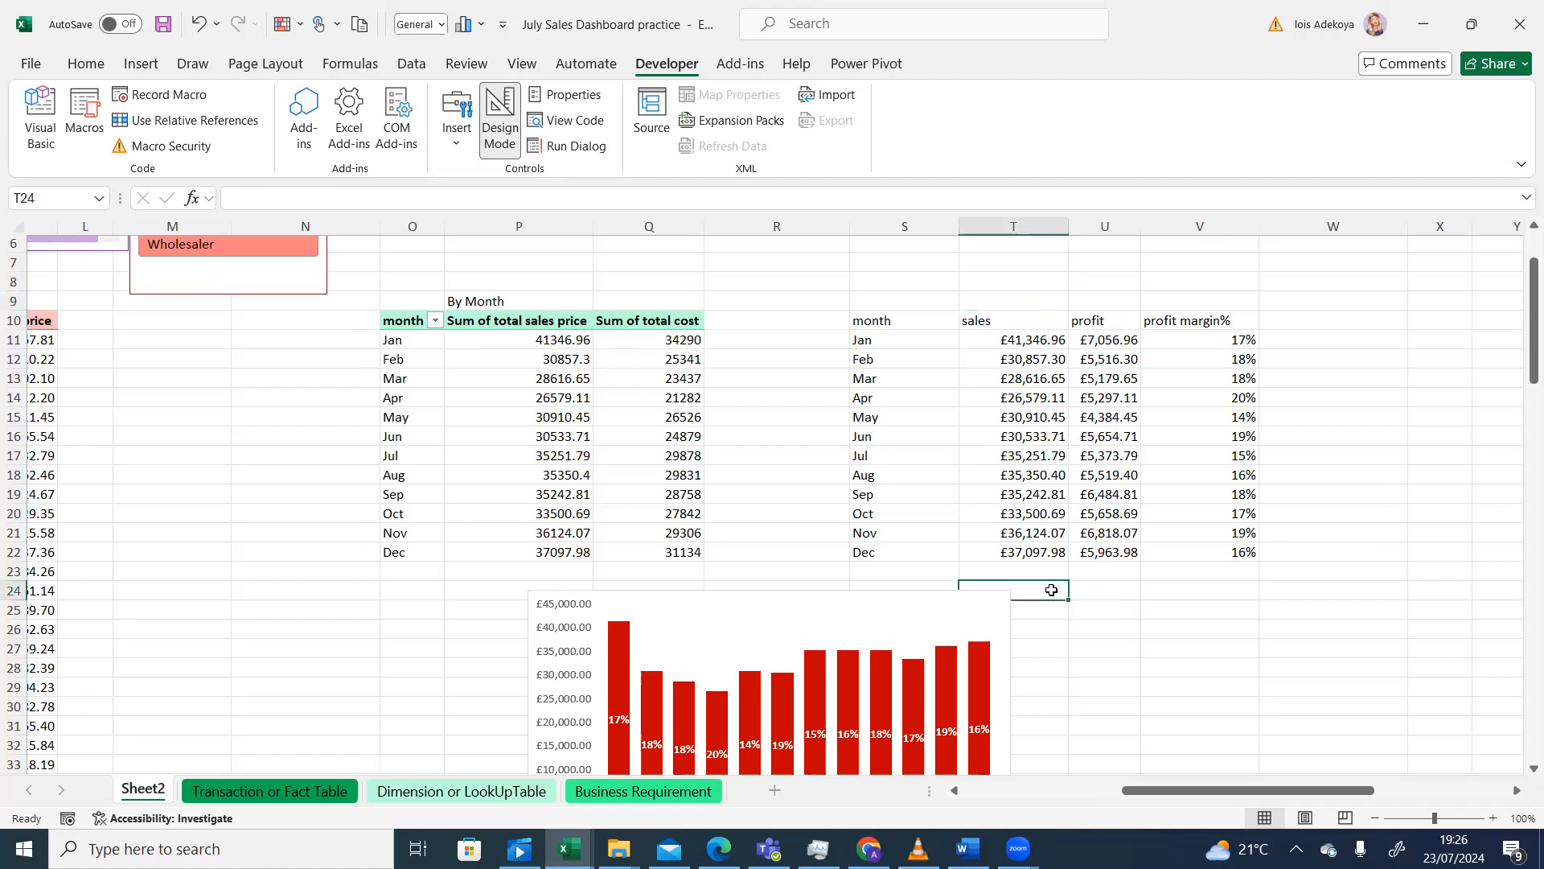
pyautogui.click(458, 133)
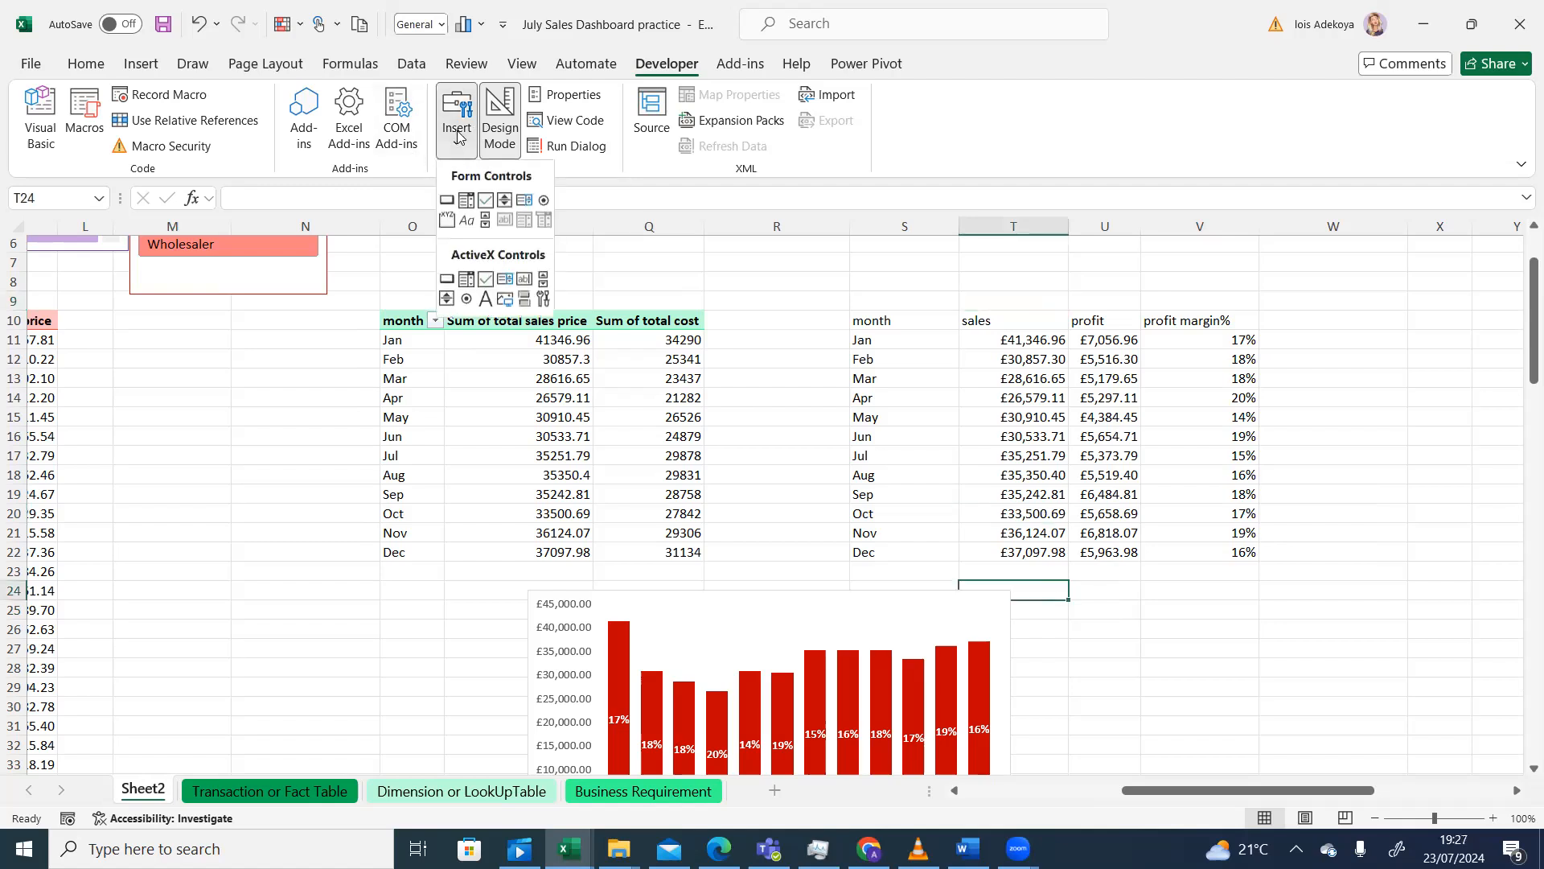
pyautogui.click(483, 200)
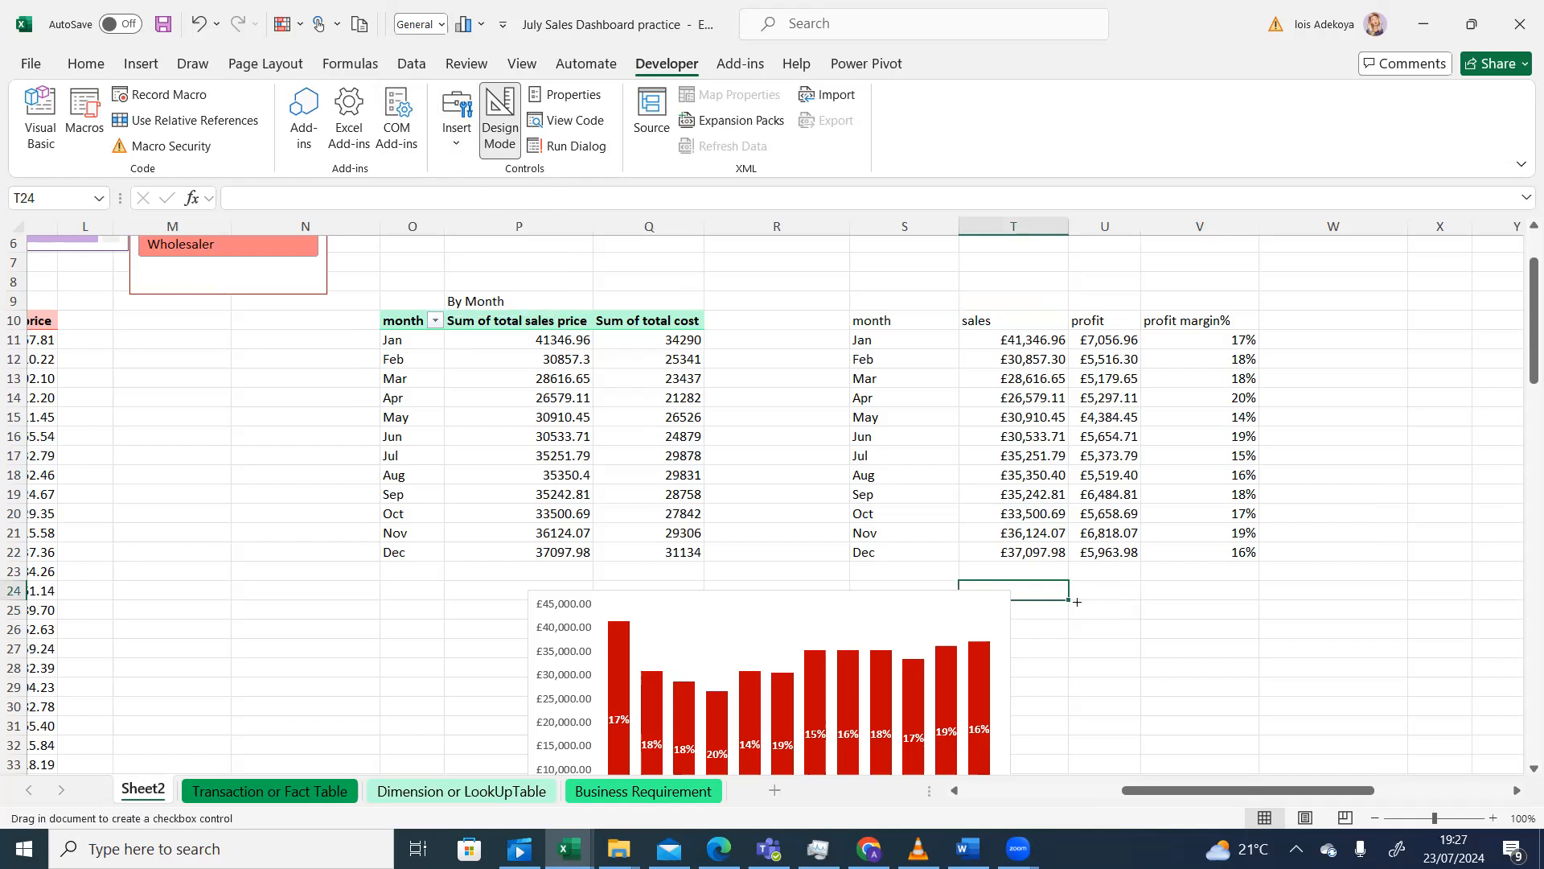
pyautogui.moveTo(1076, 604); pyautogui.dragTo(1101, 630)
pyautogui.click(1122, 615)
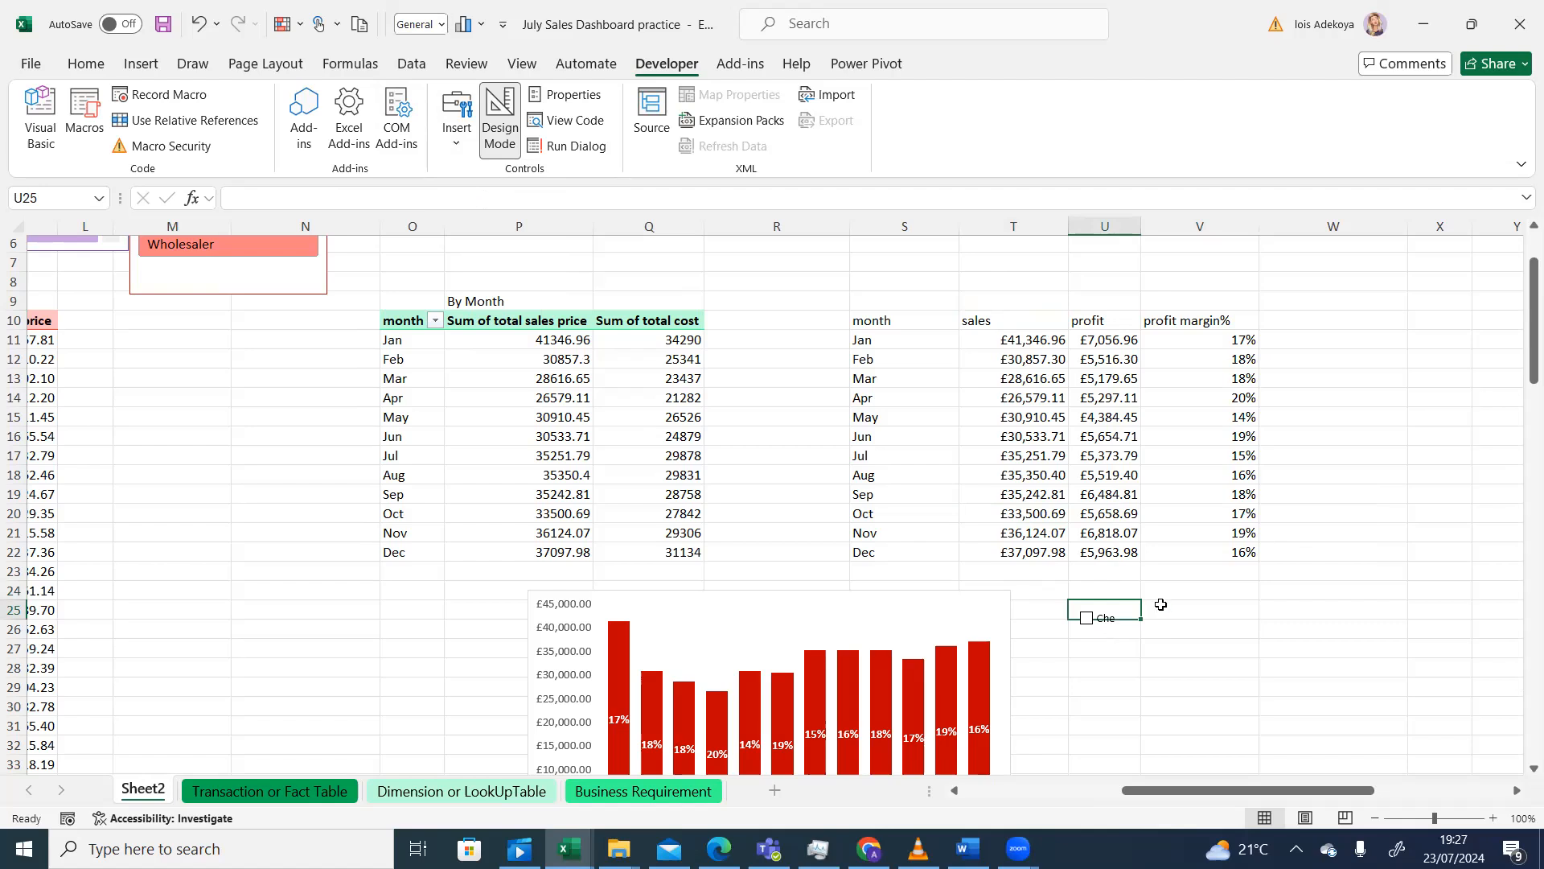
pyautogui.rightClick(1119, 613)
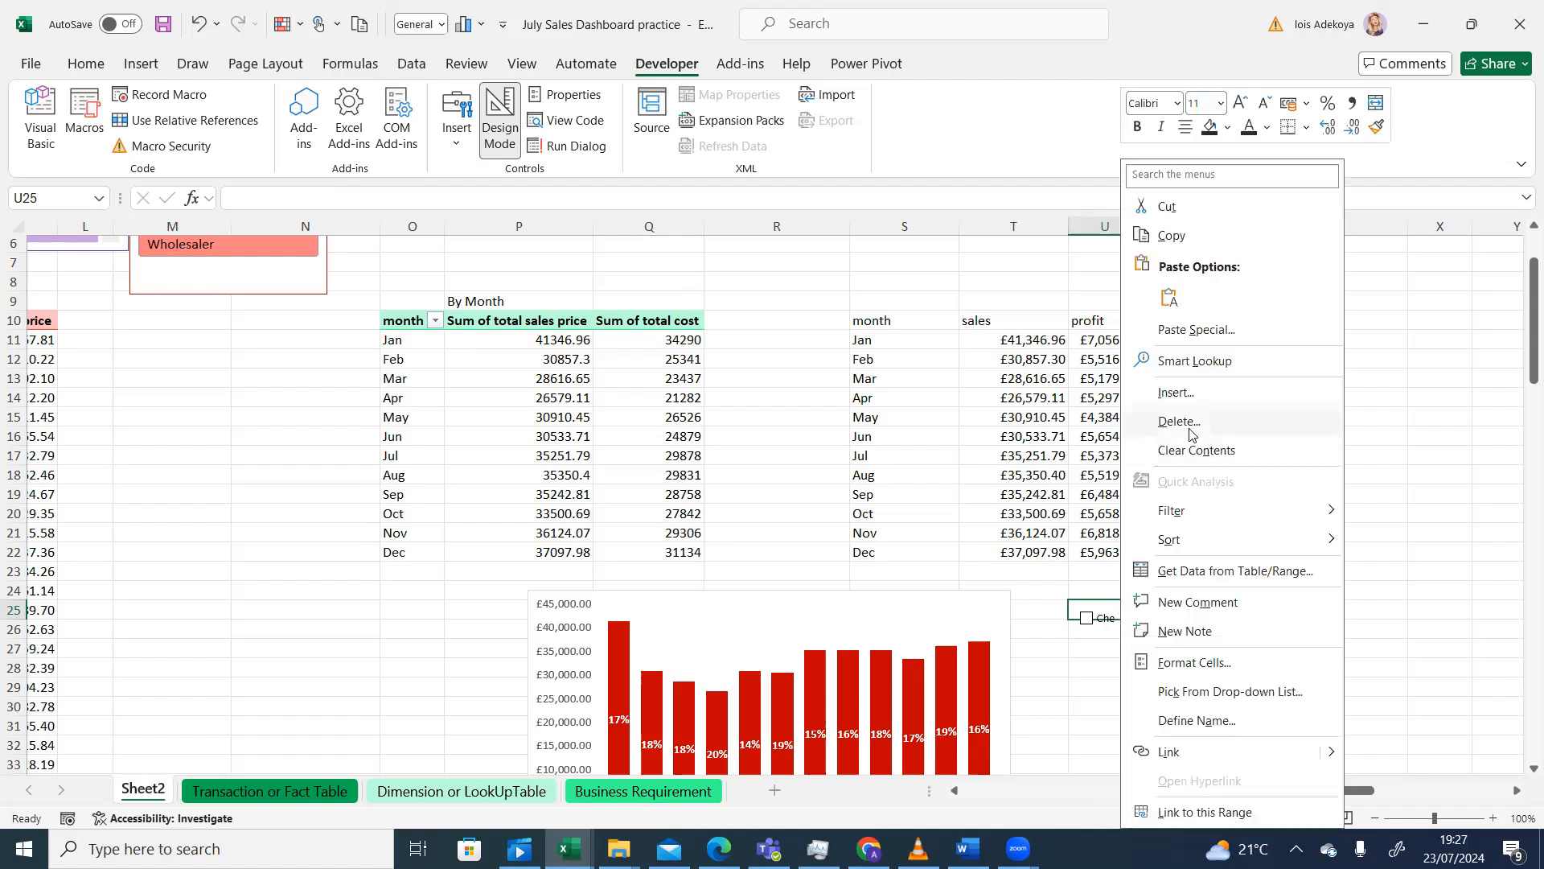
pyautogui.rightClick(1086, 601)
pyautogui.click(1087, 604)
pyautogui.rightClick(1086, 611)
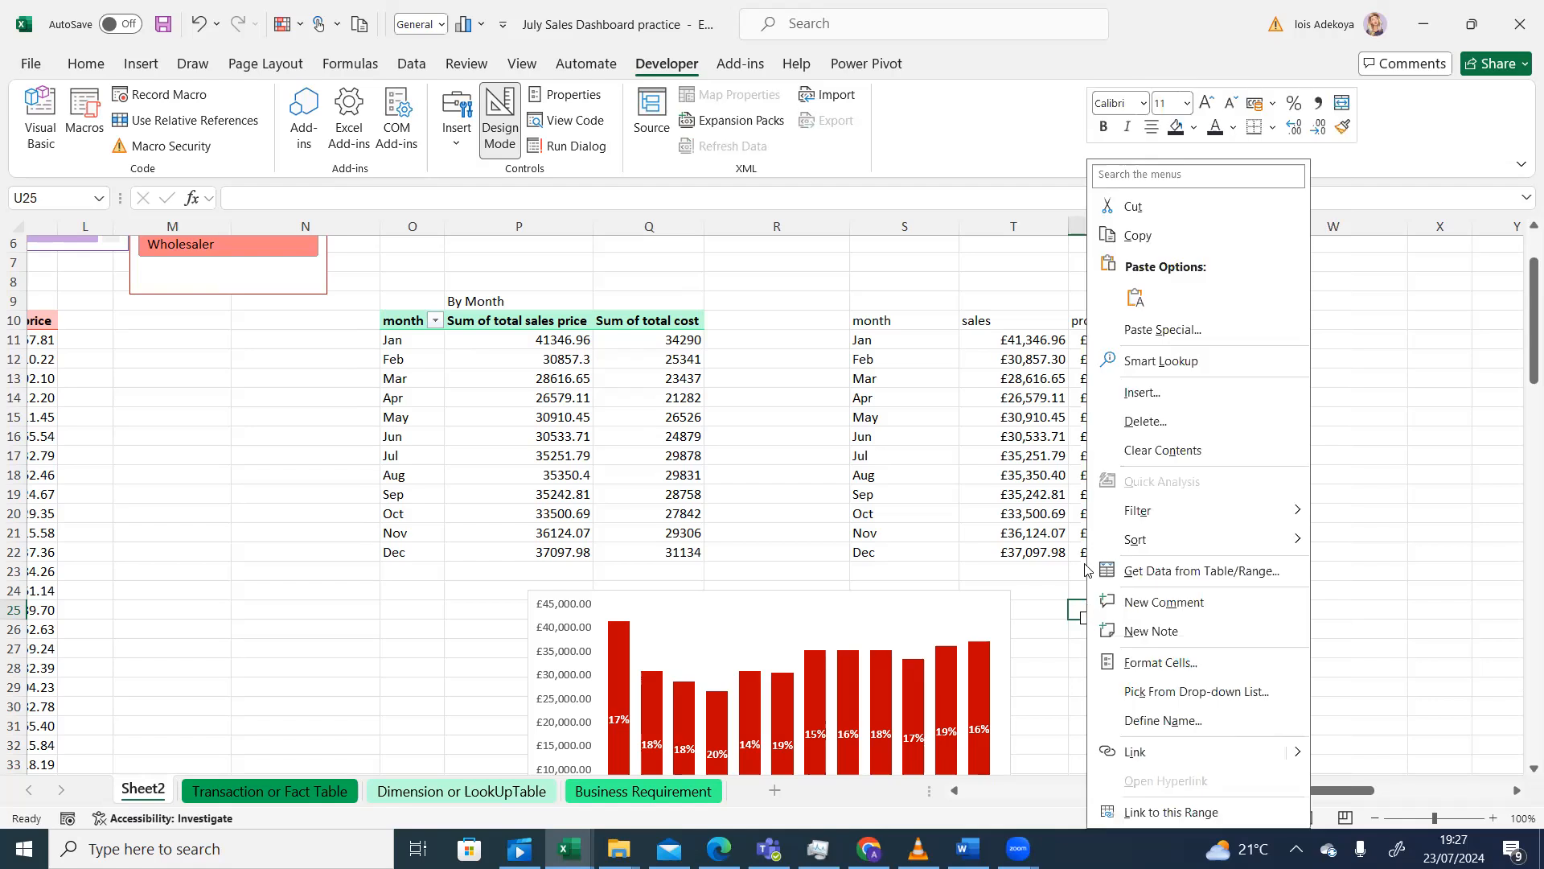
pyautogui.click(1126, 422)
pyautogui.click(1192, 368)
pyautogui.click(1089, 633)
pyautogui.rightClick(1087, 621)
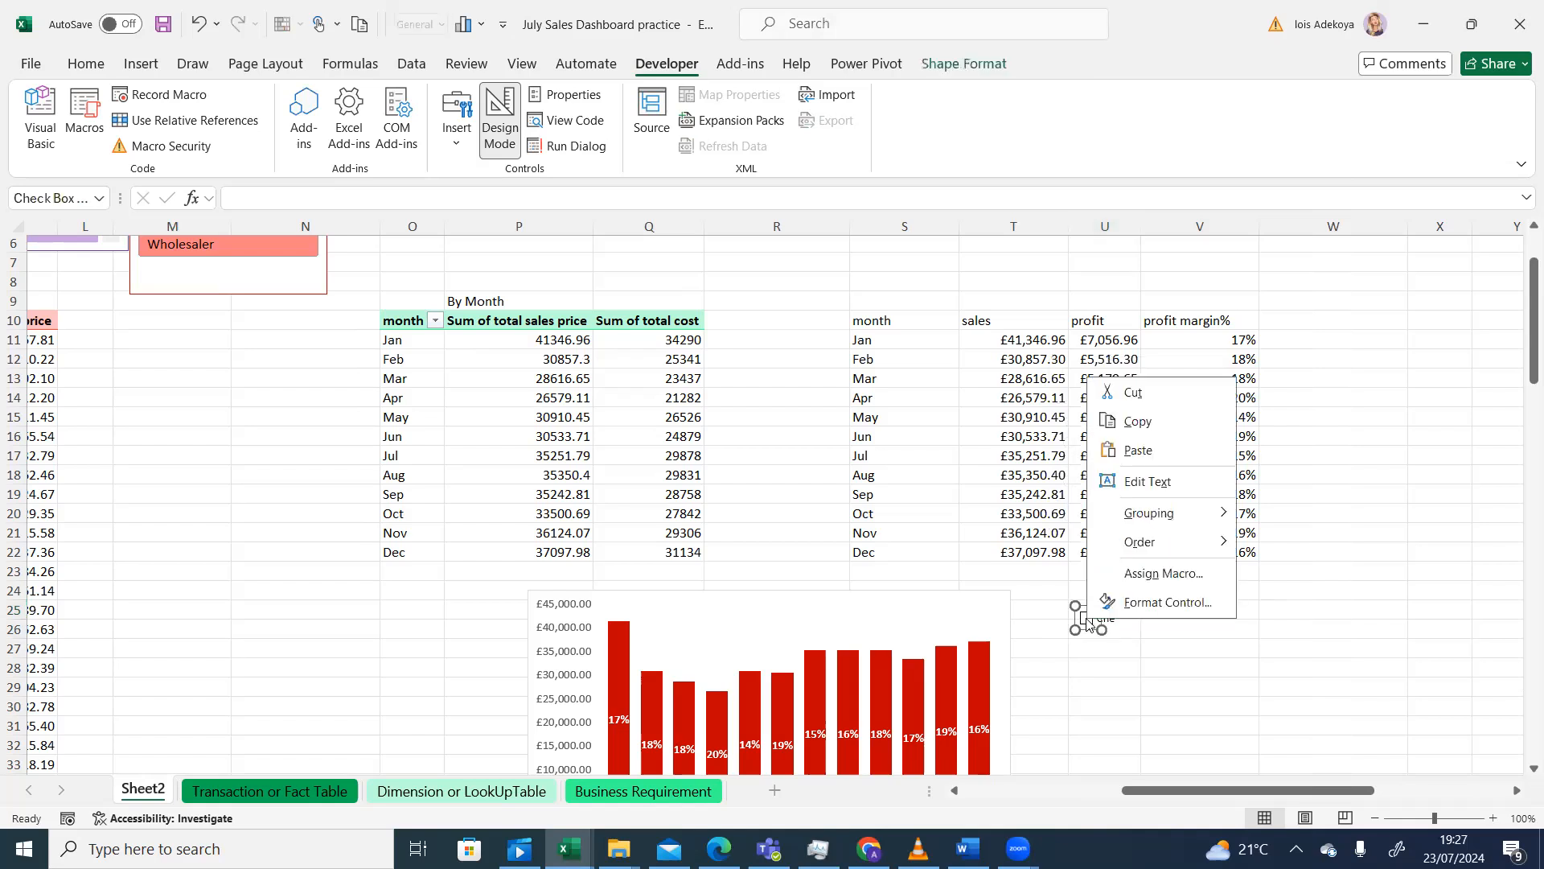
pyautogui.press('Escape')
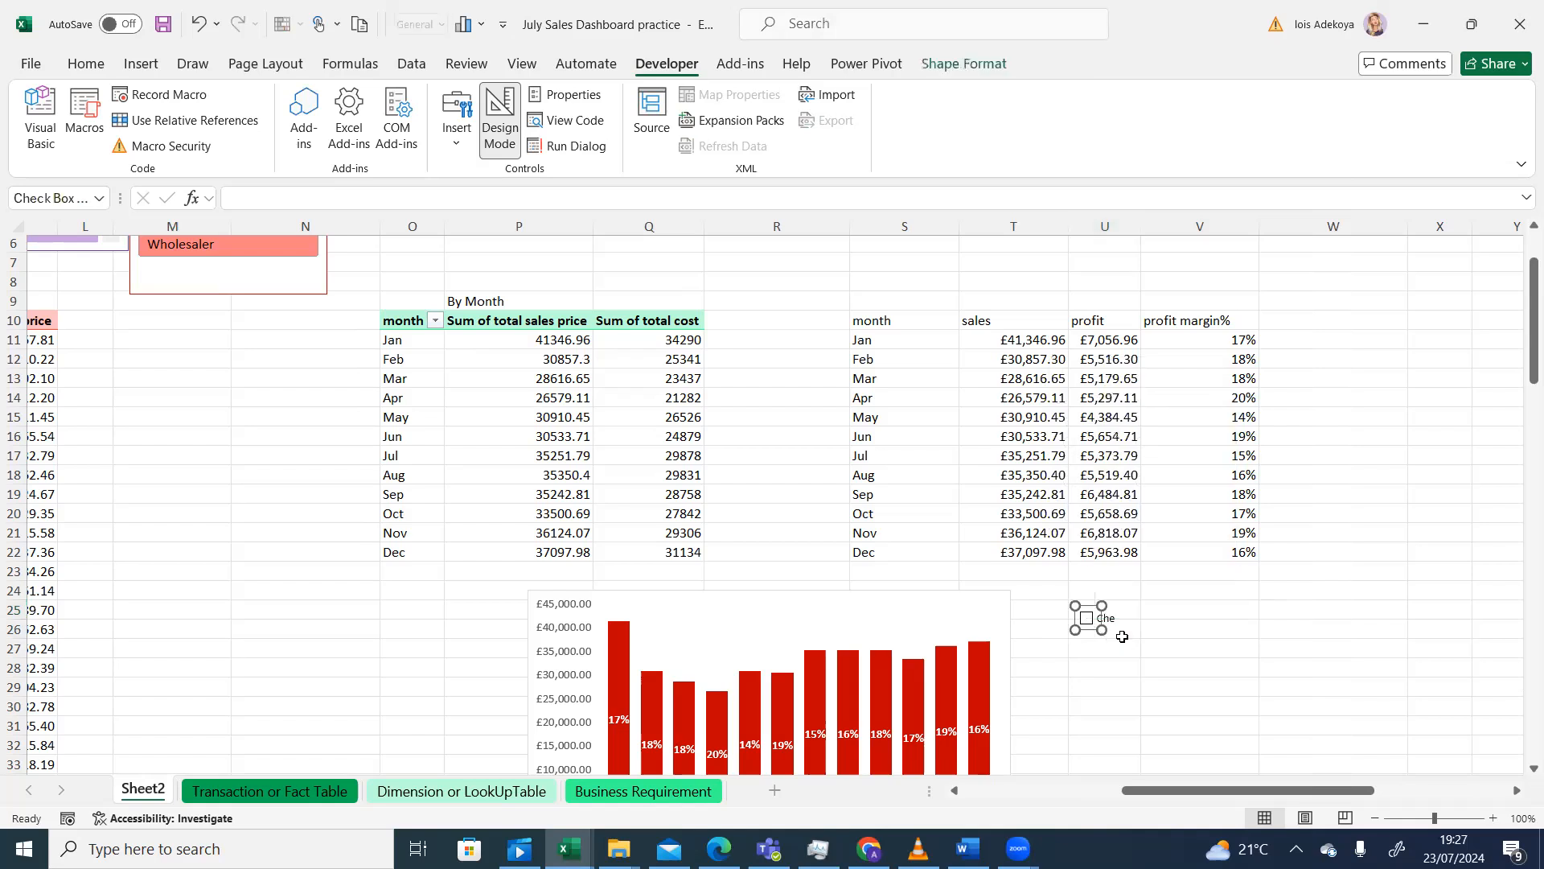
pyautogui.press('Delete')
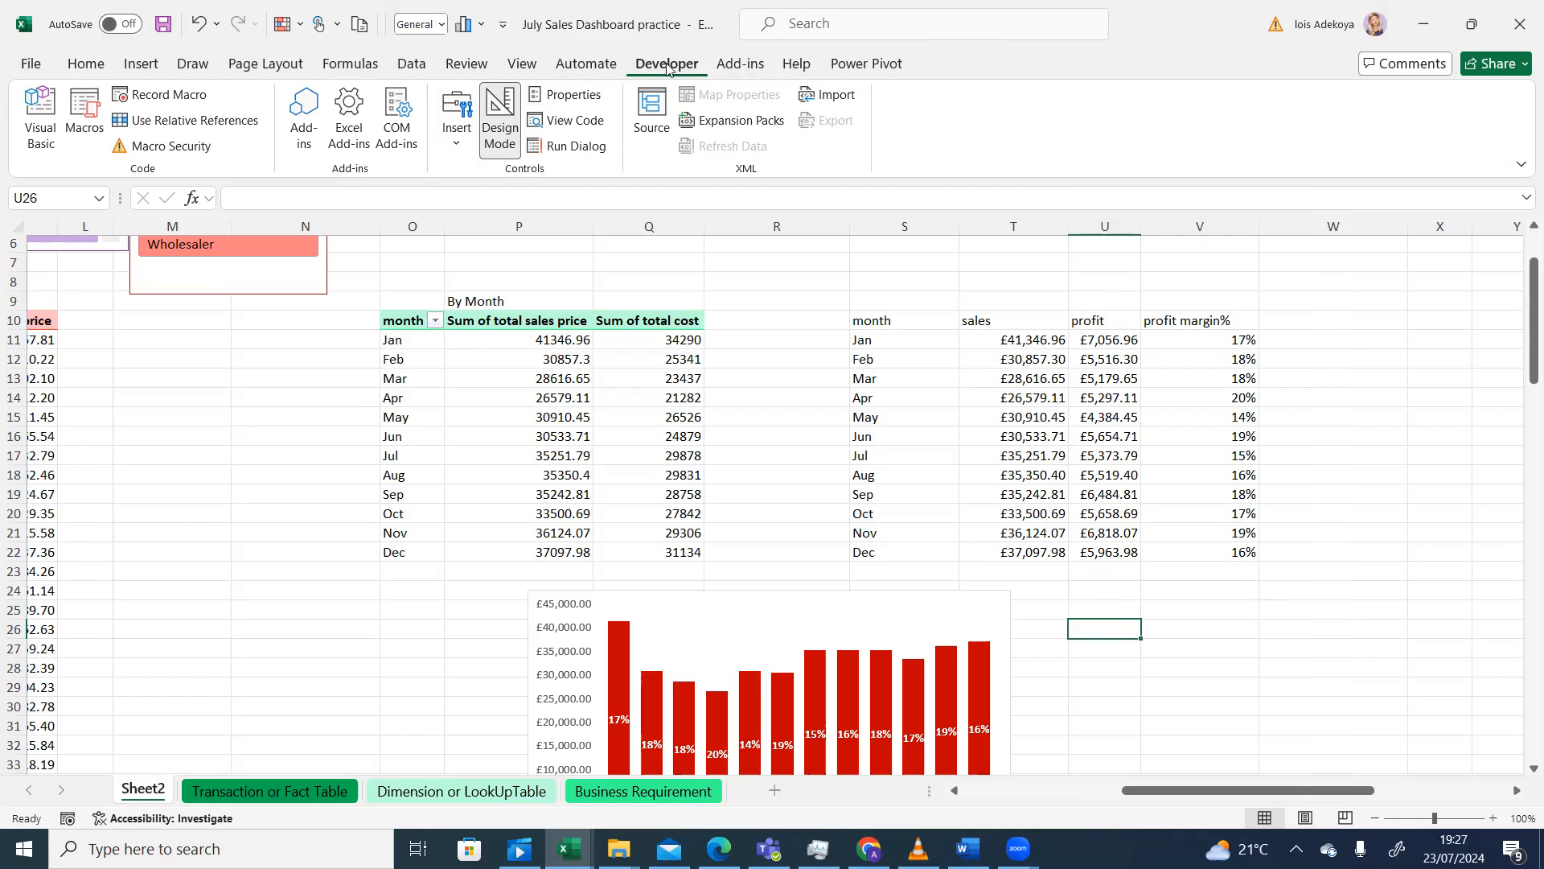
pyautogui.rightClick(722, 70)
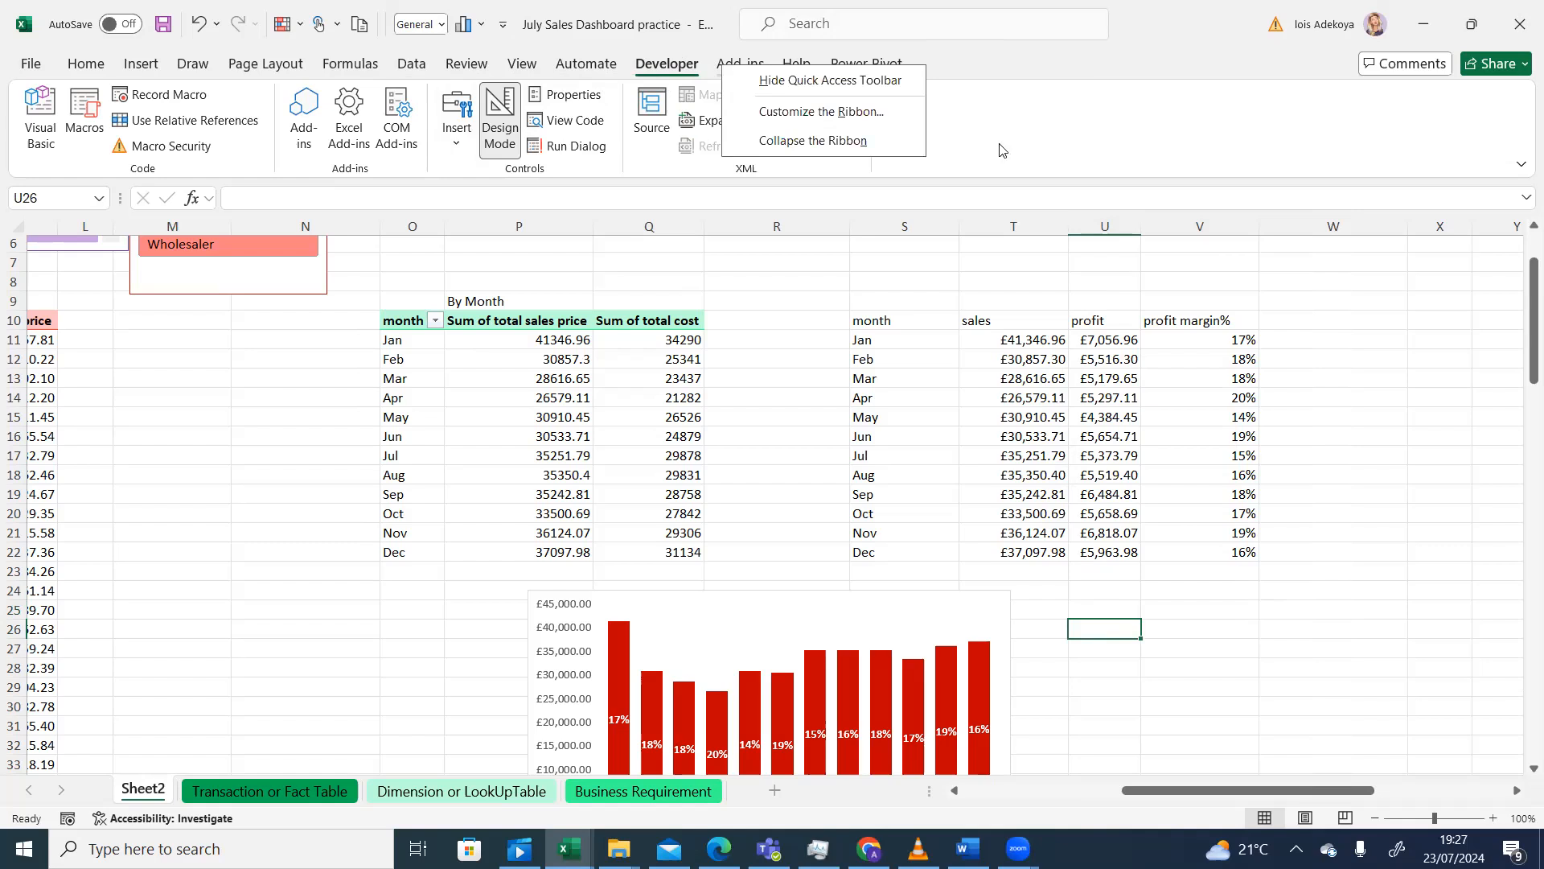
pyautogui.click(825, 113)
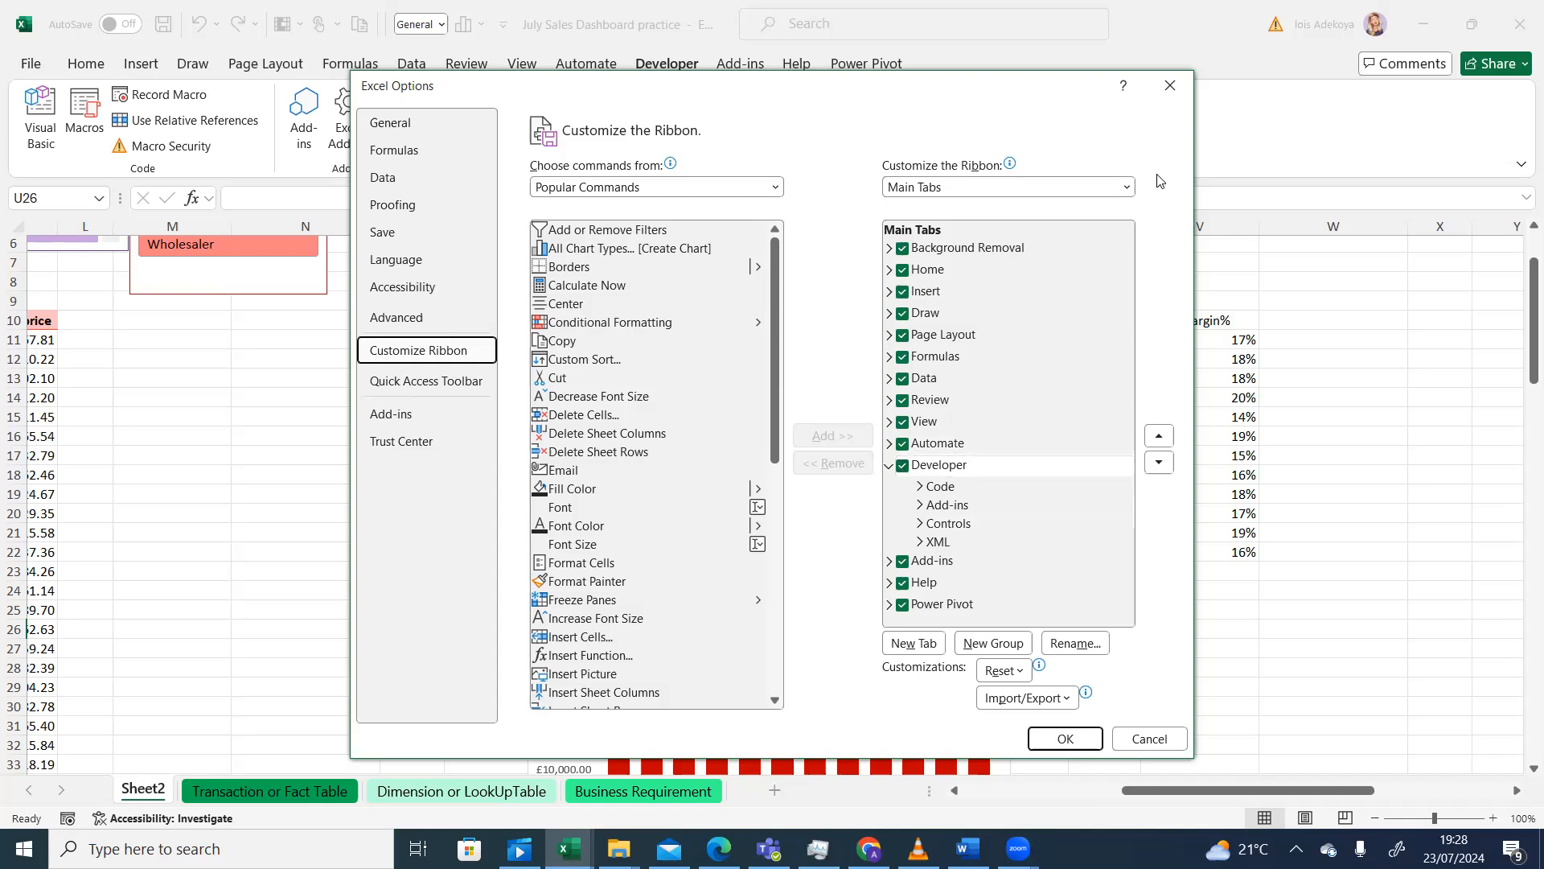
pyautogui.click(1182, 96)
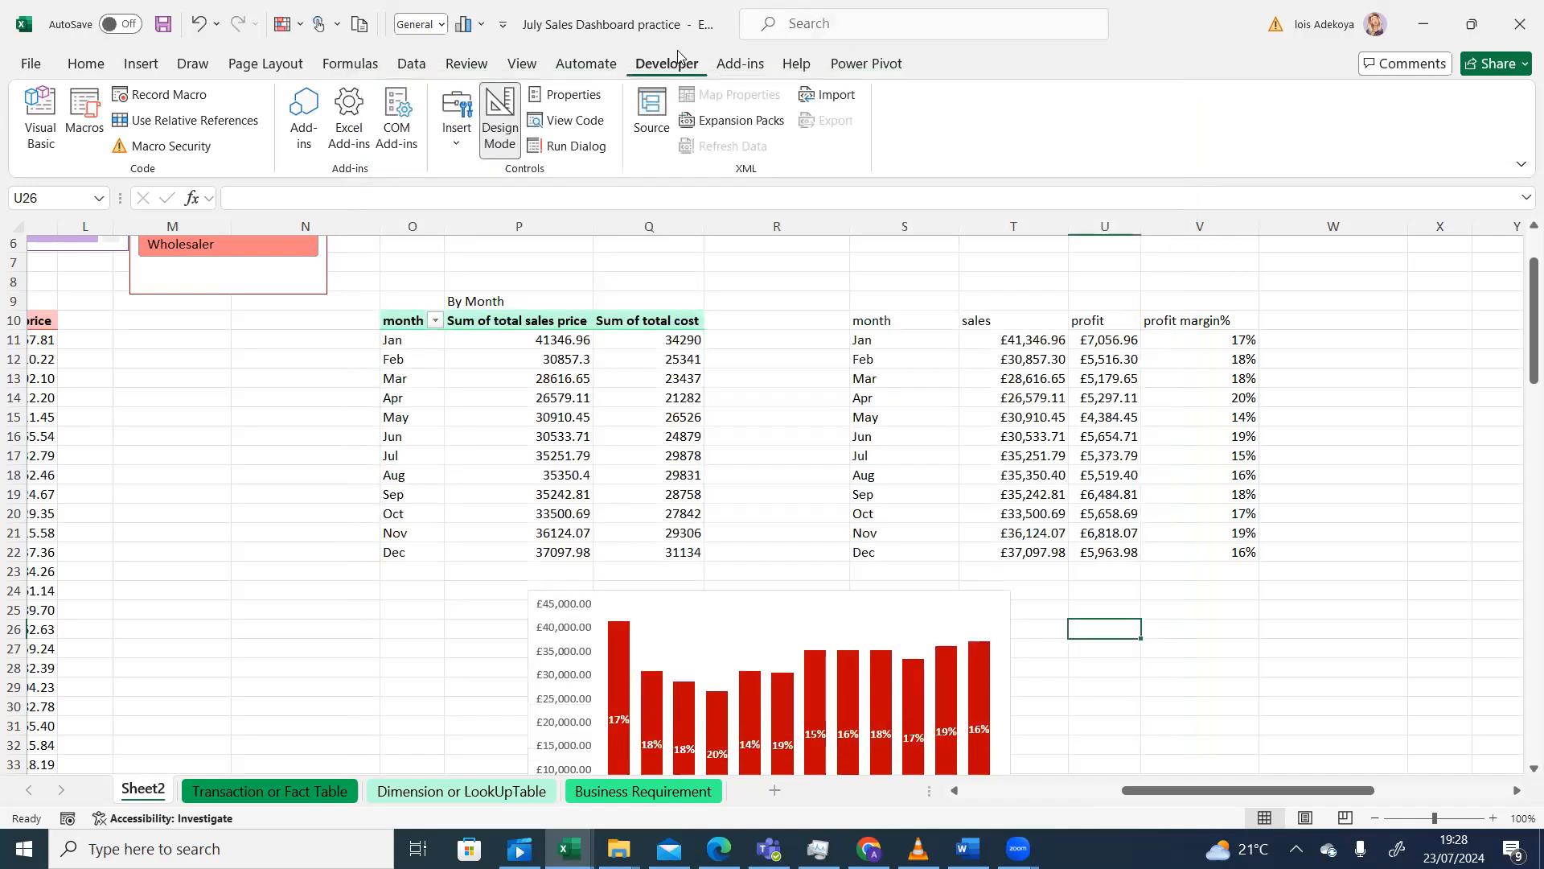
# - Draw a Check Box form control over T24–T25 beside the chart and widen it so its label shows
pyautogui.click(599, 64)
pyautogui.click(651, 64)
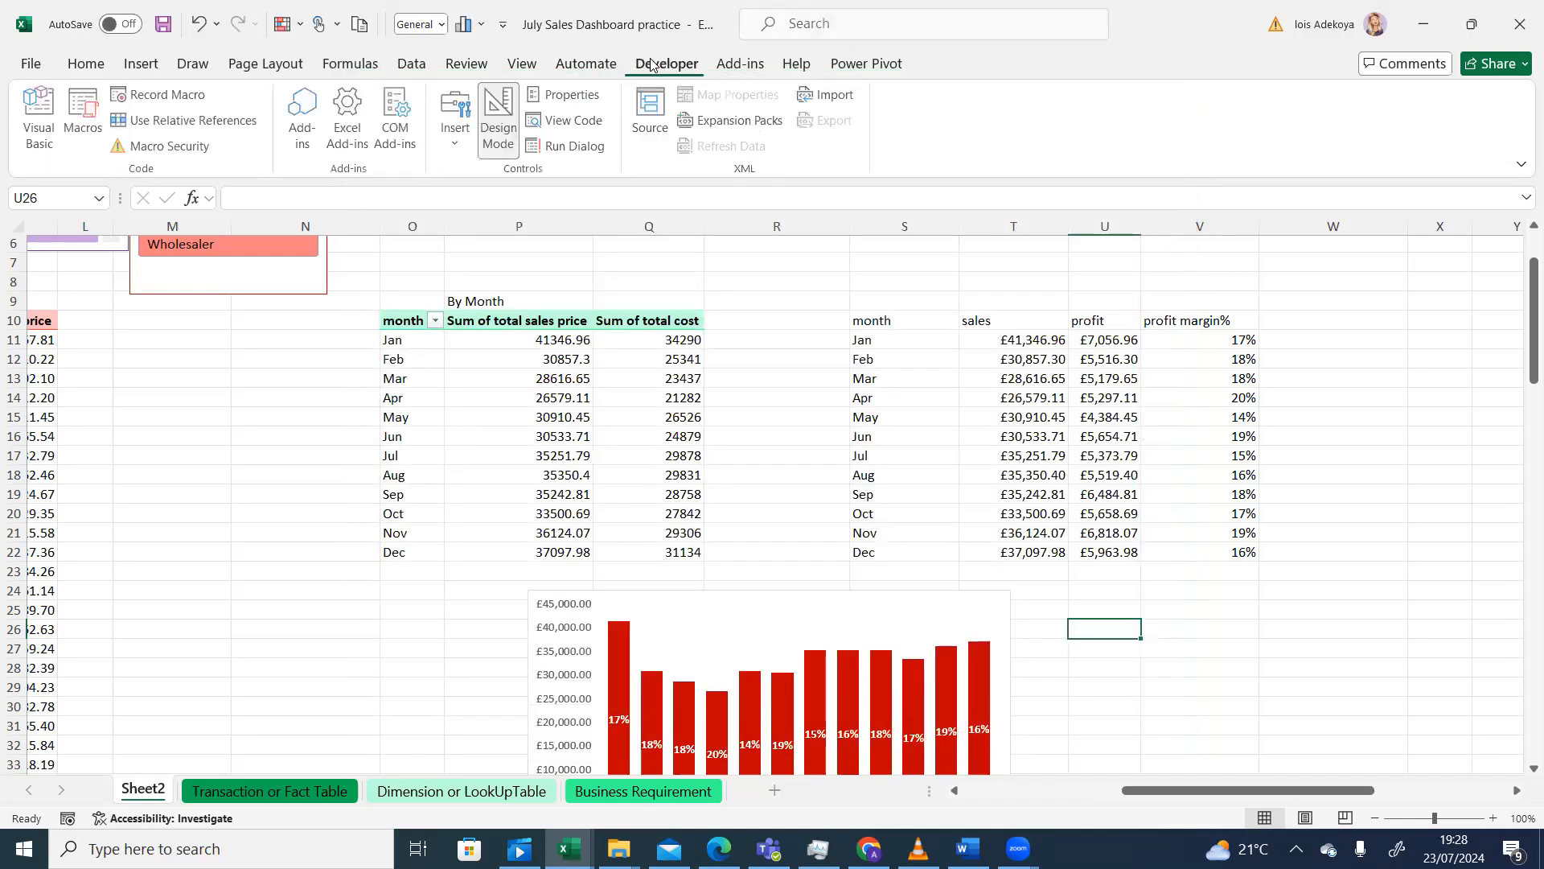
pyautogui.click(455, 147)
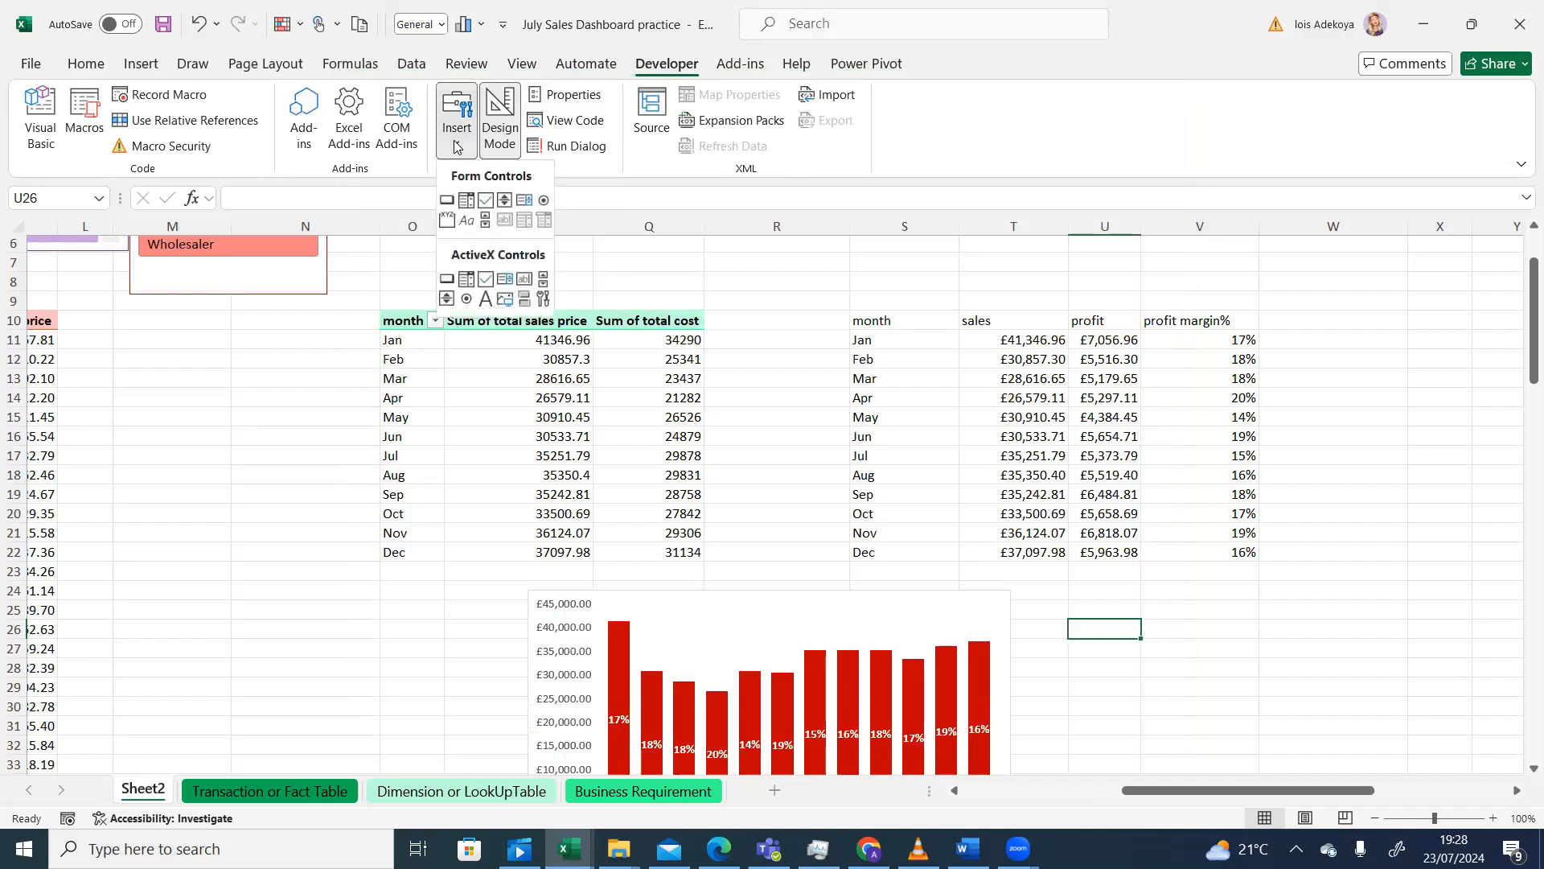
pyautogui.click(485, 201)
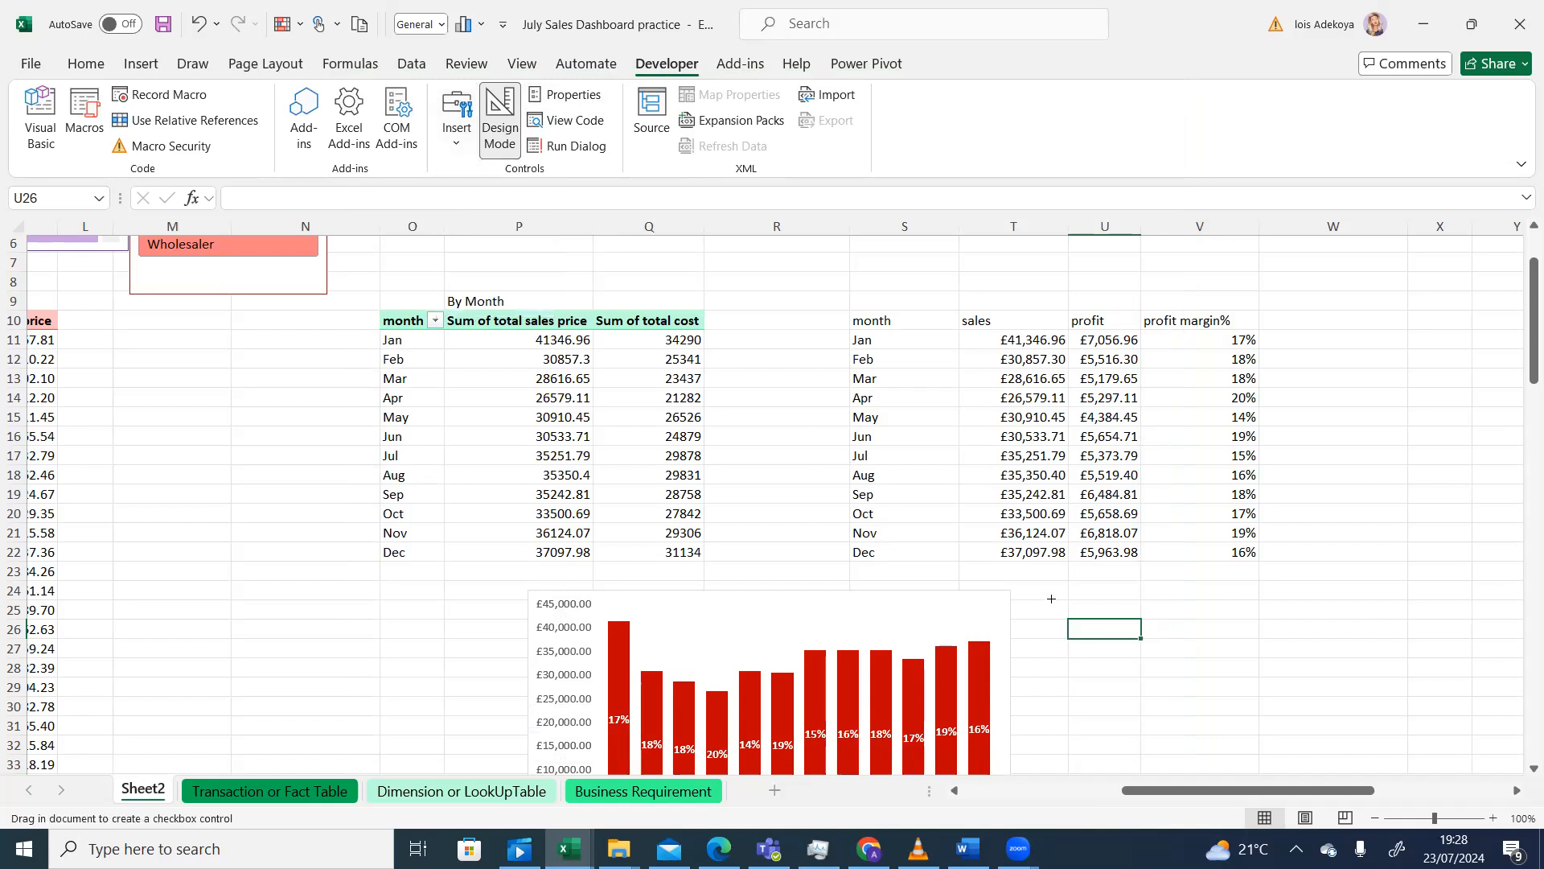
pyautogui.moveTo(1045, 589); pyautogui.dragTo(1073, 613)
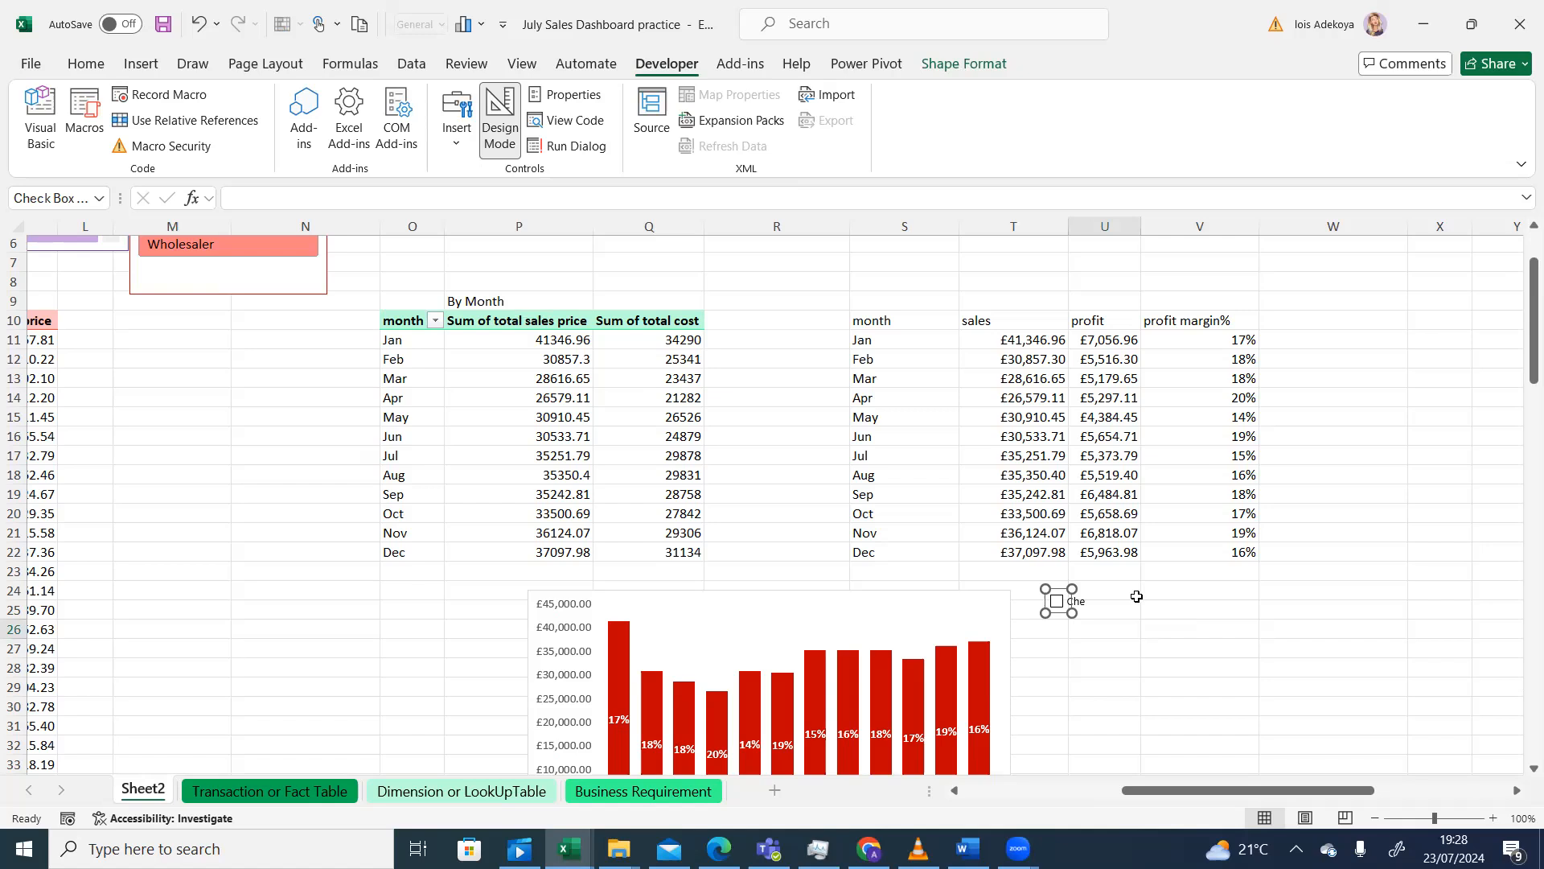
pyautogui.moveTo(1073, 613)
pyautogui.mouseDown()
pyautogui.moveTo(1107, 620)
pyautogui.moveTo(1069, 614)
pyautogui.mouseUp()
pyautogui.click(1123, 613)
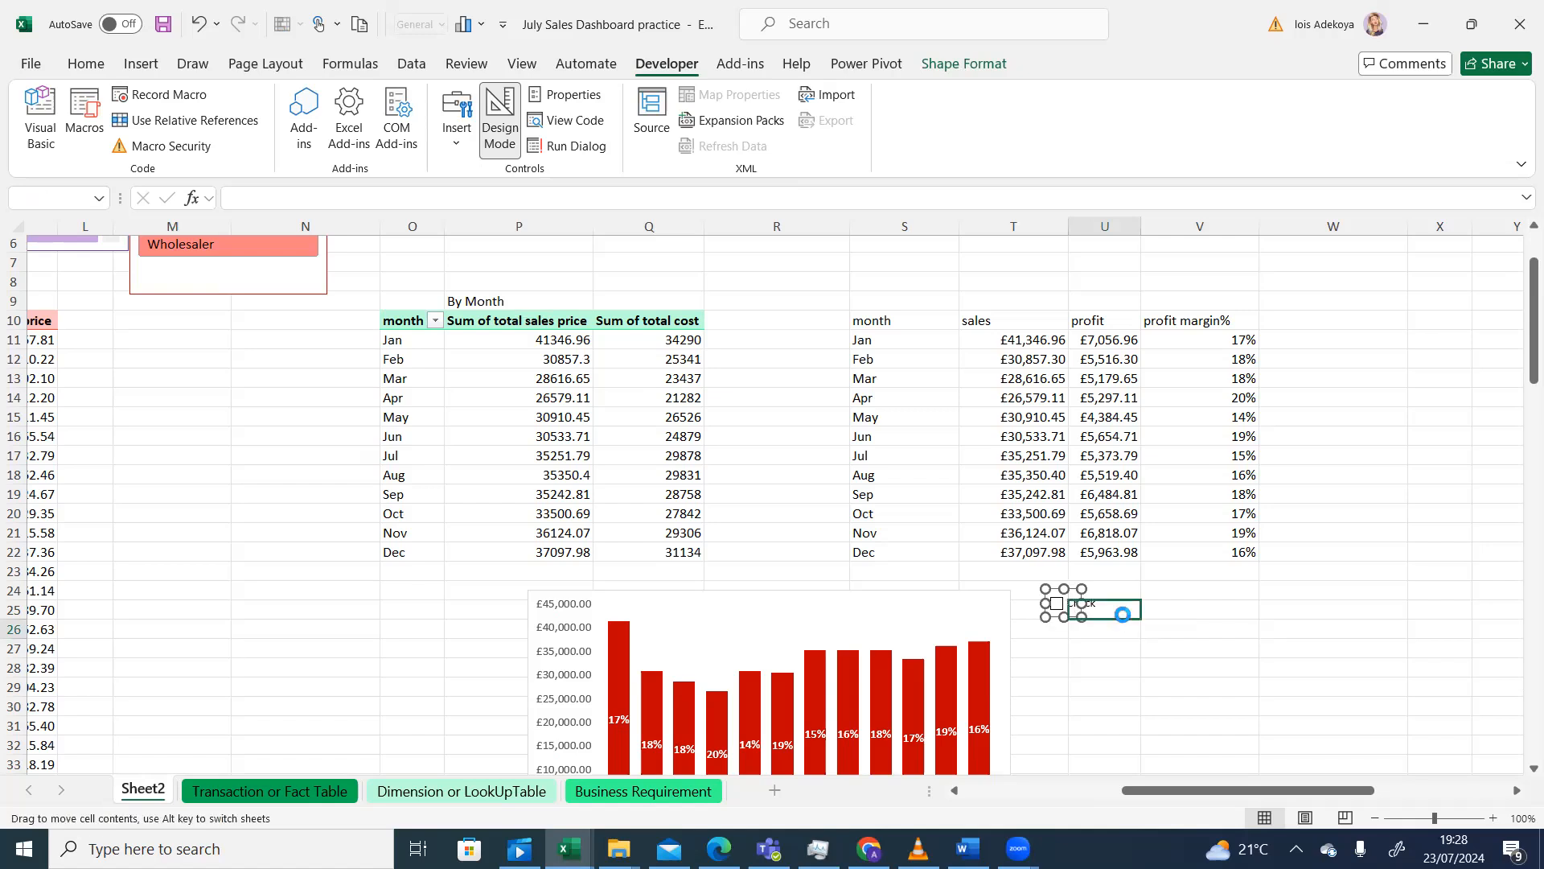
# - Tick and untick the new checkbox to test it, then compare against the reference dashboard video
pyautogui.click(1145, 594)
pyautogui.click(1059, 609)
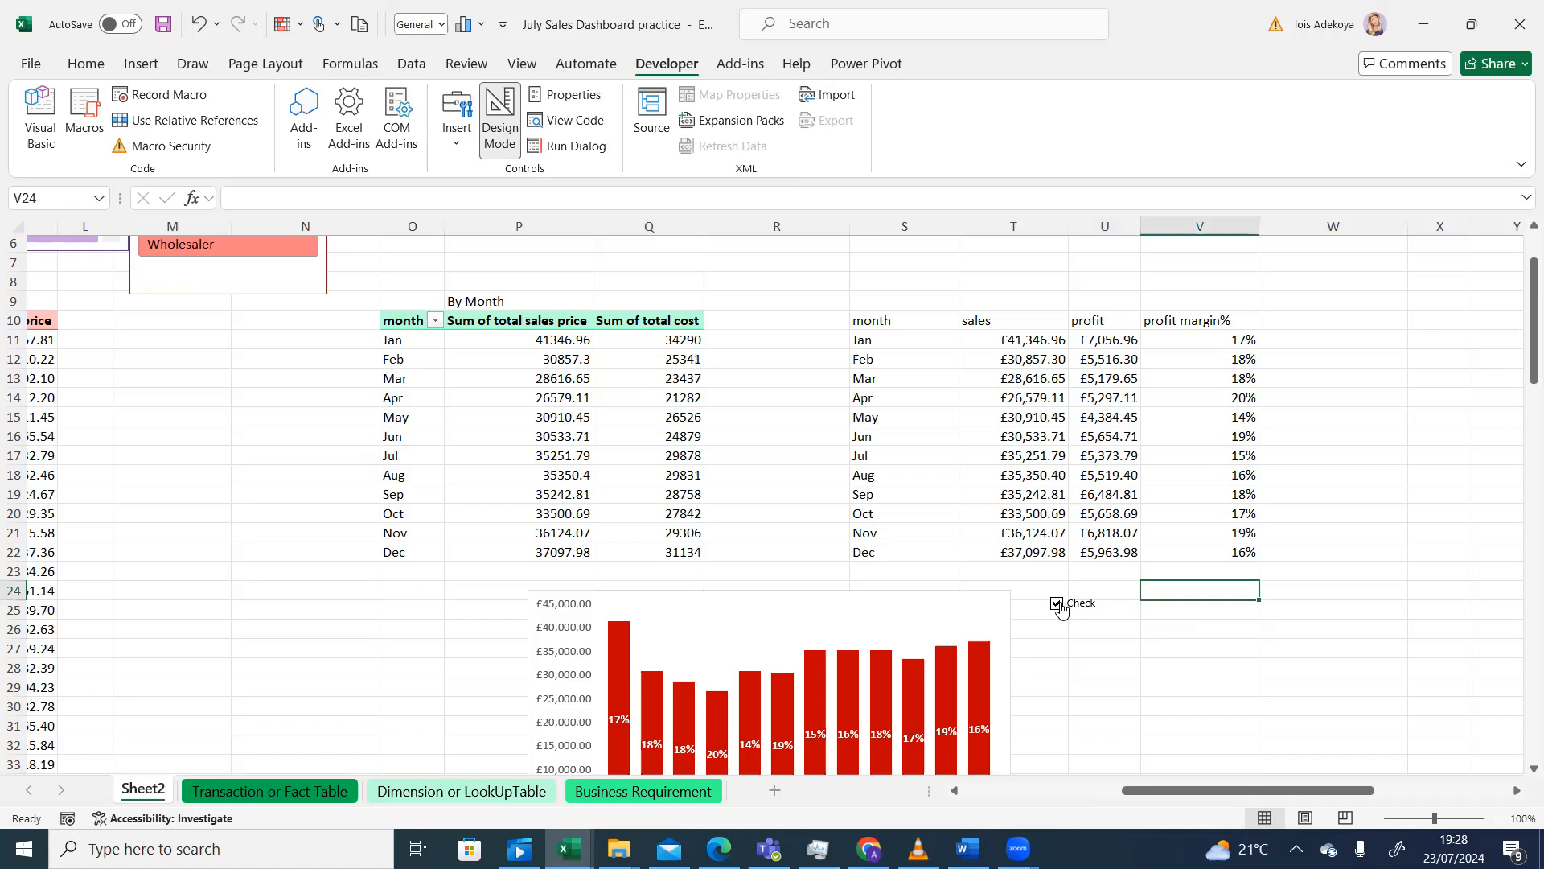
pyautogui.click(1070, 609)
pyautogui.hotkey('alt', 'Tab')
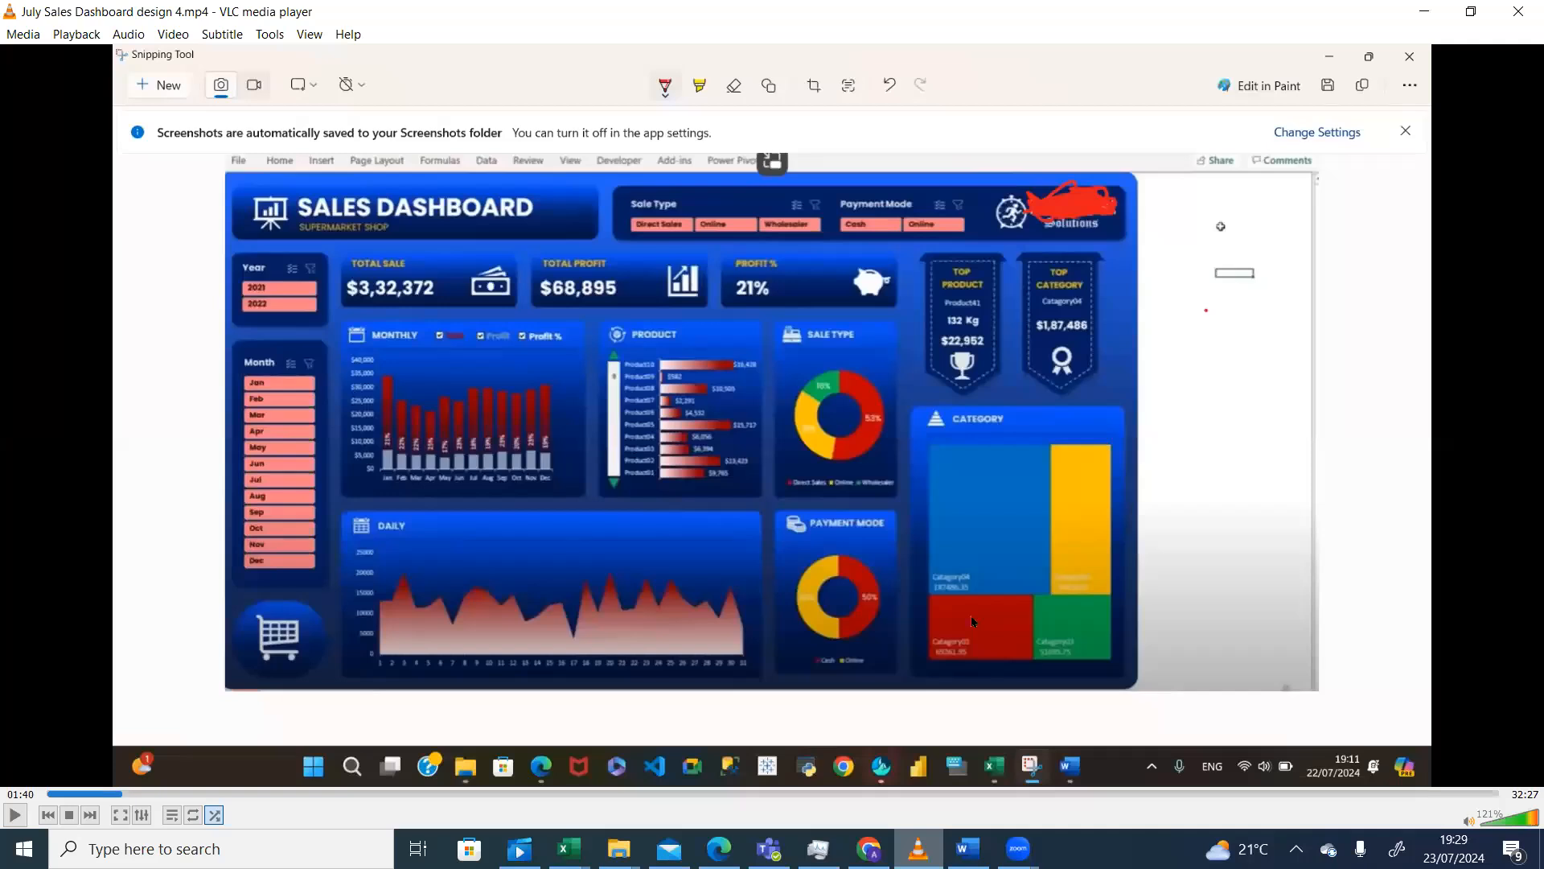
pyautogui.hotkey('alt', 'Tab')
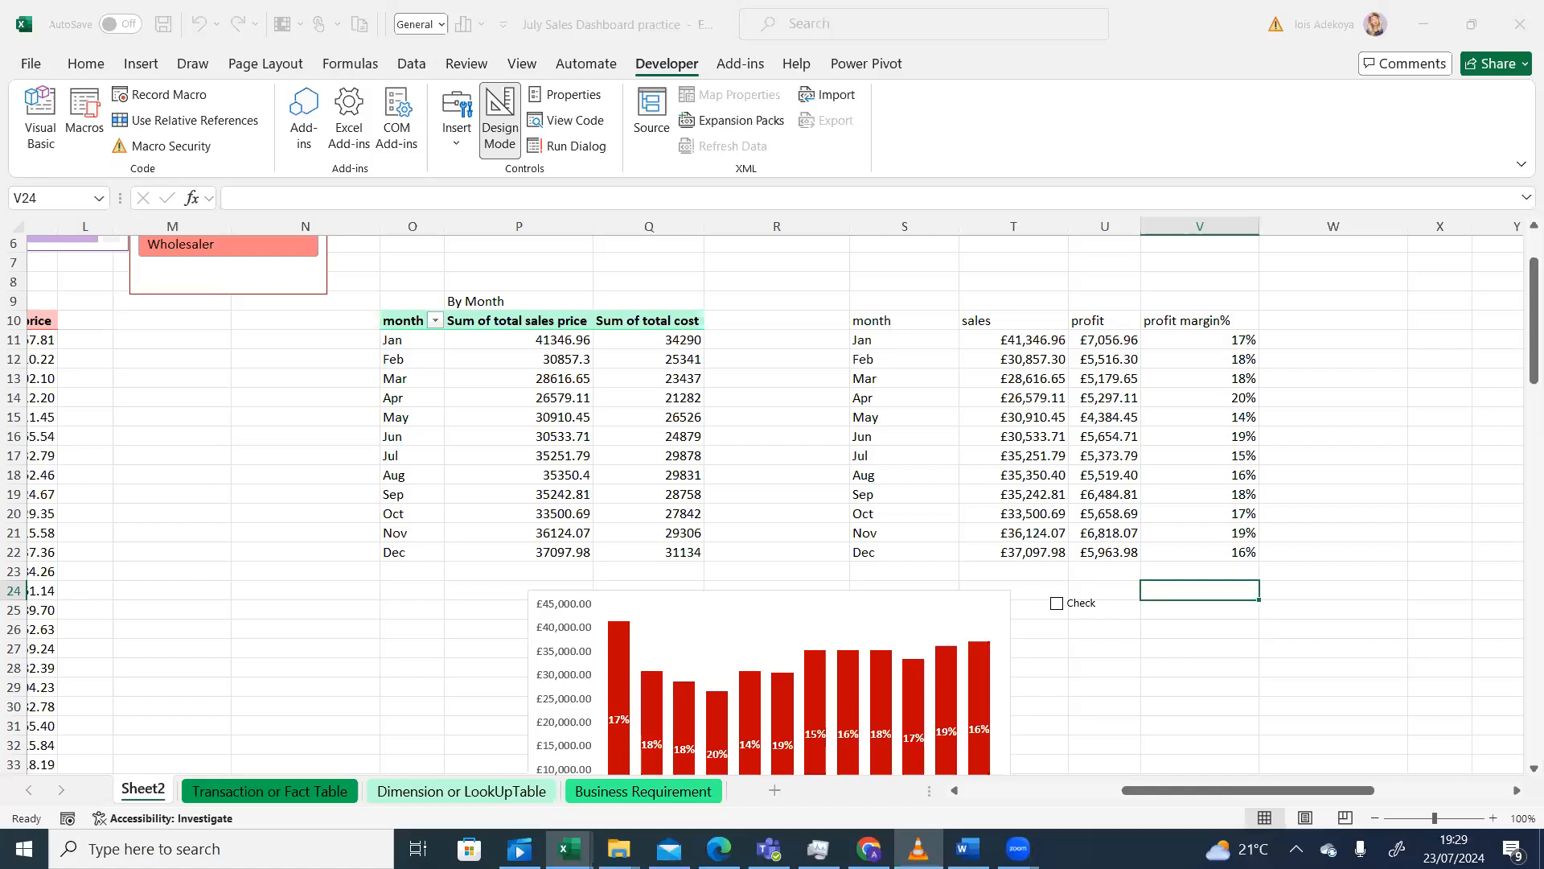
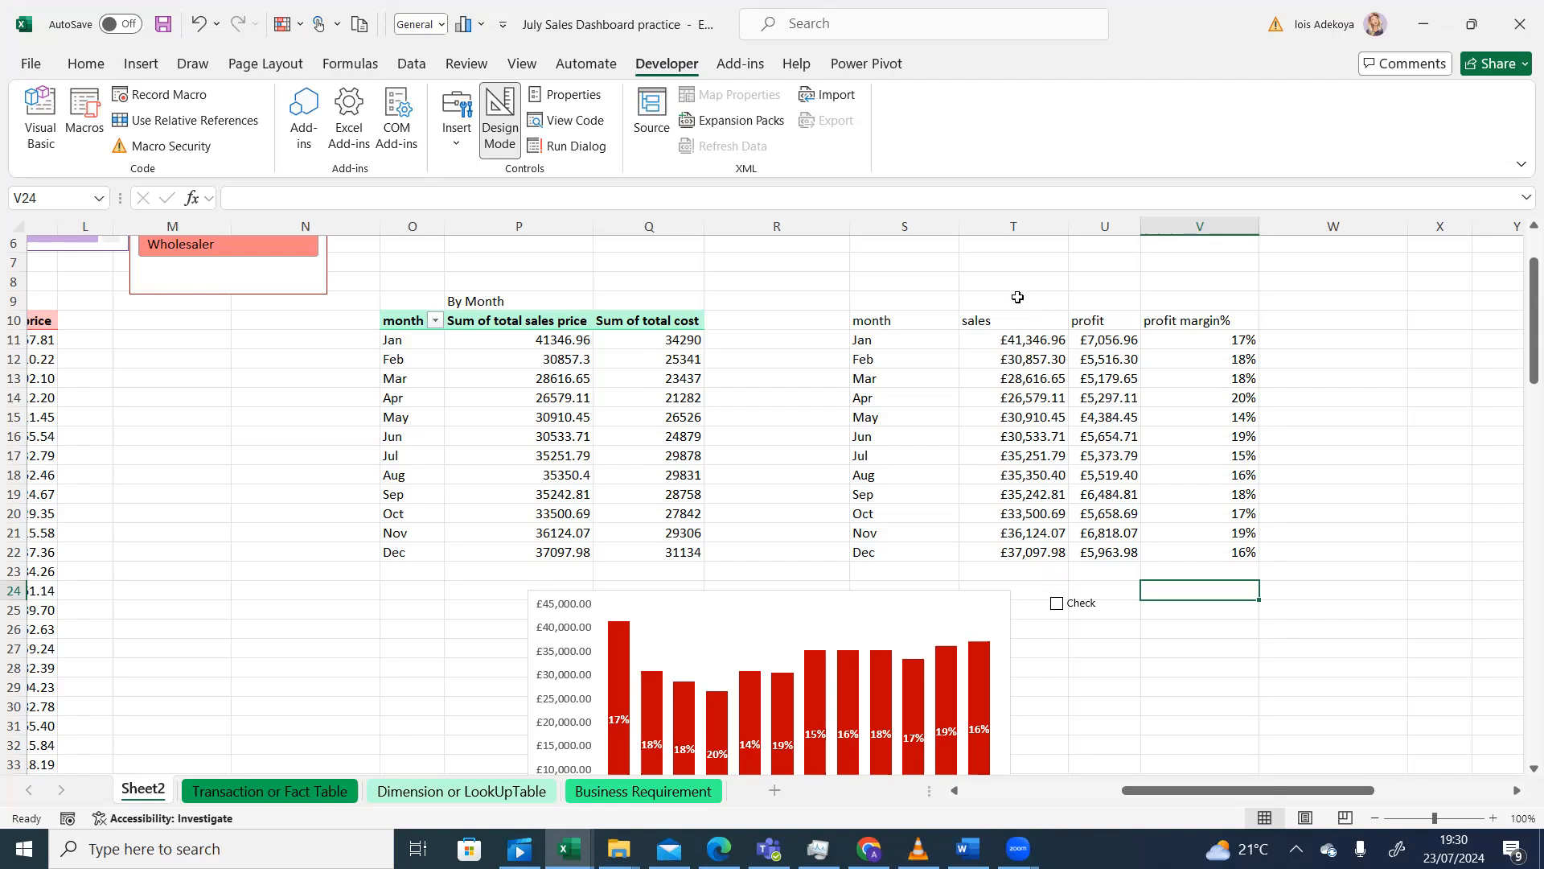
# - Set the Check checkbox's Format Control cell link to $T$9
pyautogui.click(1016, 296)
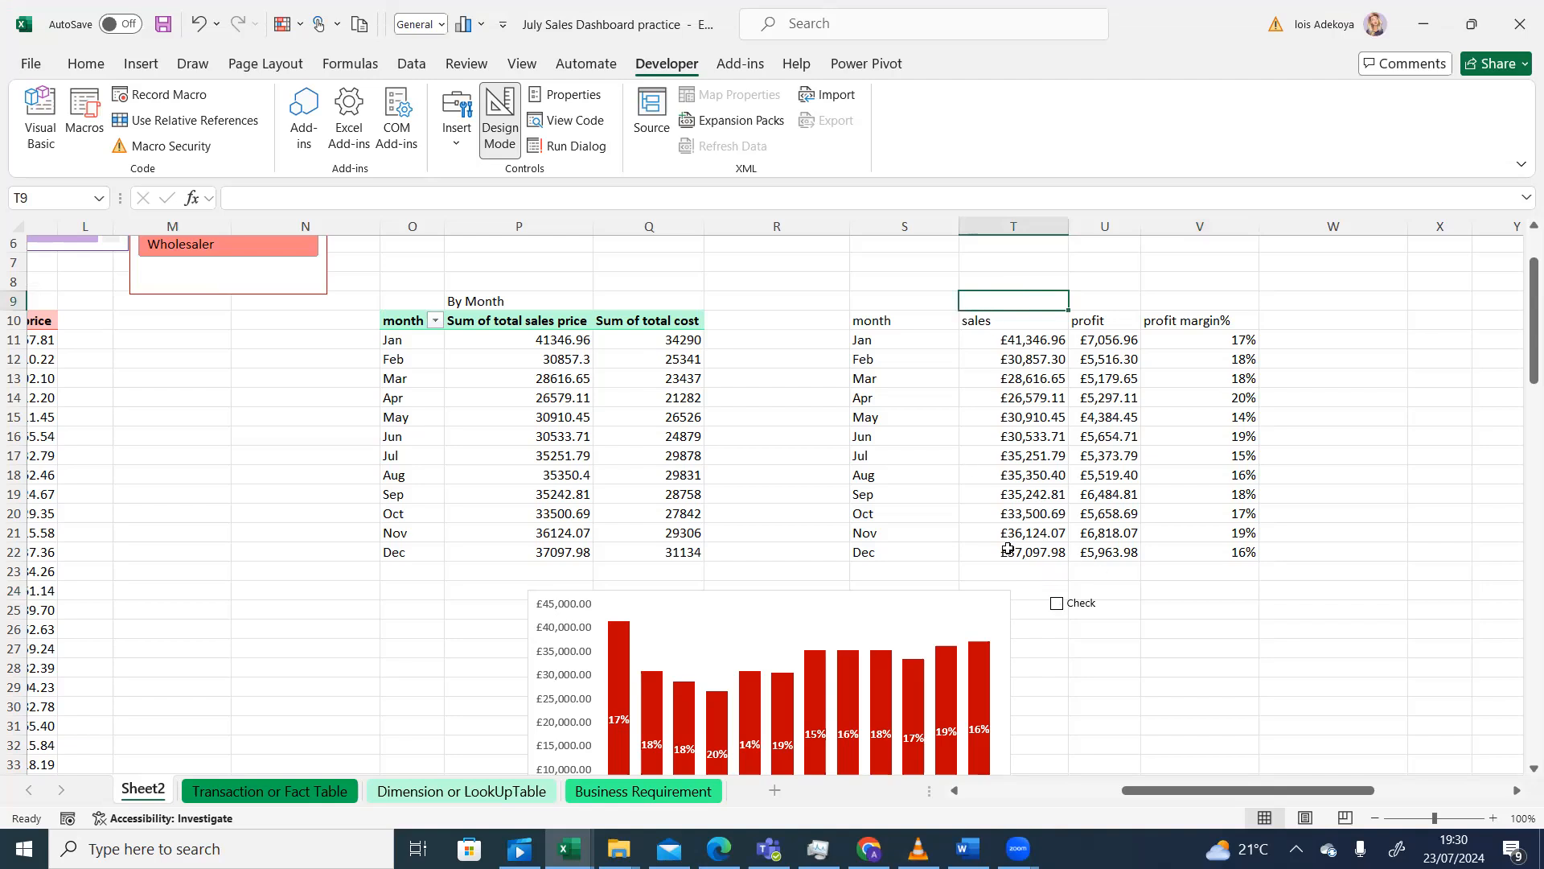
pyautogui.rightClick(1056, 606)
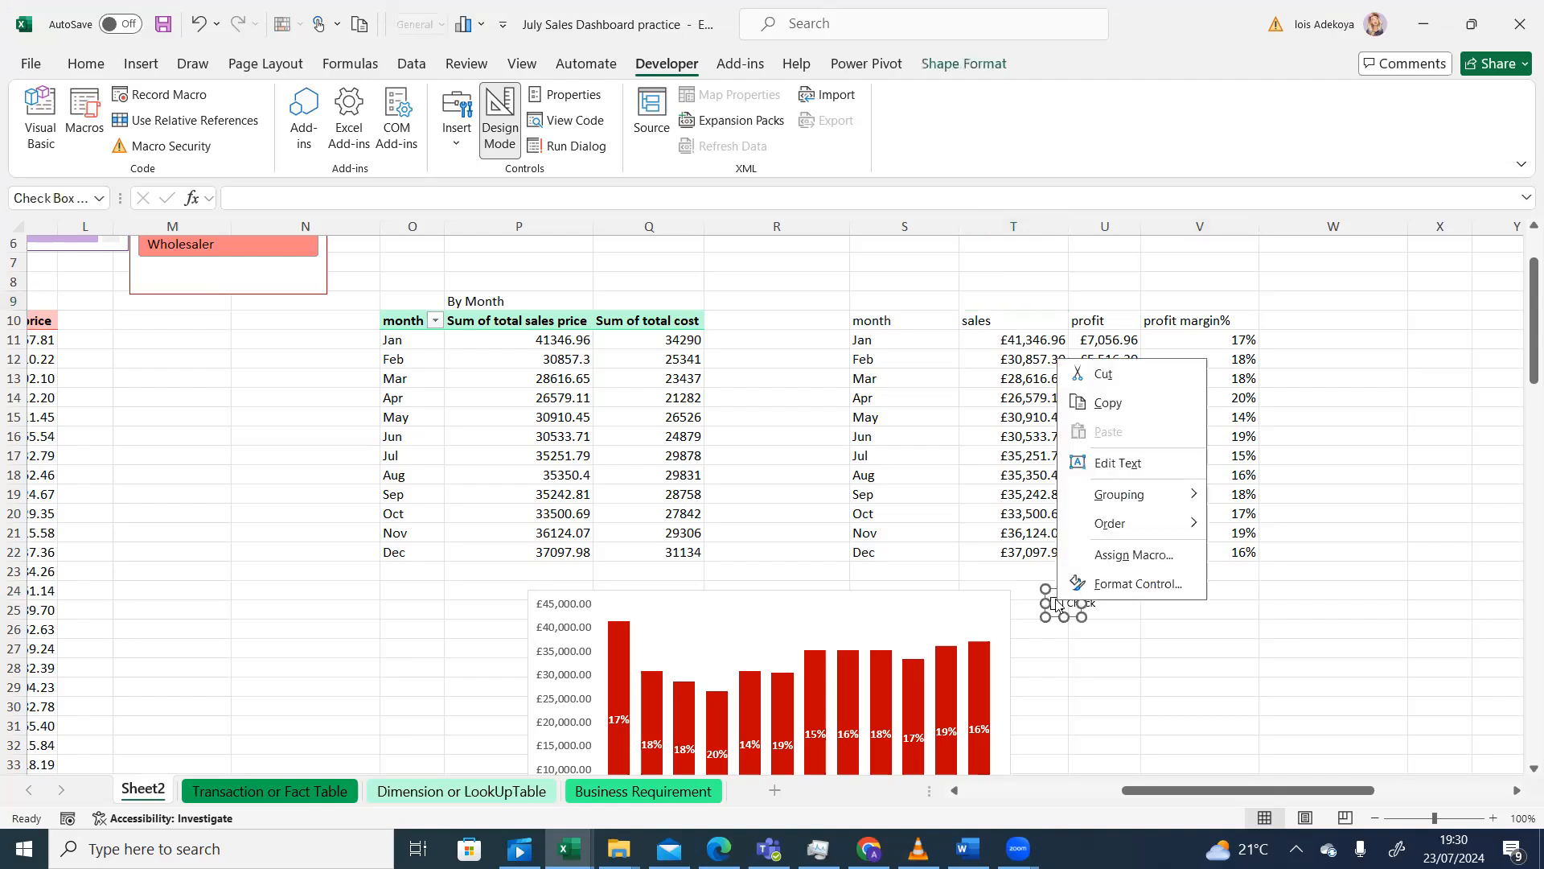
pyautogui.click(1111, 586)
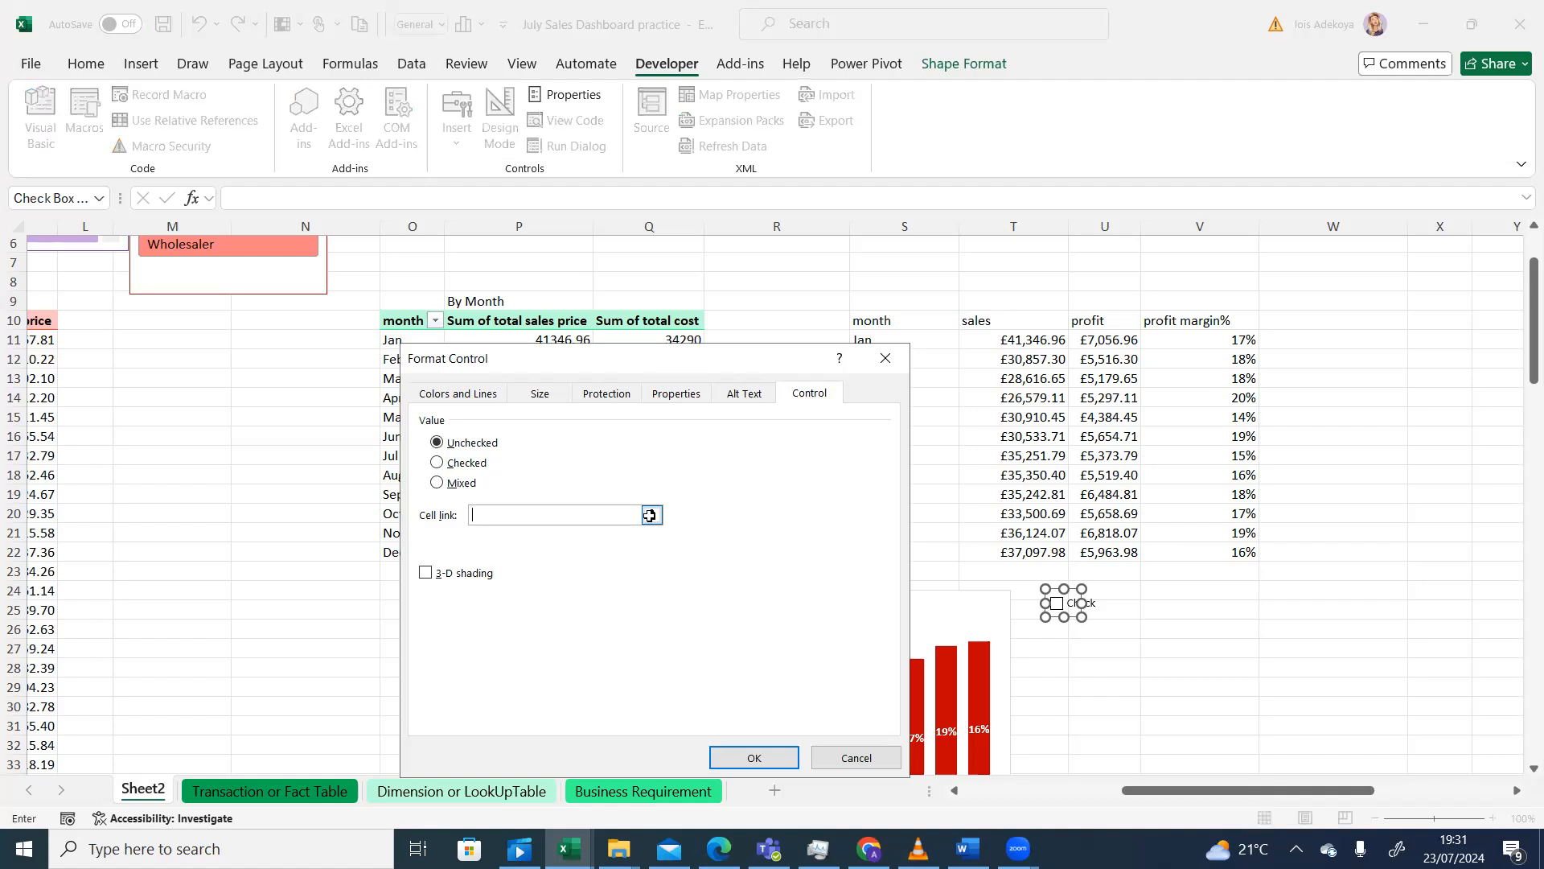
pyautogui.click(652, 516)
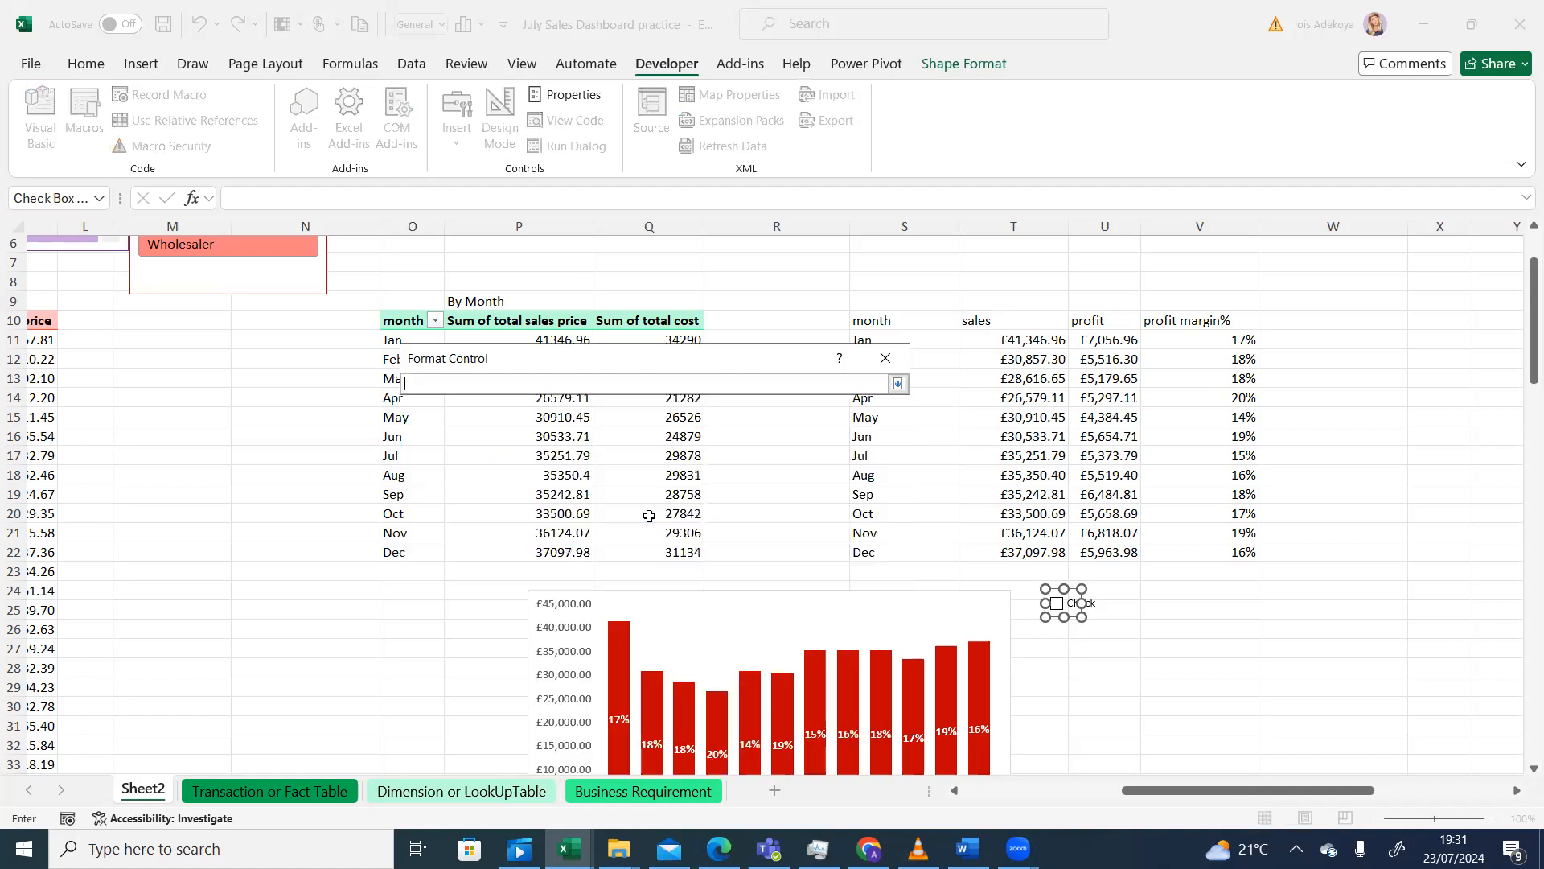
pyautogui.click(1020, 299)
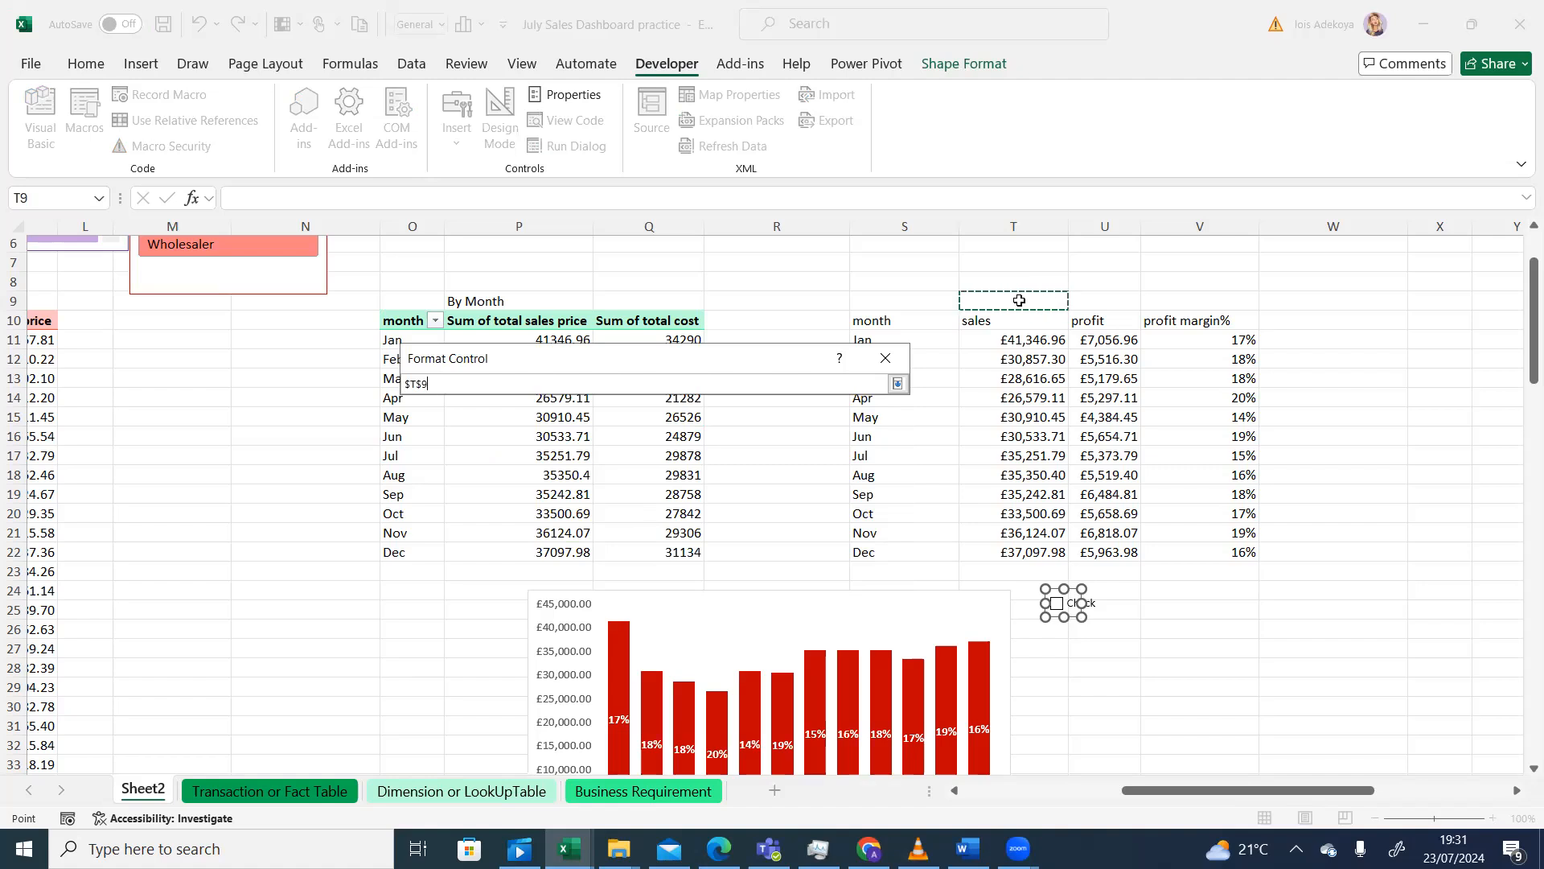
pyautogui.click(896, 388)
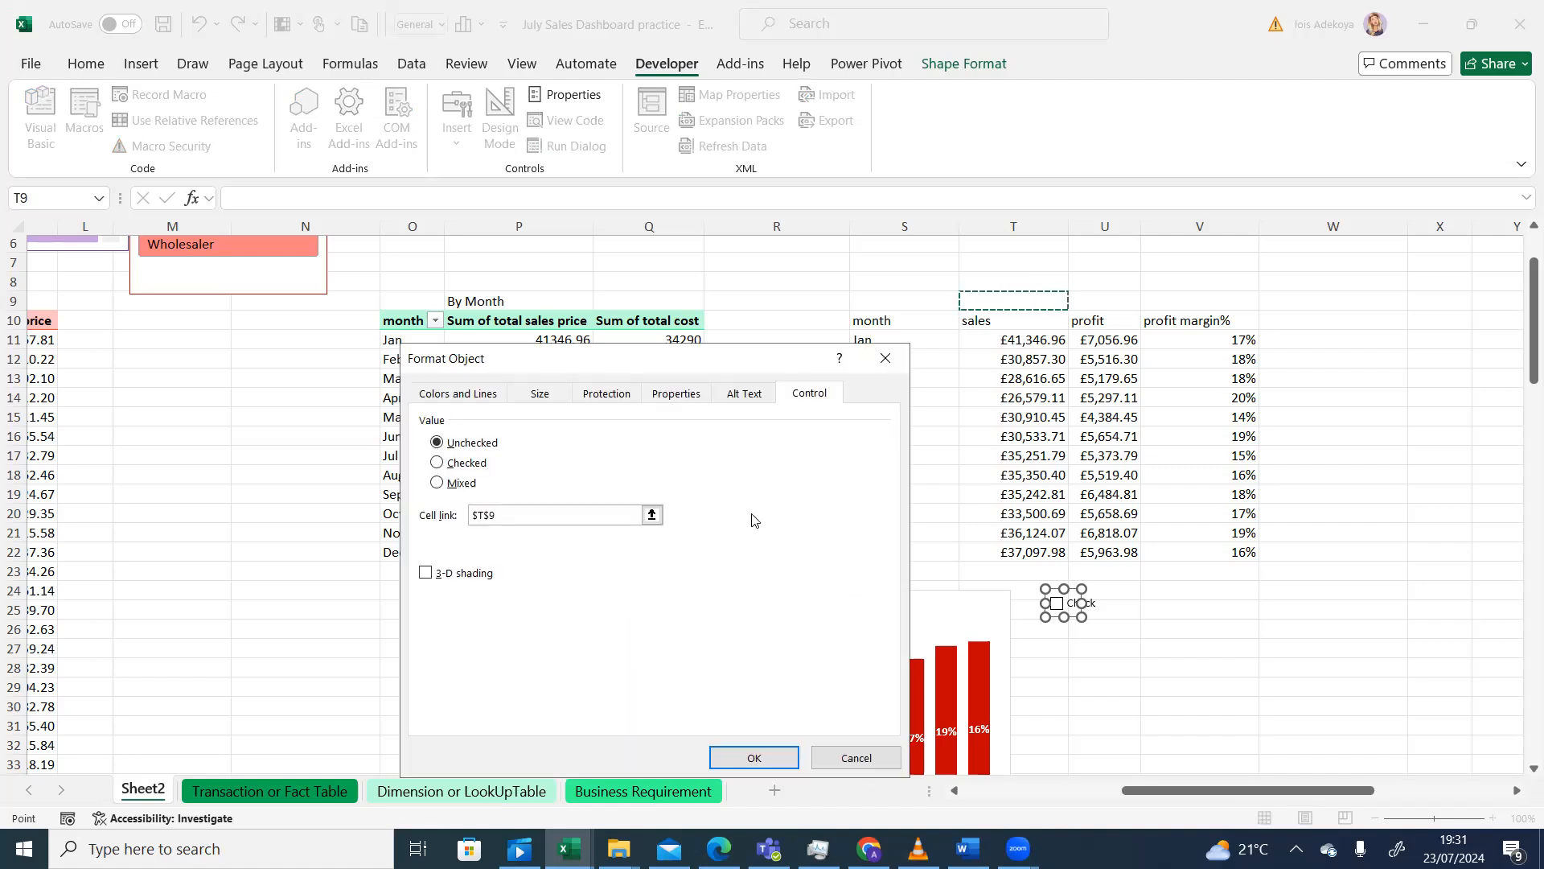
pyautogui.click(748, 757)
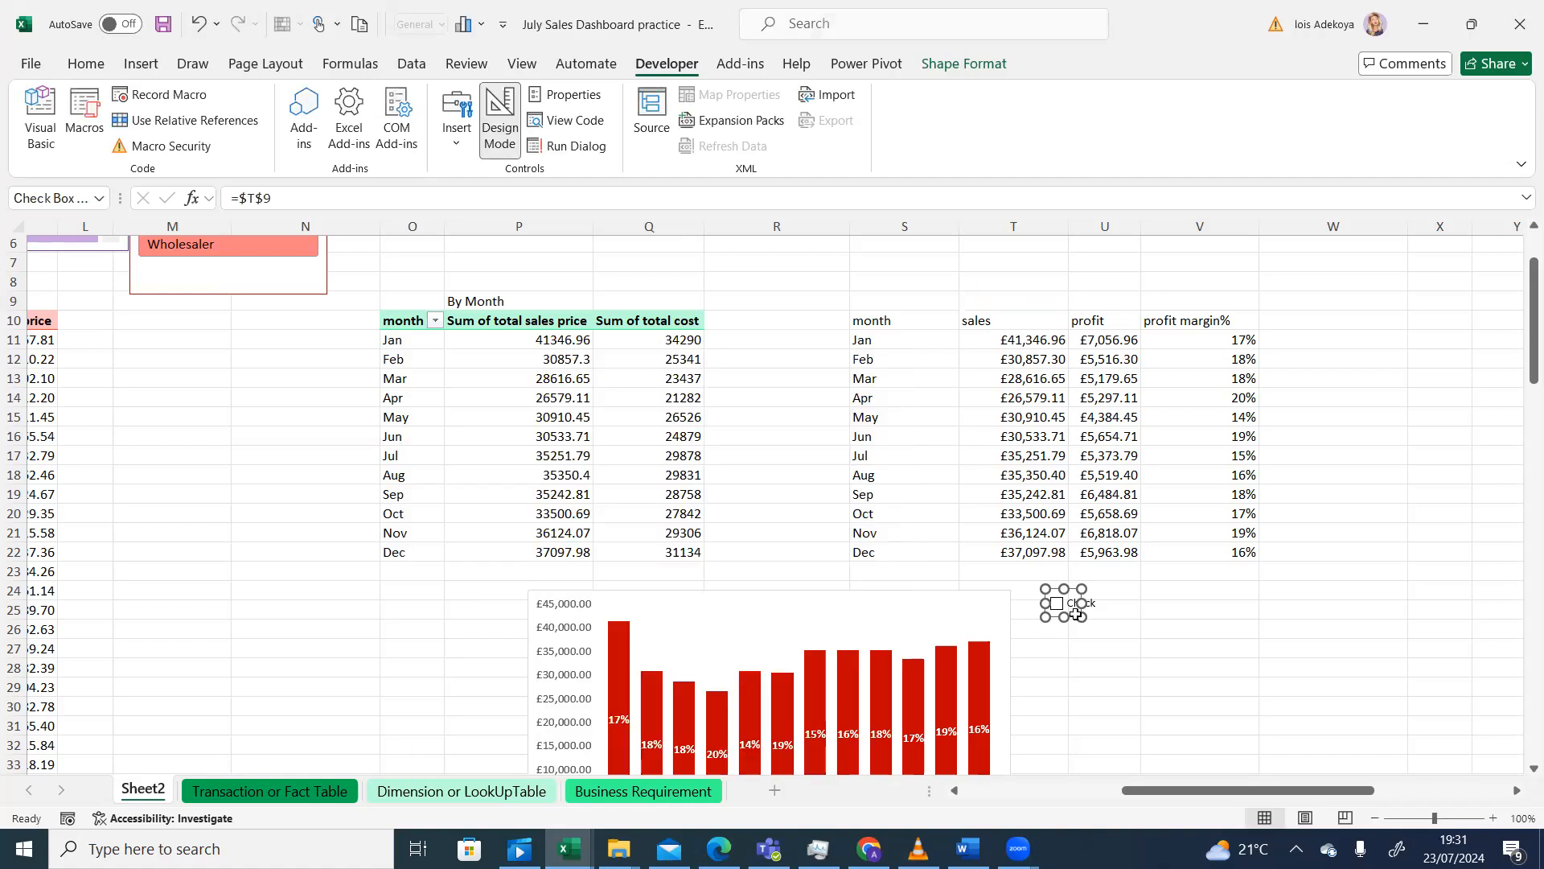
# - Tick, untick and re-tick the checkbox to confirm T9 flips between TRUE and FALSE
pyautogui.click(1048, 508)
pyautogui.click(1122, 607)
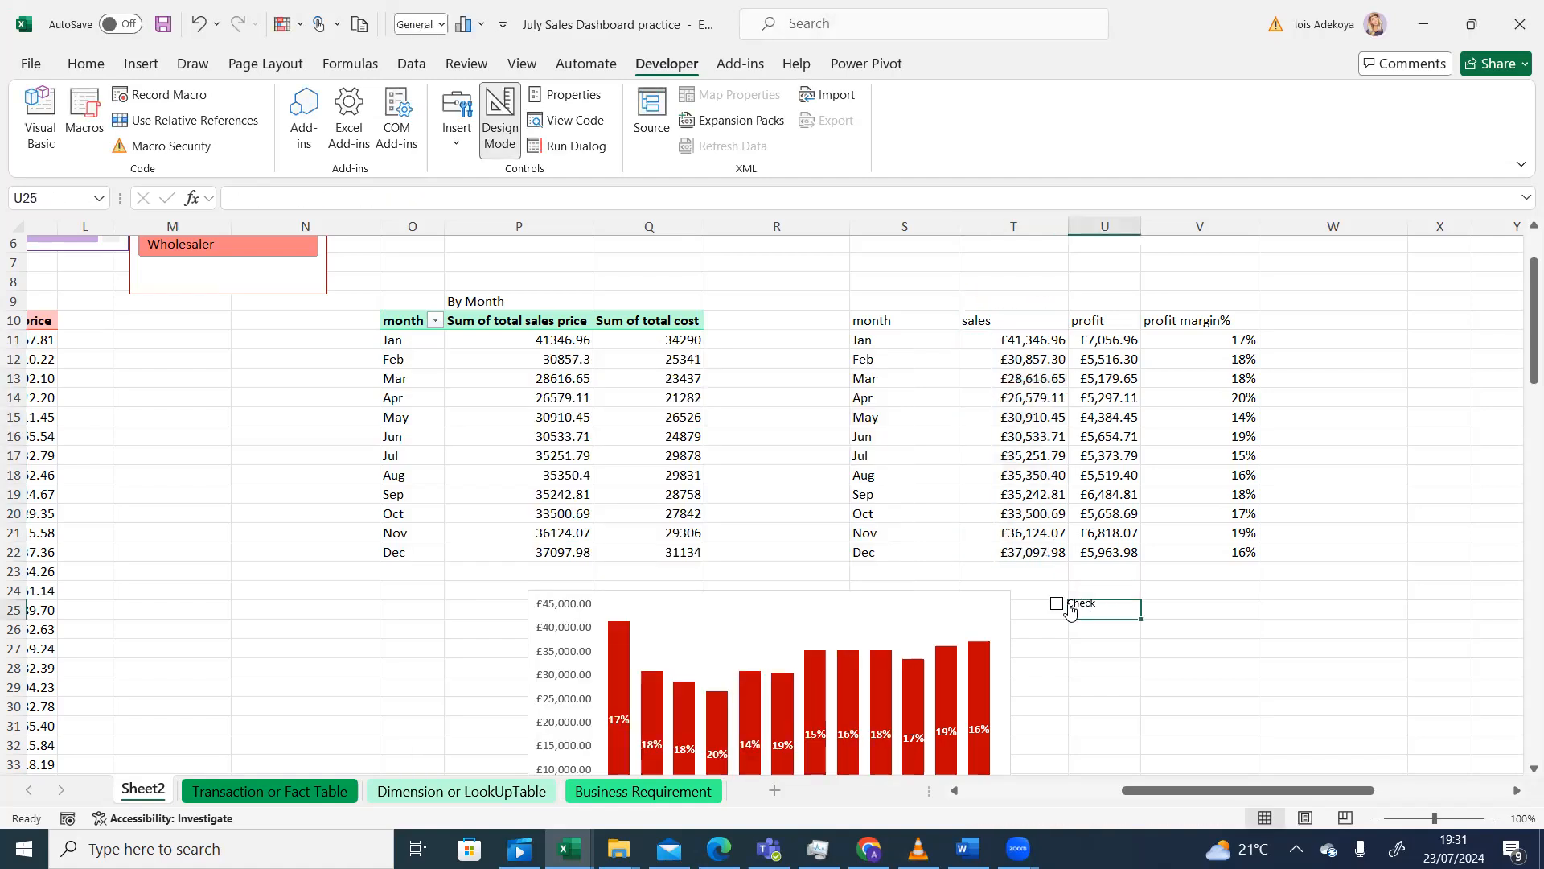
pyautogui.click(1056, 605)
pyautogui.click(1056, 605)
pyautogui.click(1056, 605)
pyautogui.rightClick(1096, 610)
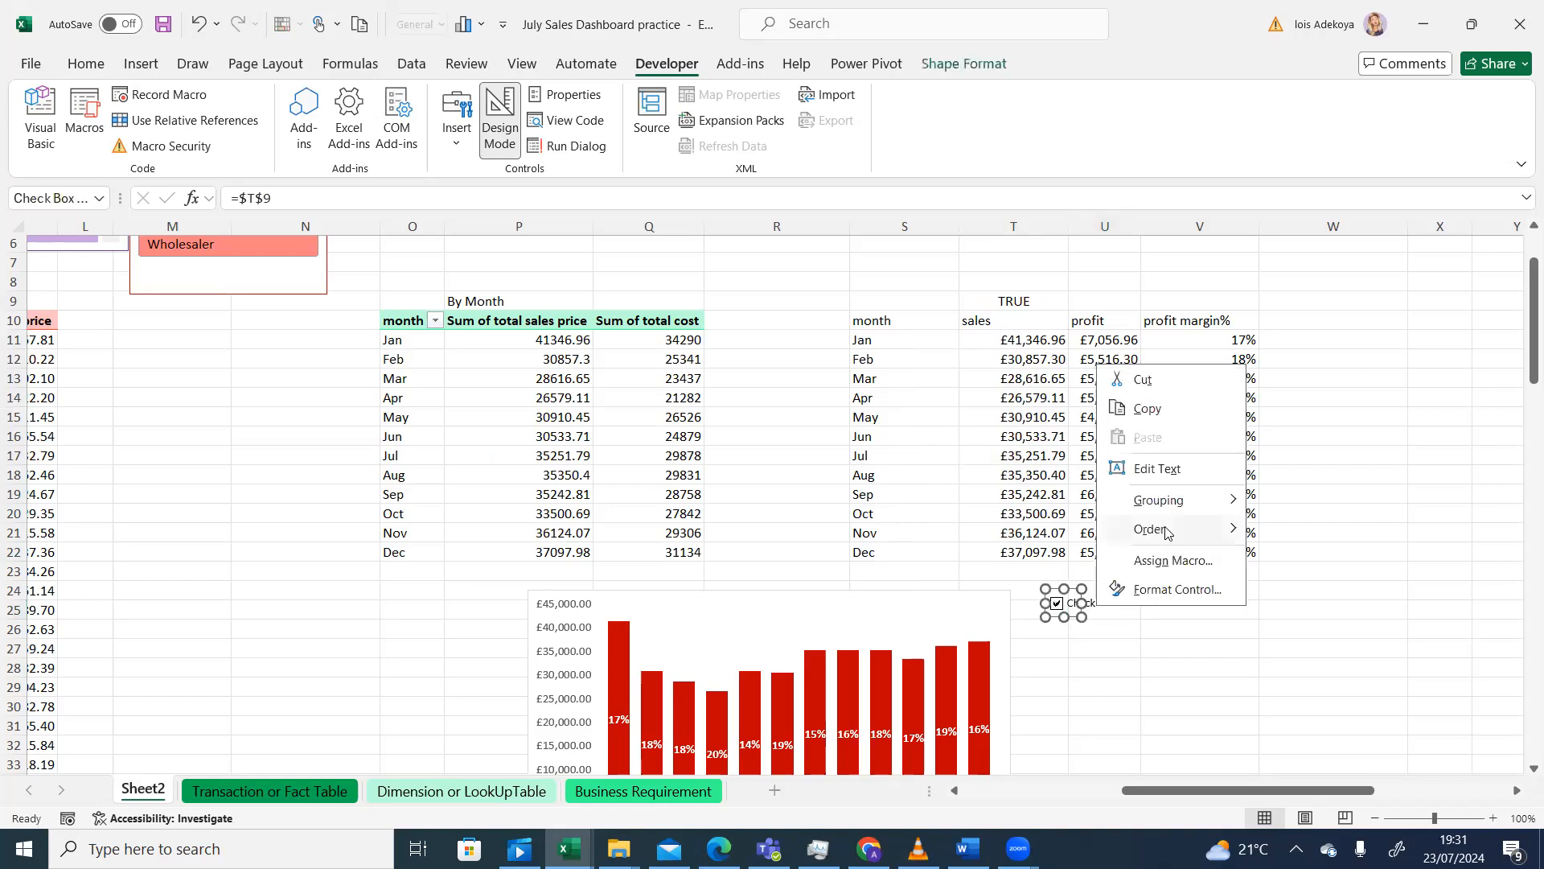
# - Copy the checkbox and paste it at cell B4 of a new Sheet3
pyautogui.click(1148, 409)
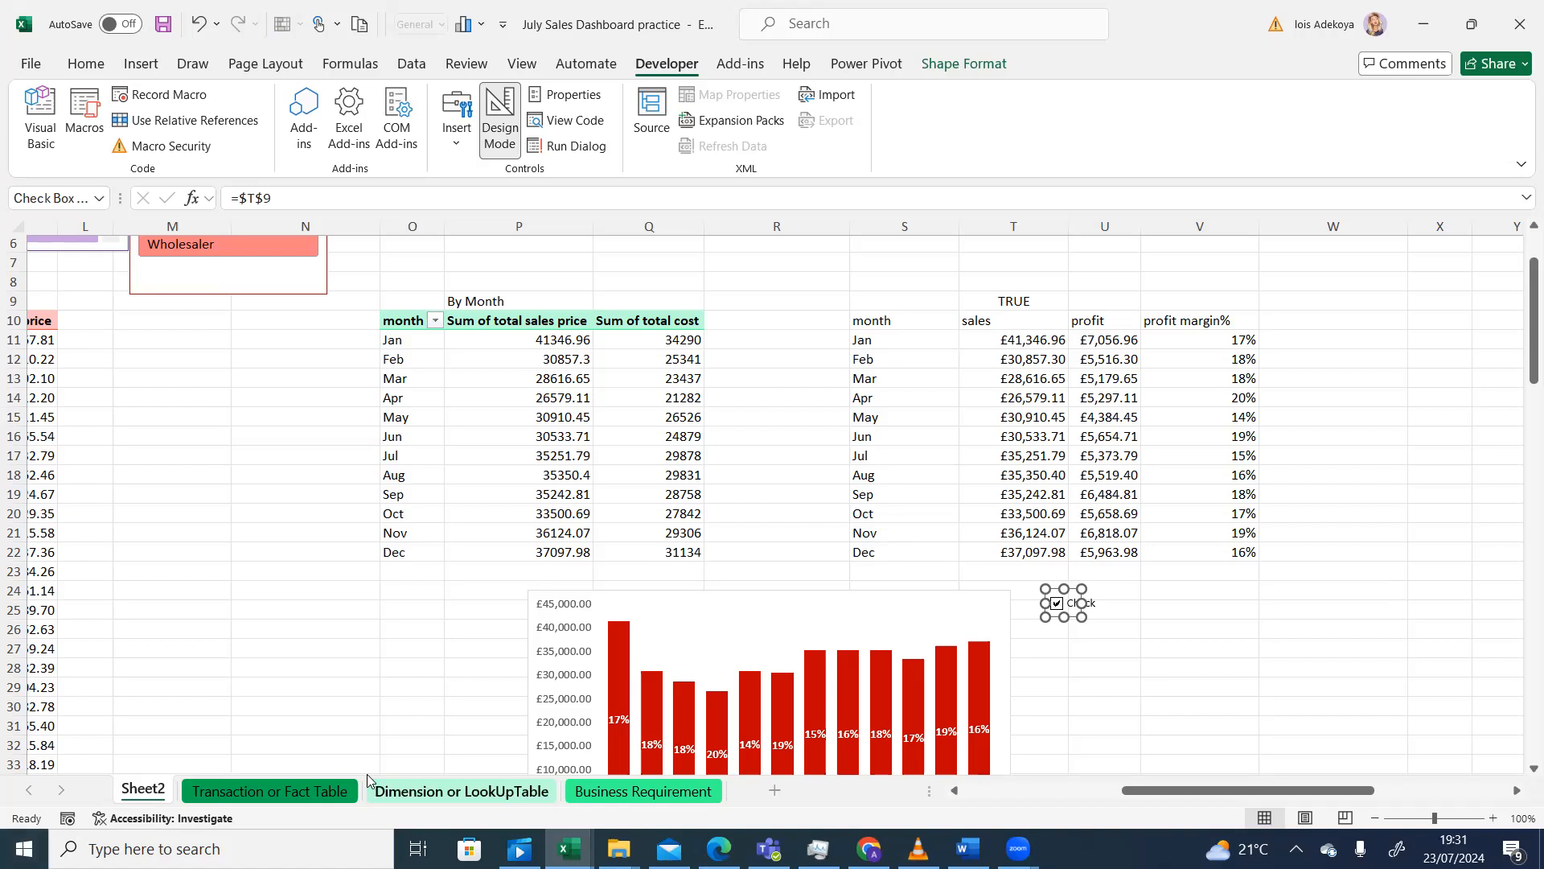
pyautogui.click(774, 791)
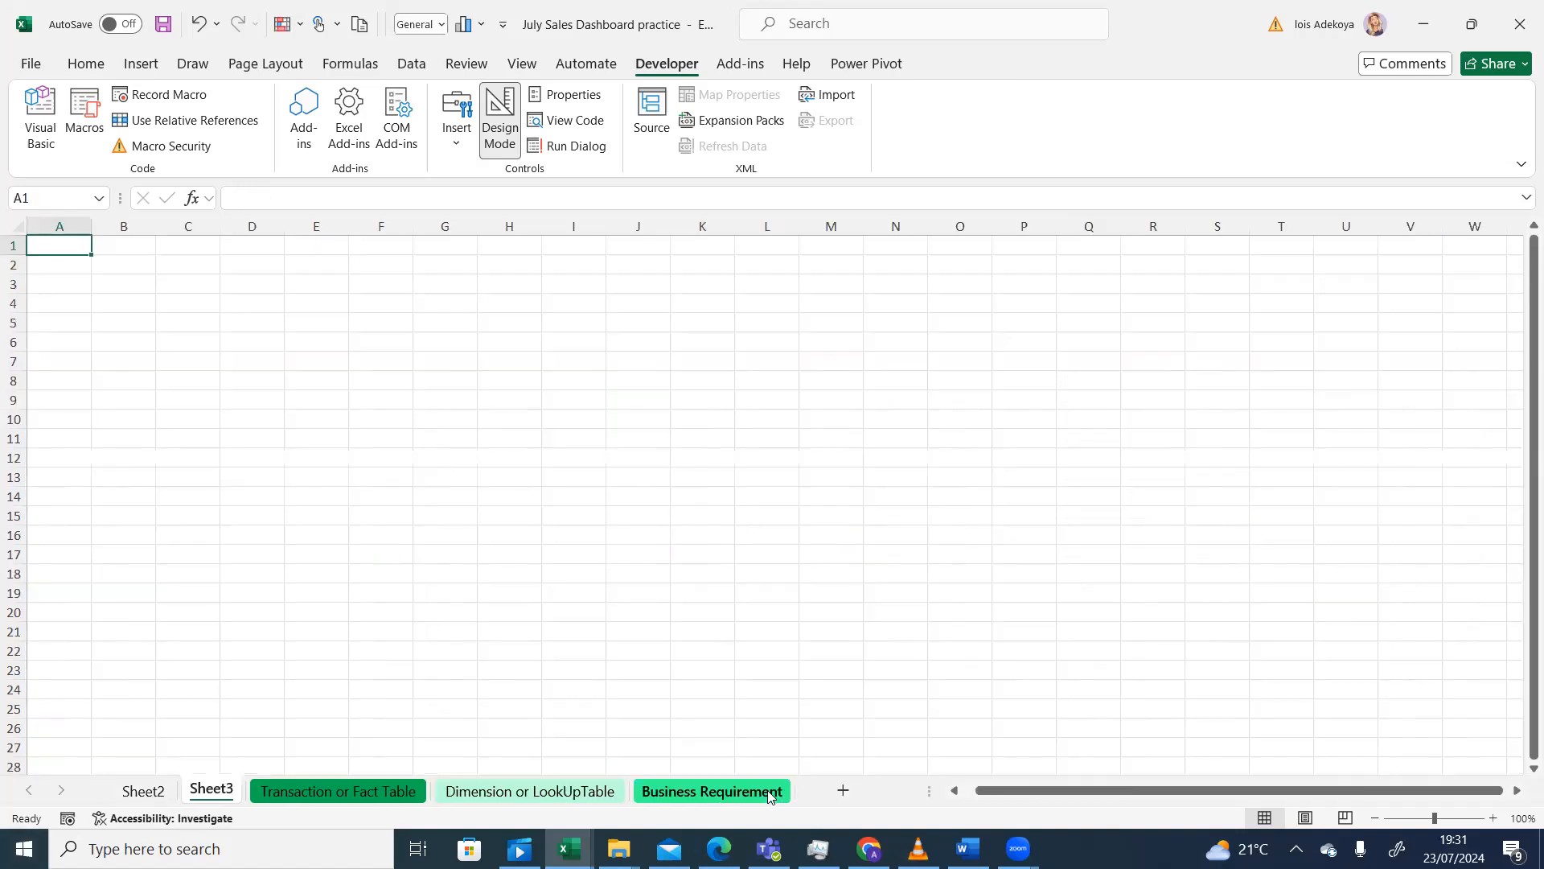
pyautogui.click(137, 316)
pyautogui.hotkey('ctrl', 'v')
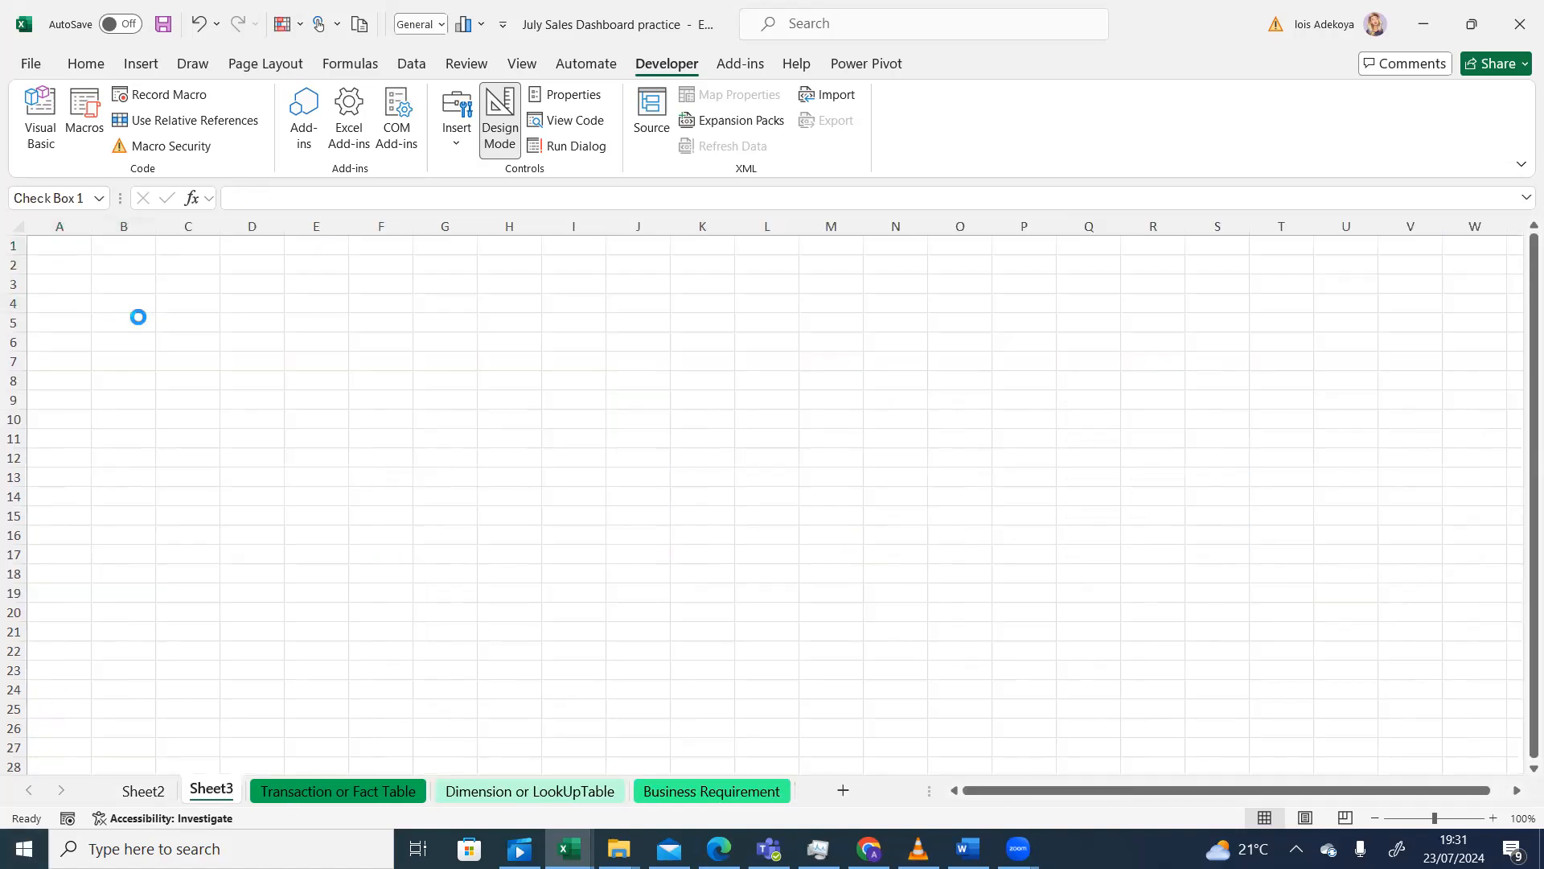
pyautogui.click(227, 326)
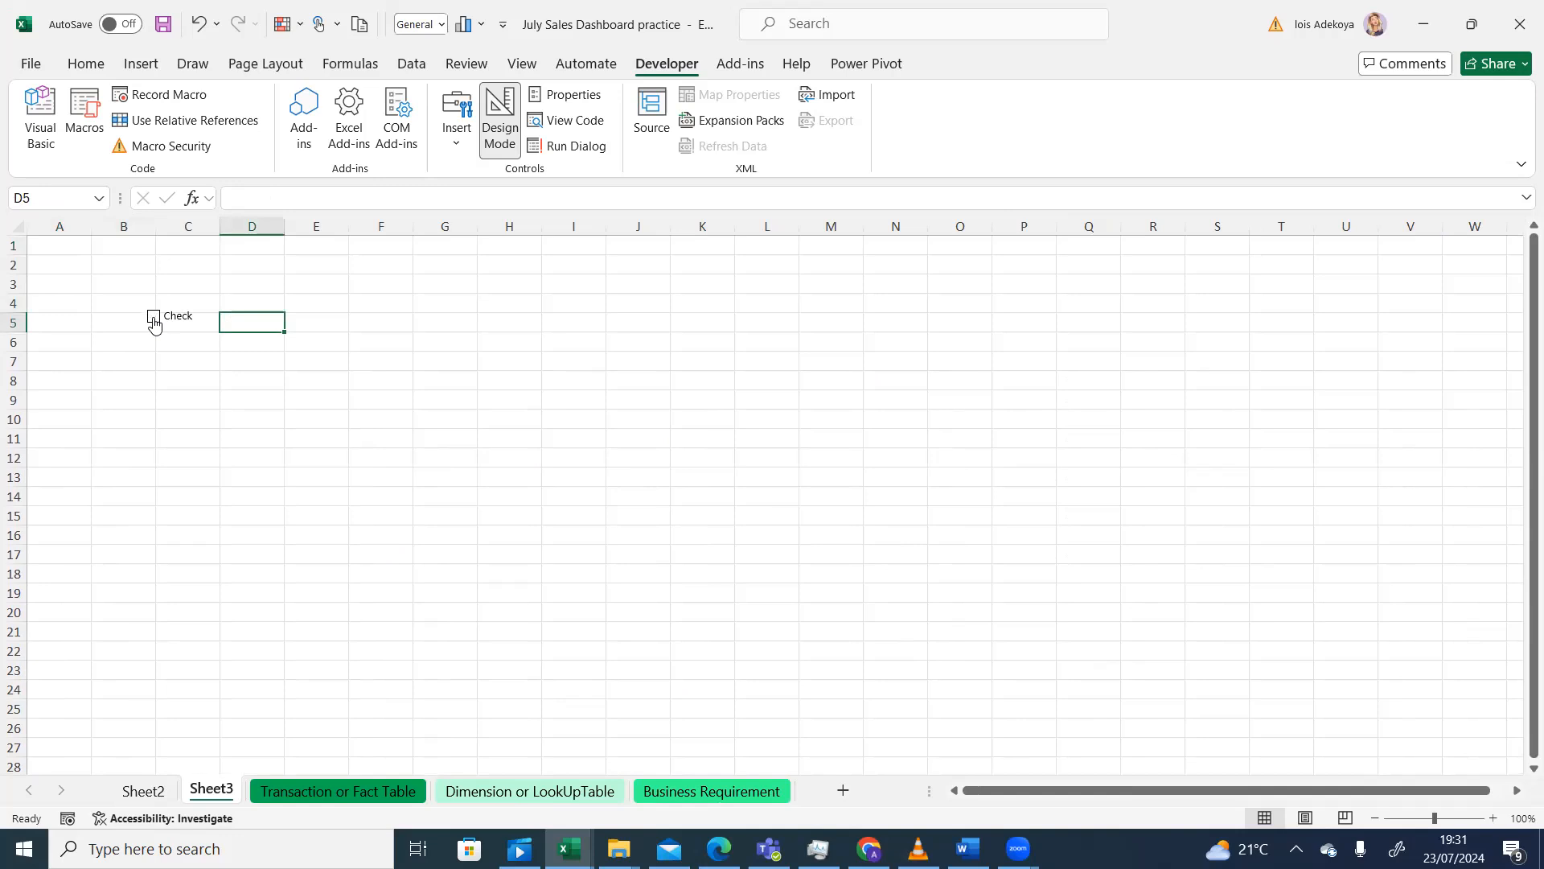
# - Switch between Sheet2 and Sheet3 to compare the two checkboxes
pyautogui.click(157, 792)
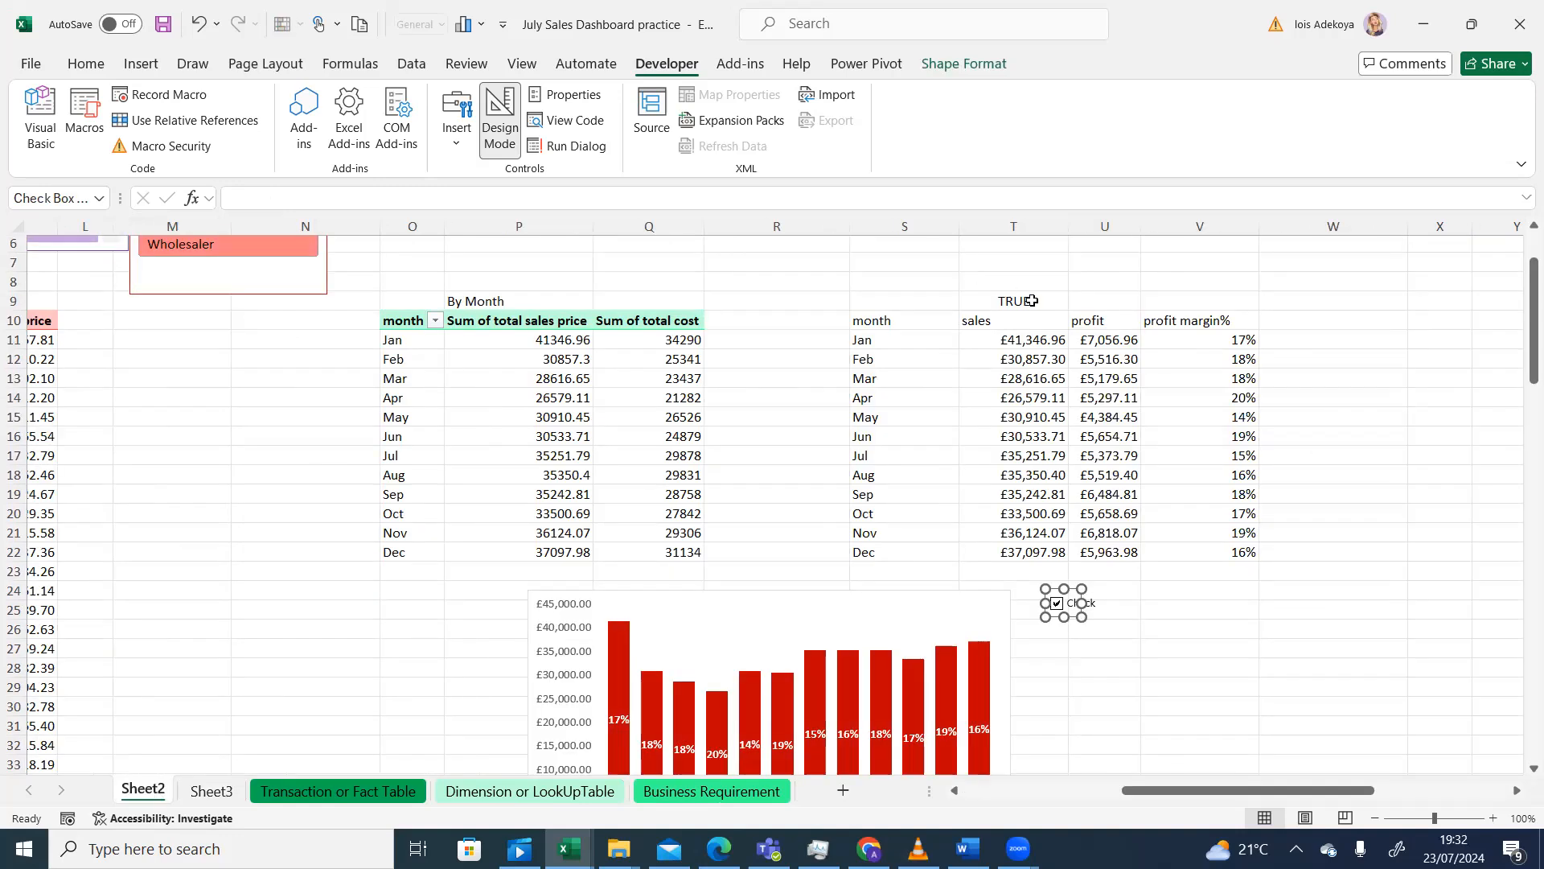
pyautogui.click(1137, 595)
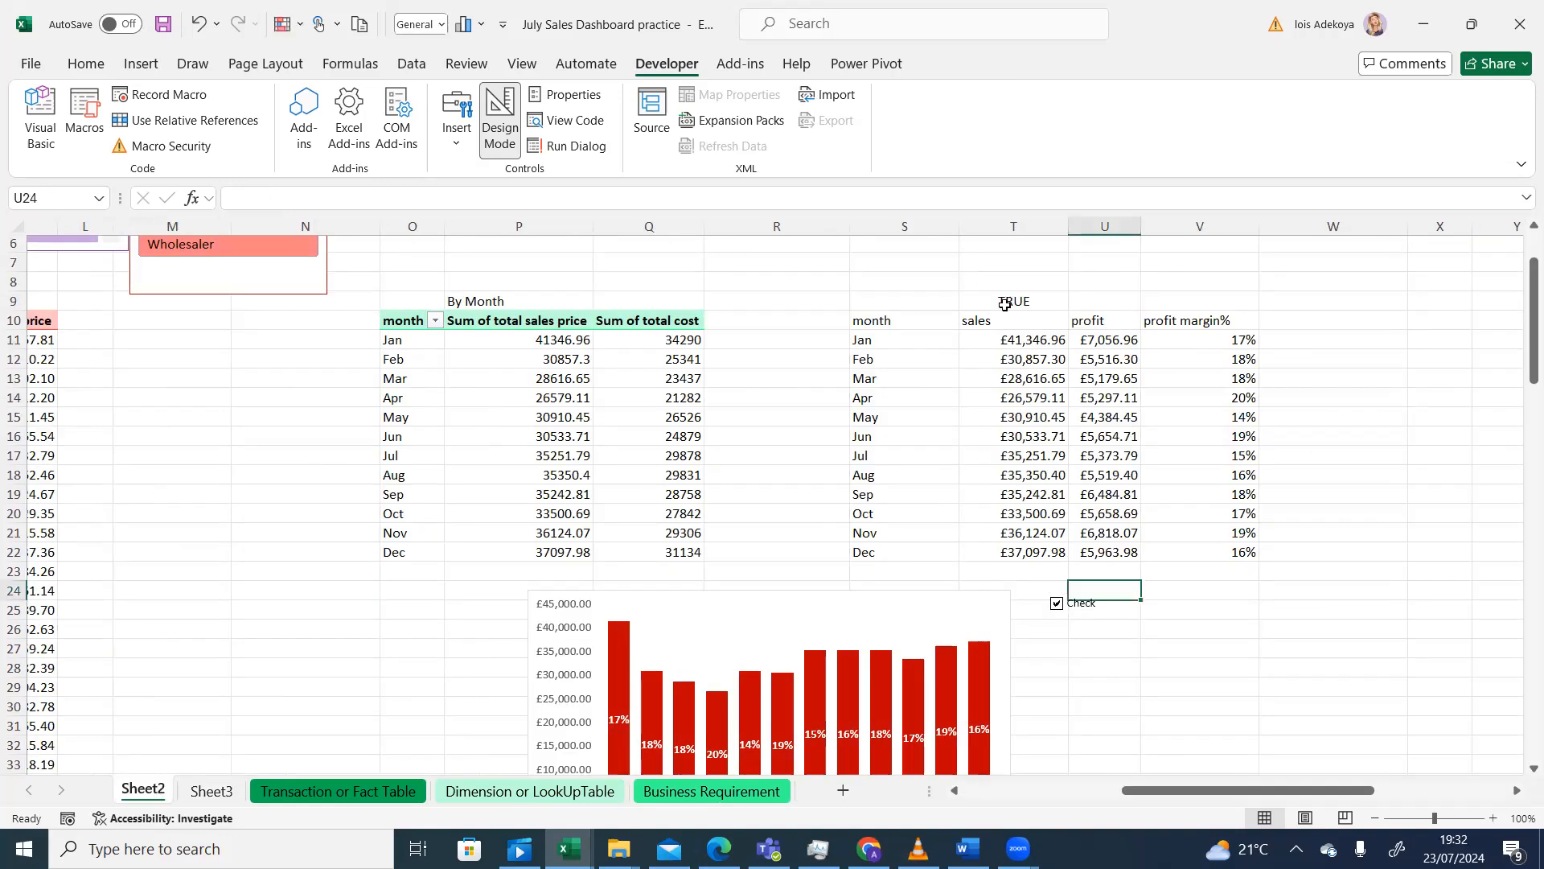
pyautogui.click(211, 795)
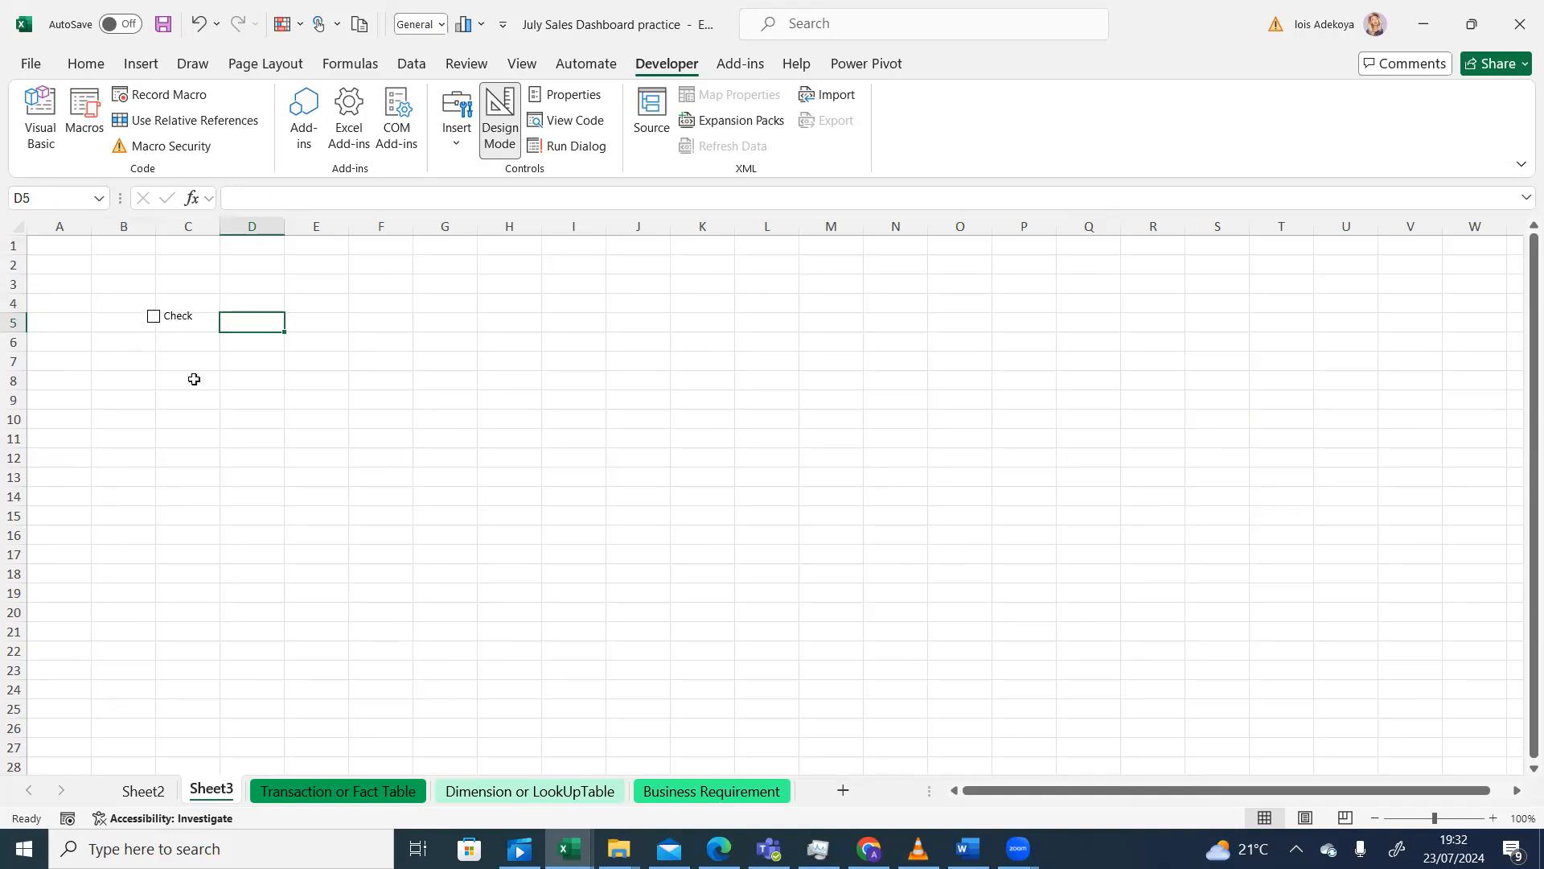
pyautogui.click(158, 794)
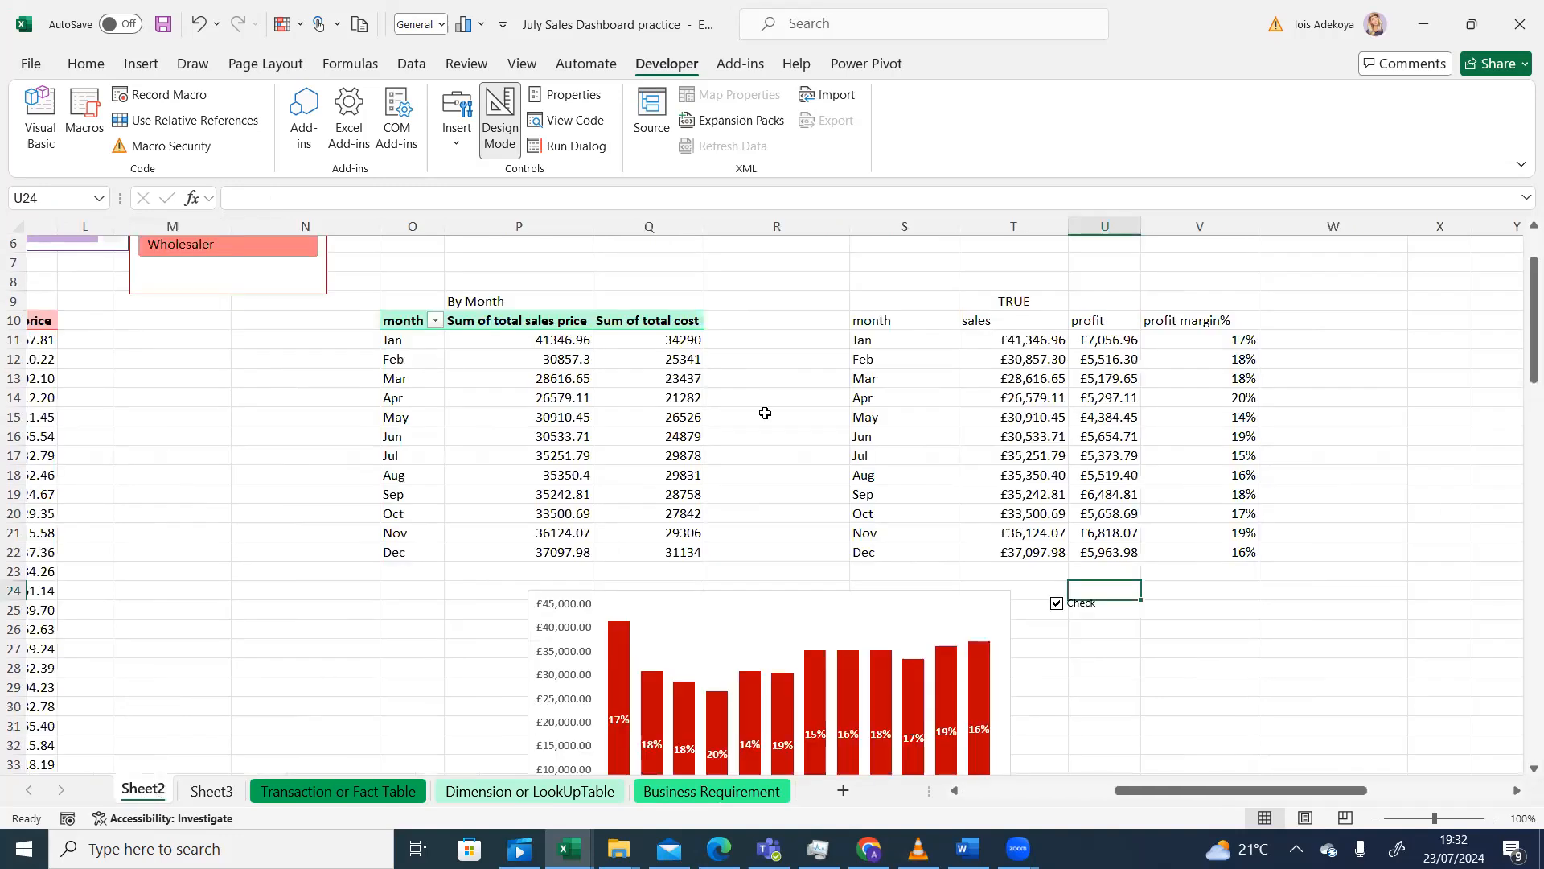
pyautogui.click(212, 790)
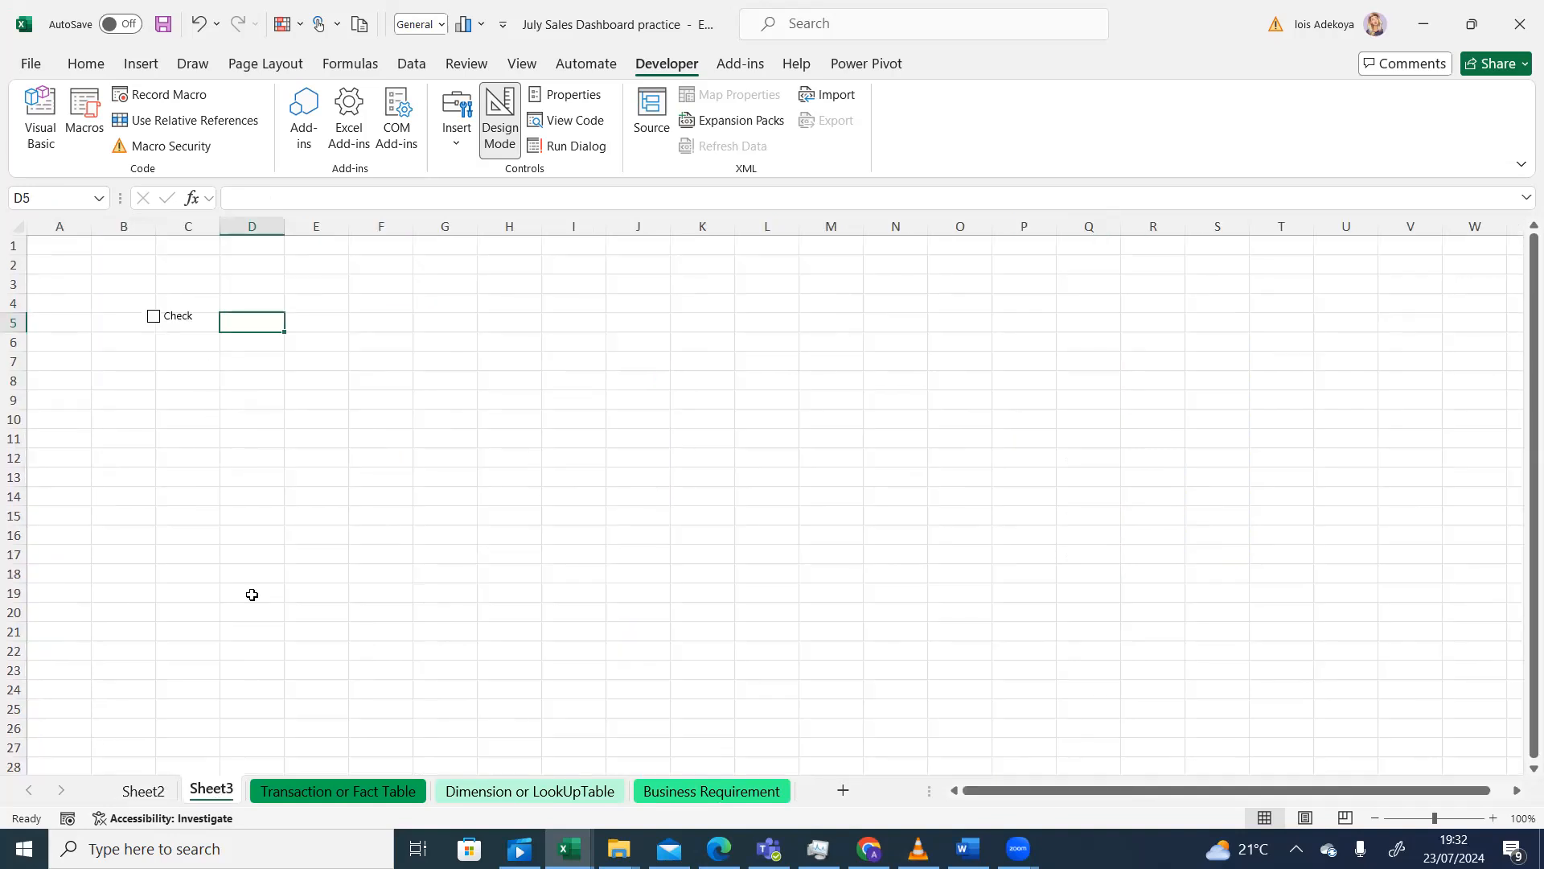
# - Review the pasted checkbox's Format Control settings on Sheet3, then return to Sheet2
pyautogui.rightClick(160, 318)
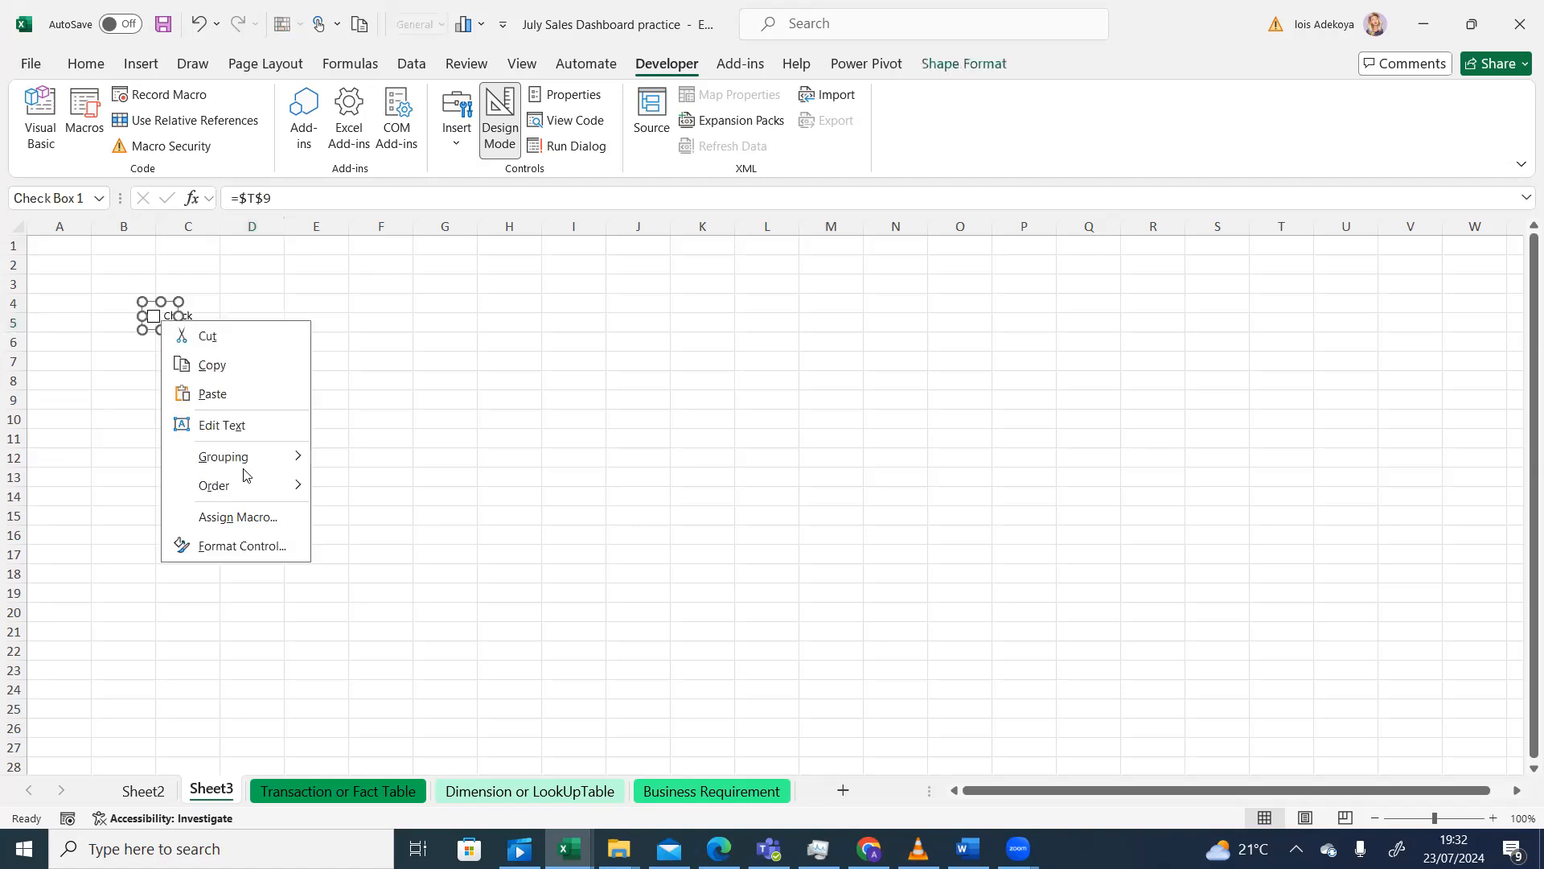
pyautogui.click(228, 547)
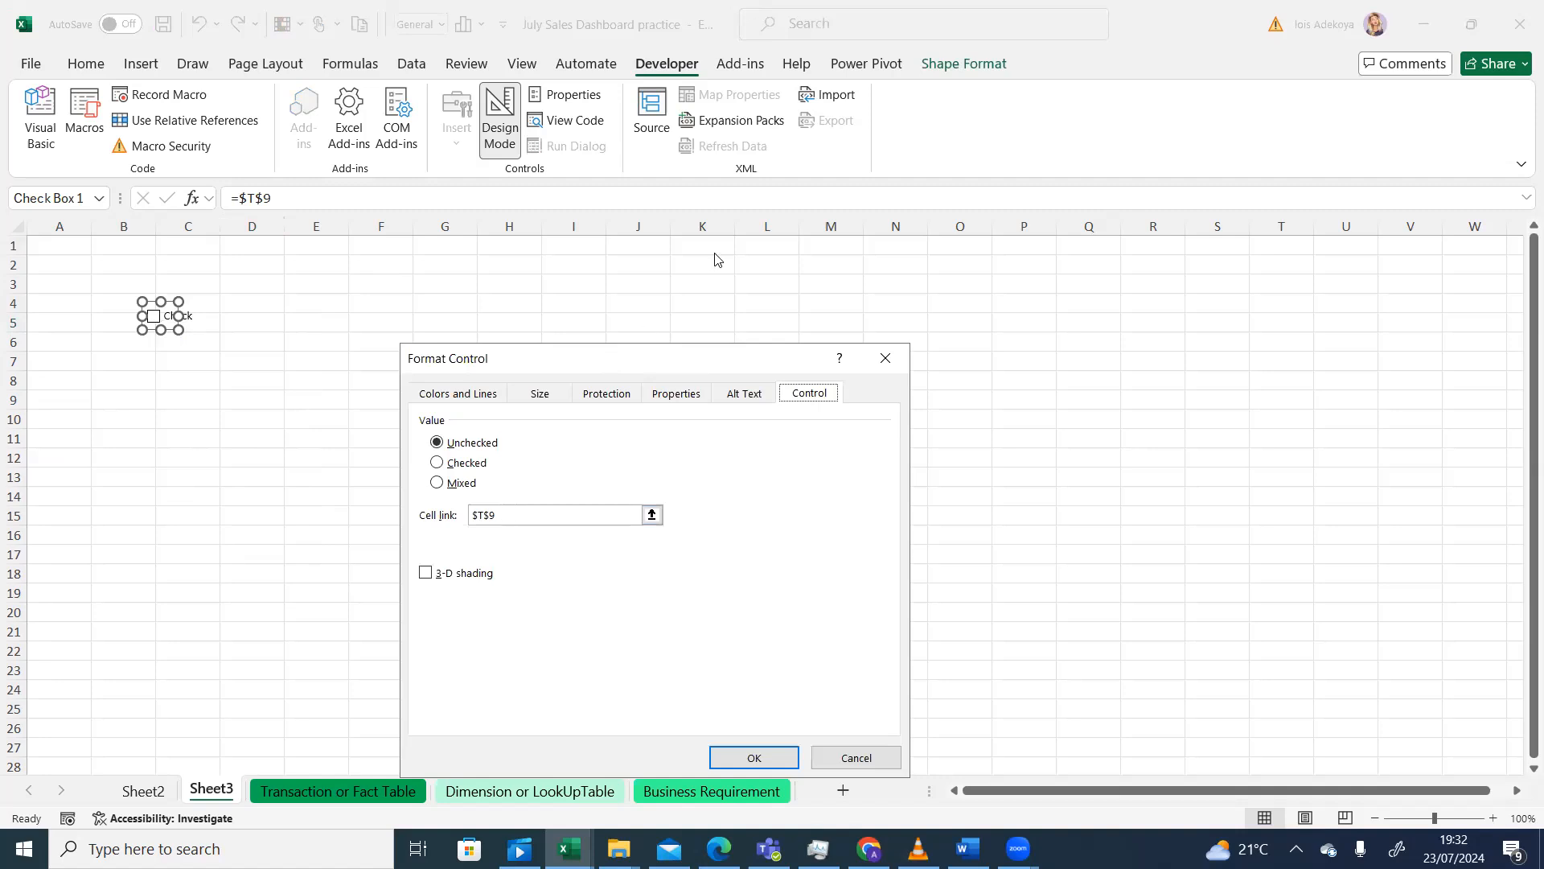
pyautogui.click(887, 355)
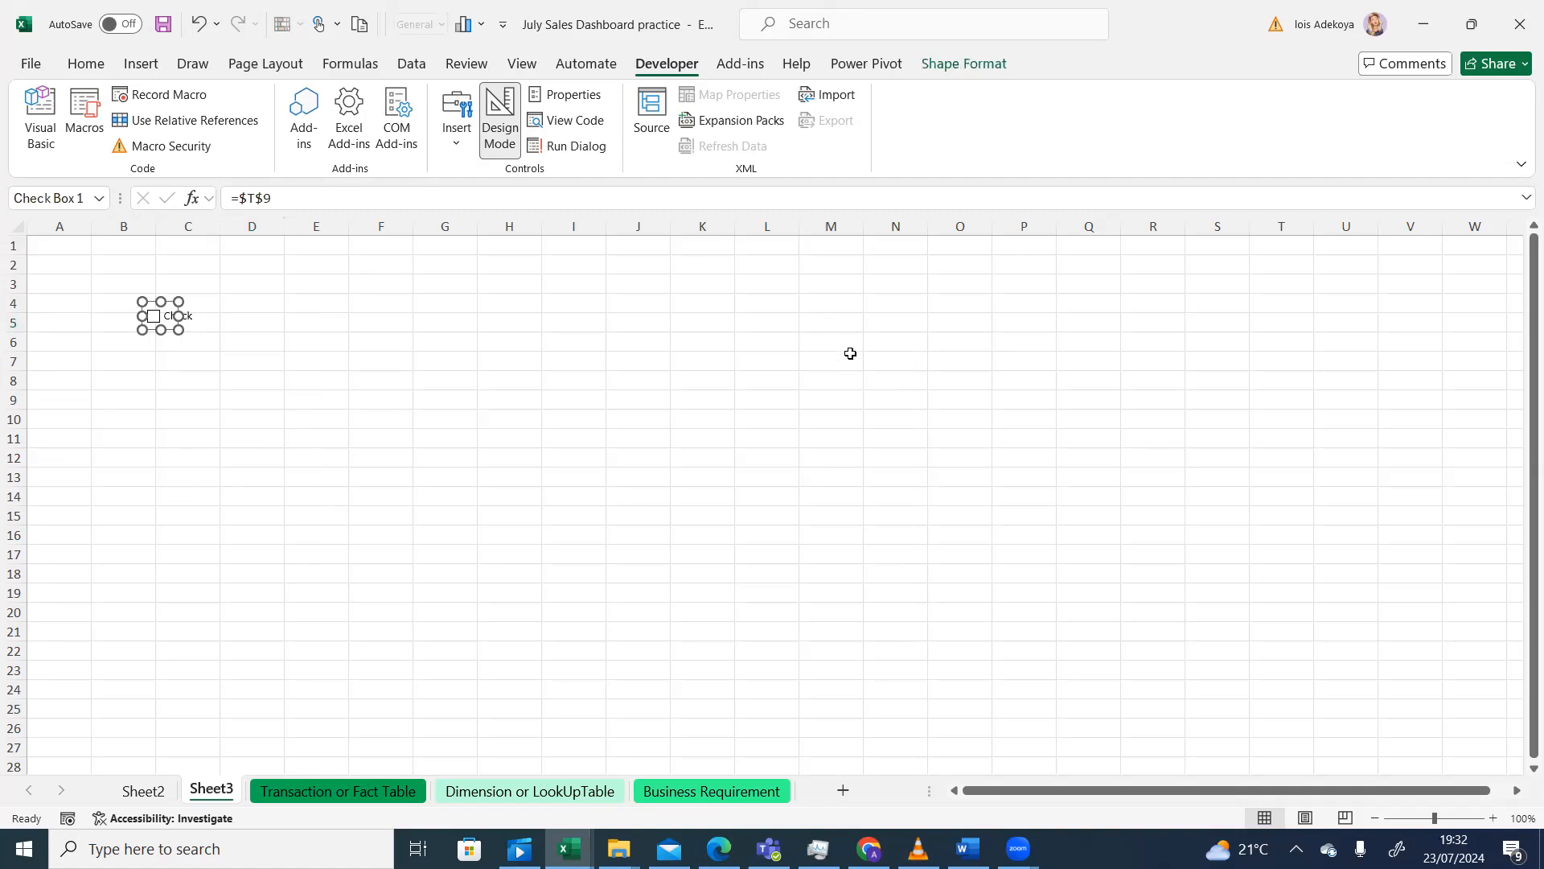
pyautogui.click(143, 789)
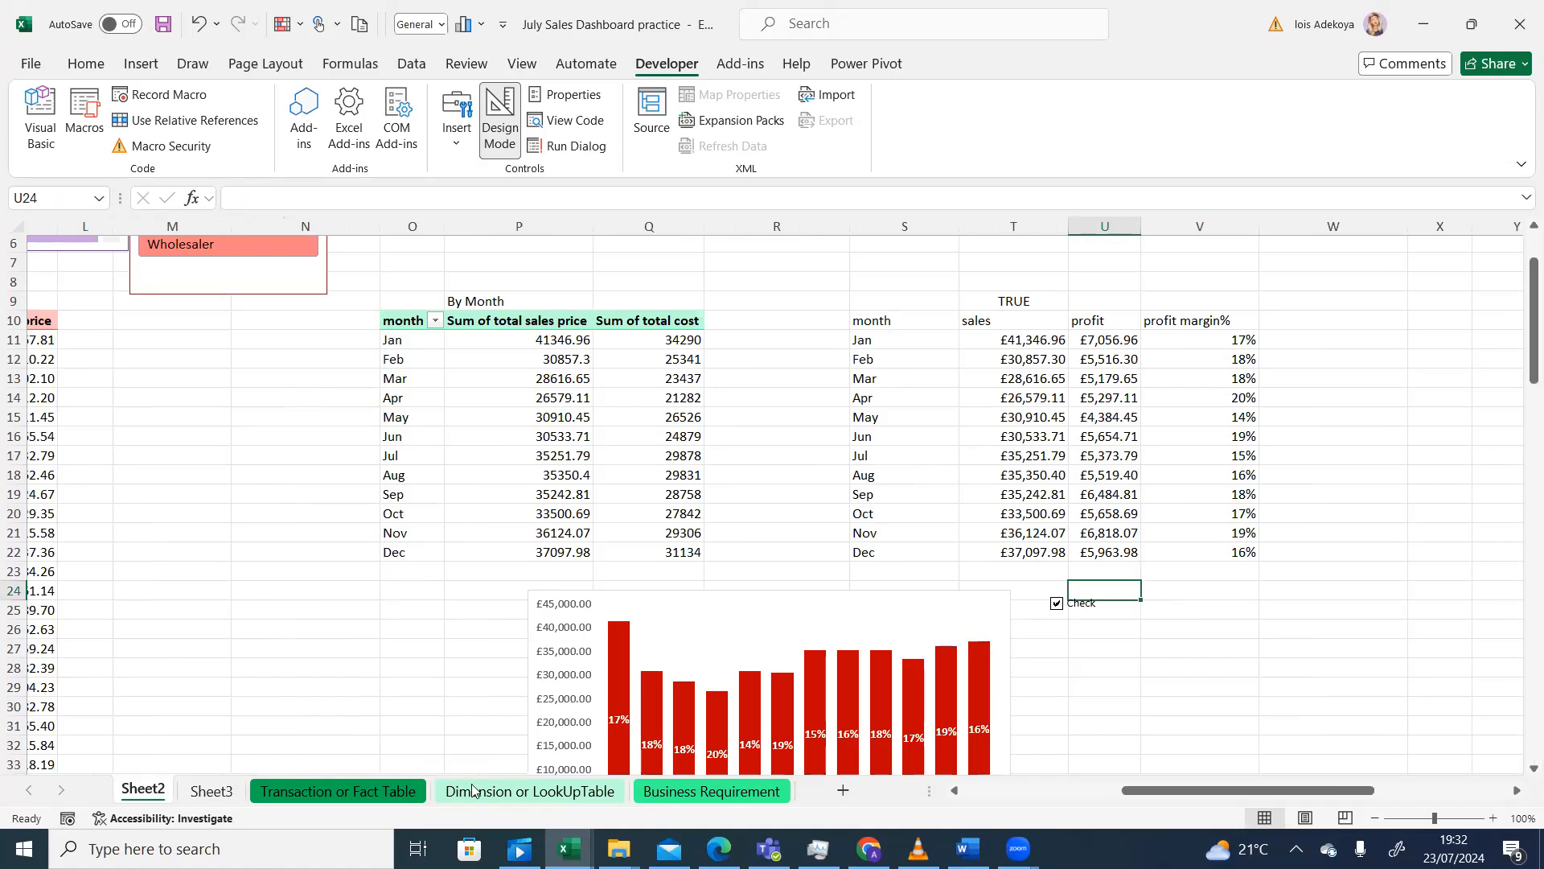
pyautogui.click(212, 791)
pyautogui.click(261, 390)
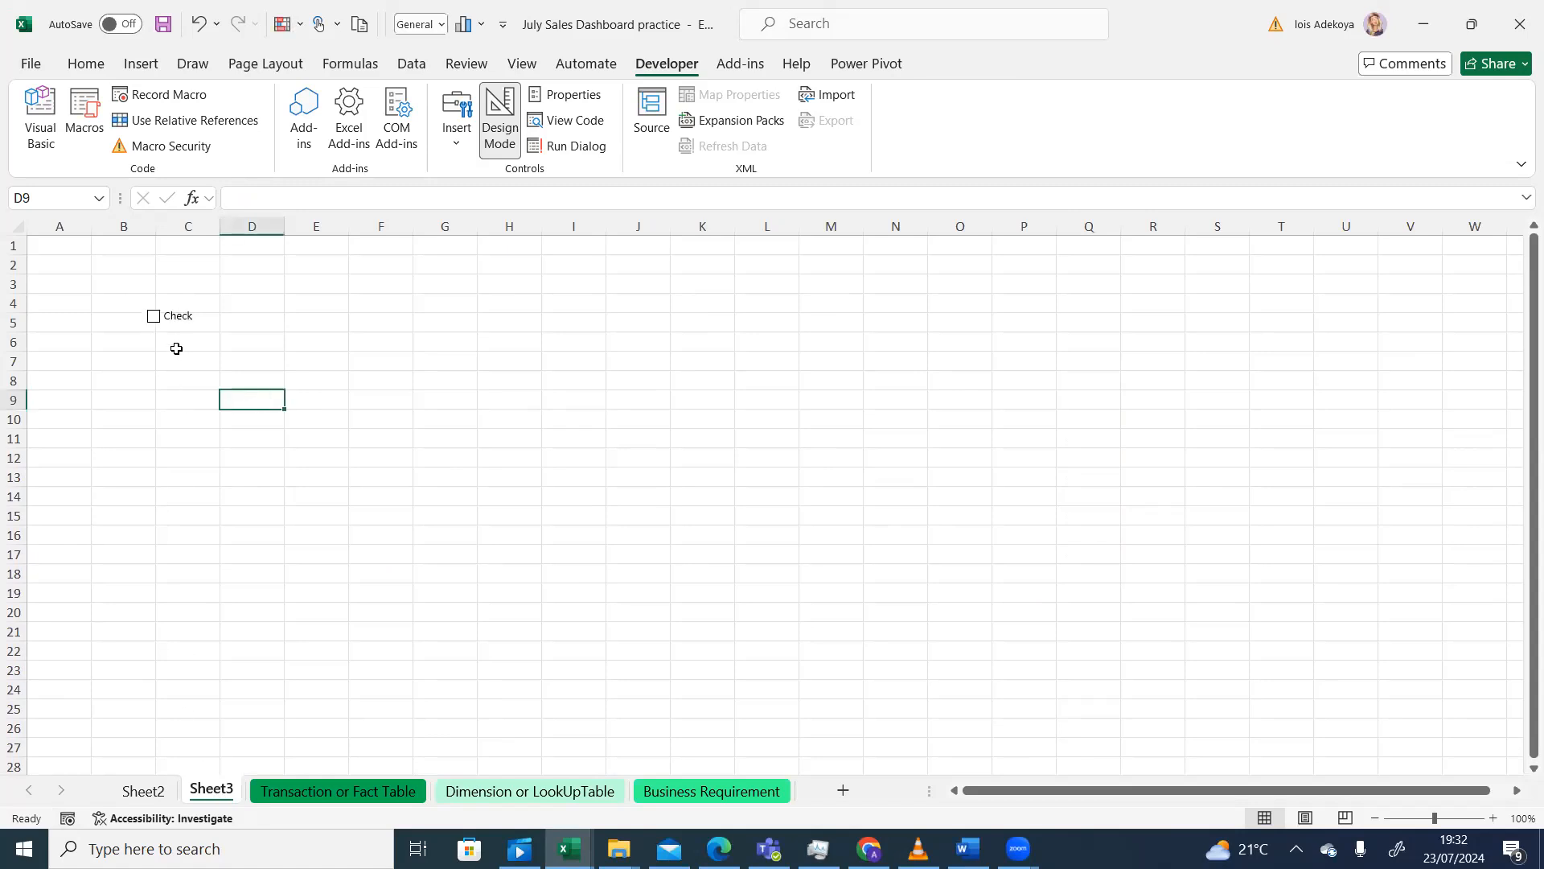
pyautogui.click(146, 791)
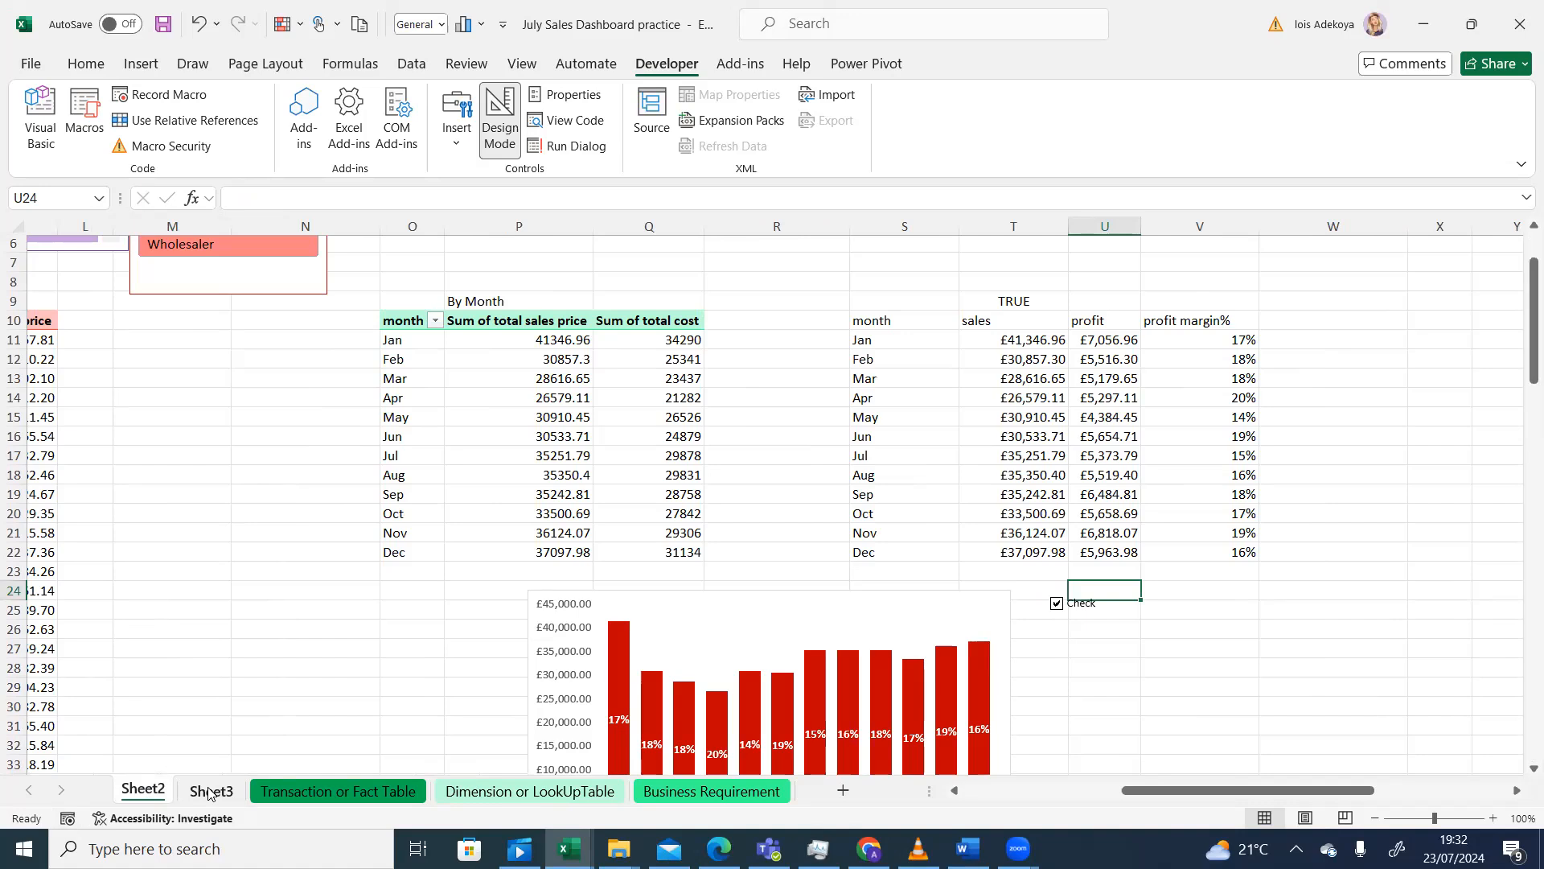
# - Untick and re-tick the checkbox to see T9 switch FALSE then TRUE
pyautogui.moveTo(1100, 632); pyautogui.dragTo(1101, 642)
pyautogui.click(1057, 605)
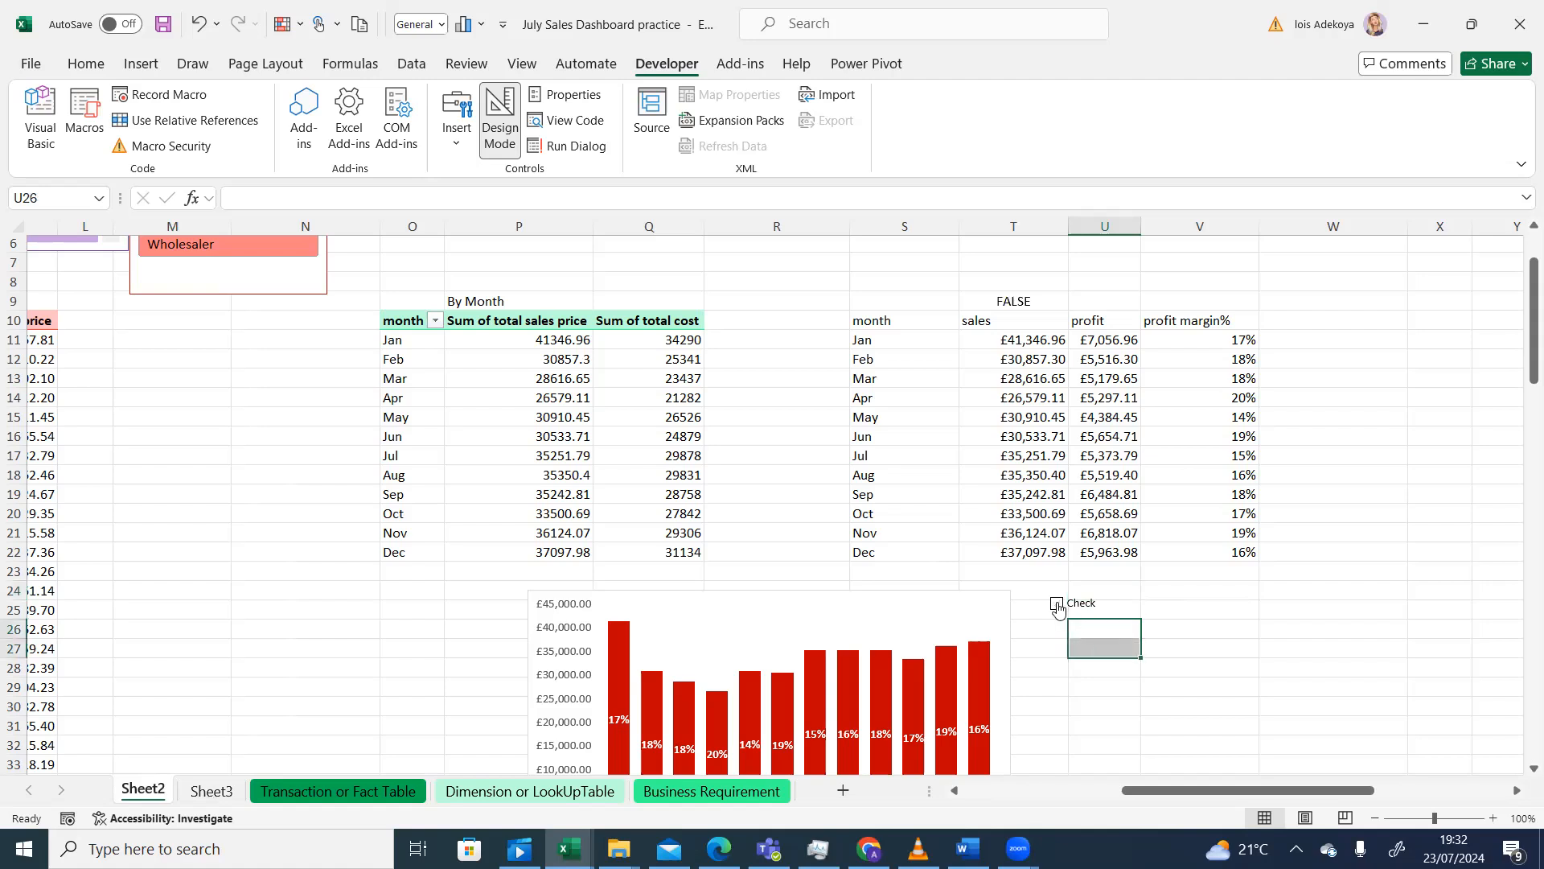
pyautogui.click(1059, 605)
# - Re-link the checkbox to the sheet-qualified cell Sheet2!$T$9
pyautogui.rightClick(1062, 605)
pyautogui.press('Escape')
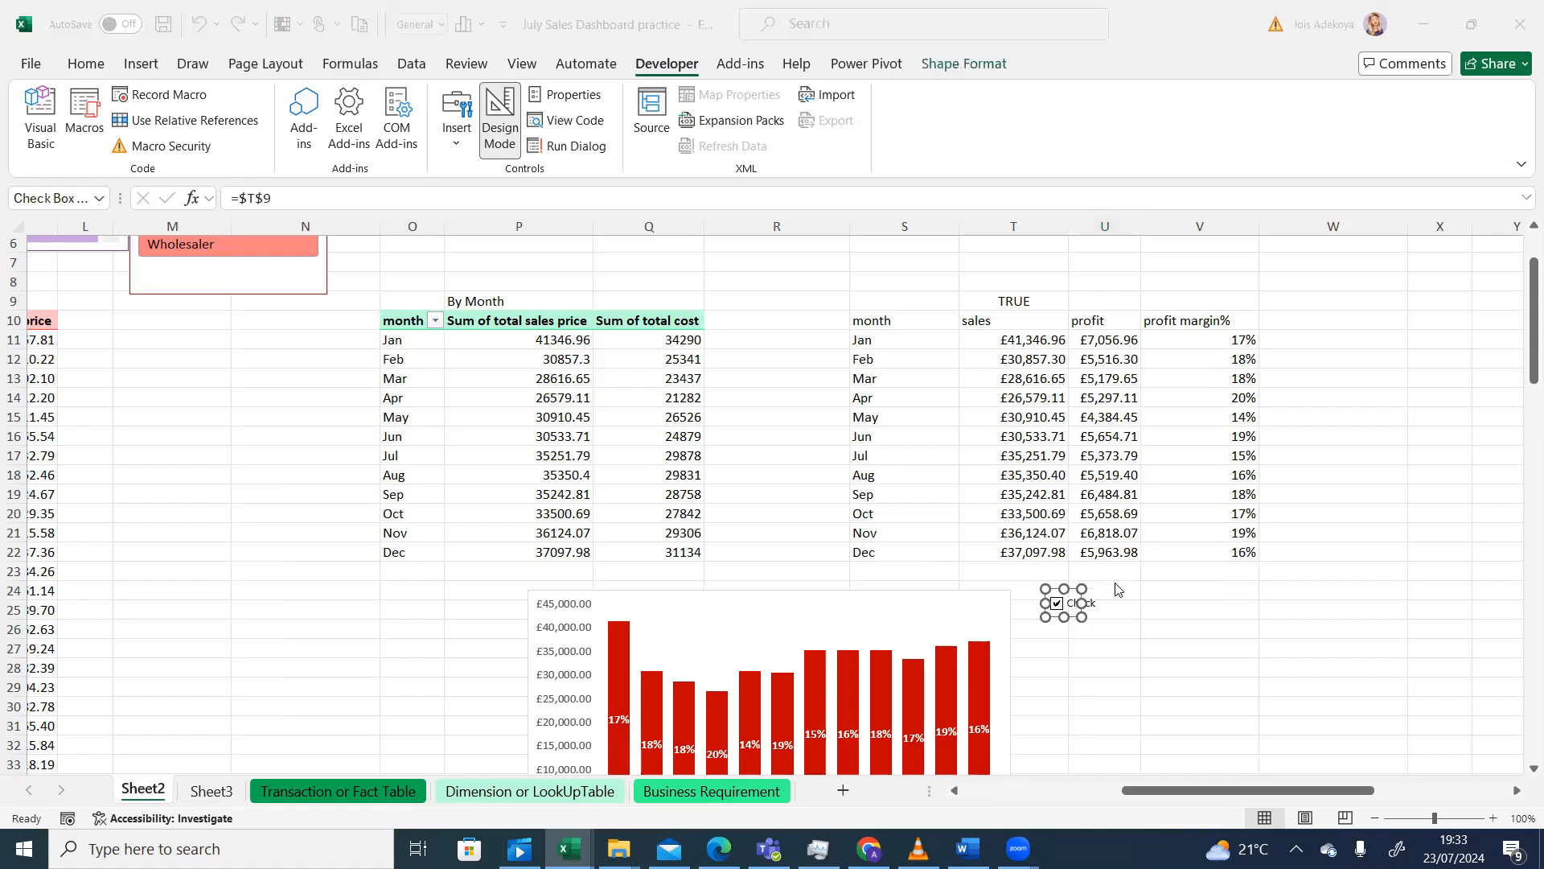
pyautogui.hotkey('ctrl', '1')
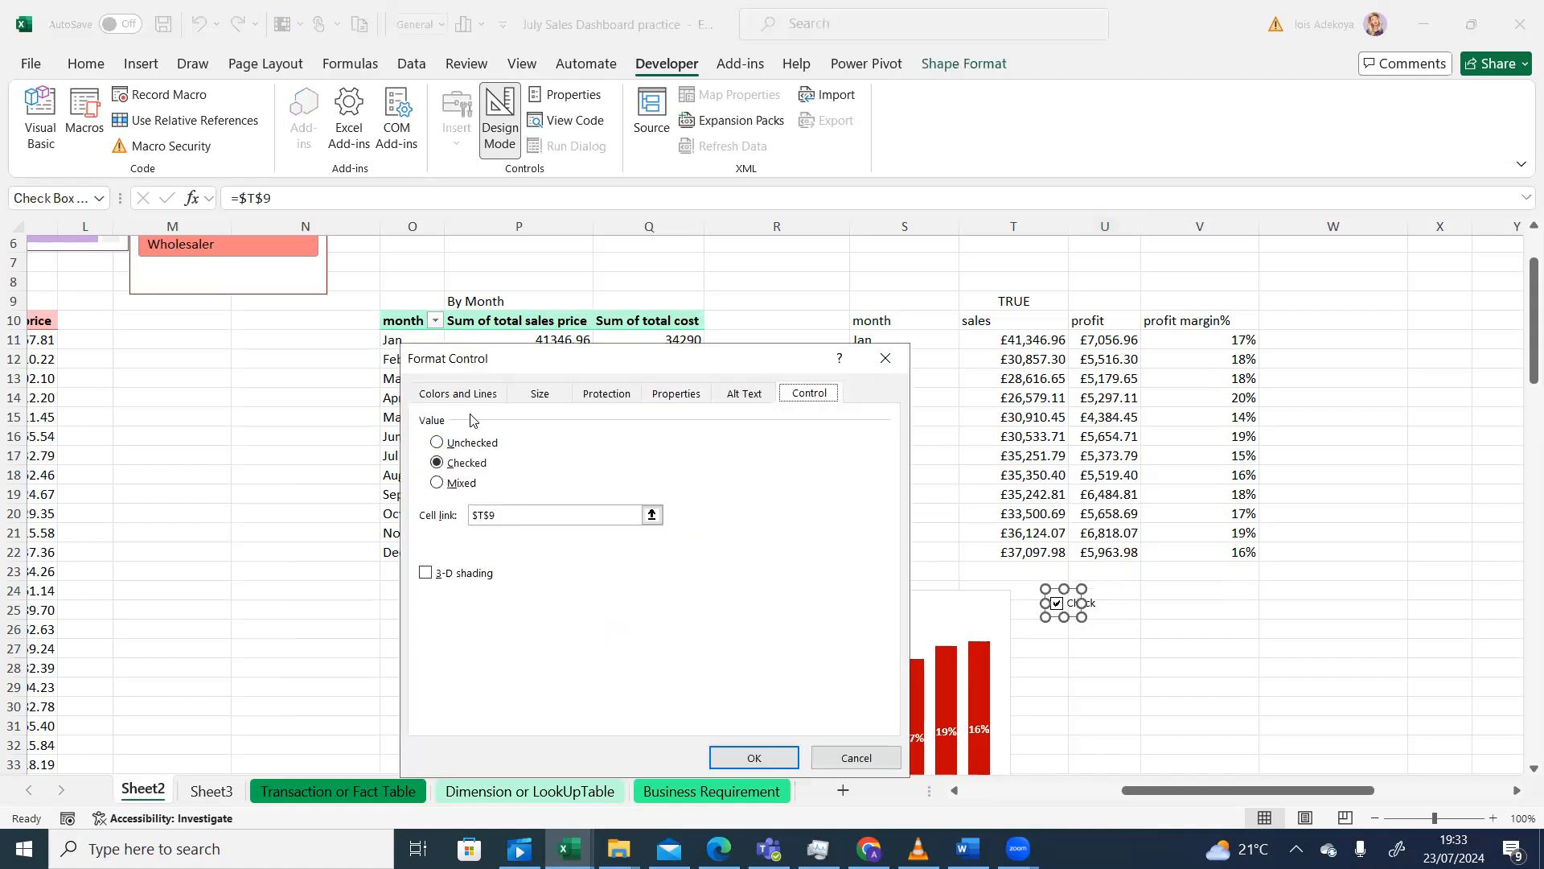
pyautogui.click(484, 514)
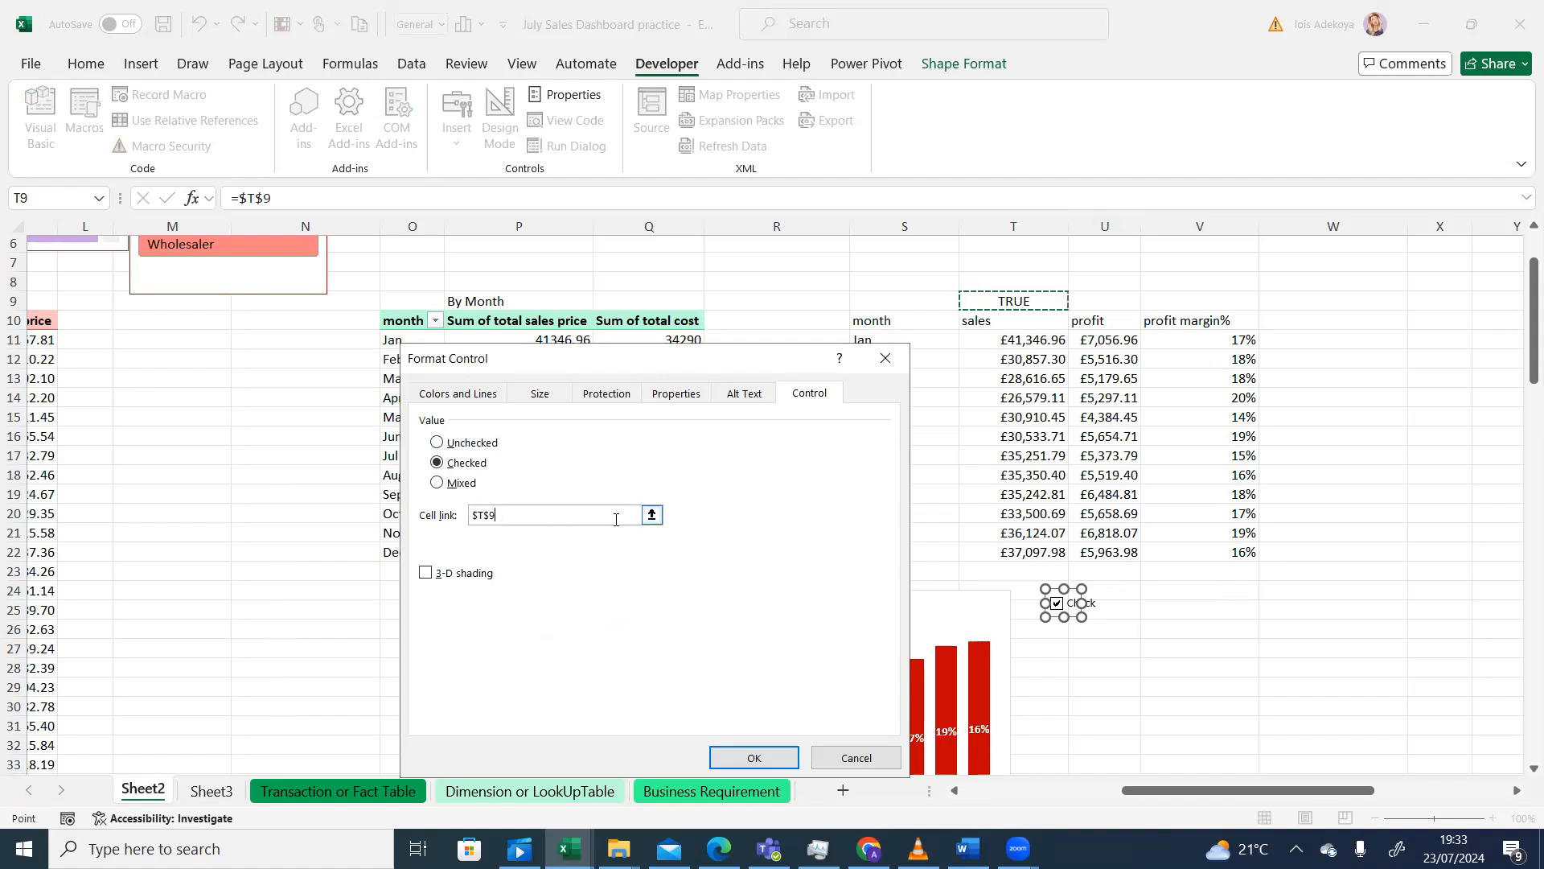
pyautogui.click(651, 515)
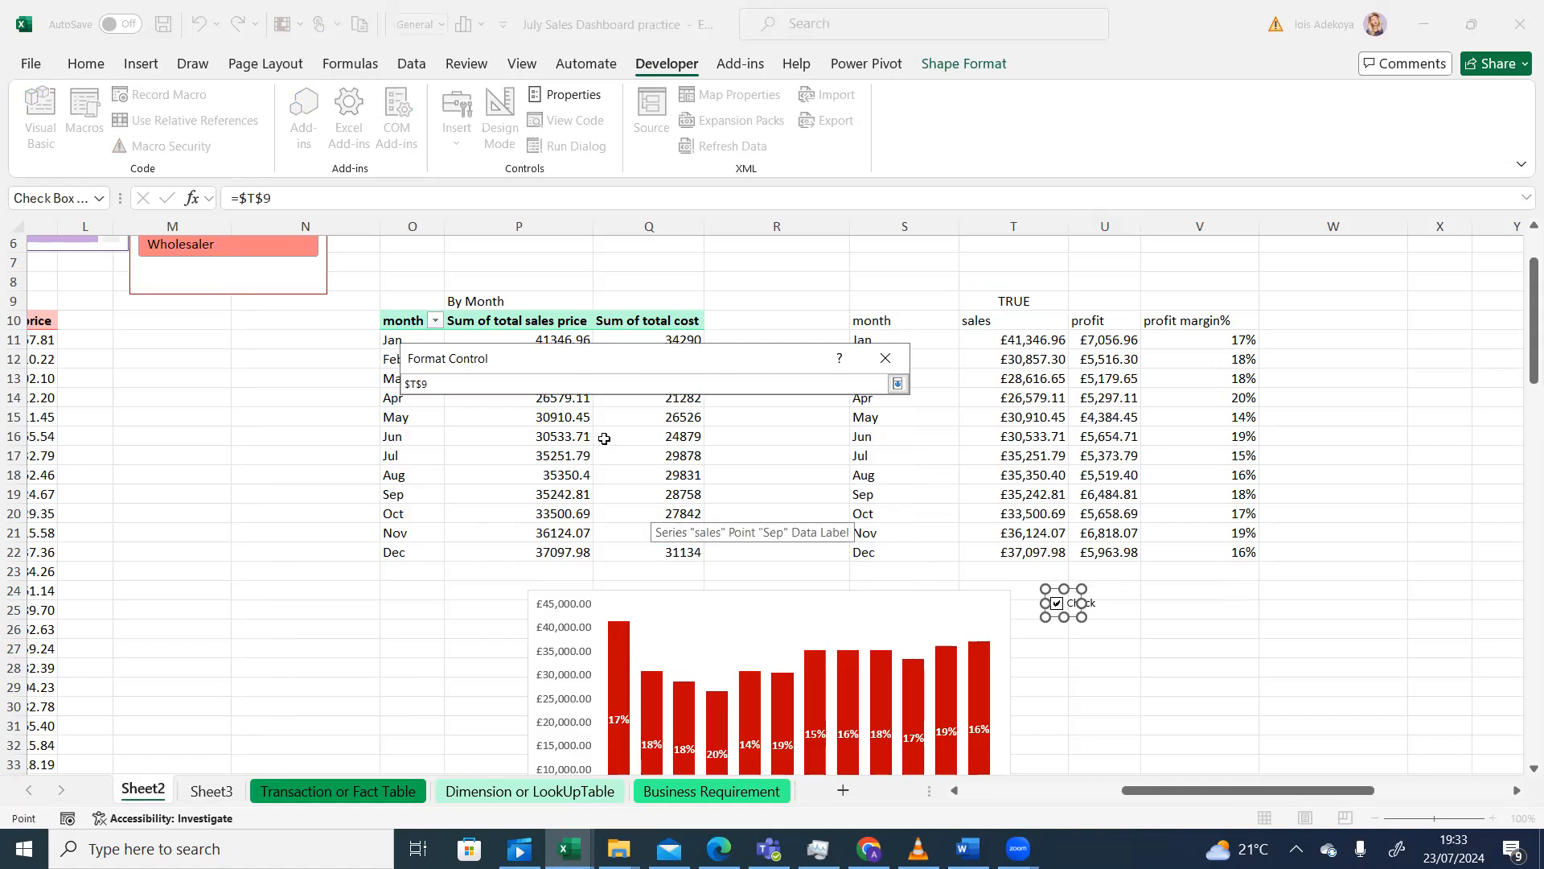
pyautogui.press('BackSpace')
pyautogui.press('BackSpace')
pyautogui.press('BackSpace')
pyautogui.press('BackSpace')
pyautogui.write('Shee')
pyautogui.click(1037, 301)
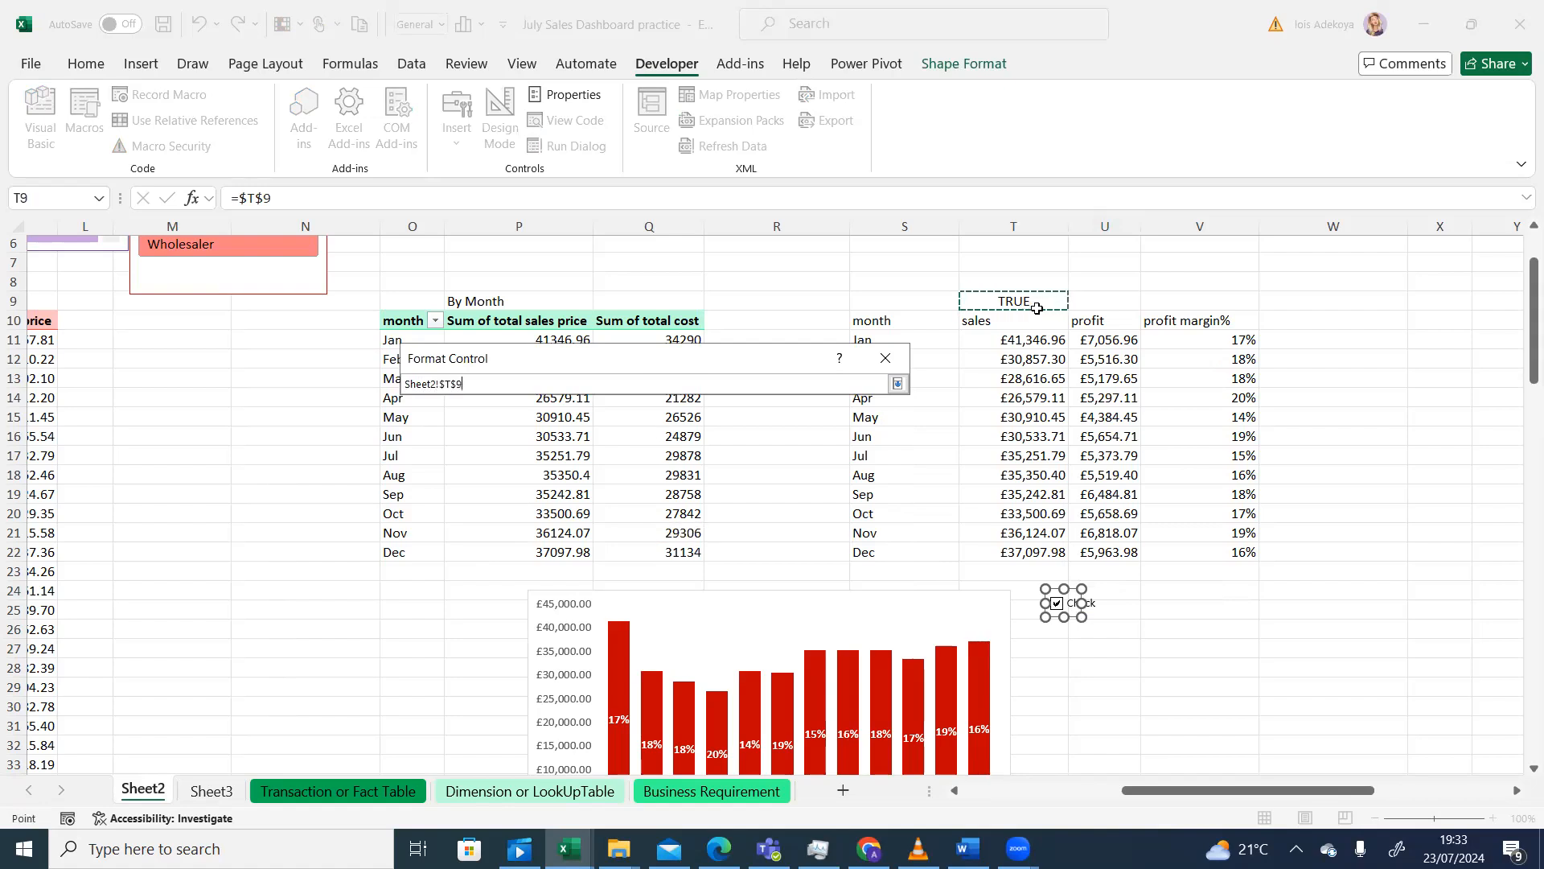
pyautogui.press('Return')
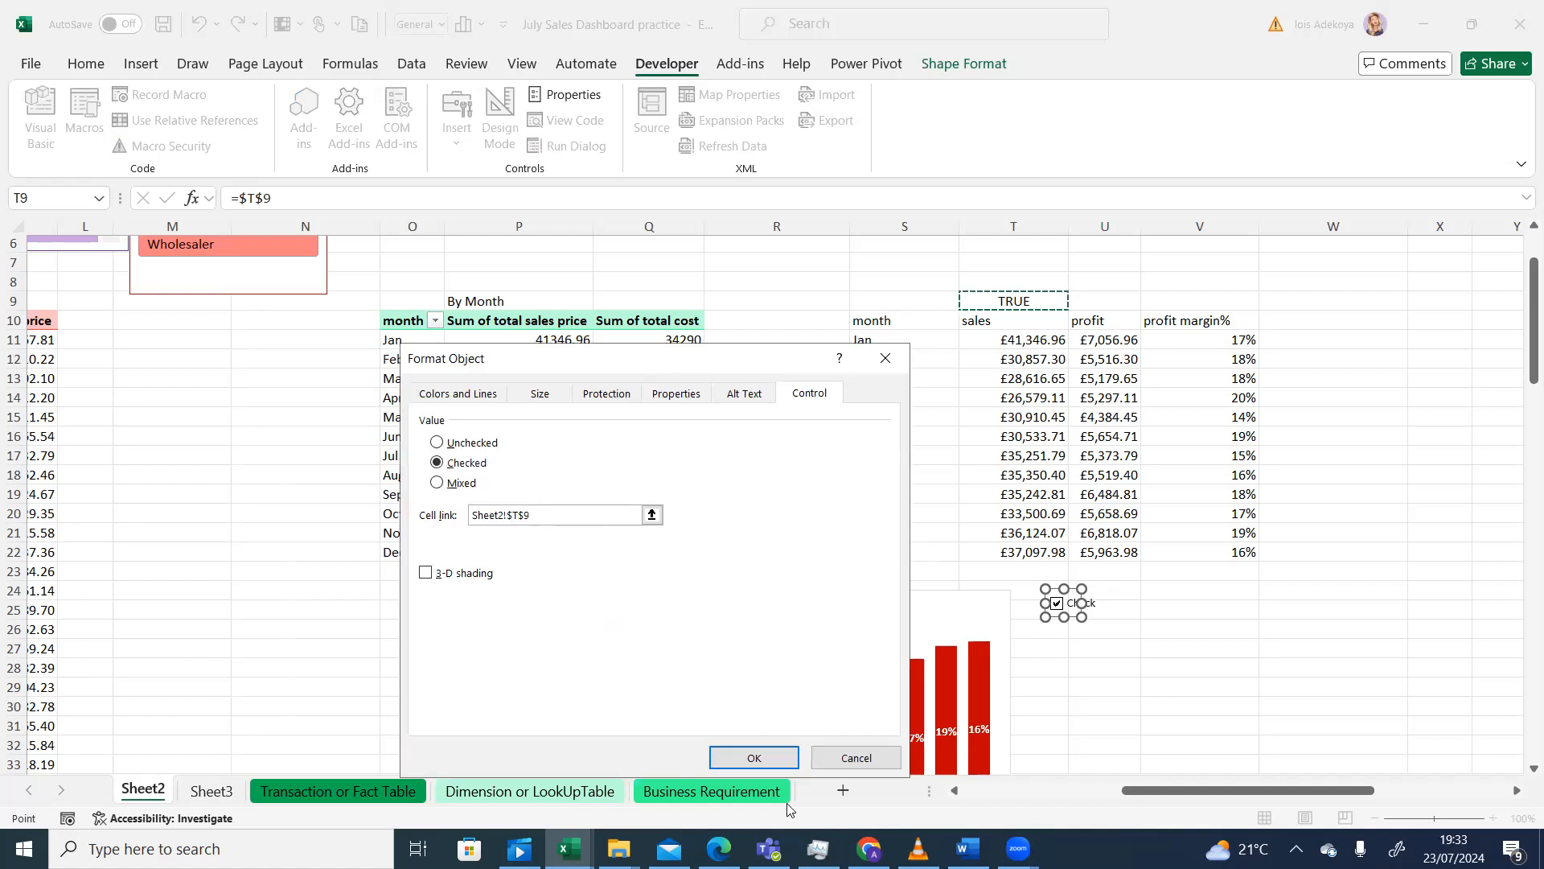
pyautogui.click(734, 756)
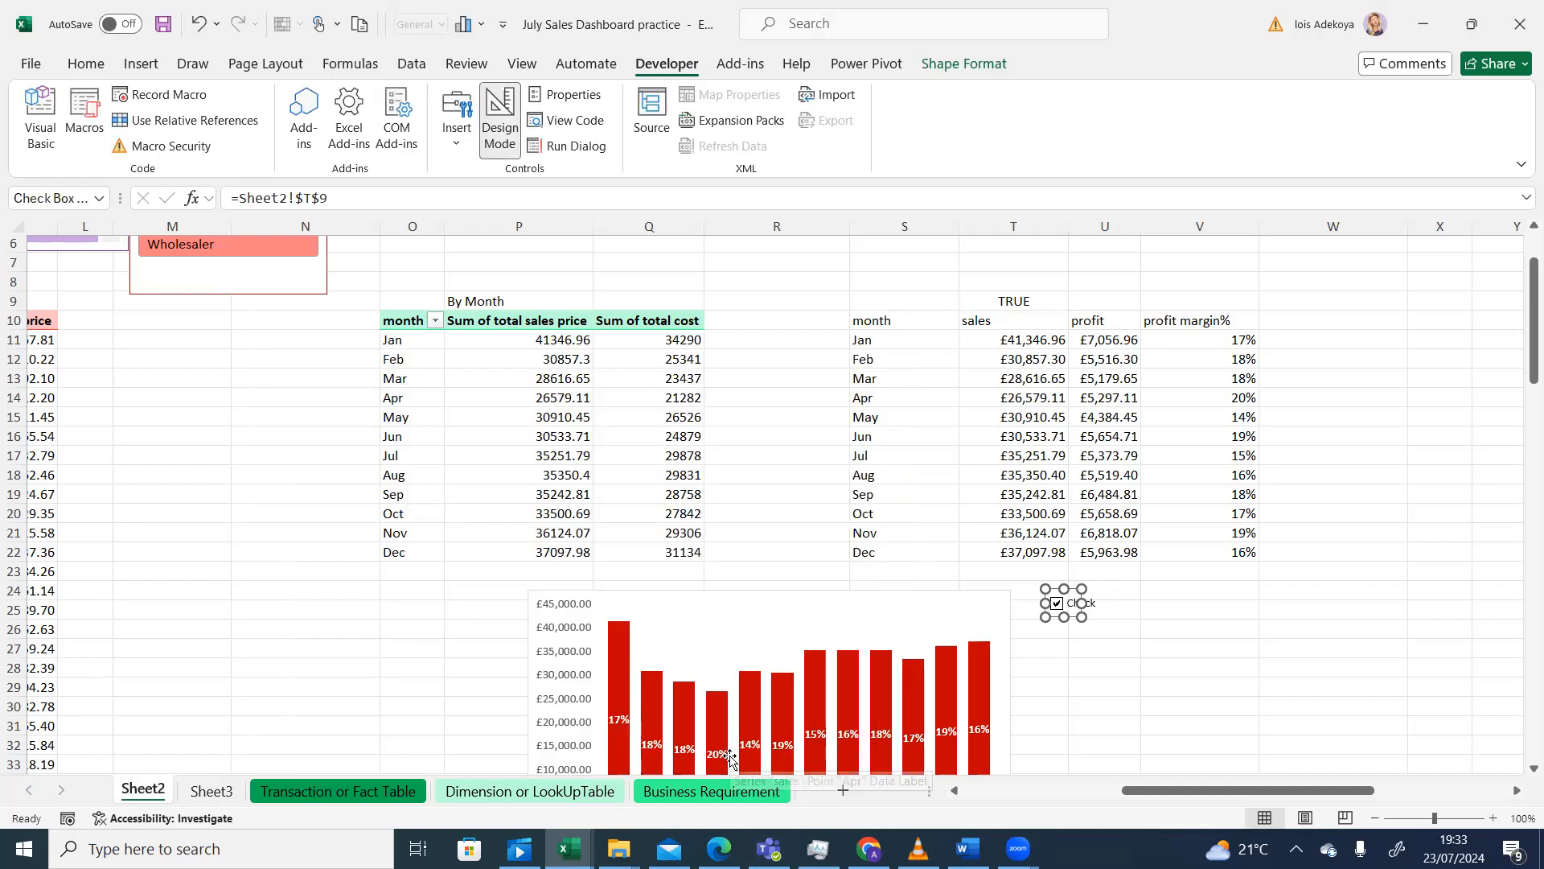
pyautogui.click(1098, 609)
# - Untick the box, review its control settings, then tick it so T9 reads TRUE
pyautogui.click(1058, 606)
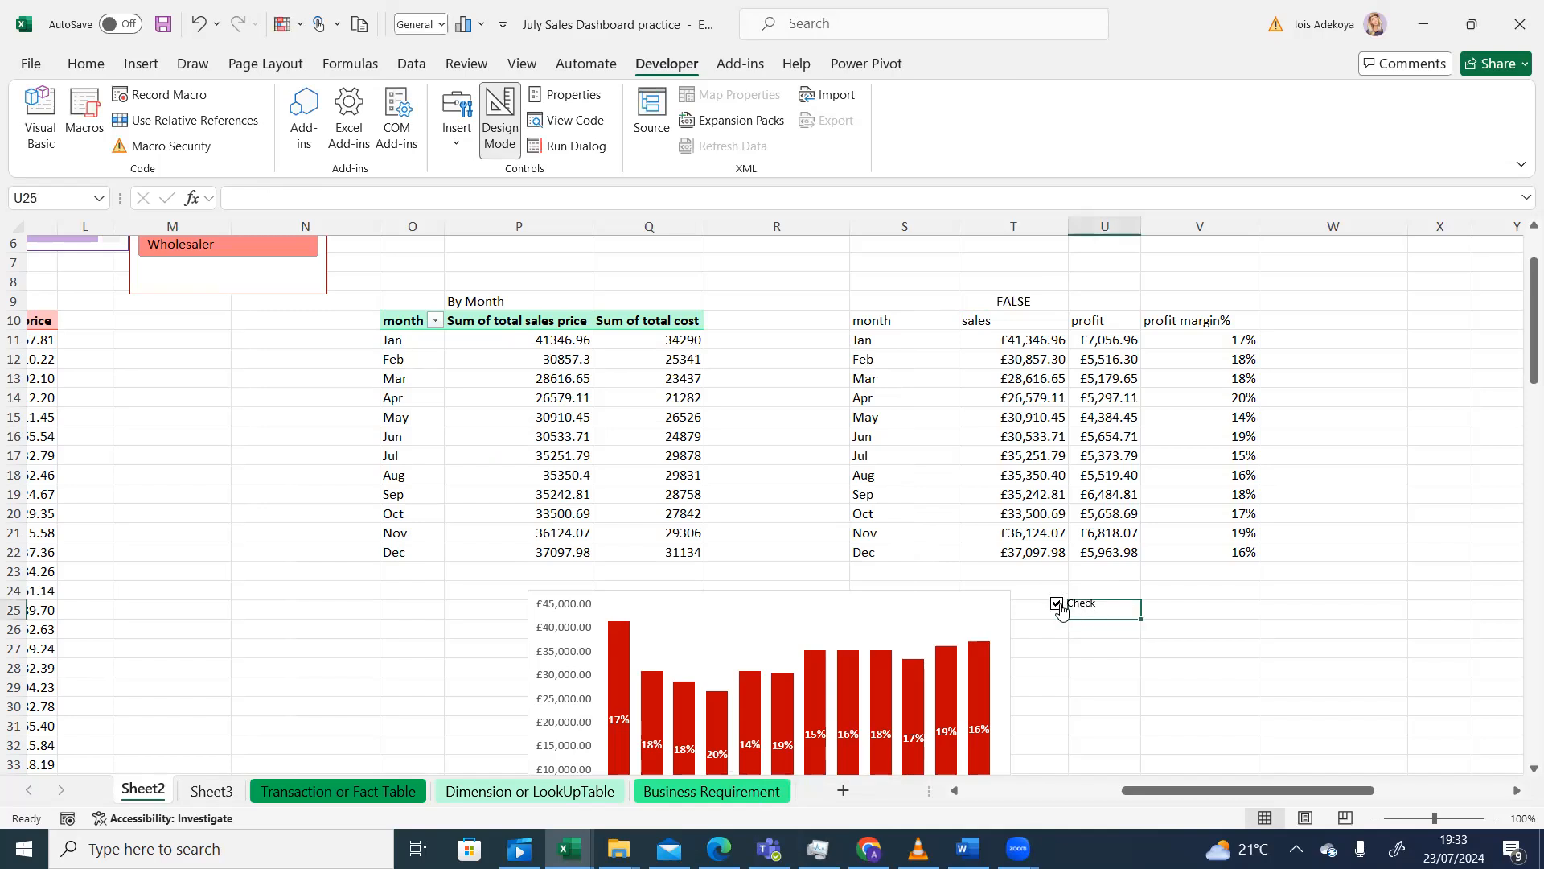
pyautogui.rightClick(1060, 607)
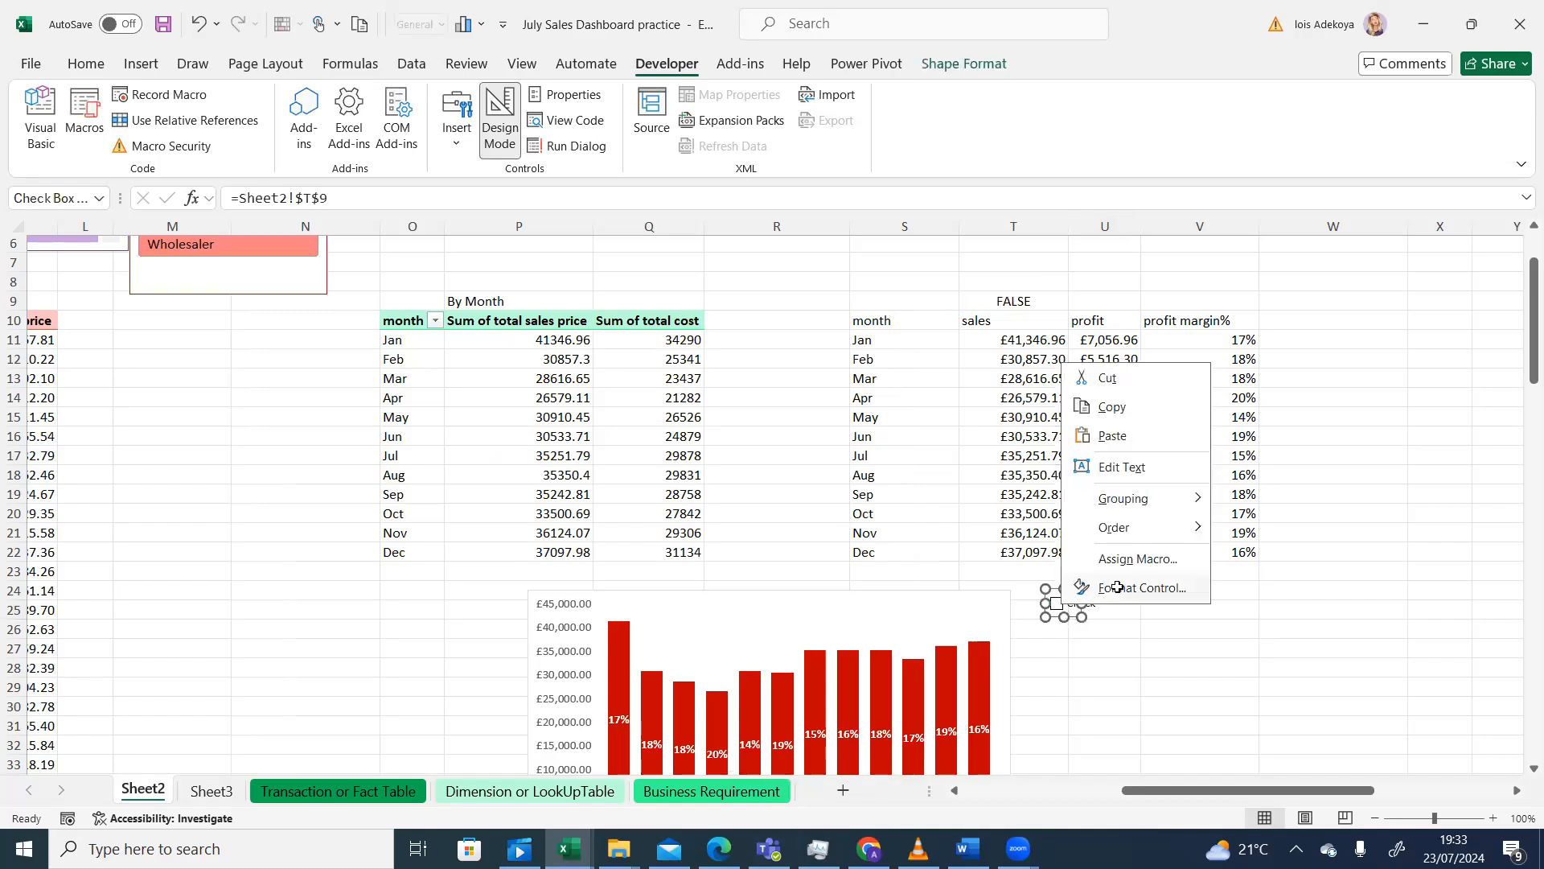
pyautogui.click(1117, 587)
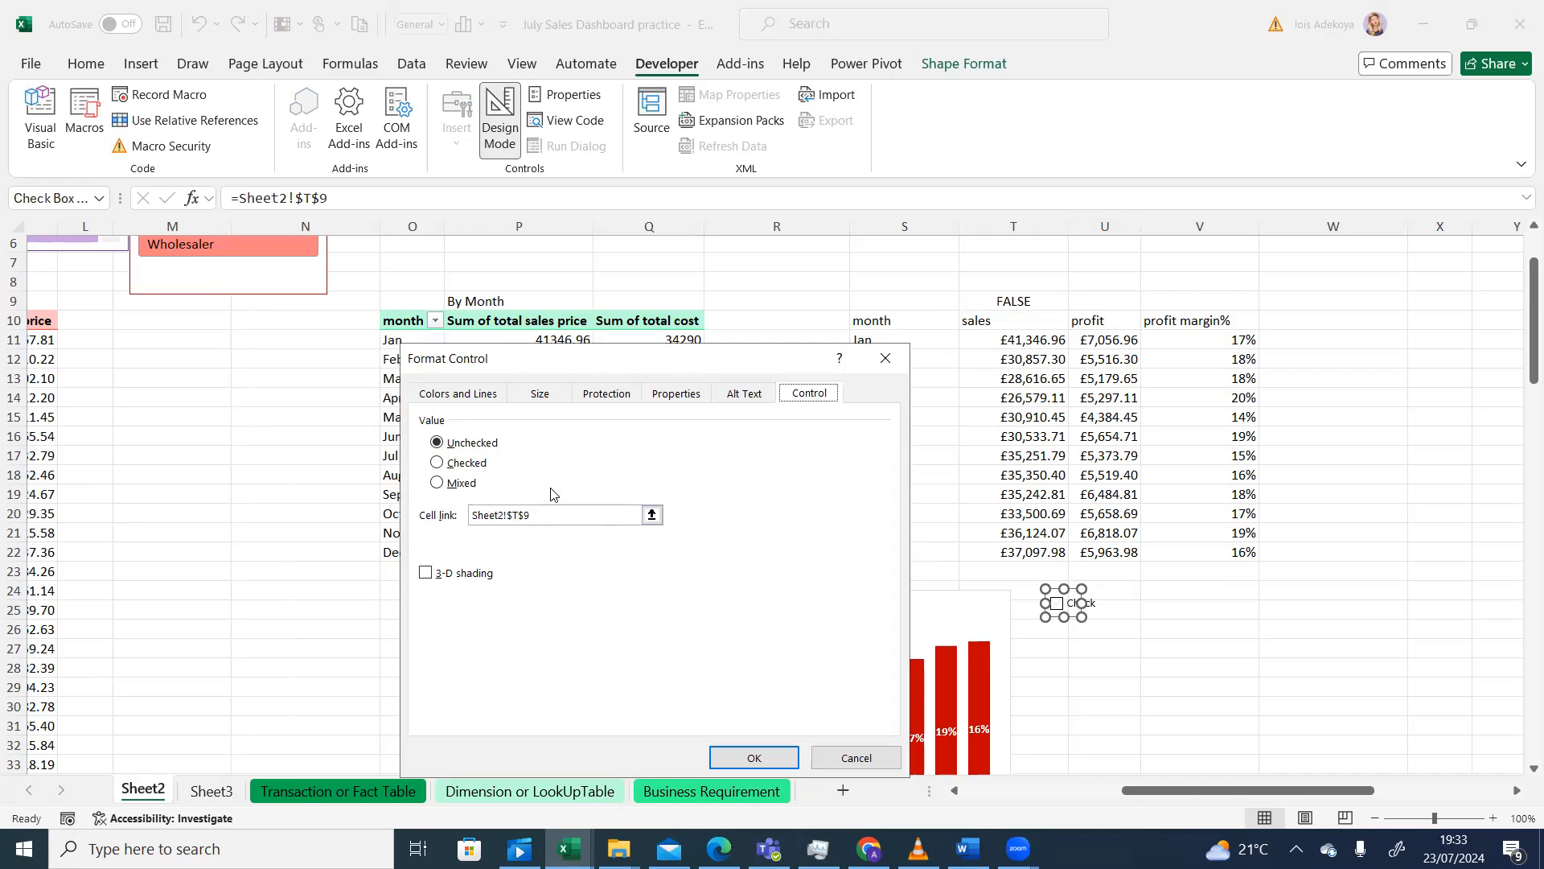
pyautogui.click(883, 364)
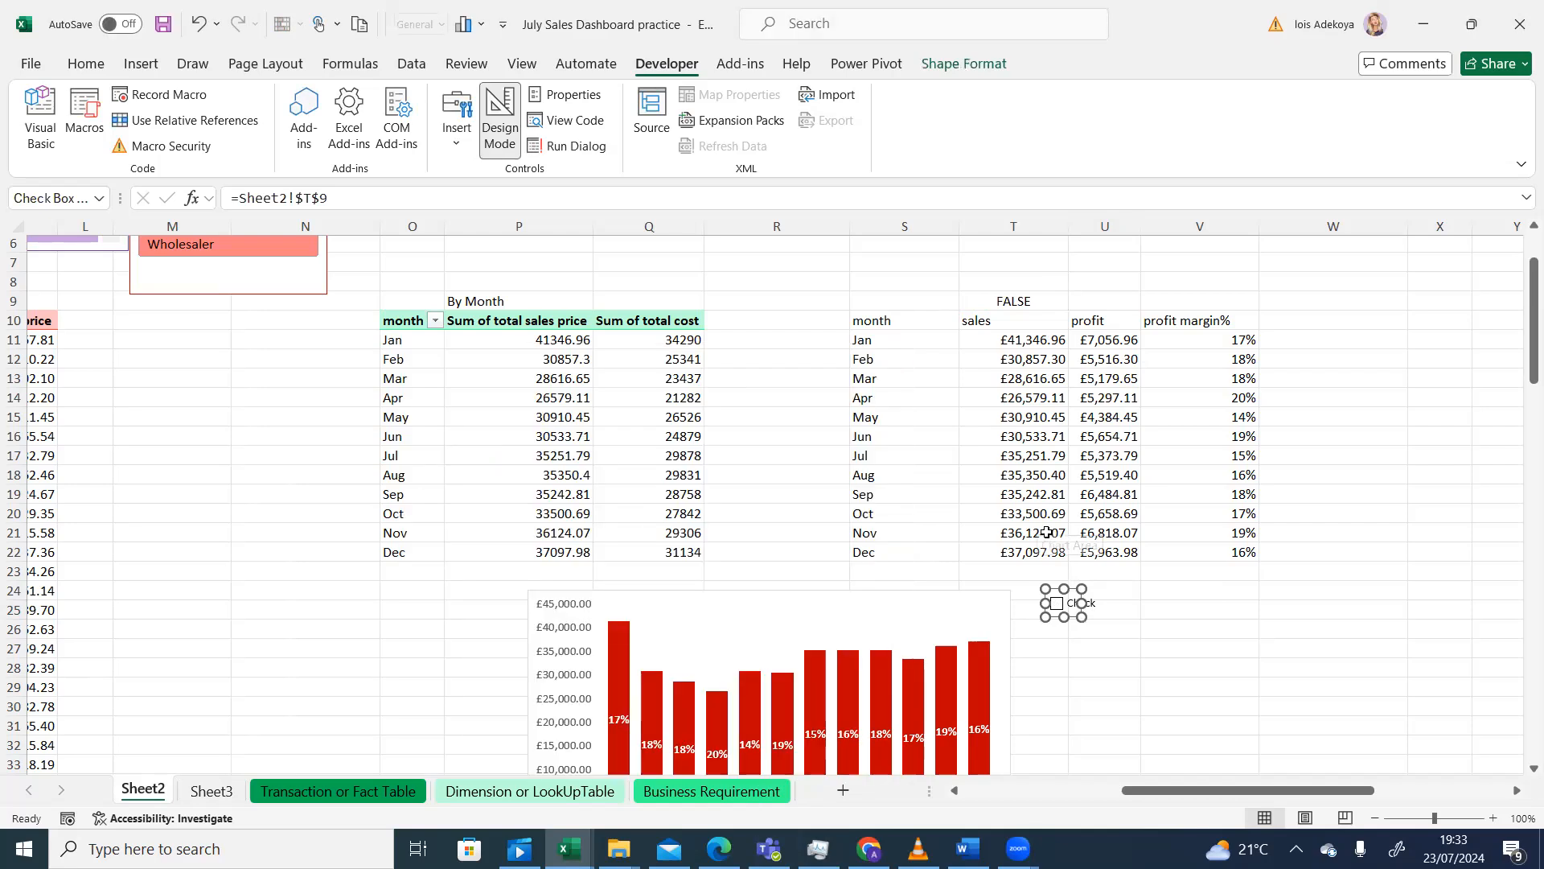
pyautogui.click(1168, 590)
pyautogui.click(1078, 609)
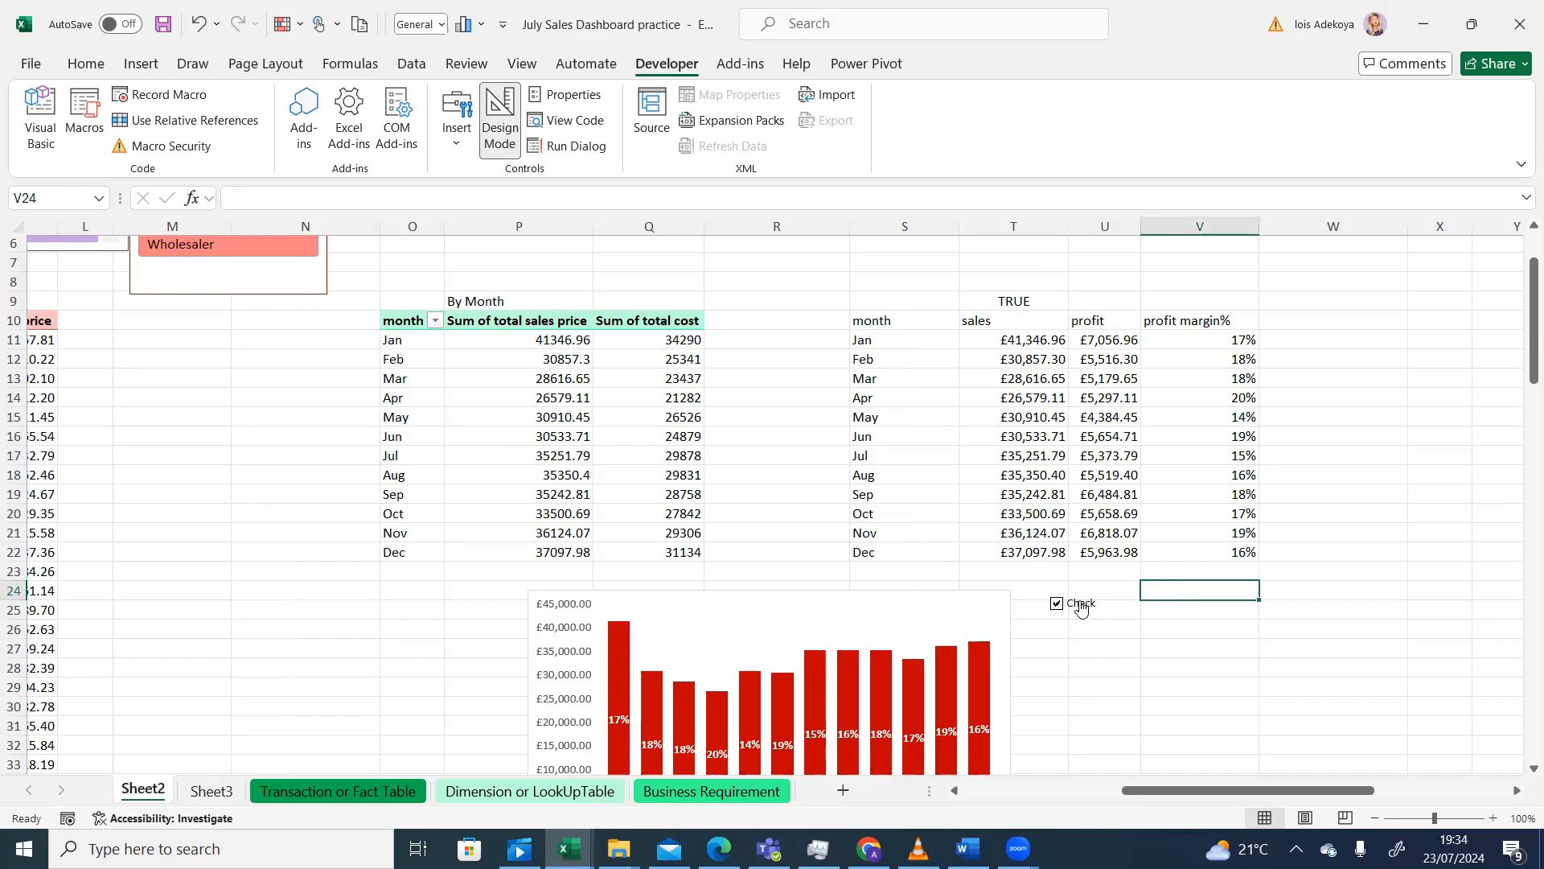
# - Copy the T9-linked Check box from Sheet2 and paste a second copy onto Sheet3
pyautogui.rightClick(1085, 607)
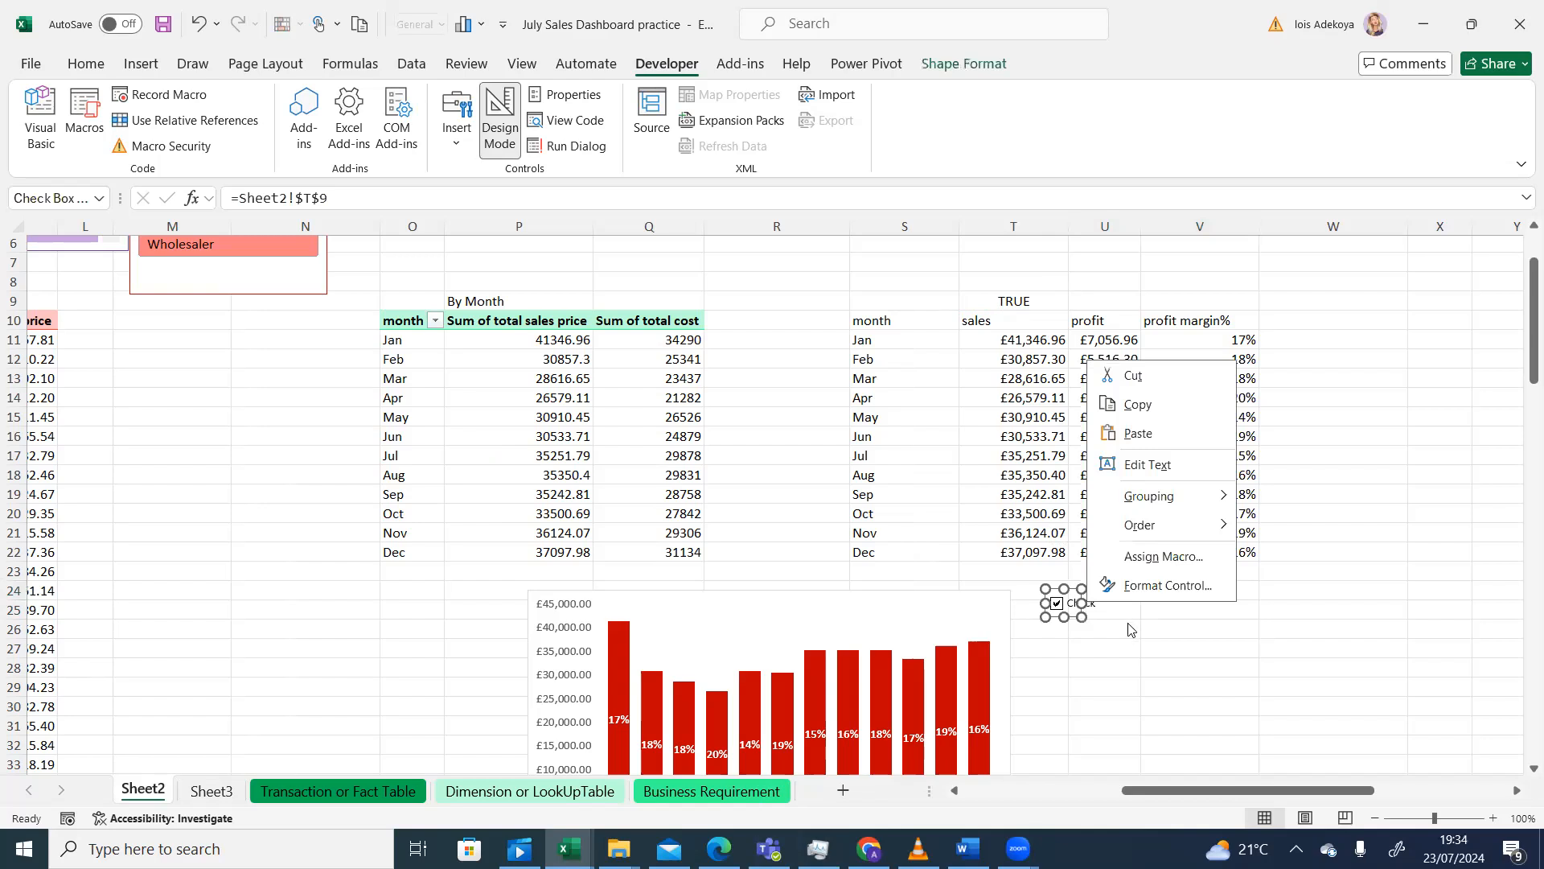
pyautogui.click(1135, 405)
pyautogui.click(211, 792)
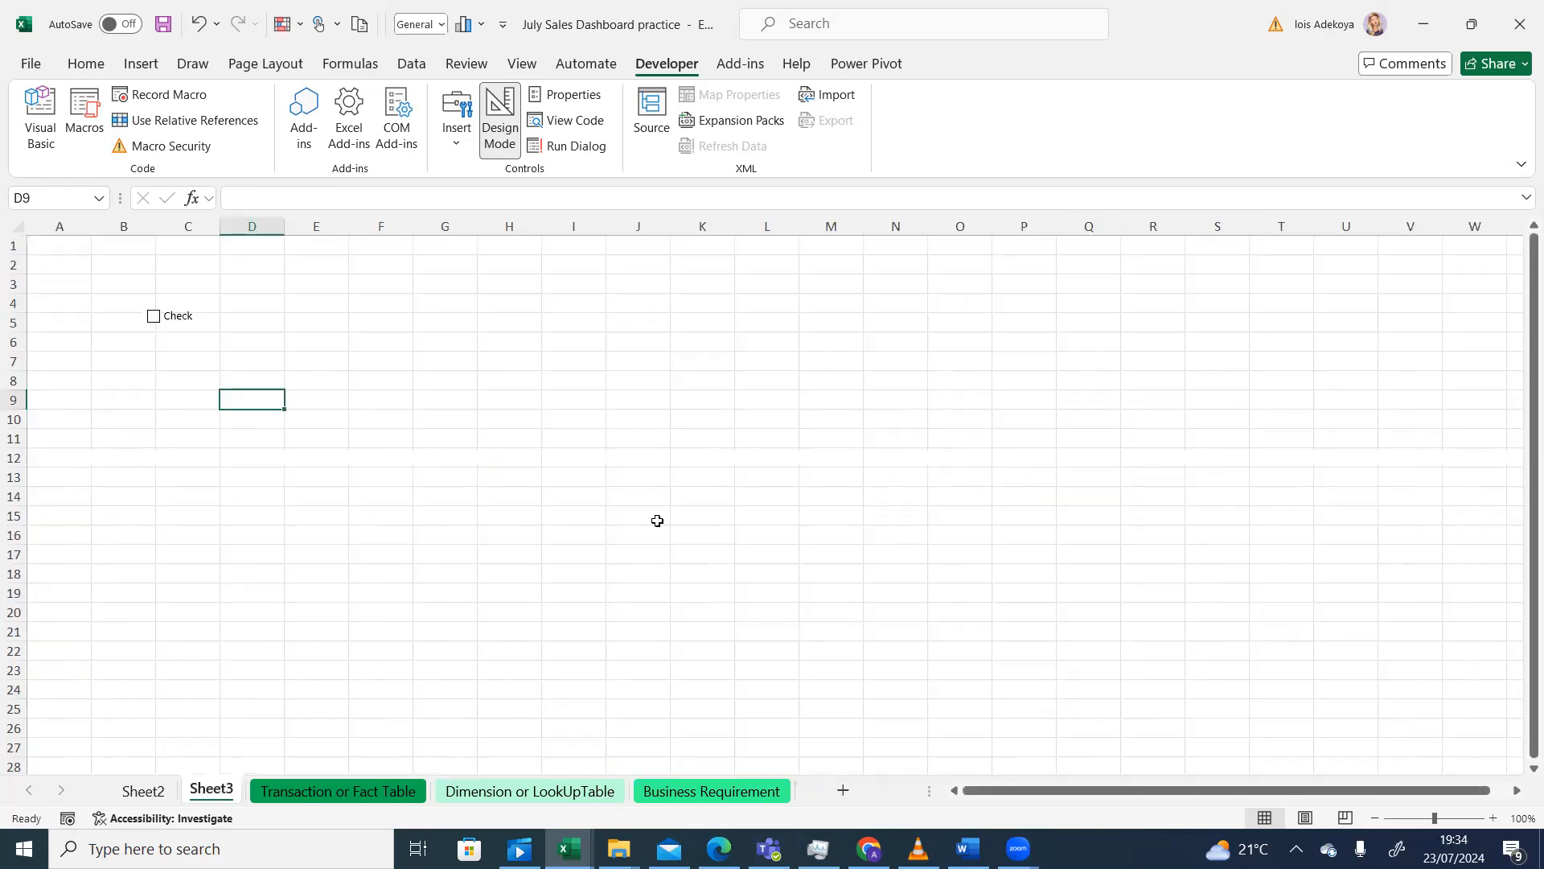
pyautogui.click(627, 466)
pyautogui.hotkey('ctrl', 'v')
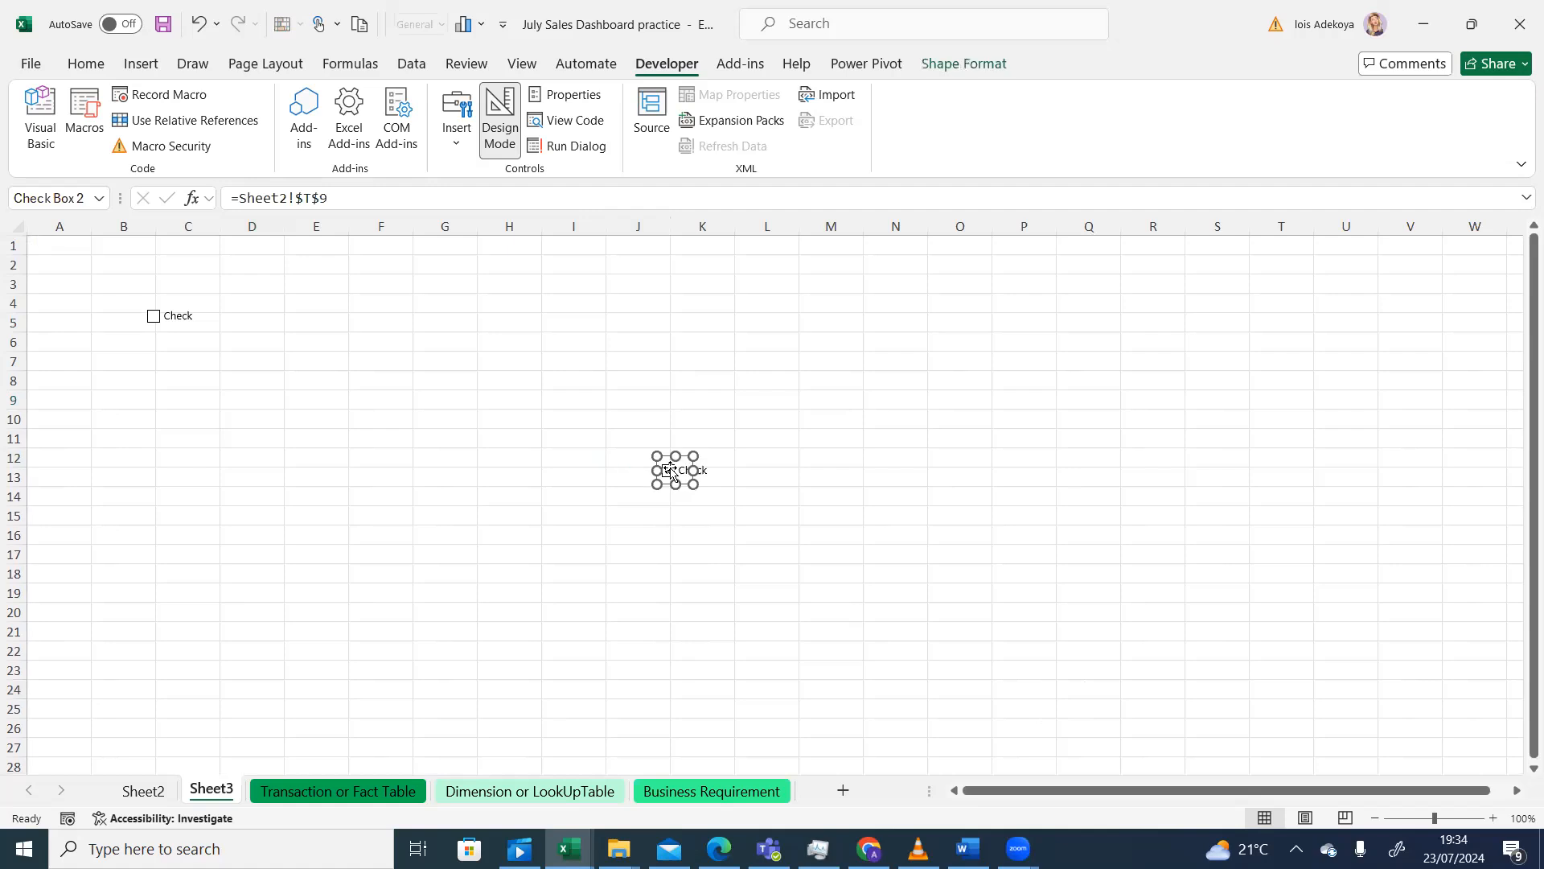
pyautogui.click(783, 444)
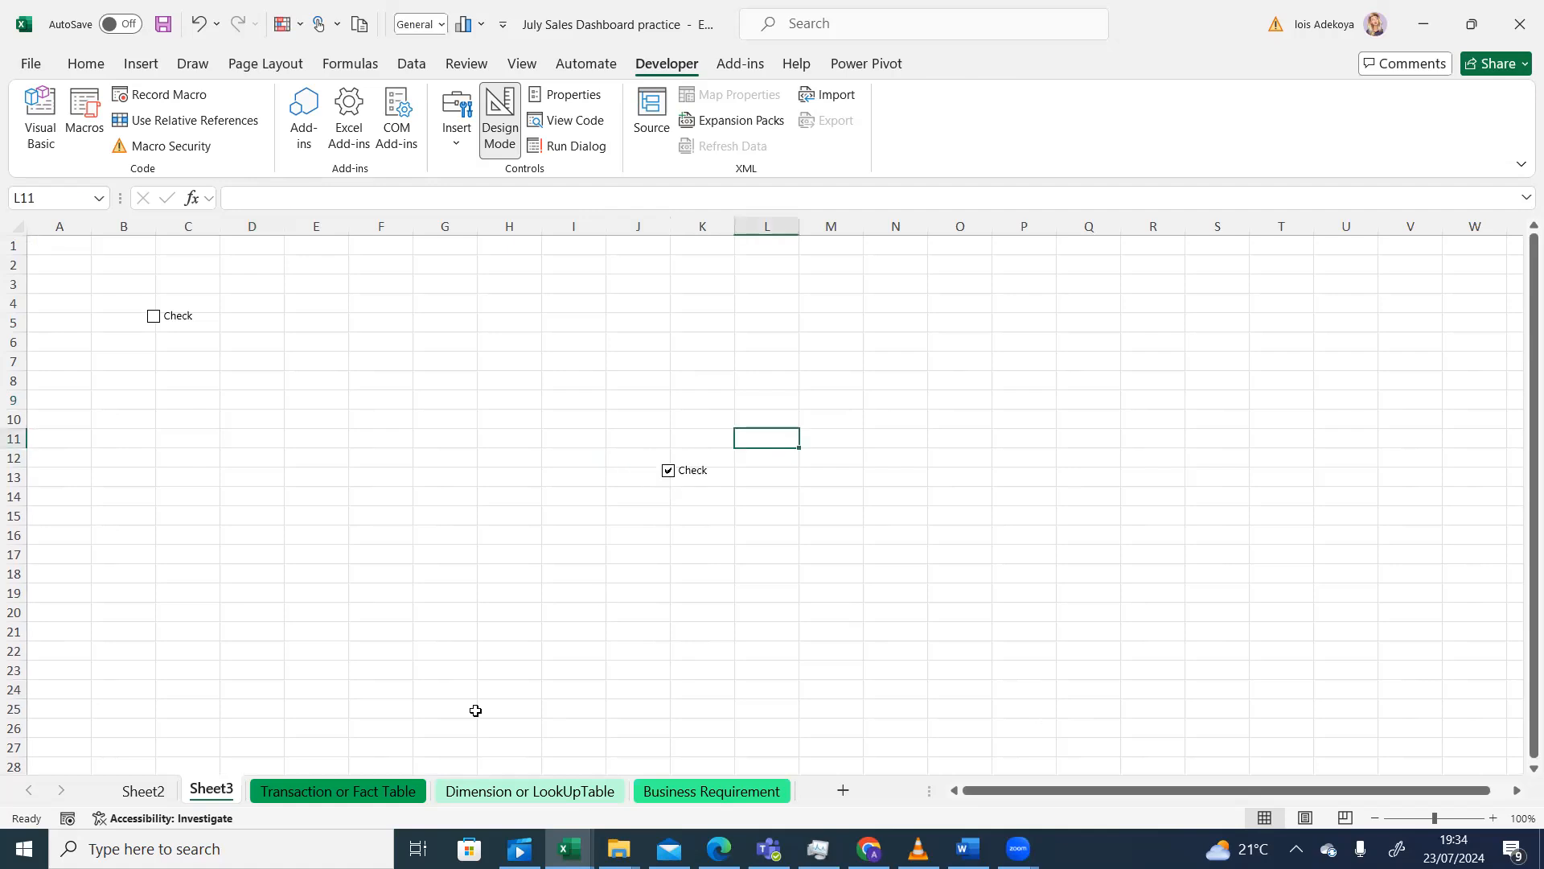
# - Compare the checkboxes on Sheet2 and Sheet3, then tick Sheet2's box so T9 is TRUE
pyautogui.click(145, 792)
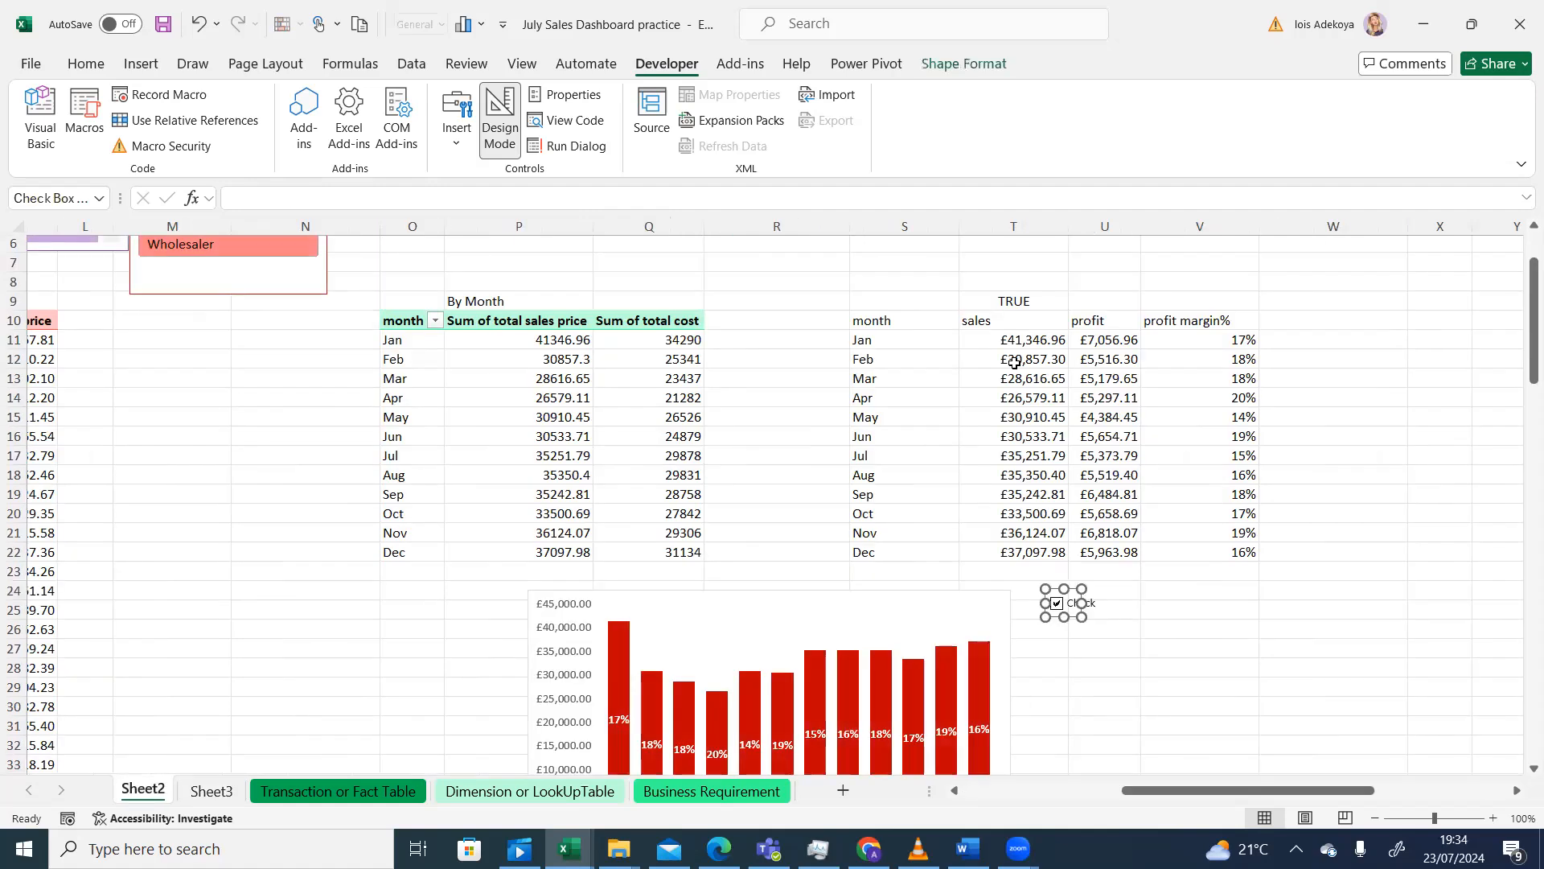
pyautogui.click(210, 792)
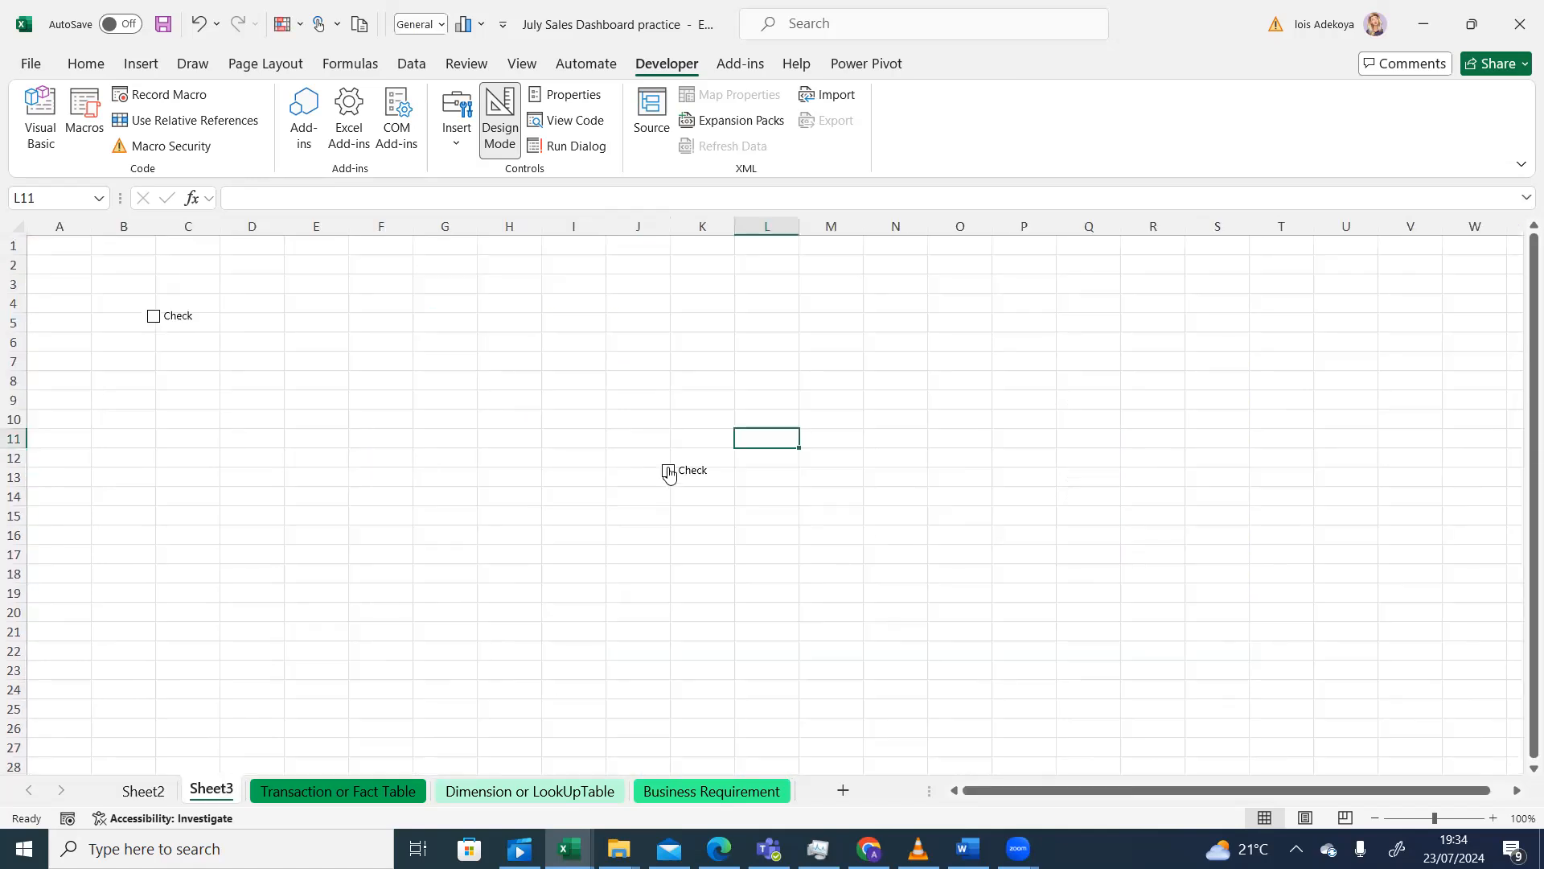
pyautogui.click(147, 792)
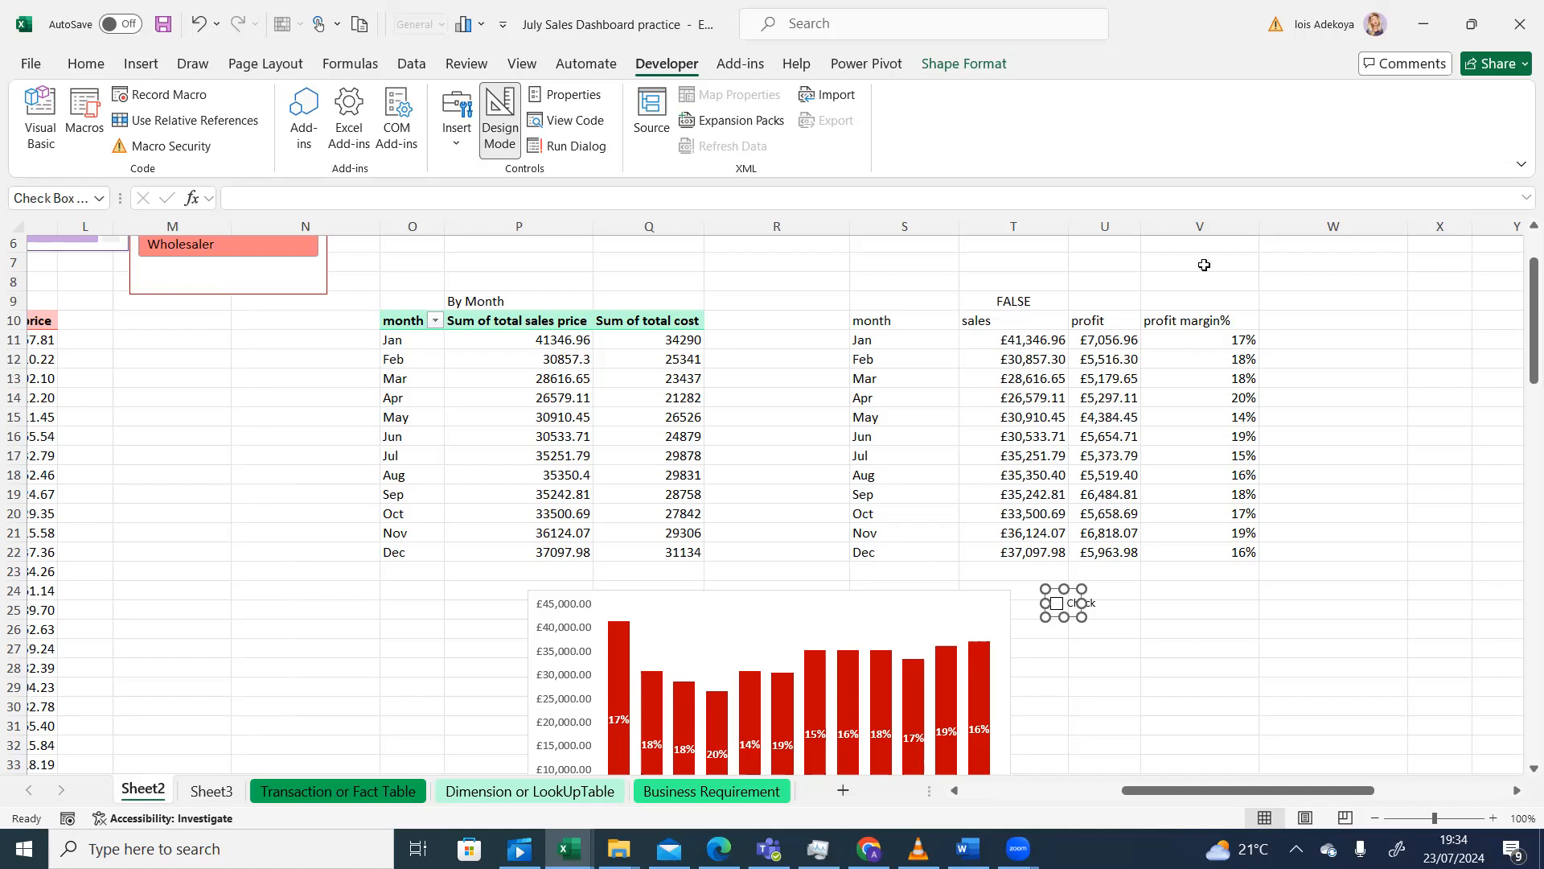
pyautogui.click(217, 794)
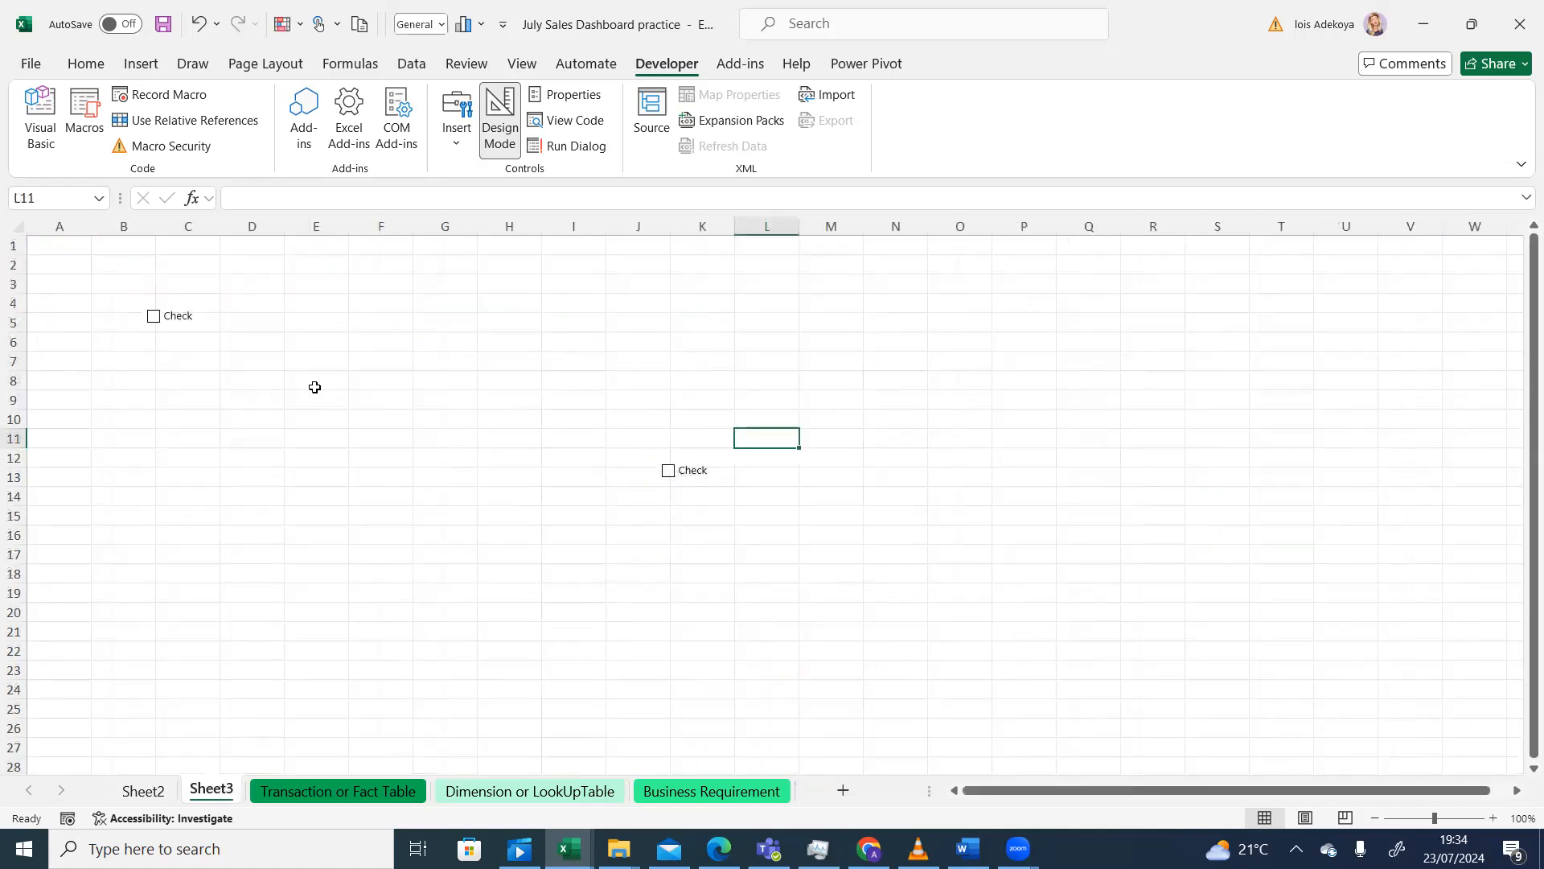
pyautogui.click(148, 791)
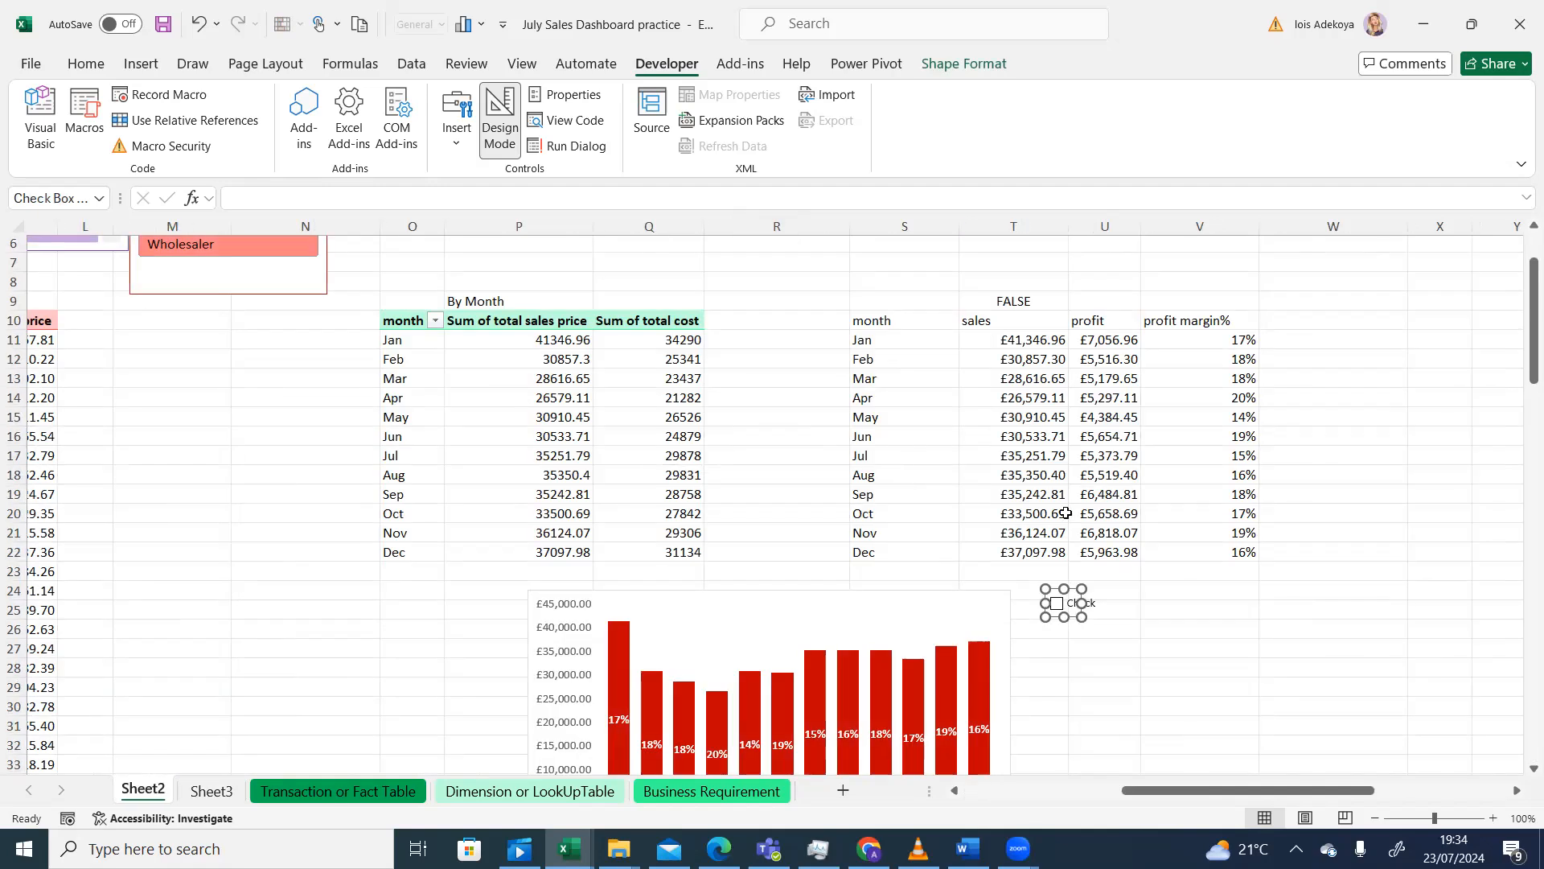
pyautogui.click(1207, 590)
pyautogui.click(1057, 604)
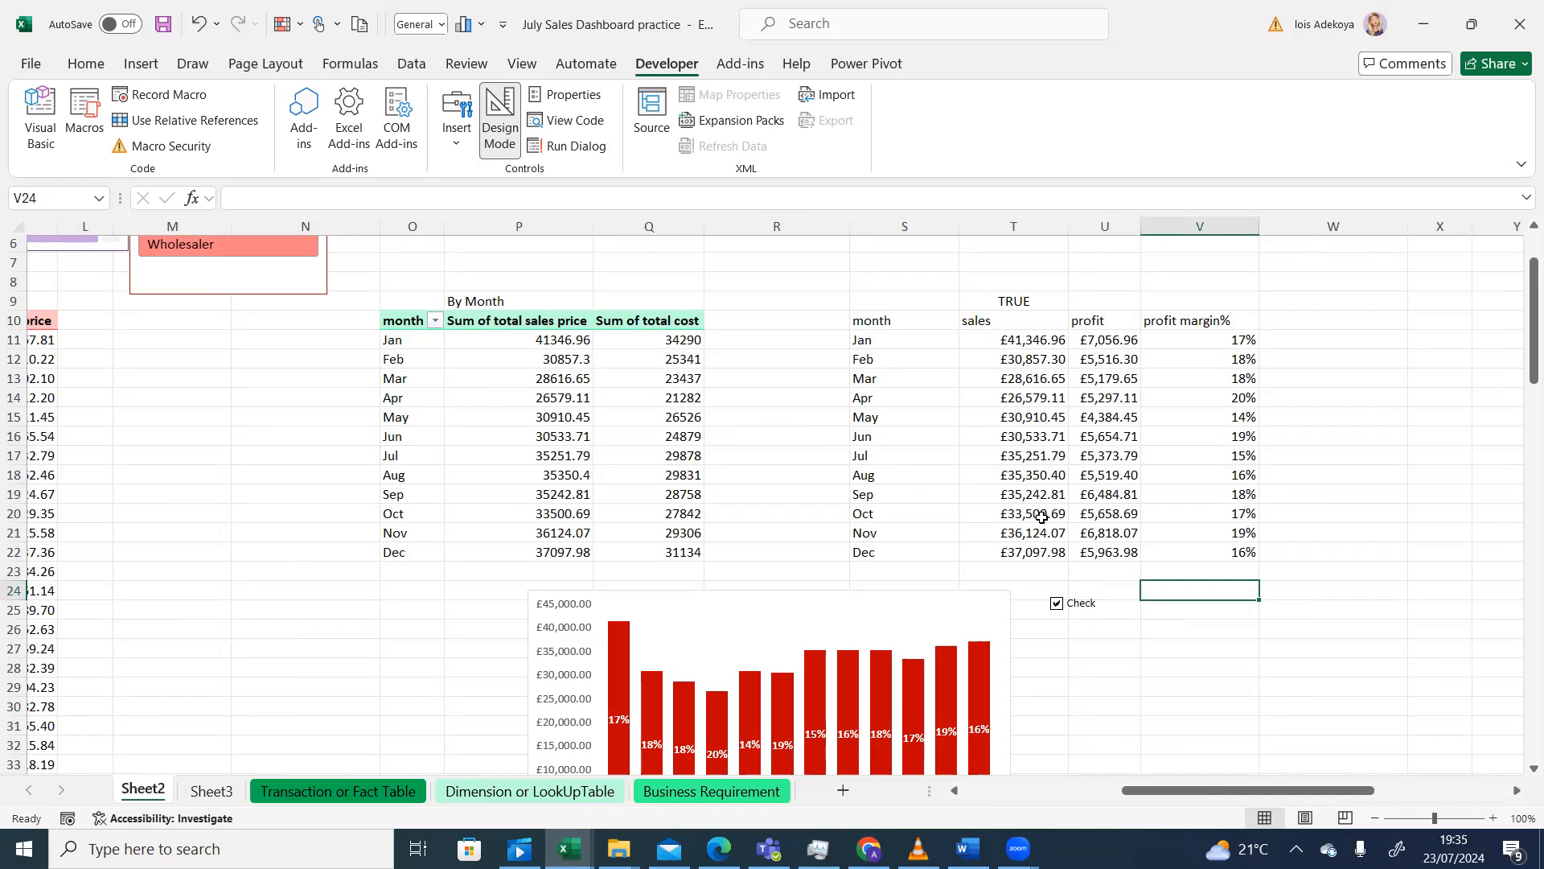
# - Untick and re-tick the first checkbox to confirm T9 still toggles
pyautogui.click(1058, 604)
pyautogui.click(1058, 603)
pyautogui.rightClick(1058, 604)
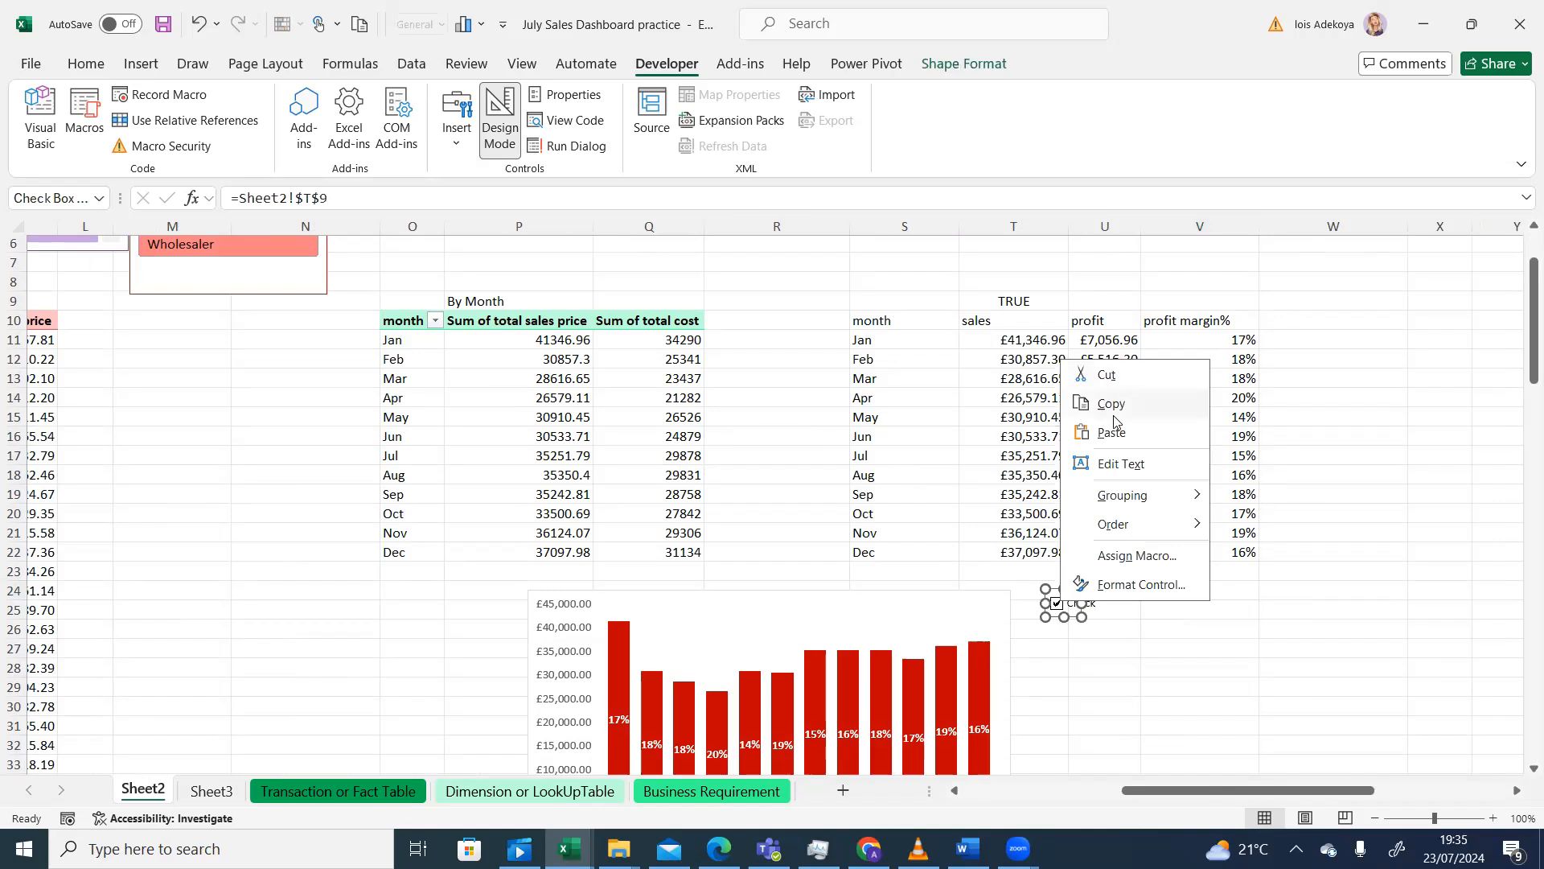
pyautogui.press('Escape')
# - Paste two more copies of the checkbox beside the first one near V25
pyautogui.rightClick(1158, 613)
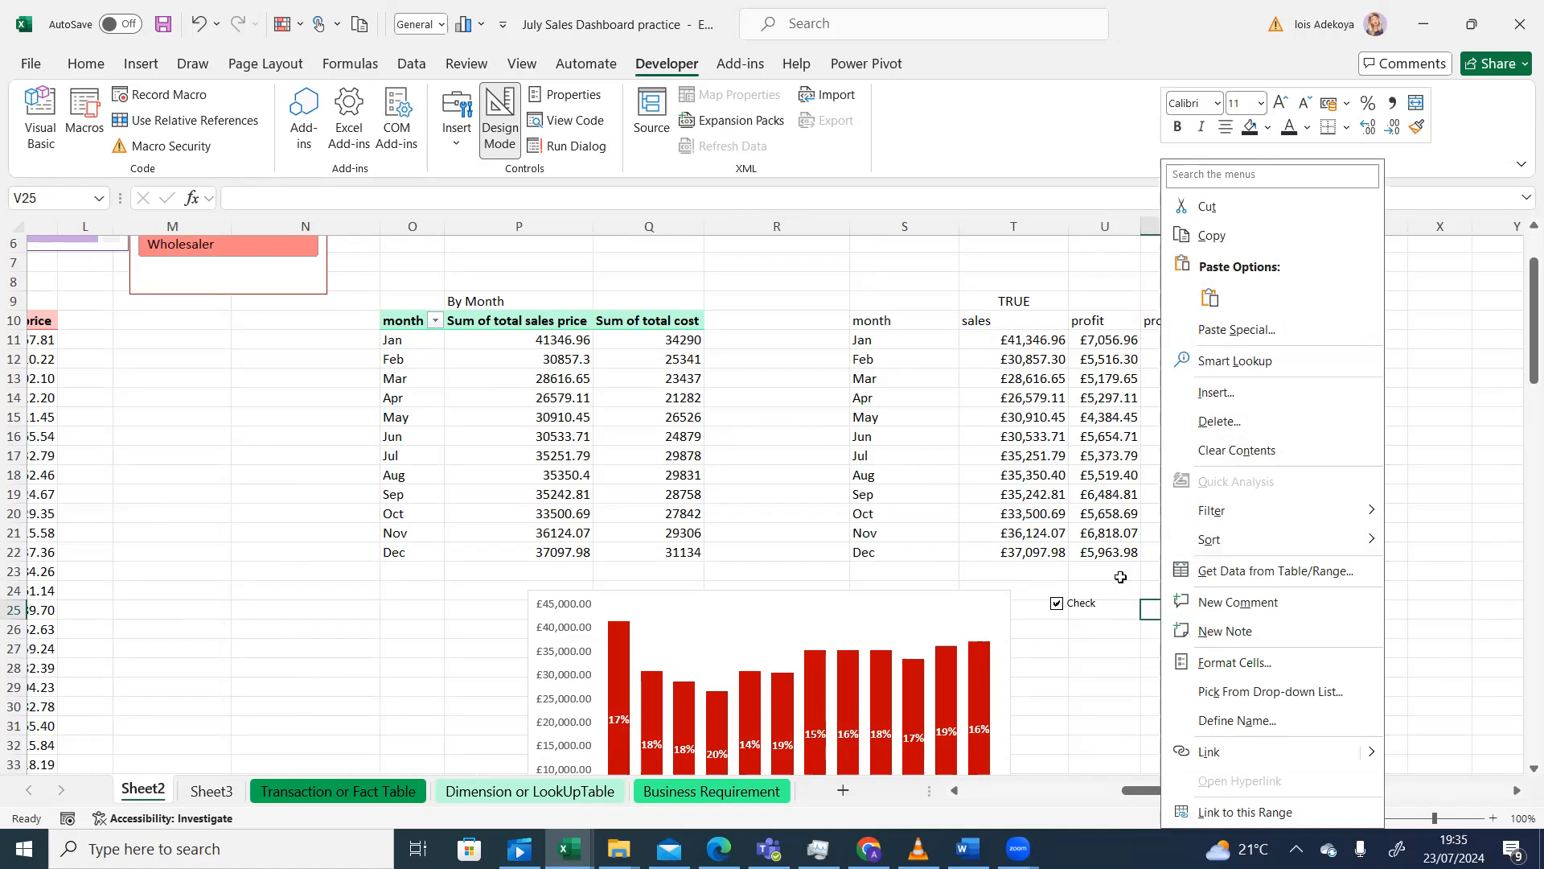
pyautogui.press('Escape')
pyautogui.hotkey('ctrl', 'v')
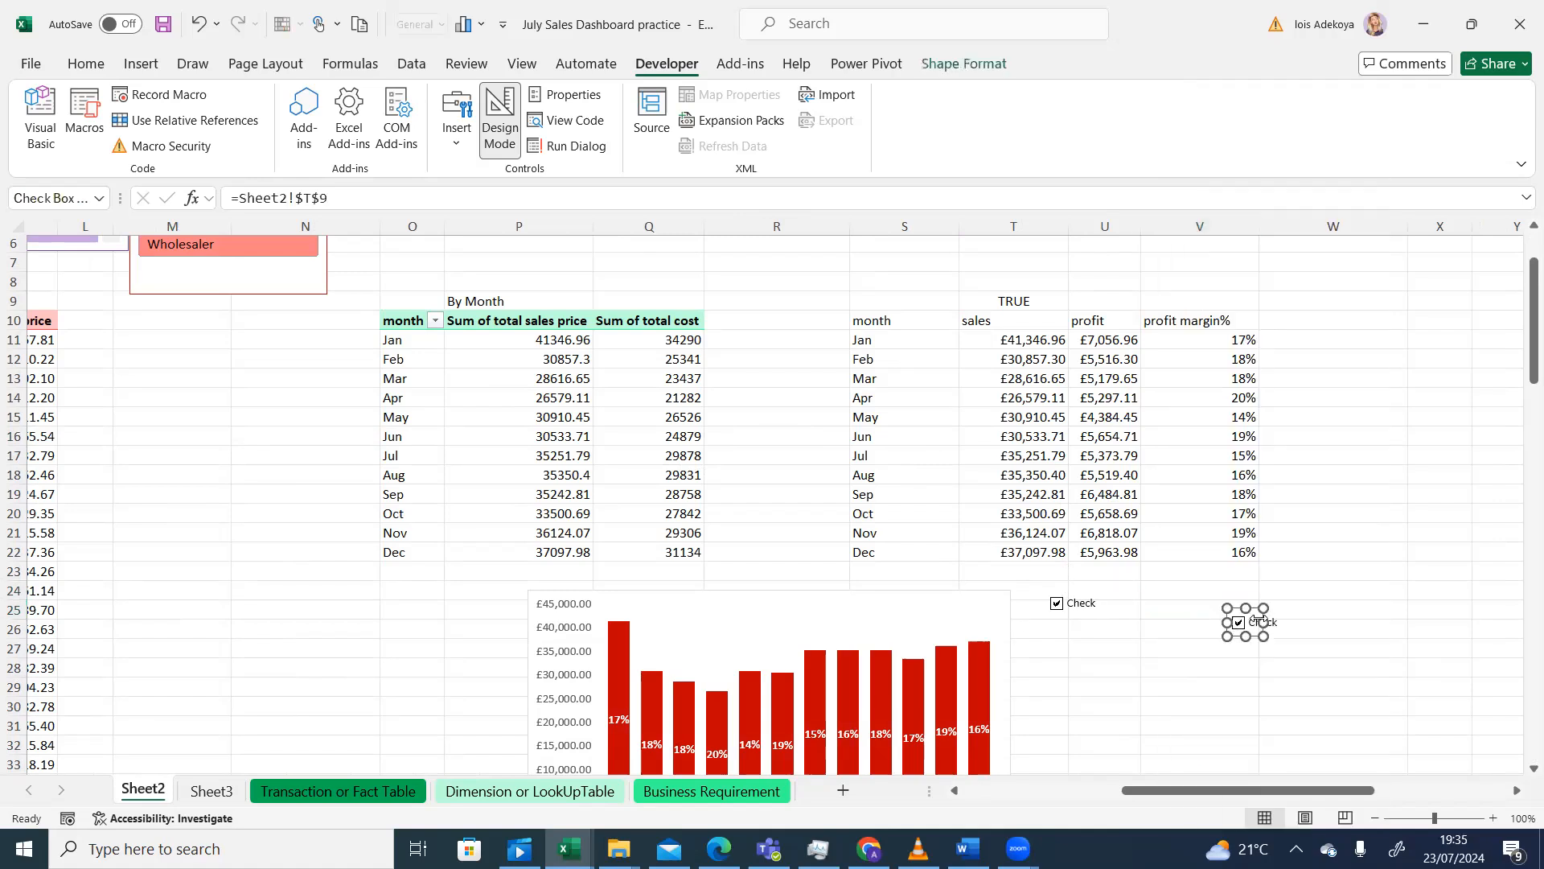
pyautogui.moveTo(1238, 623); pyautogui.dragTo(1124, 604)
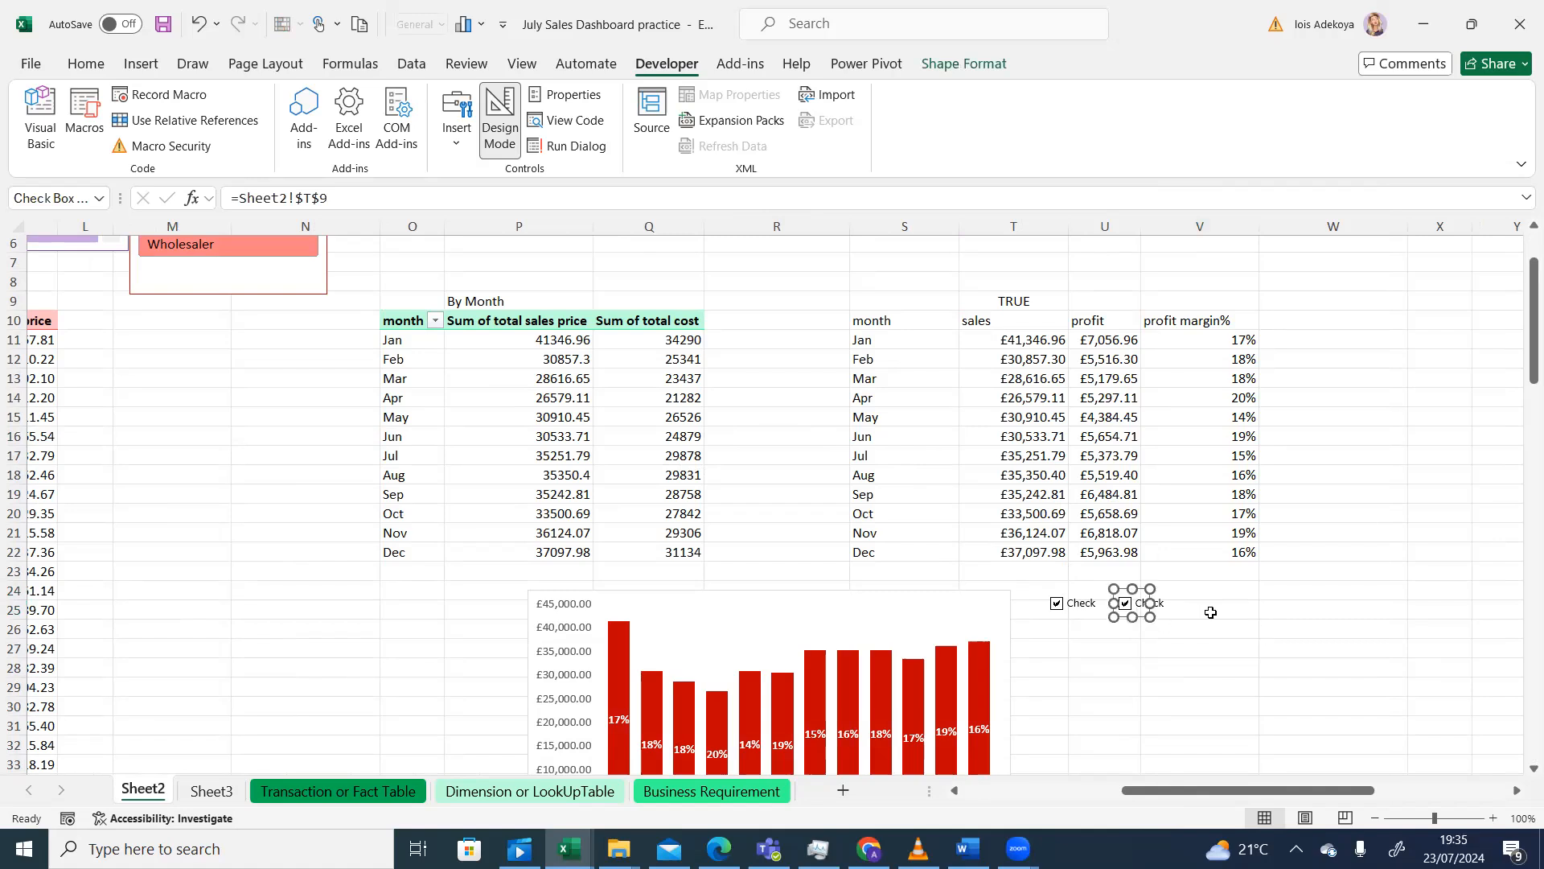
pyautogui.hotkey('ctrl', 'v')
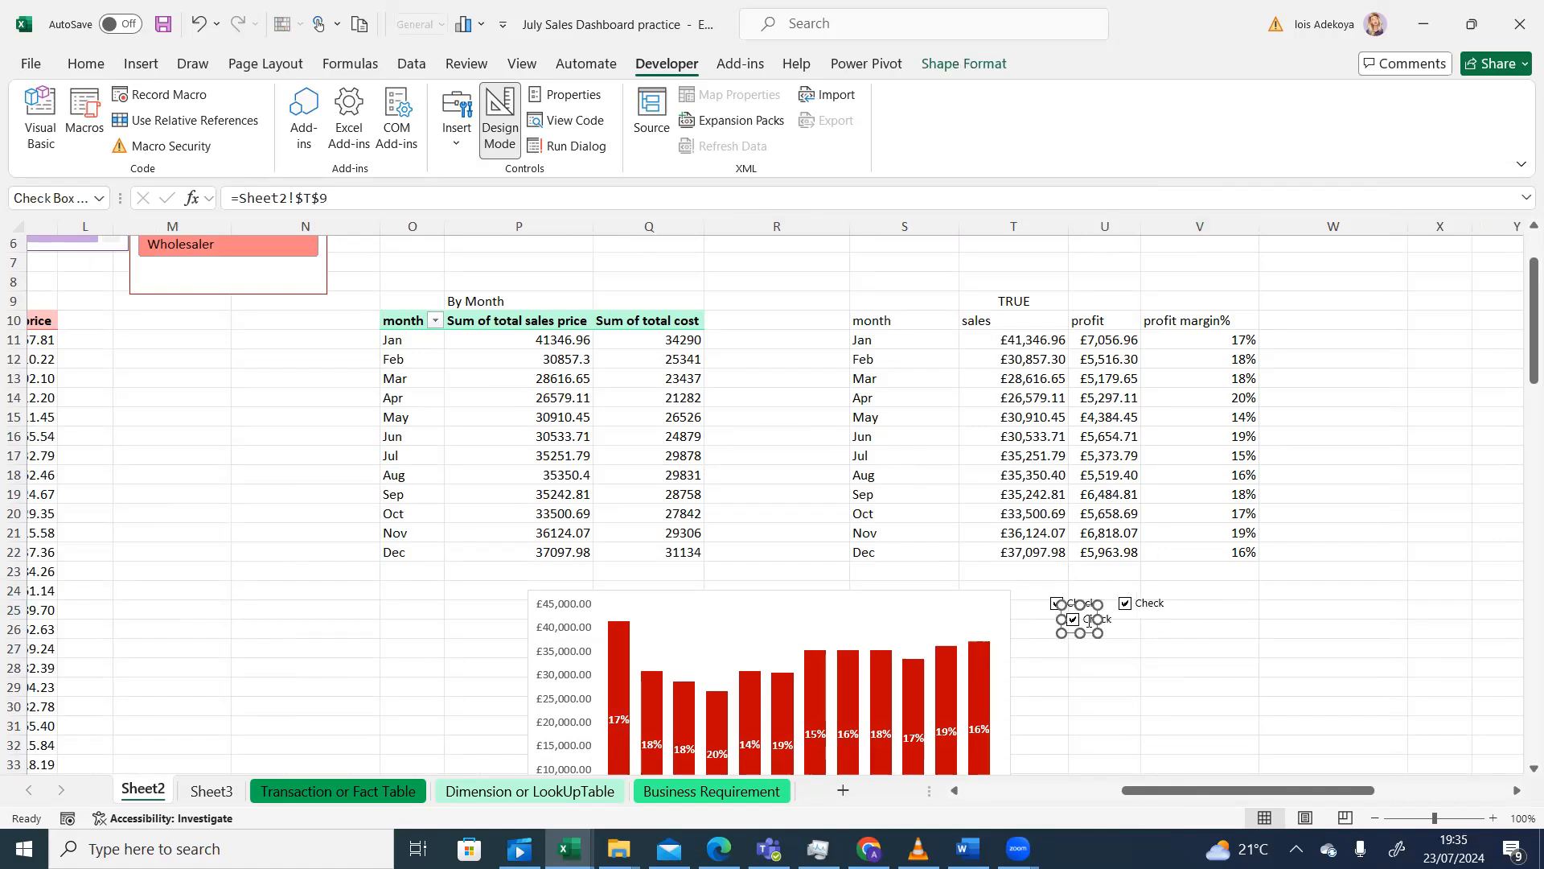
pyautogui.click(1087, 616)
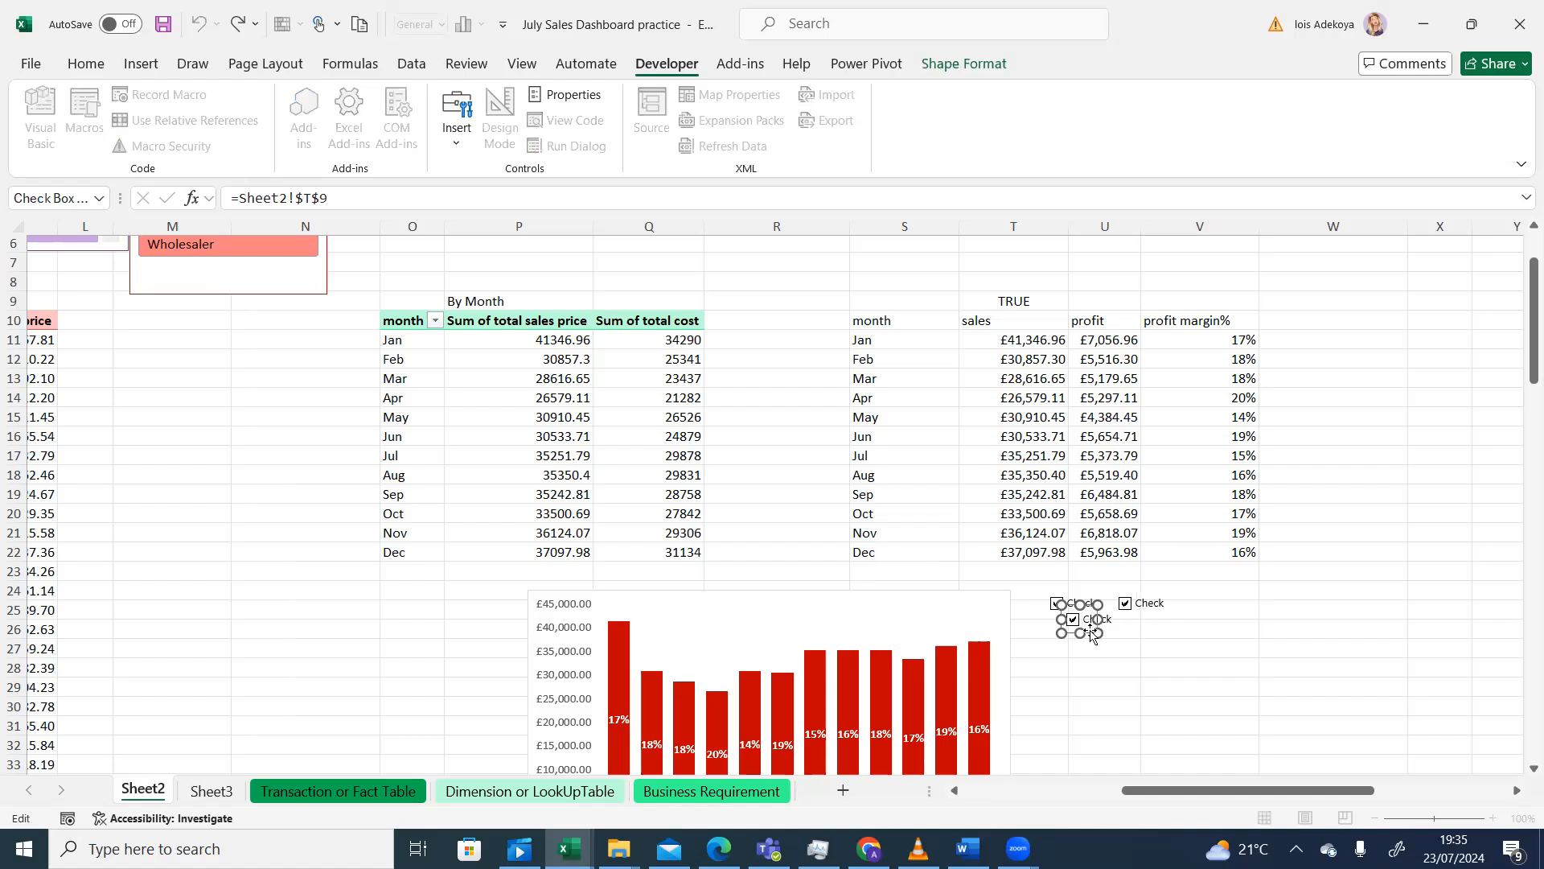
pyautogui.click(1124, 627)
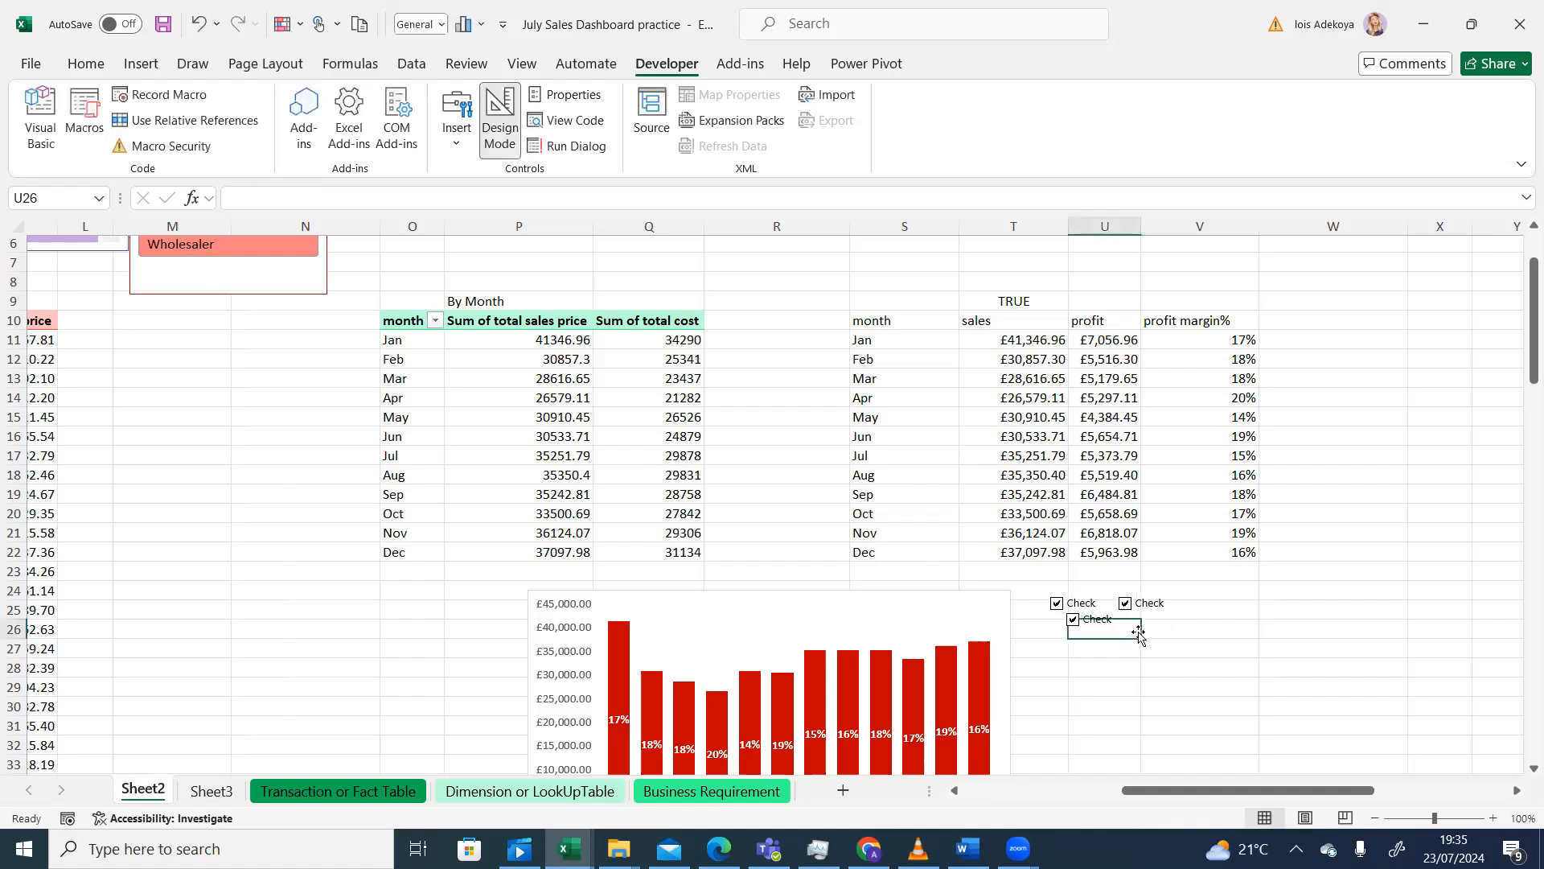
# - Move the third checkbox right of the second and tick the first so T9 reads TRUE
pyautogui.click(1102, 620)
pyautogui.rightClick(1087, 621)
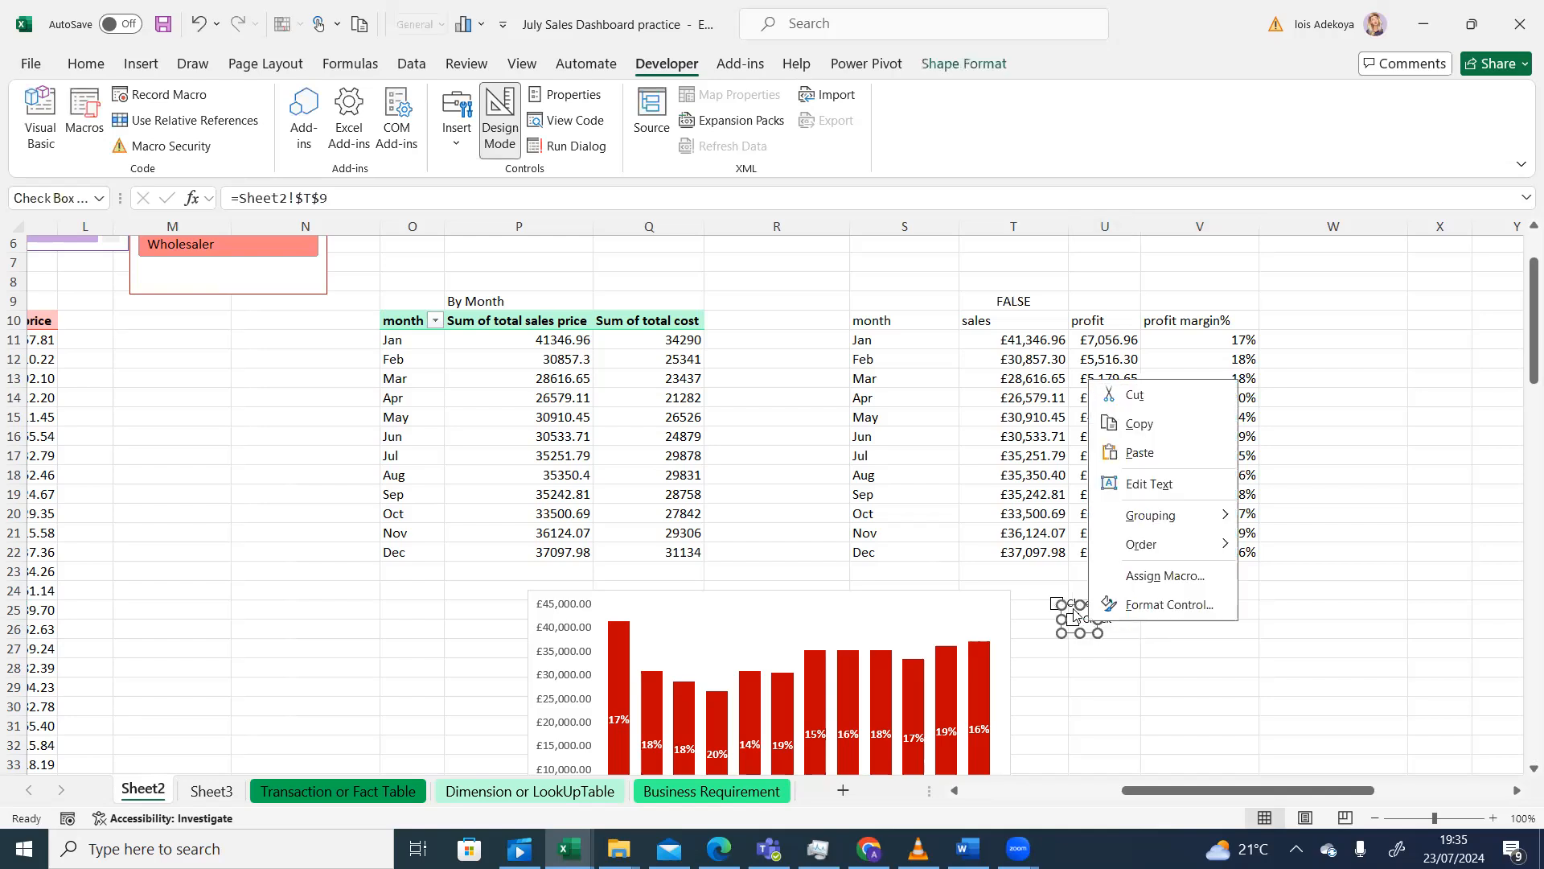
pyautogui.press('Escape')
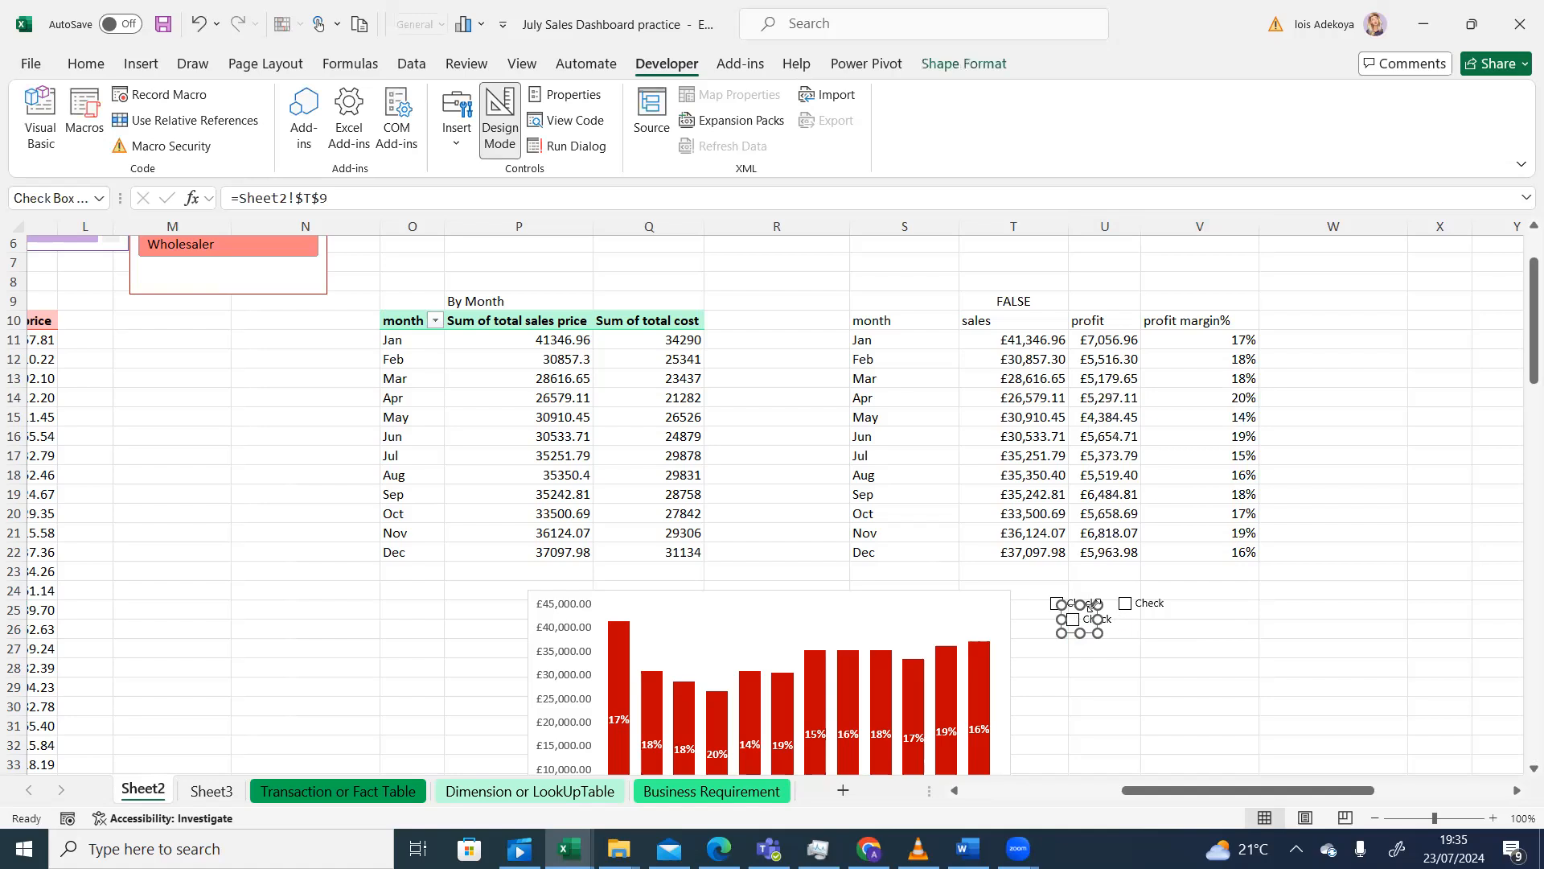
pyautogui.moveTo(1120, 620); pyautogui.dragTo(1243, 605)
pyautogui.click(1143, 626)
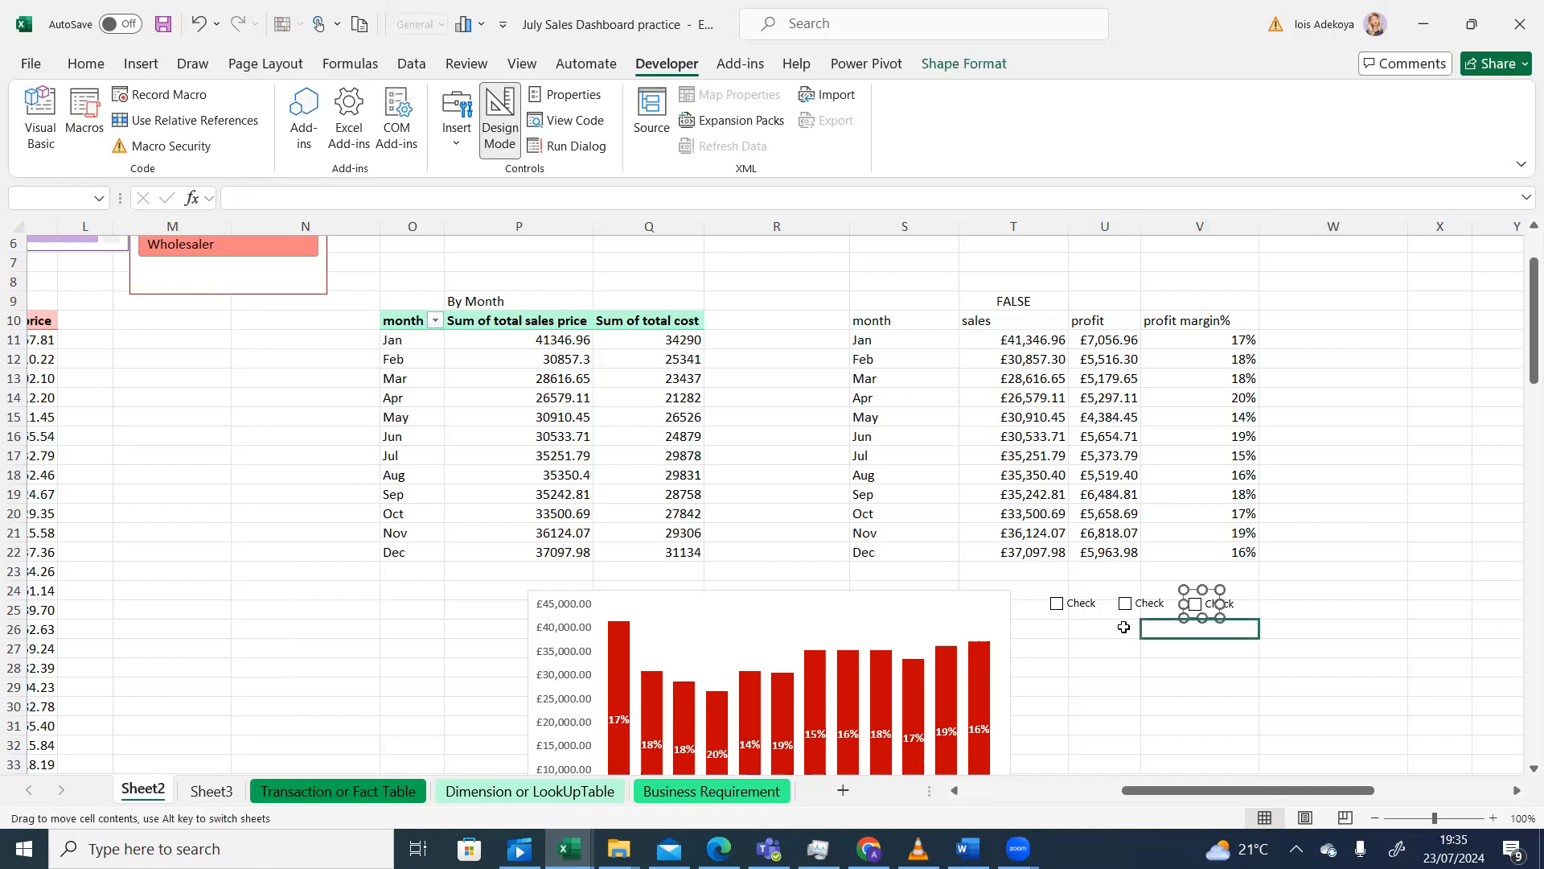
pyautogui.click(1058, 609)
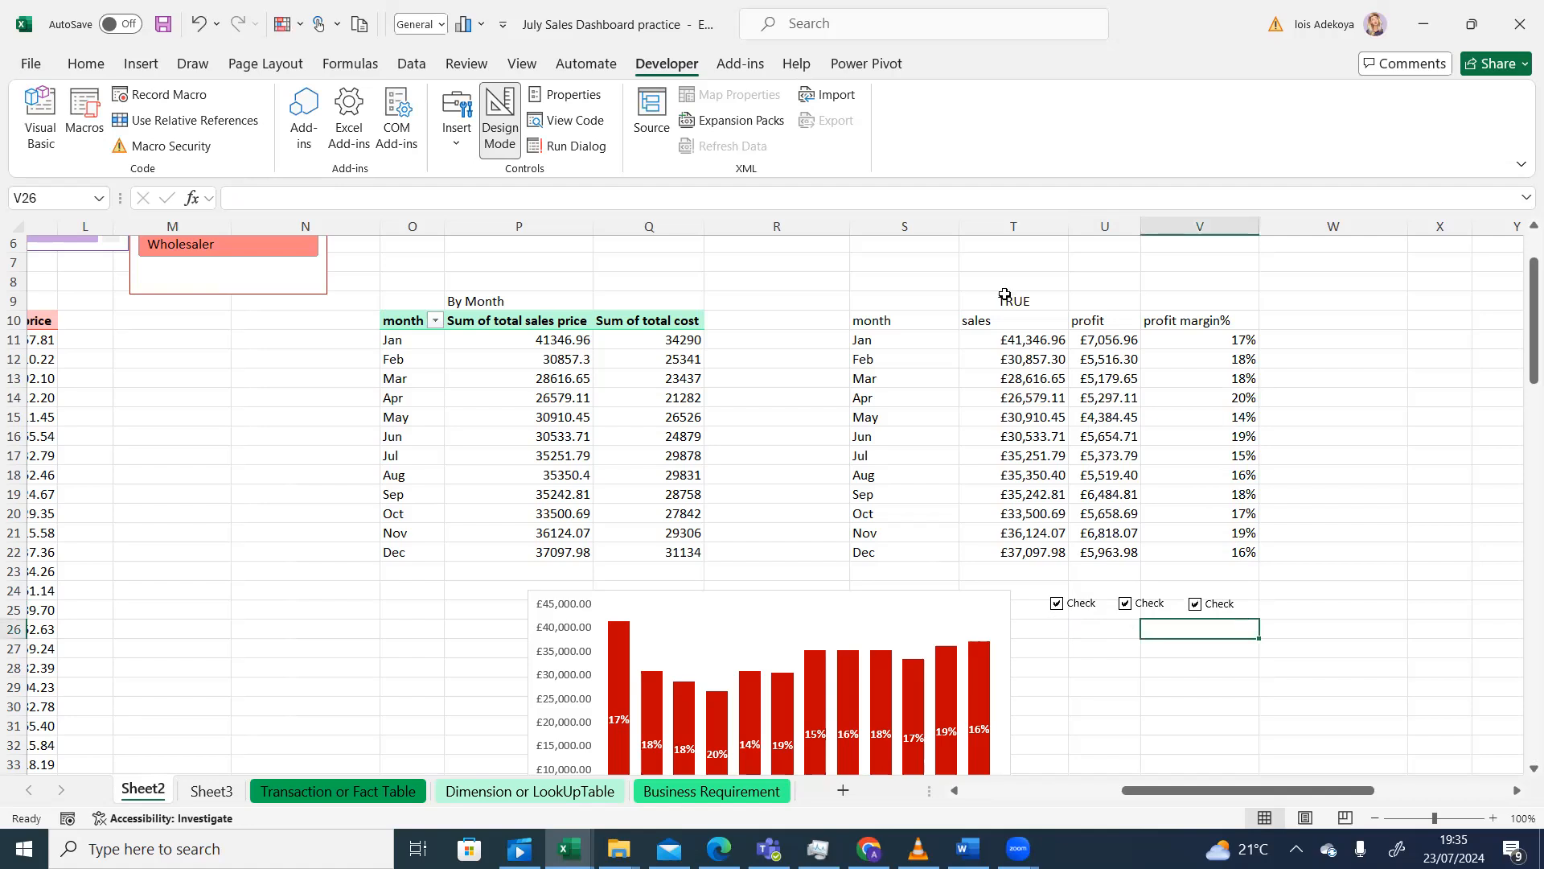
# - Link the second checkbox to cell $U$9 with an Unchecked default value
pyautogui.click(1126, 608)
pyautogui.click(1142, 605)
pyautogui.rightClick(1142, 606)
pyautogui.click(1185, 585)
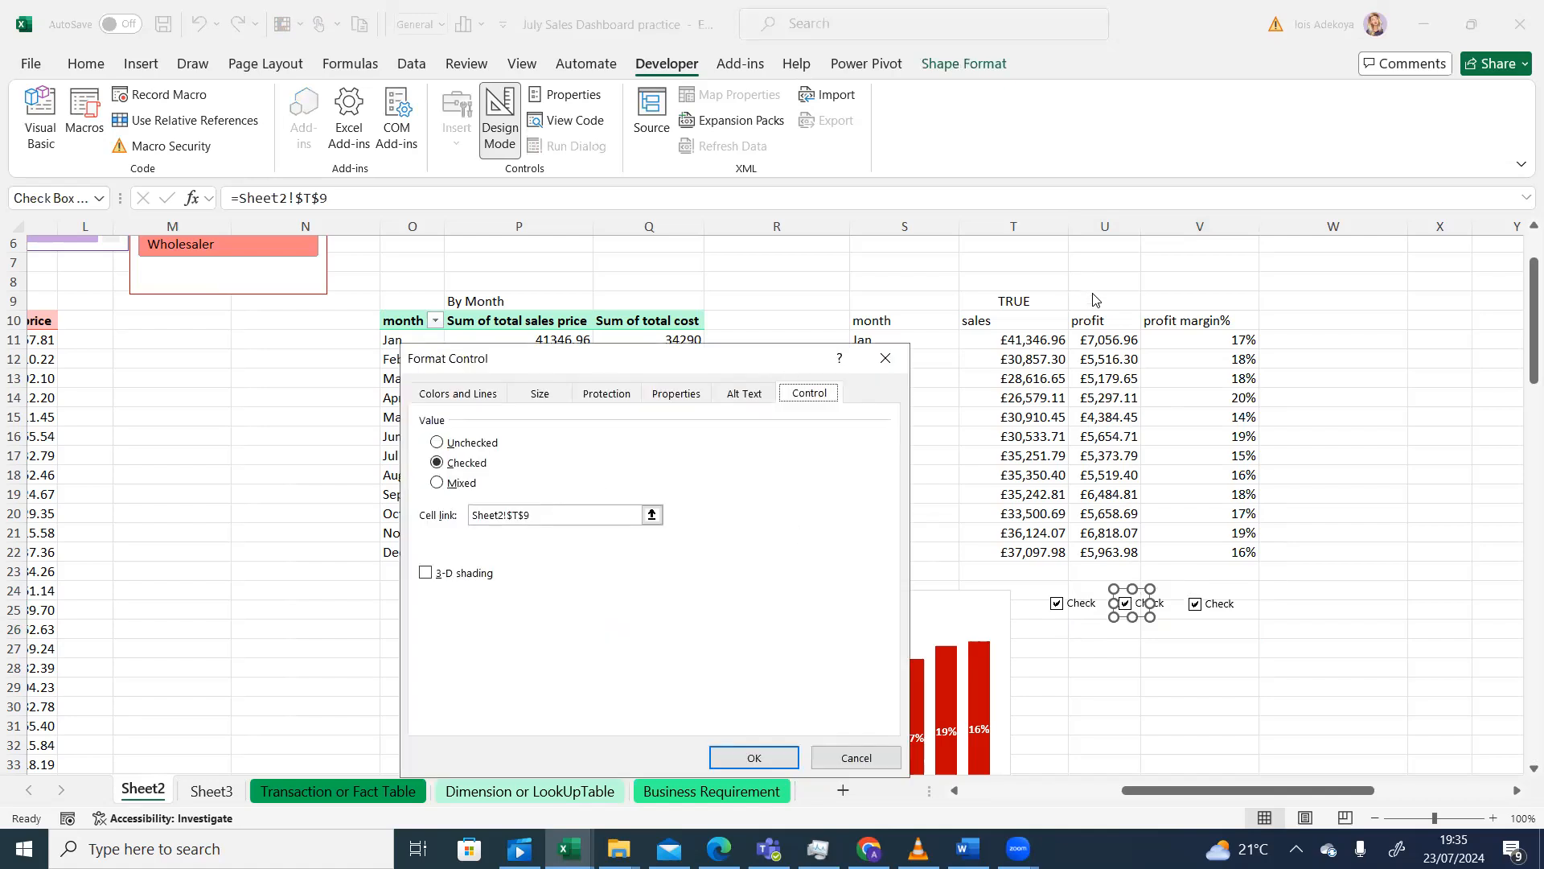
pyautogui.click(518, 514)
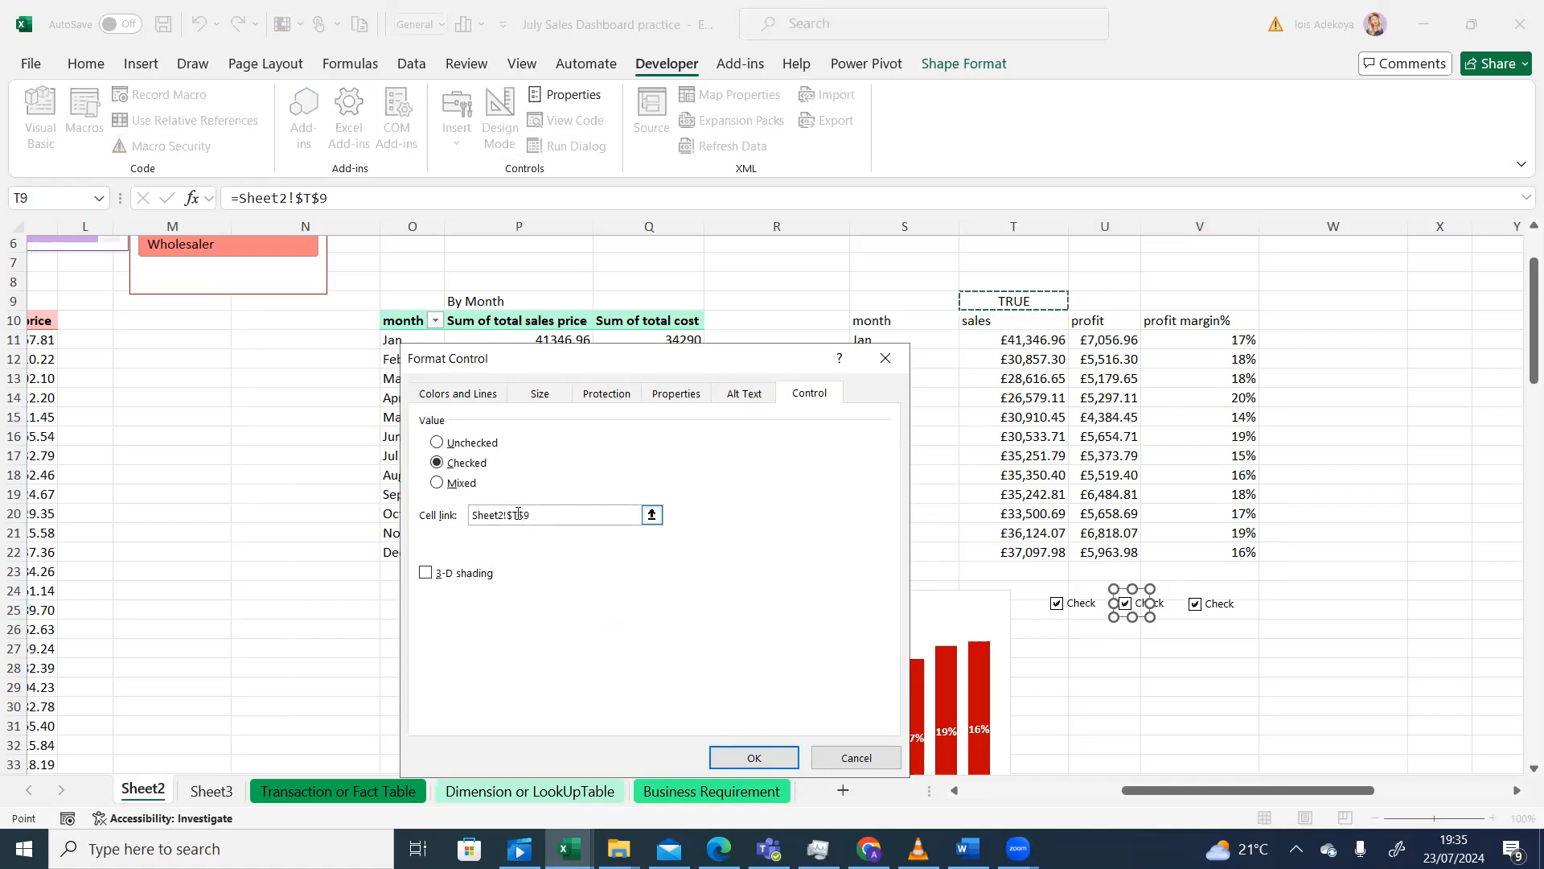
pyautogui.click(653, 516)
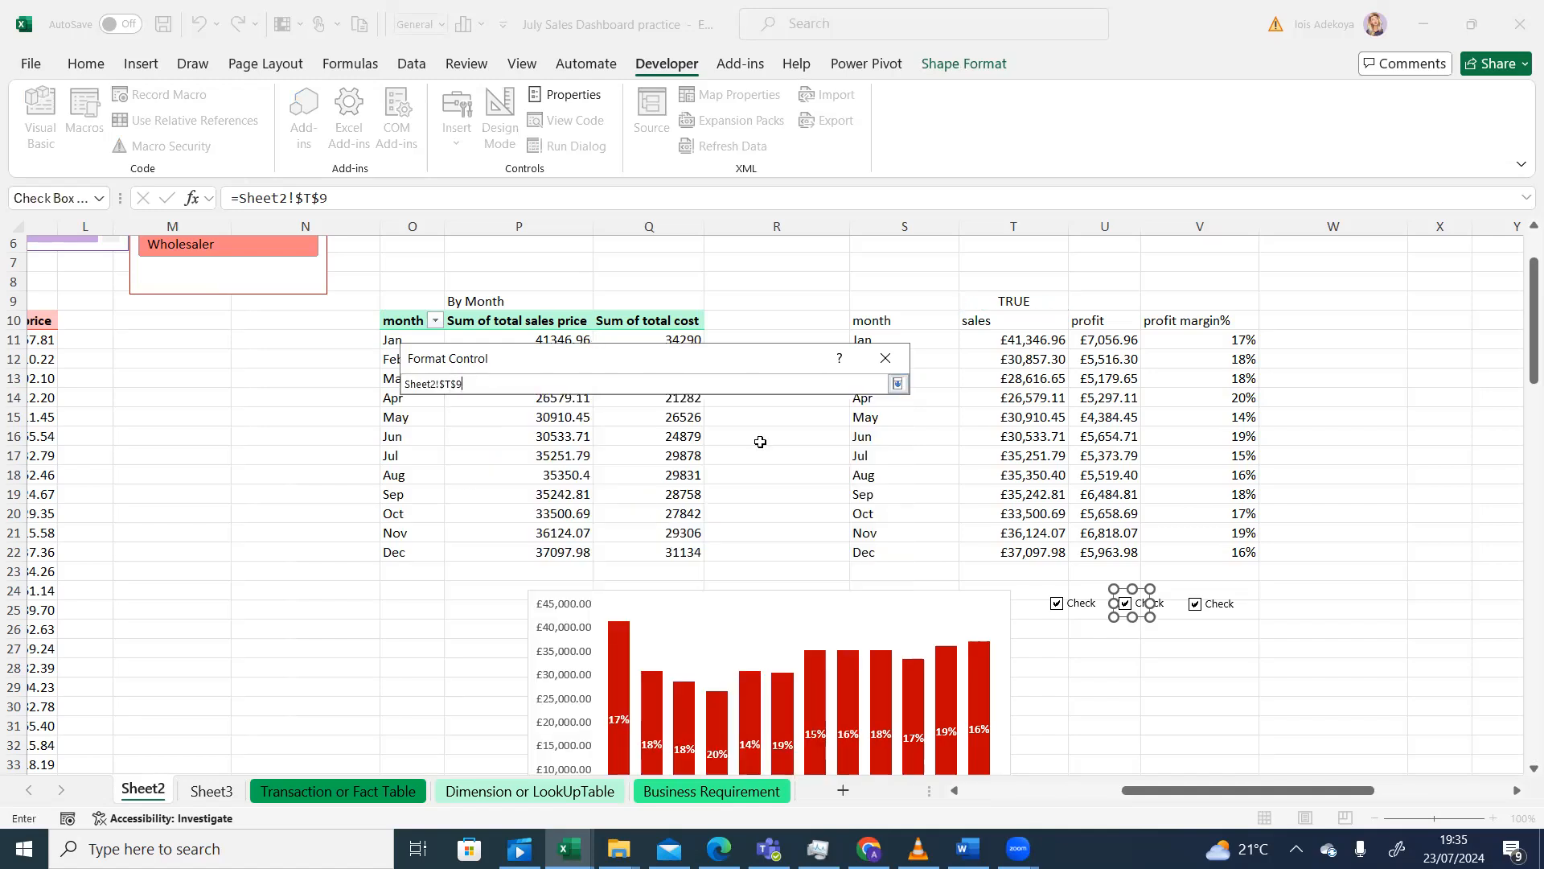
pyautogui.press('BackSpace')
pyautogui.press('BackSpace')
pyautogui.press('BackSpace')
pyautogui.press('BackSpace')
pyautogui.click(1105, 301)
pyautogui.click(897, 384)
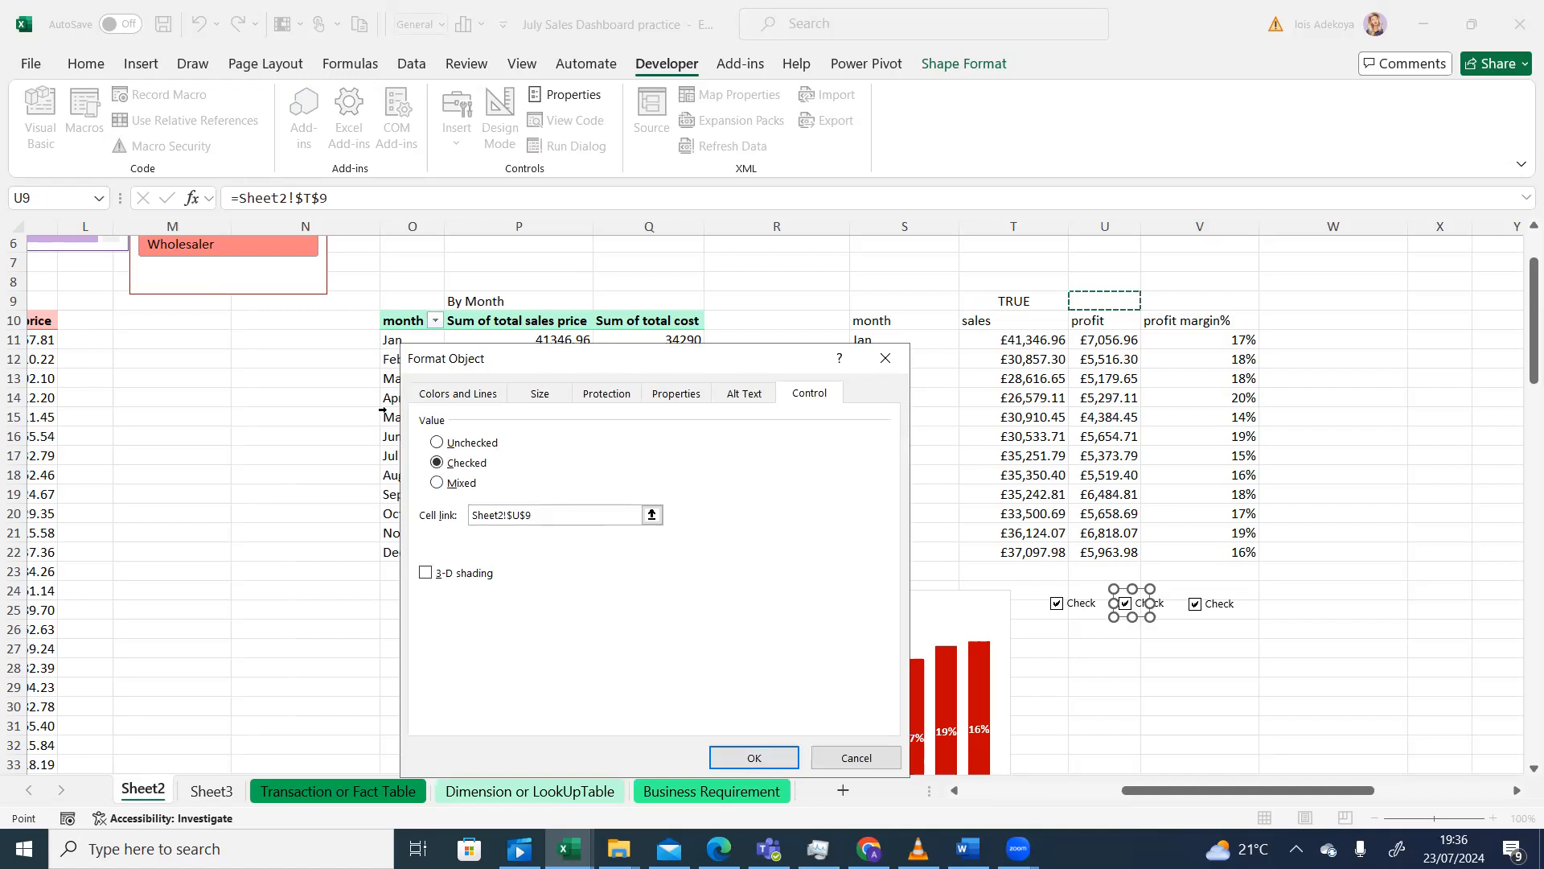
pyautogui.click(442, 443)
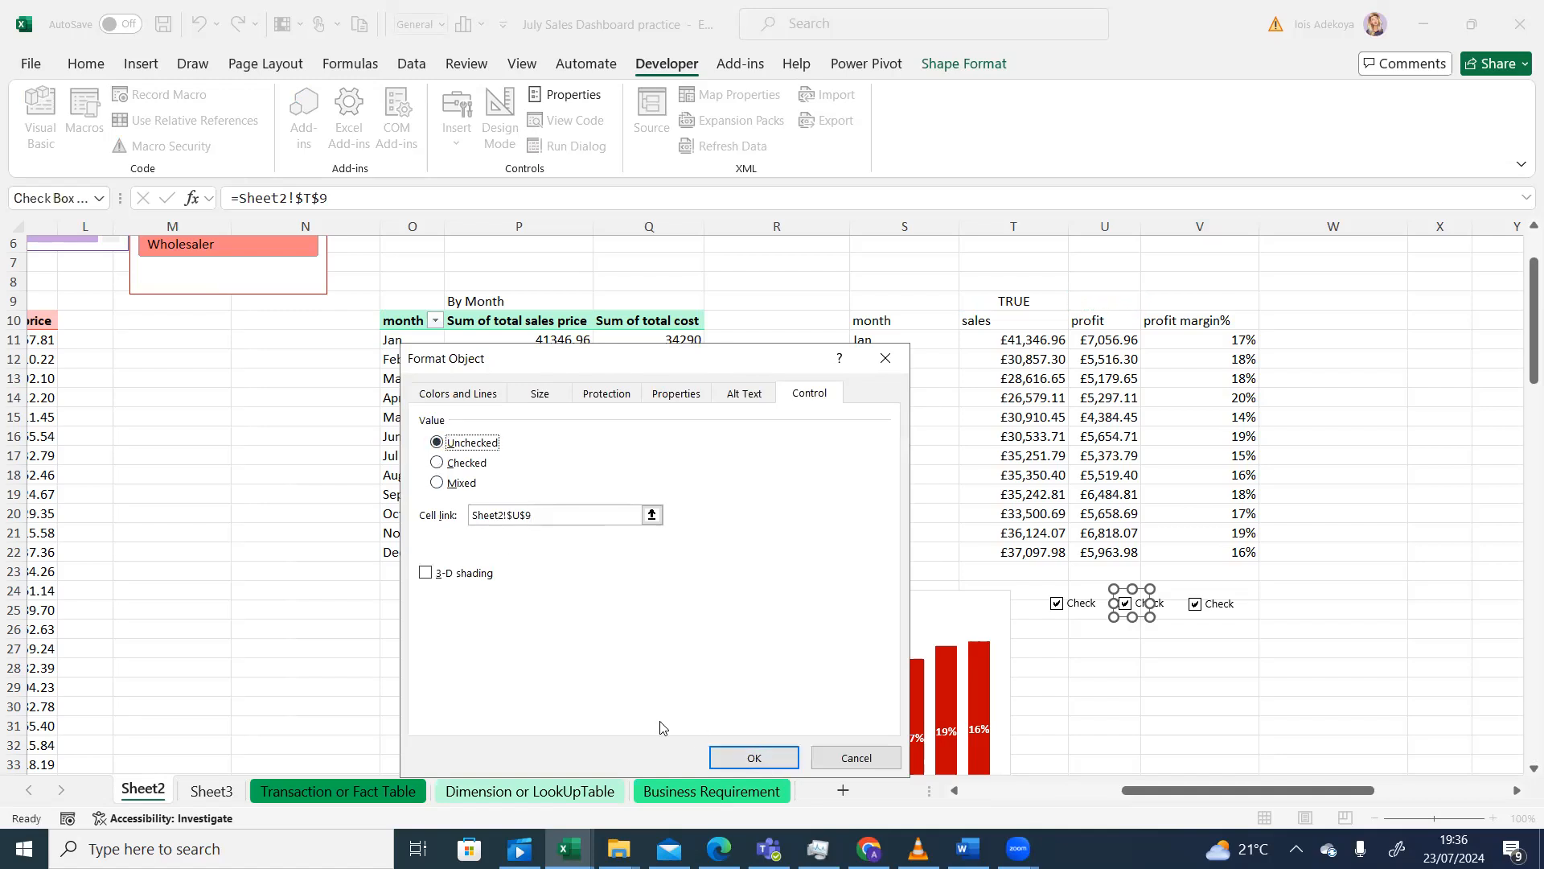
pyautogui.click(754, 756)
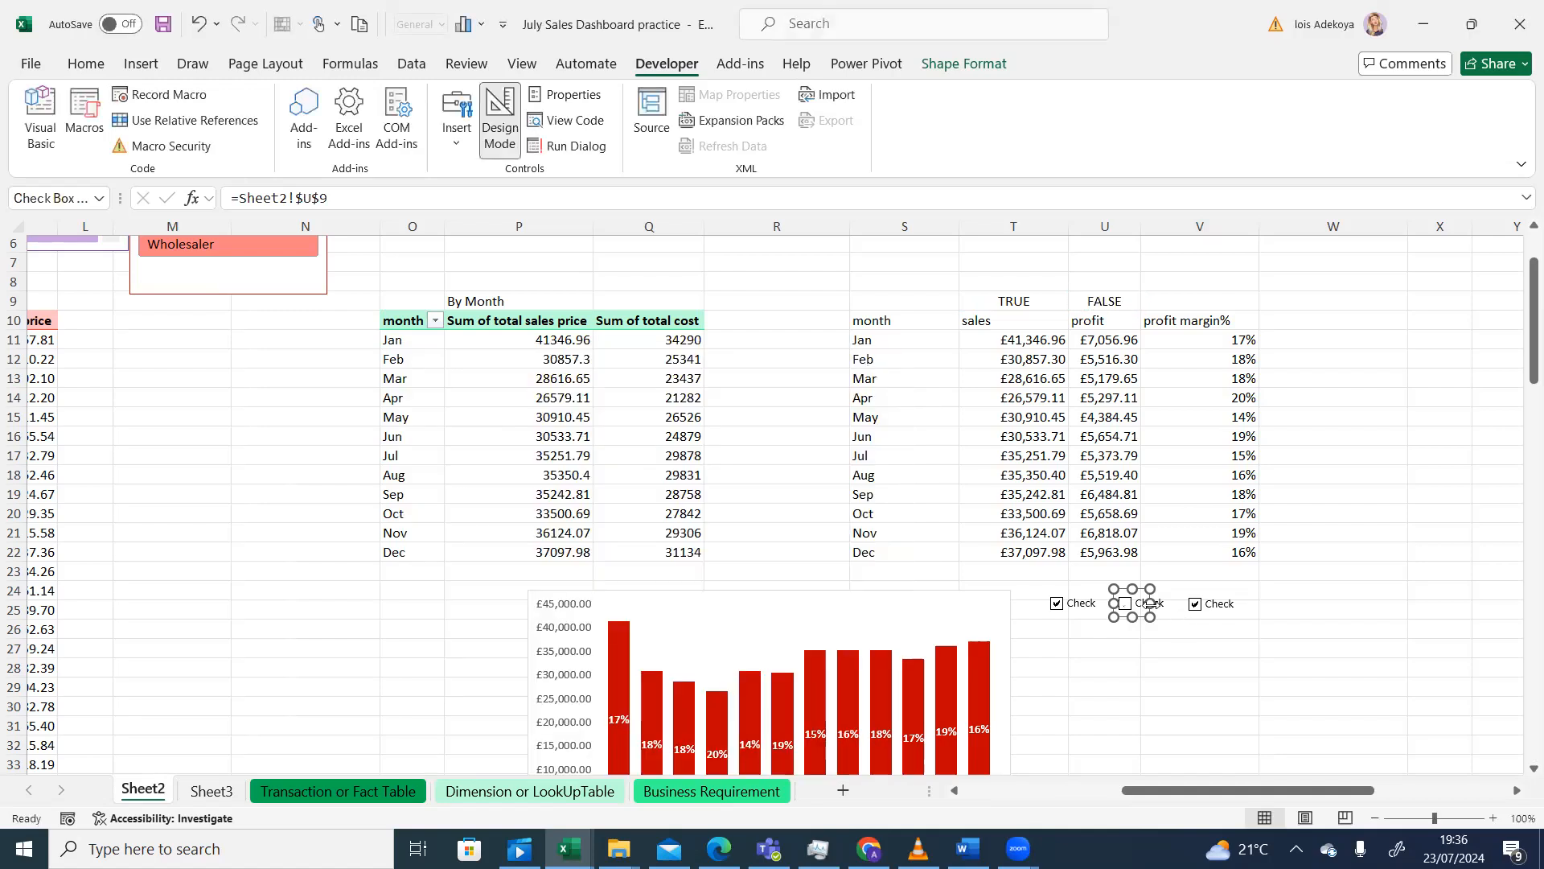
# - Toggle the second checkbox to test U9, leaving it ticked so U9 reads TRUE
pyautogui.click(1151, 627)
pyautogui.click(1126, 605)
pyautogui.click(1125, 604)
pyautogui.click(1125, 605)
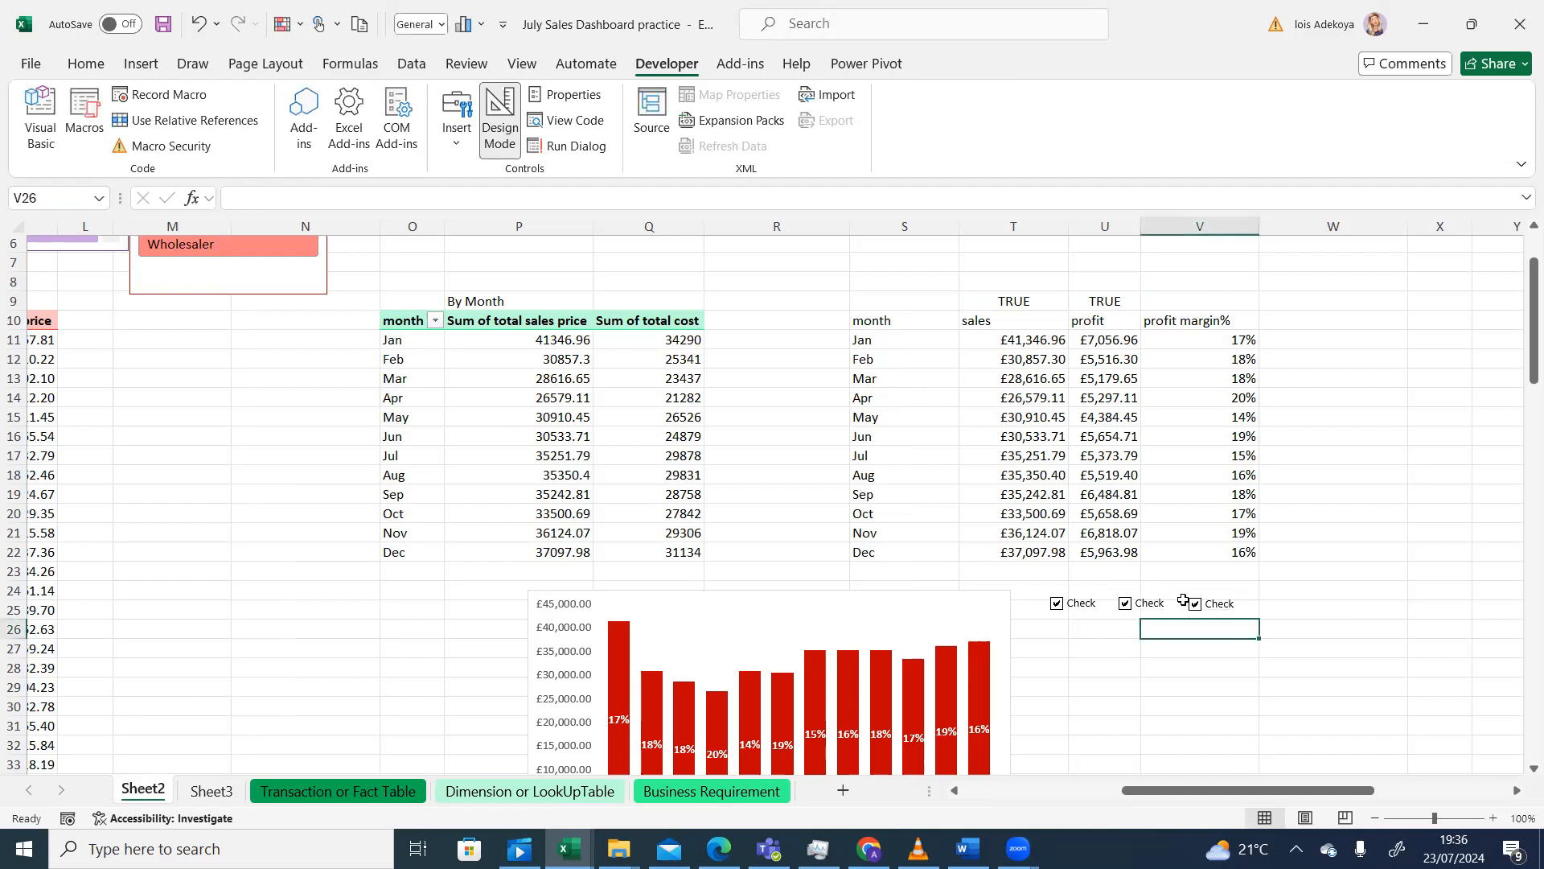
# - Untick and re-tick the first and third checkboxes, both still tied to T9
pyautogui.click(1216, 614)
pyautogui.click(1058, 604)
pyautogui.click(1218, 610)
# - Set the third checkbox to Unchecked, link it to $V$9, and tick it so V9 reads TRUE
pyautogui.rightClick(1210, 602)
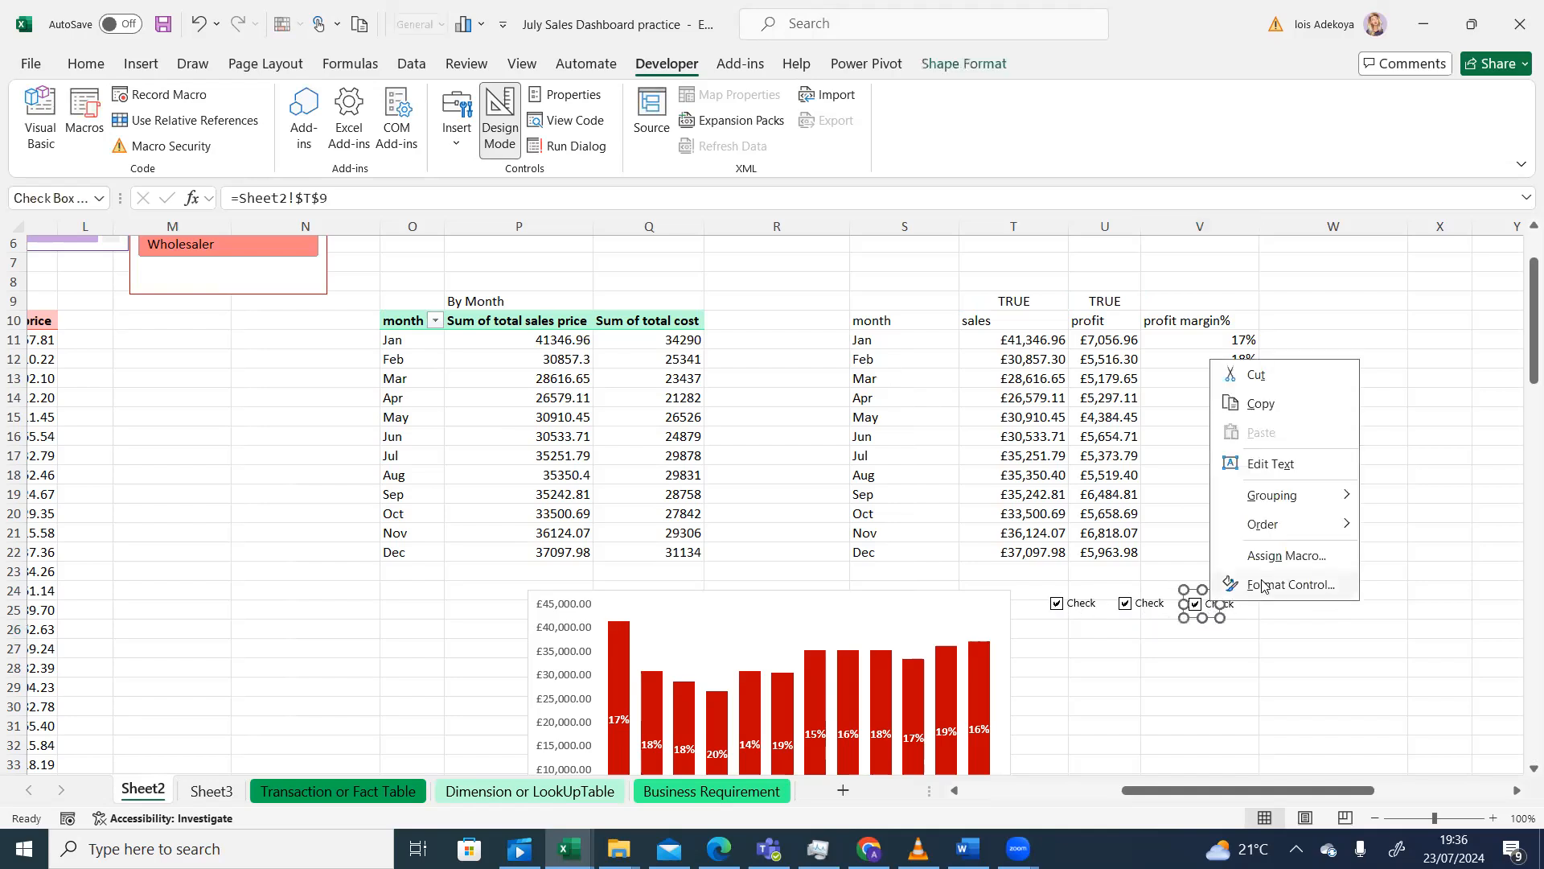
pyautogui.click(1263, 586)
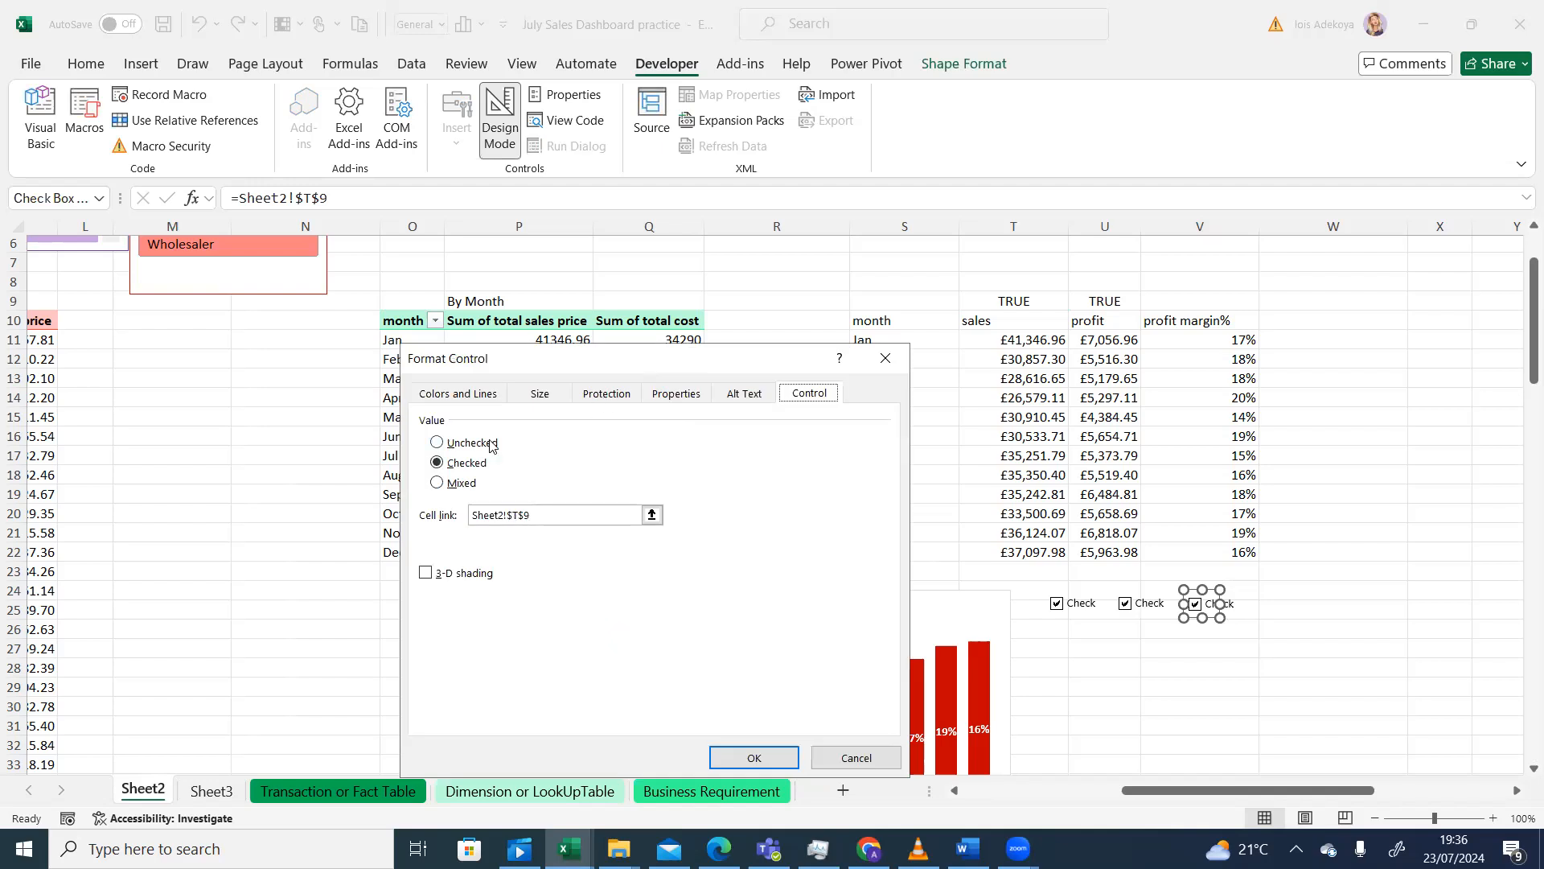
pyautogui.click(439, 443)
pyautogui.click(652, 516)
pyautogui.click(472, 385)
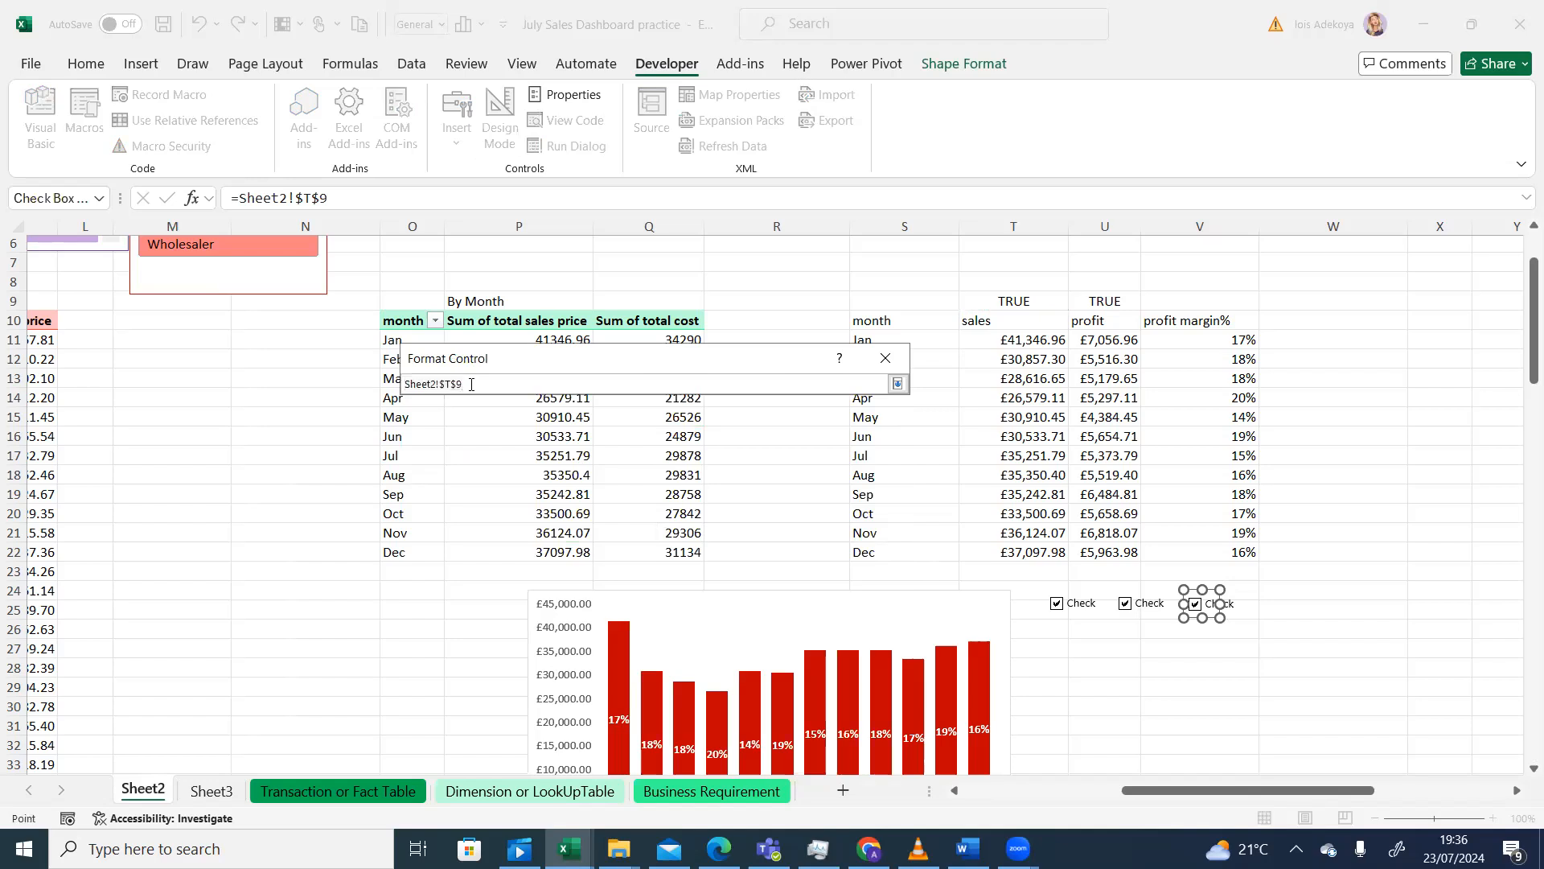
pyautogui.press('BackSpace')
pyautogui.press('BackSpace')
pyautogui.click(1190, 299)
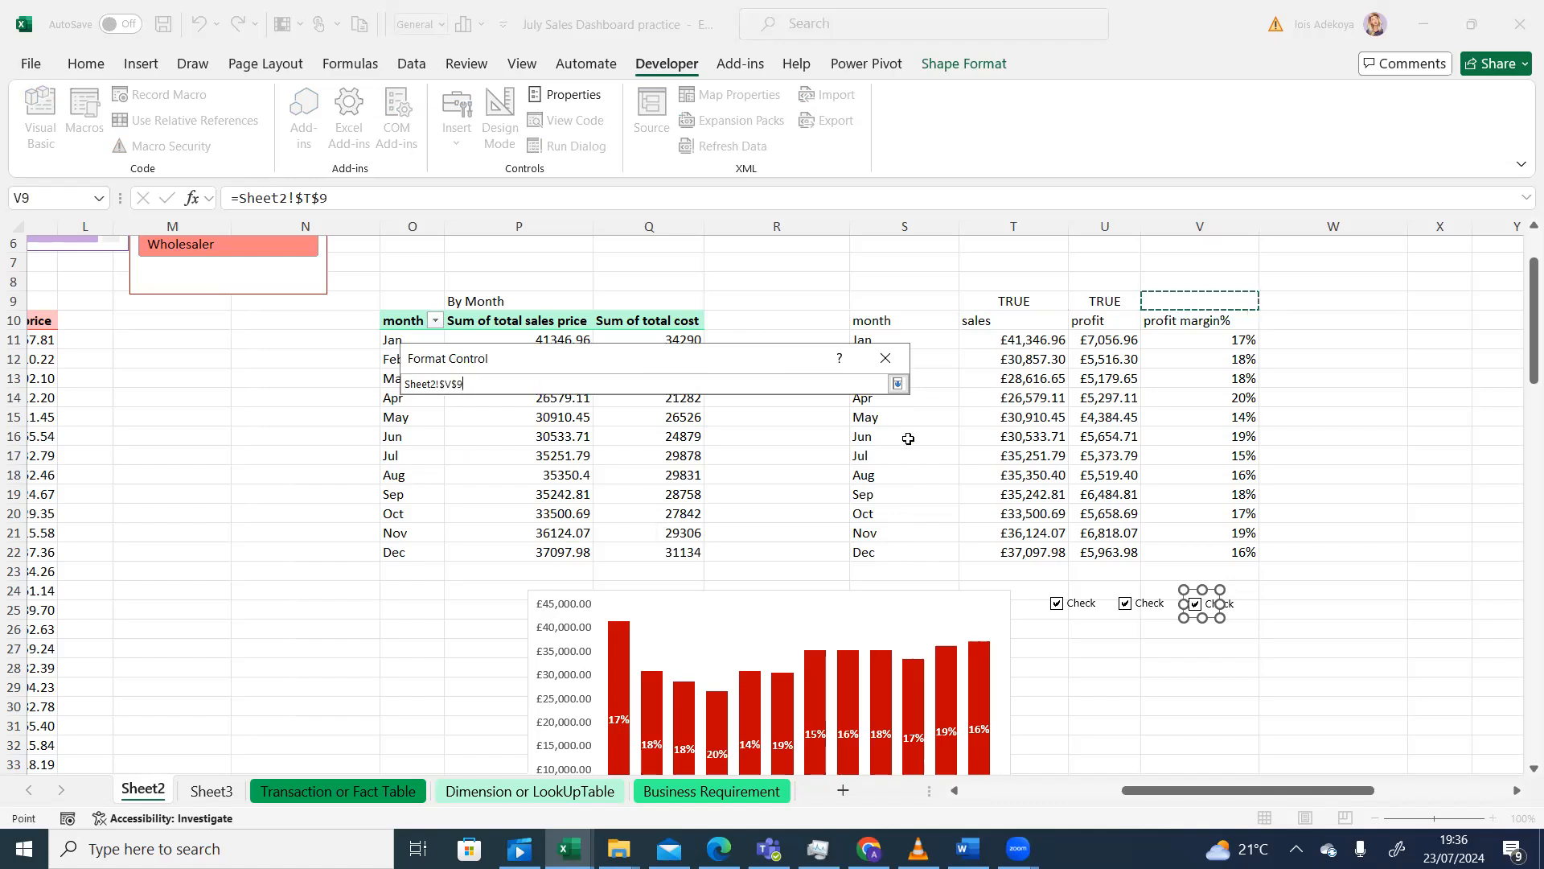
pyautogui.press('Return')
pyautogui.click(764, 759)
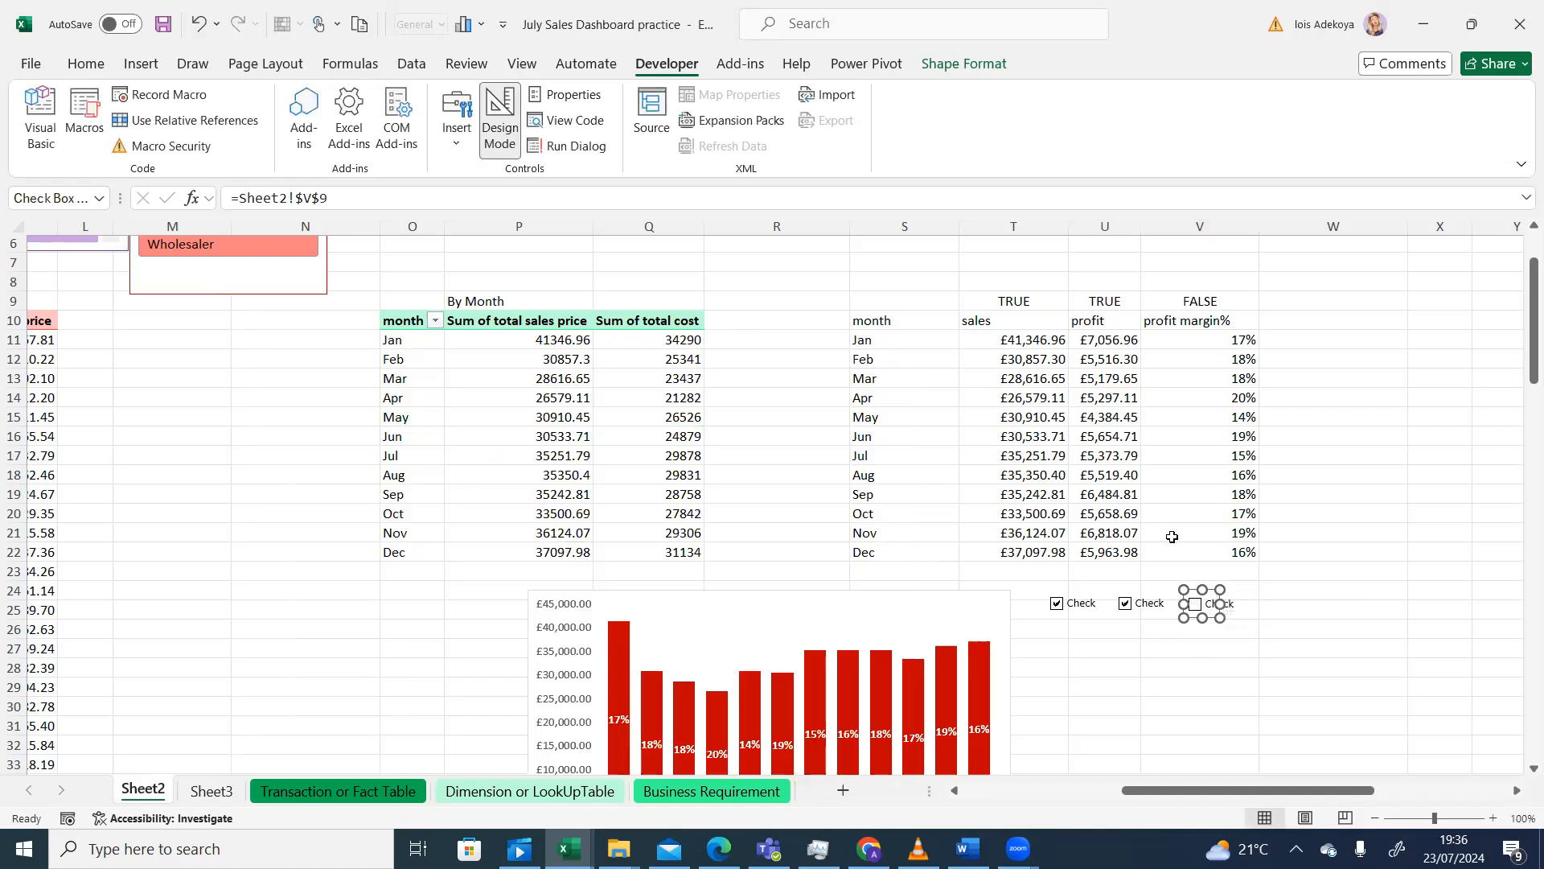
pyautogui.press('Escape')
pyautogui.click(1194, 604)
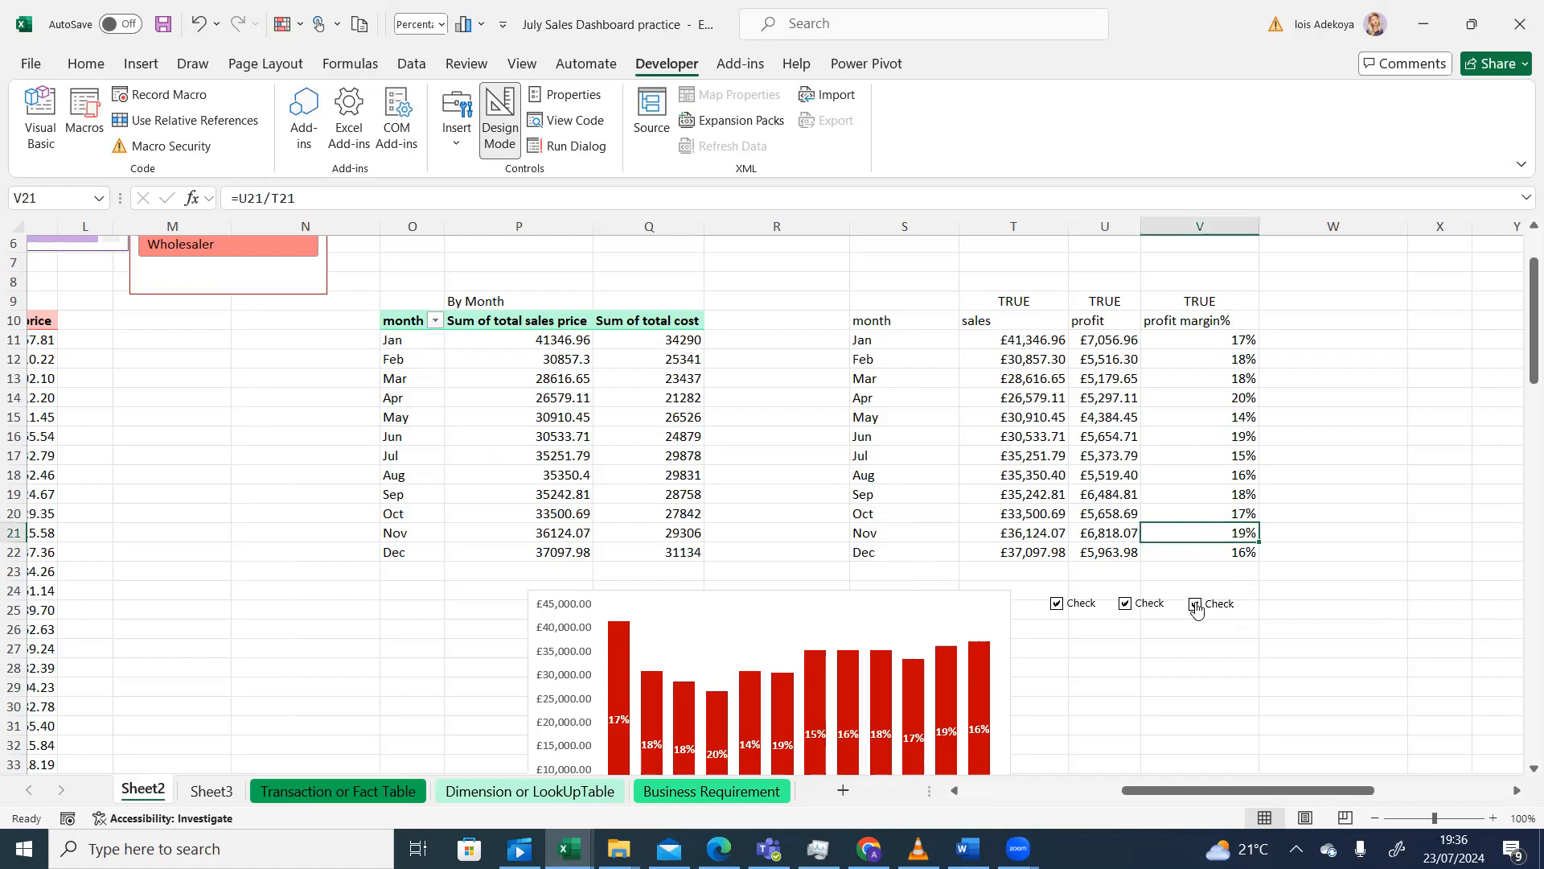
pyautogui.click(1200, 605)
pyautogui.click(1196, 605)
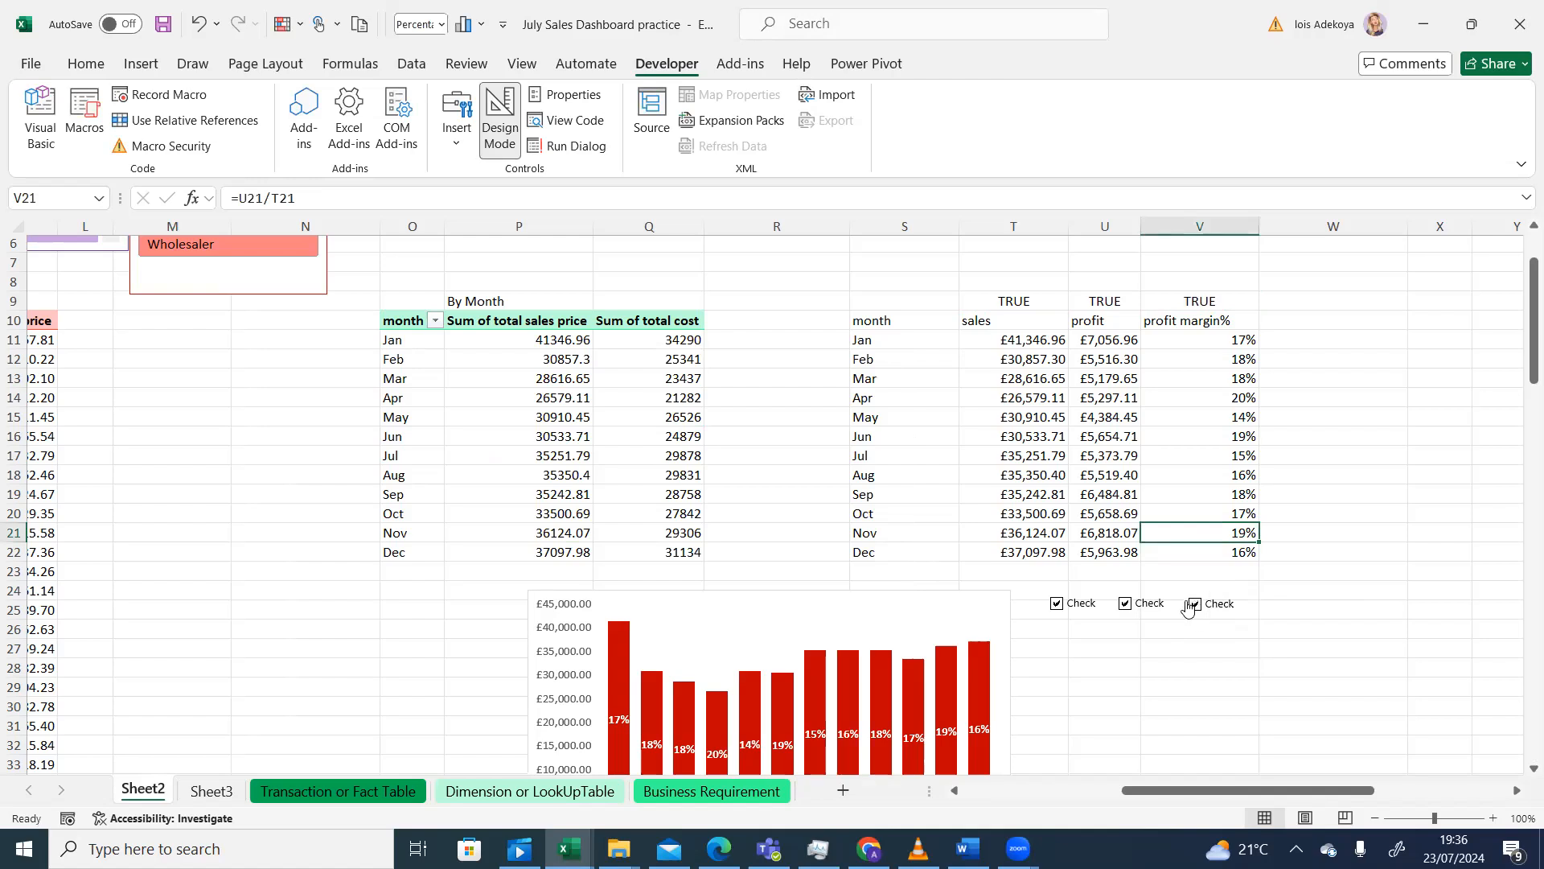
pyautogui.click(1125, 609)
pyautogui.click(1125, 609)
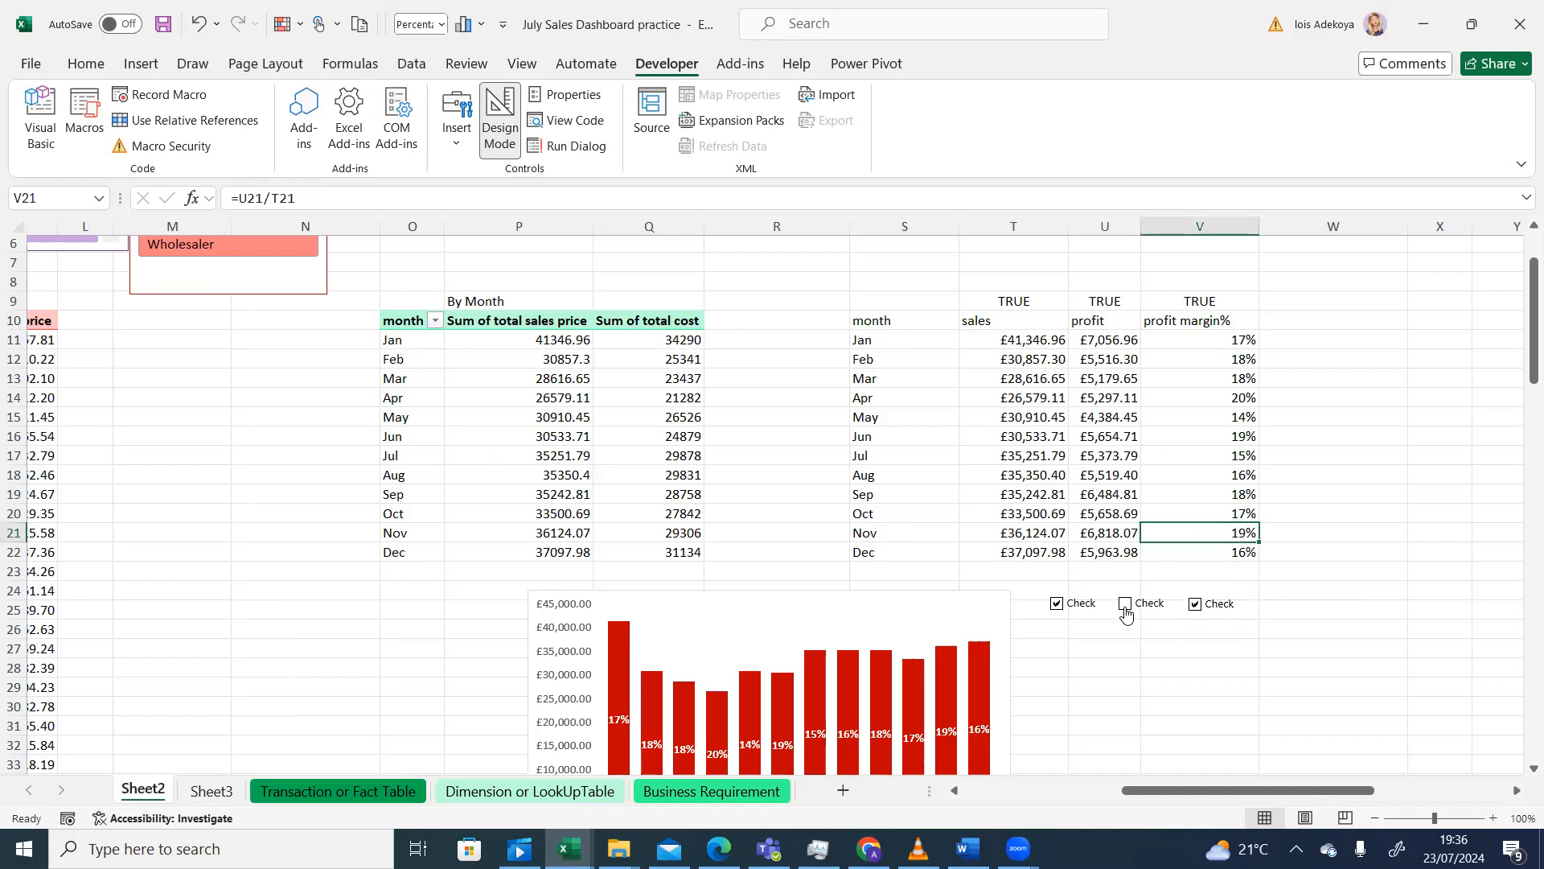
pyautogui.click(1059, 608)
pyautogui.click(1058, 608)
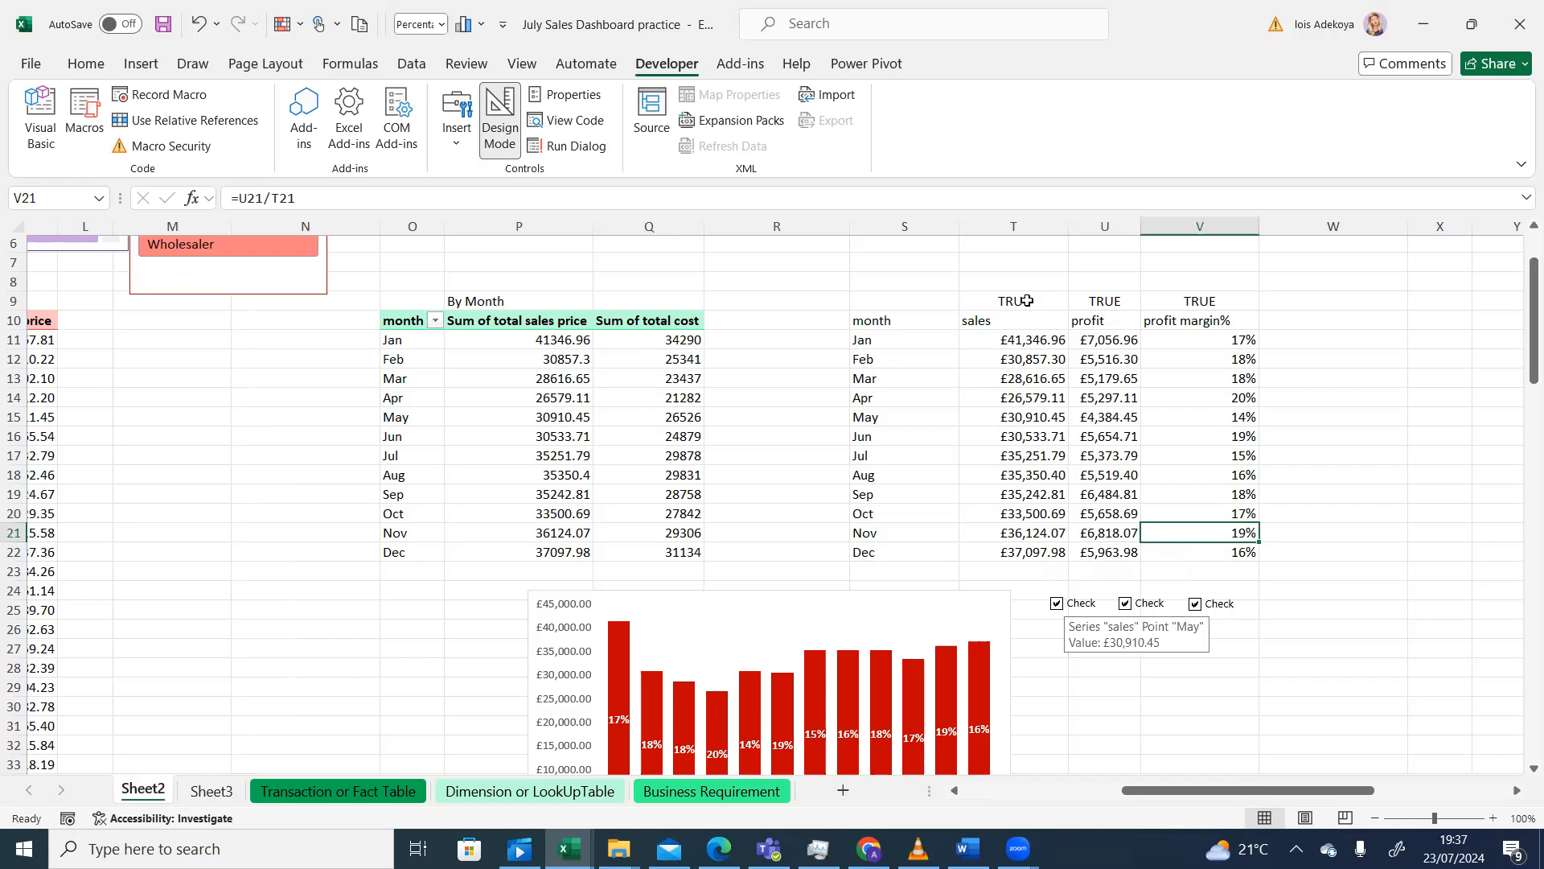
pyautogui.click(1099, 515)
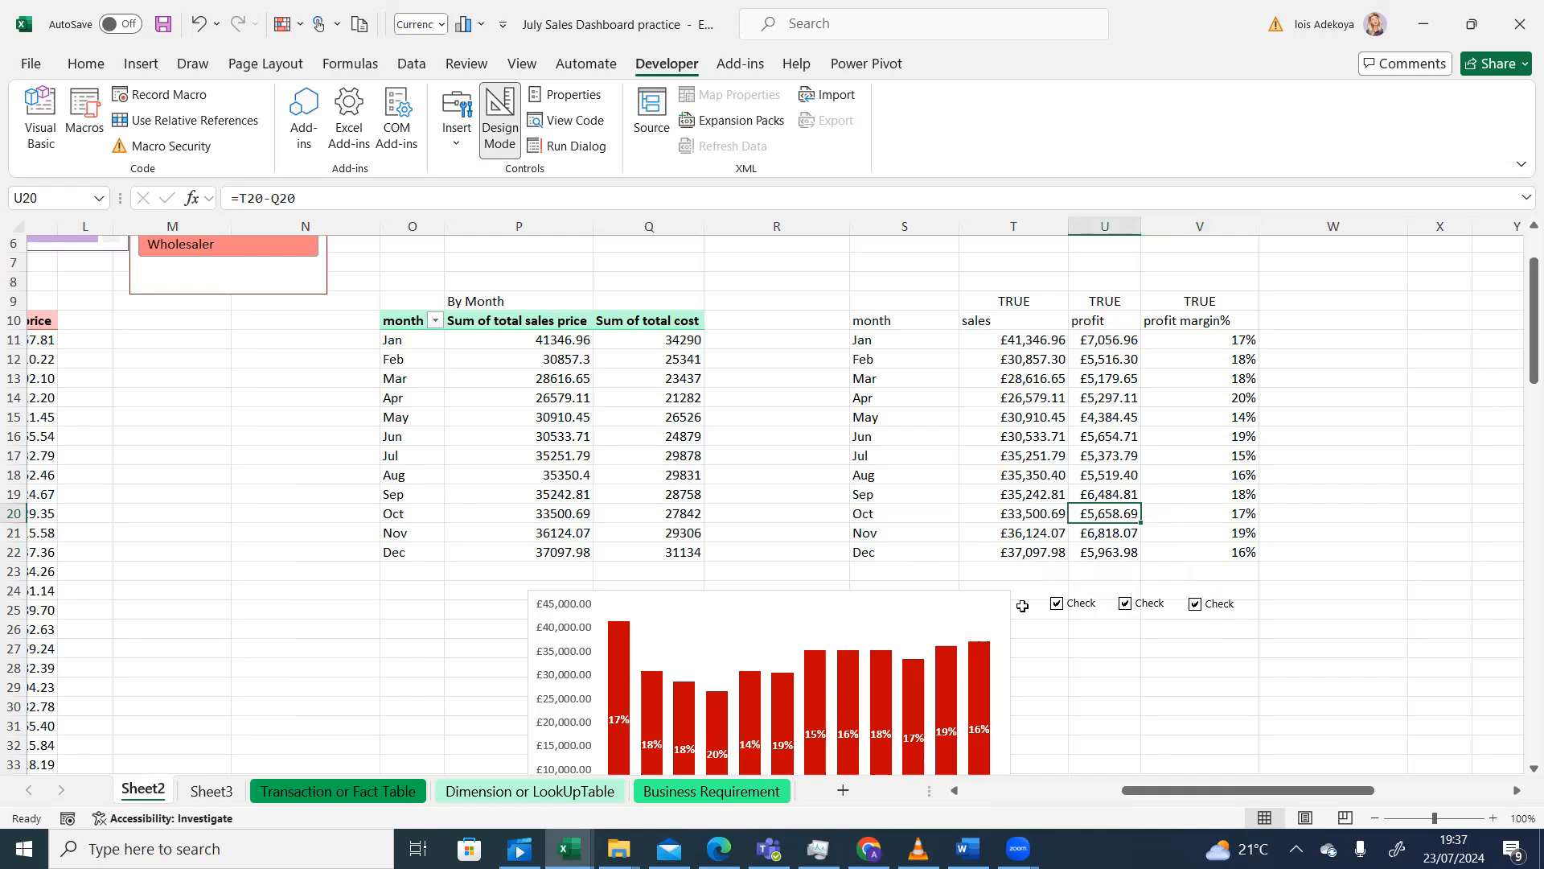
pyautogui.click(1085, 630)
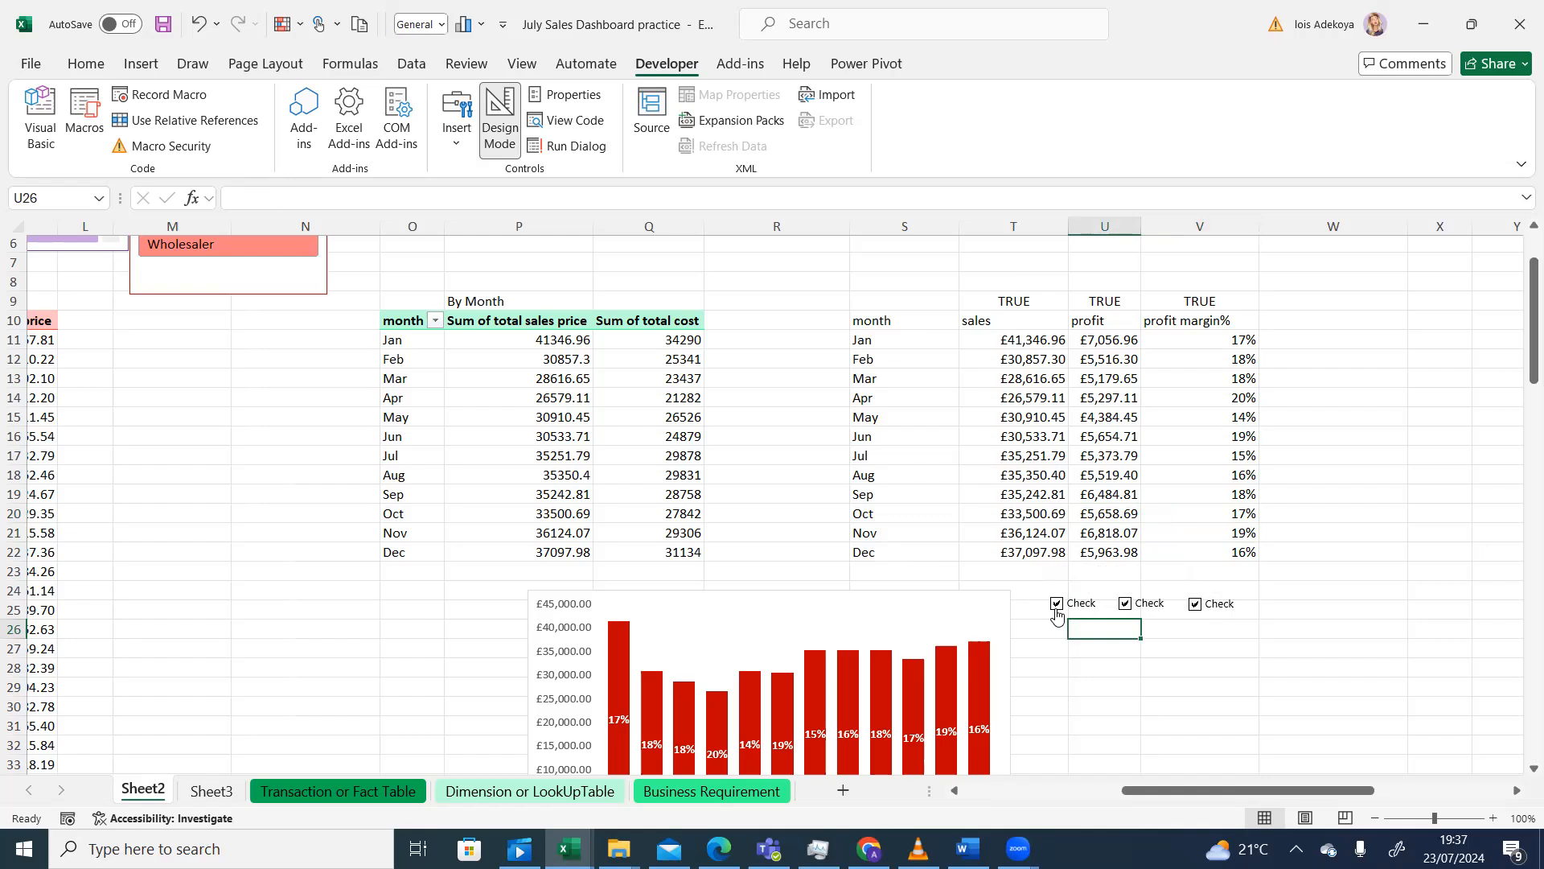
pyautogui.click(1028, 343)
pyautogui.rightClick(1028, 343)
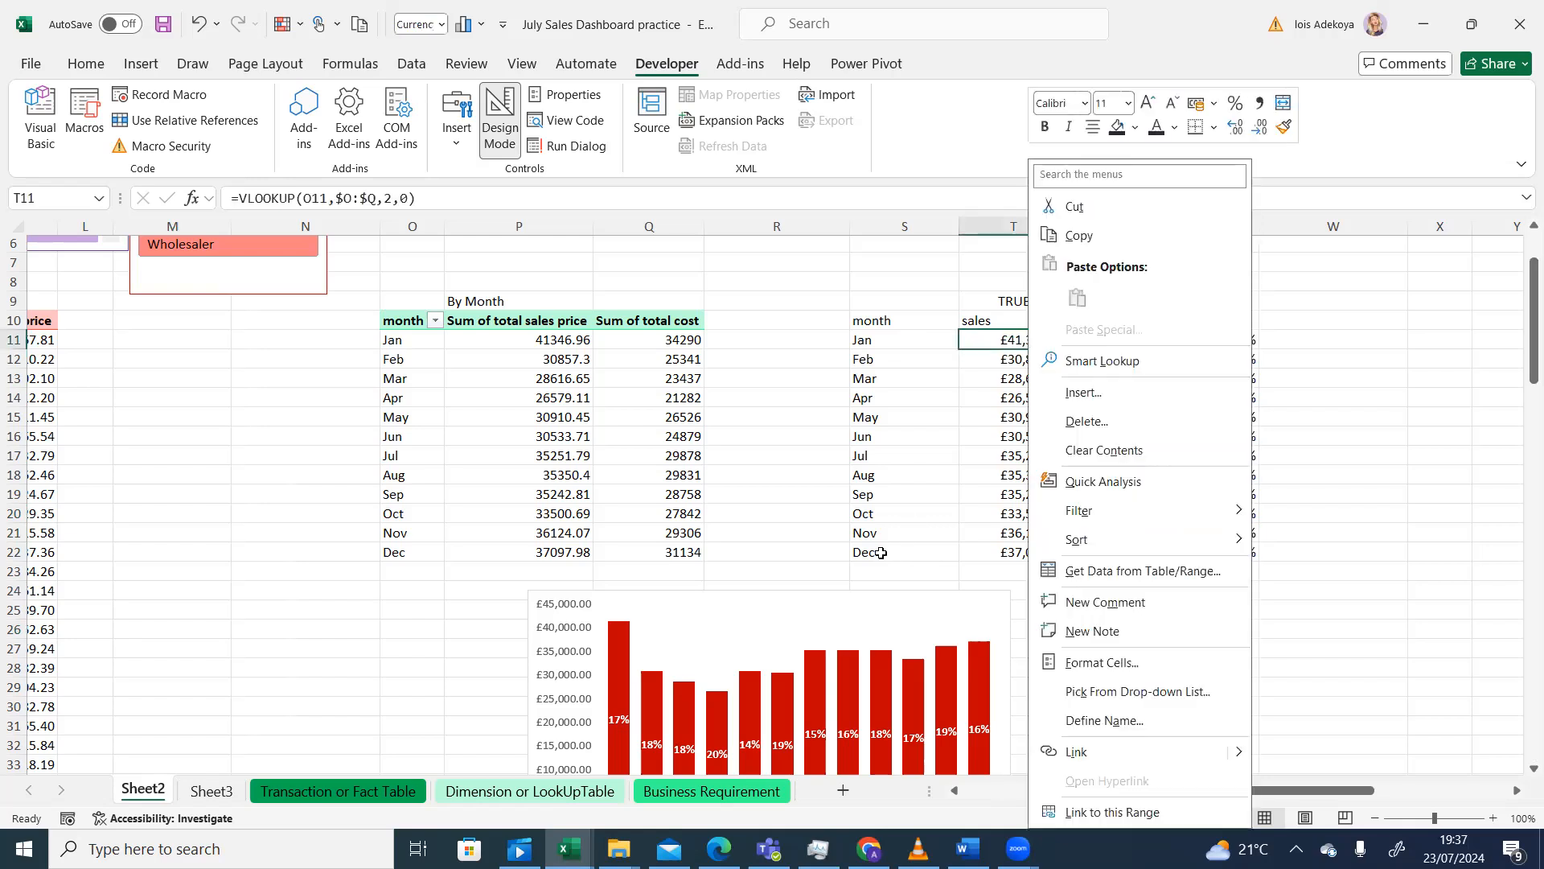
pyautogui.press('Escape')
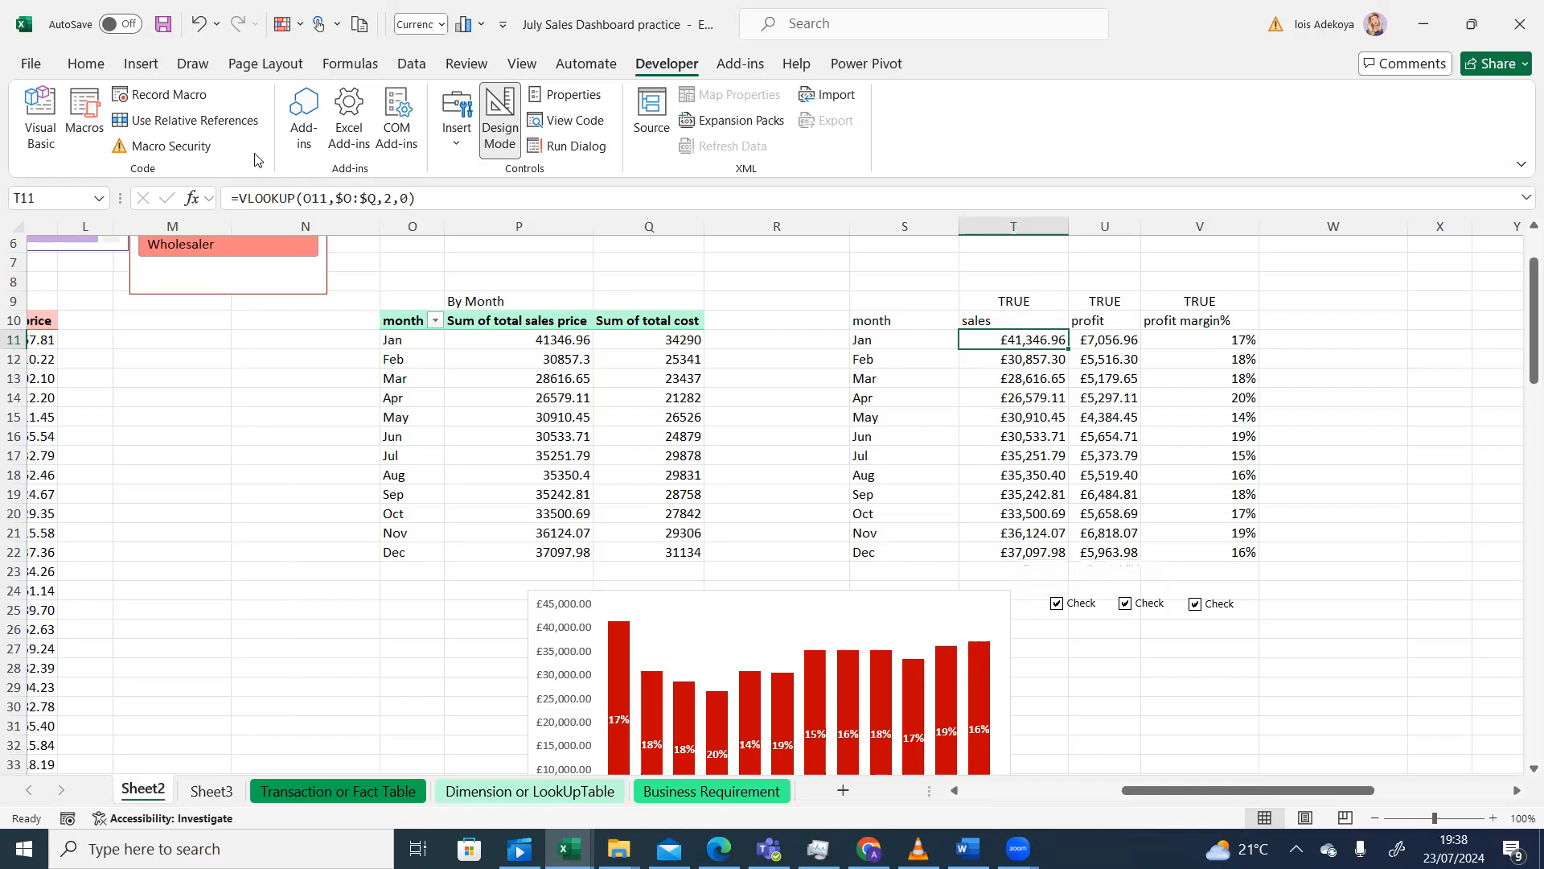
# - Enter =IF(T9=TRUE,VLOOKUP(O11,$O:$Q,2,0),NA()) in T11, returning £41,346.96 for January
pyautogui.click(239, 197)
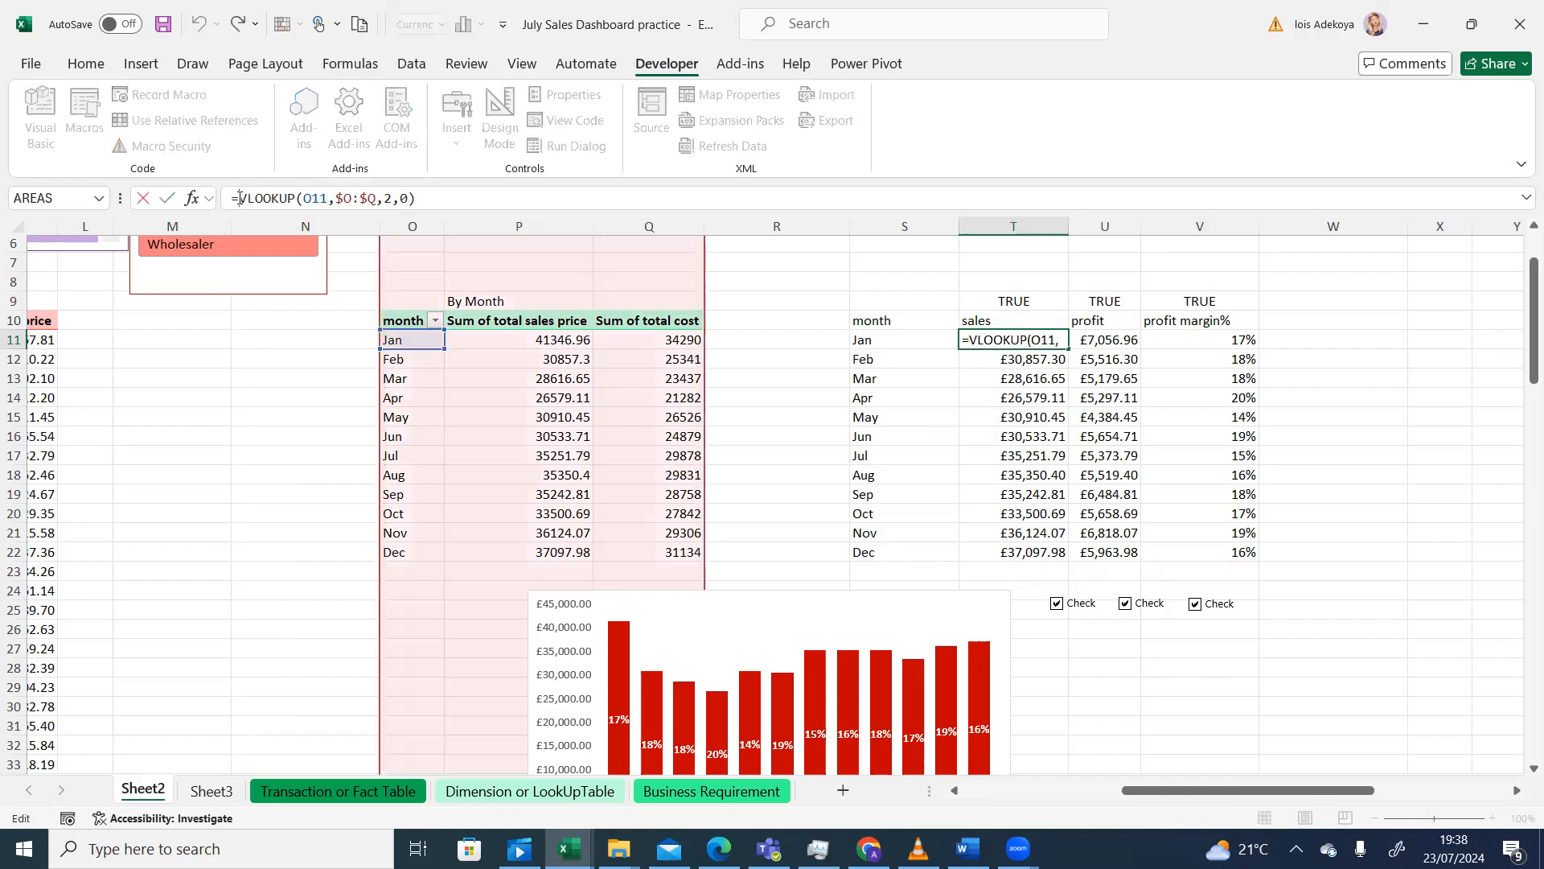
pyautogui.write('if')
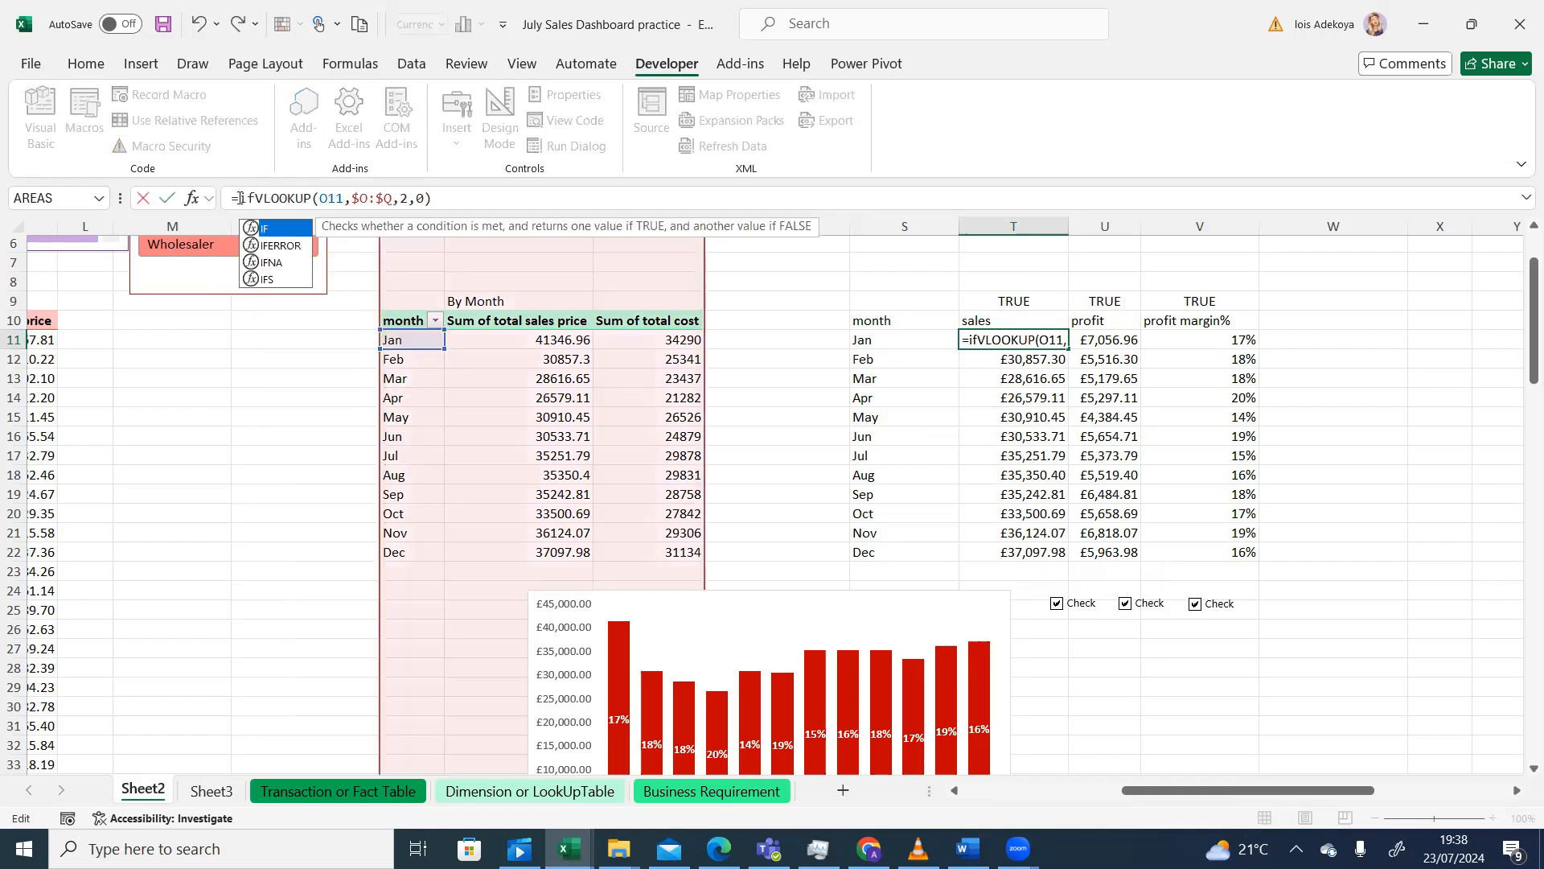
pyautogui.write('(')
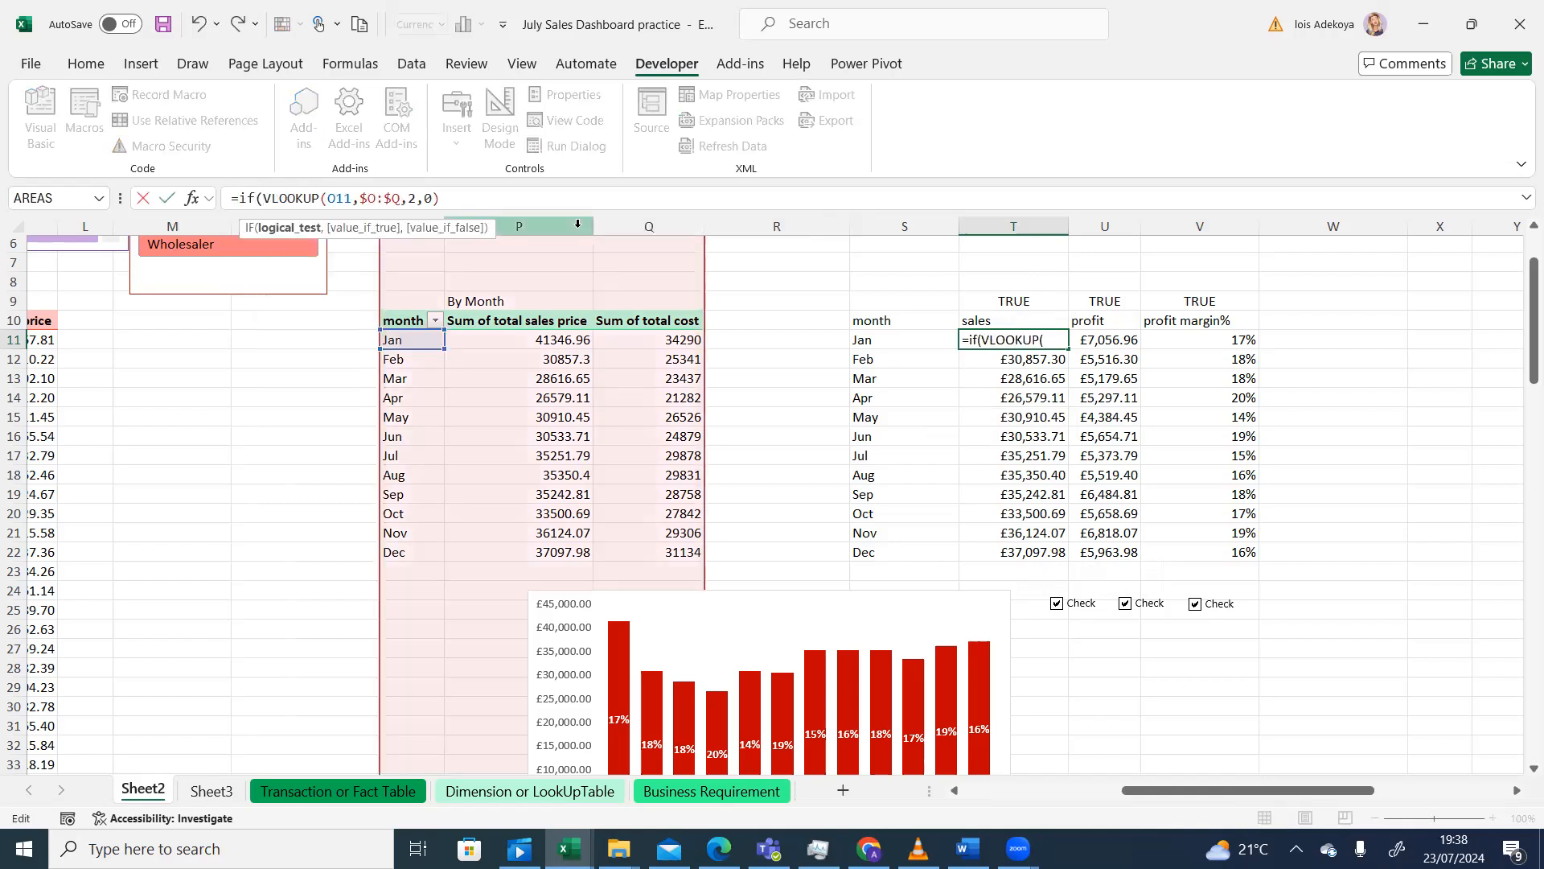
pyautogui.click(1000, 301)
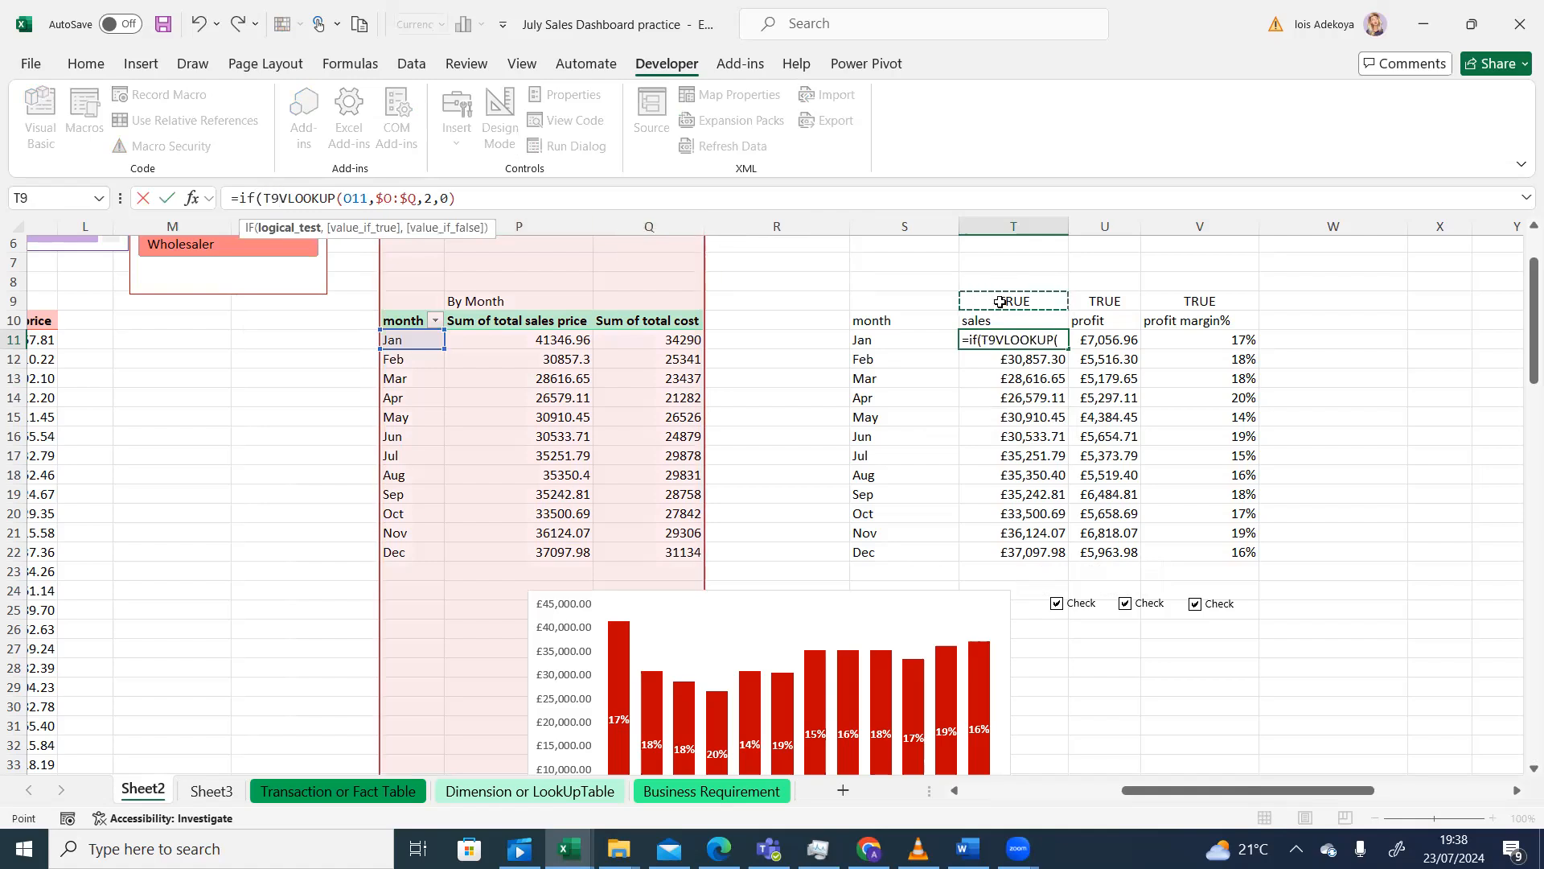
pyautogui.write('=tru')
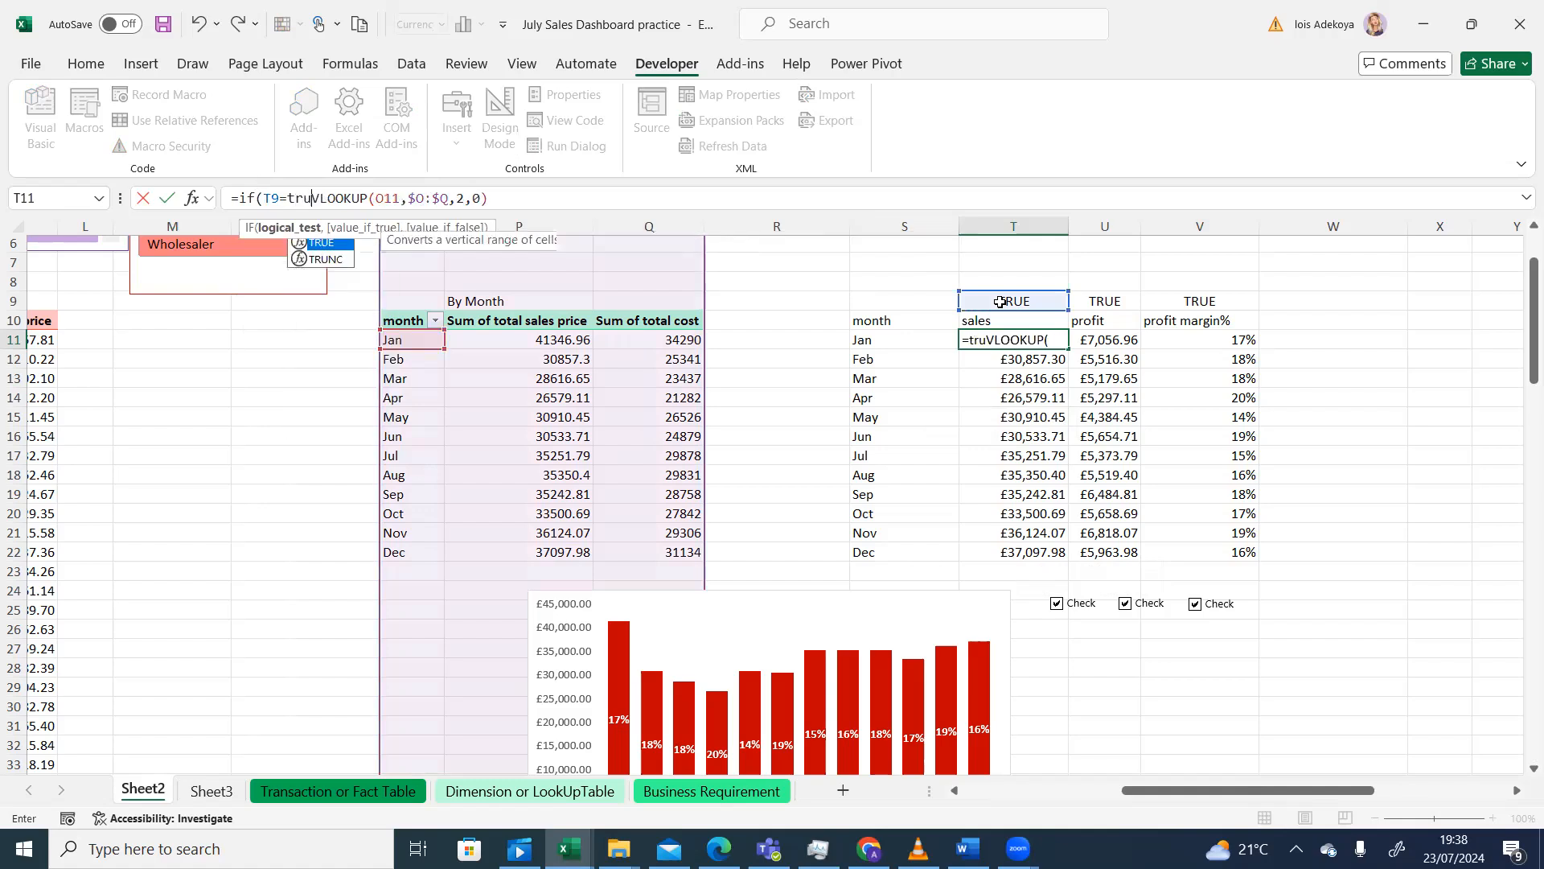
pyautogui.write('e')
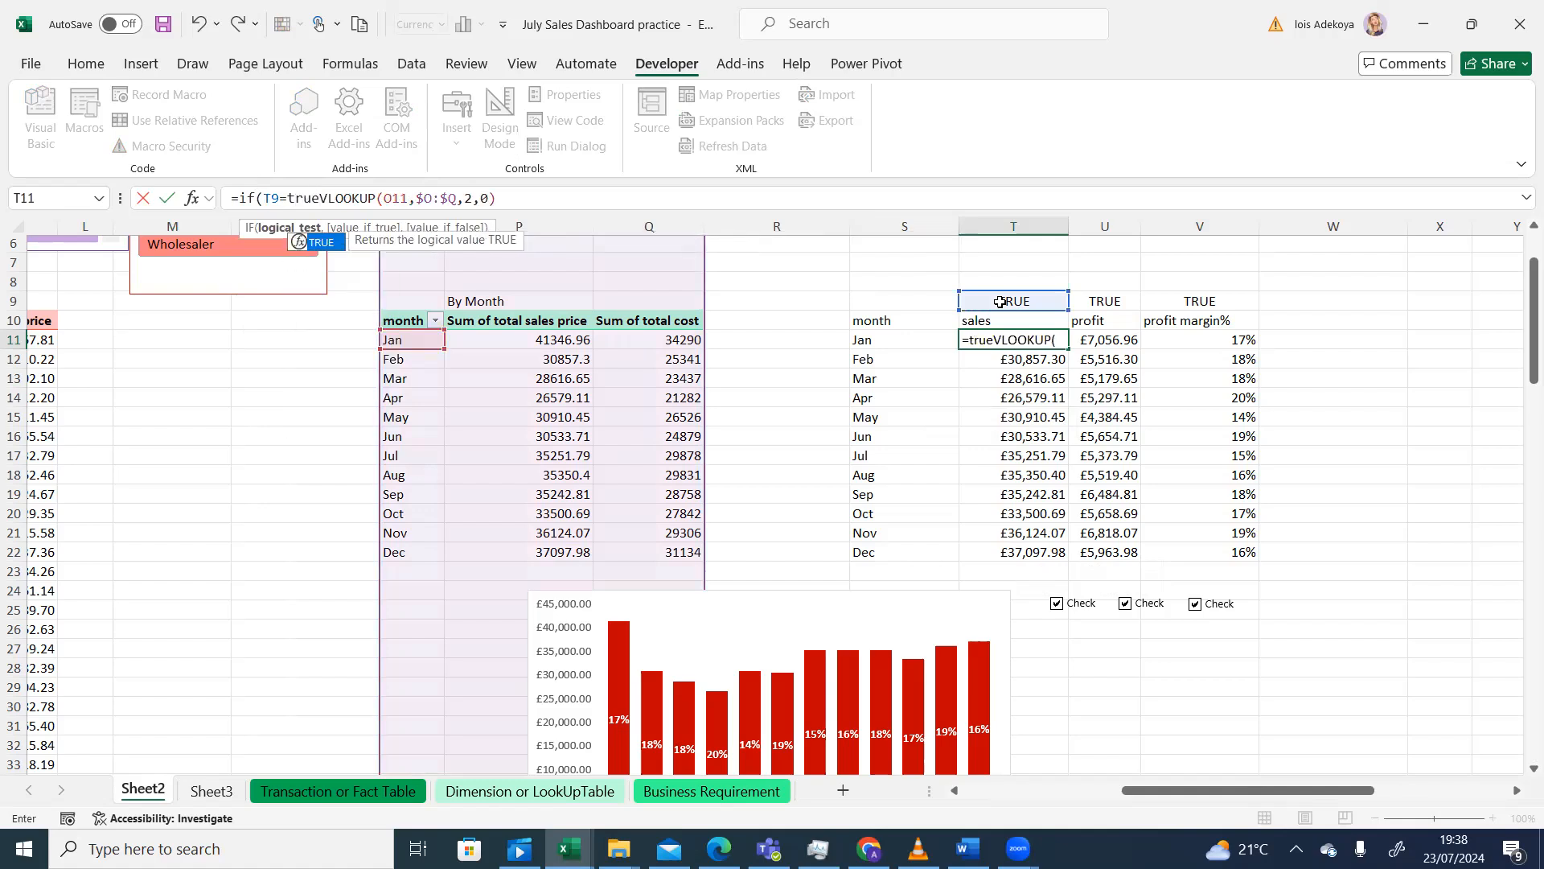
pyautogui.write(',')
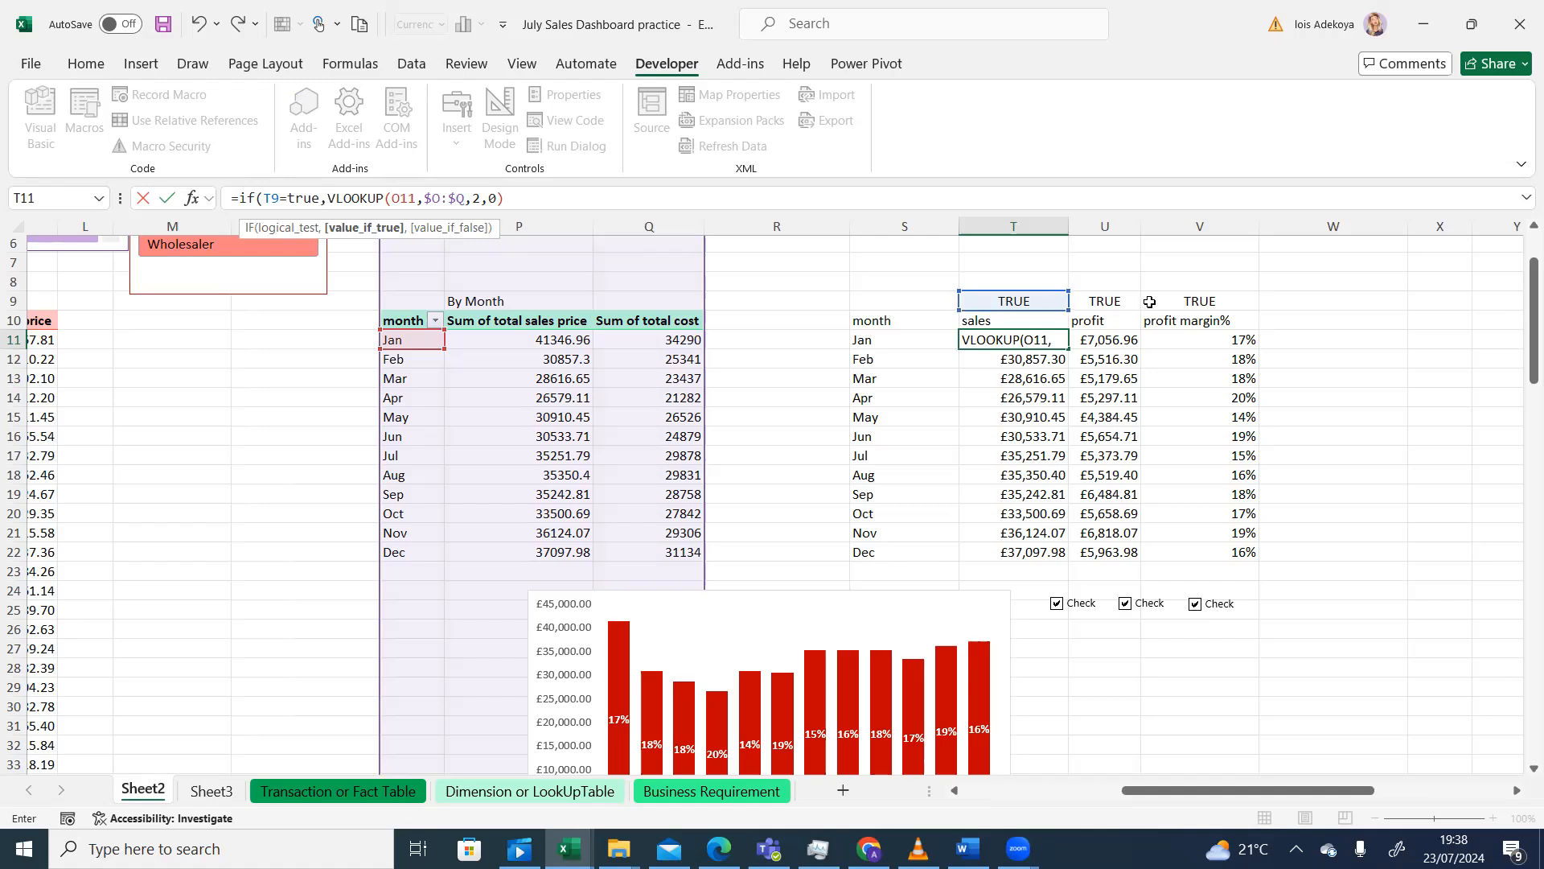
pyautogui.click(509, 198)
pyautogui.write(',')
pyautogui.write('na')
pyautogui.write('(')
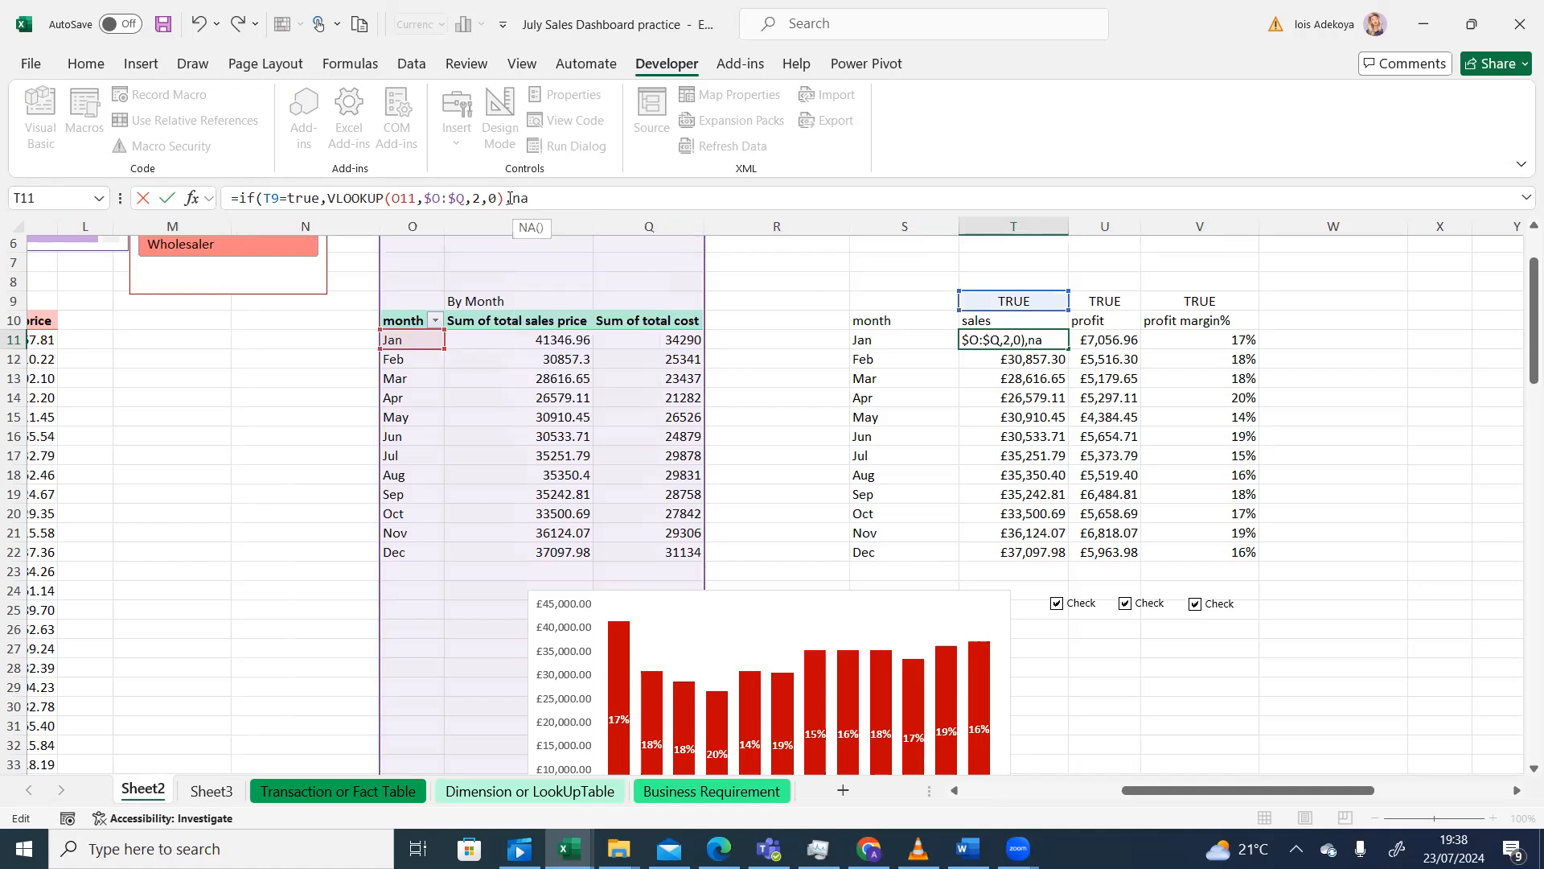
pyautogui.write(')')
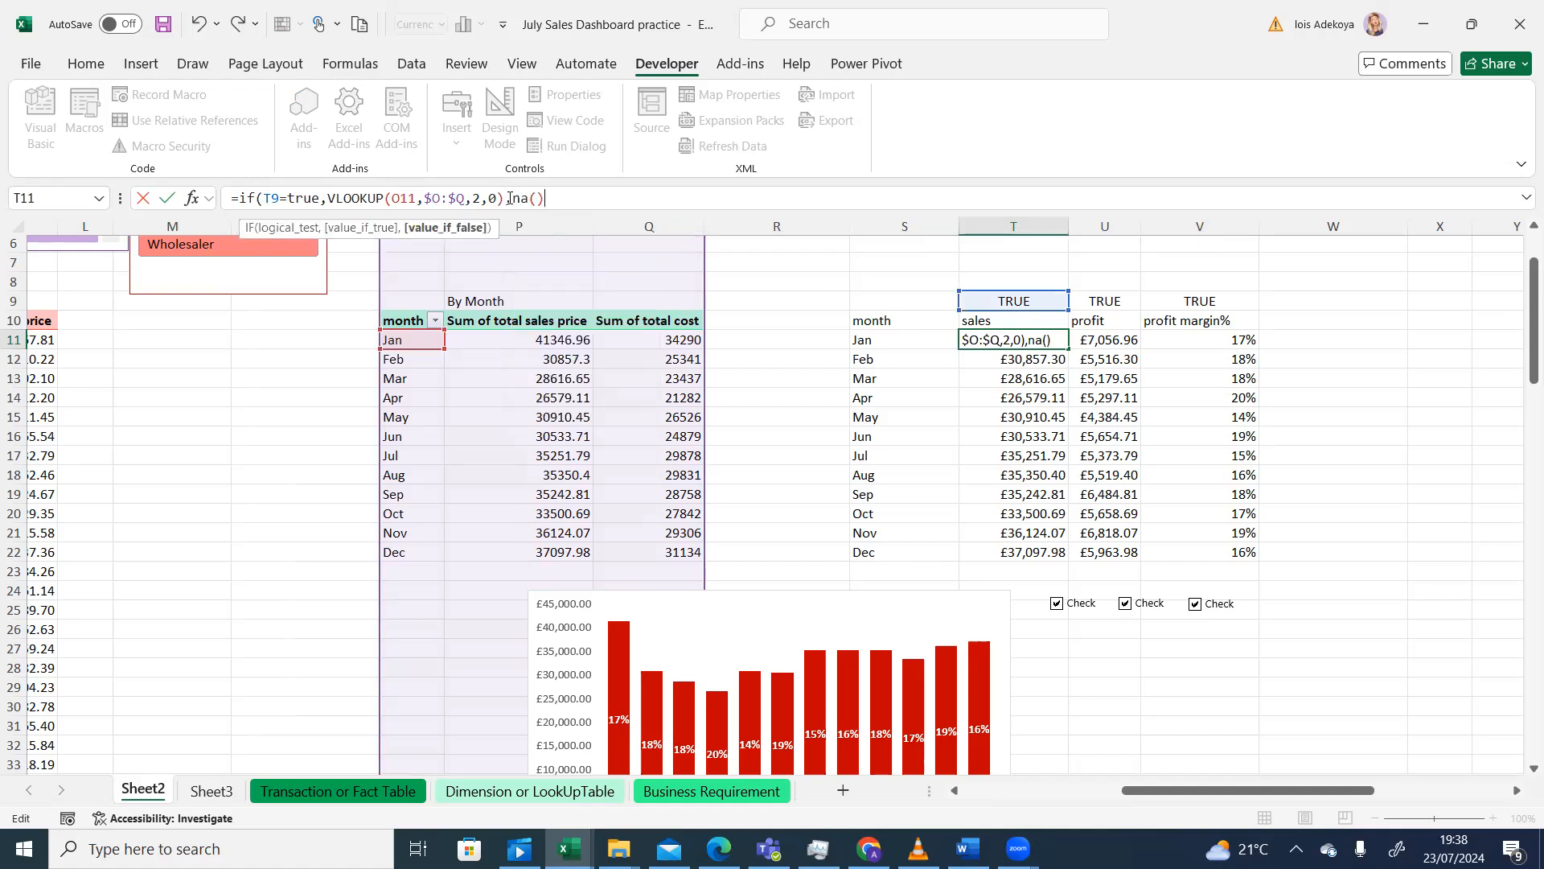
pyautogui.write(')')
pyautogui.press('Return')
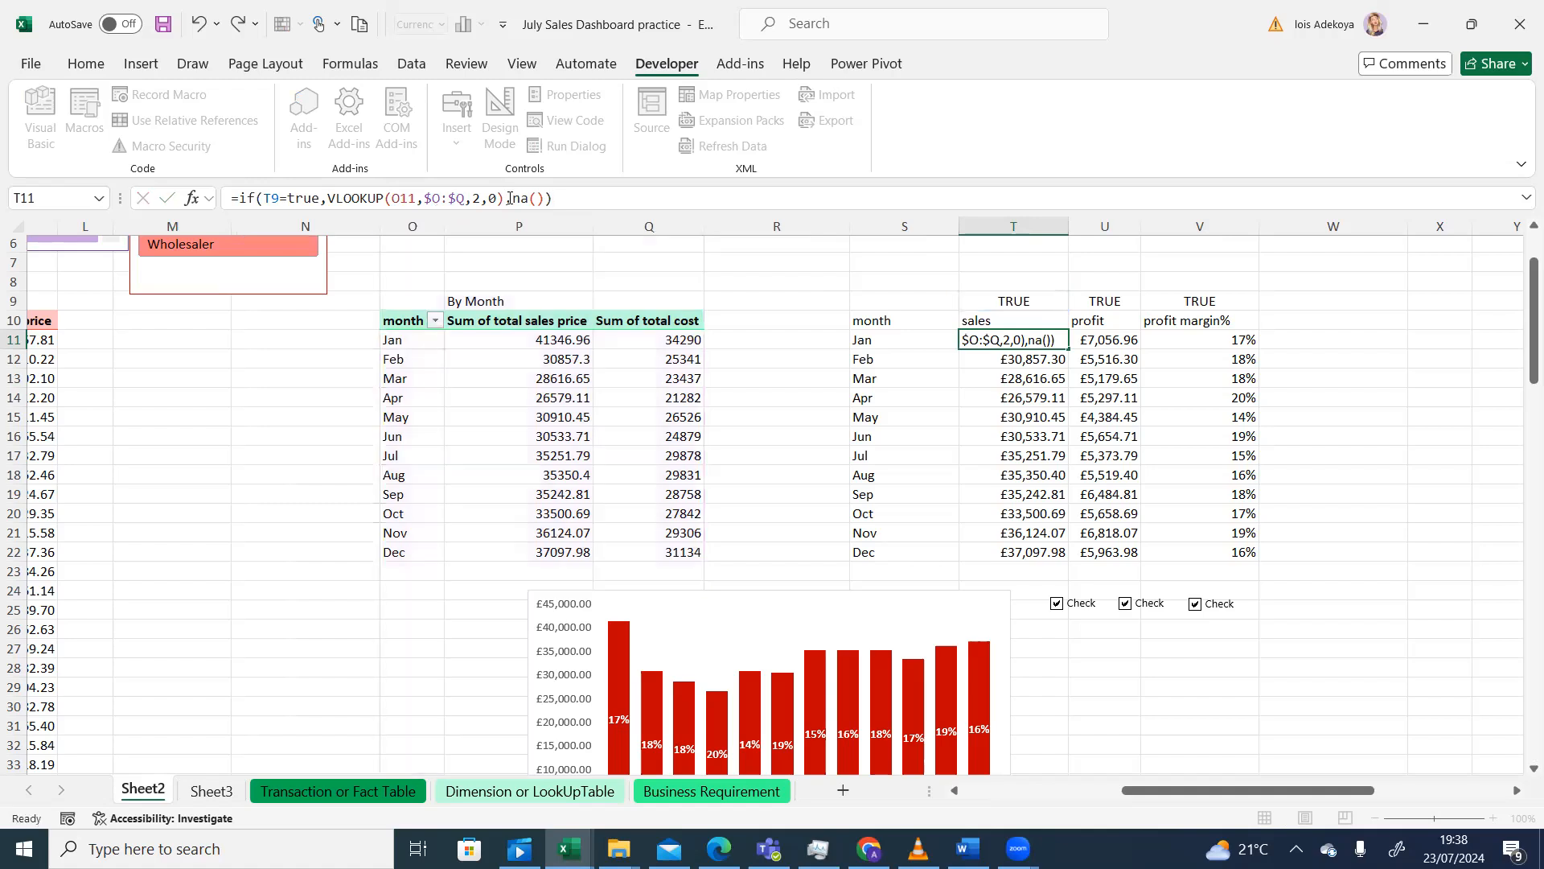
pyautogui.click(1018, 340)
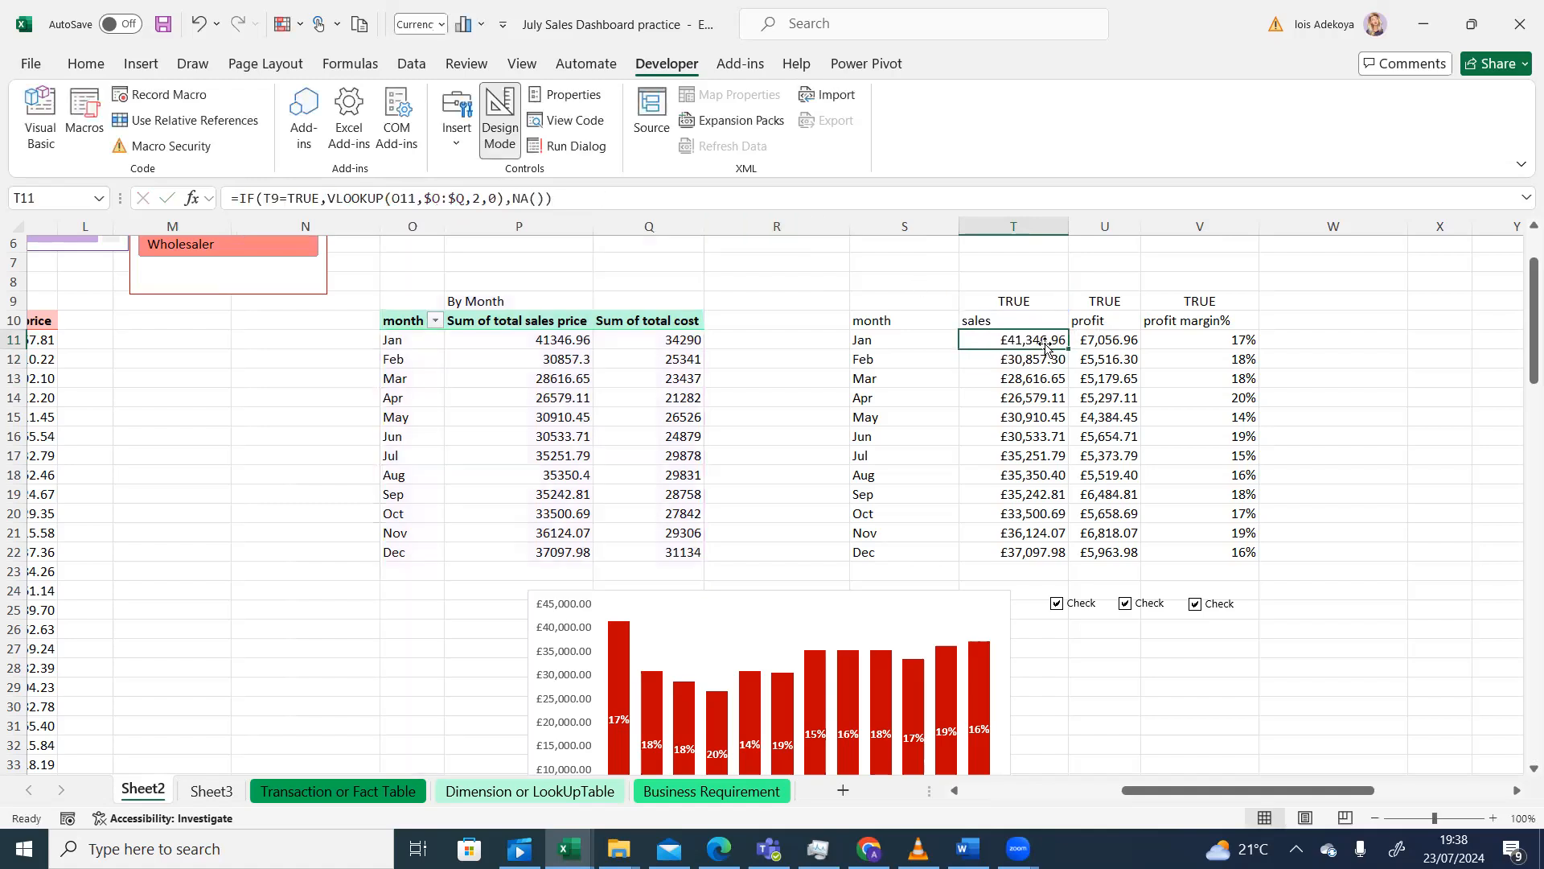
# - Fill the T11 formula down to December and check the T9 flag
pyautogui.doubleClick(1069, 347)
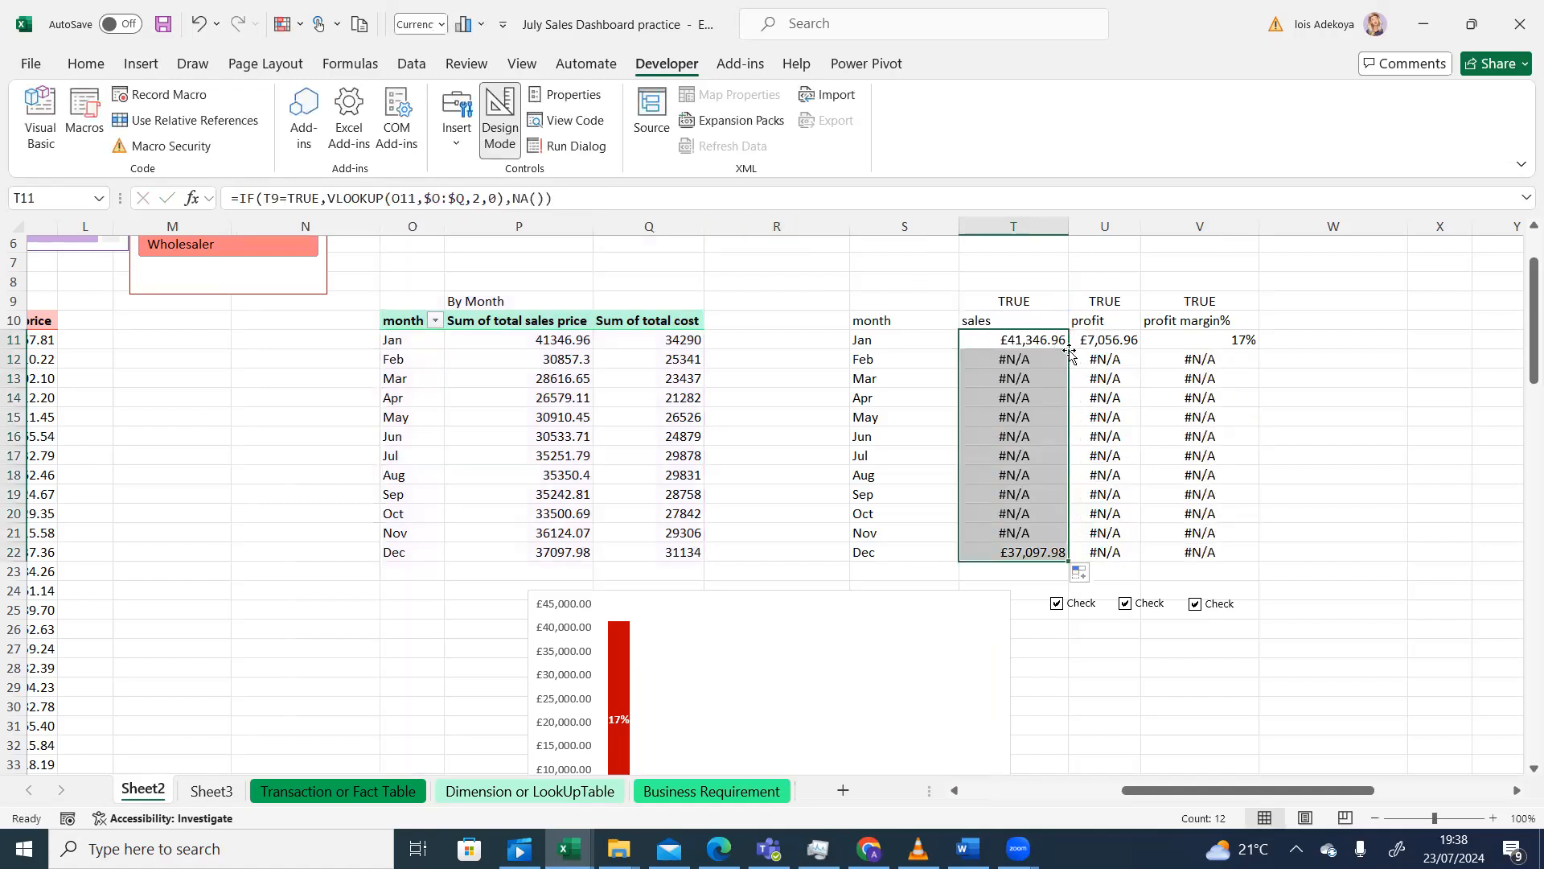
pyautogui.click(977, 340)
pyautogui.click(1012, 306)
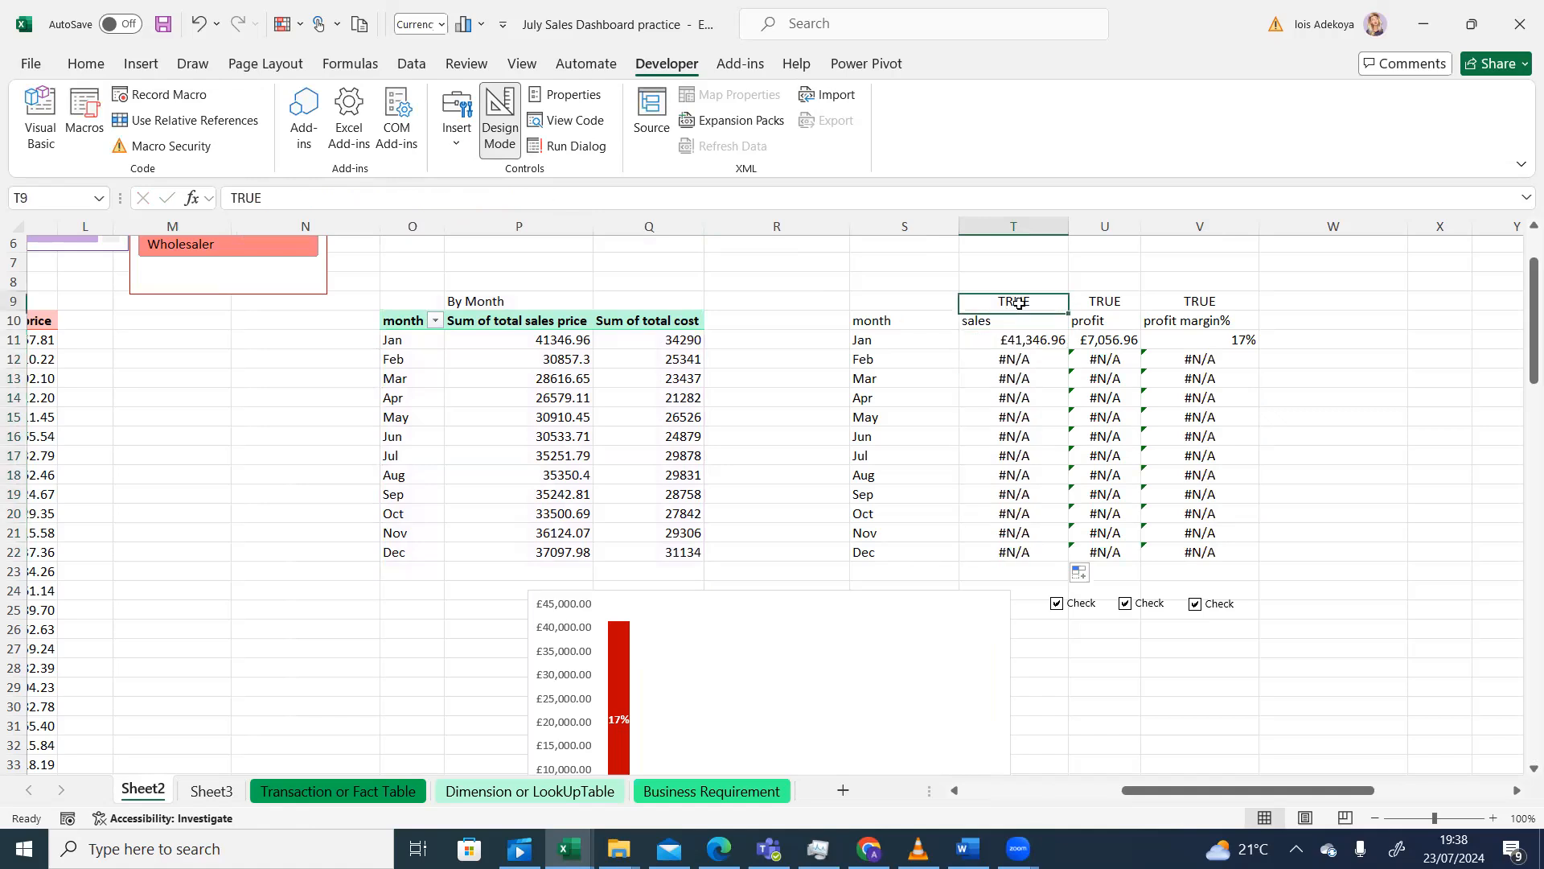
pyautogui.click(1006, 339)
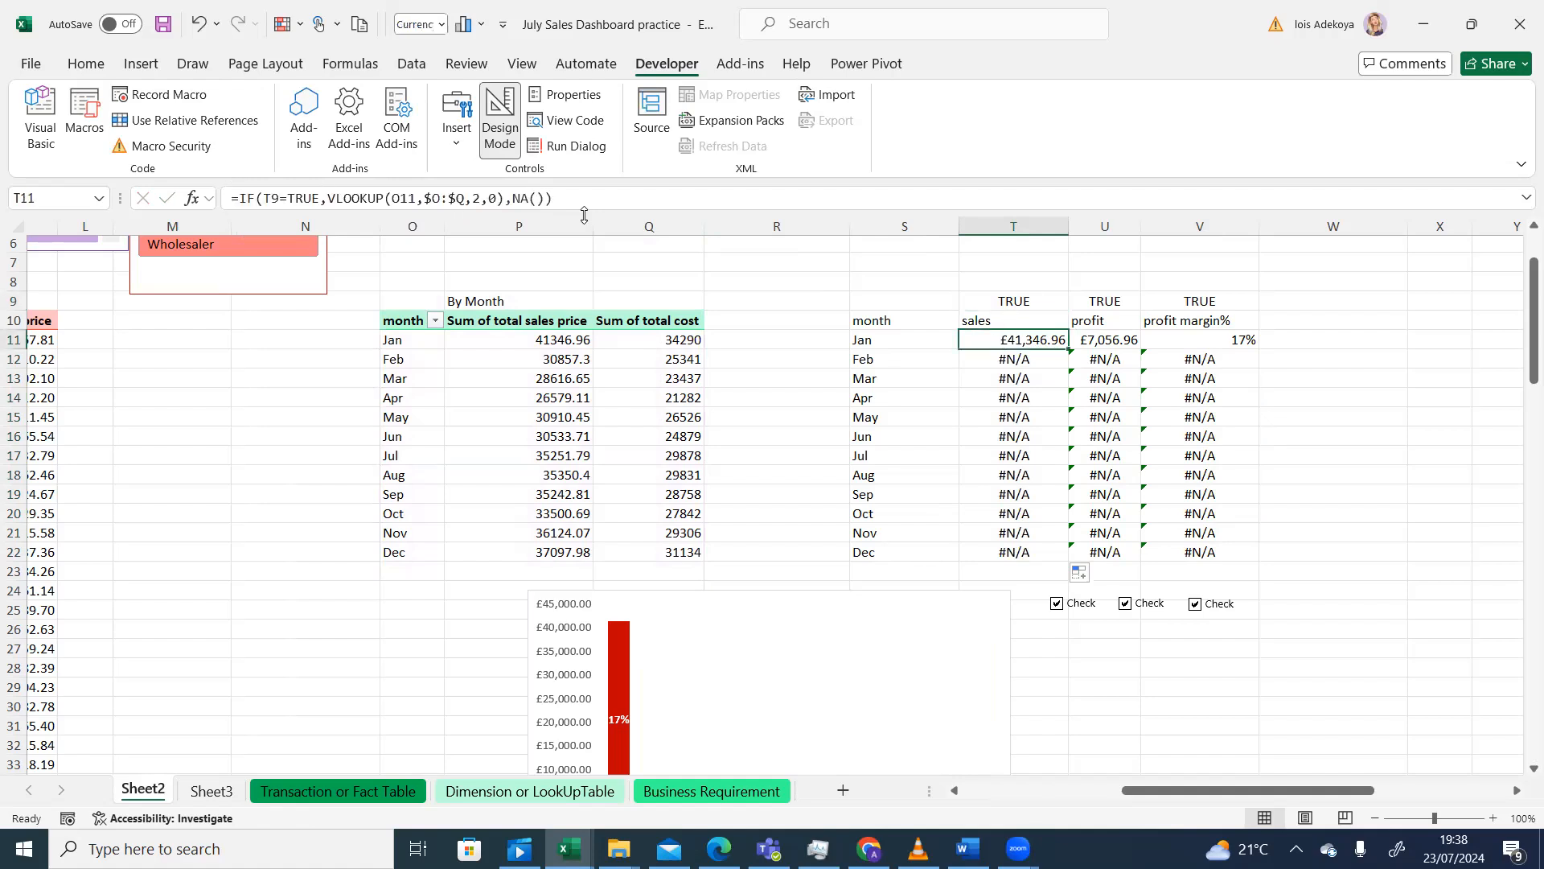
# - Lock the reference as $T$9, refill T11:T22, and toggle the sales checkbox to test
pyautogui.click(270, 199)
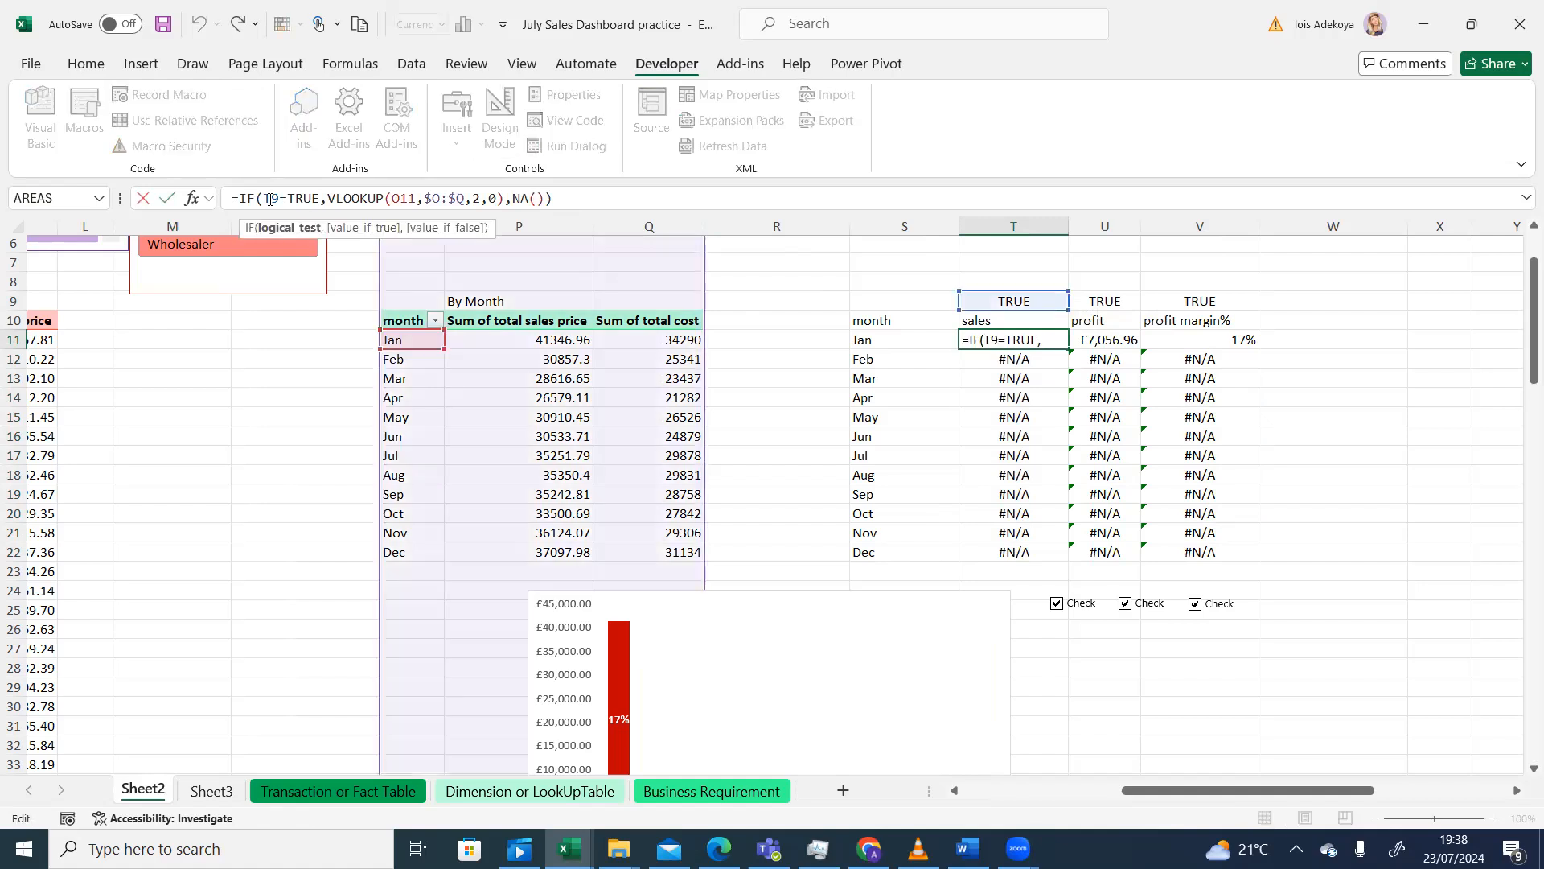
pyautogui.press('F4')
pyautogui.press('Return')
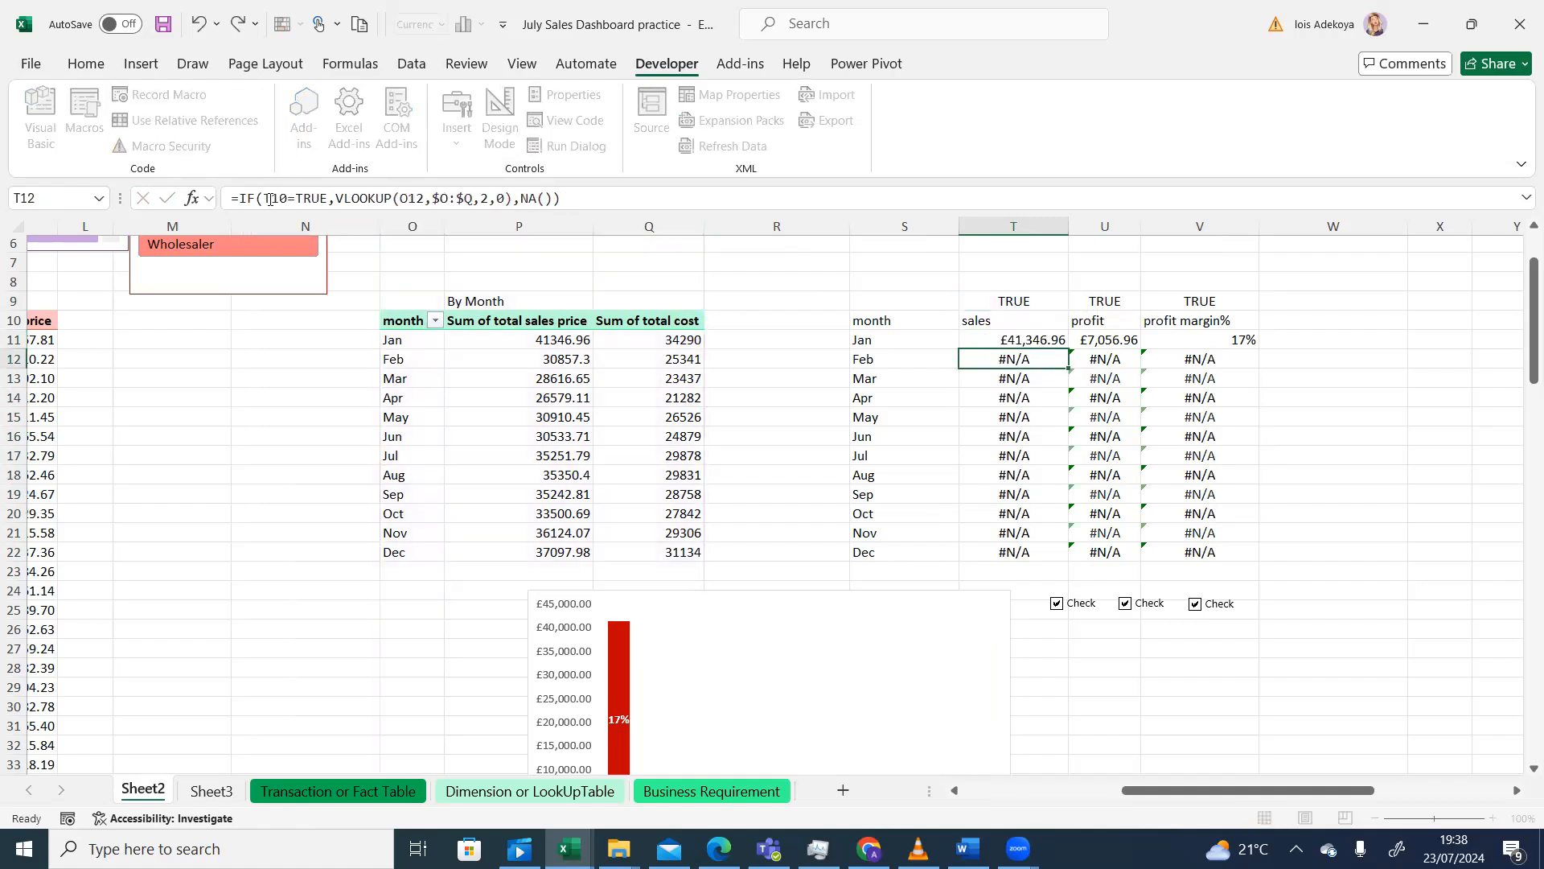
pyautogui.click(1048, 337)
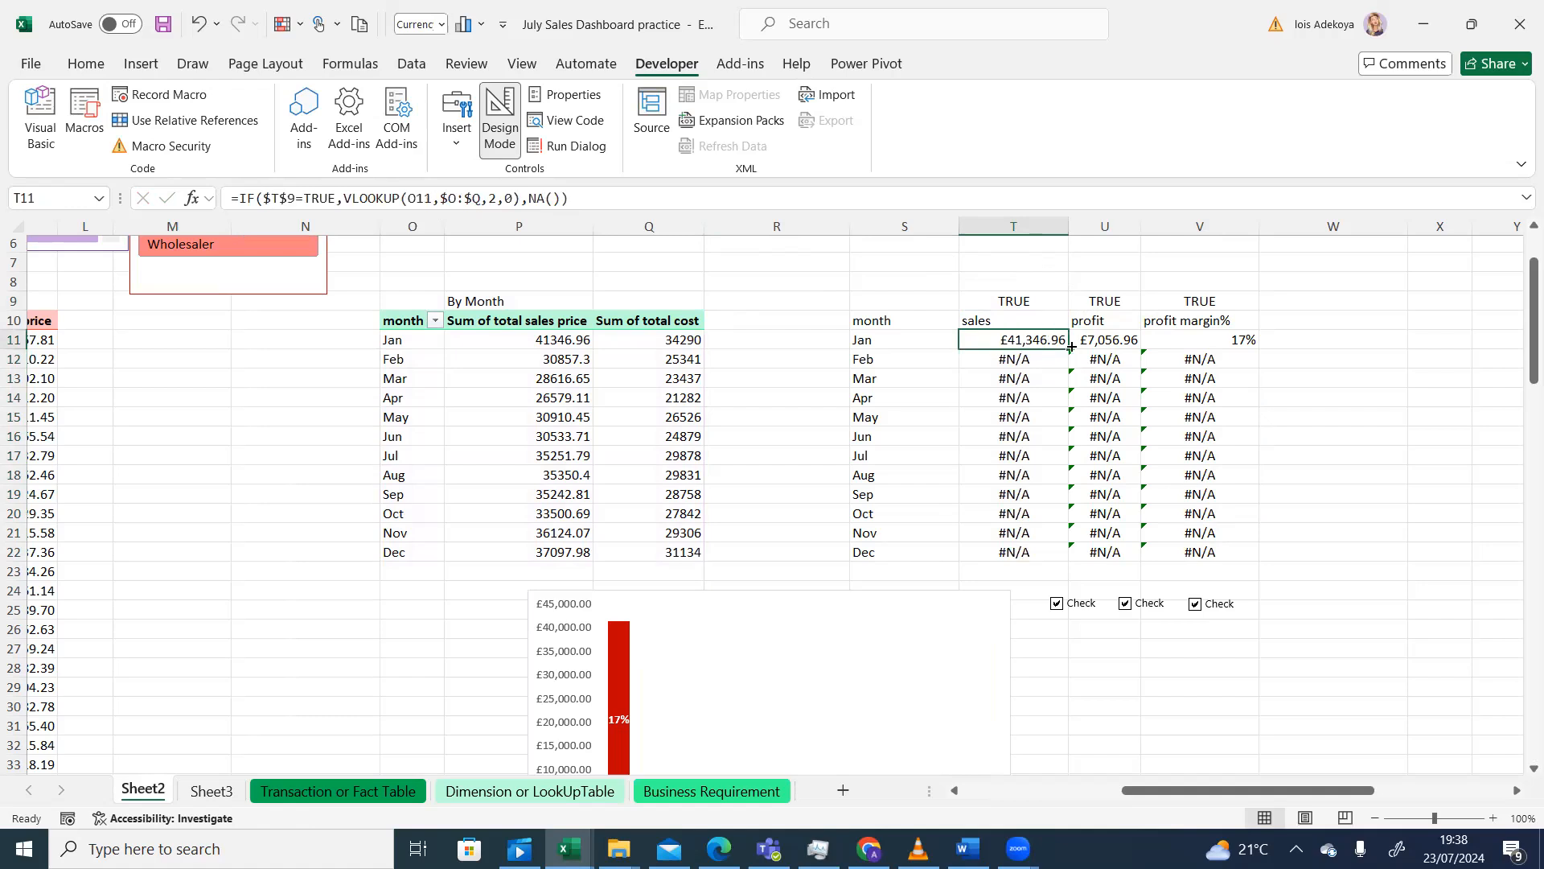
pyautogui.doubleClick(1070, 348)
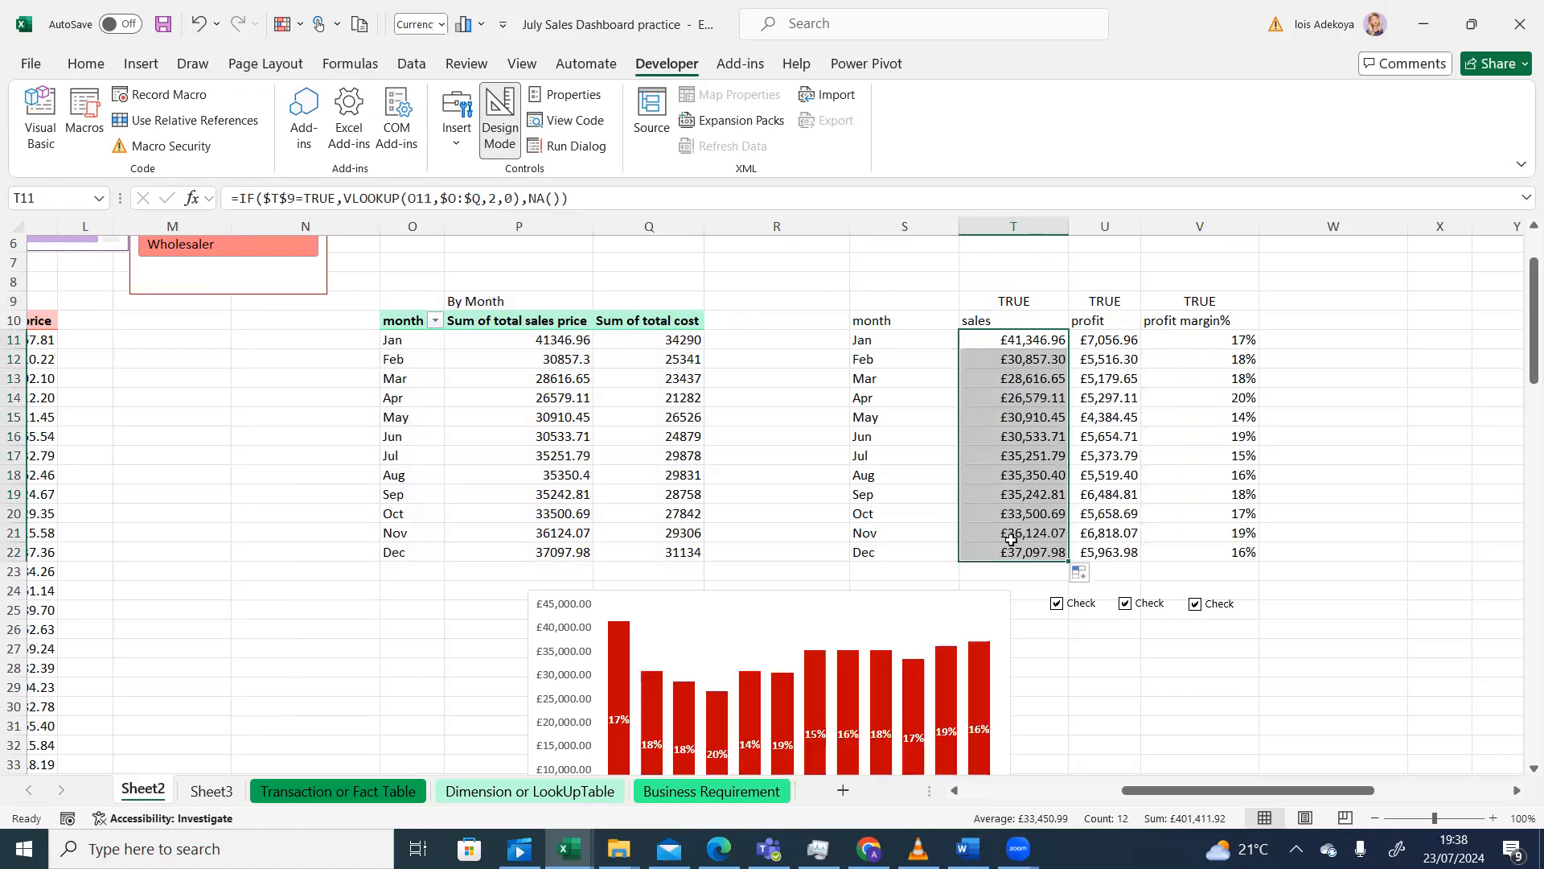
pyautogui.click(1056, 606)
pyautogui.click(1056, 605)
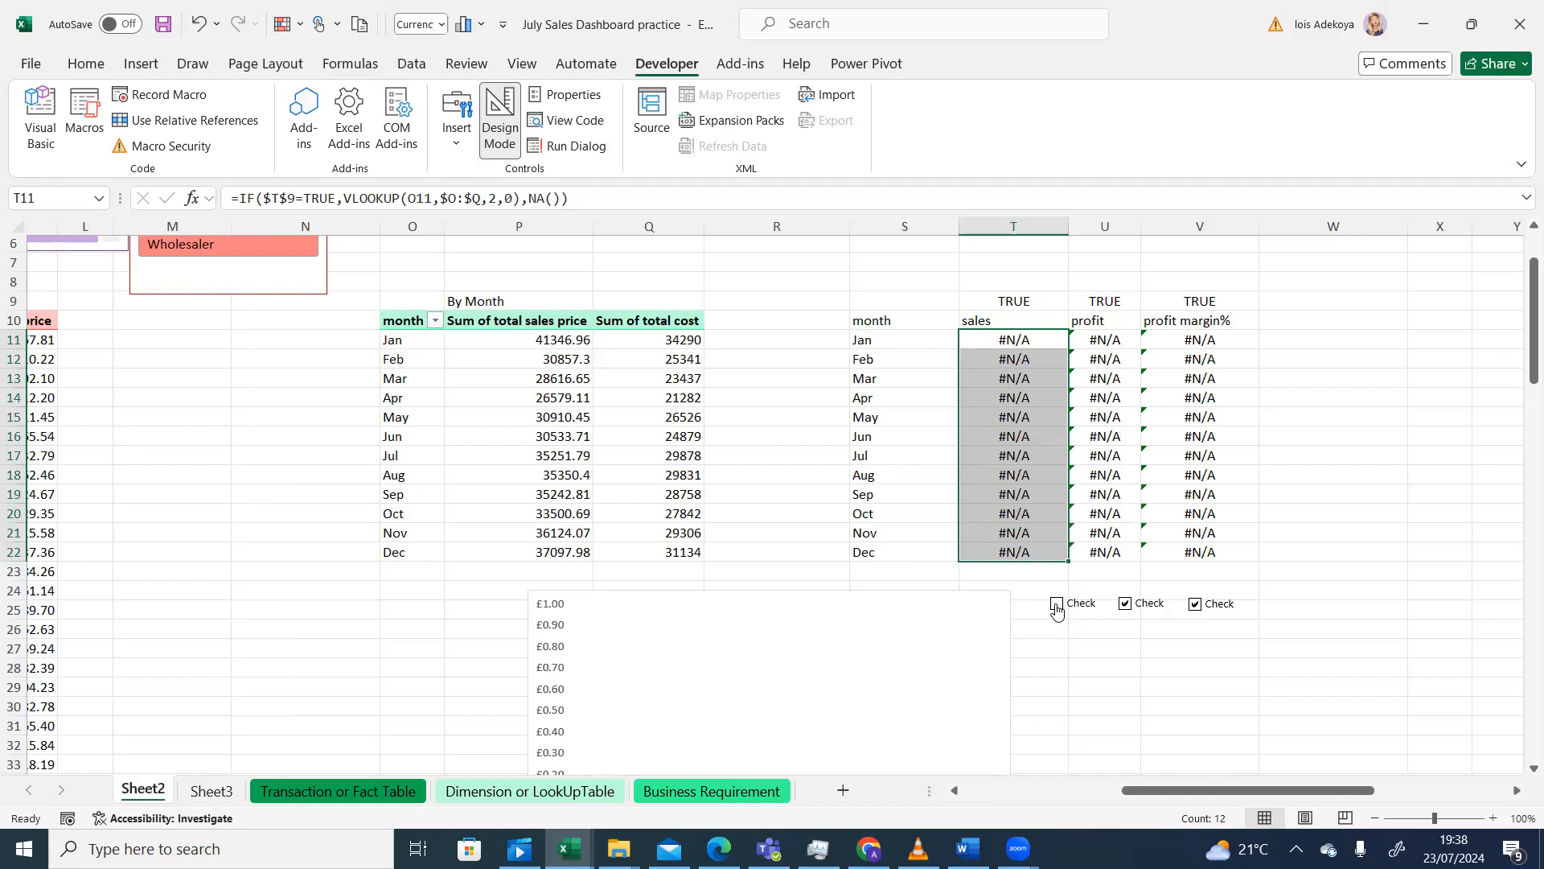
# - Clear the profit and margin checkboxes so U9 and V9 read FALSE, then reselect T11
pyautogui.click(1125, 604)
pyautogui.click(1193, 606)
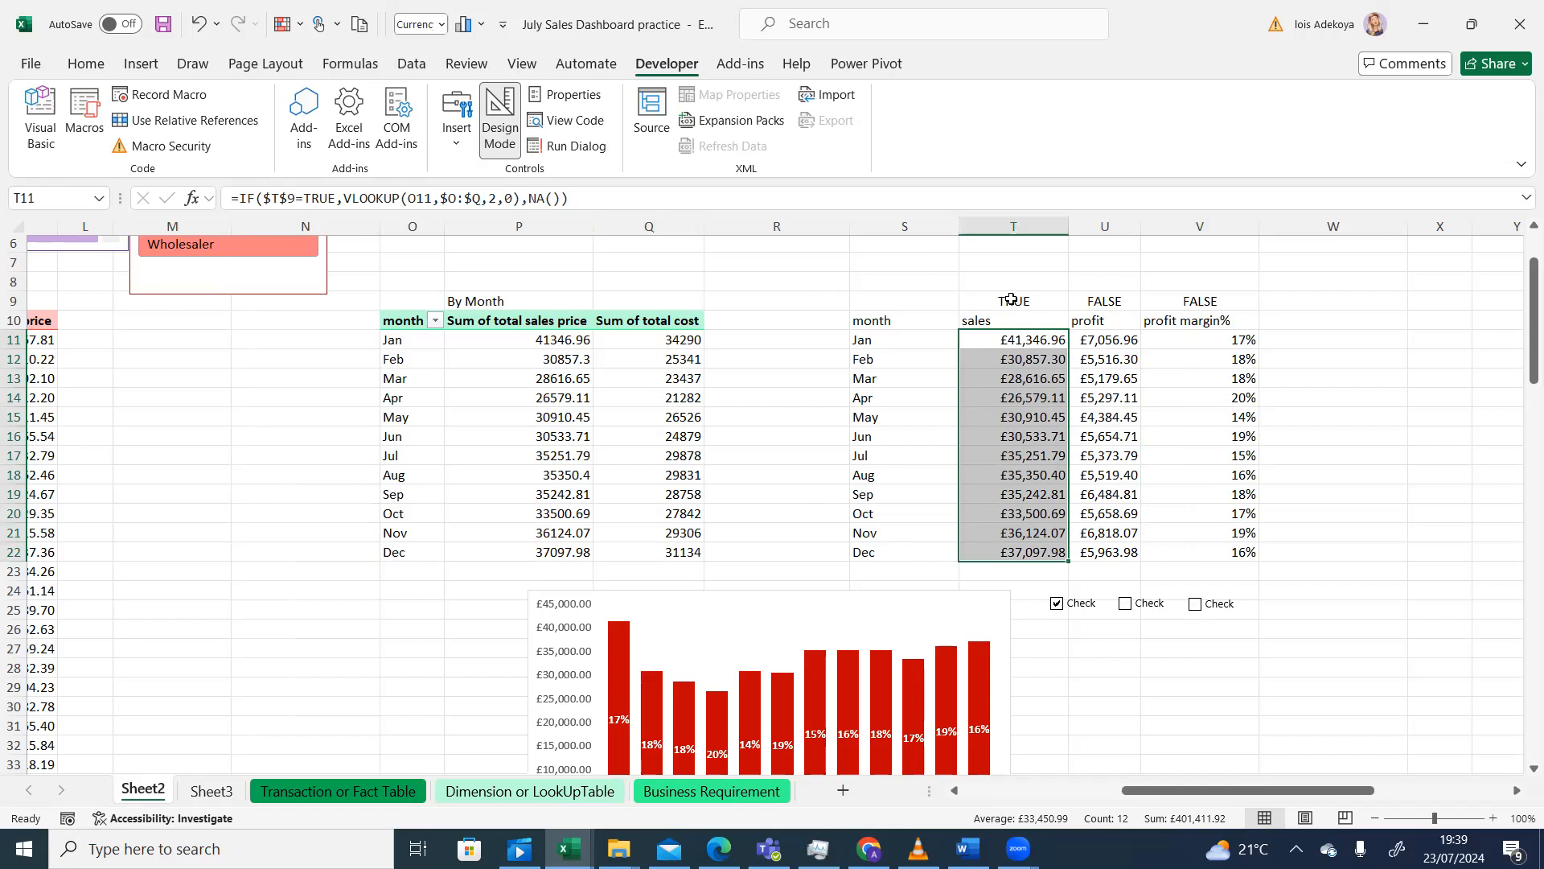
pyautogui.click(1017, 339)
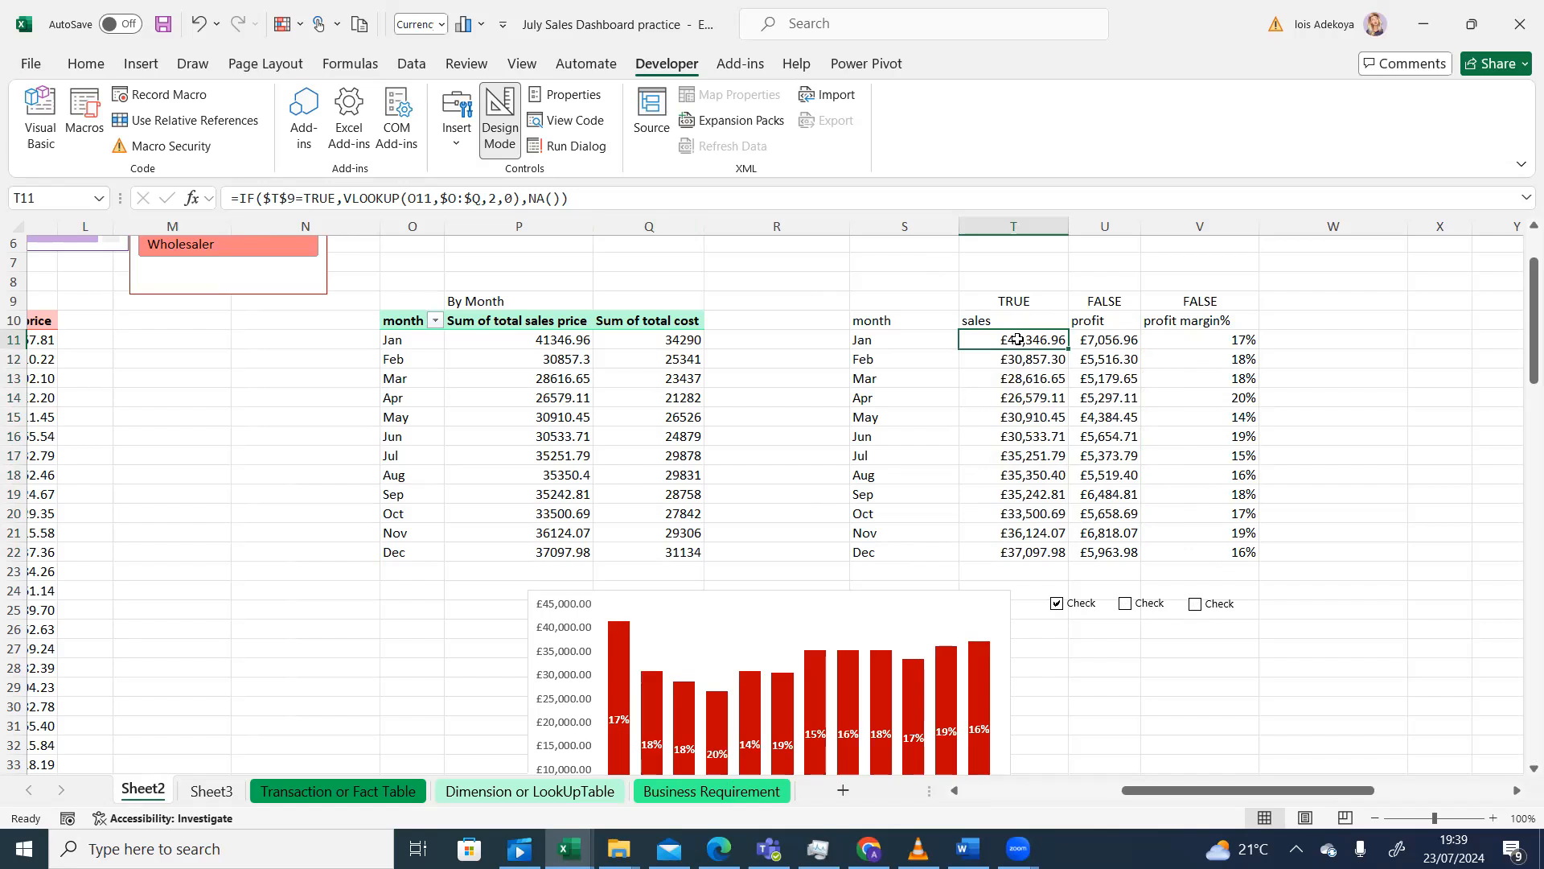
pyautogui.click(1032, 300)
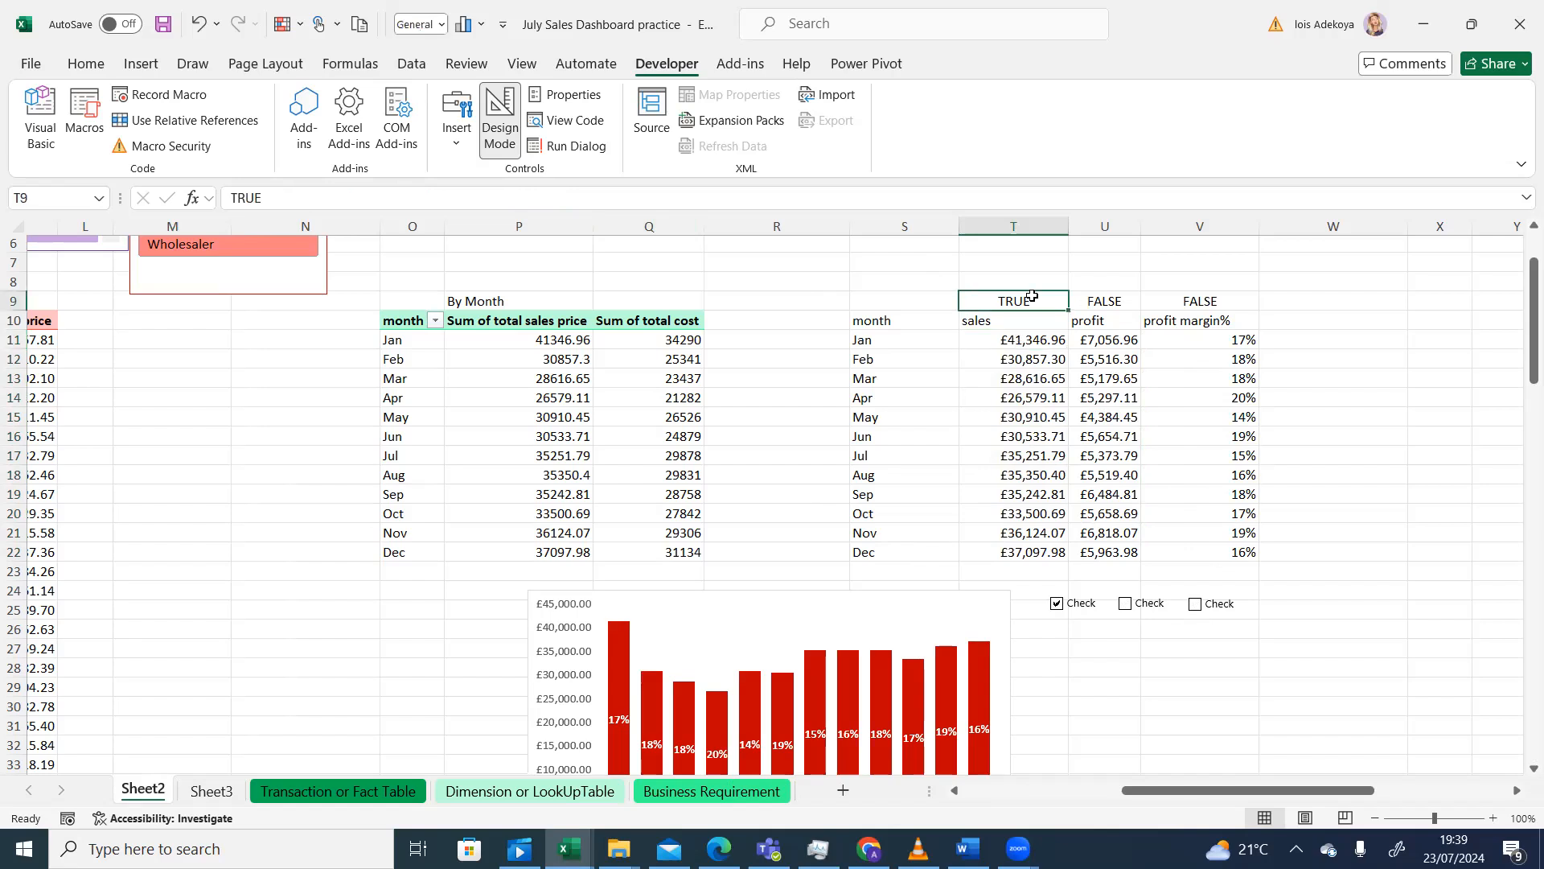
pyautogui.click(1019, 341)
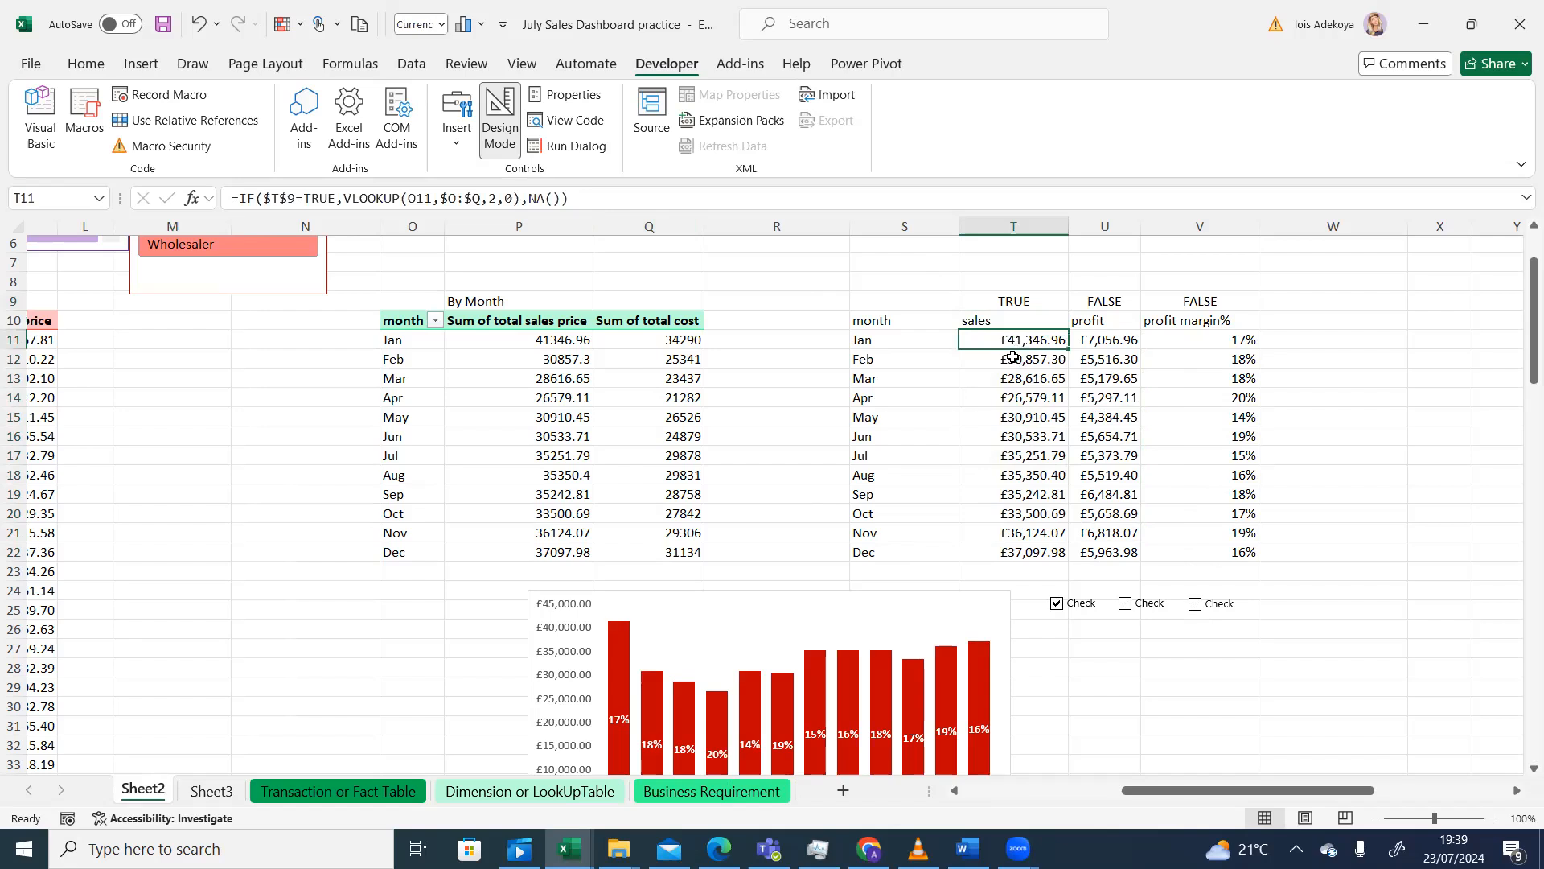
pyautogui.click(1013, 357)
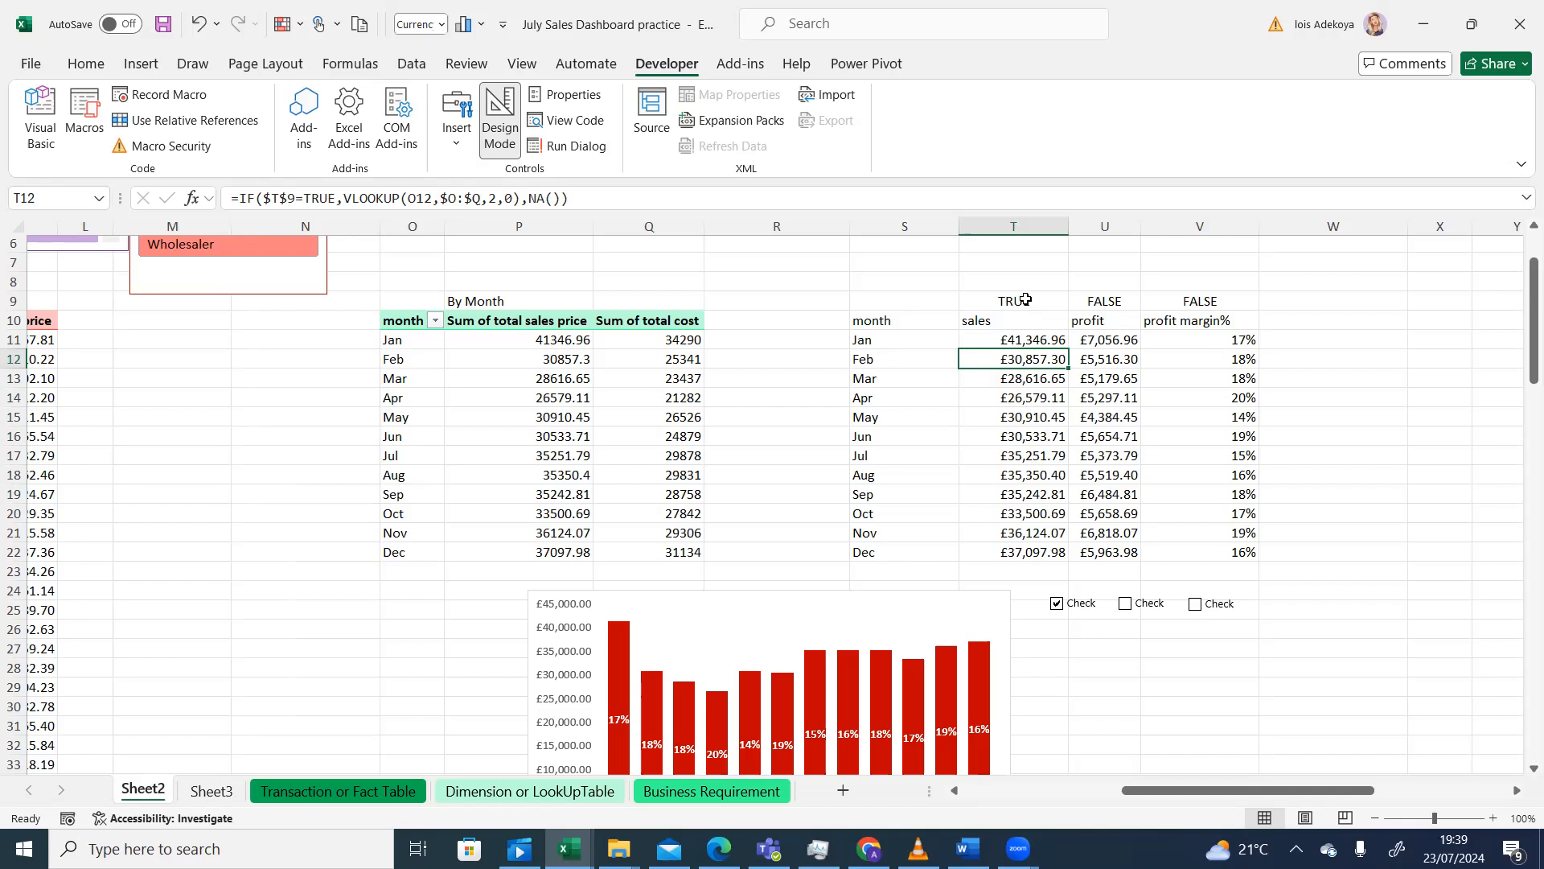
pyautogui.press('Up')
pyautogui.press('Up')
pyautogui.press('Up')
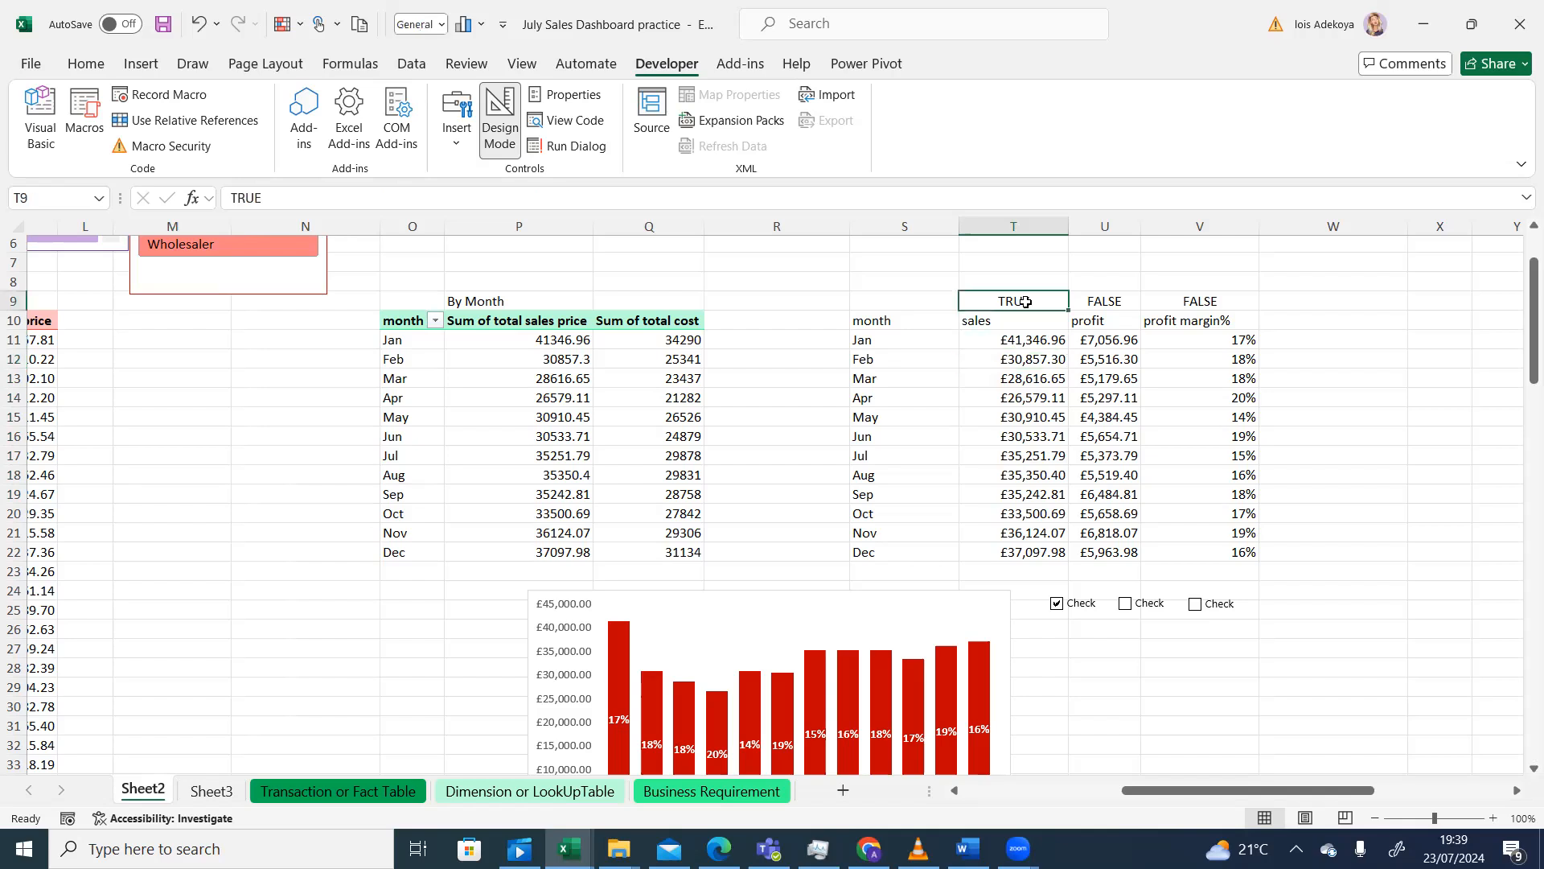
pyautogui.click(1013, 339)
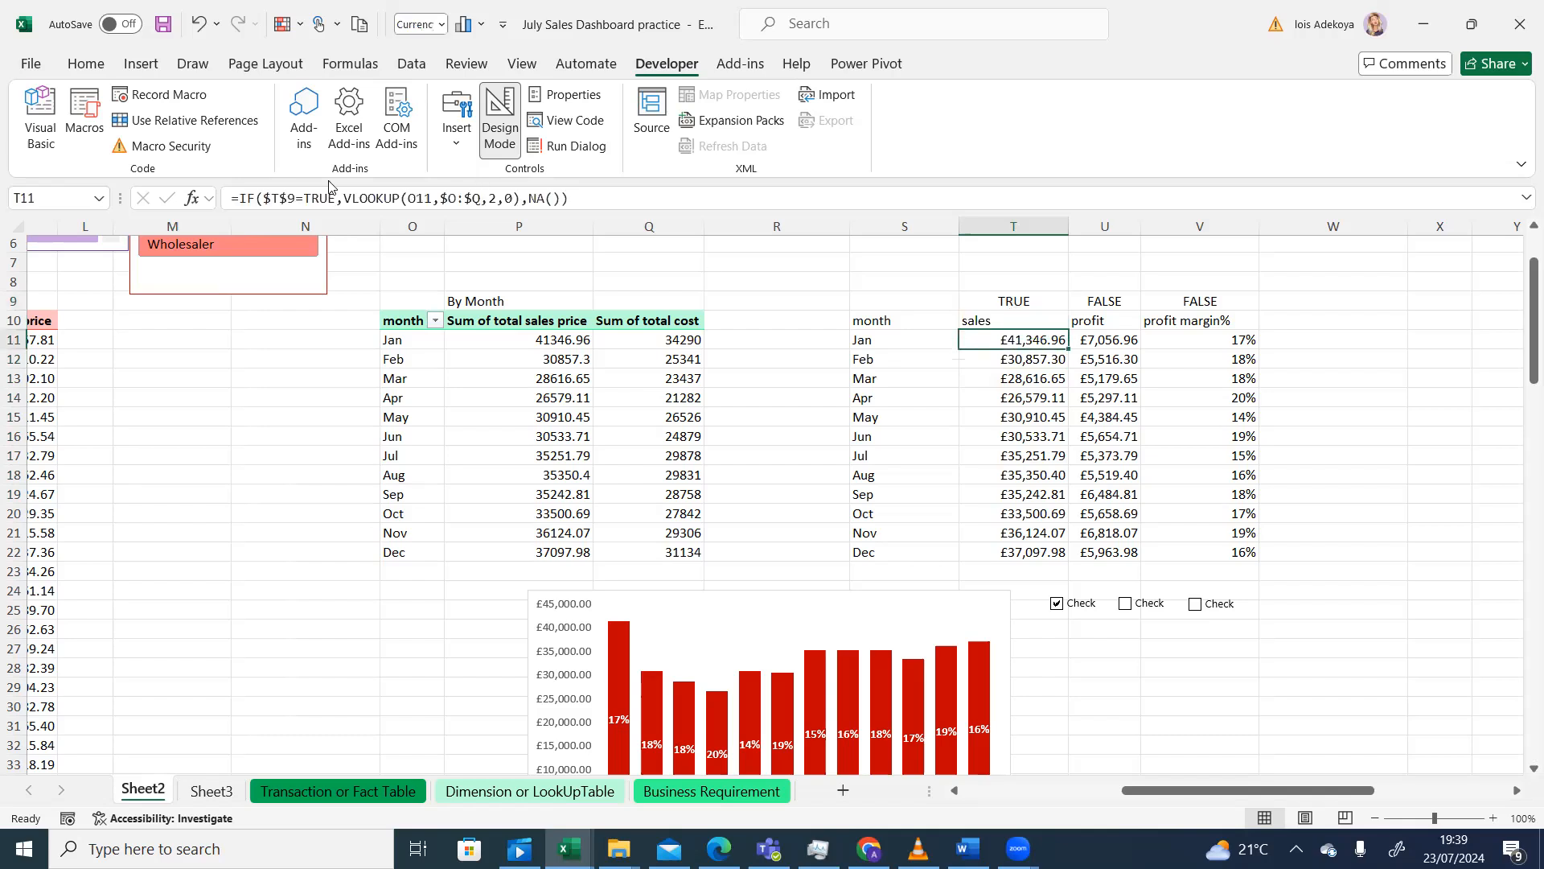
pyautogui.click(1027, 360)
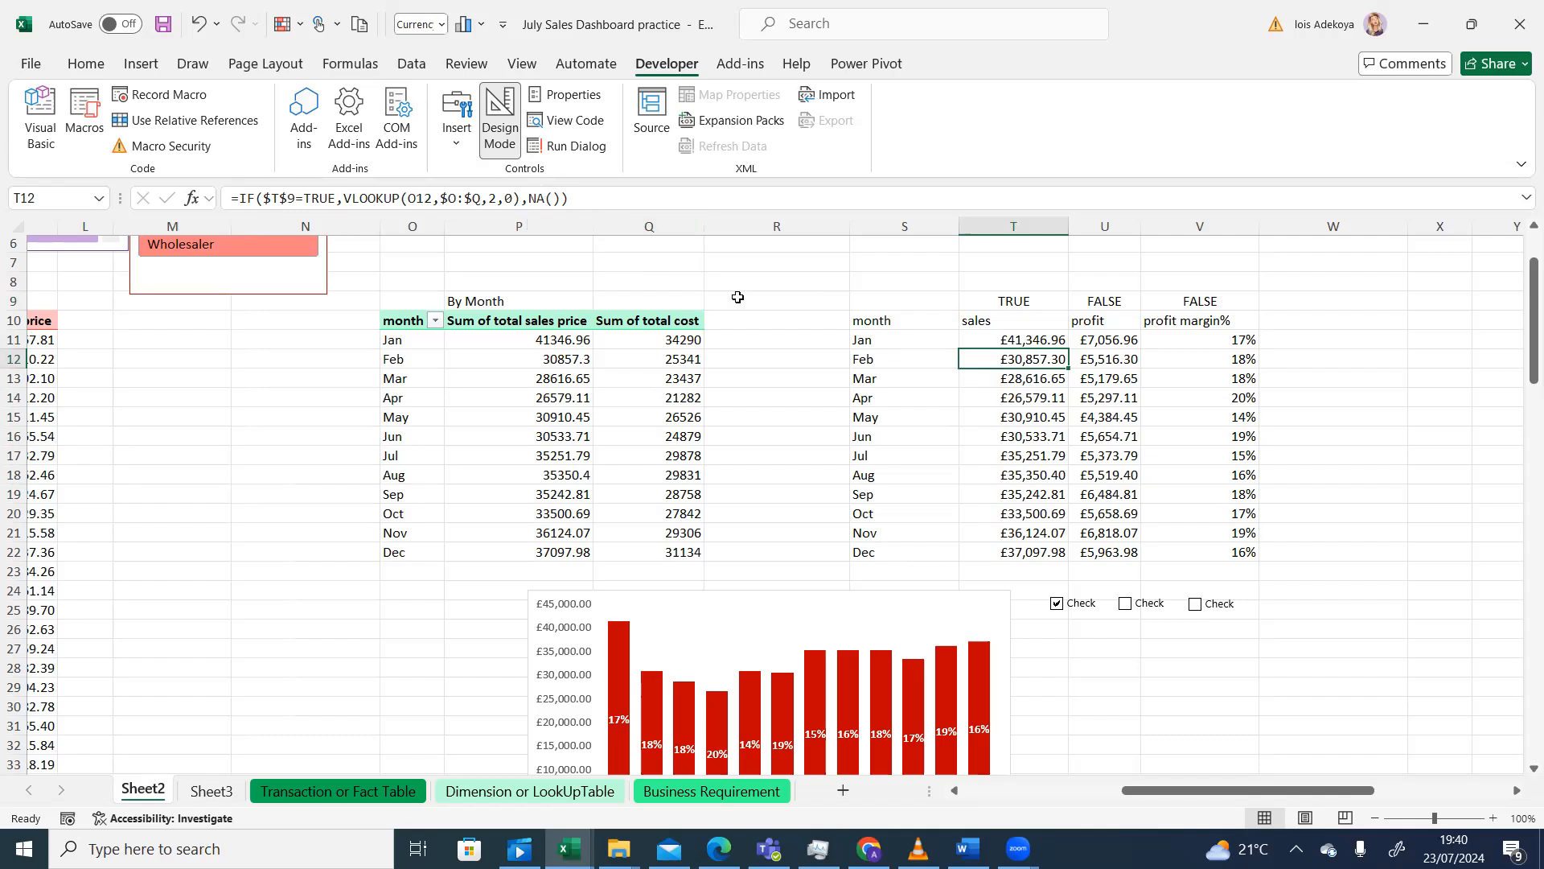
pyautogui.click(1044, 340)
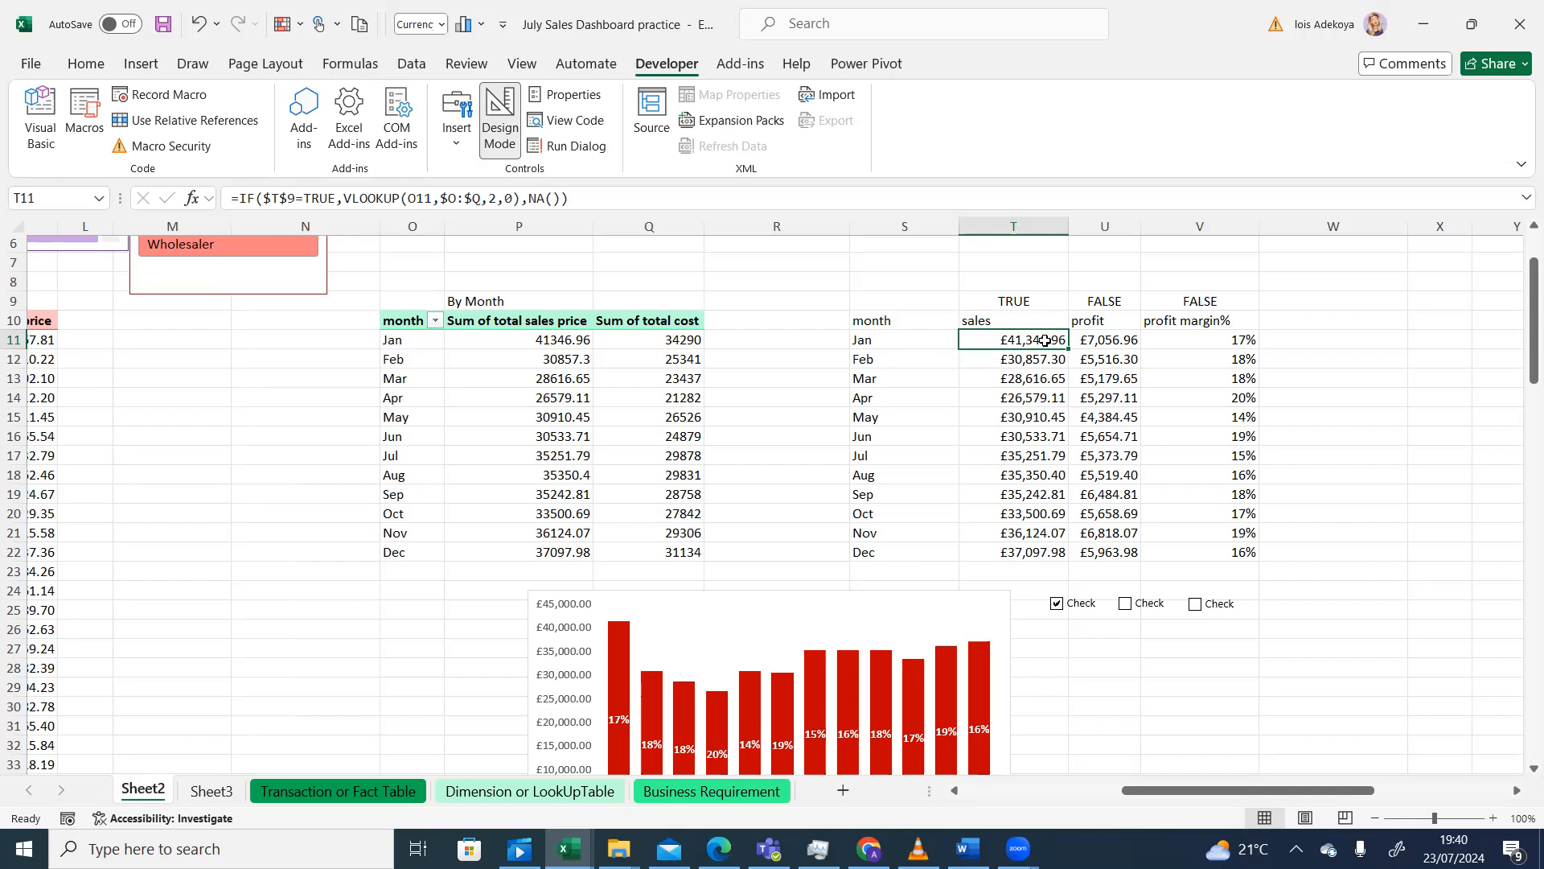
pyautogui.click(1095, 342)
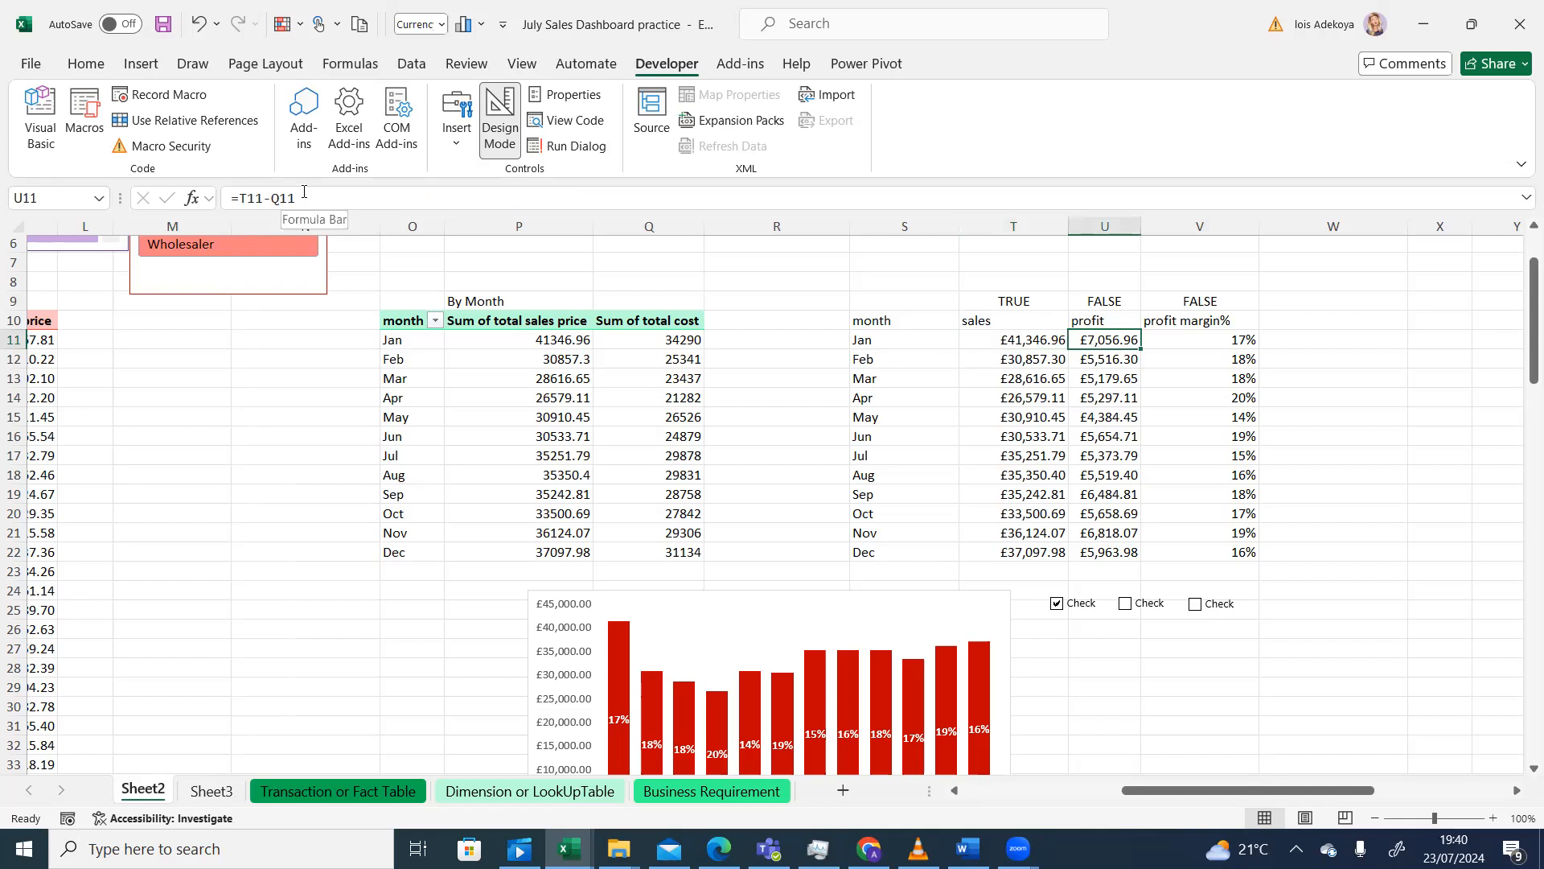
# - Start wrapping U11's profit formula in IF, using an absolute $U$9 as the condition
pyautogui.click(241, 197)
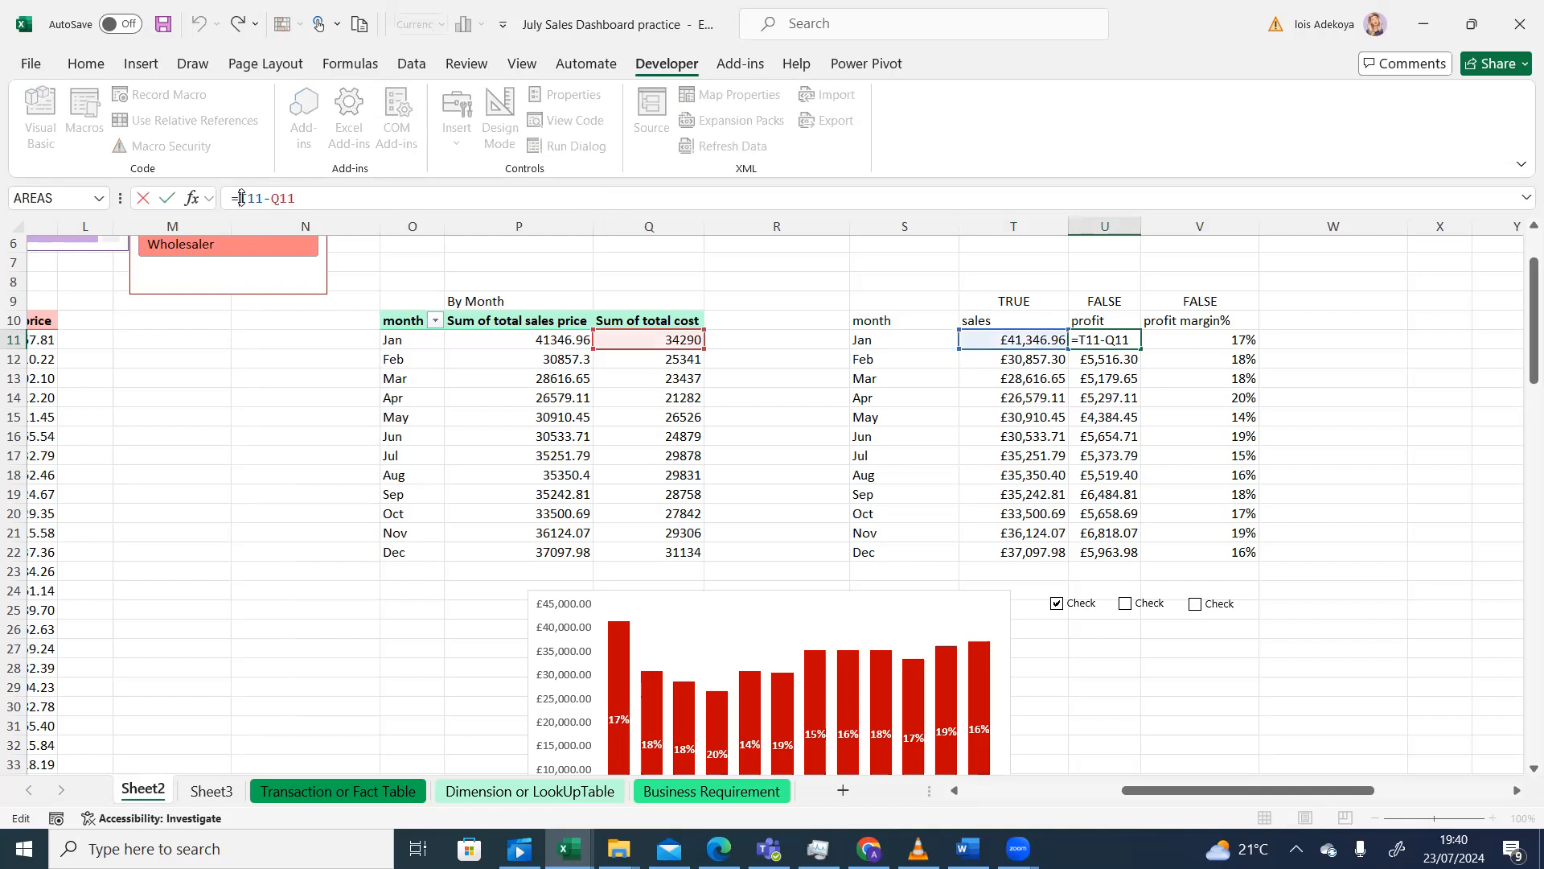
pyautogui.write('if')
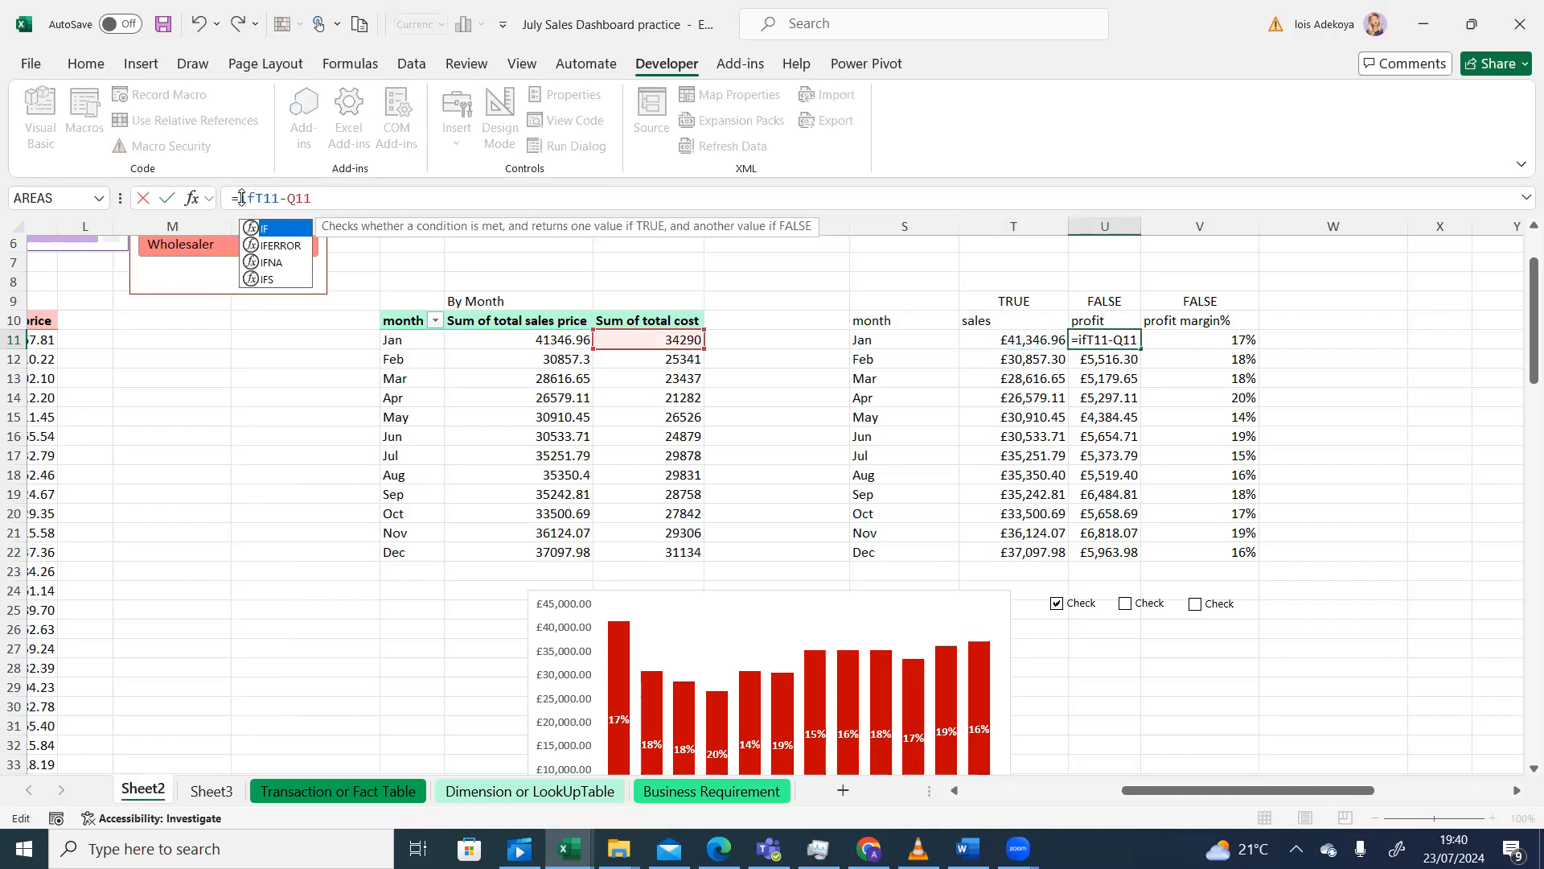
pyautogui.press('Tab')
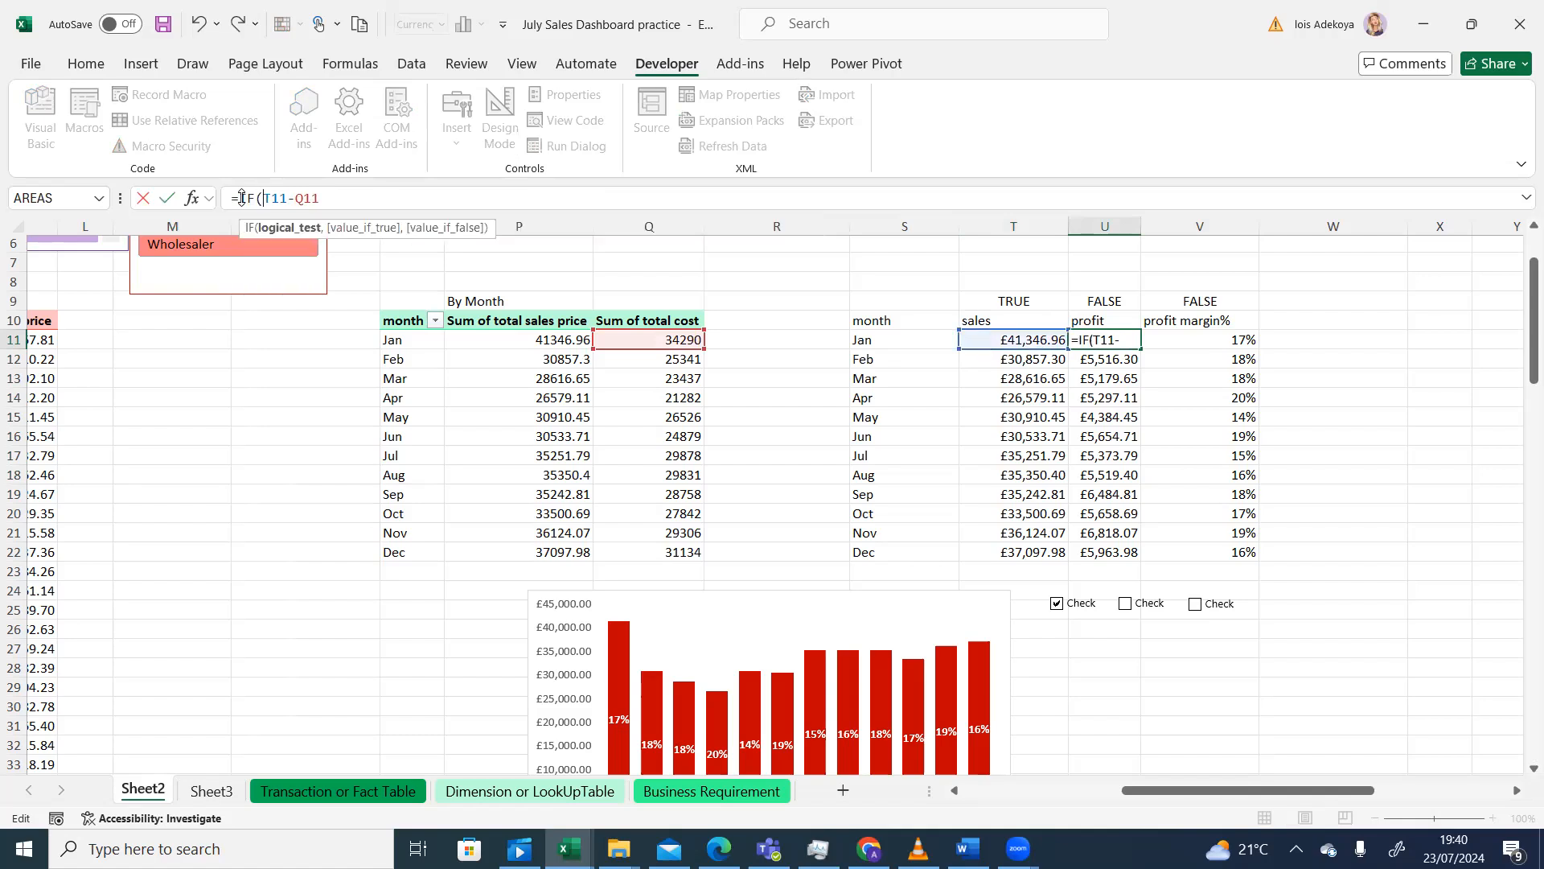
pyautogui.write('u9')
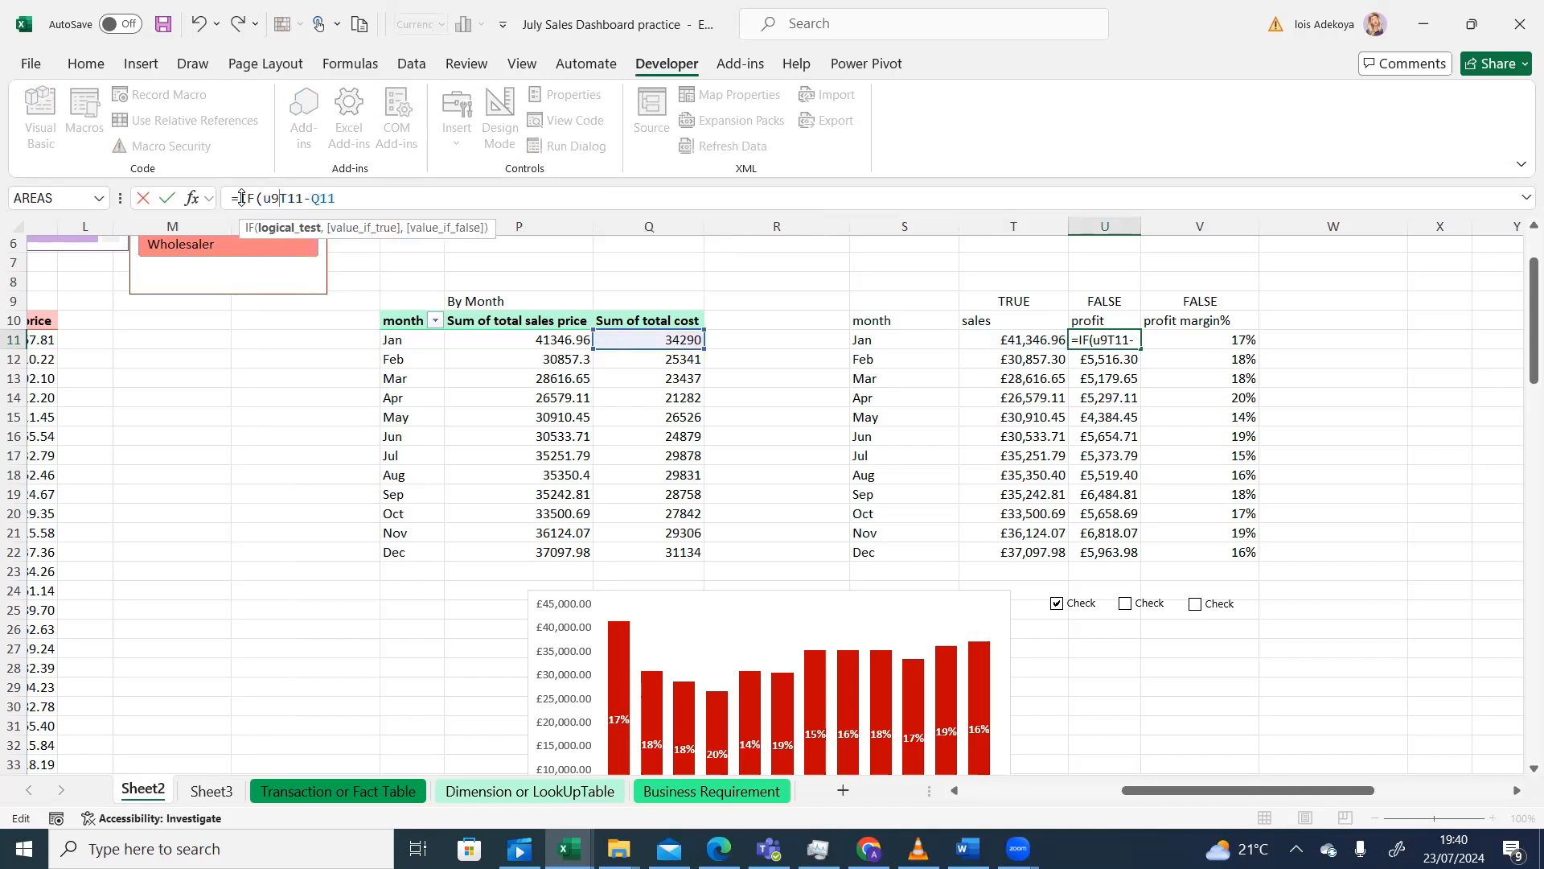
pyautogui.press('BackSpace')
pyautogui.press('BackSpace')
pyautogui.press('BackSpace')
pyautogui.press('BackSpace')
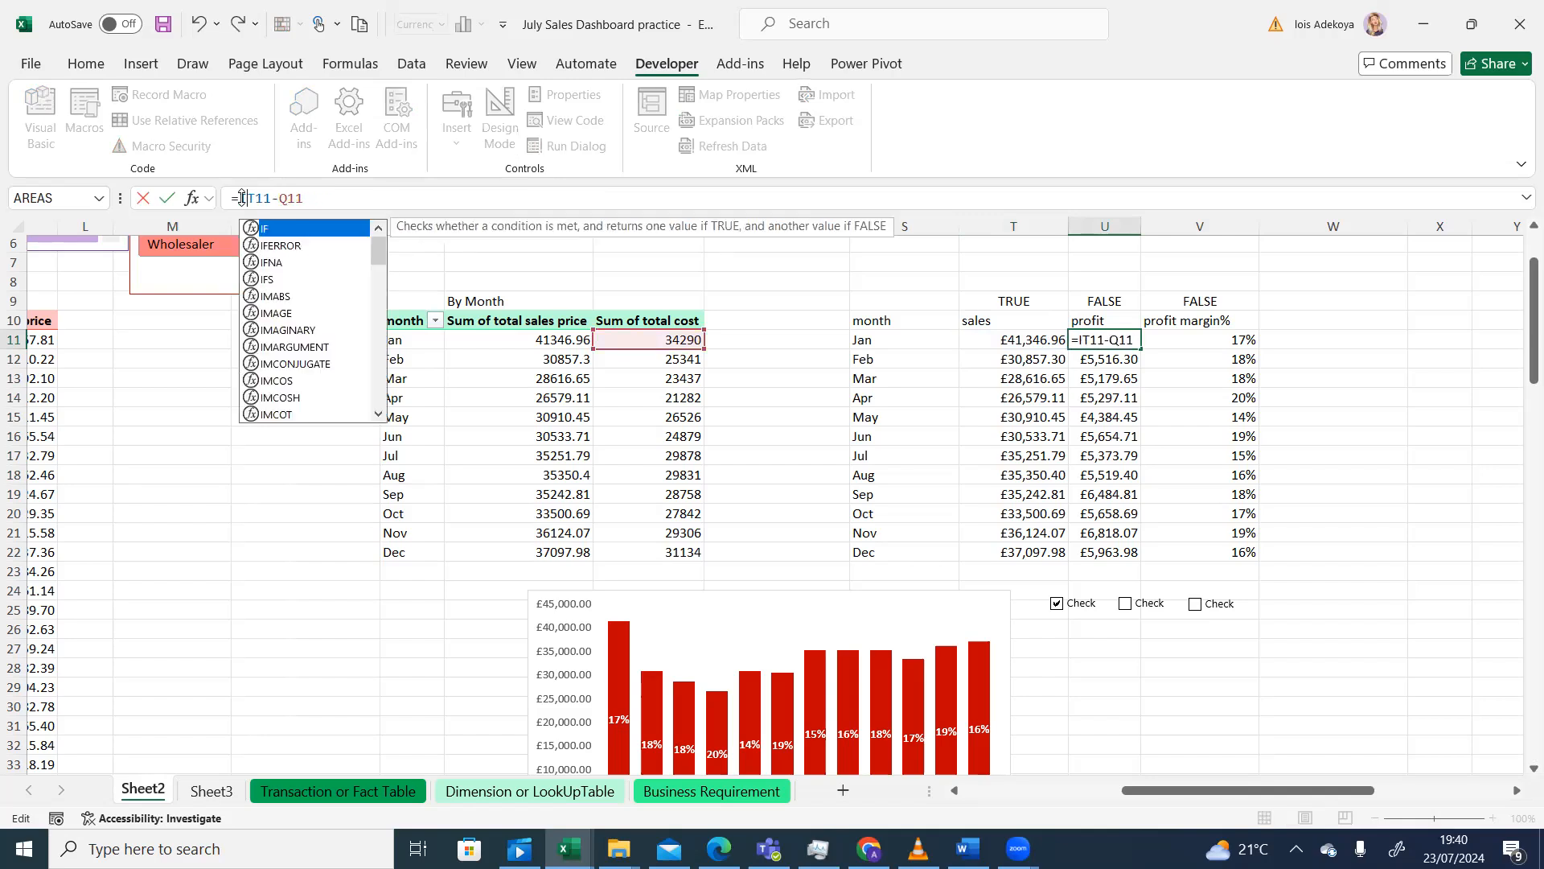
pyautogui.write('f')
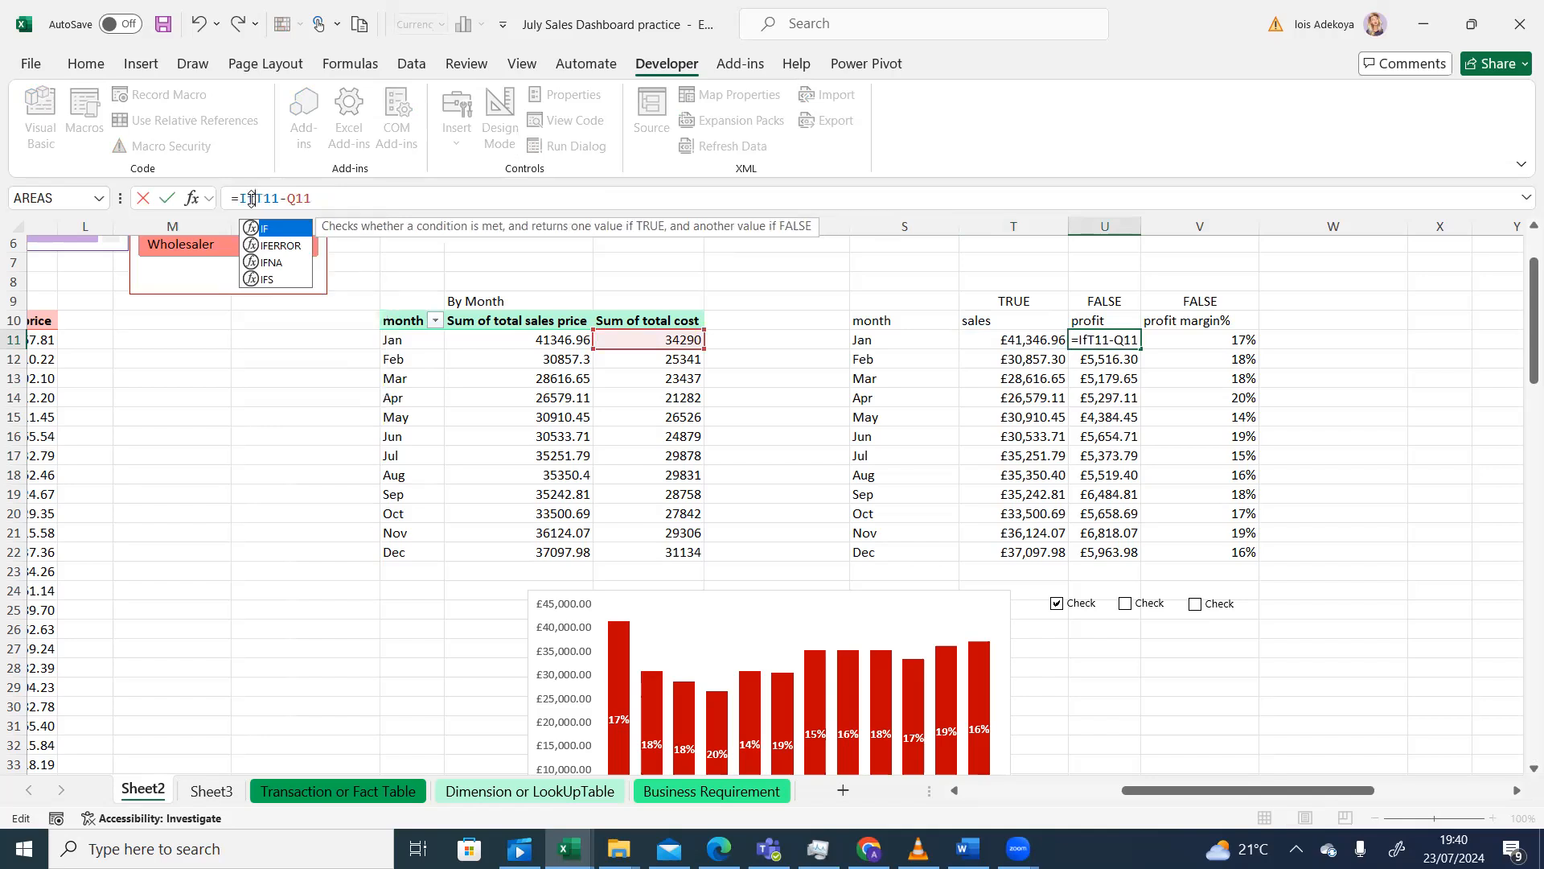
pyautogui.press('Tab')
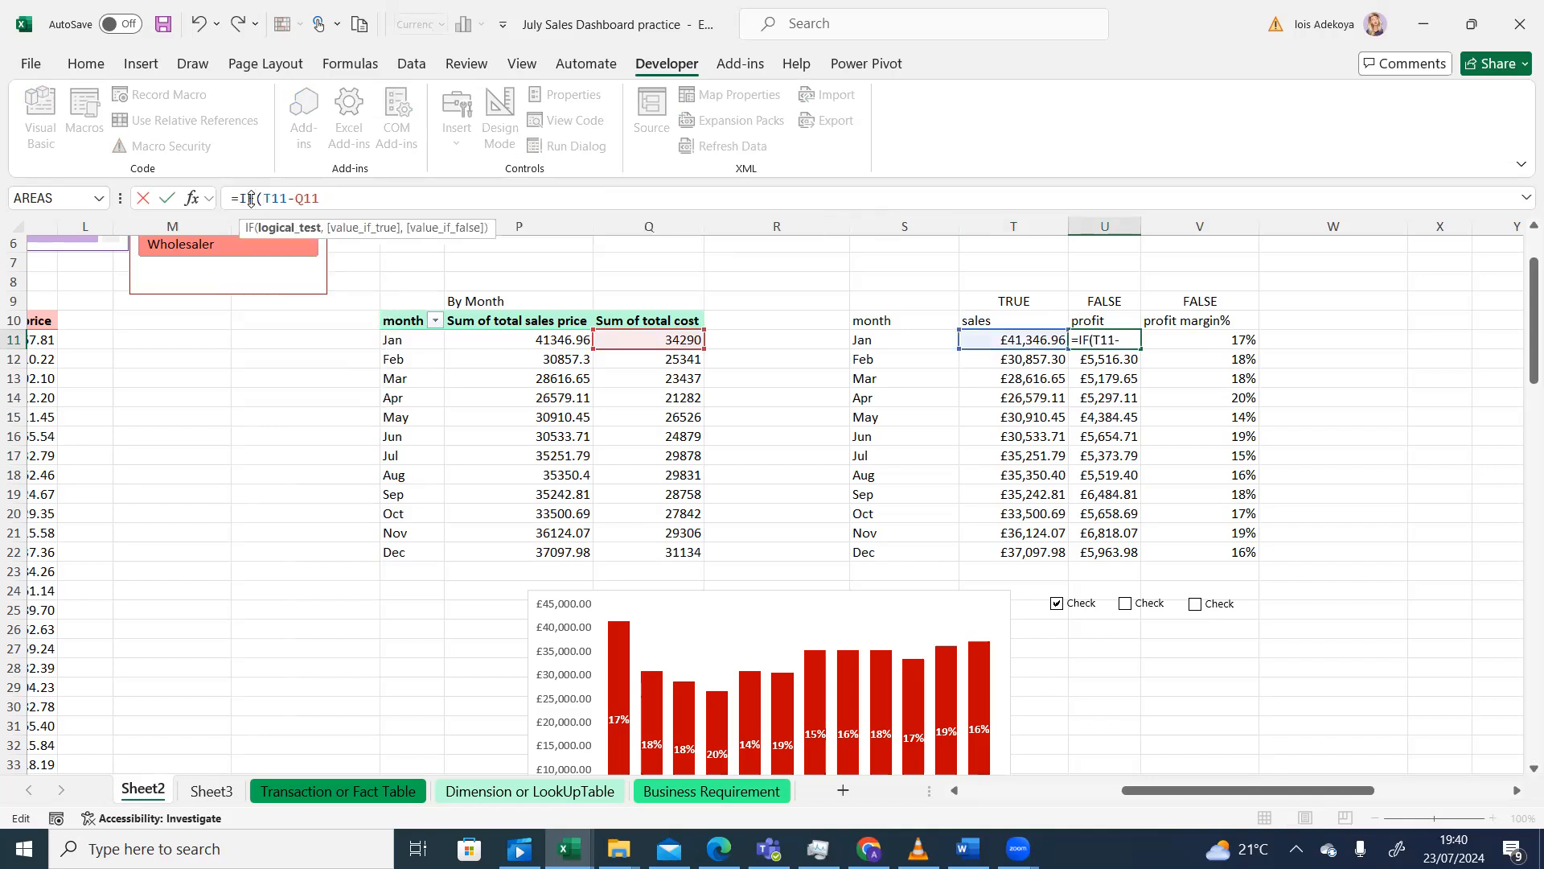
pyautogui.click(1096, 301)
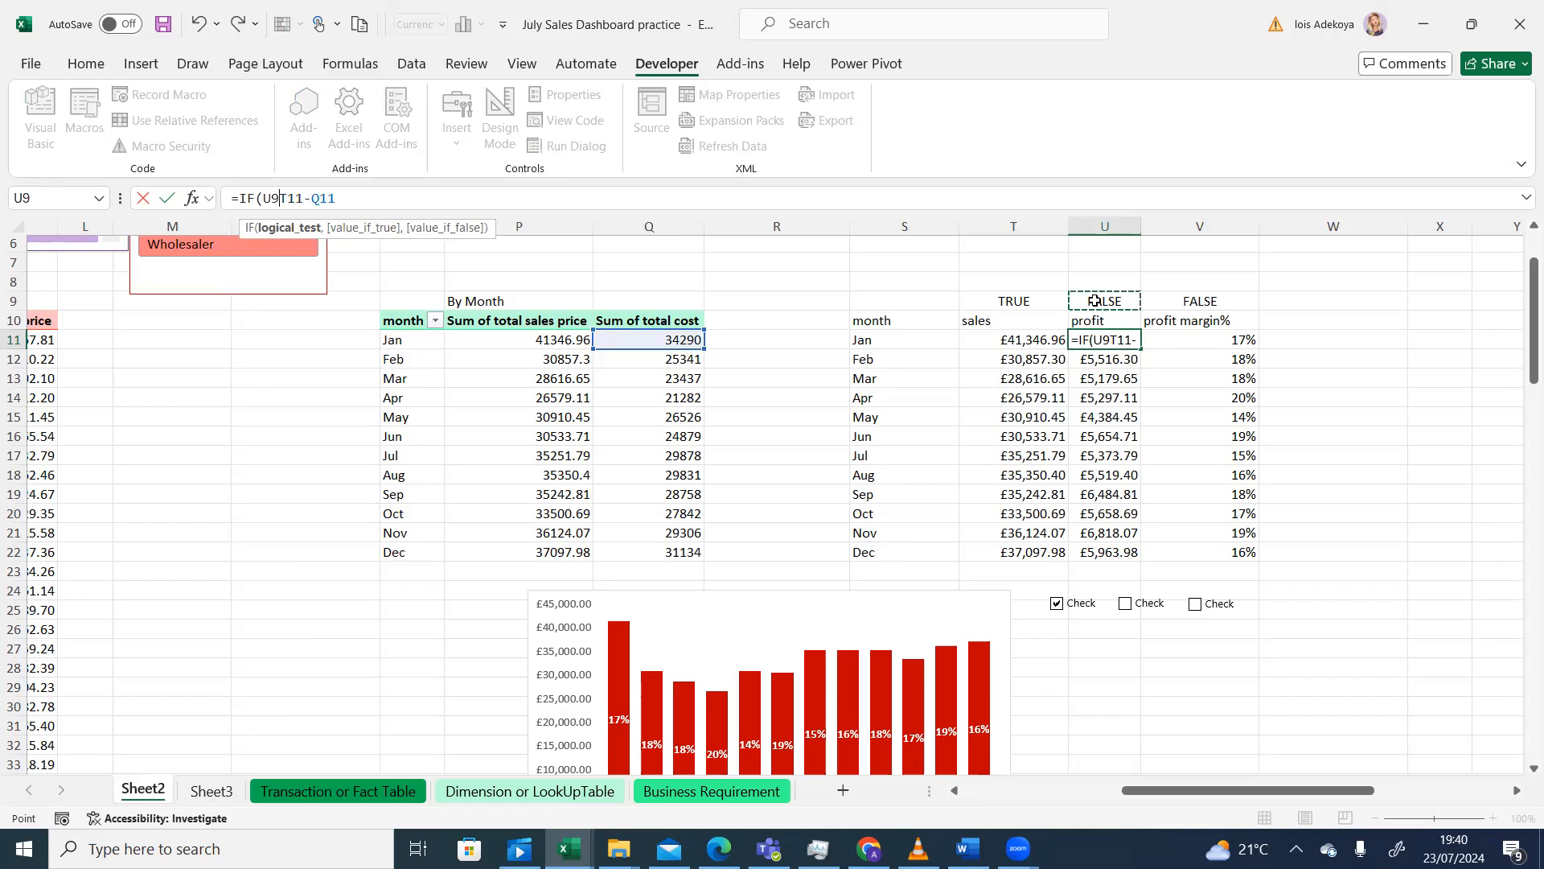
pyautogui.write(',')
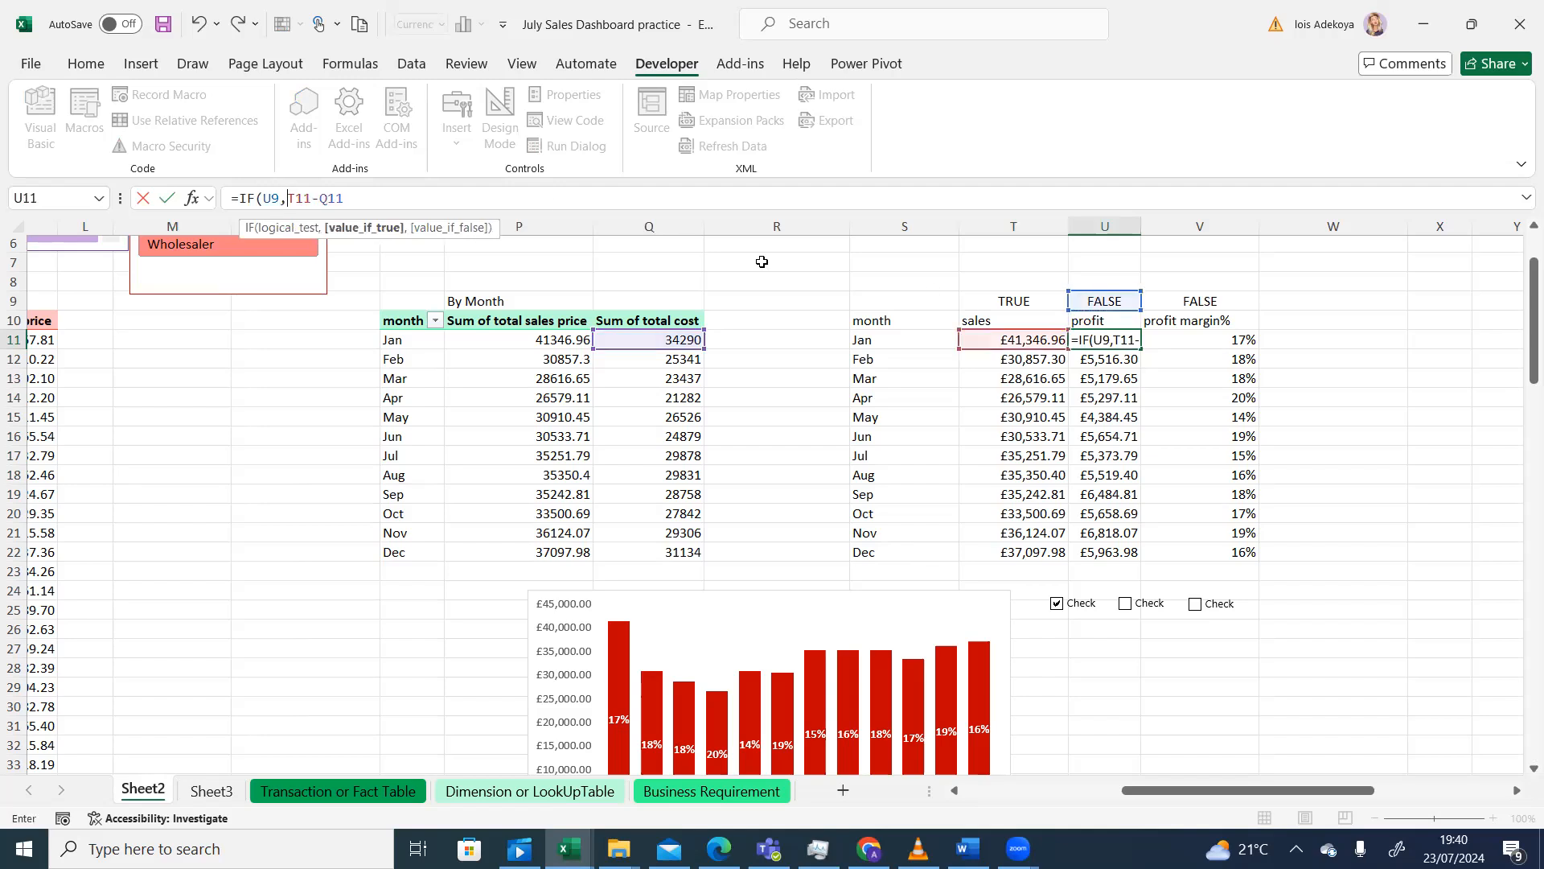
pyautogui.click(273, 198)
pyautogui.press('F4')
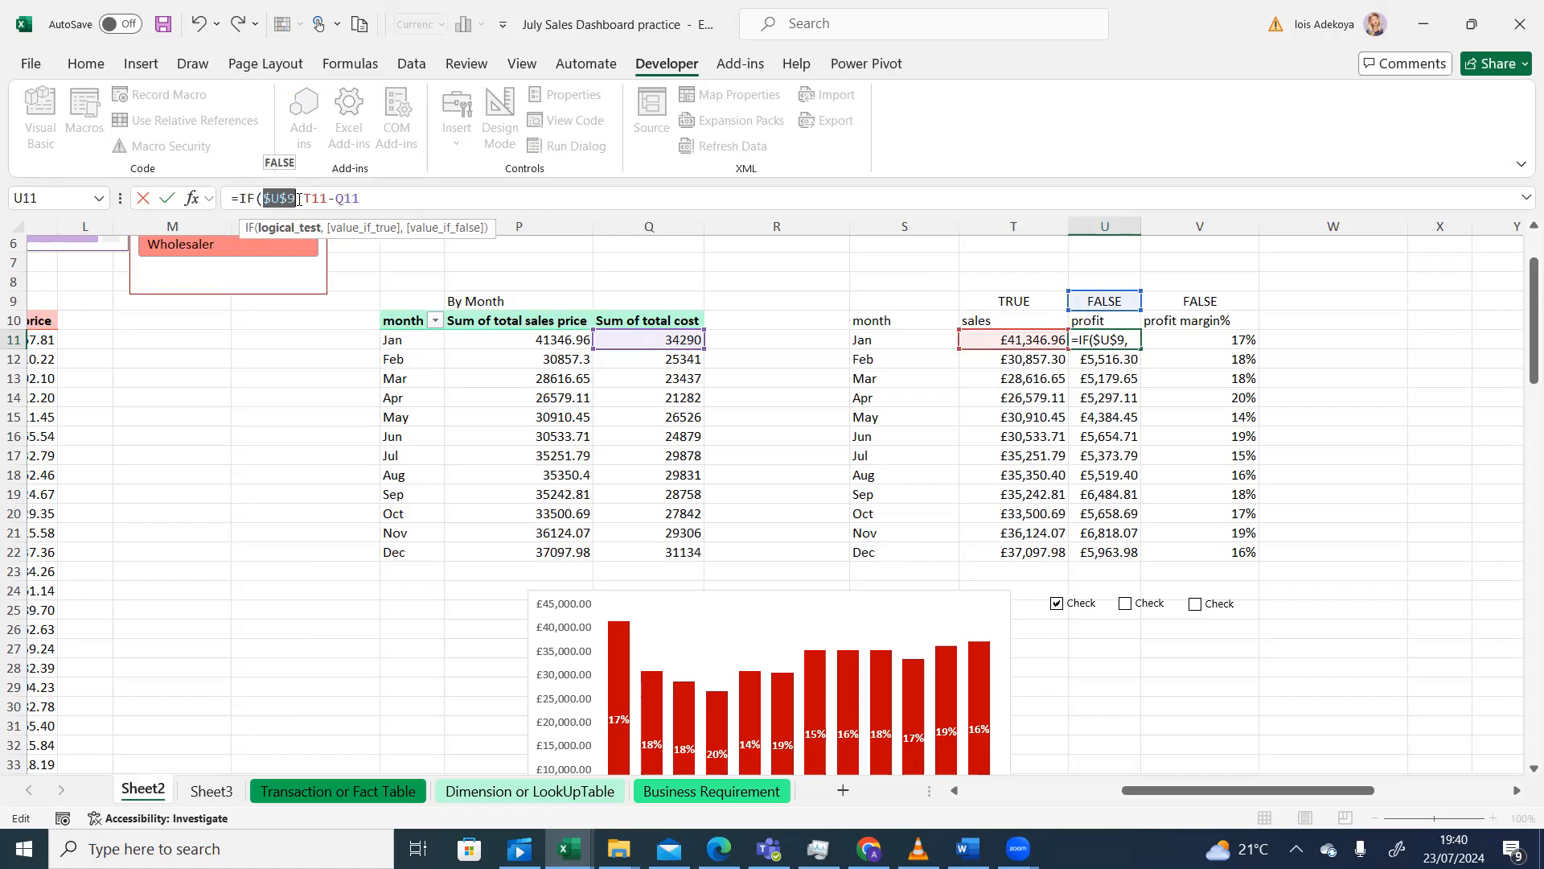
# - Complete U11 as =IF($U$9=TRUE,T11-Q11,NA()) and check the T11 sales formula
pyautogui.click(297, 198)
pyautogui.write('=tur')
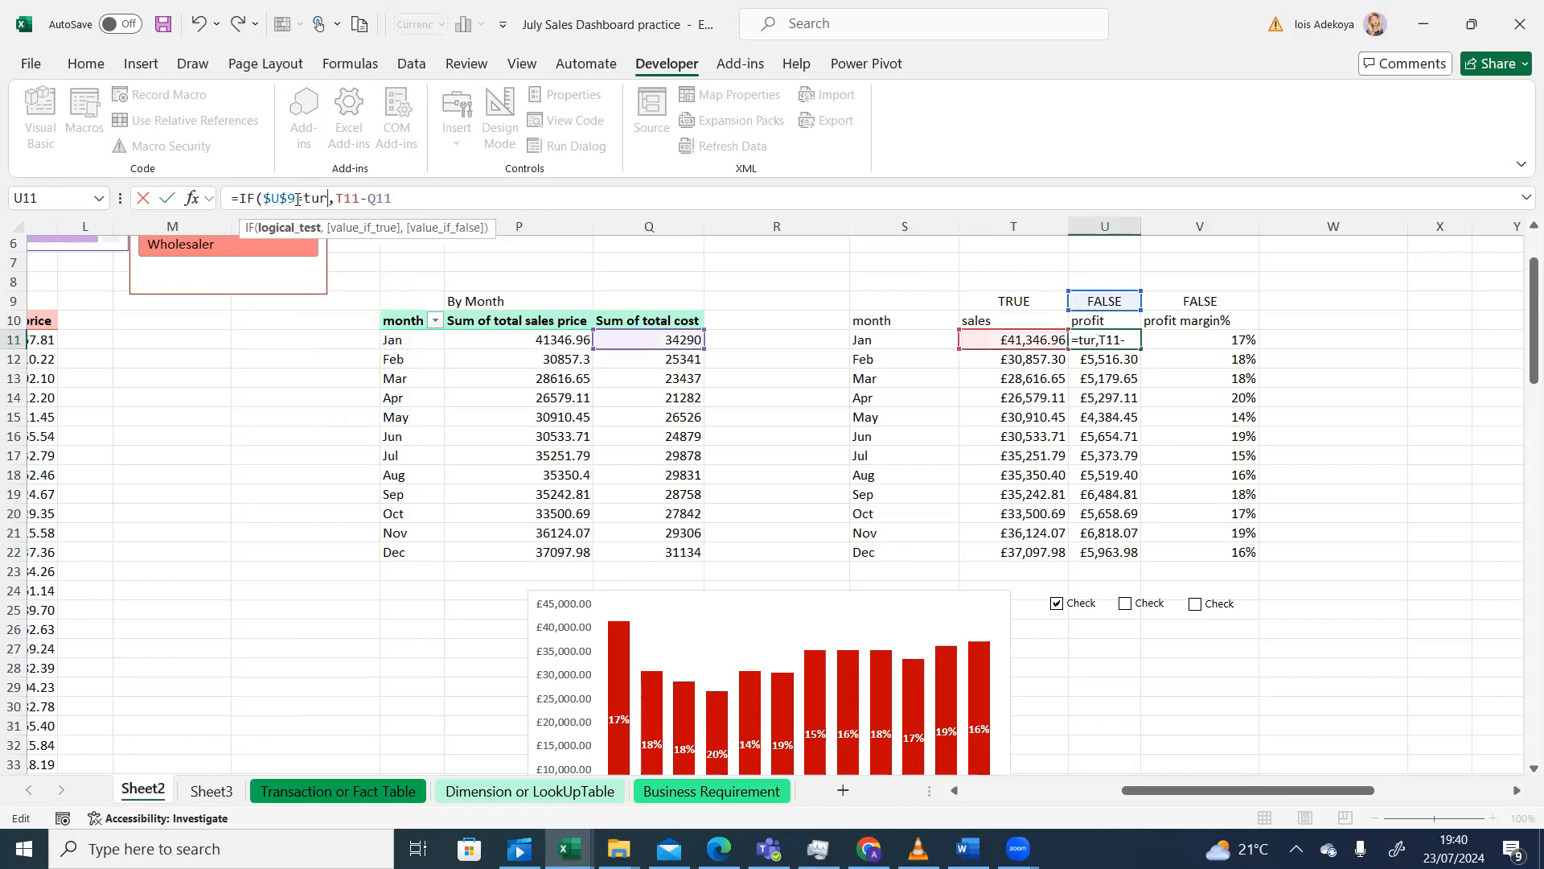
pyautogui.press('BackSpace')
pyautogui.press('BackSpace')
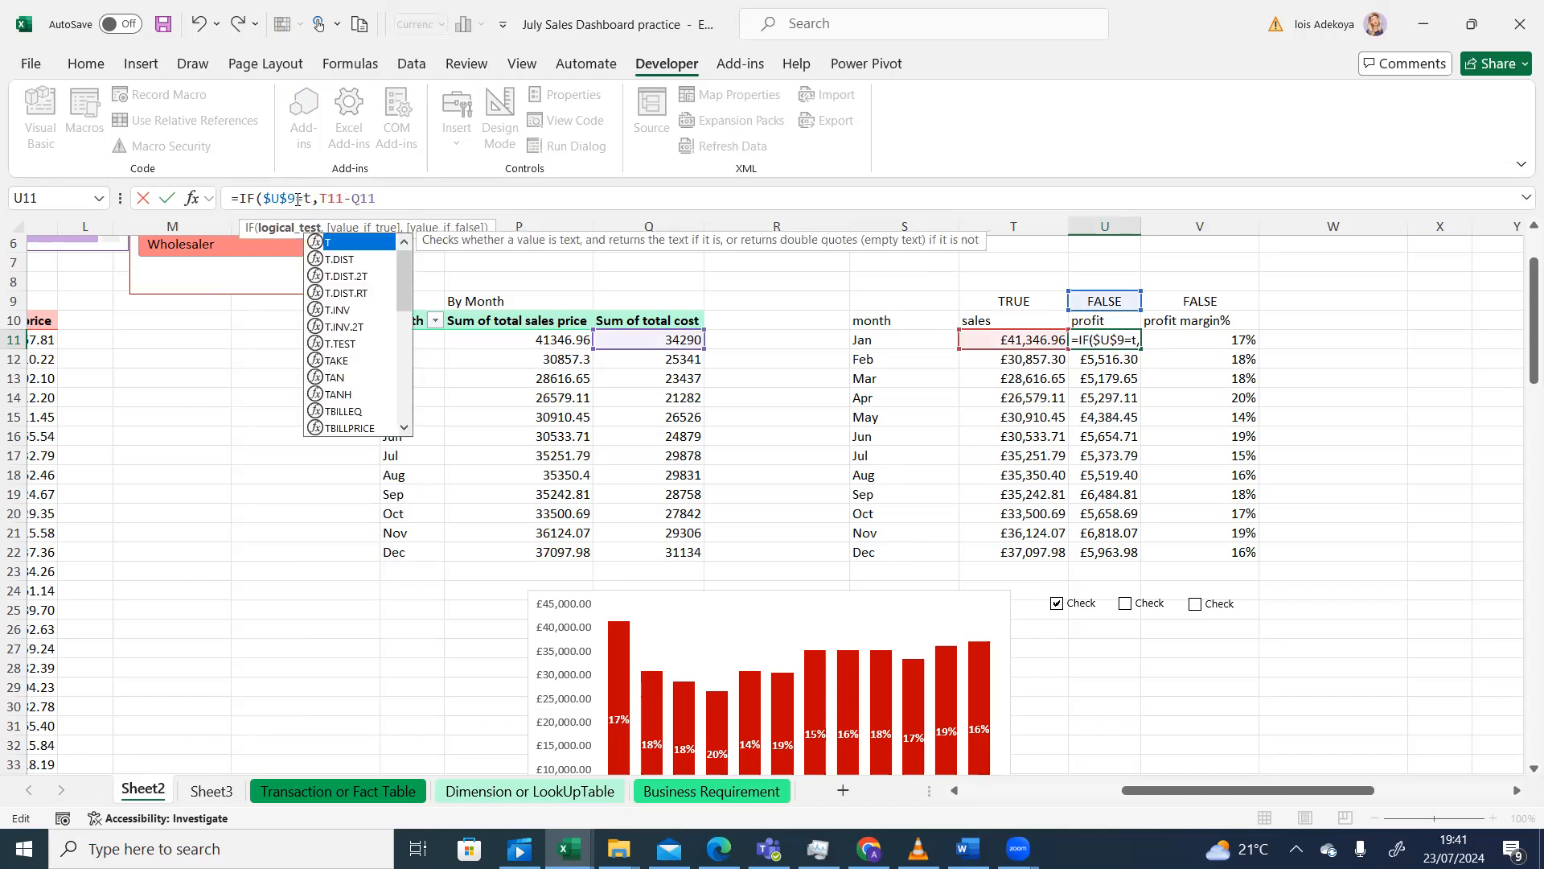
pyautogui.write('rue')
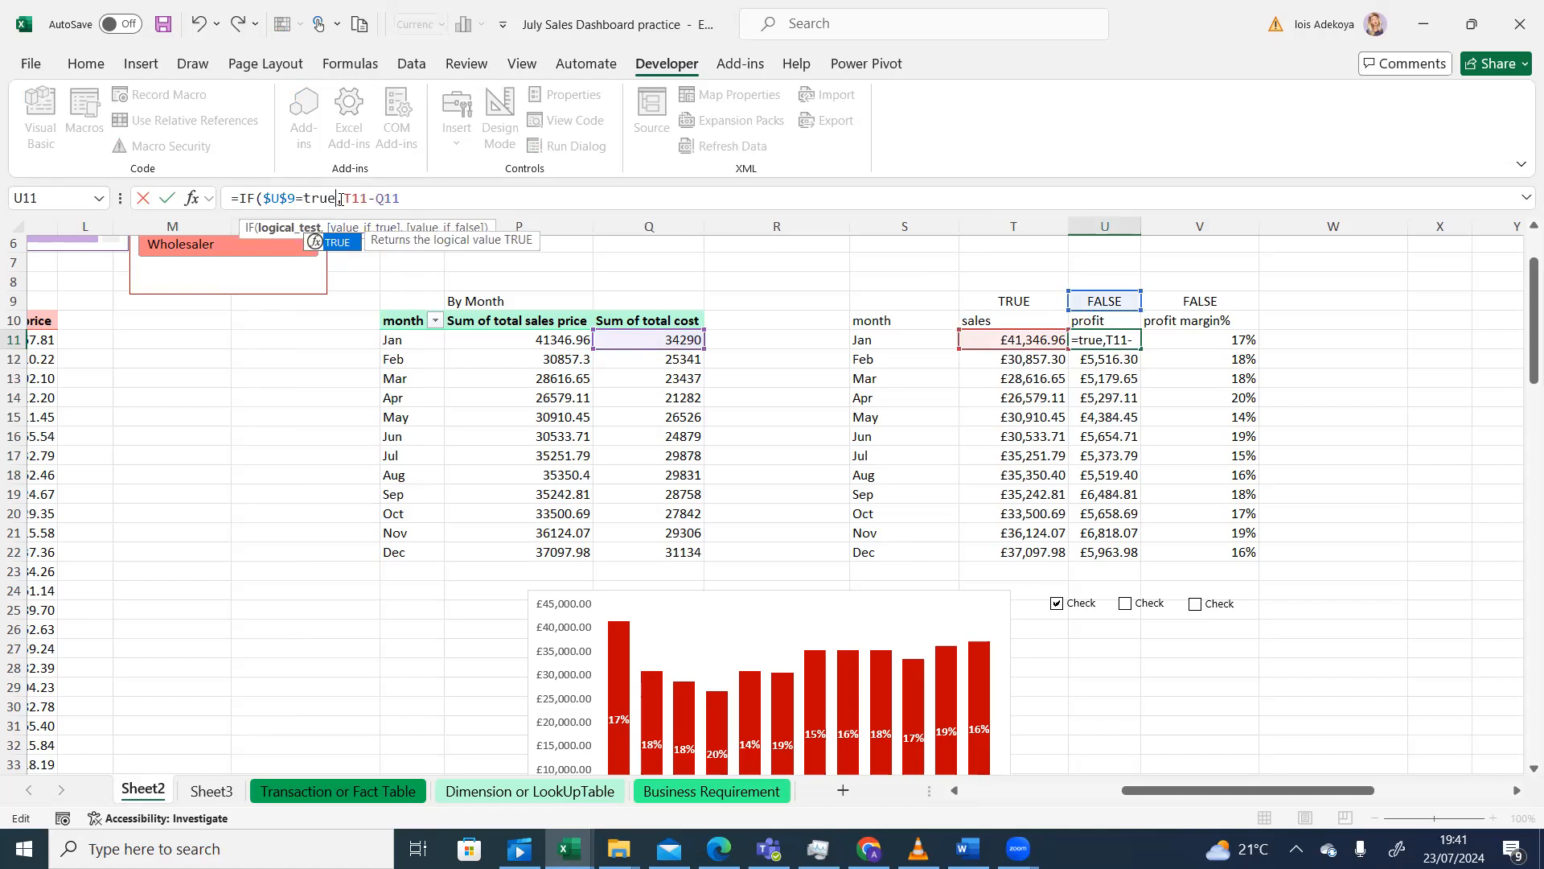
pyautogui.click(402, 198)
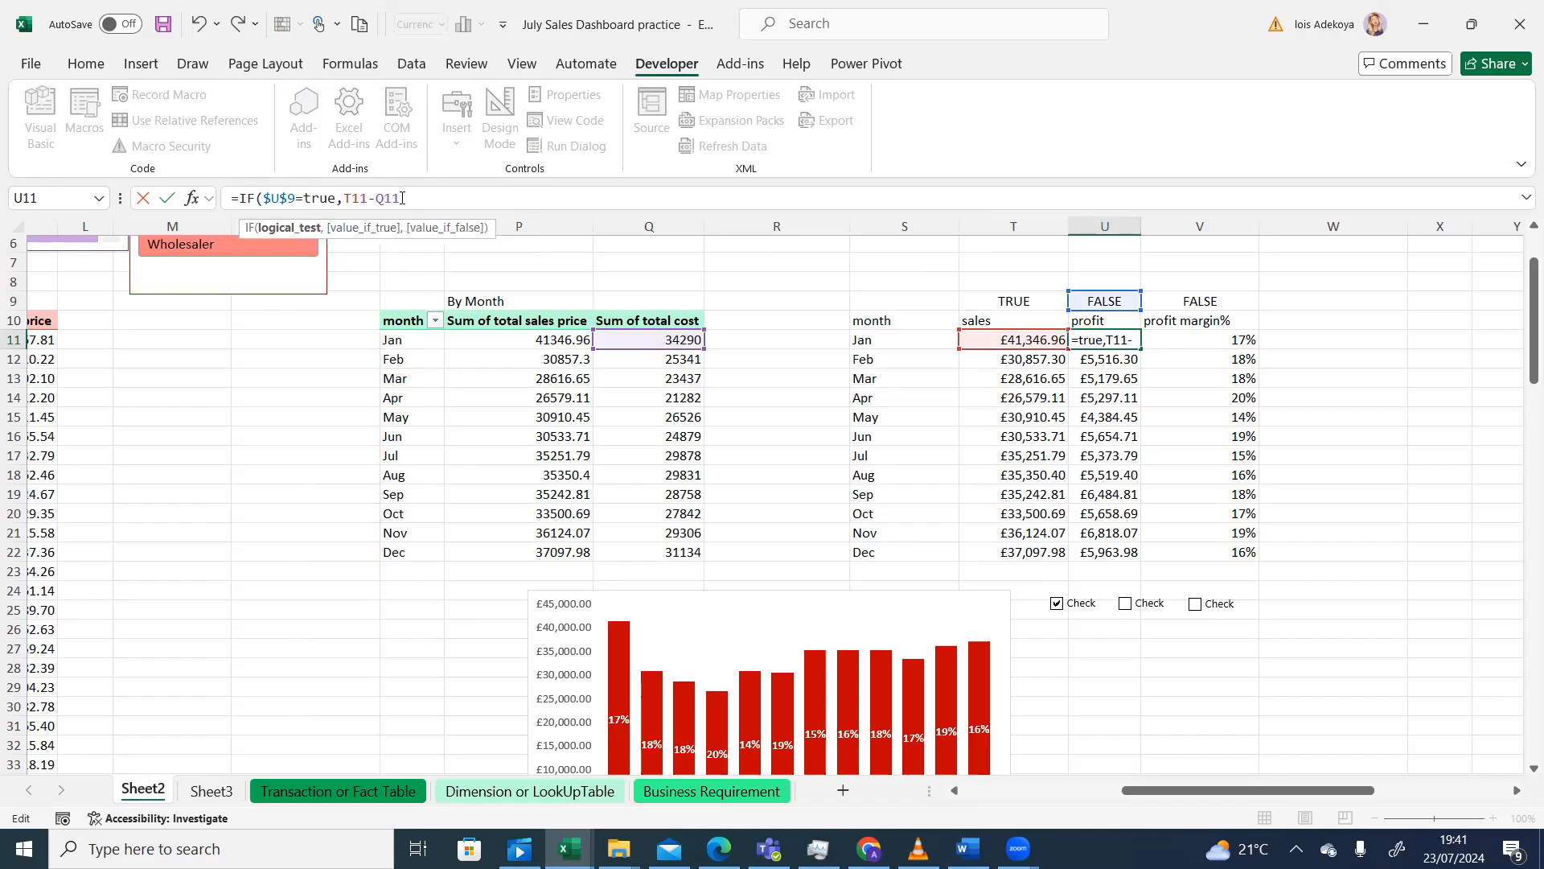
pyautogui.write(',')
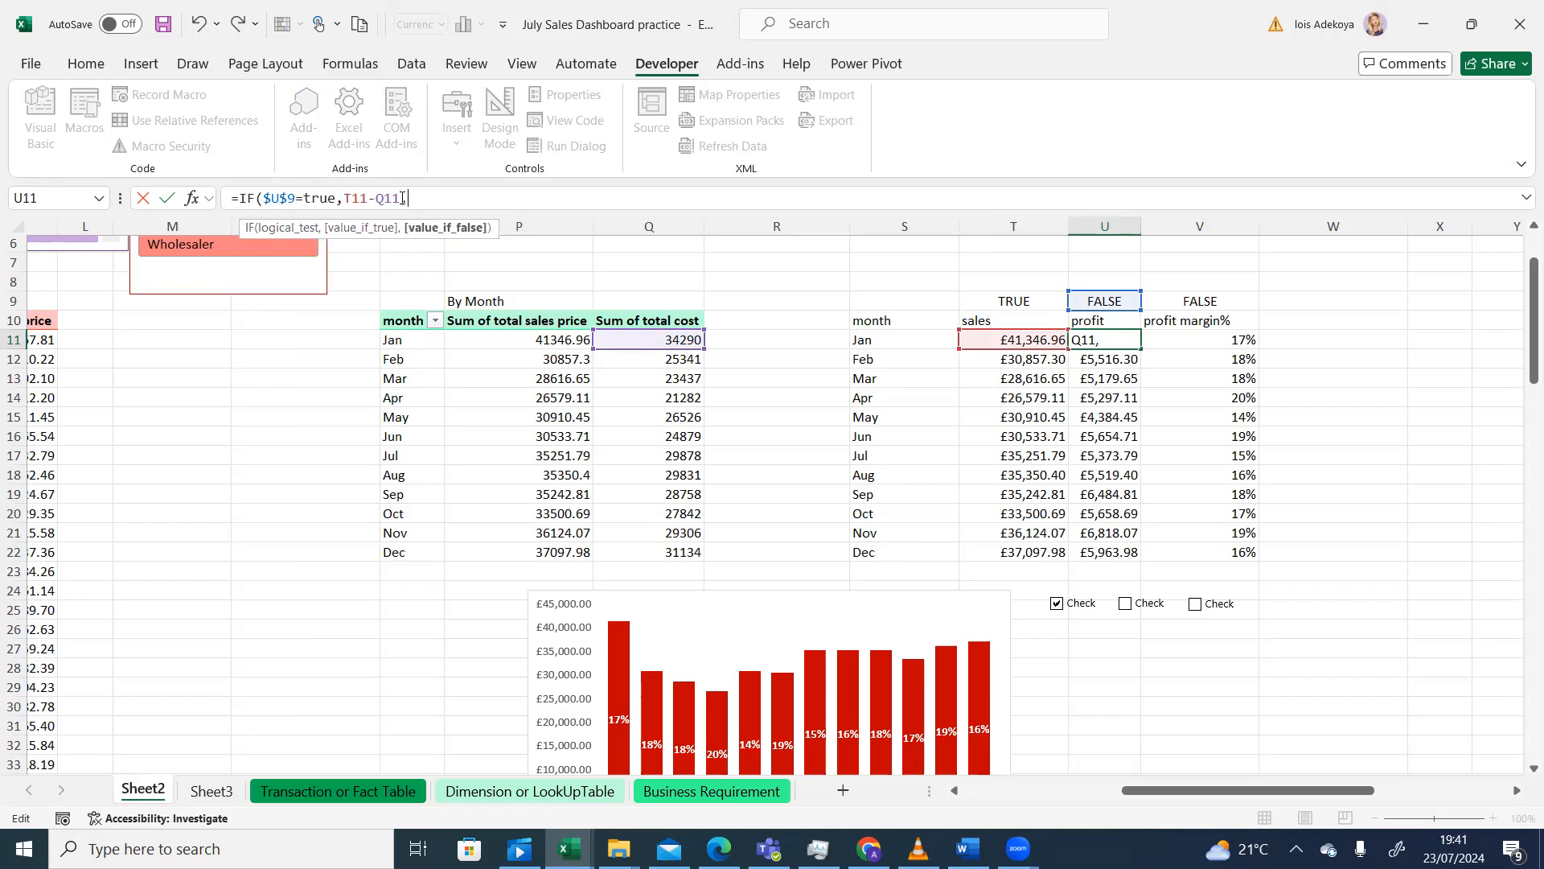
pyautogui.write('na')
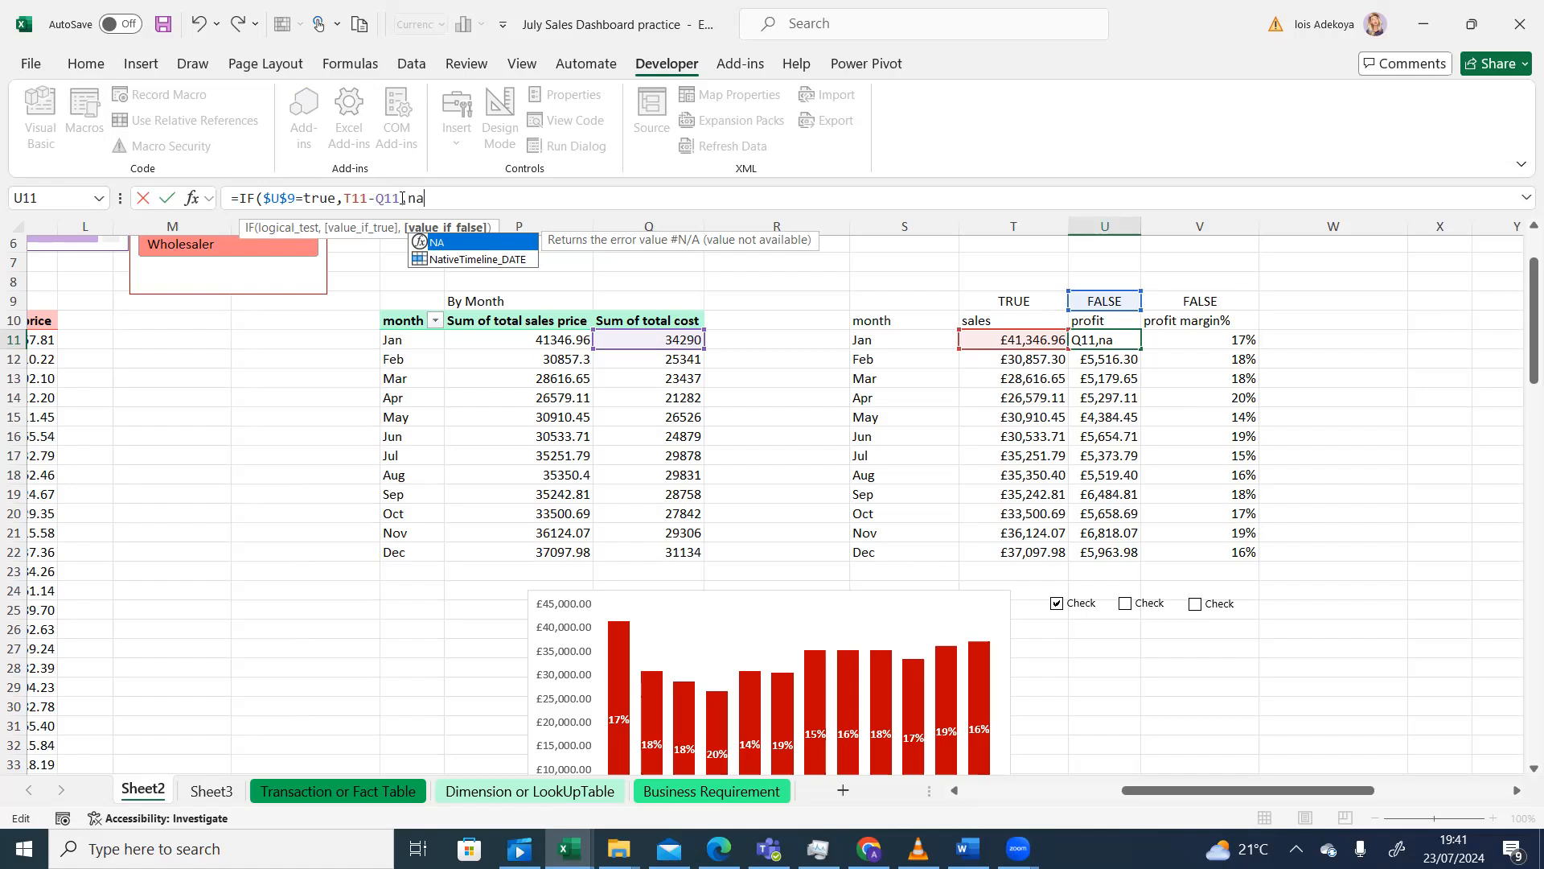
pyautogui.write('()')
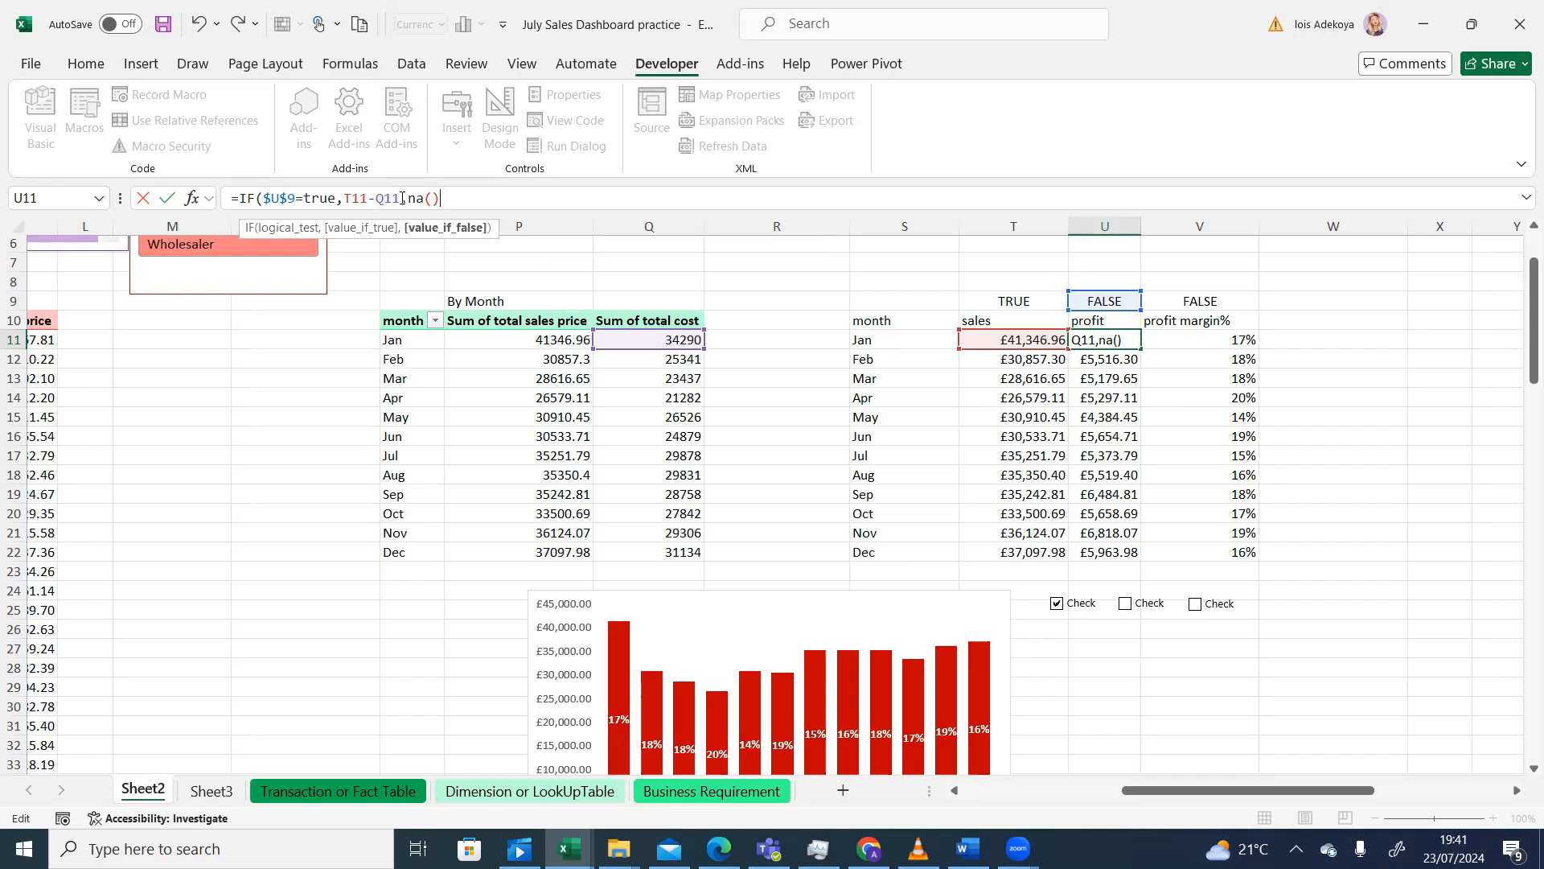
pyautogui.write(')')
pyautogui.press('Return')
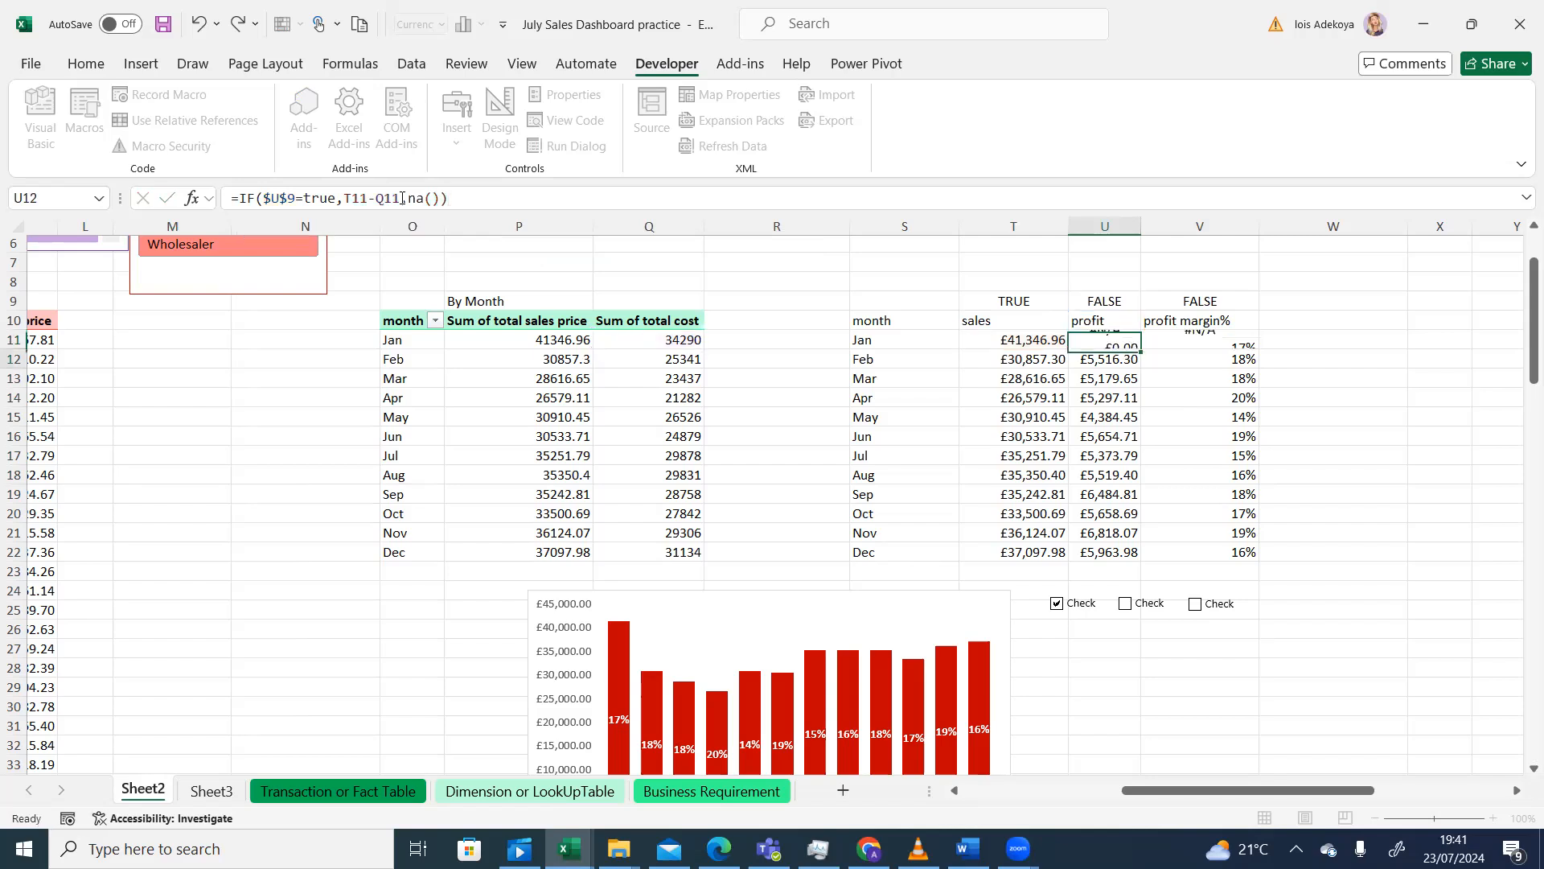
pyautogui.click(1114, 338)
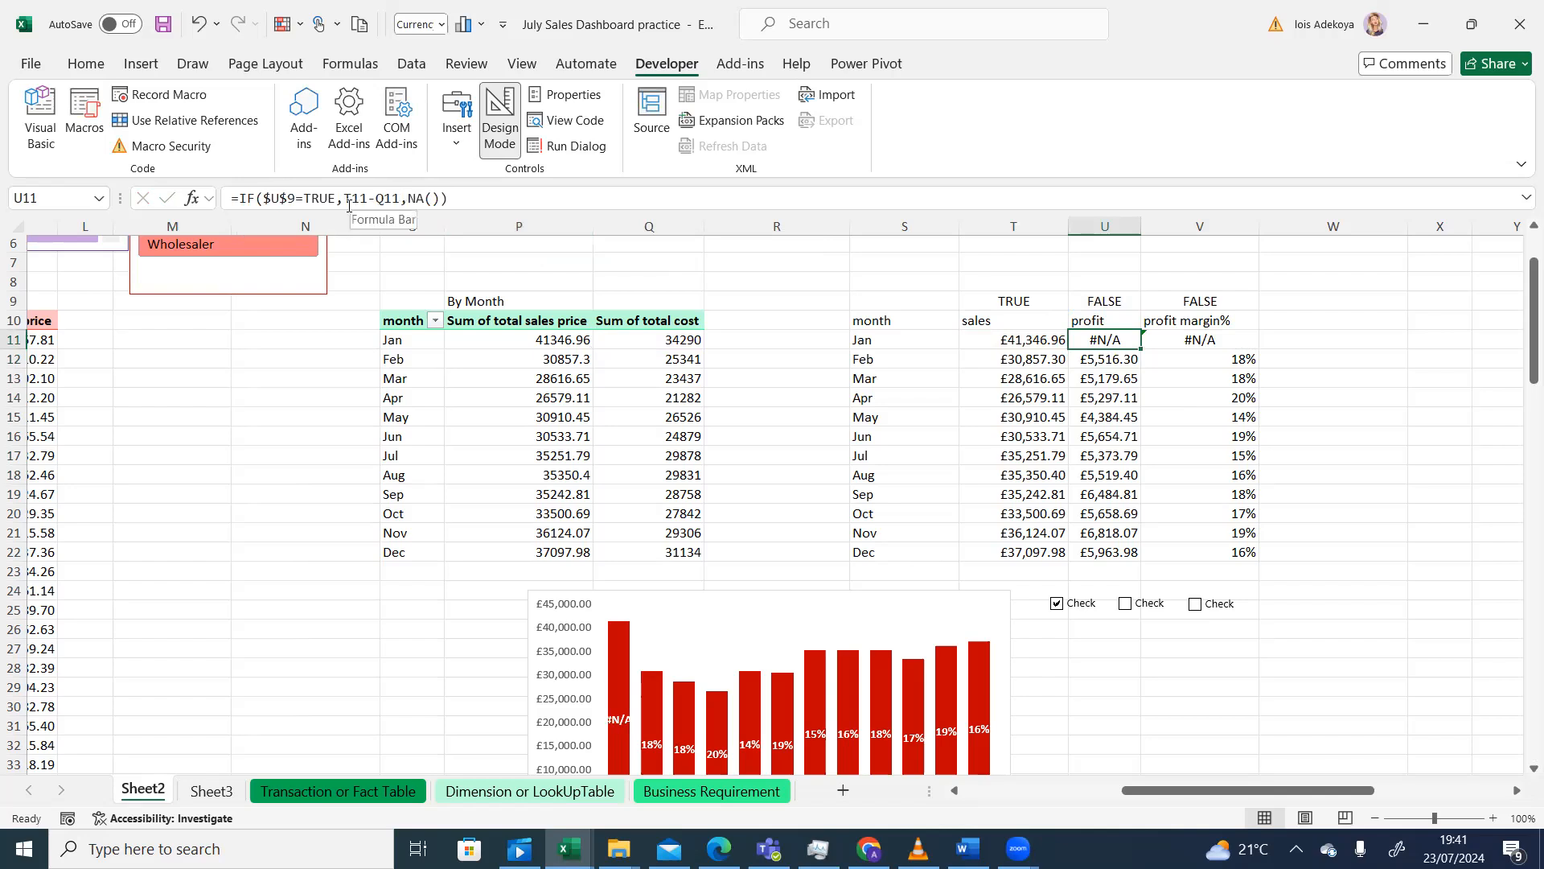
pyautogui.click(1011, 341)
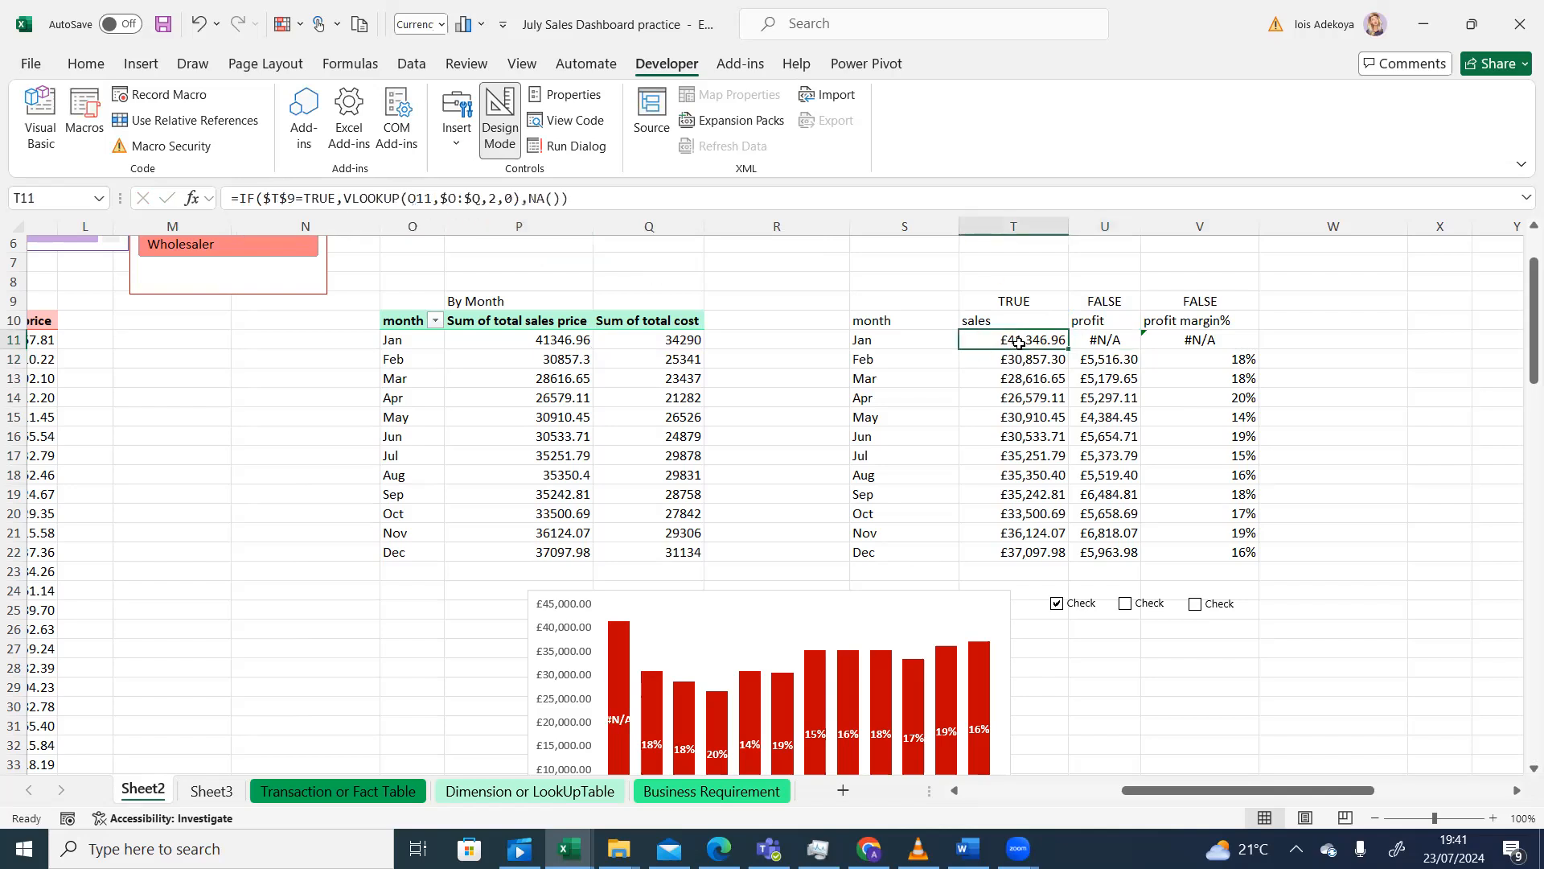
# - Tick the profit box and fill U11's IF formula down to U22
pyautogui.click(1098, 341)
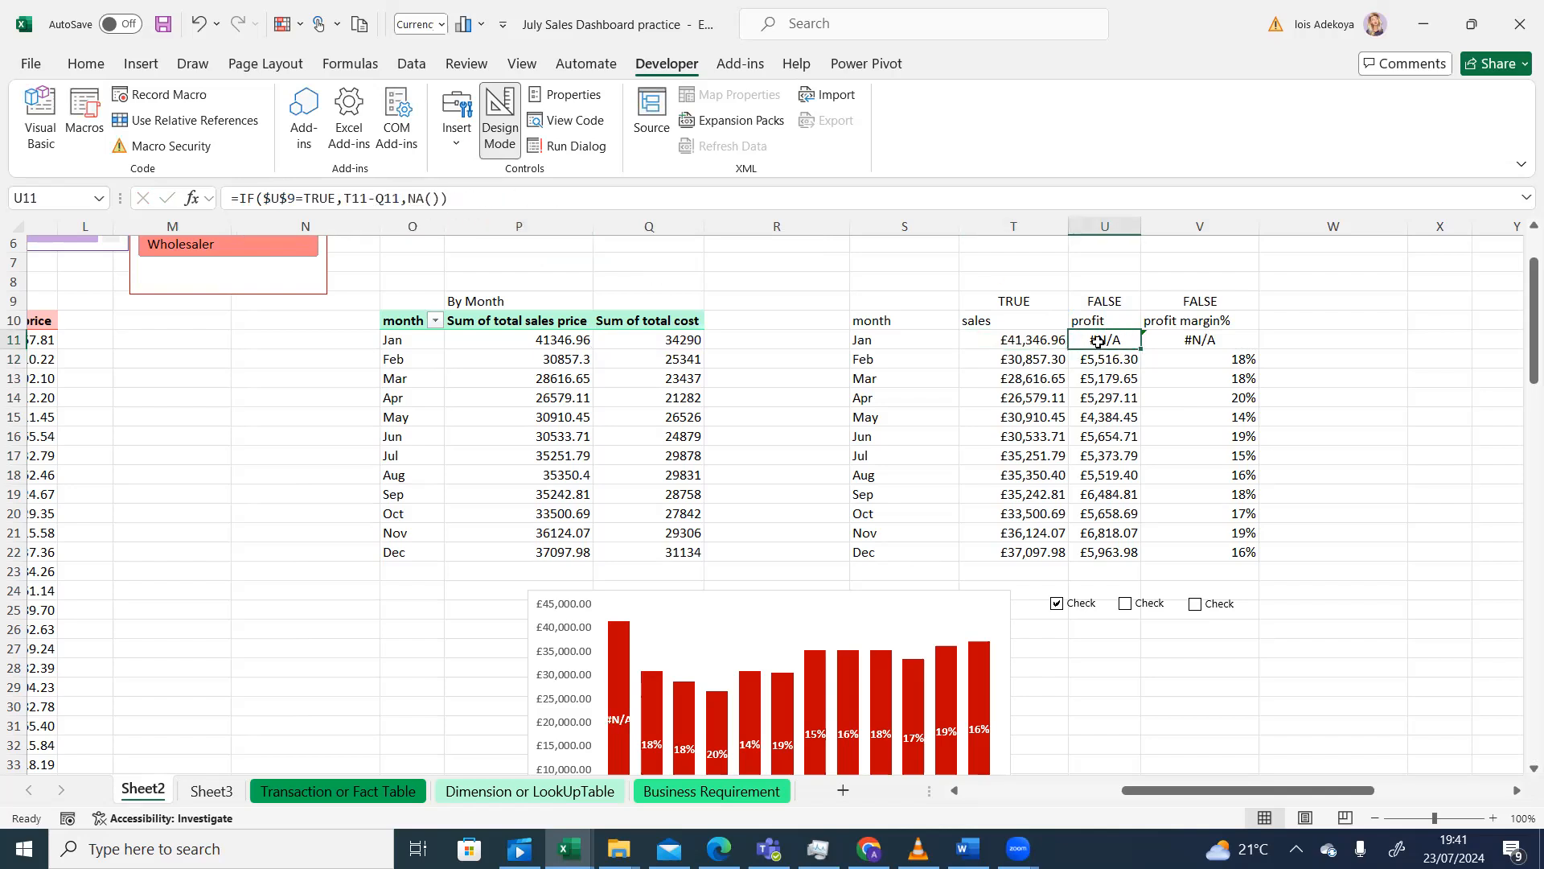
pyautogui.click(1125, 603)
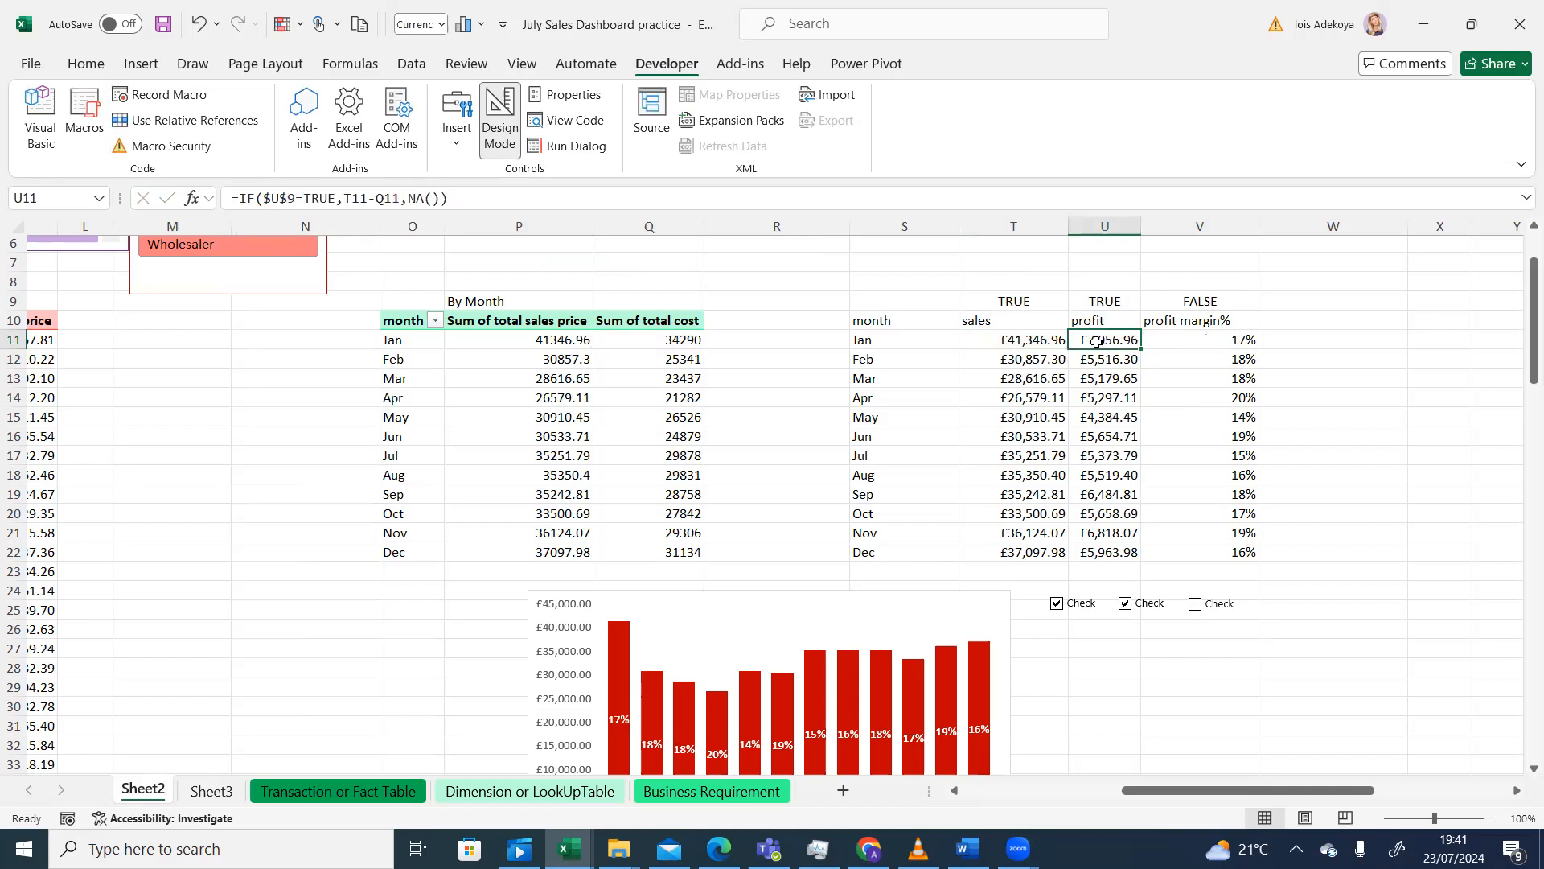
pyautogui.doubleClick(1140, 346)
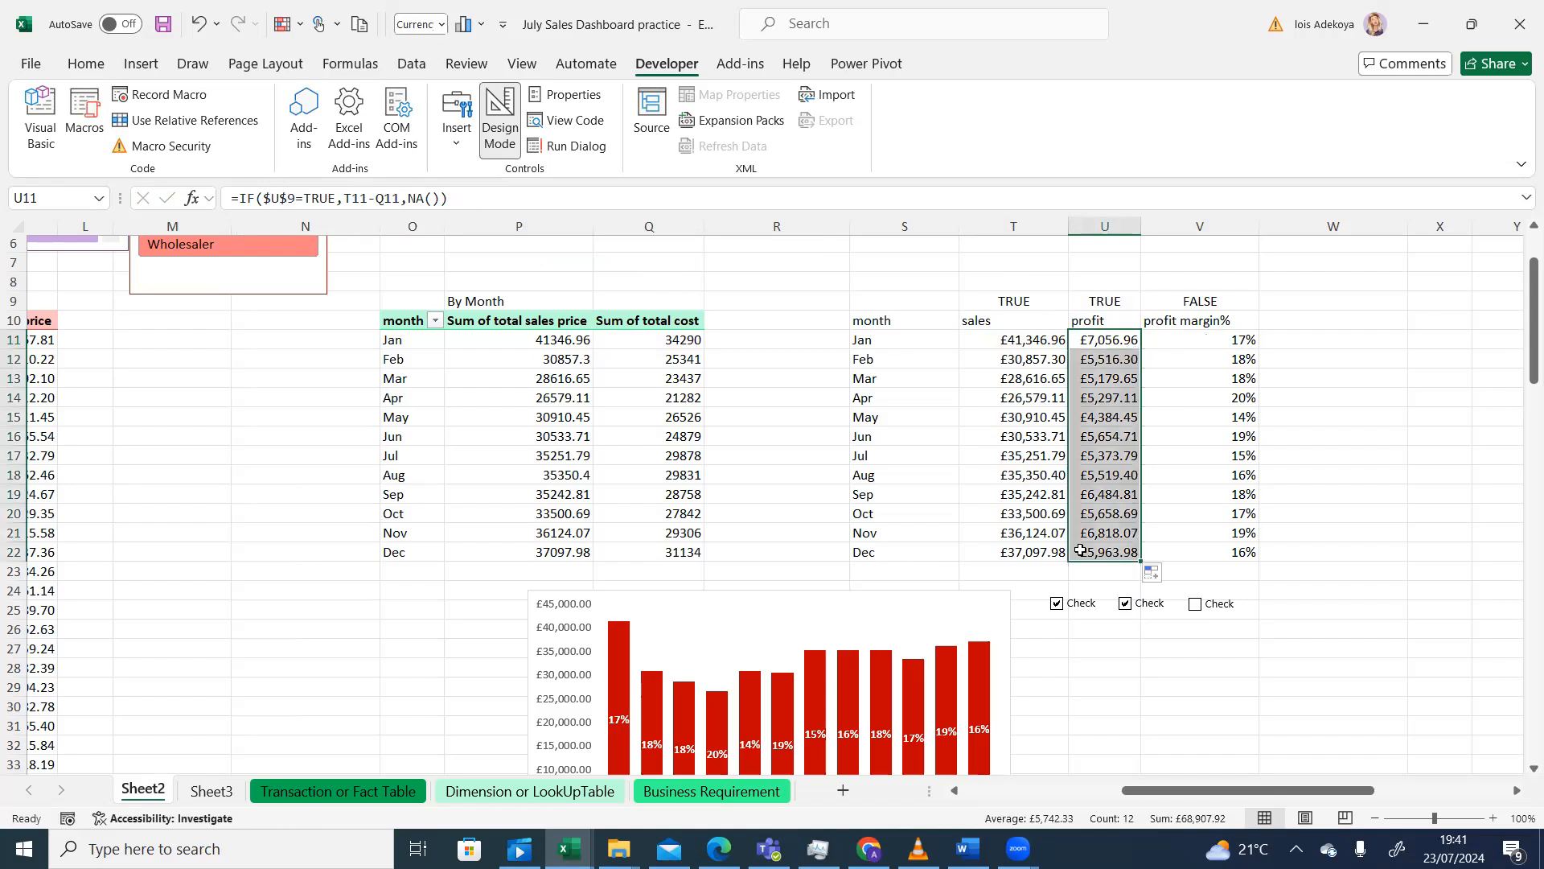
# - Toggle profit off and on to test the #N/A result, then tick the margin box
pyautogui.click(1124, 605)
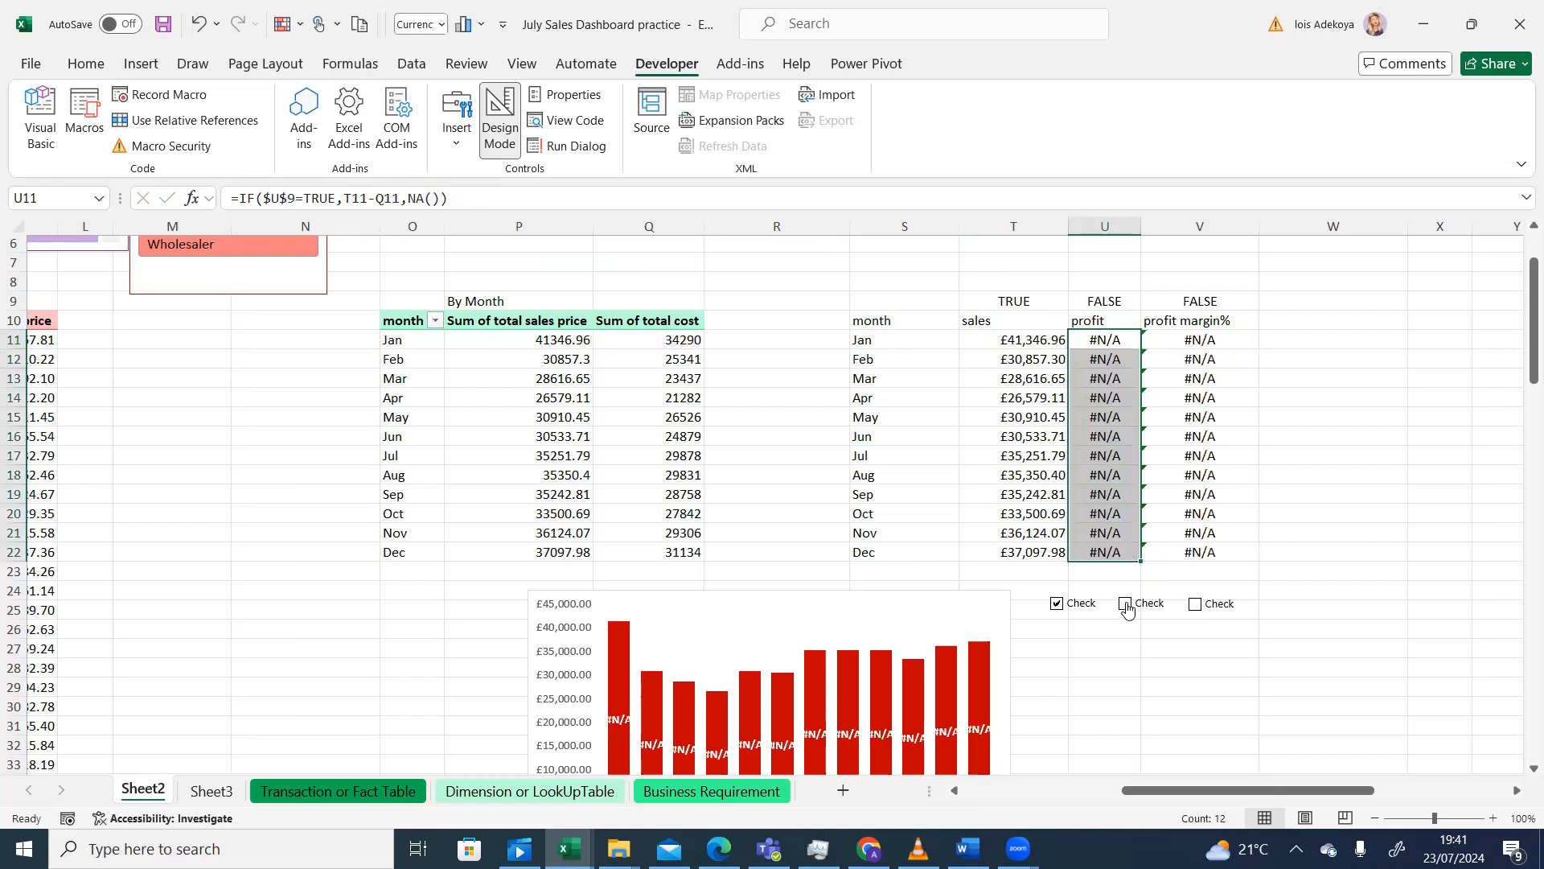
pyautogui.click(1126, 604)
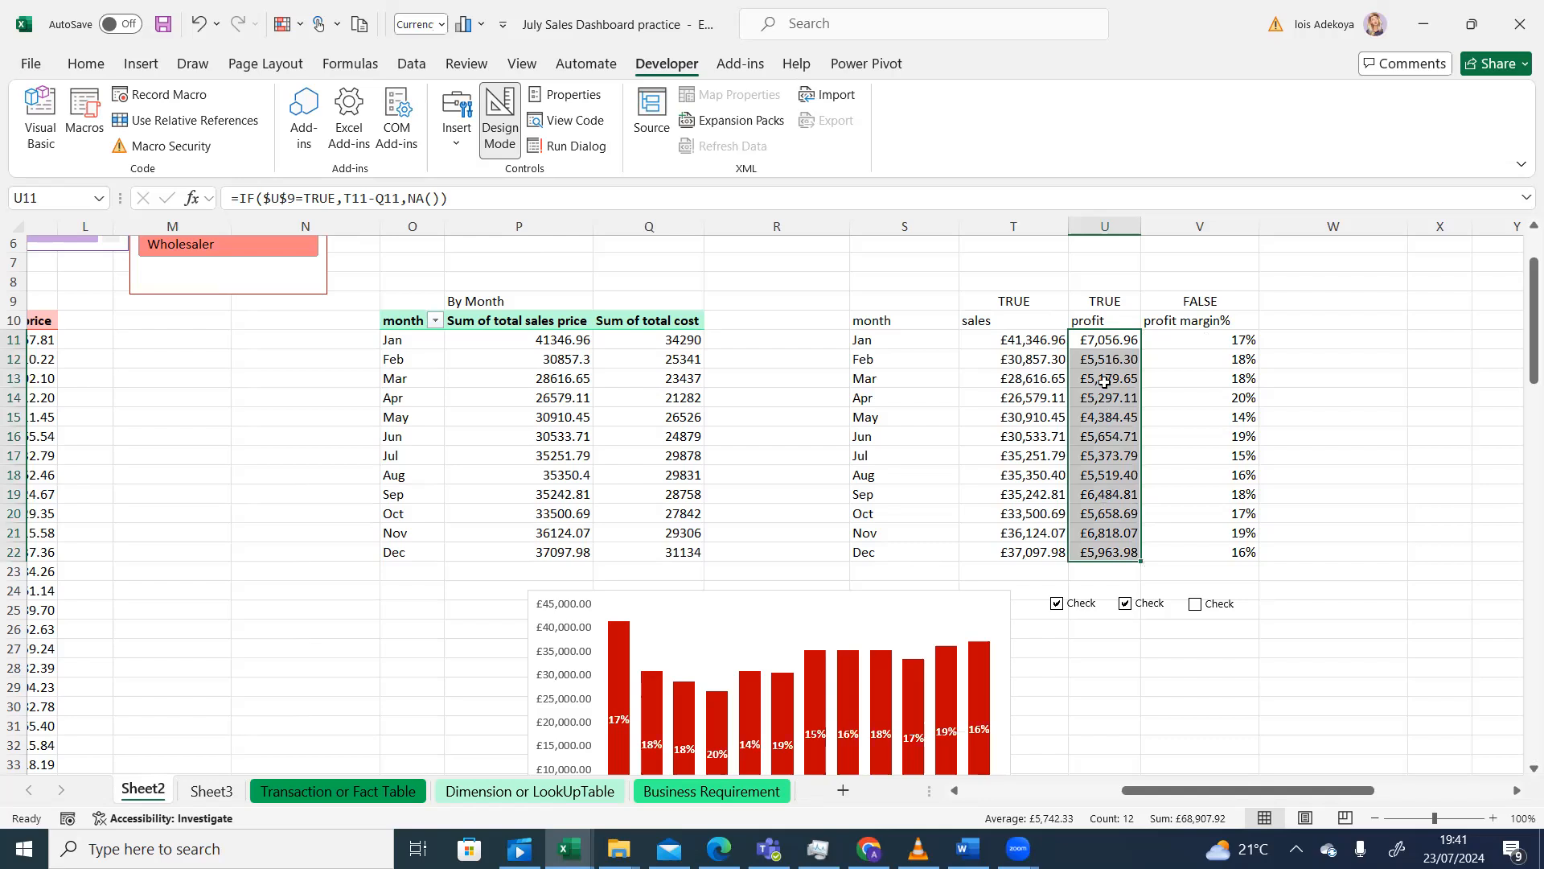
pyautogui.click(1125, 604)
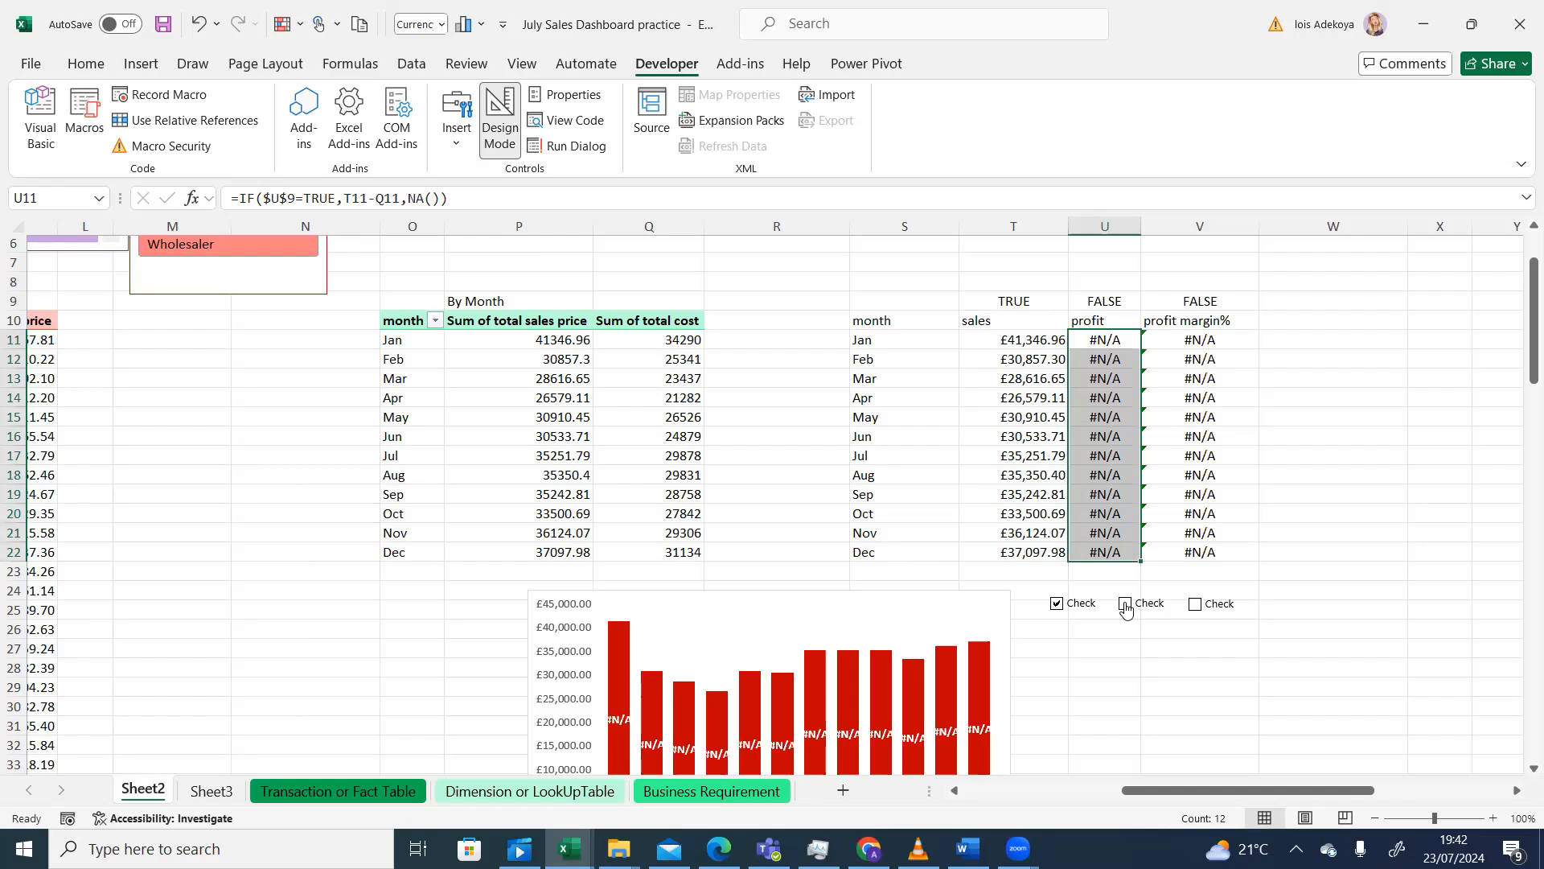
pyautogui.click(1126, 606)
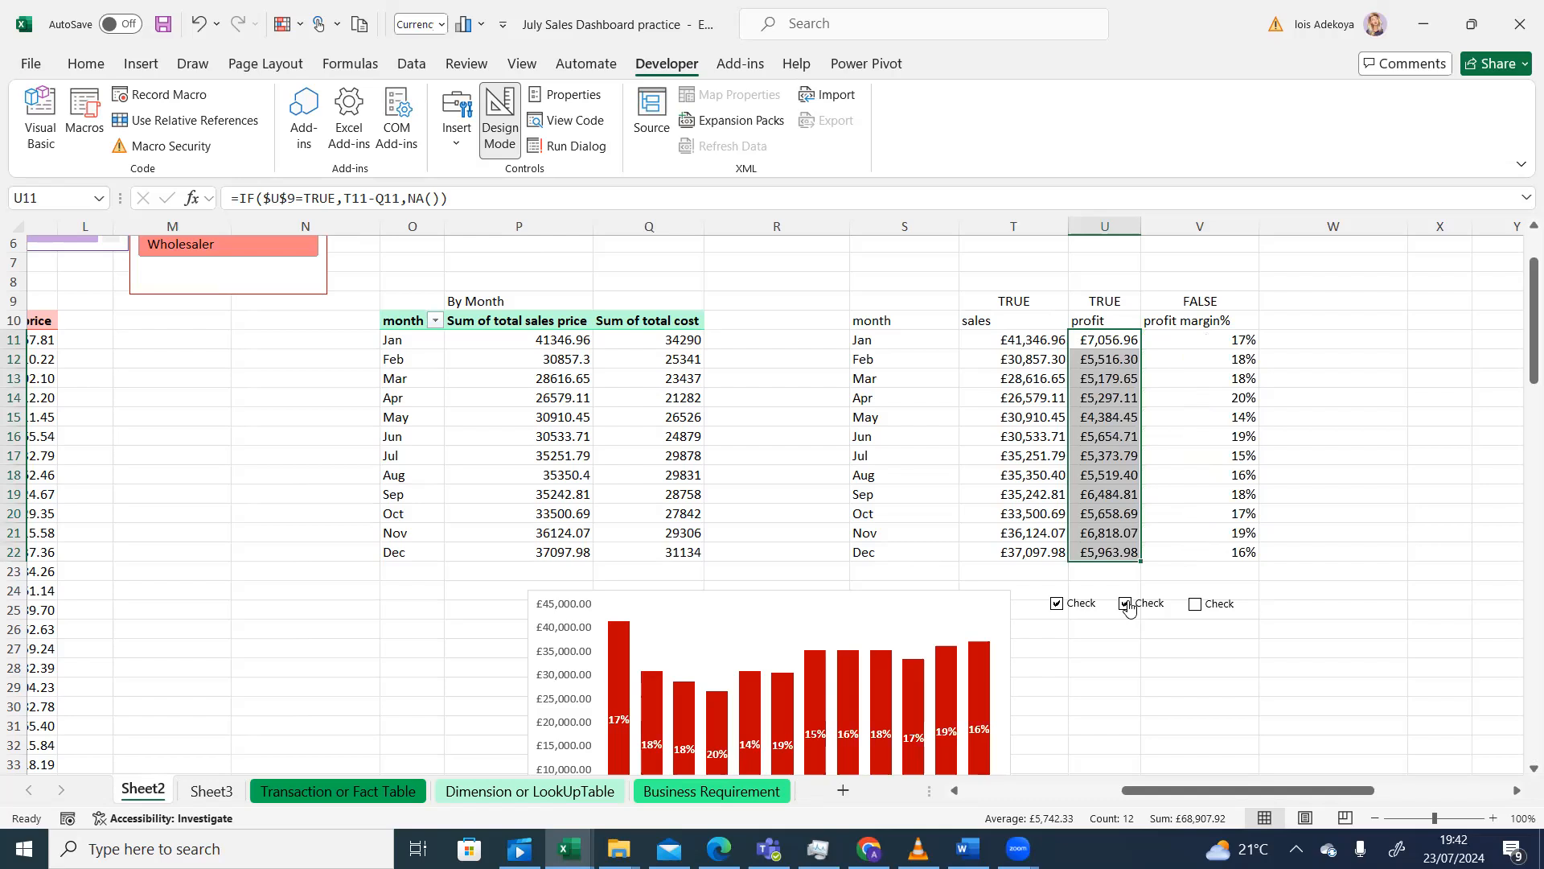
pyautogui.click(1175, 622)
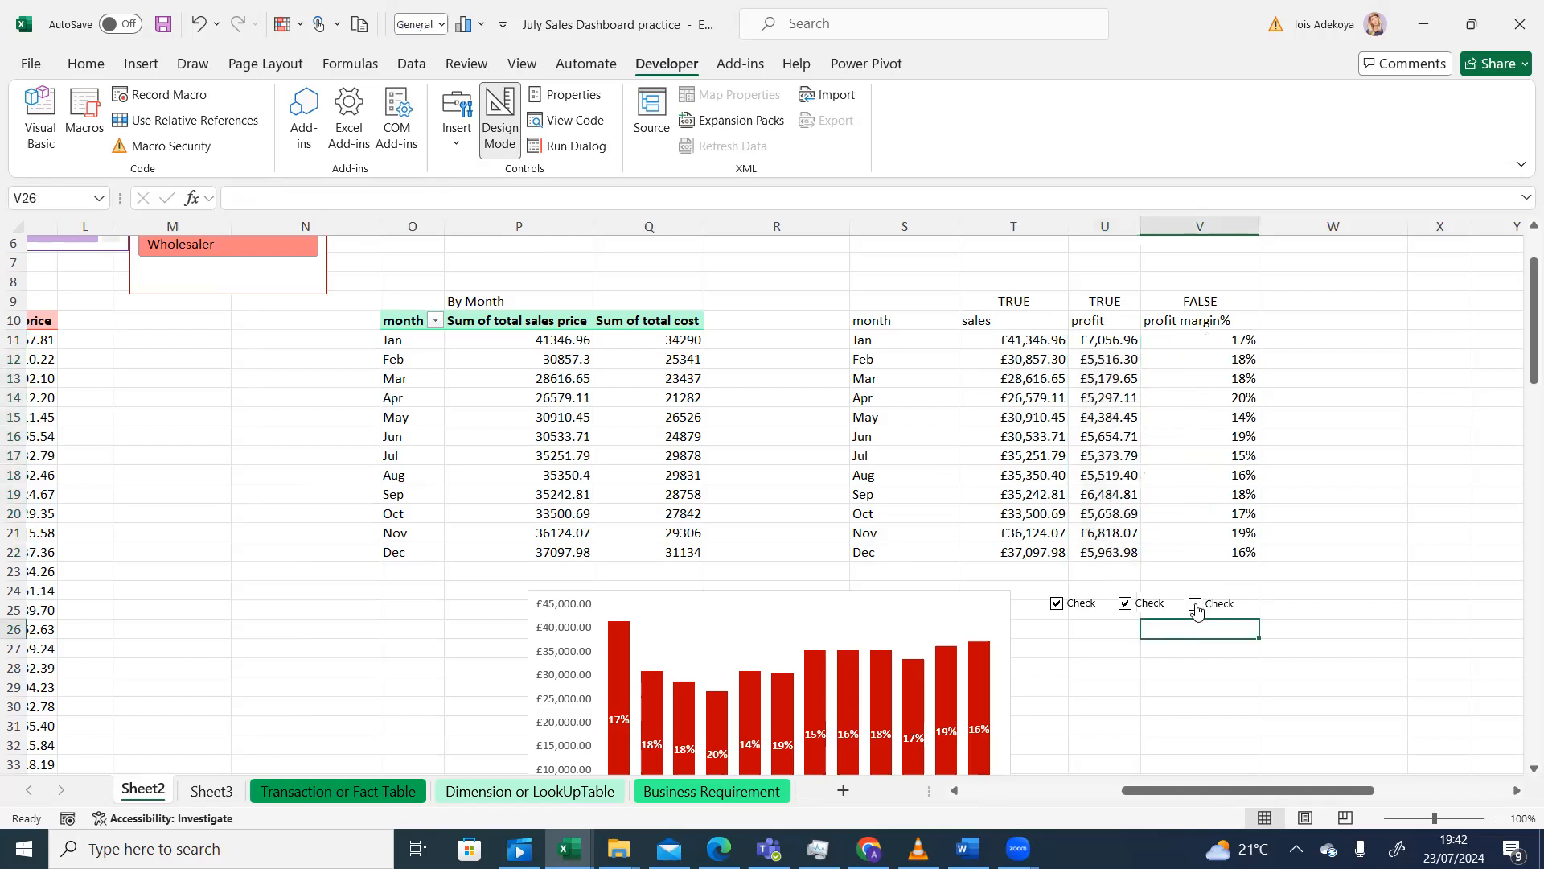
pyautogui.click(1195, 604)
# - Select V11 and start wrapping its margin formula in IF with a V9 condition
pyautogui.moveTo(1163, 338)
pyautogui.mouseDown()
pyautogui.moveTo(1166, 378)
pyautogui.moveTo(1164, 345)
pyautogui.mouseUp()
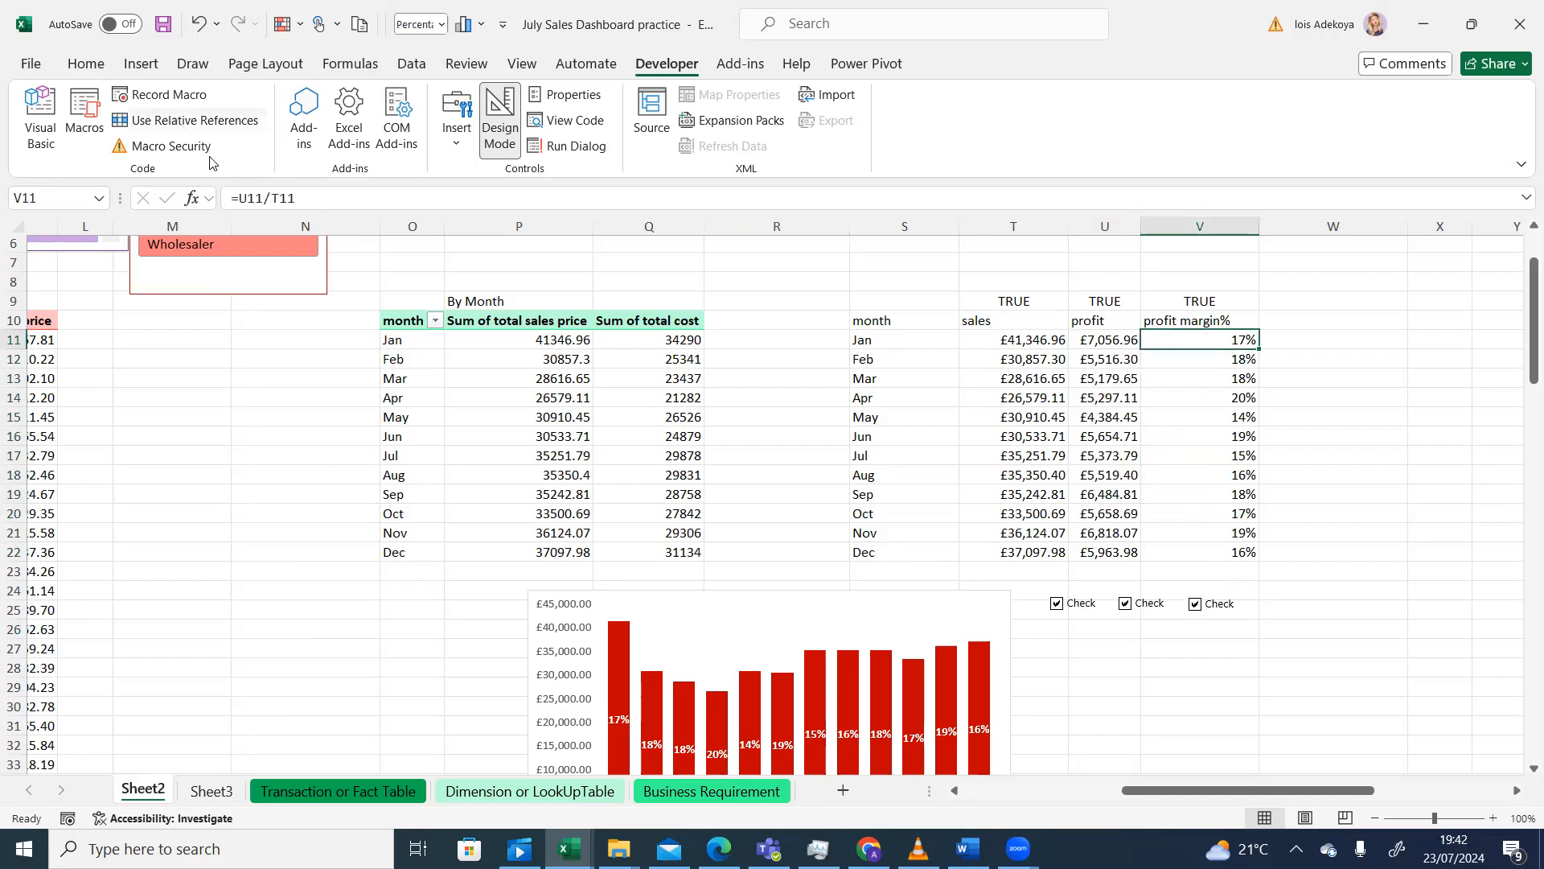
pyautogui.click(236, 198)
pyautogui.write('if')
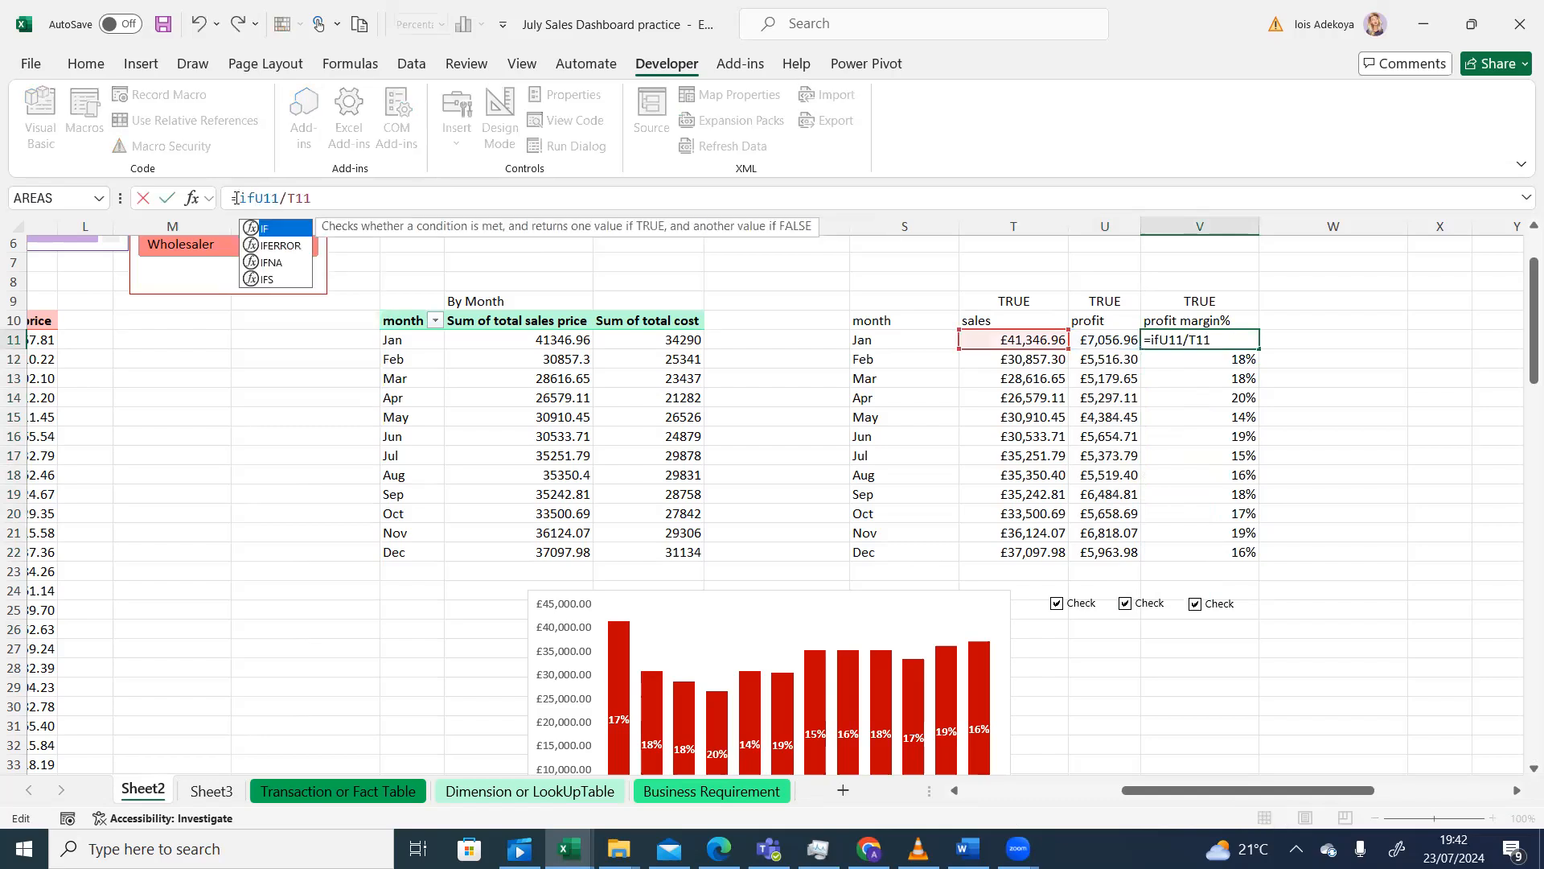
pyautogui.press('Tab')
pyautogui.write('v')
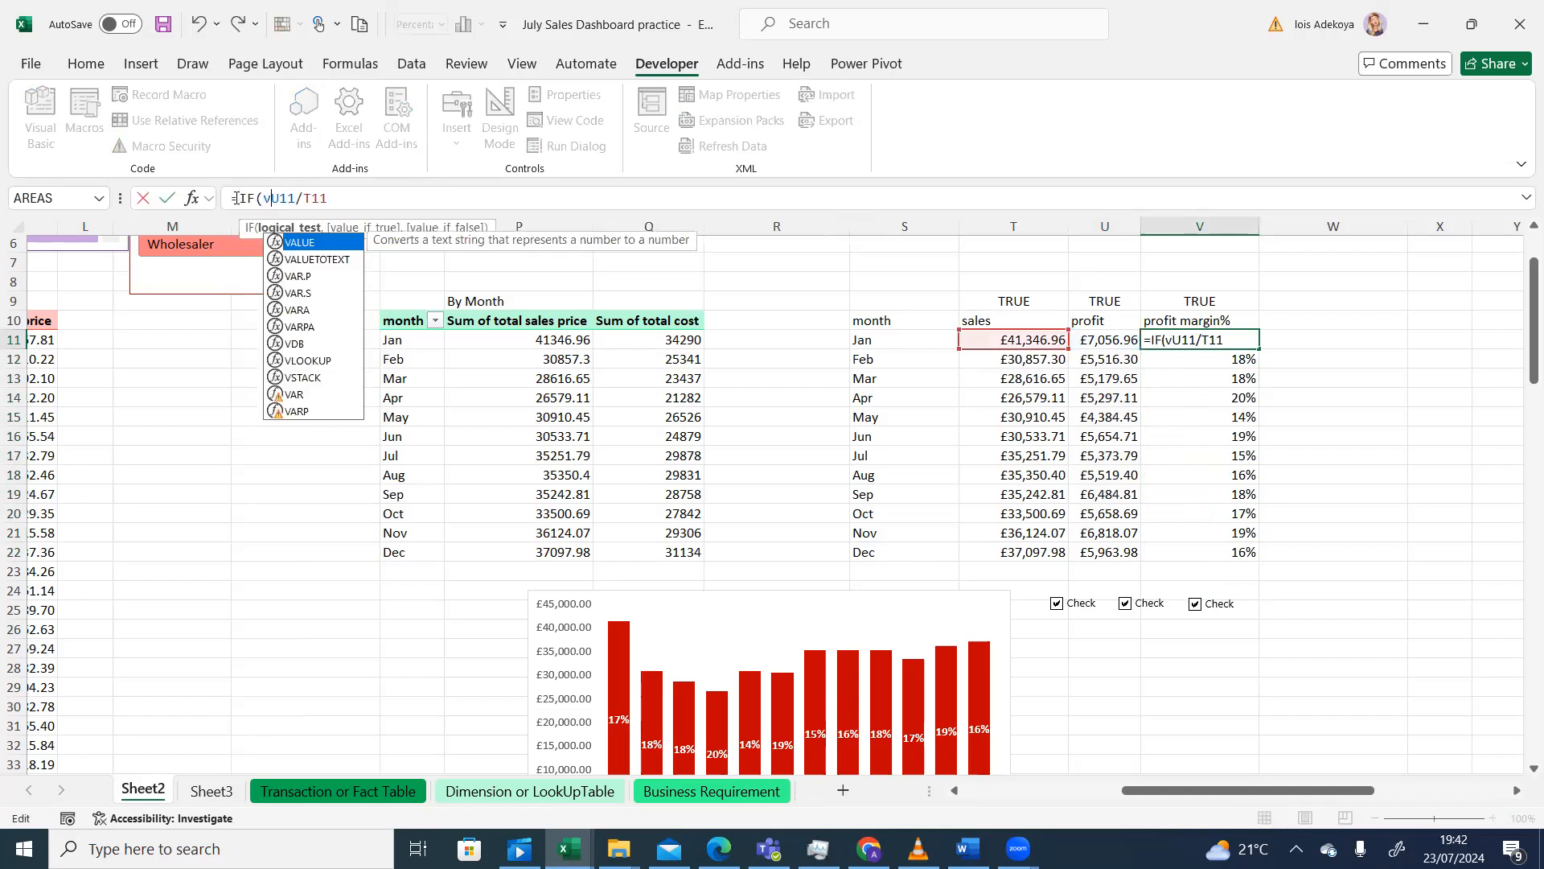
pyautogui.write('9')
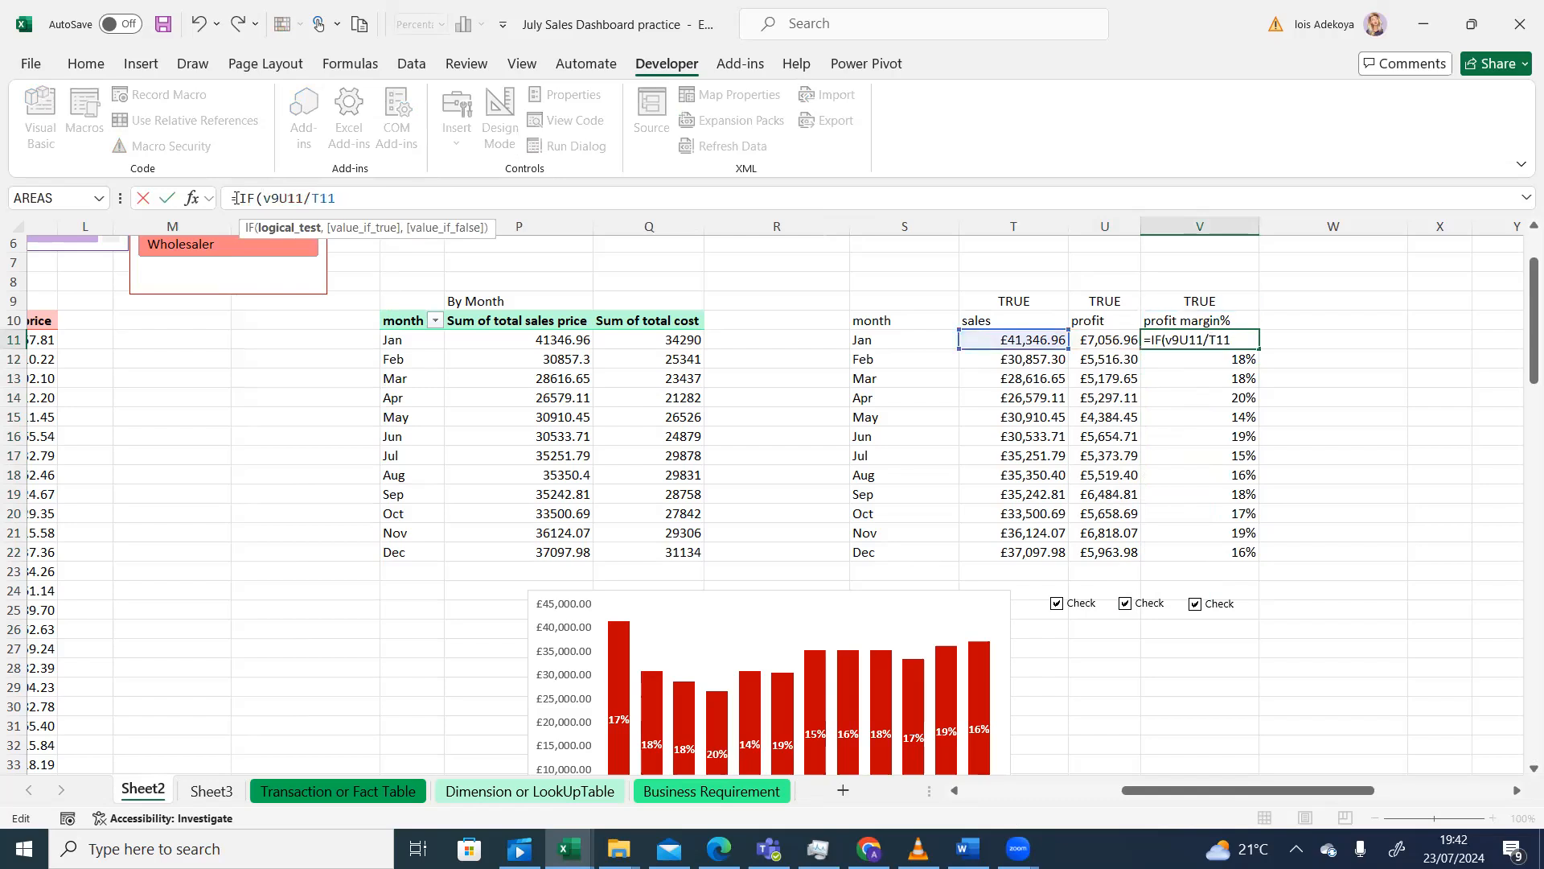
pyautogui.write(',')
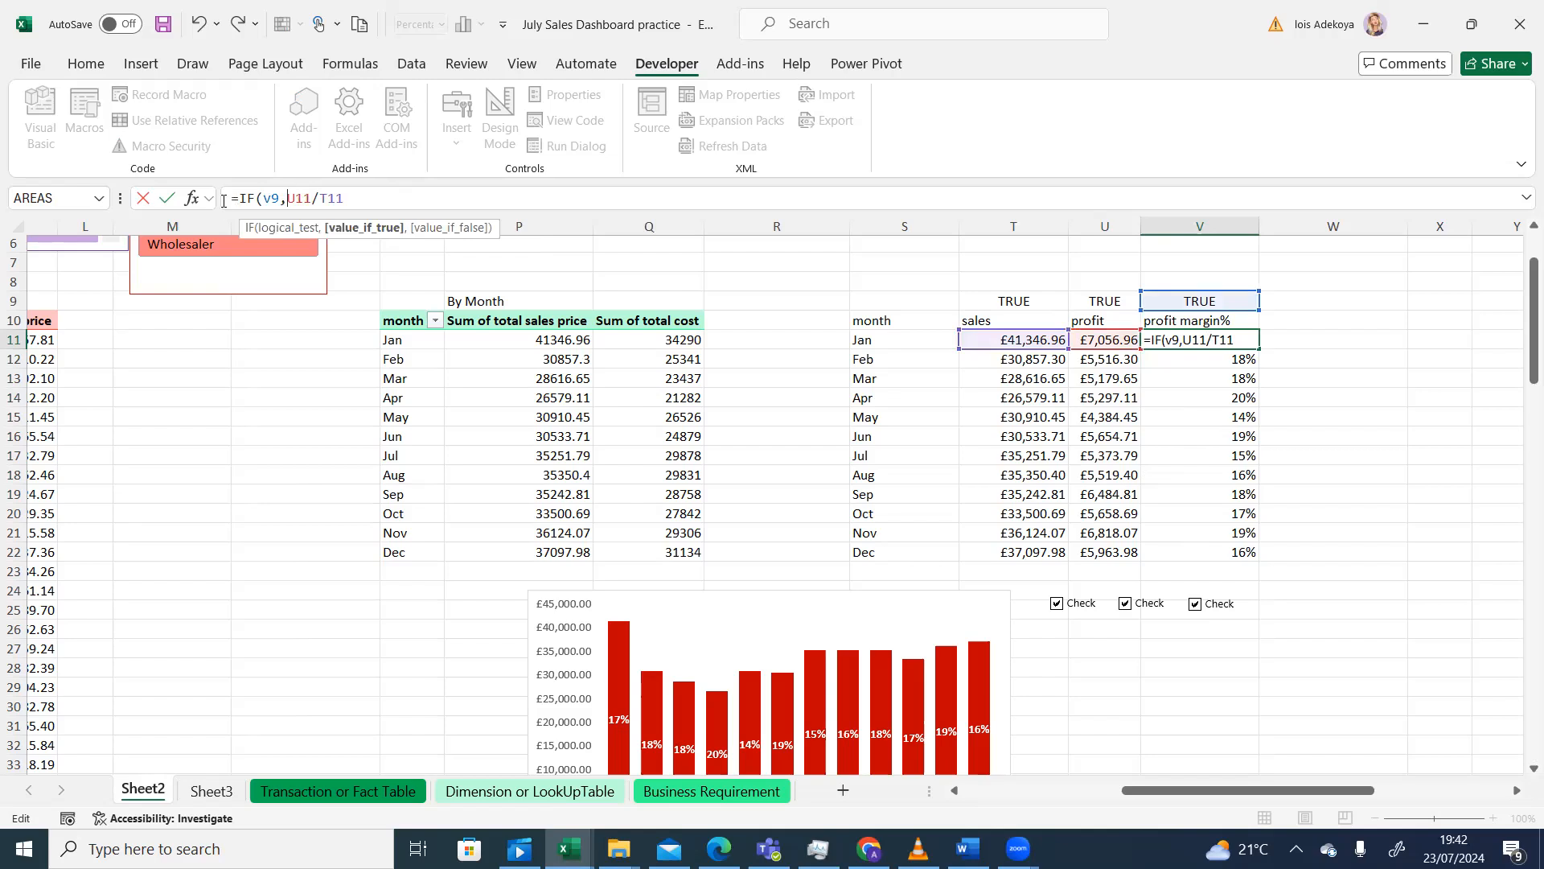
pyautogui.rightClick(270, 203)
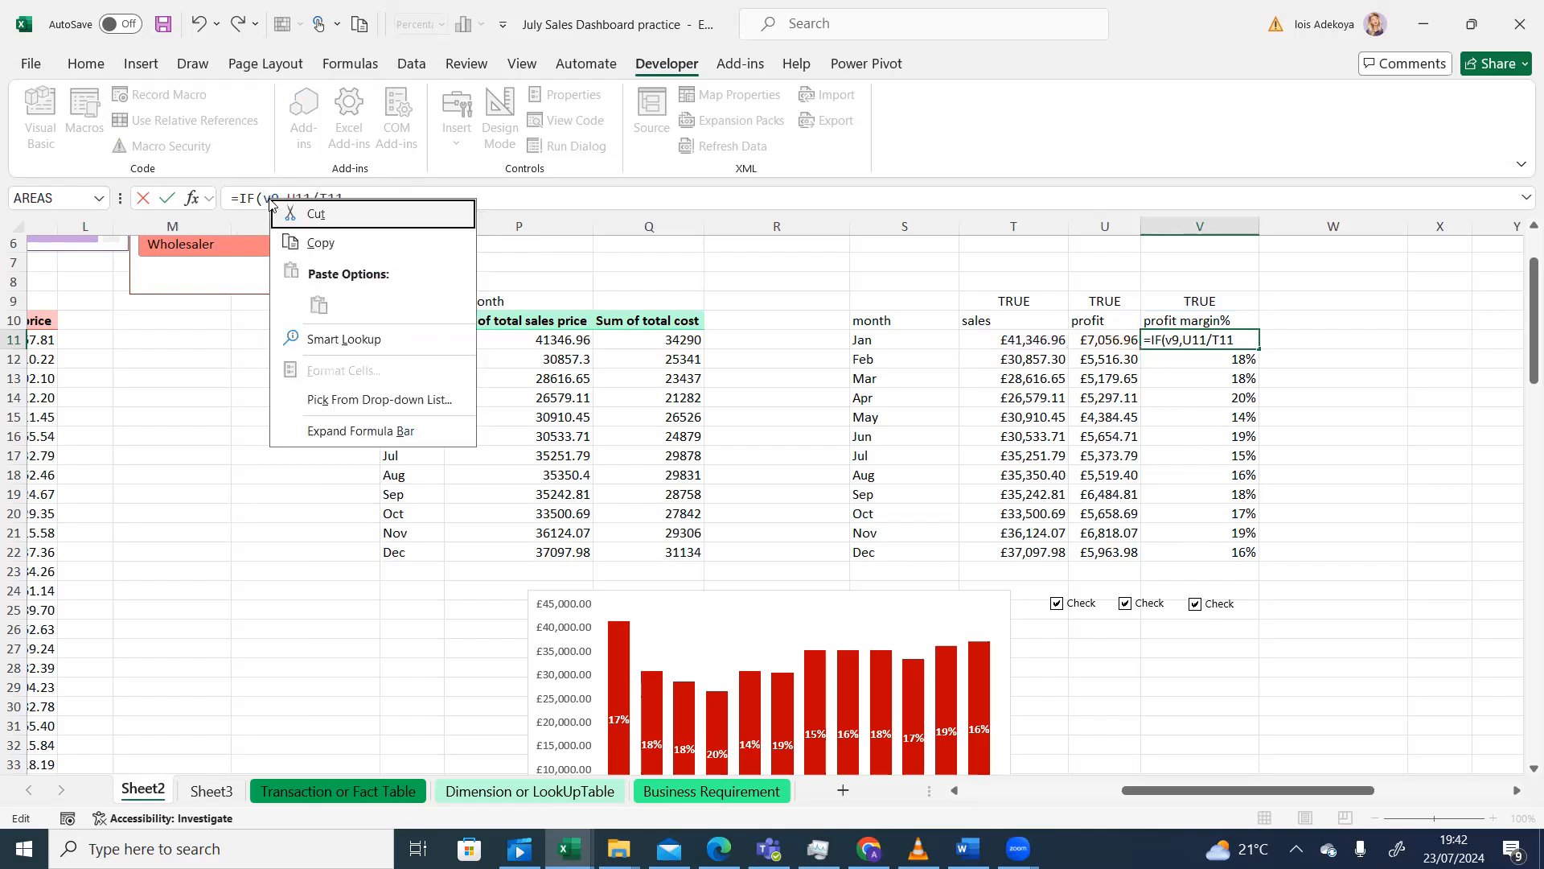
pyautogui.click(283, 202)
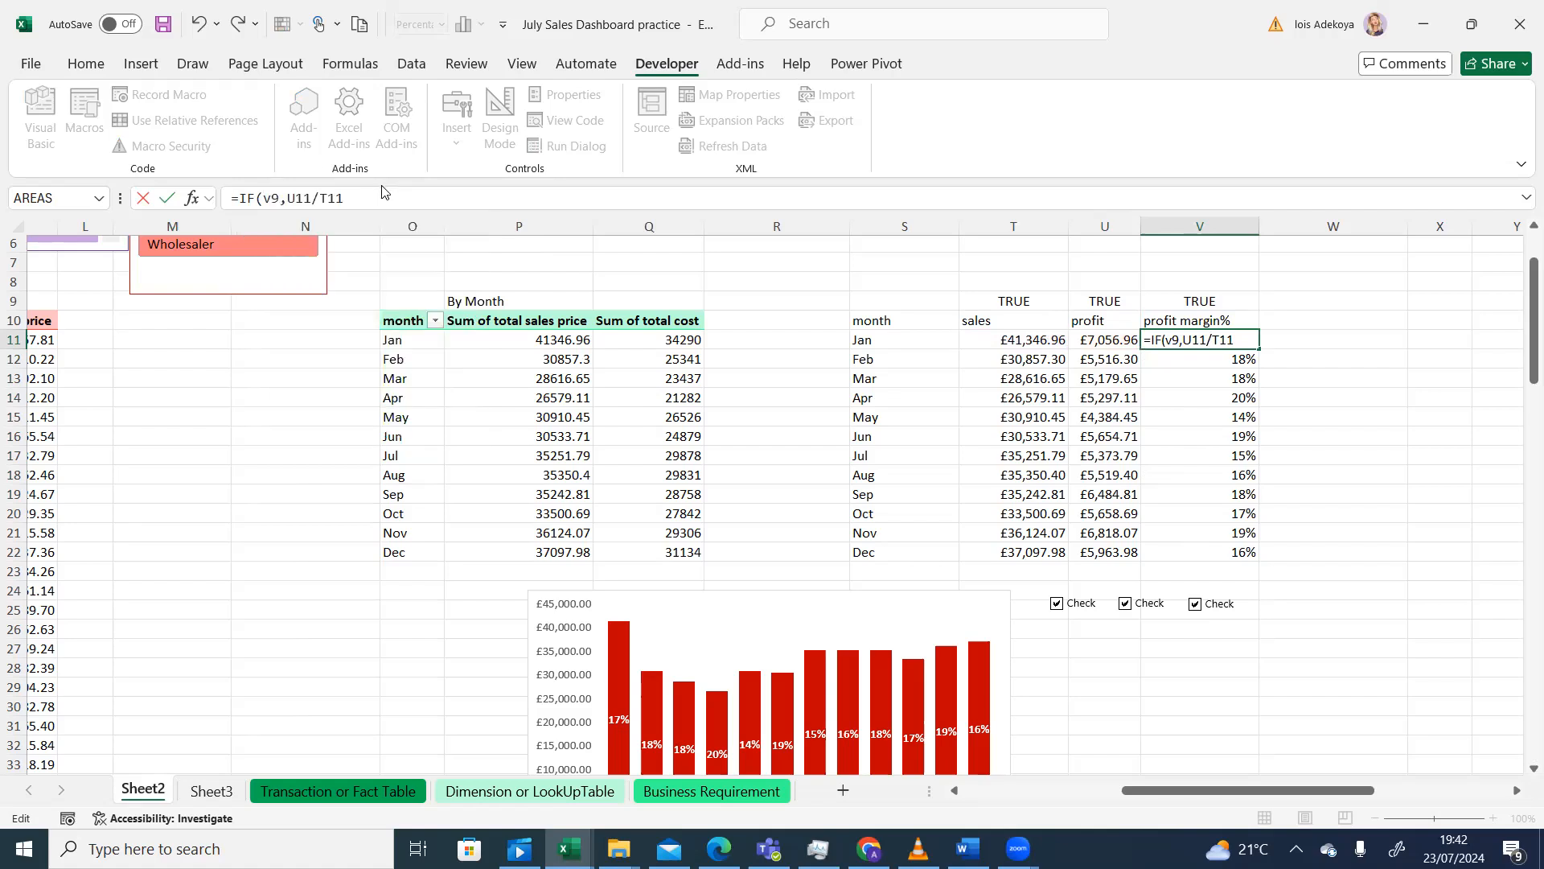
# - Make V9 absolute and complete V11 as =IF($V$9=TRUE,U11/T11,NA())
pyautogui.click(271, 198)
pyautogui.press('F4')
pyautogui.press('Right')
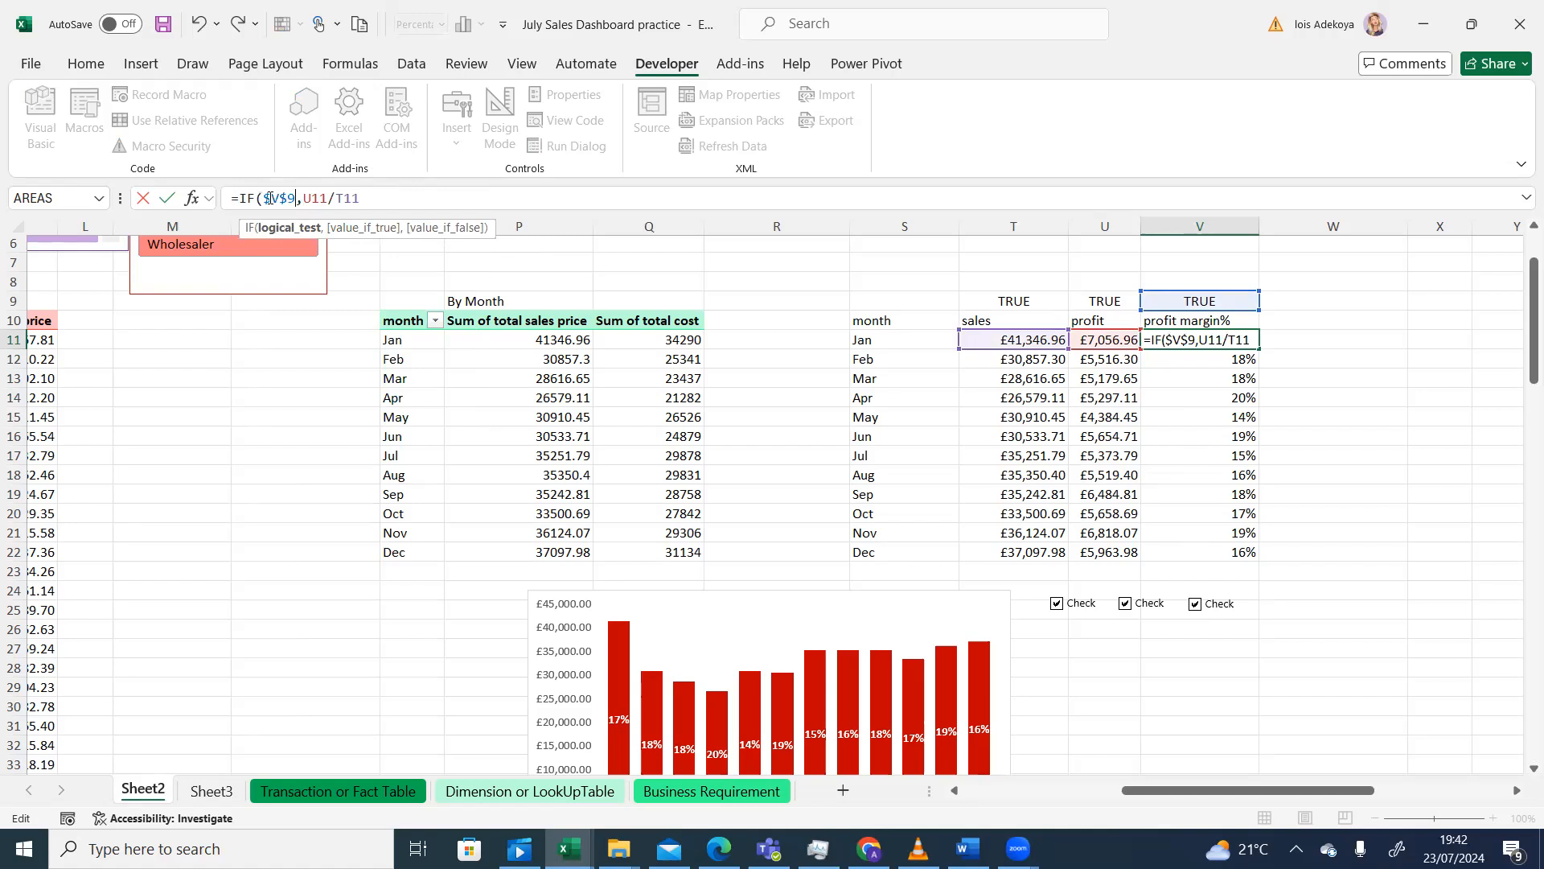
pyautogui.write('=true')
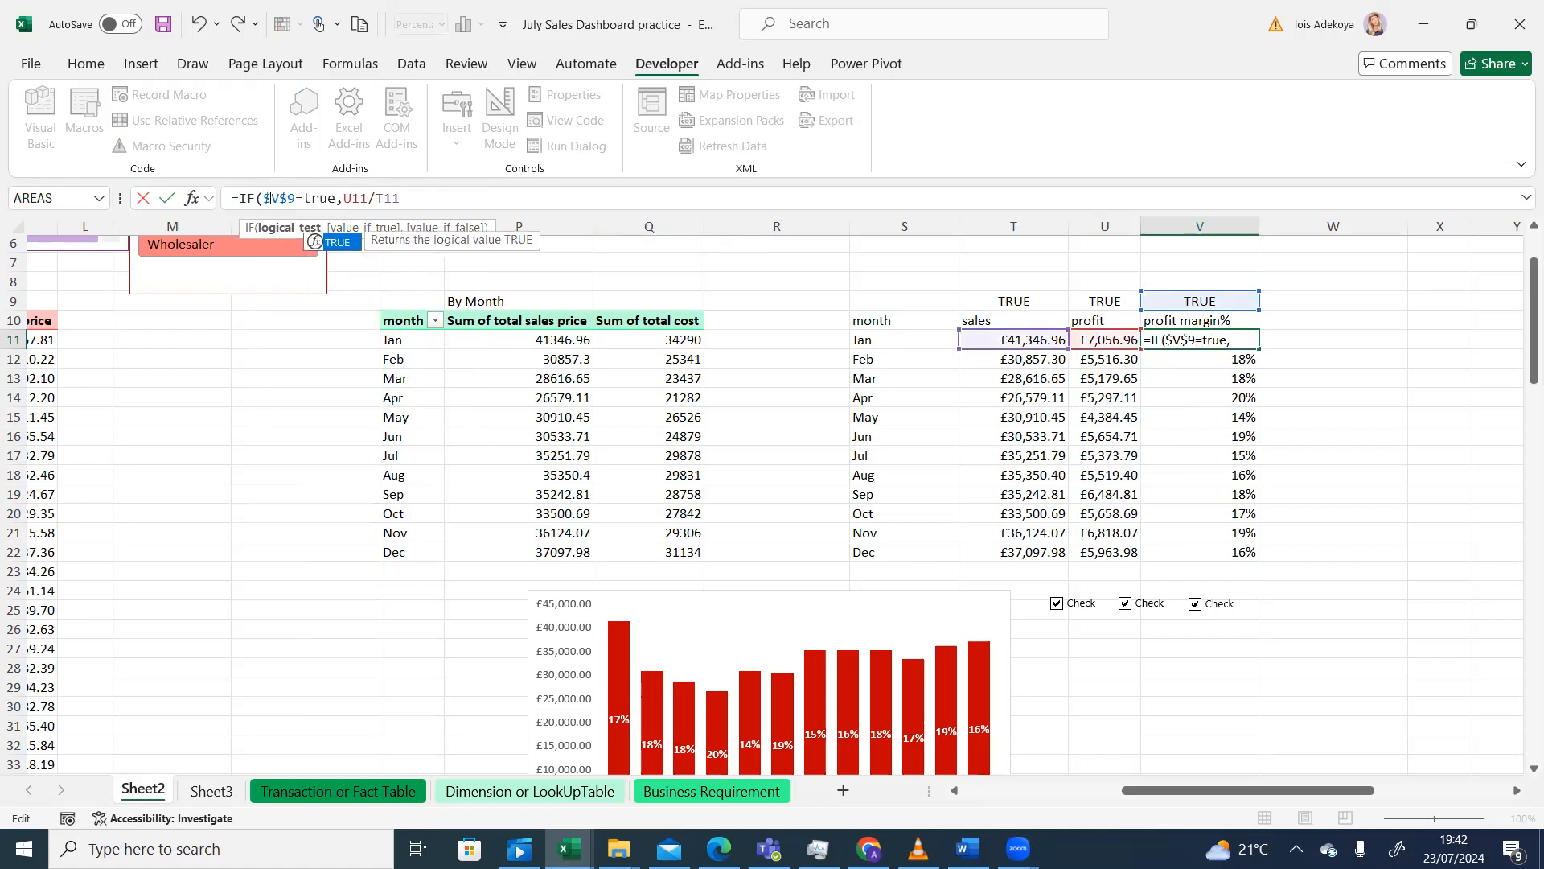
pyautogui.click(400, 198)
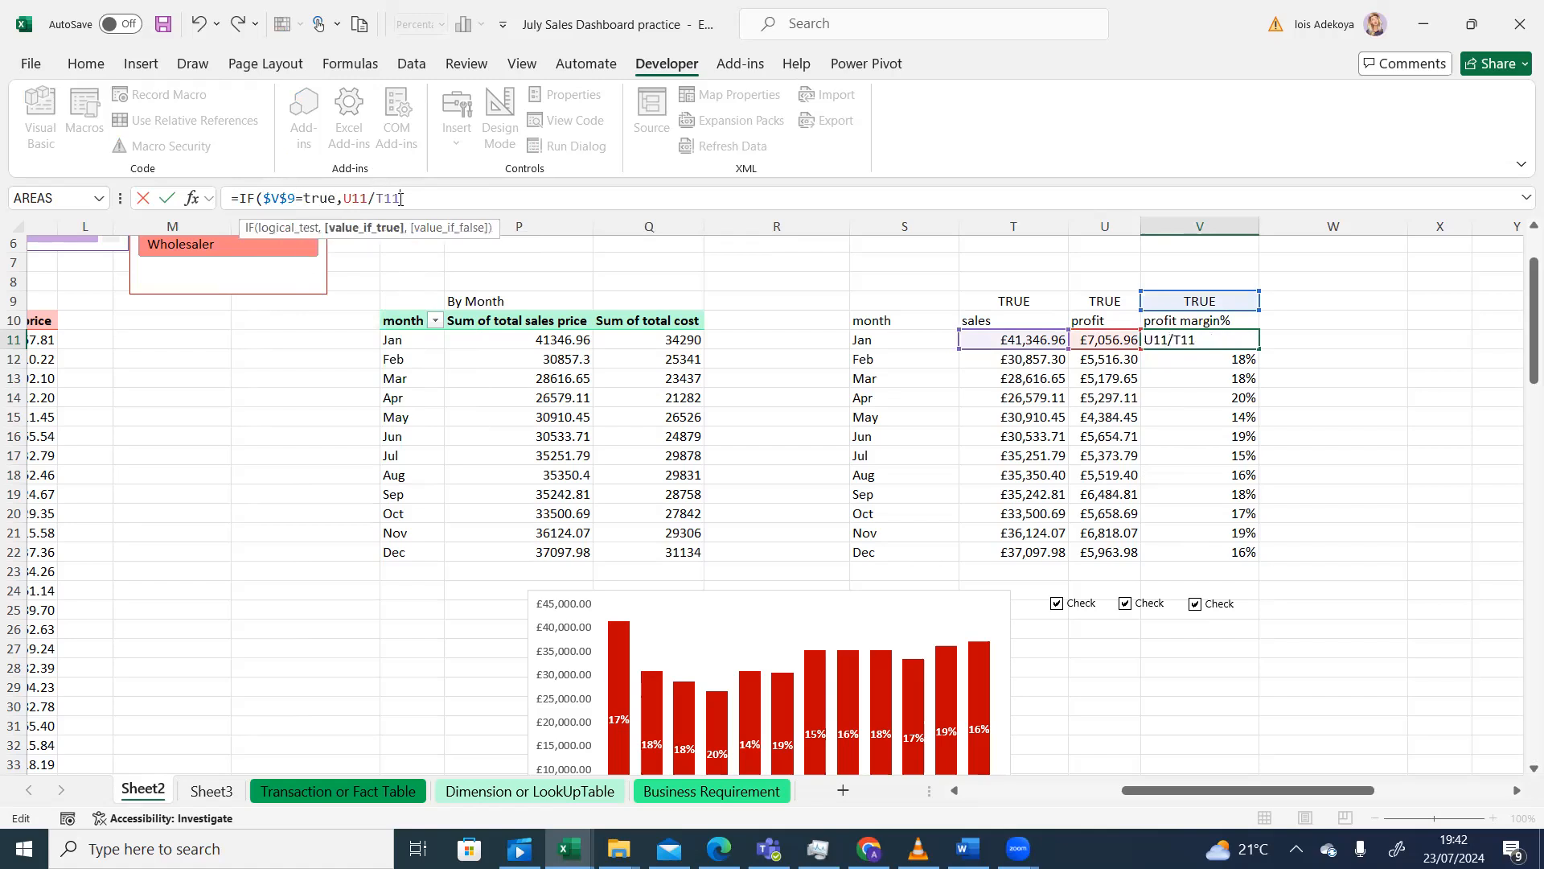
pyautogui.write(',')
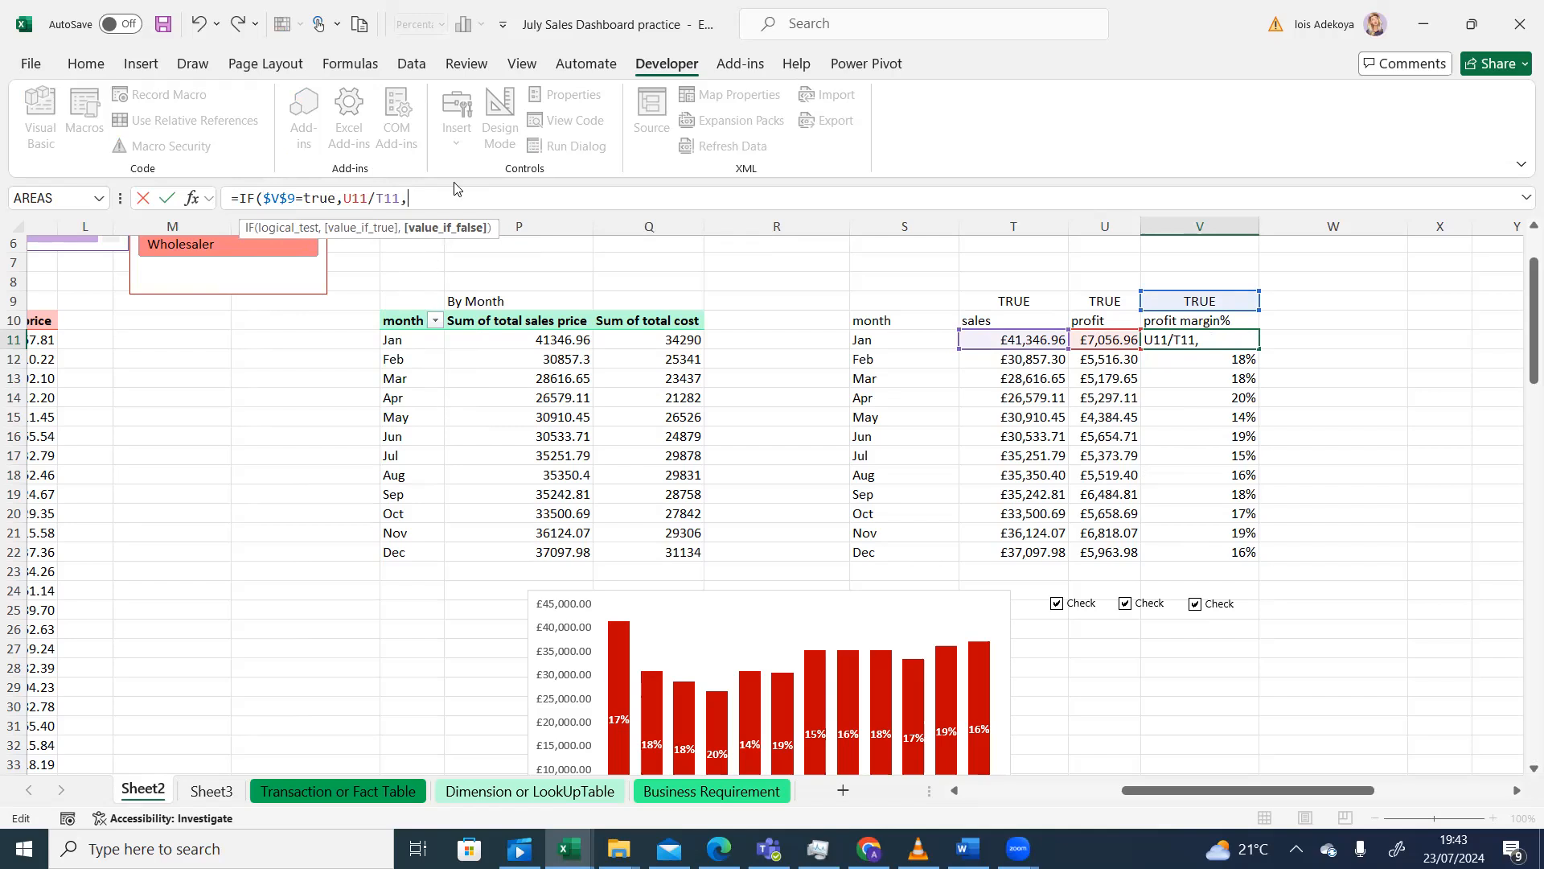
pyautogui.write('na')
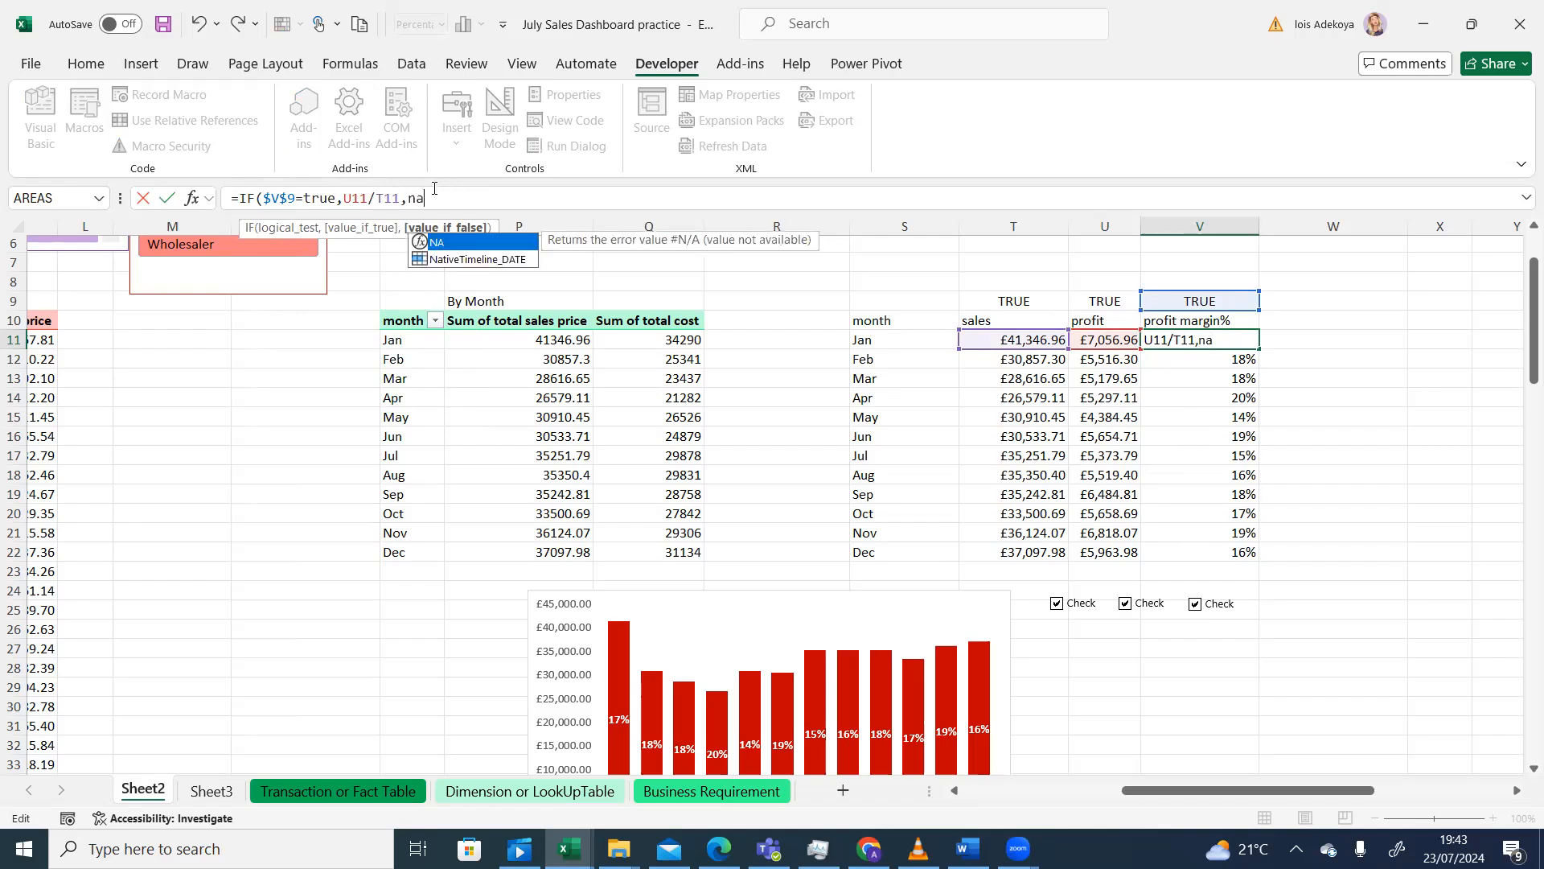
pyautogui.write('()')
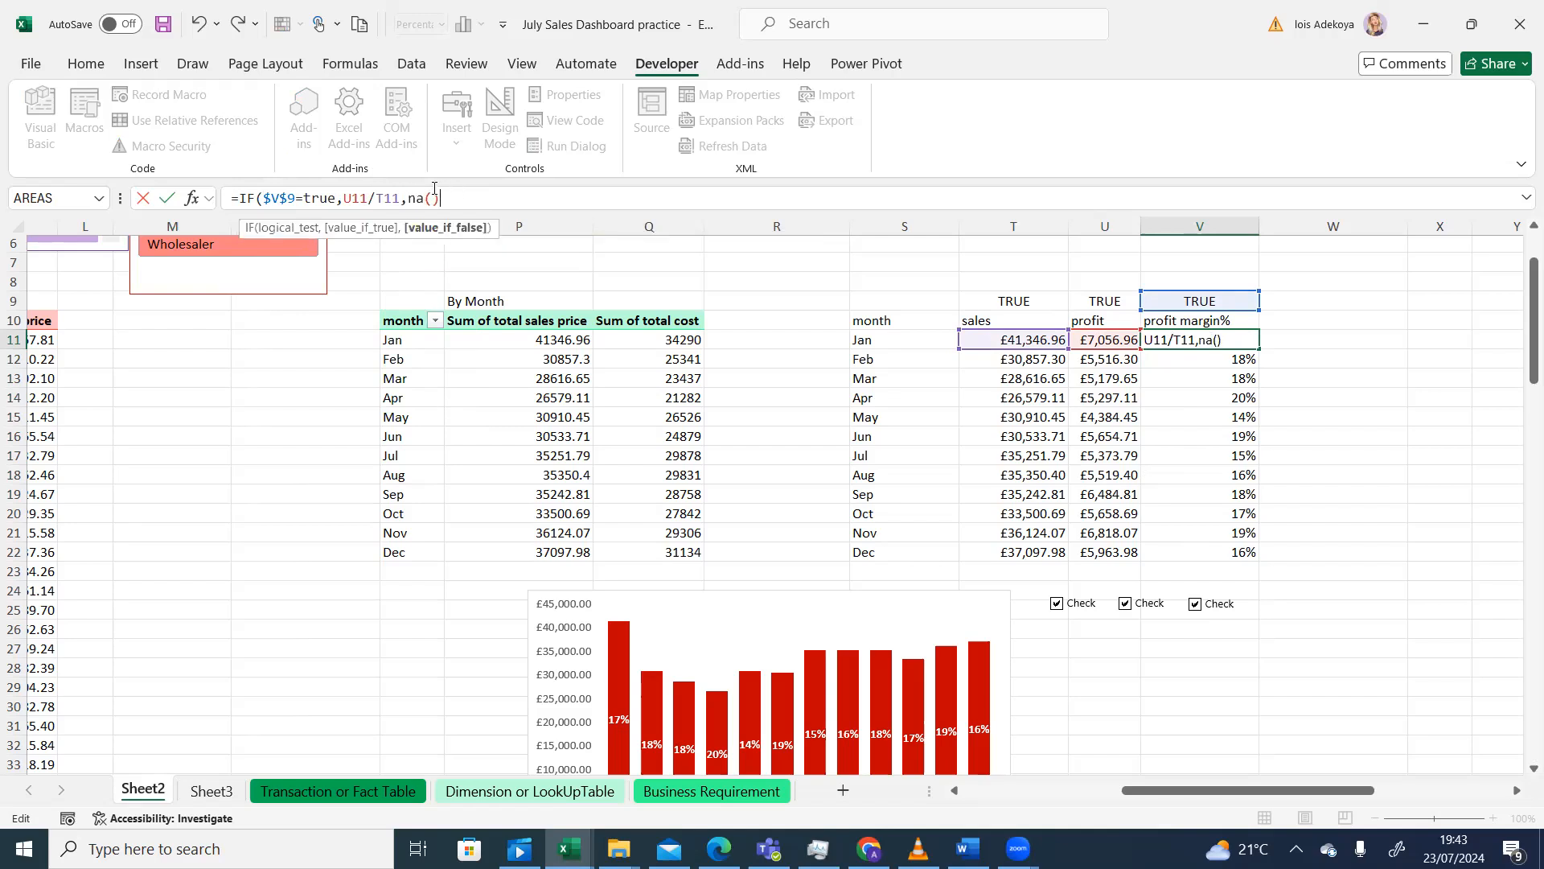
pyautogui.write(')')
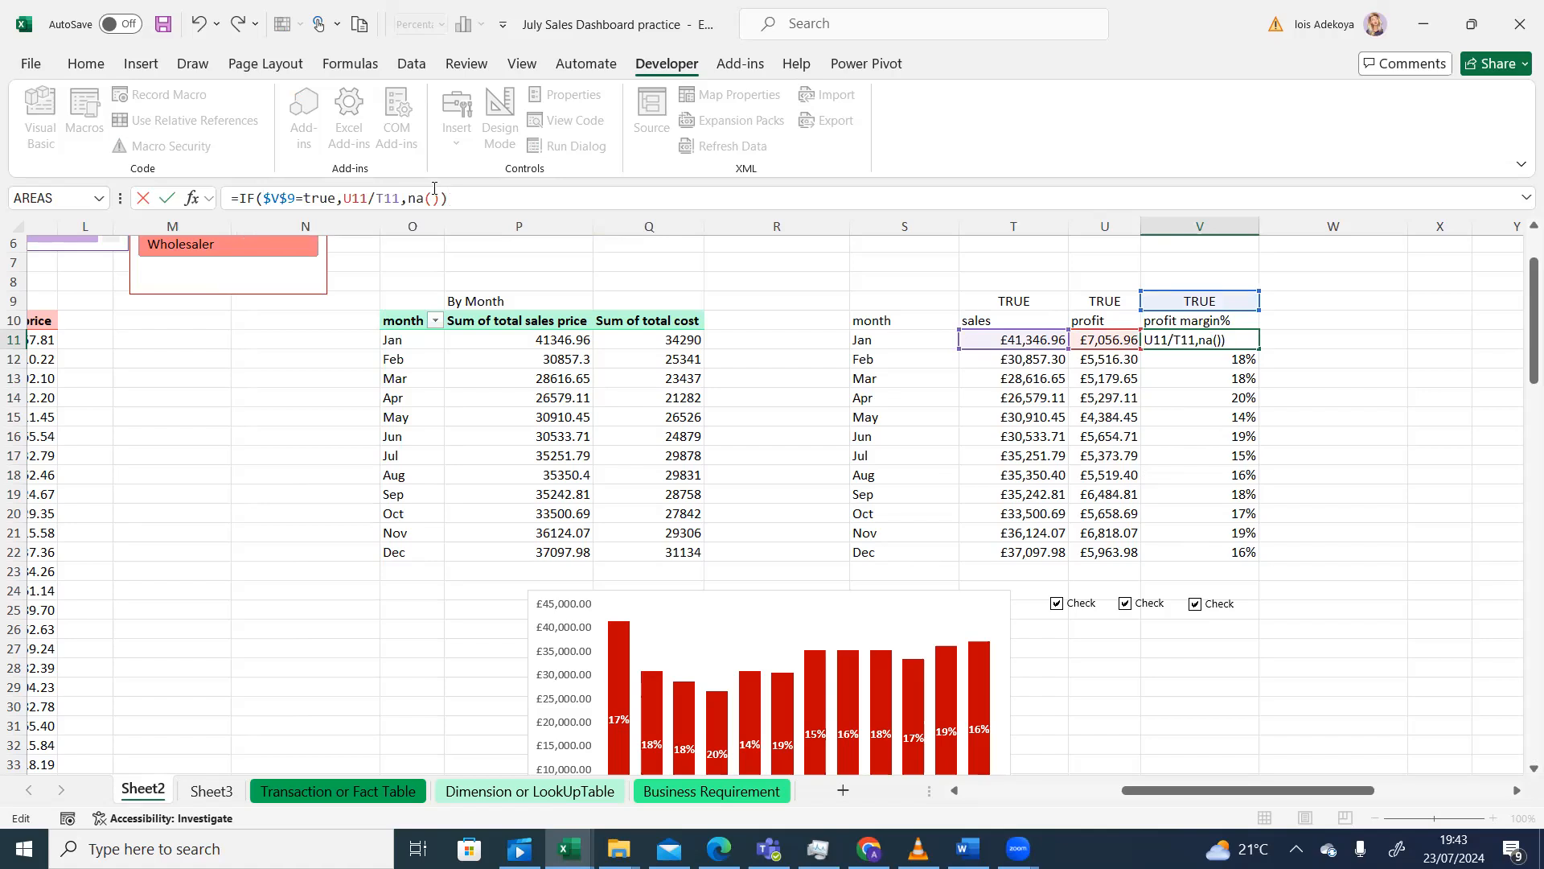
pyautogui.press('Return')
pyautogui.click(744, 425)
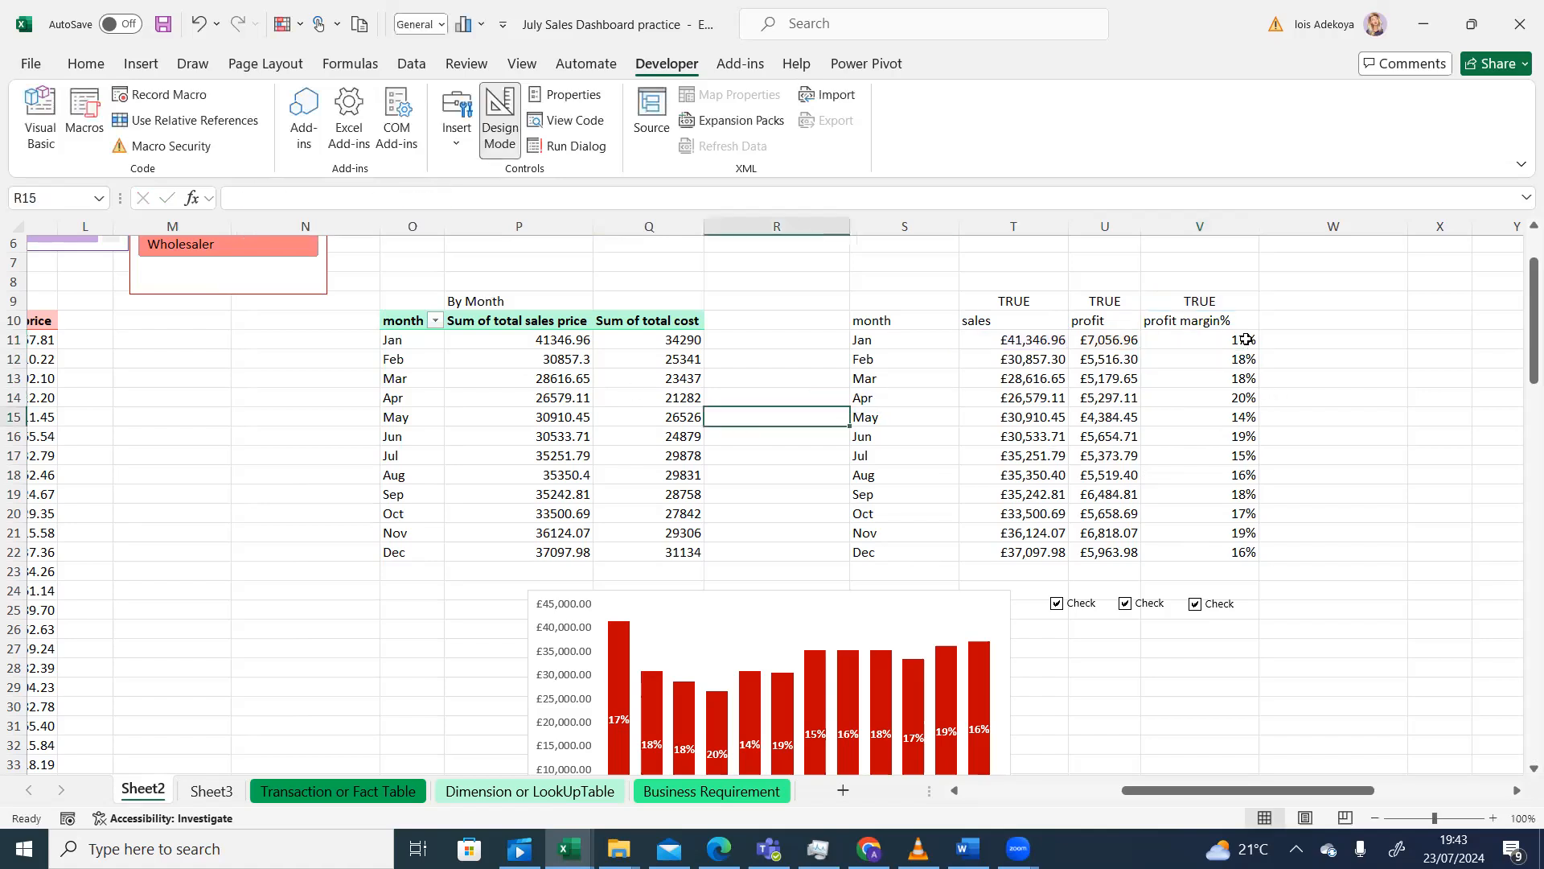
# - Fill V11's conditional margin formula down to V22 and toggle the margin box to test, ending ticked
pyautogui.click(1195, 605)
pyautogui.click(1204, 340)
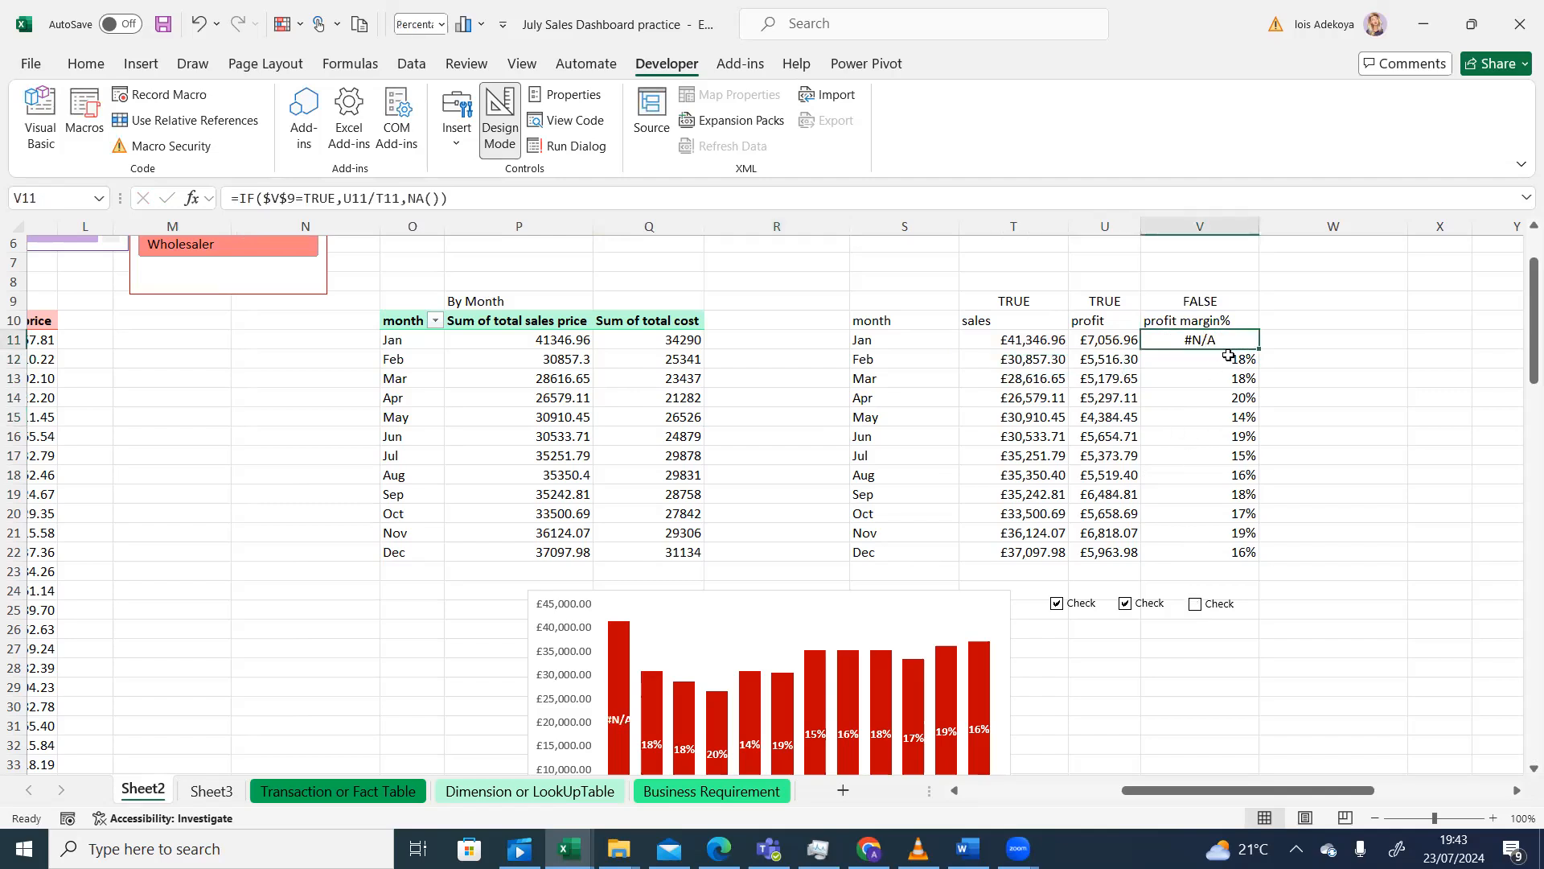
pyautogui.click(1256, 359)
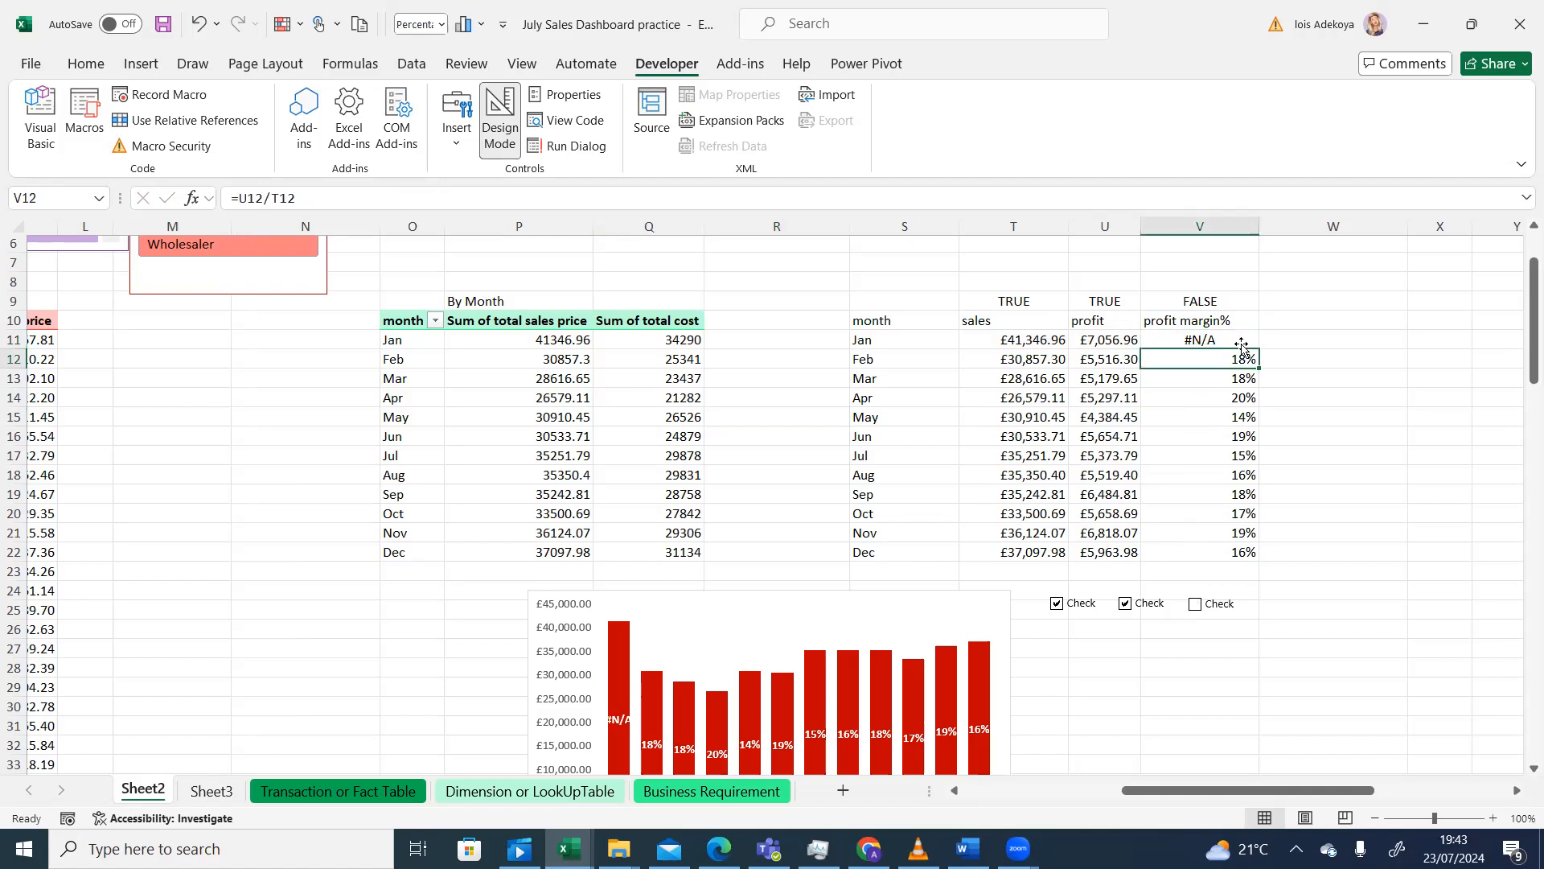
pyautogui.click(1241, 342)
pyautogui.moveTo(1261, 349); pyautogui.dragTo(1260, 558)
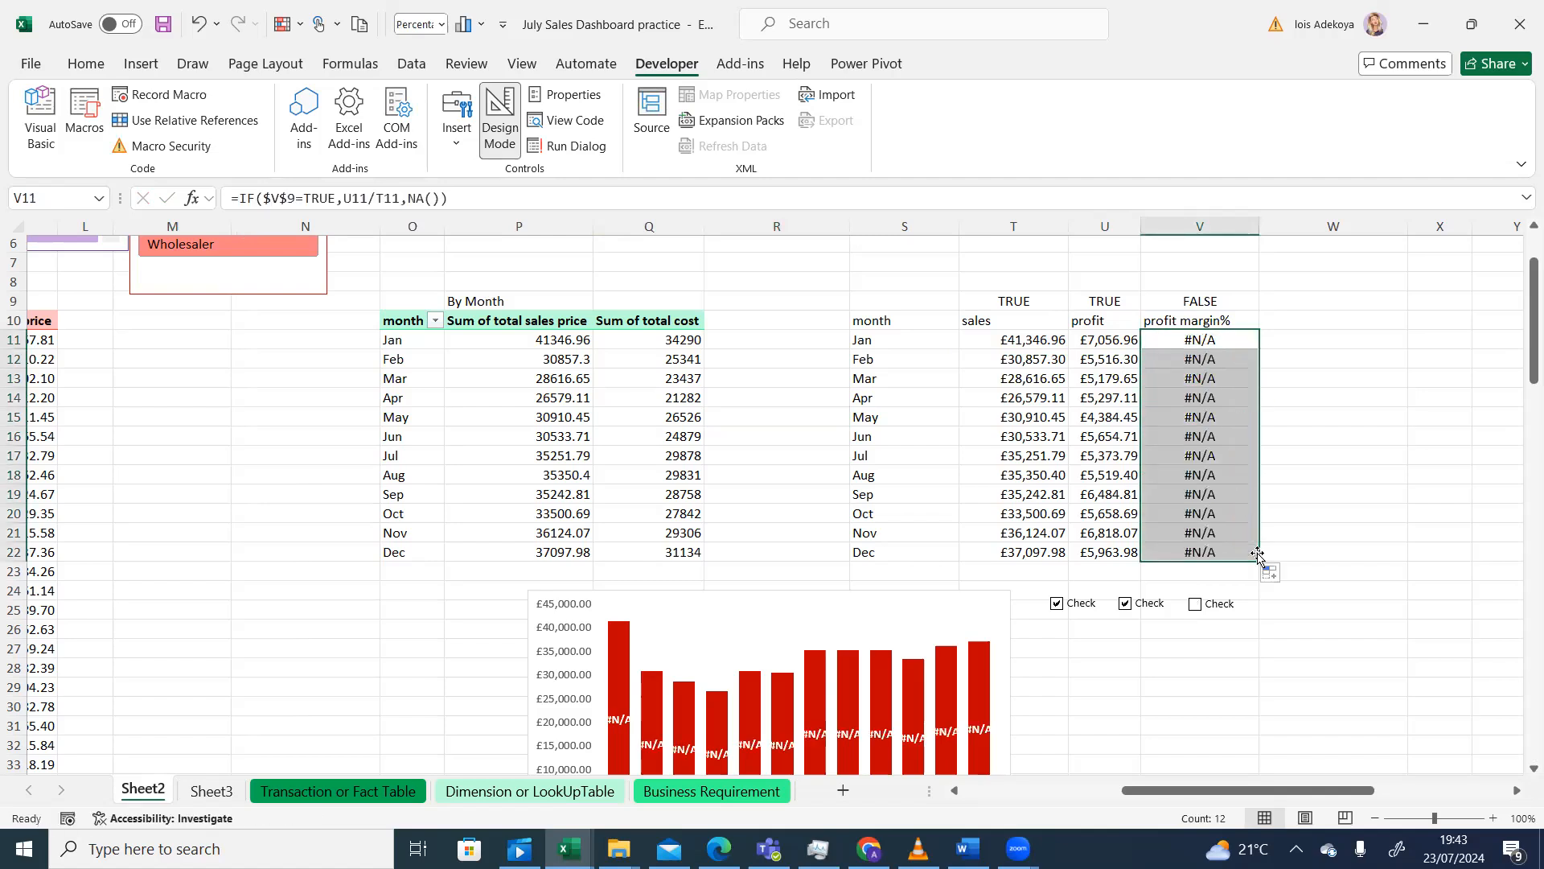
pyautogui.click(1197, 605)
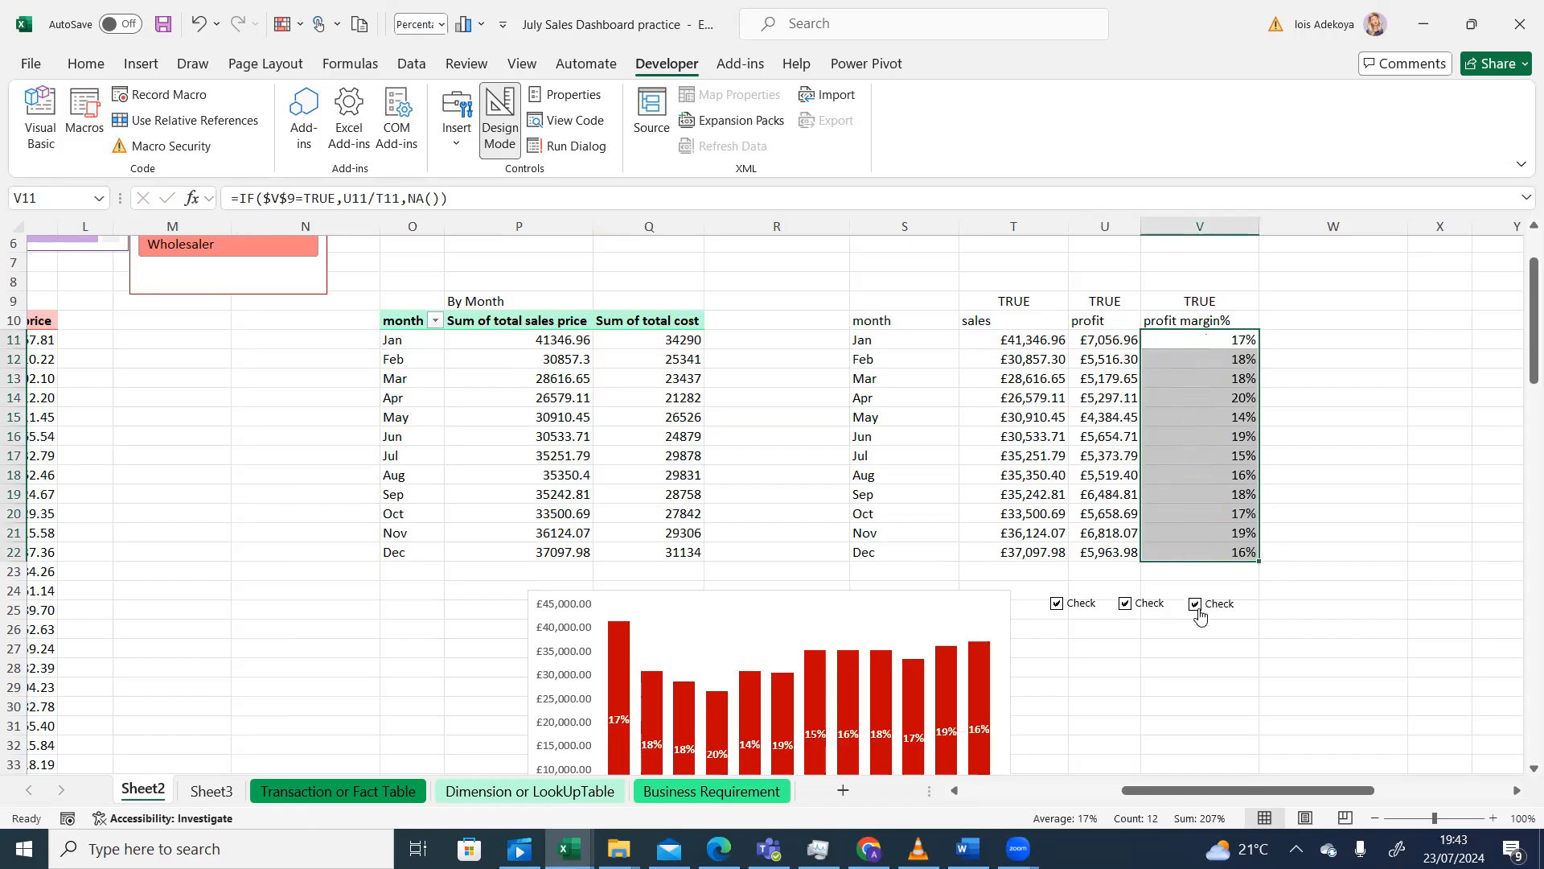
pyautogui.click(1196, 611)
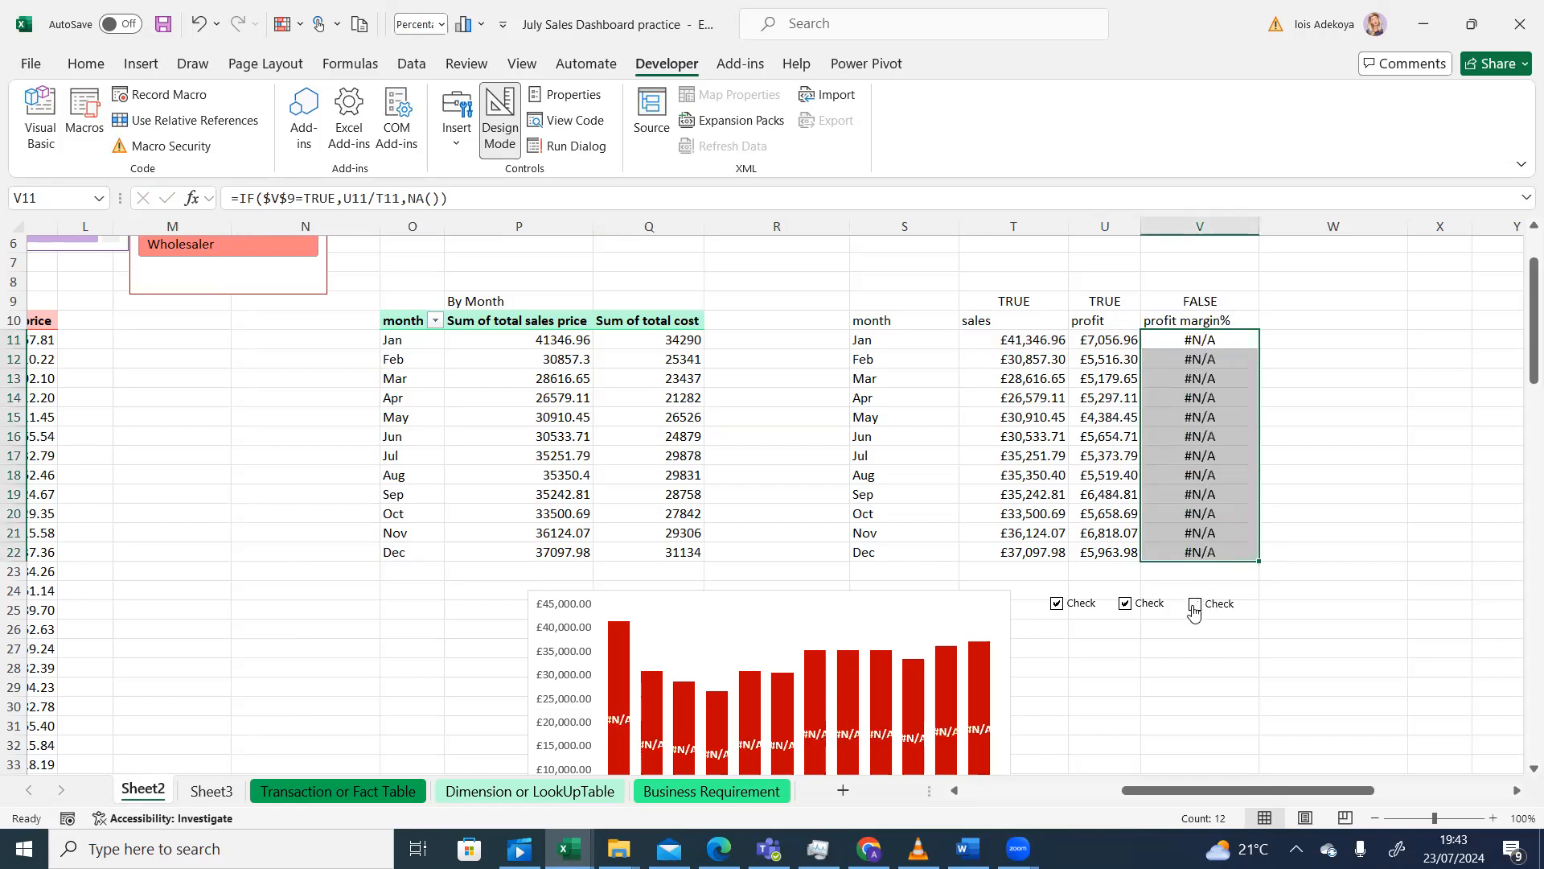
pyautogui.click(1194, 609)
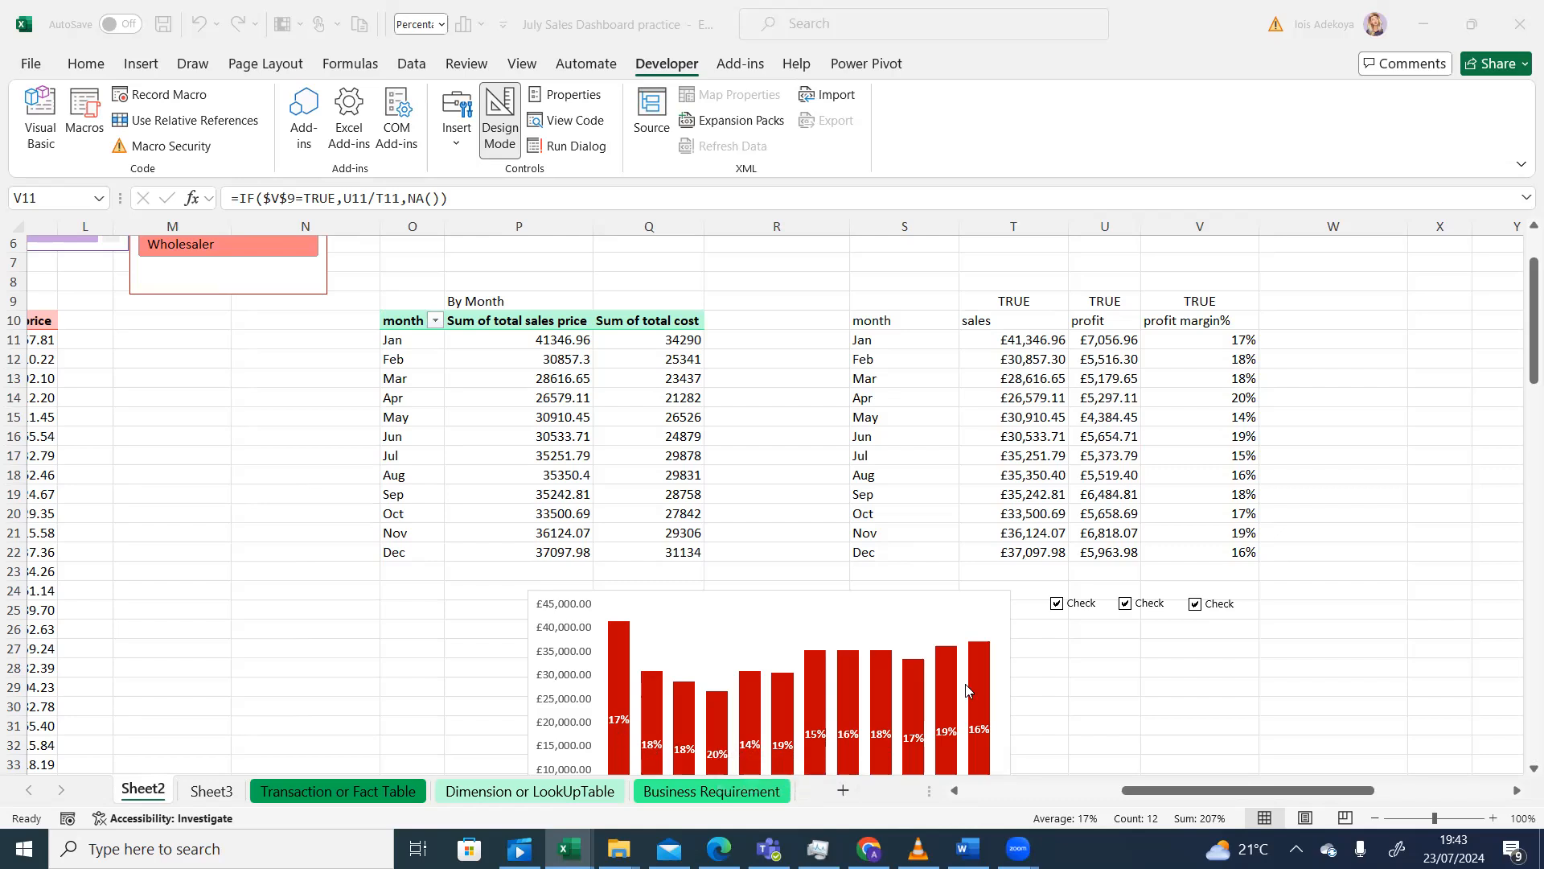
pyautogui.click(1203, 332)
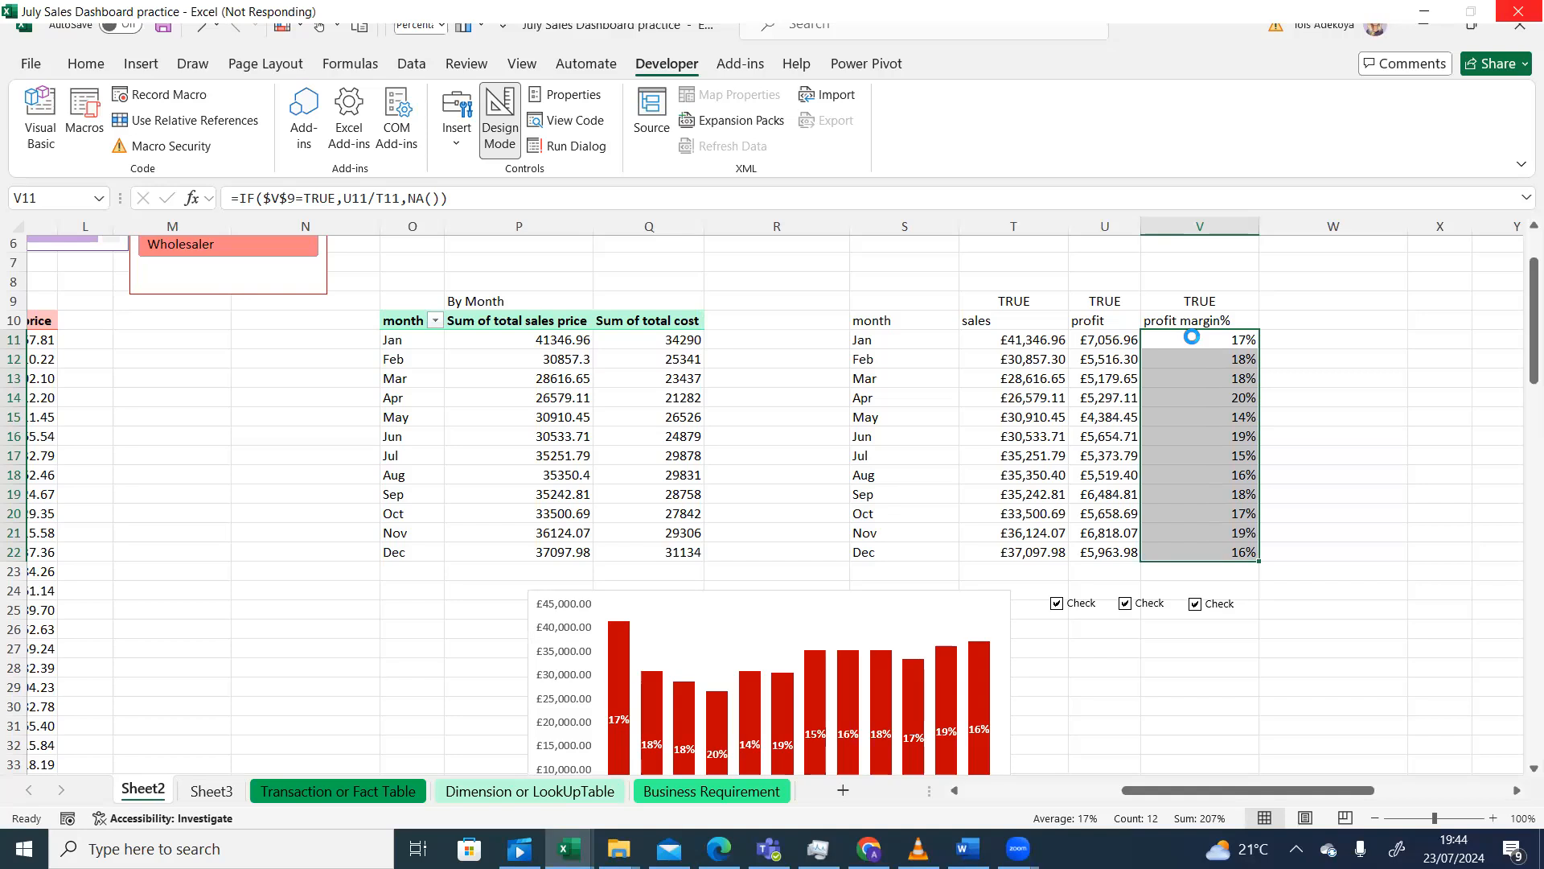
pyautogui.click(1193, 337)
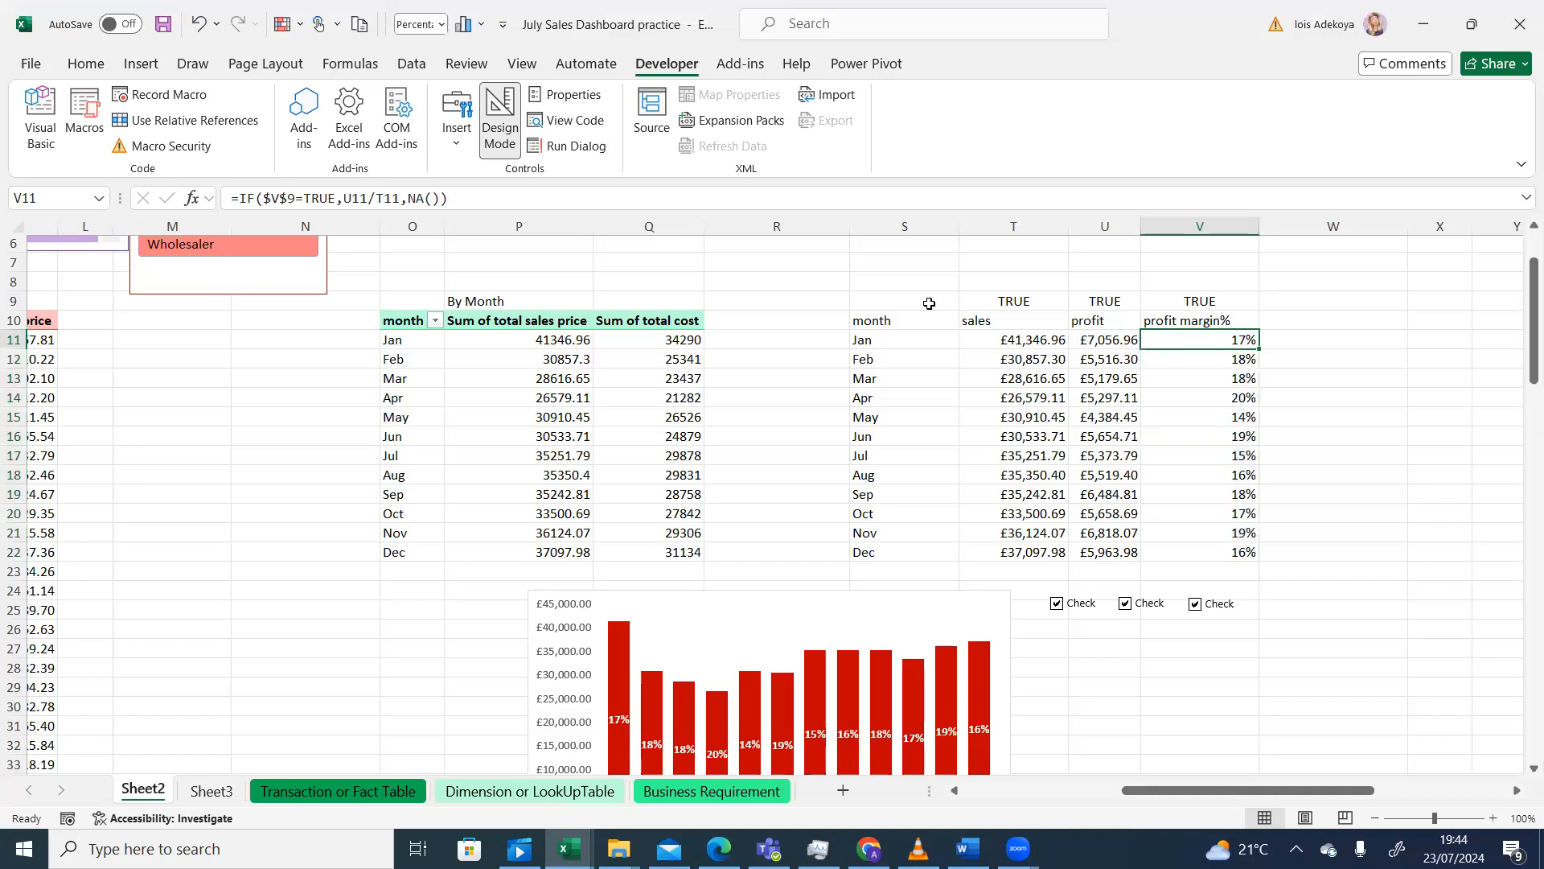
# - Replace V11's NA() fallback with "", fill it down to V22, then untick the margin box
pyautogui.click(453, 201)
pyautogui.press('BackSpace')
pyautogui.press('BackSpace')
pyautogui.press('BackSpace')
pyautogui.press('BackSpace')
pyautogui.press('BackSpace')
pyautogui.write('""')
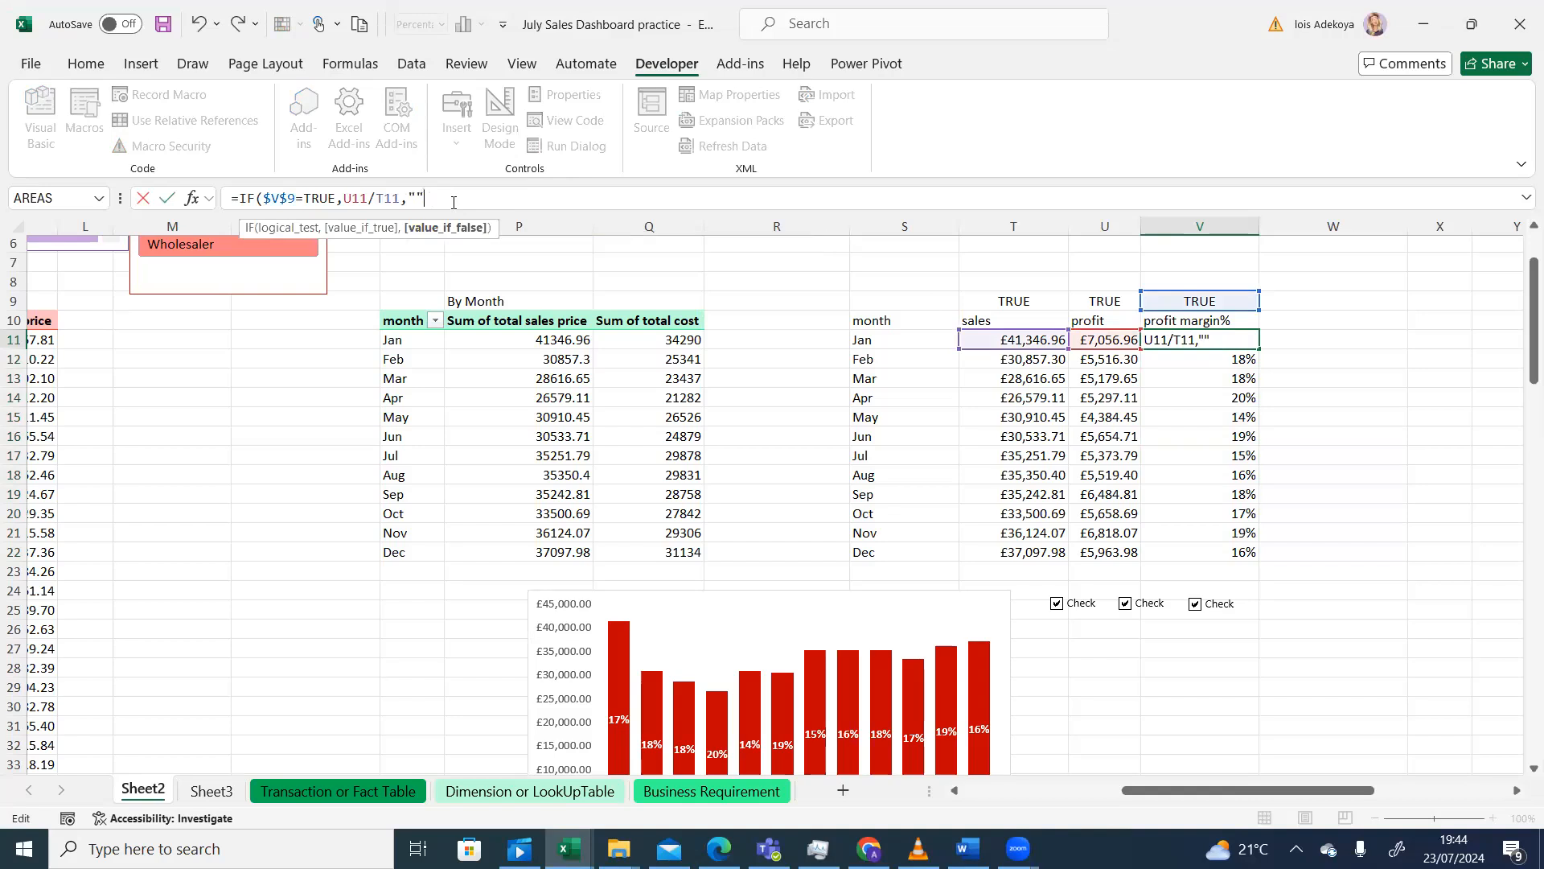
pyautogui.write(')')
pyautogui.press('Return')
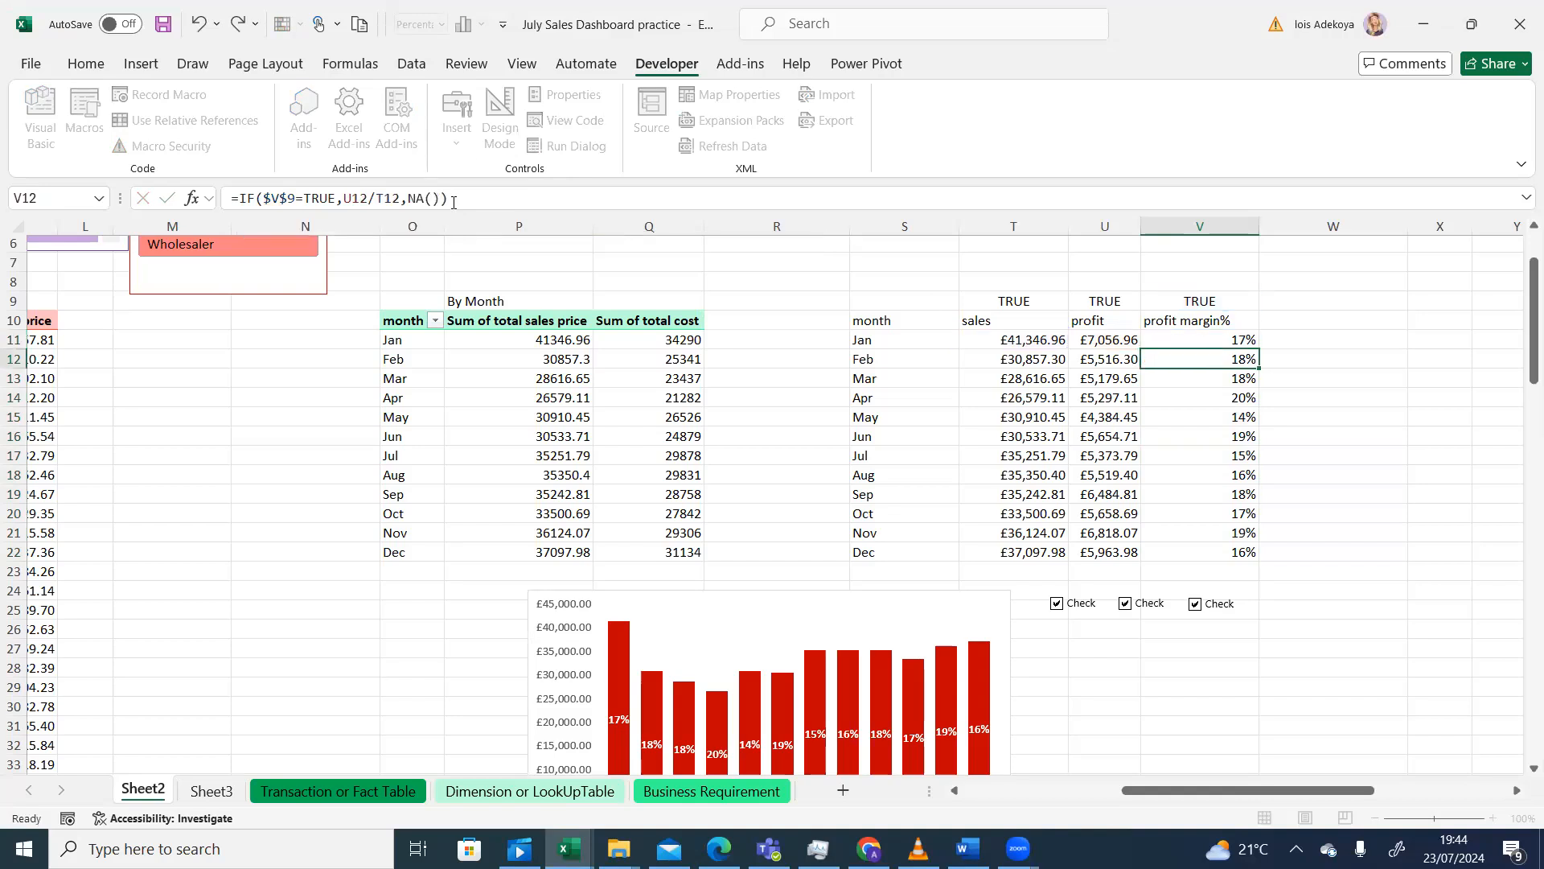
pyautogui.click(1202, 338)
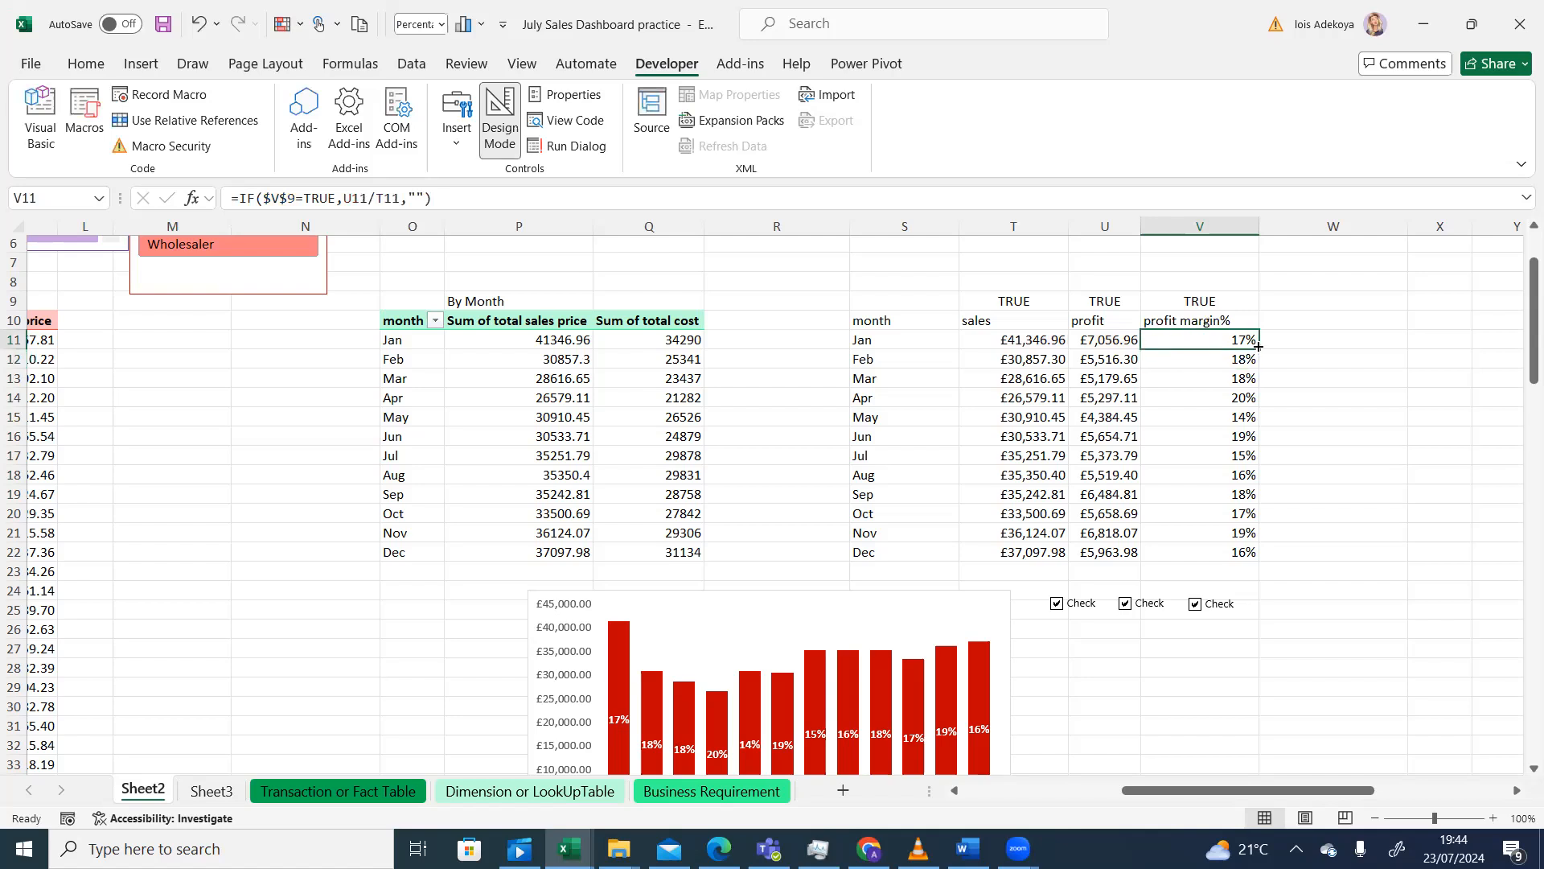
pyautogui.doubleClick(1259, 350)
pyautogui.click(1196, 607)
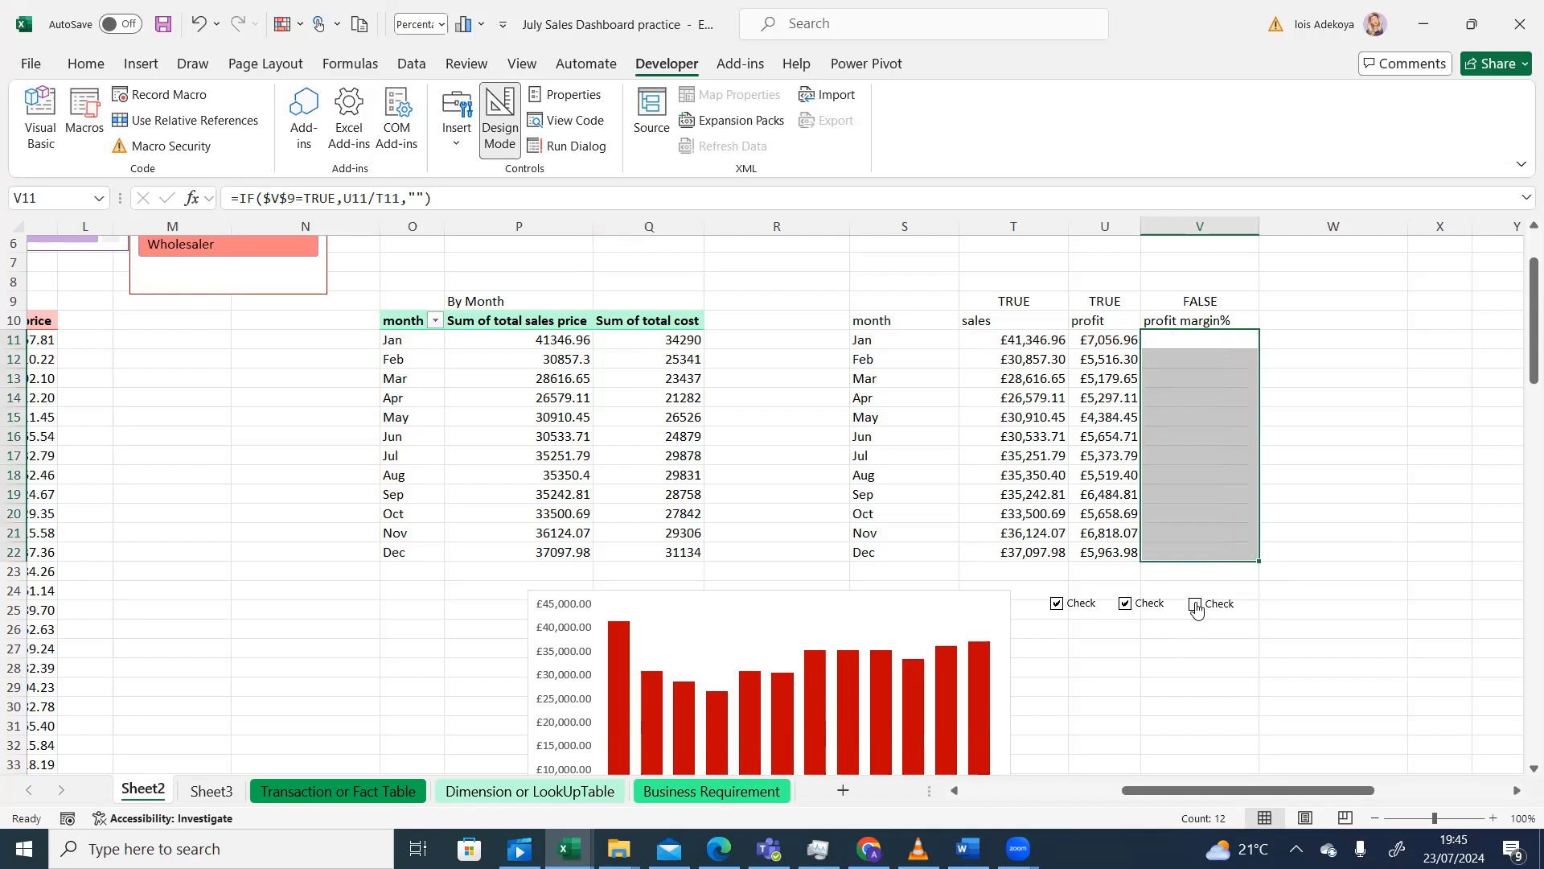
# - Toggle the margin box on, off and on again, leaving it ticked, then scroll down to the chart
pyautogui.click(1196, 607)
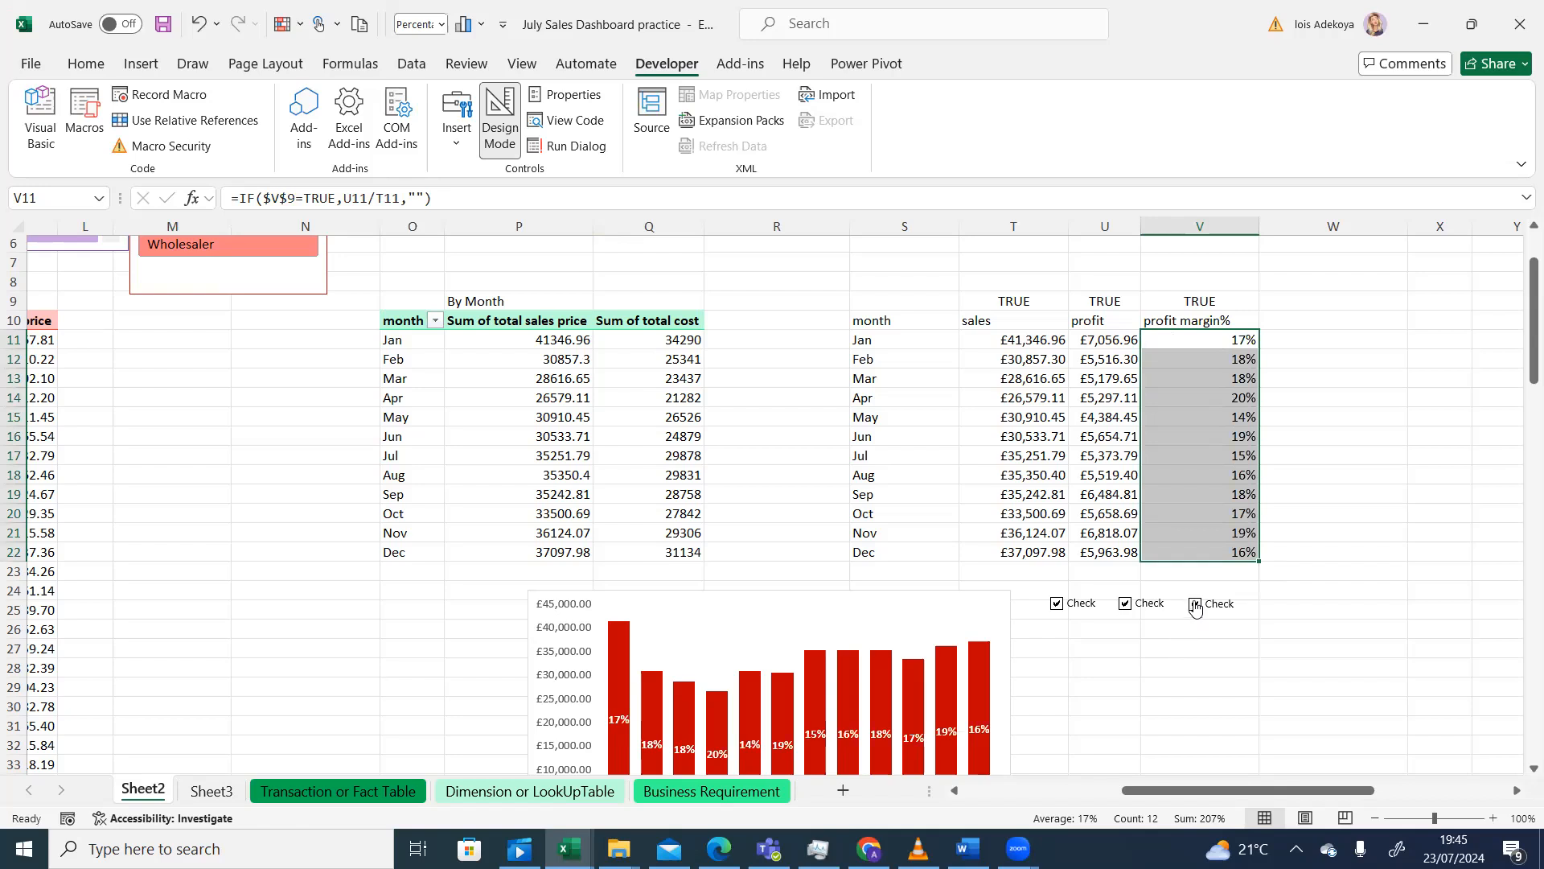
pyautogui.click(1196, 607)
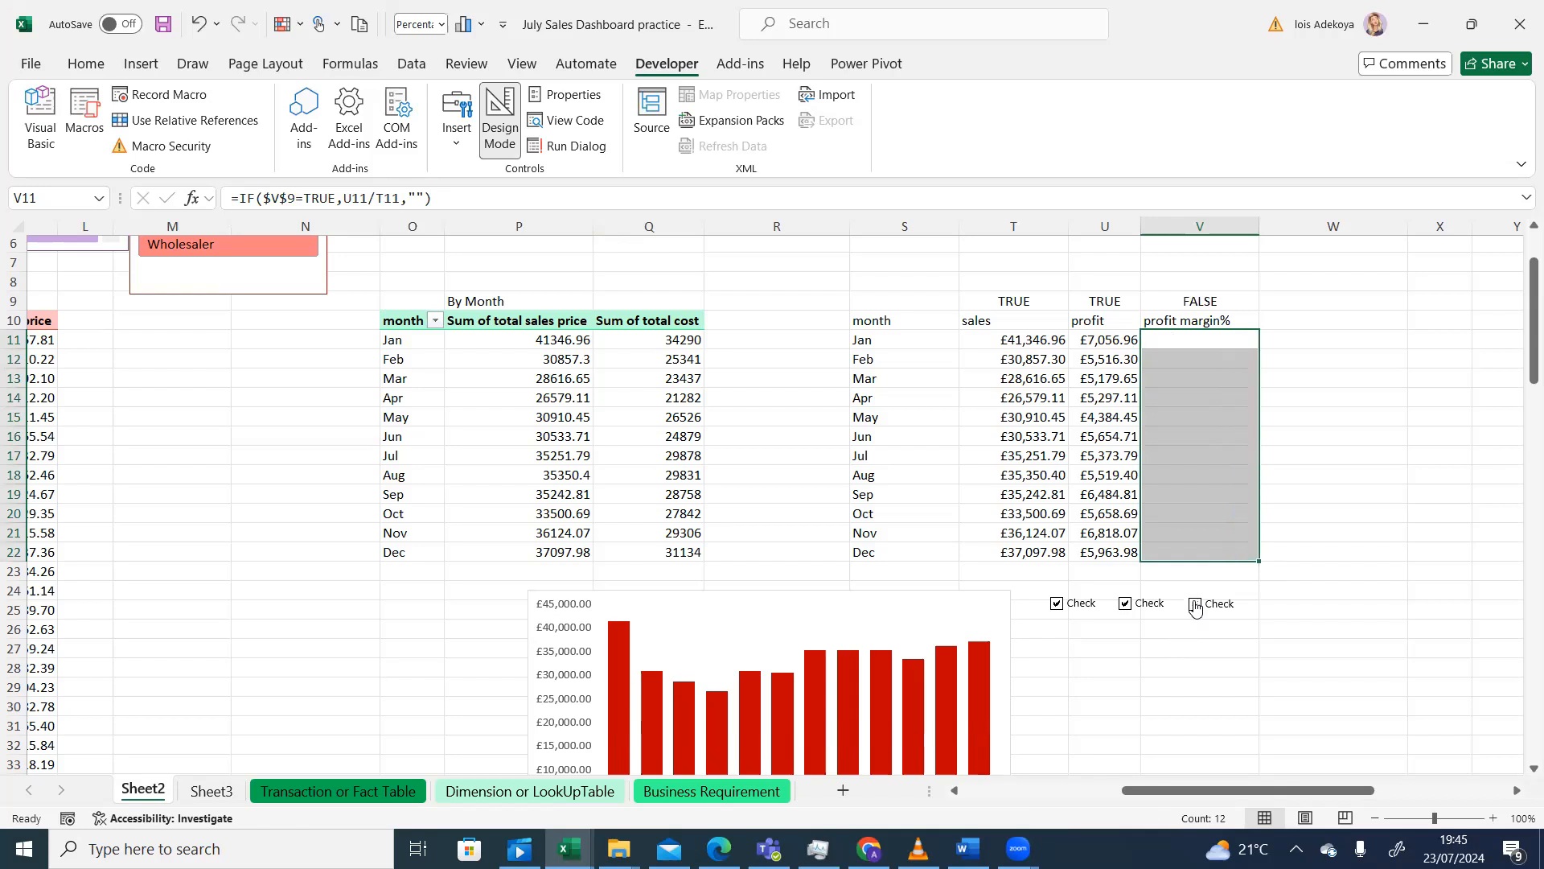
pyautogui.click(1196, 608)
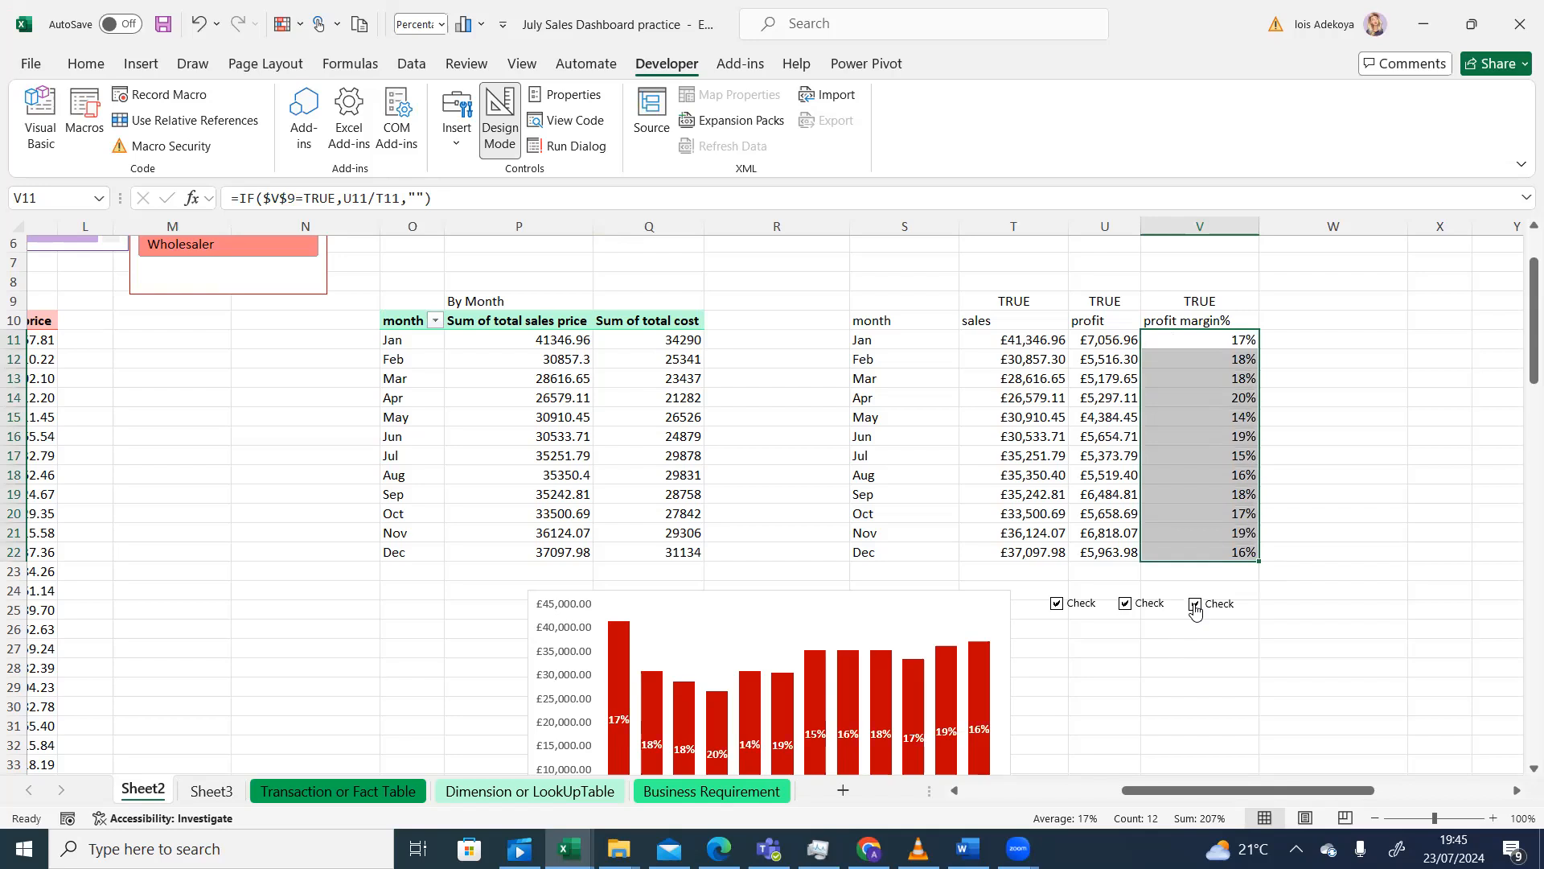
pyautogui.click(1154, 671)
pyautogui.moveTo(1520, 330)
pyautogui.mouseDown()
pyautogui.moveTo(1520, 358)
pyautogui.moveTo(1520, 341)
pyautogui.mouseUp()
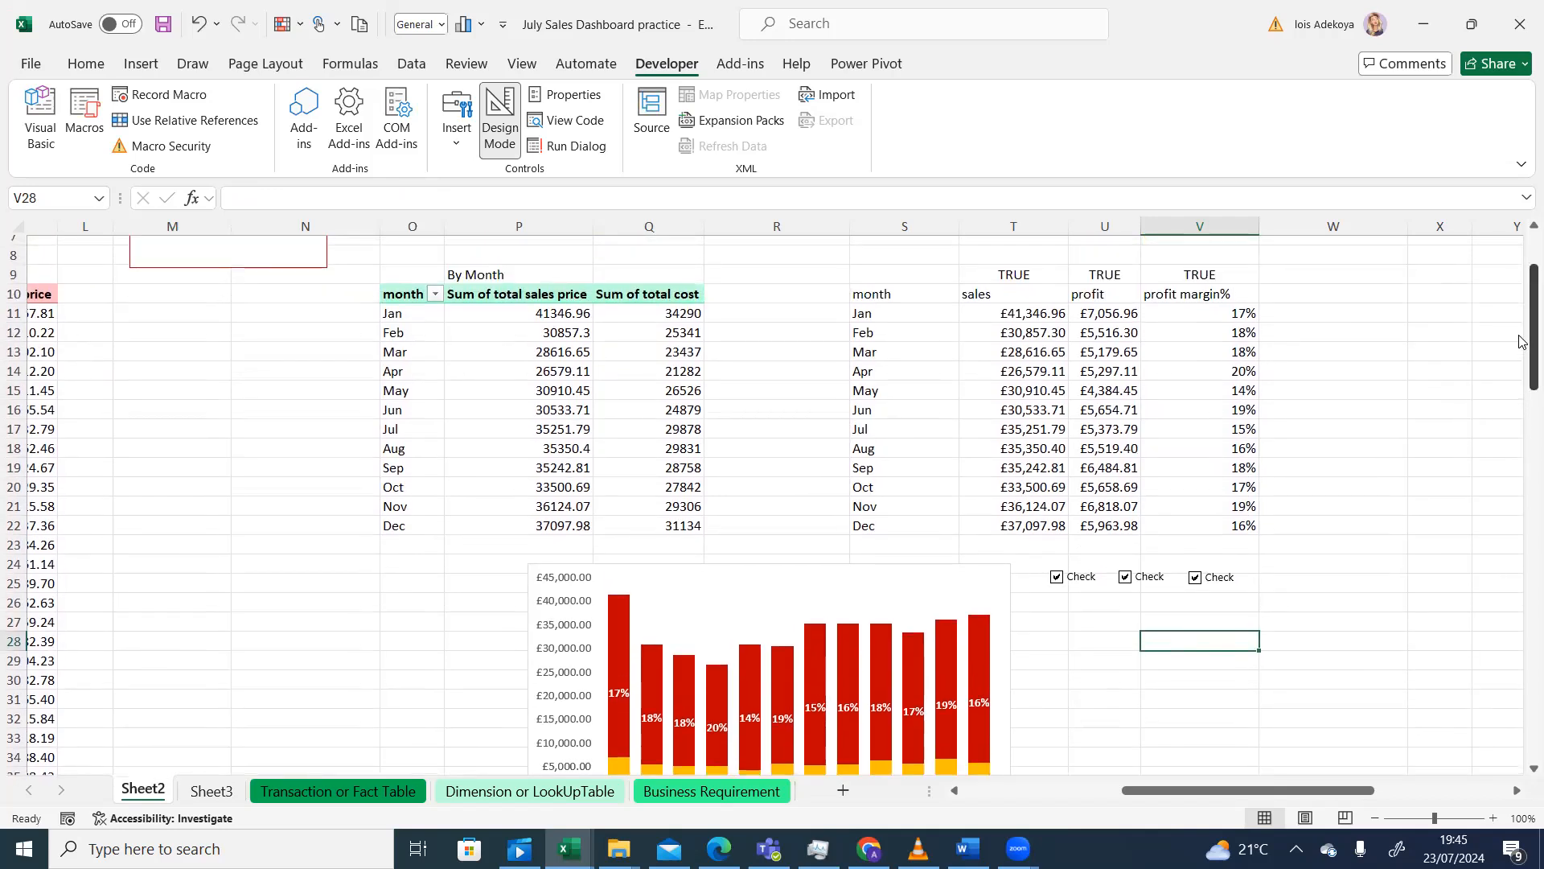